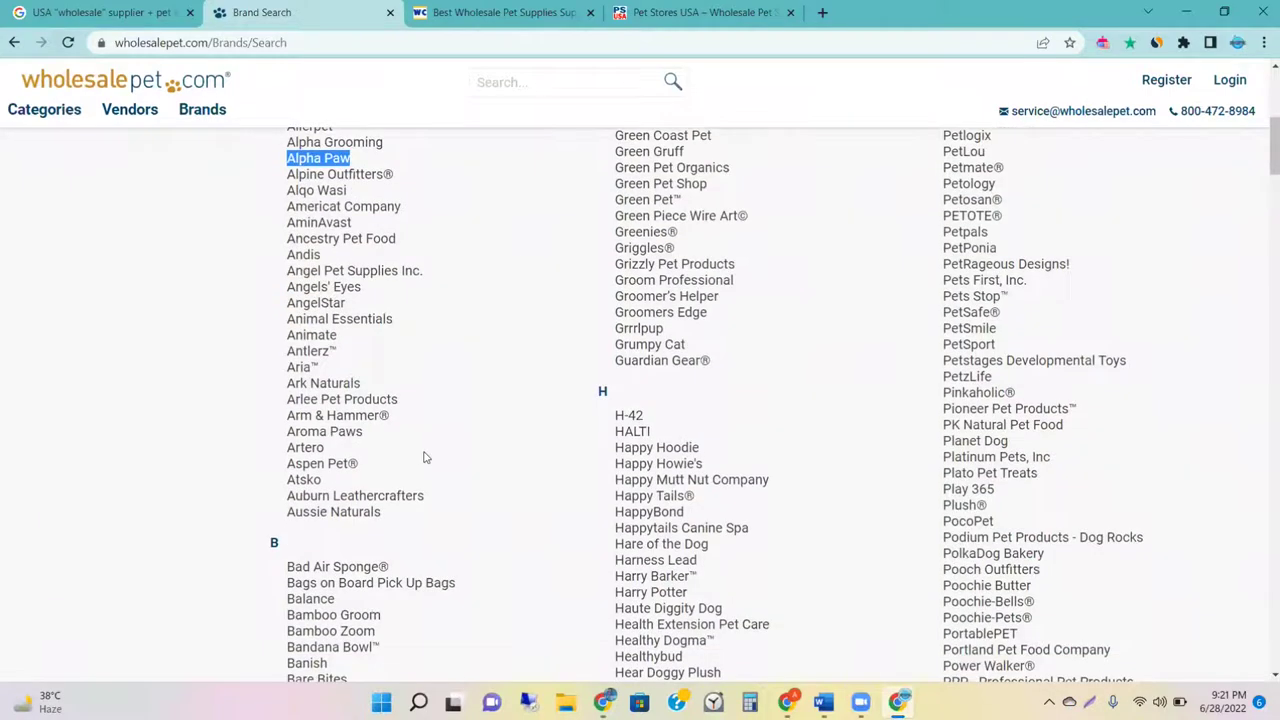
Step: Examine the alphabetical brand list on wholesalepet.com all the way to the footer links
{"action": "scroll", "coordinate": [424, 457], "scroll_direction": "down", "scroll_amount": 15}
{"action": "scroll", "coordinate": [424, 457], "scroll_direction": "down", "scroll_amount": 20}
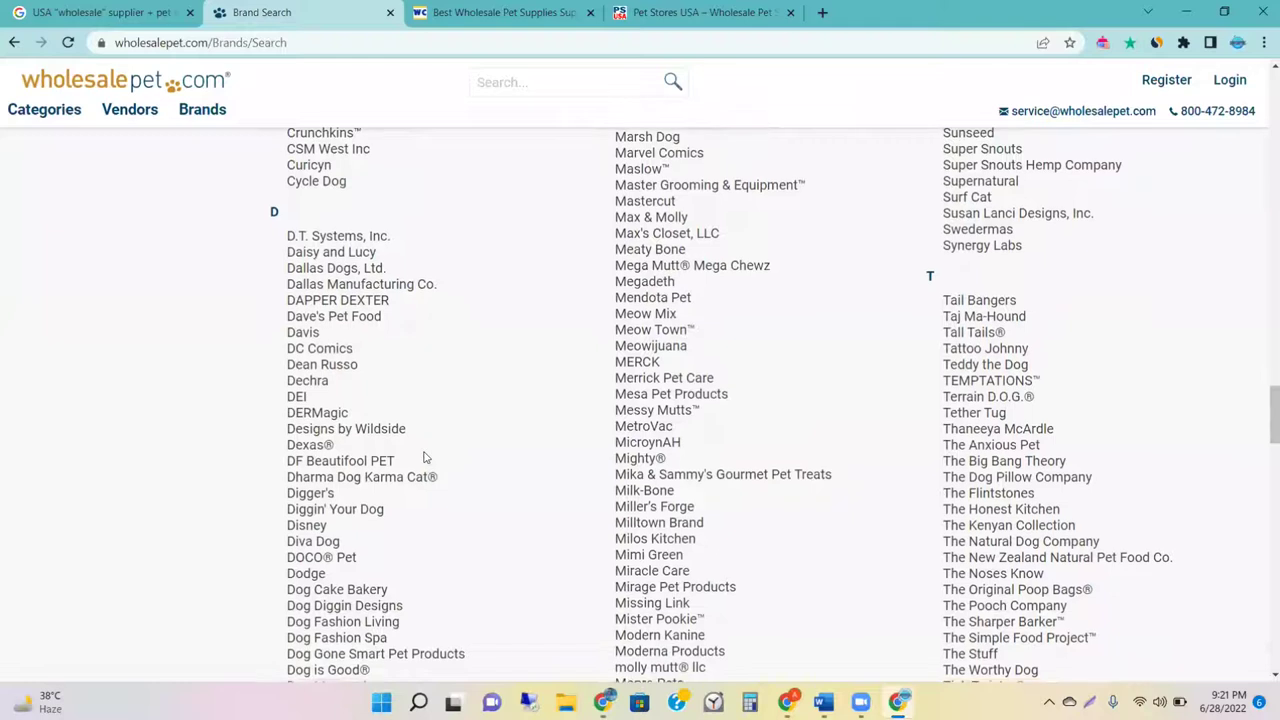
{"action": "scroll", "coordinate": [424, 457], "scroll_direction": "down", "scroll_amount": 15}
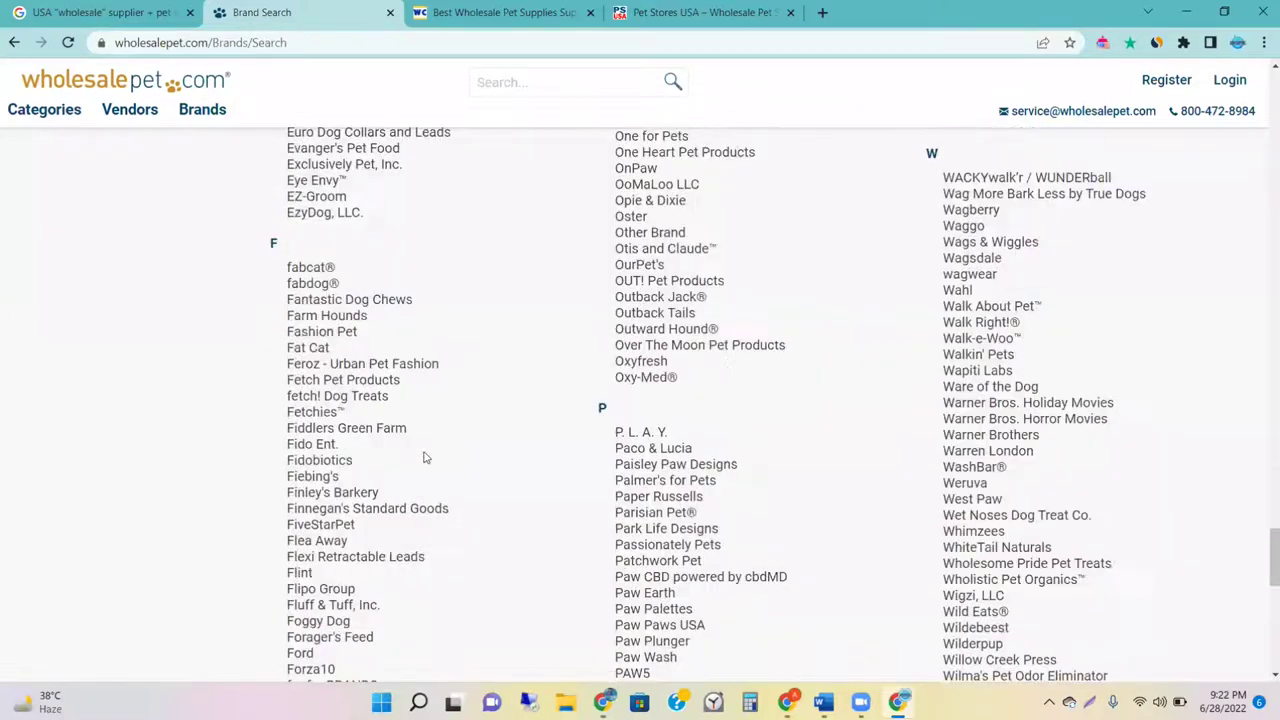
{"action": "scroll", "coordinate": [424, 457], "scroll_direction": "down", "scroll_amount": 10}
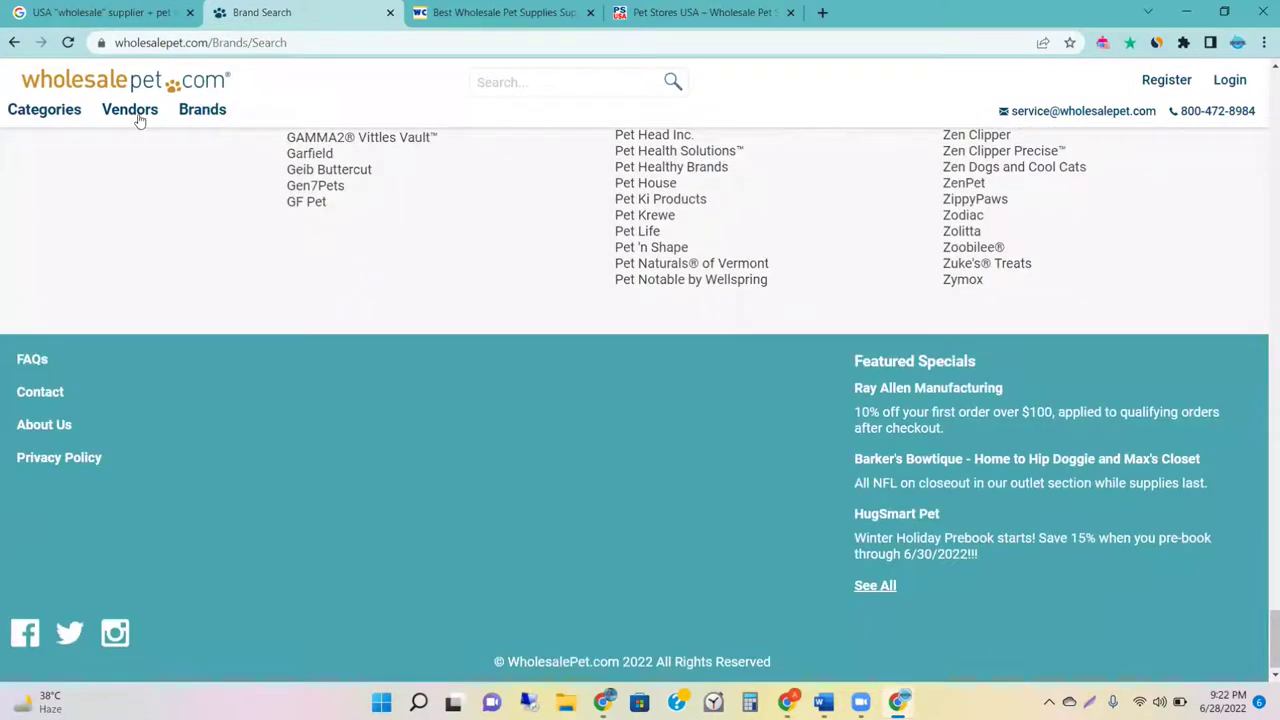
{"action": "mouse_move", "coordinate": [70, 118]}
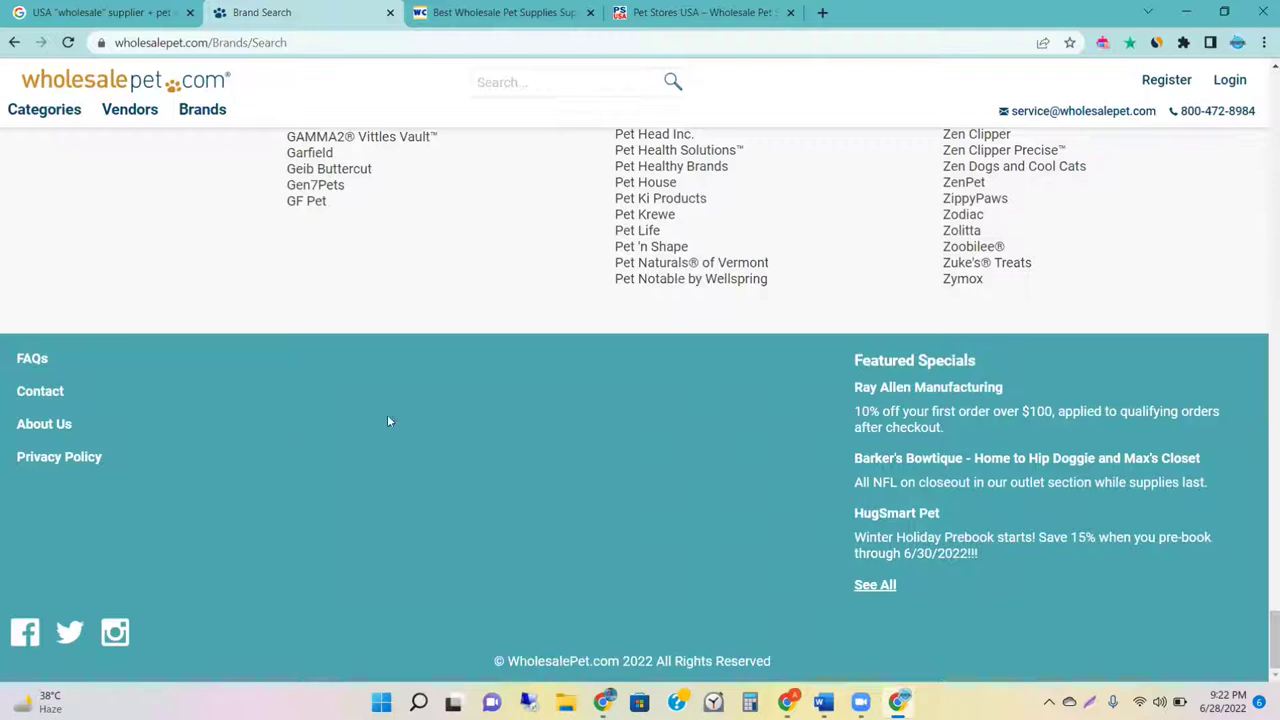
{"action": "scroll", "coordinate": [389, 421], "scroll_direction": "up", "scroll_amount": 3}
{"action": "scroll", "coordinate": [1040, 128], "scroll_direction": "up", "scroll_amount": 6}
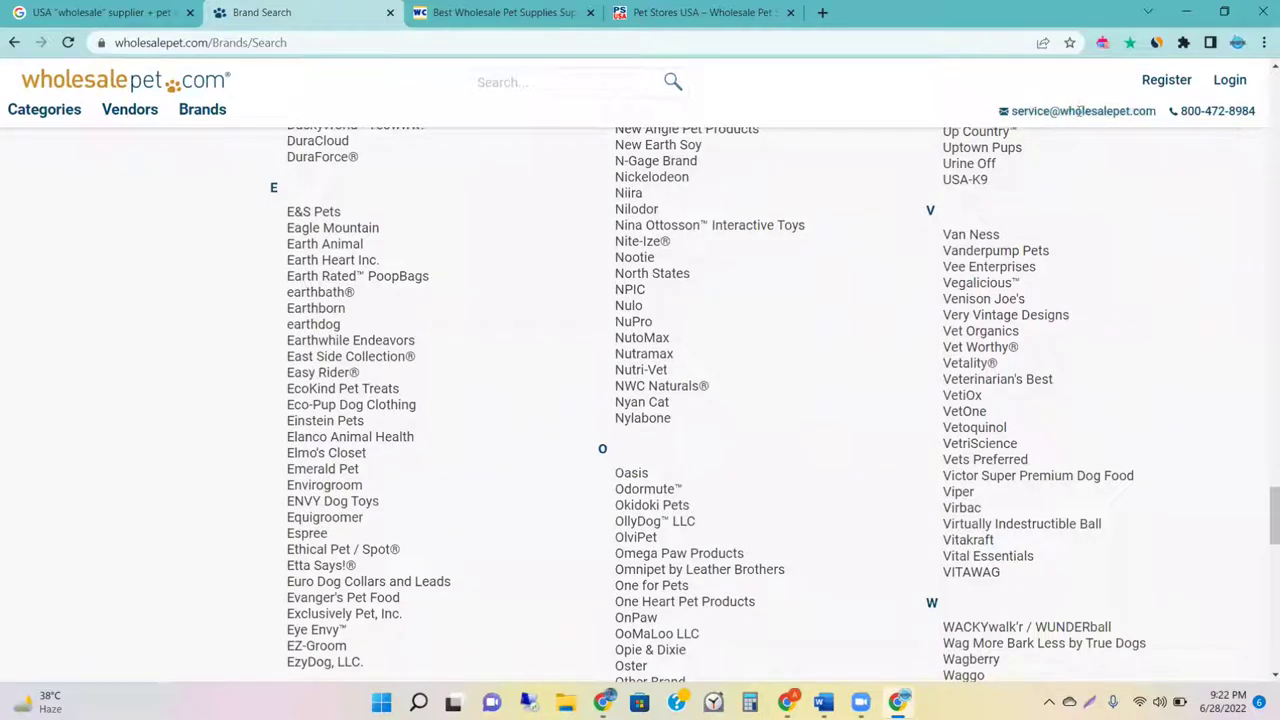
Step: Copy the supplier's service email from wholesalepet.com into the EMAIL column, cell F85, of the Hunting Sheet in the WS Hunting 2022 Google Sheets file
{"action": "left_click_drag", "start_coordinate": [1128, 112], "coordinate": [1155, 119]}
{"action": "key", "text": "ctrl+c"}
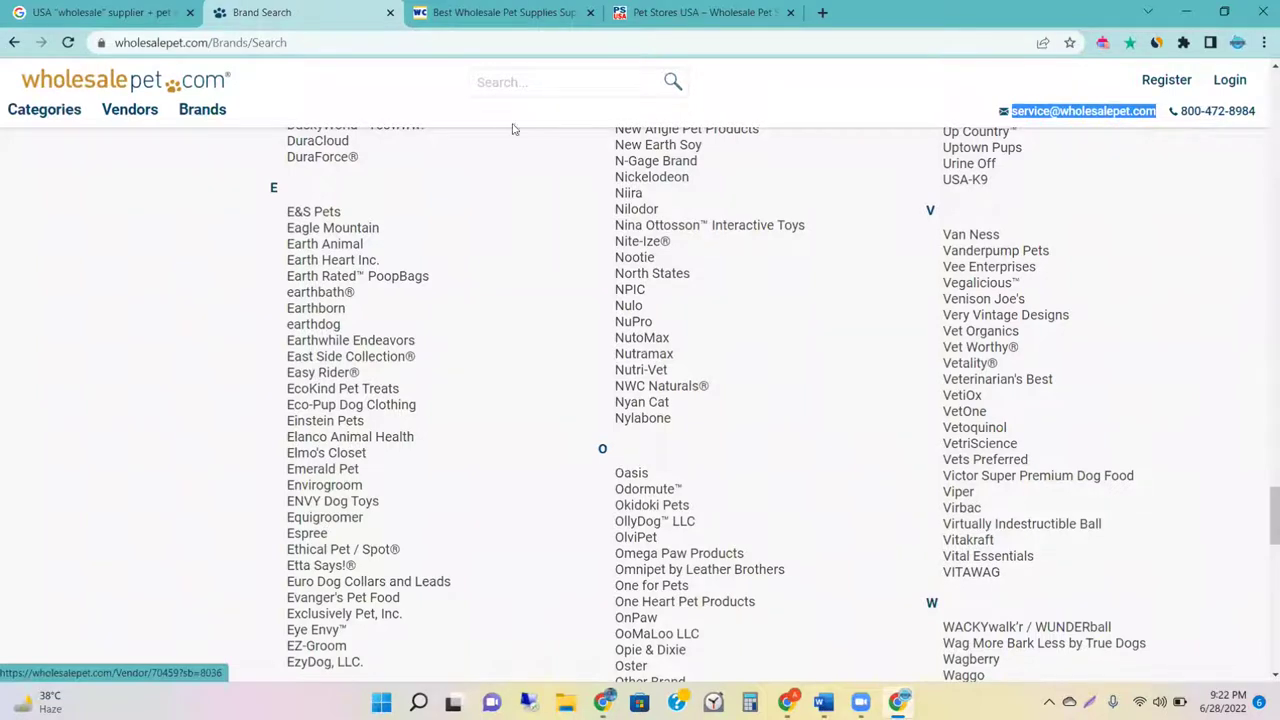
{"action": "key", "text": "alt+Tab"}
{"action": "left_click", "coordinate": [160, 8]}
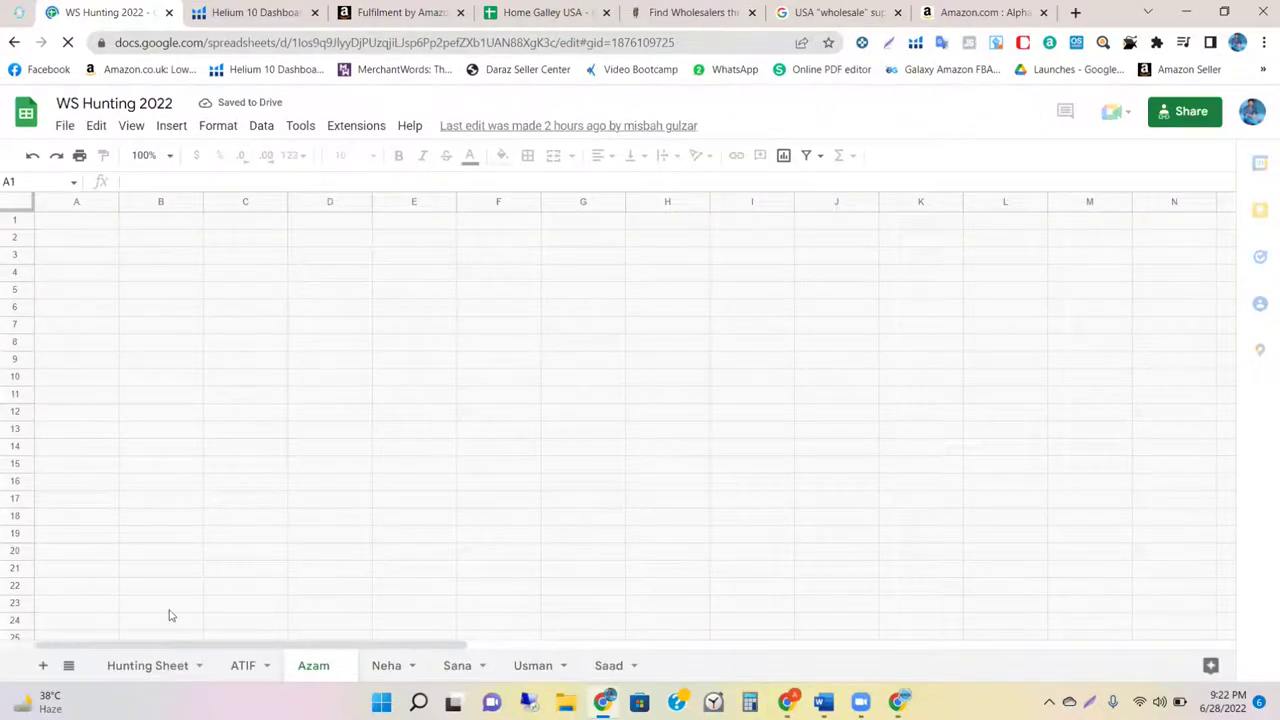
{"action": "left_click", "coordinate": [139, 669]}
{"action": "scroll", "coordinate": [560, 400], "scroll_direction": "down", "scroll_amount": 2}
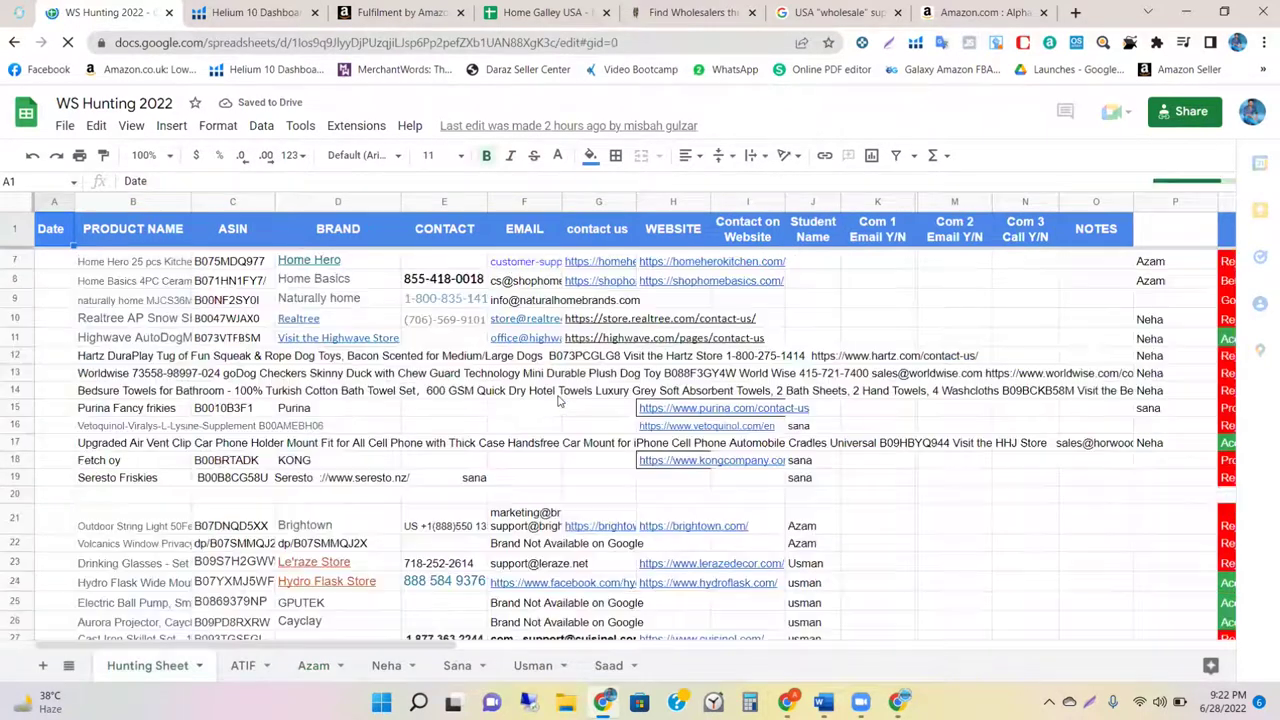
{"action": "scroll", "coordinate": [560, 400], "scroll_direction": "down", "scroll_amount": 3}
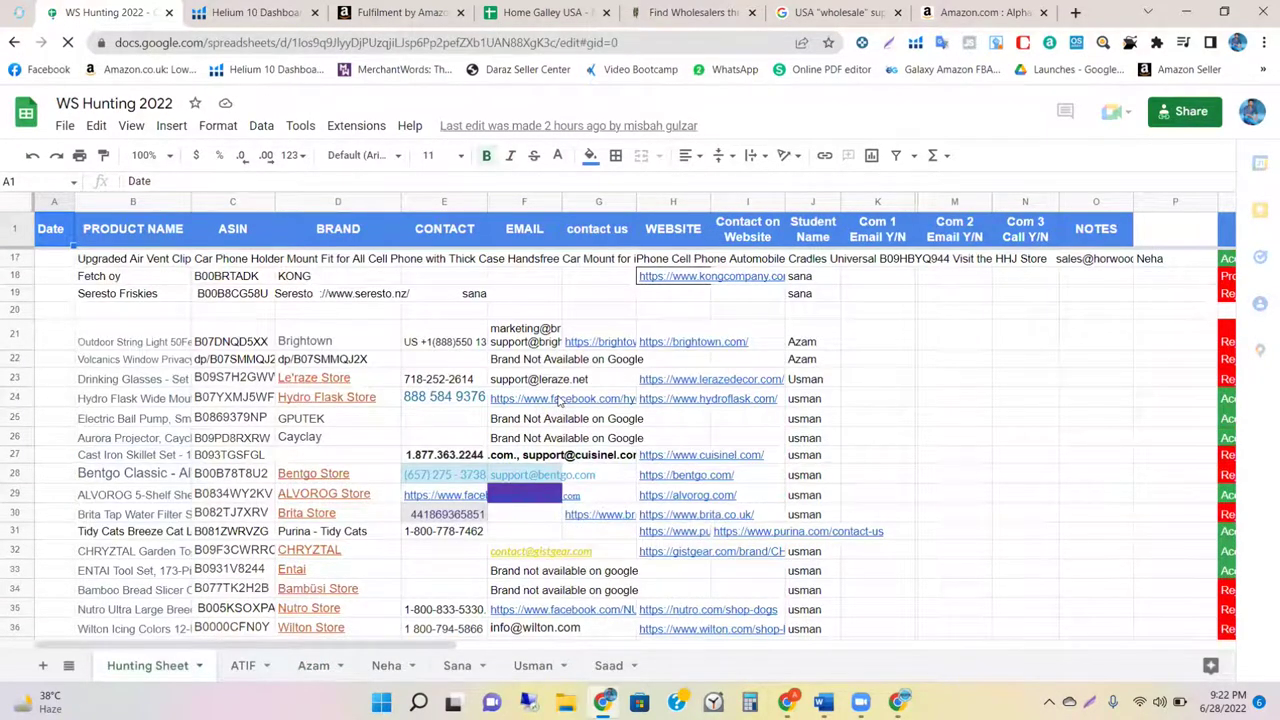
{"action": "scroll", "coordinate": [560, 400], "scroll_direction": "down", "scroll_amount": 20}
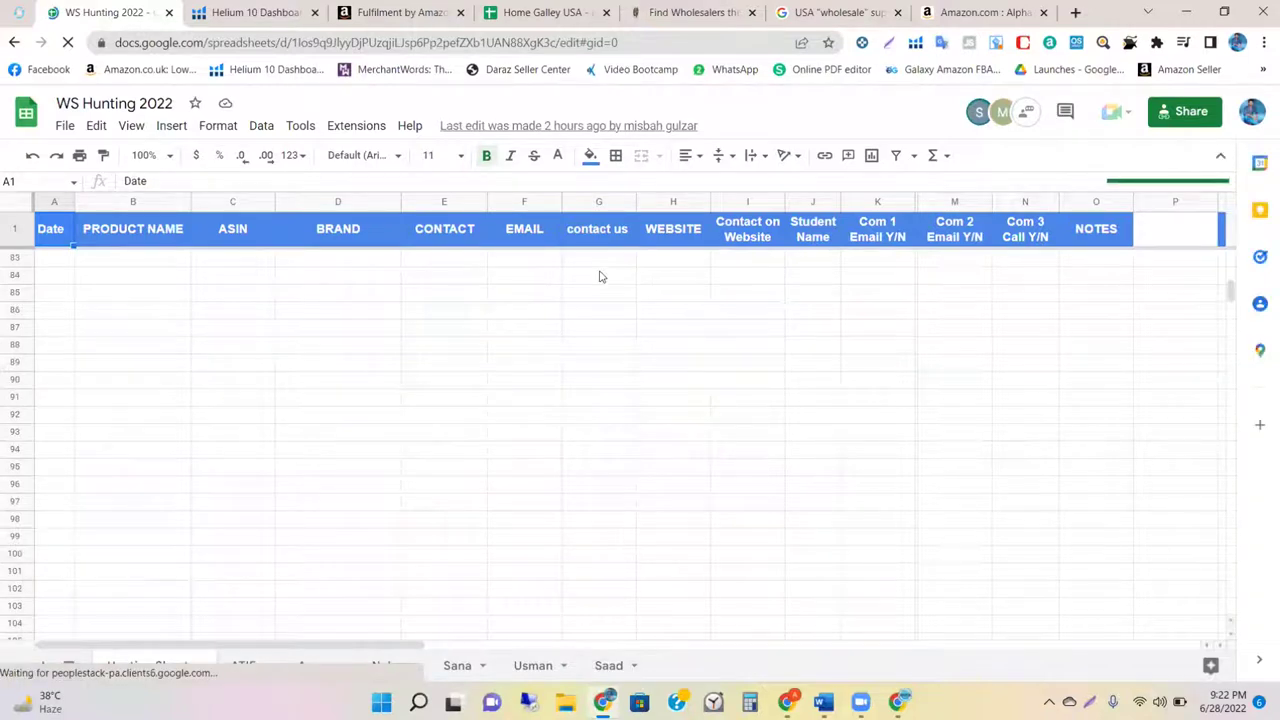
{"action": "left_click", "coordinate": [521, 294]}
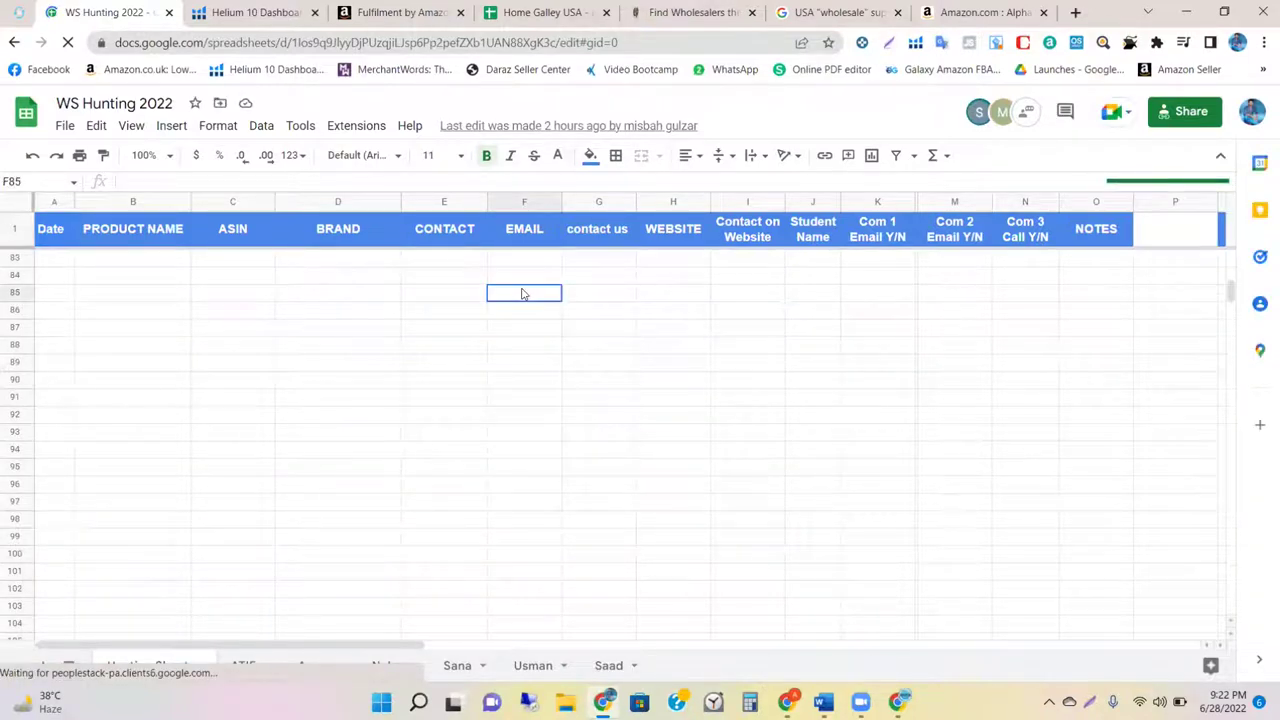
{"action": "key", "text": "ctrl+v"}
{"action": "left_click", "coordinate": [589, 329]}
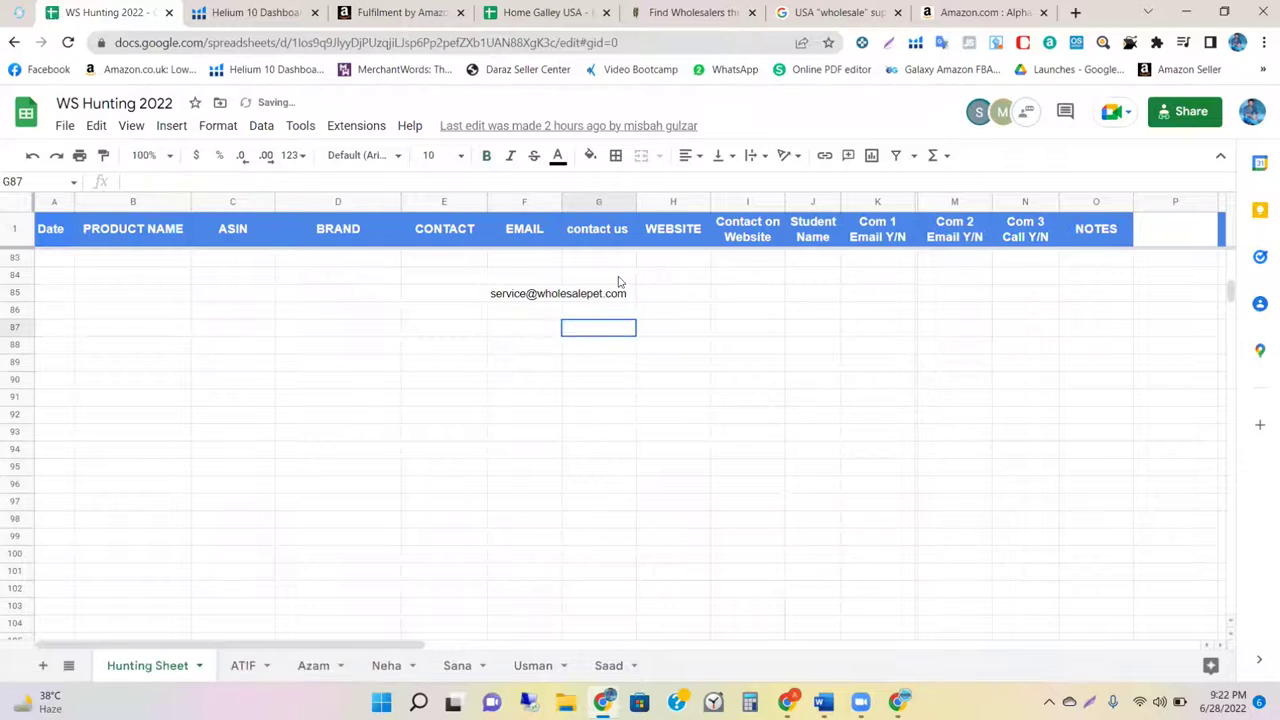
Step: Copy the supplier's phone link address from wholesalepet.com into the contact us column, cell G85, of the Hunting Sheet
{"action": "key", "text": "shift+Up"}
{"action": "key", "text": "shift+Up"}
{"action": "key", "text": "shift+Up"}
{"action": "key", "text": "shift+Up"}
{"action": "left_click", "coordinate": [612, 299]}
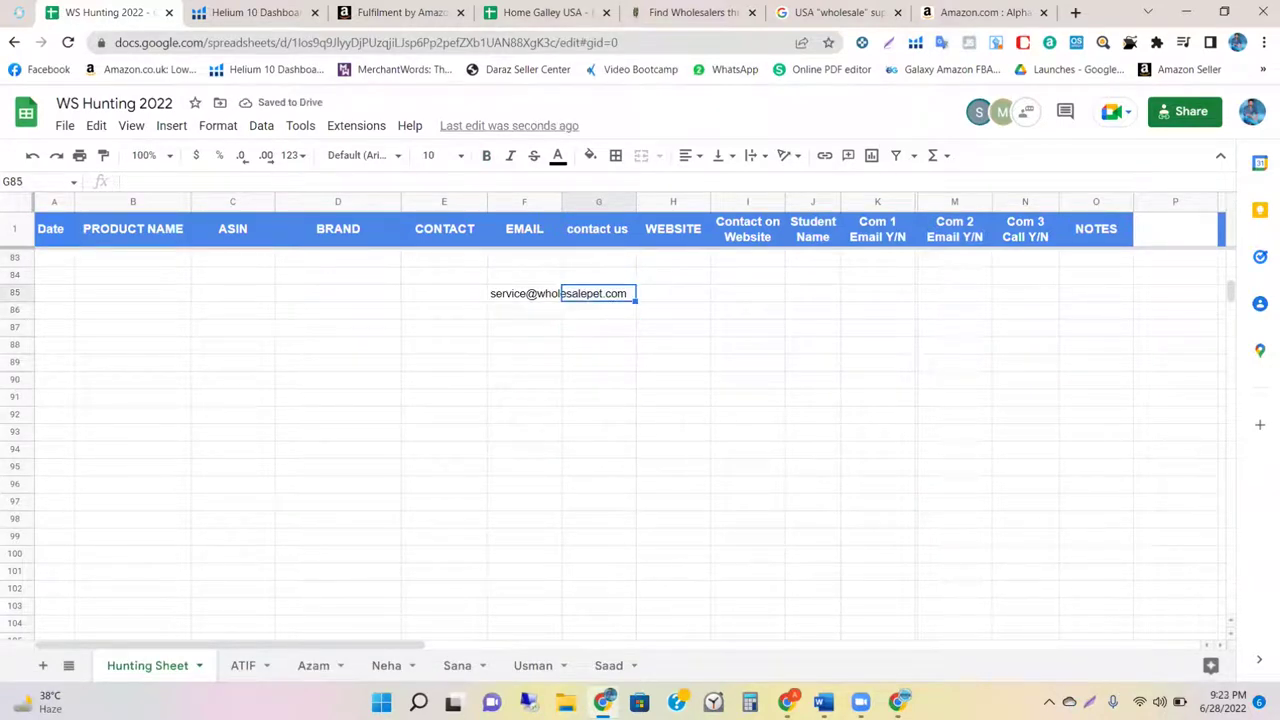
{"action": "key", "text": "alt+Tab"}
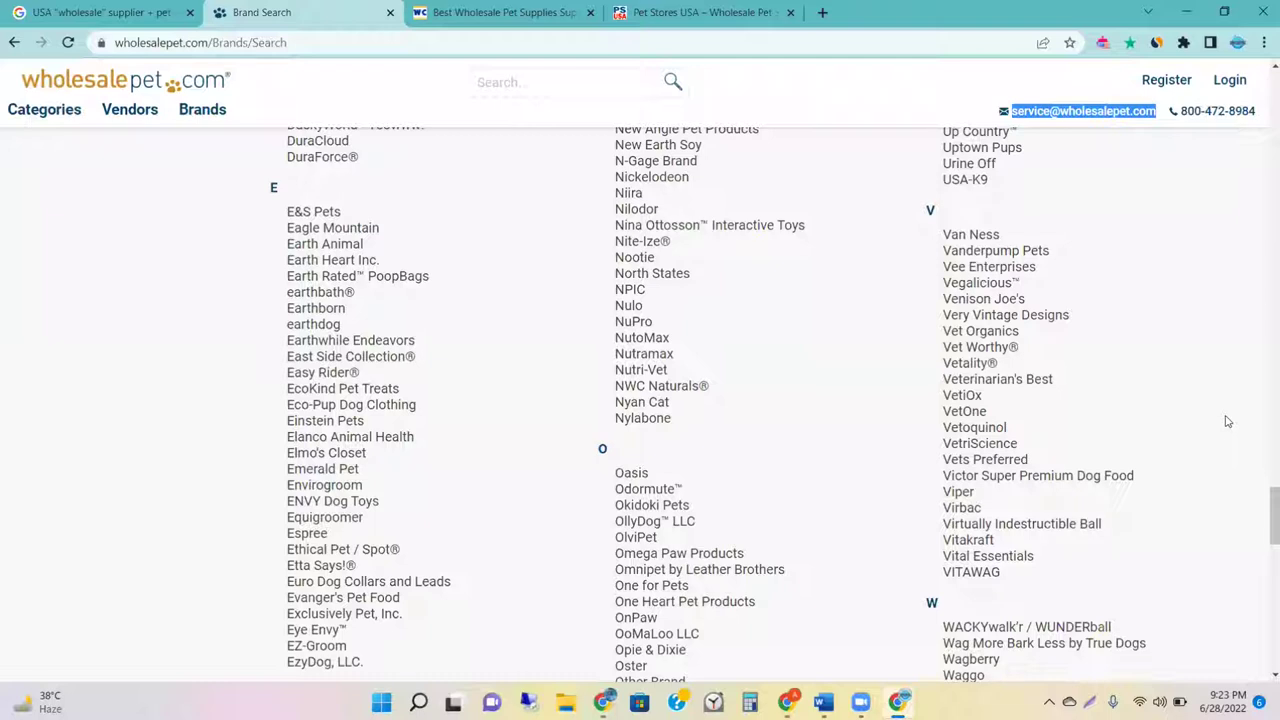
{"action": "right_click", "coordinate": [1222, 111]}
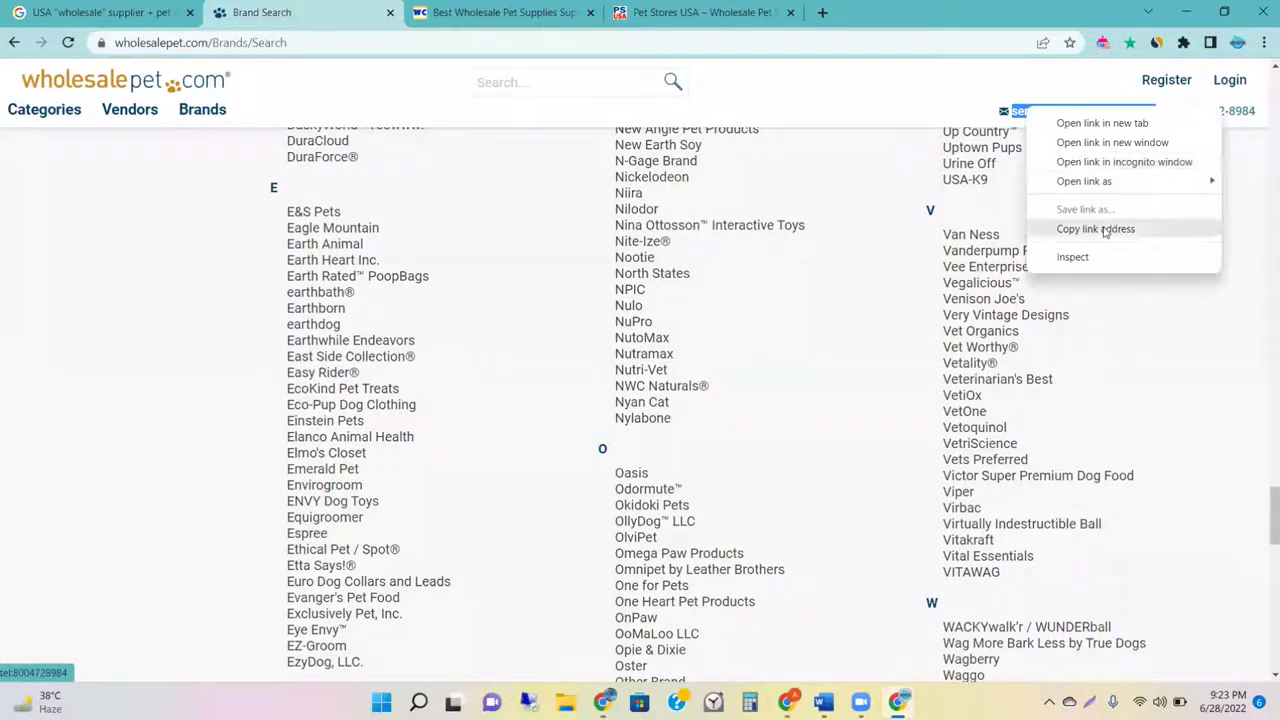
{"action": "left_click", "coordinate": [854, 583]}
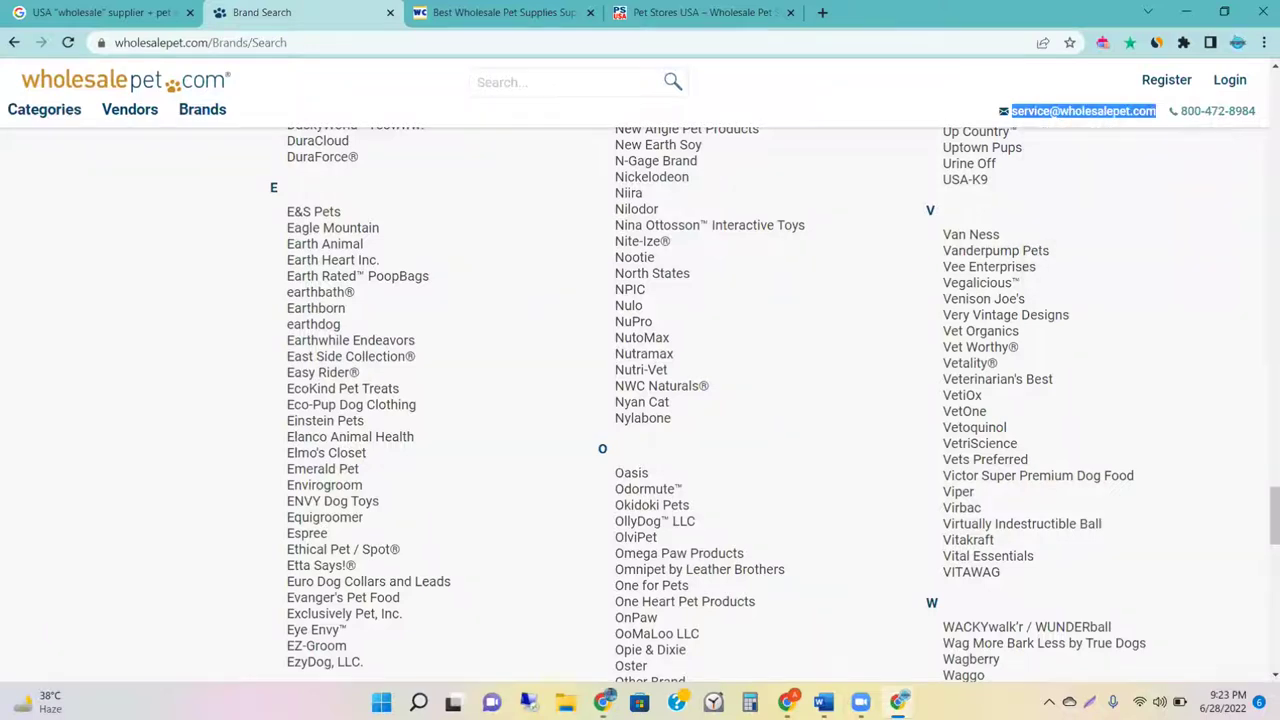
{"action": "key", "text": "alt+Tab"}
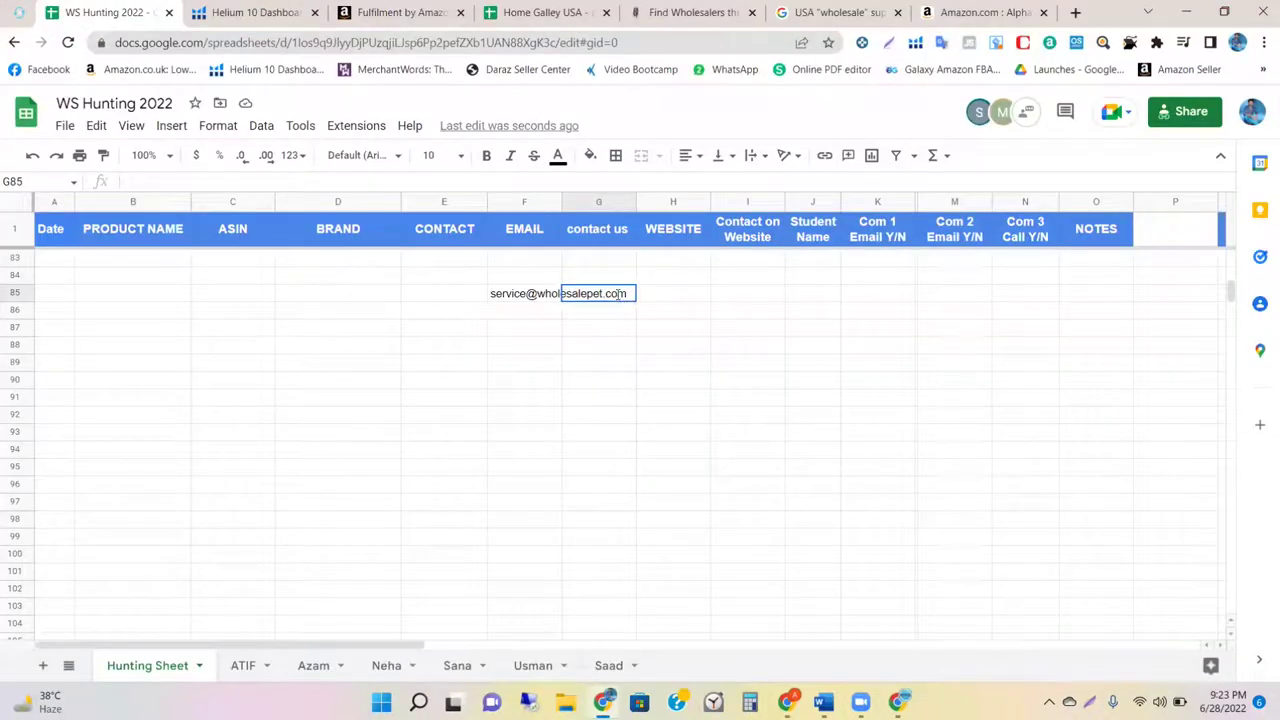
{"action": "double_click", "coordinate": [620, 293]}
{"action": "key", "text": "ctrl+v"}
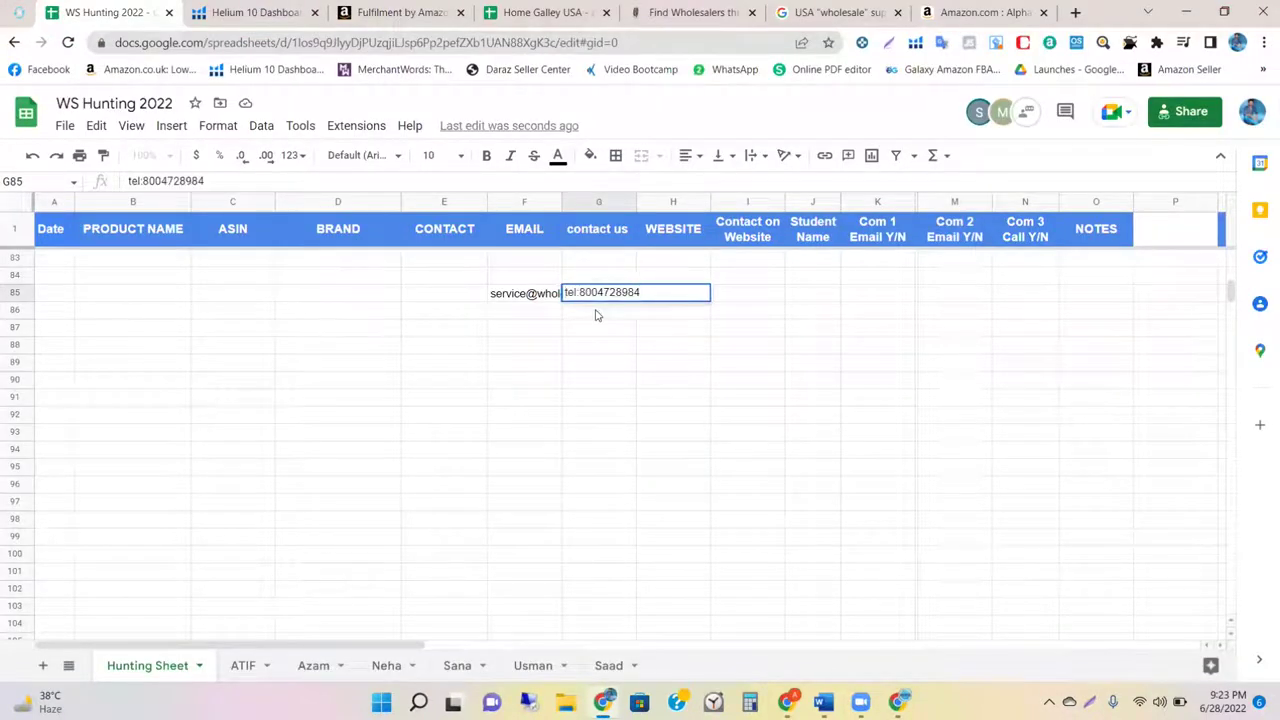
{"action": "key", "text": "Return"}
{"action": "left_click", "coordinate": [666, 292]}
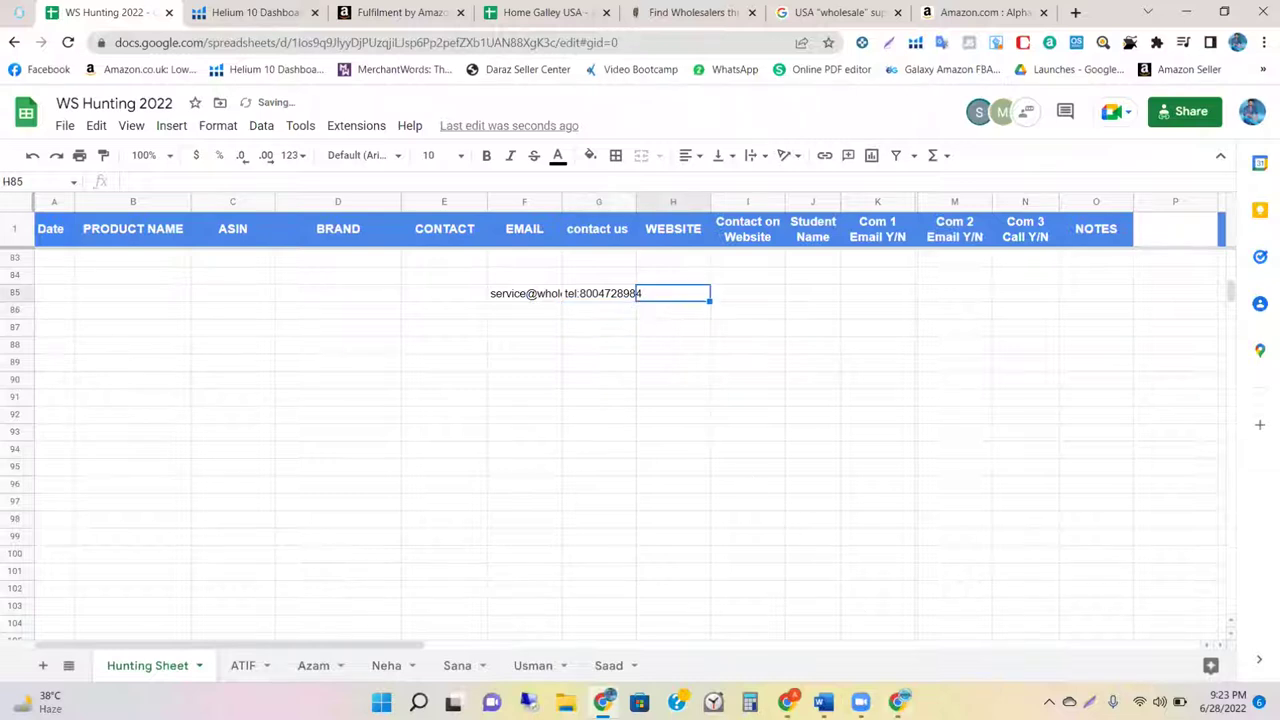
{"action": "key", "text": "alt+Tab"}
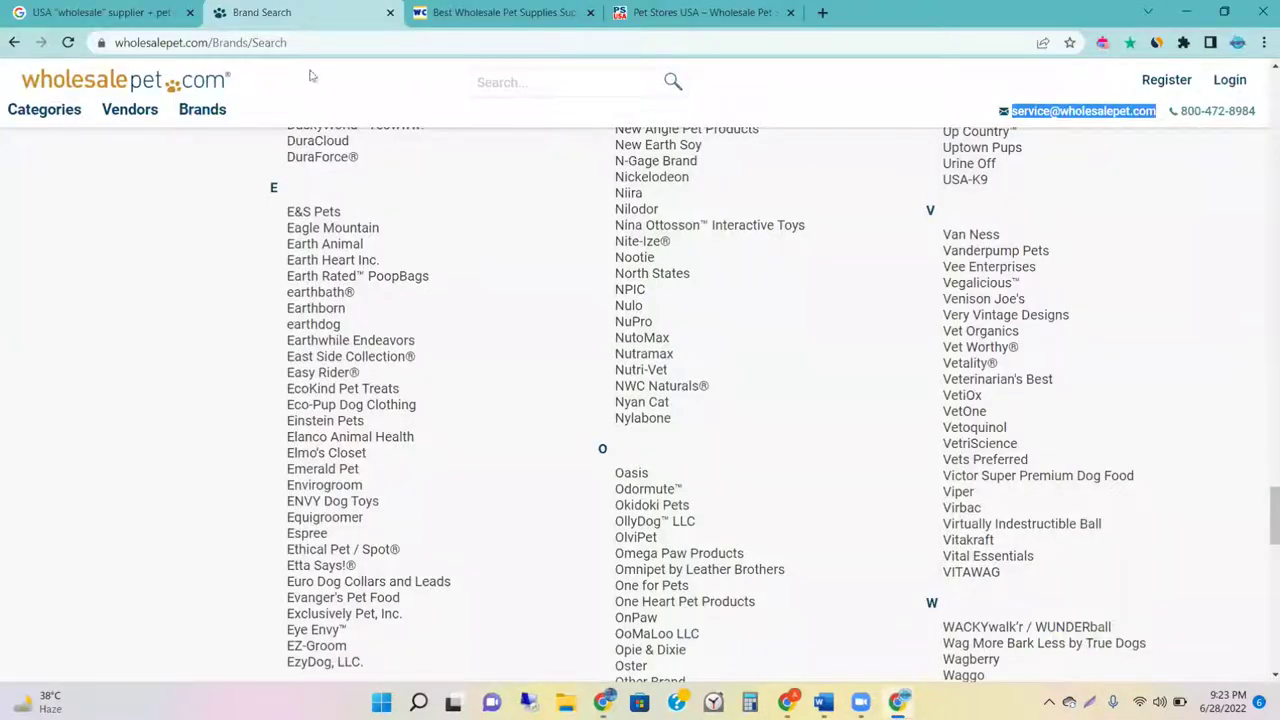
{"action": "left_click", "coordinate": [210, 42]}
{"action": "key", "text": "ctrl+c"}
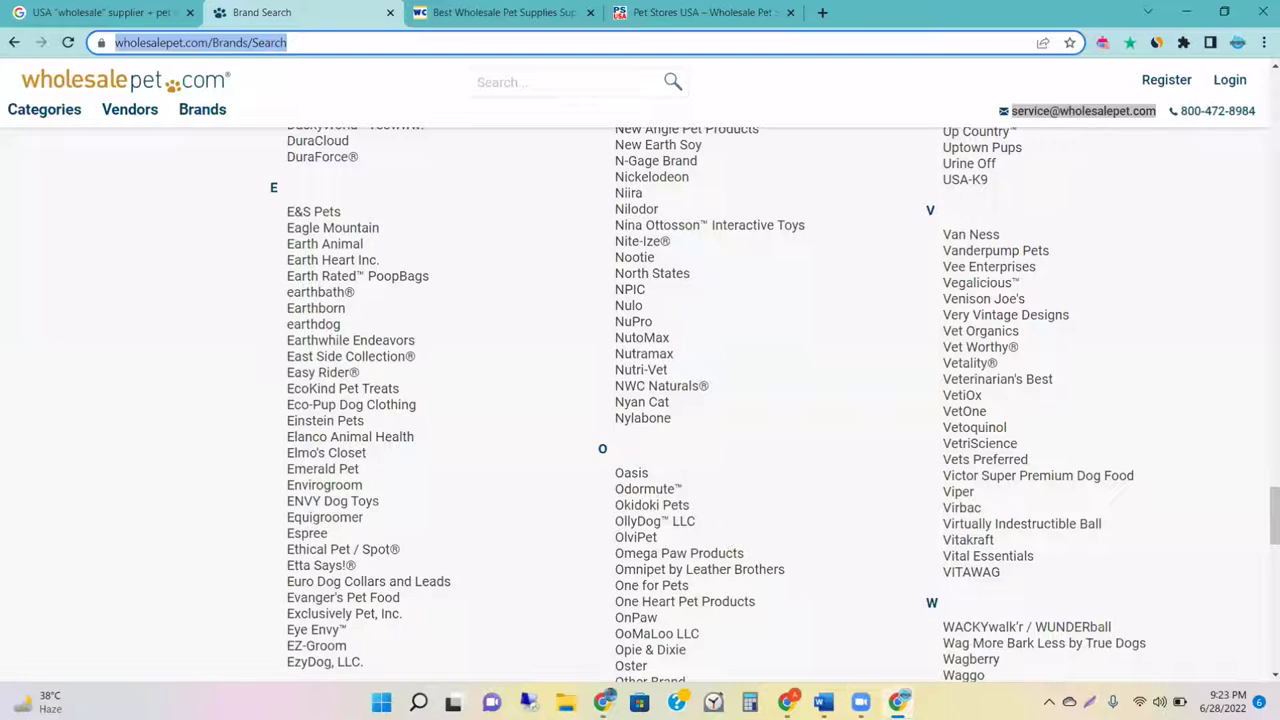
{"action": "key", "text": "alt+Tab"}
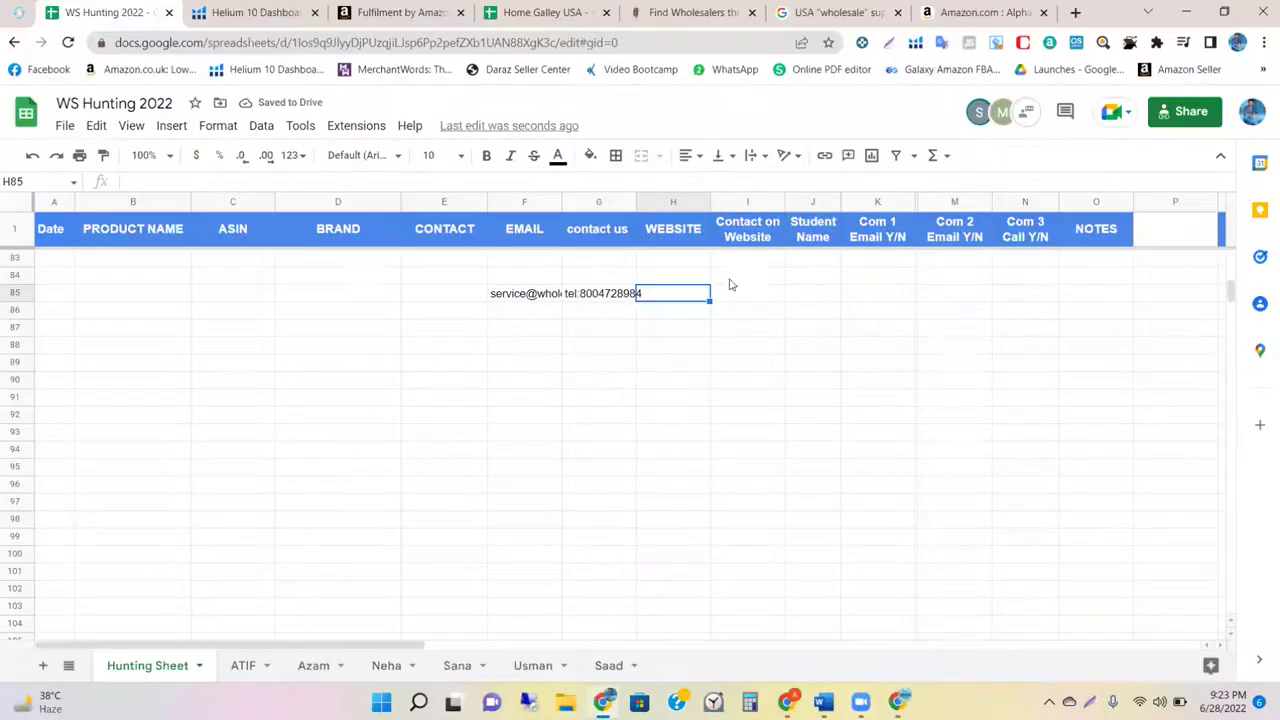
{"action": "double_click", "coordinate": [675, 295]}
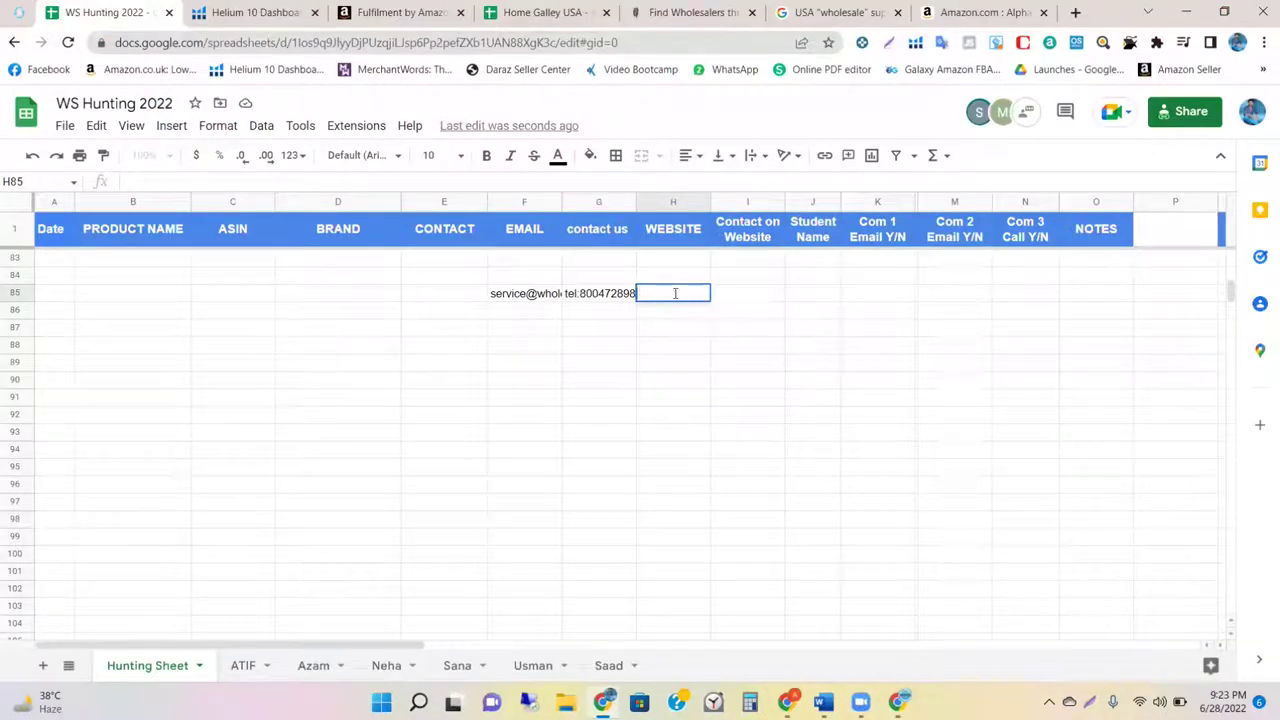
{"action": "key", "text": "ctrl+v"}
{"action": "key", "text": "Return"}
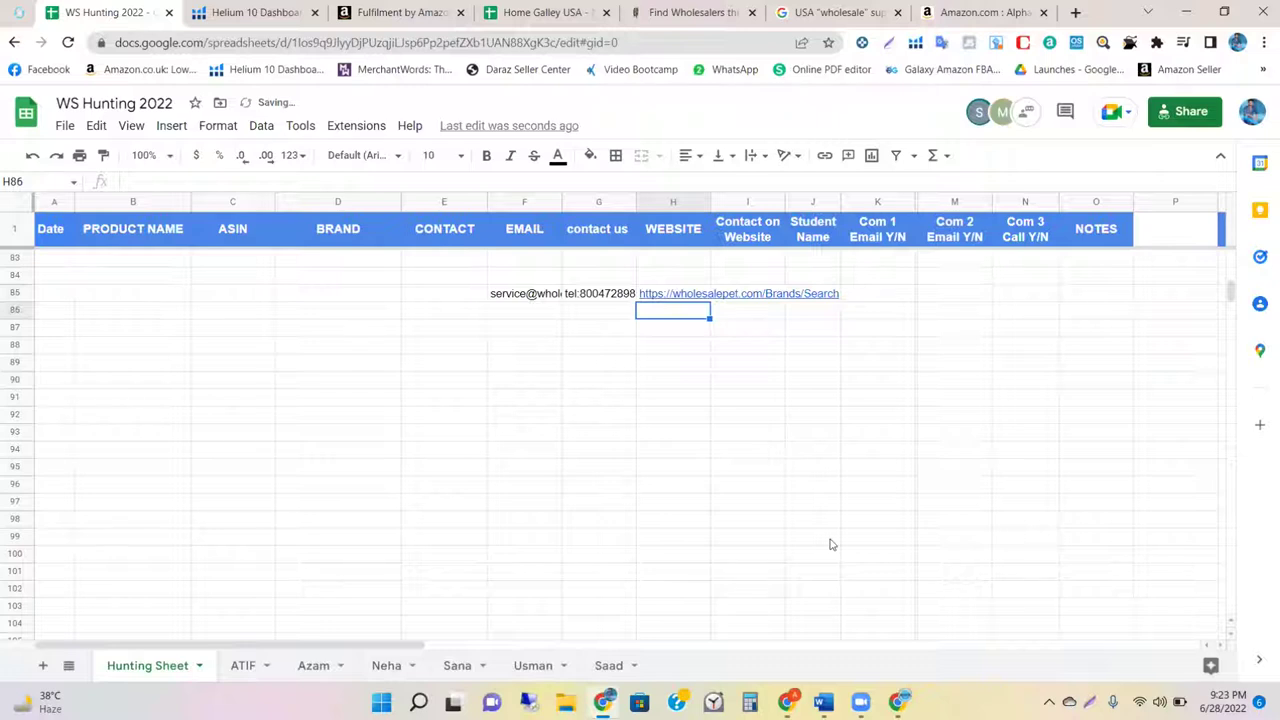
Step: Return to wholesalepet.com in the other browser window and open its business registration page
{"action": "left_click", "coordinate": [899, 701]}
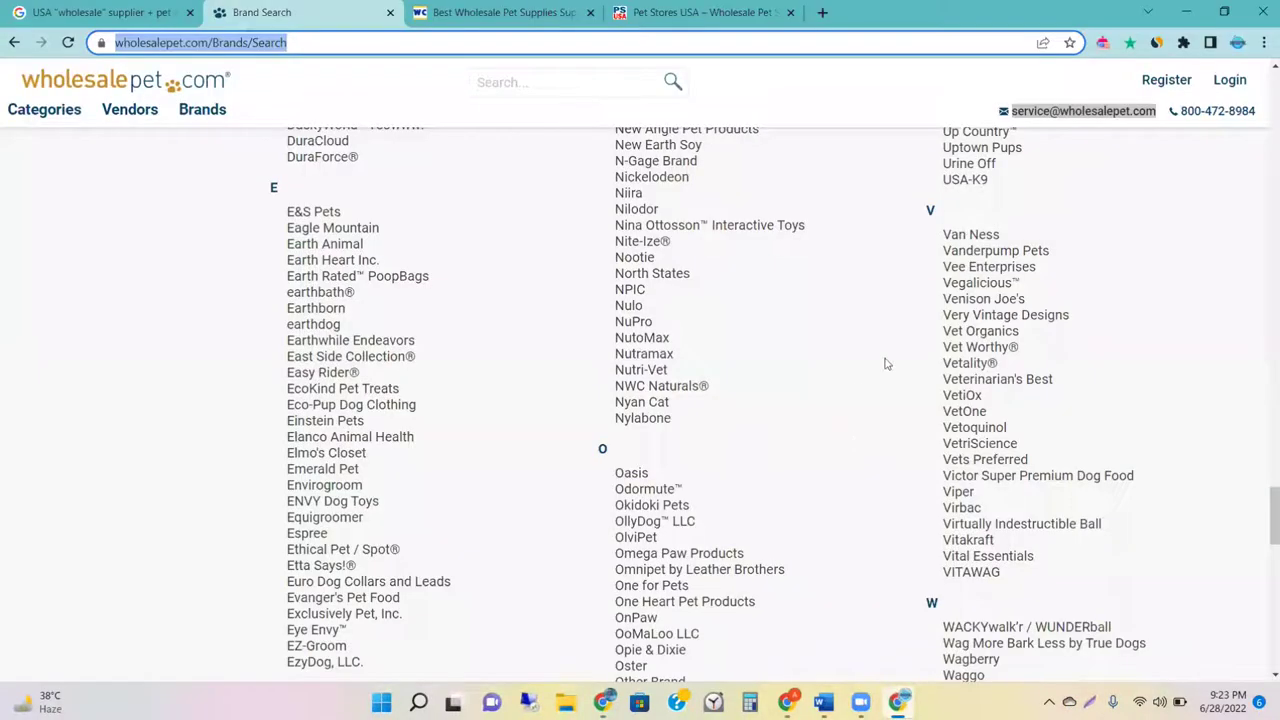
{"action": "scroll", "coordinate": [809, 371], "scroll_direction": "down", "scroll_amount": 10}
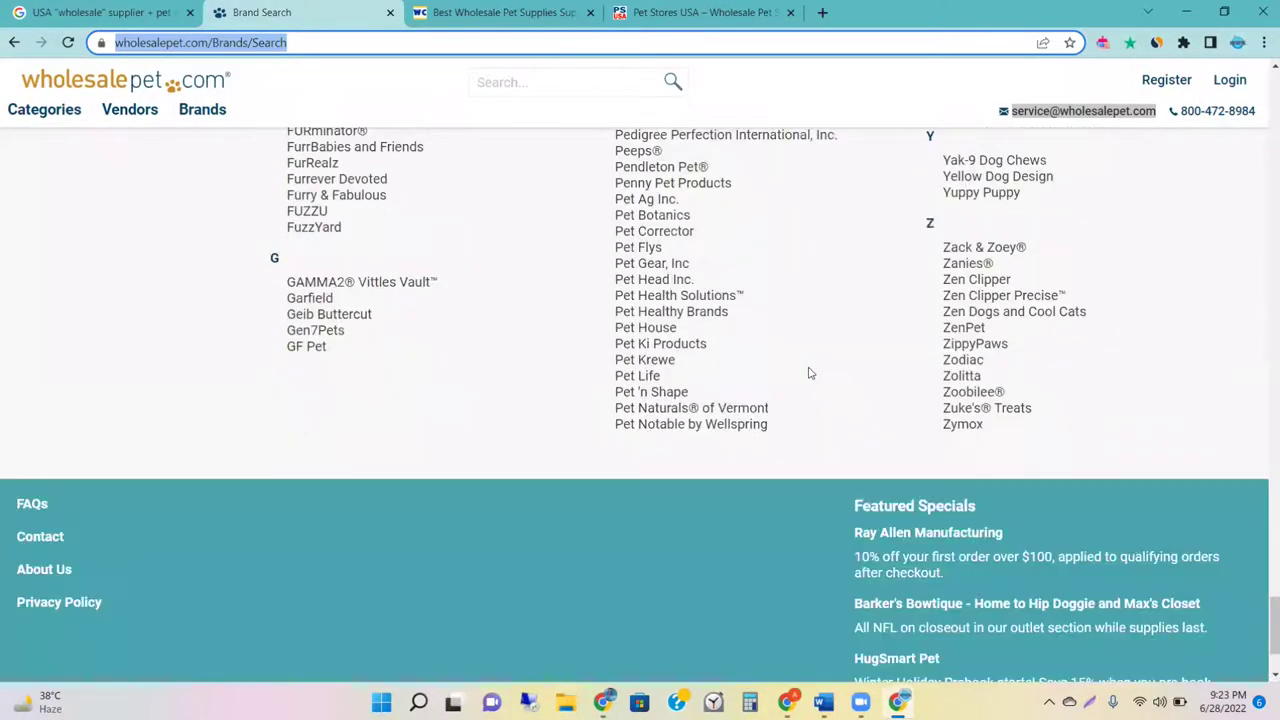
{"action": "scroll", "coordinate": [810, 373], "scroll_direction": "down", "scroll_amount": 2}
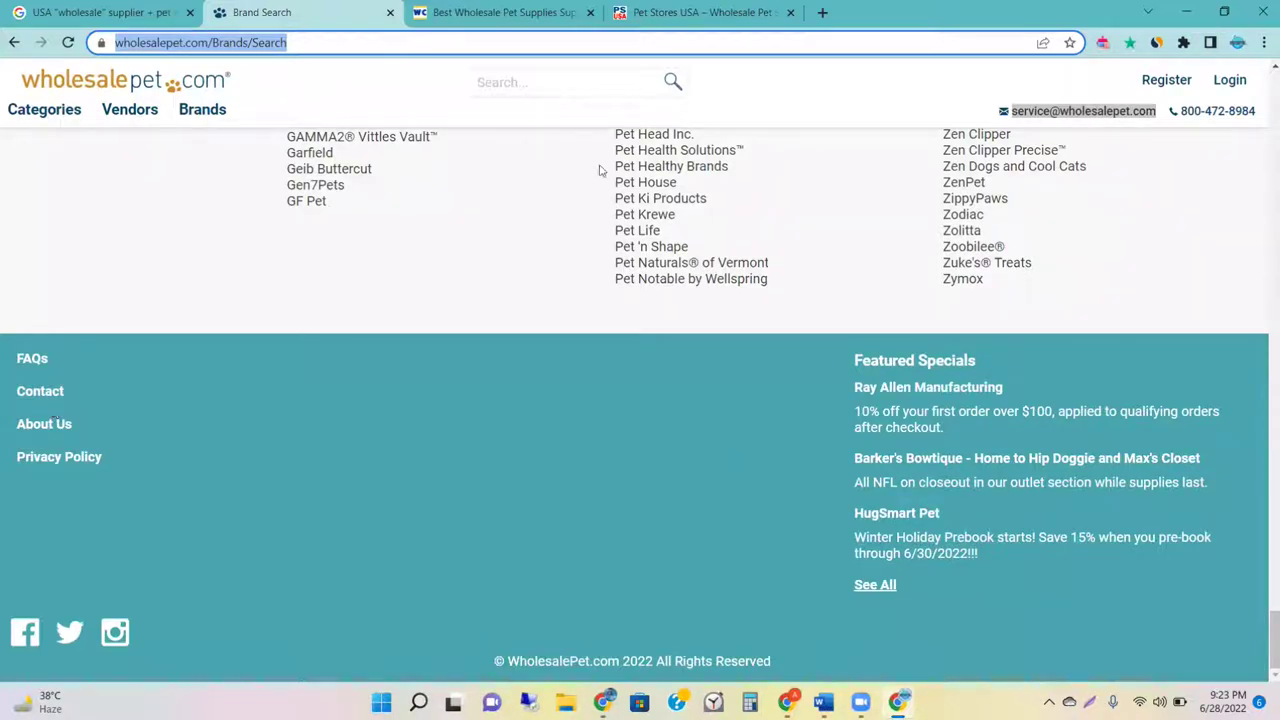
{"action": "left_click", "coordinate": [1158, 85]}
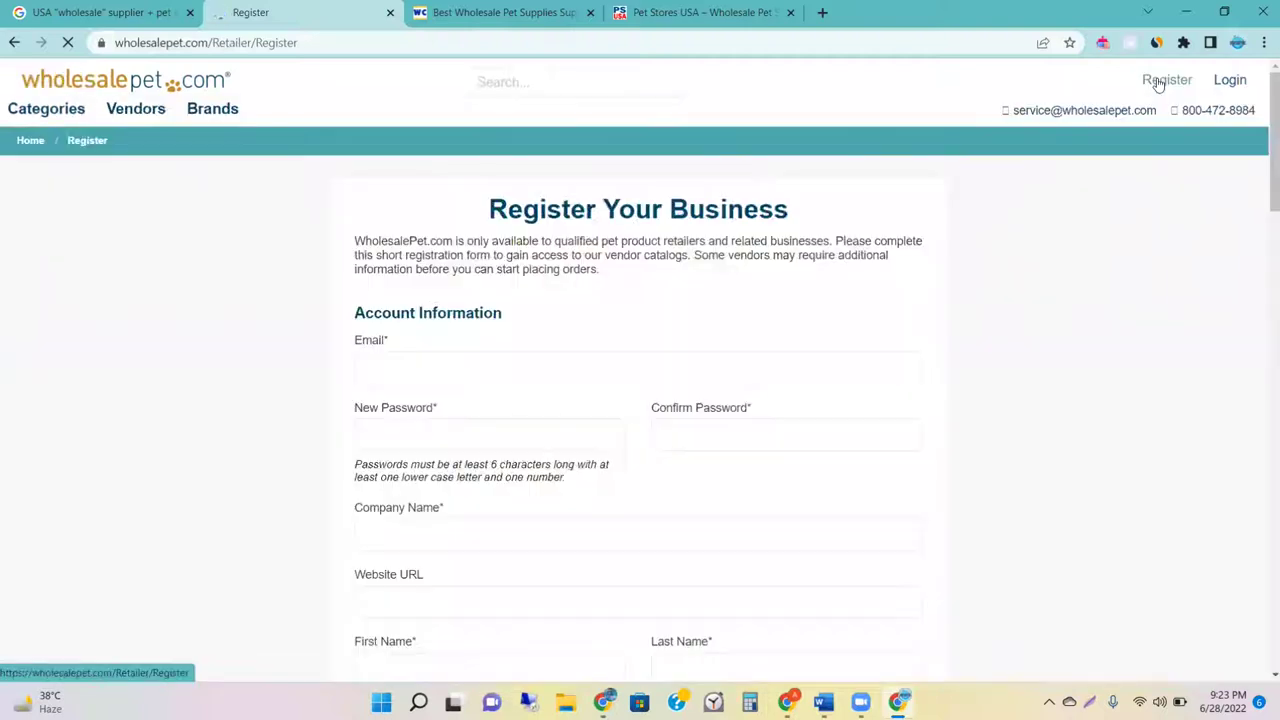
Step: Examine the registration form's fields, including email, company name, first name and State Tax Resale ID
{"action": "scroll", "coordinate": [760, 336], "scroll_direction": "down", "scroll_amount": 4}
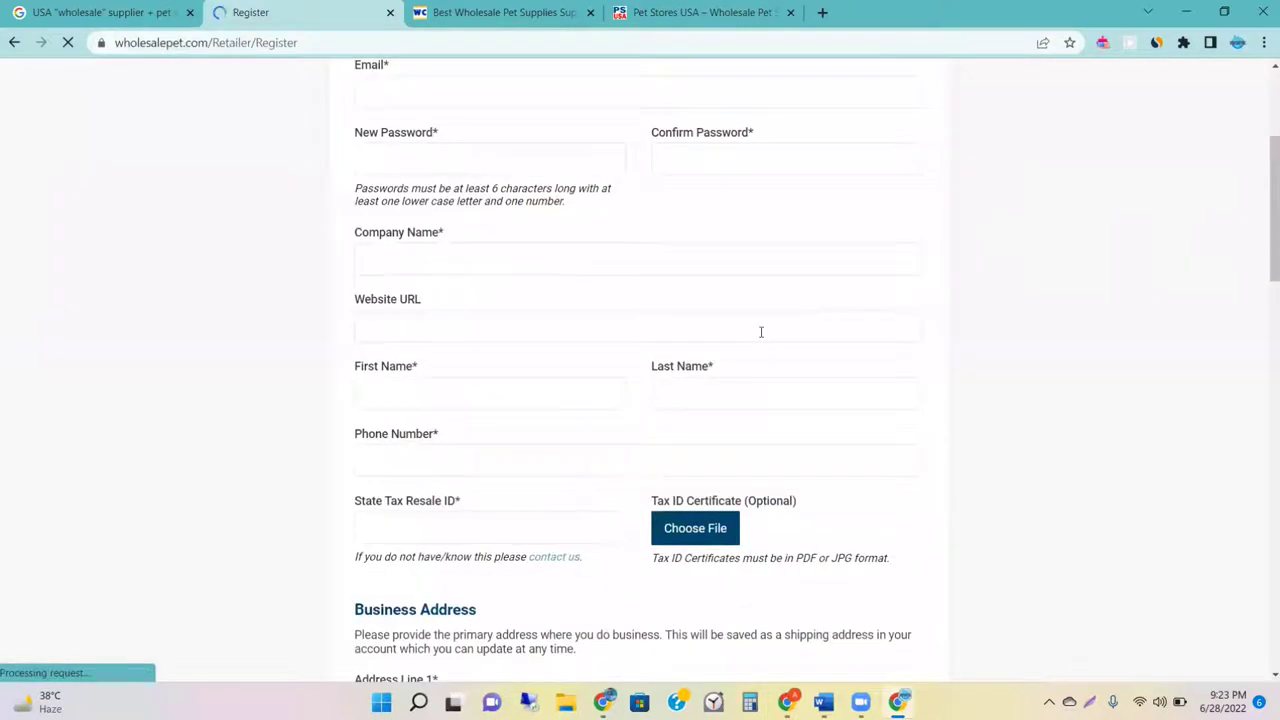
{"action": "scroll", "coordinate": [760, 336], "scroll_direction": "down", "scroll_amount": 1}
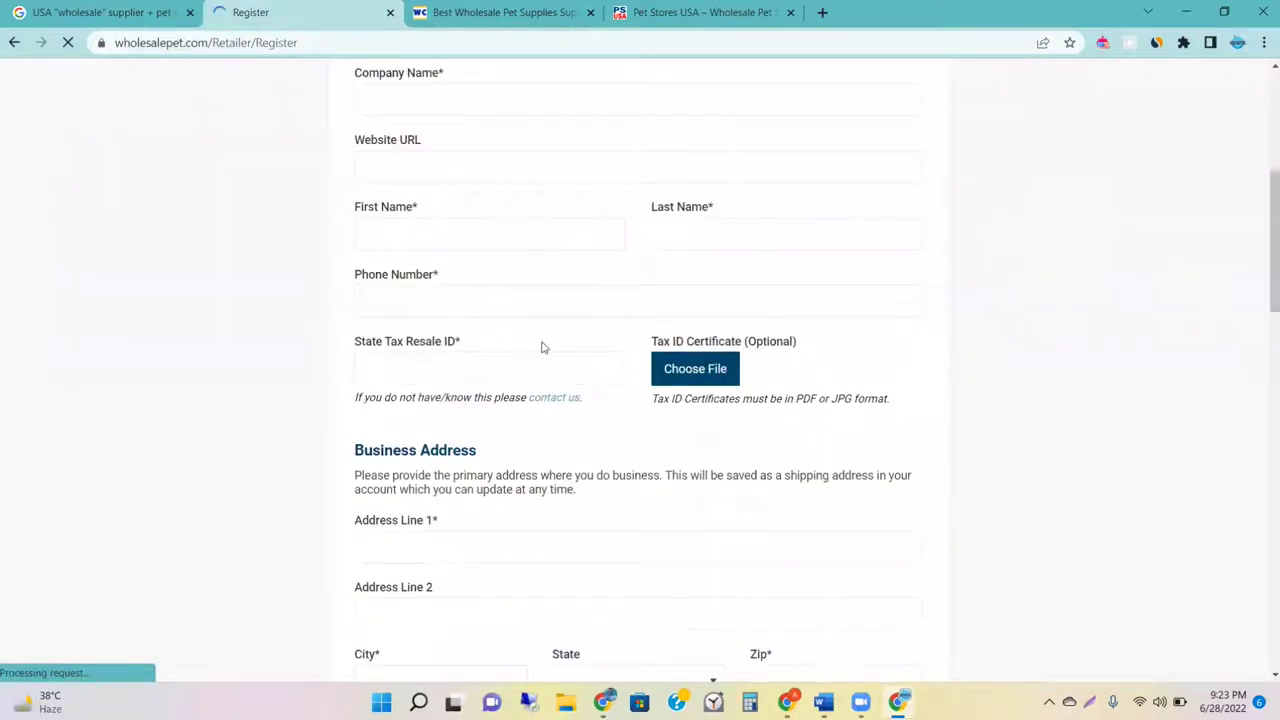
{"action": "scroll", "coordinate": [541, 347], "scroll_direction": "up", "scroll_amount": 4}
{"action": "left_click", "coordinate": [429, 246]}
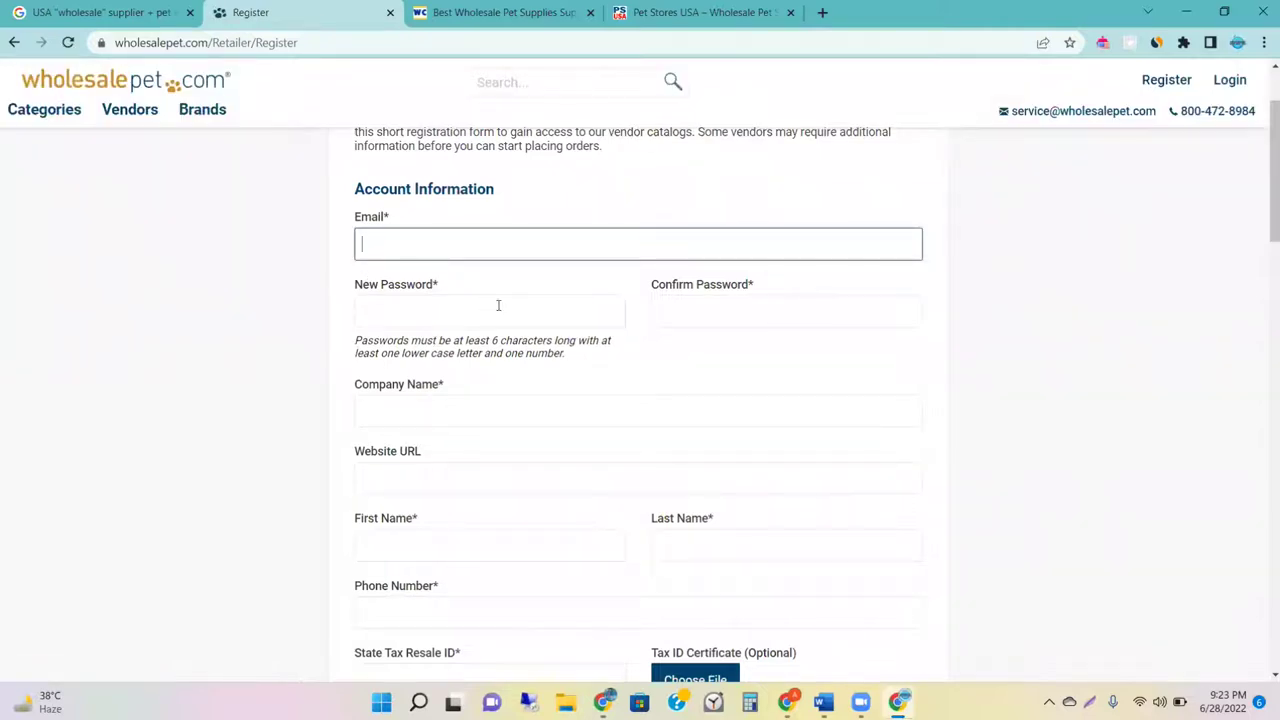
{"action": "scroll", "coordinate": [474, 371], "scroll_direction": "down", "scroll_amount": 2}
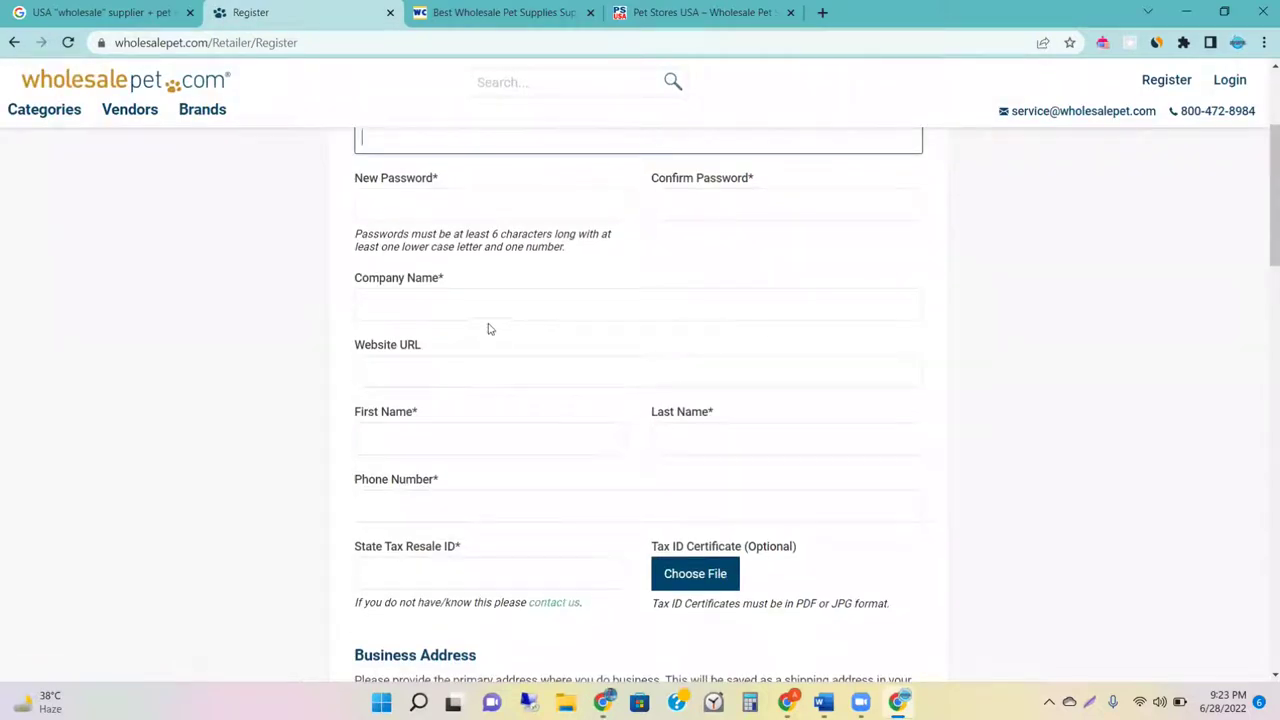
{"action": "left_click", "coordinate": [513, 310]}
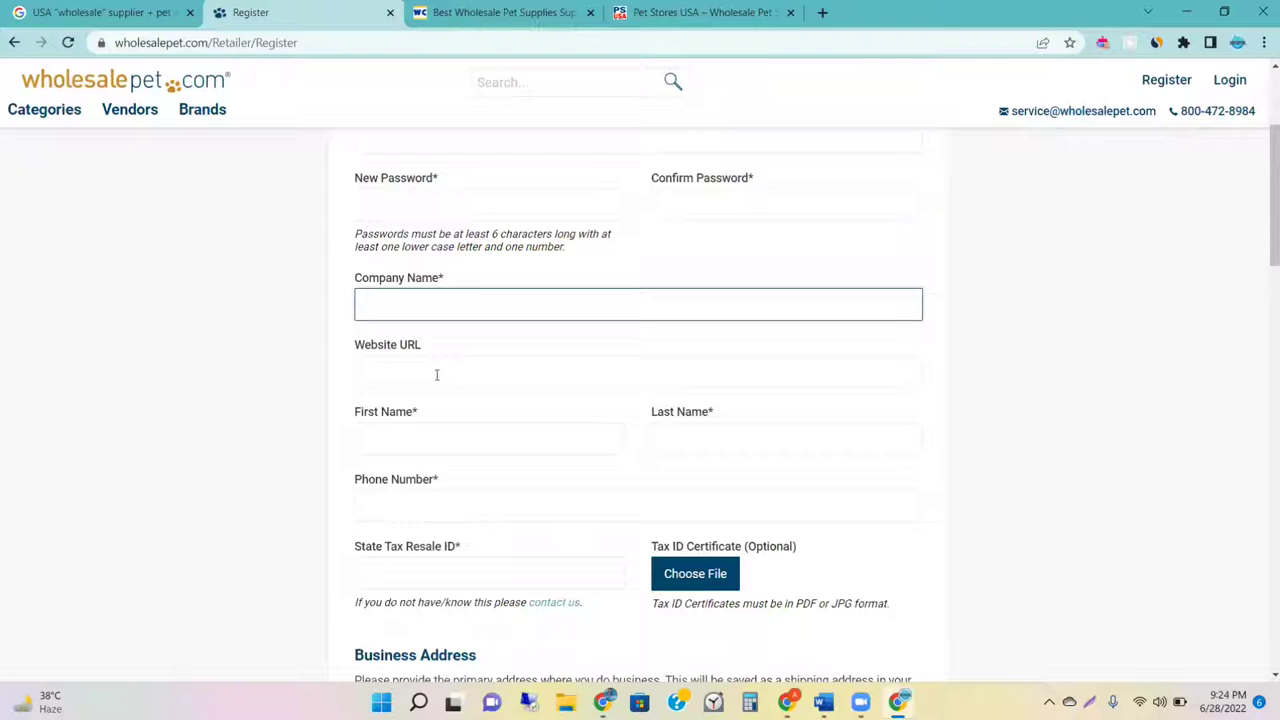
{"action": "left_click", "coordinate": [404, 430]}
{"action": "scroll", "coordinate": [479, 454], "scroll_direction": "down", "scroll_amount": 1}
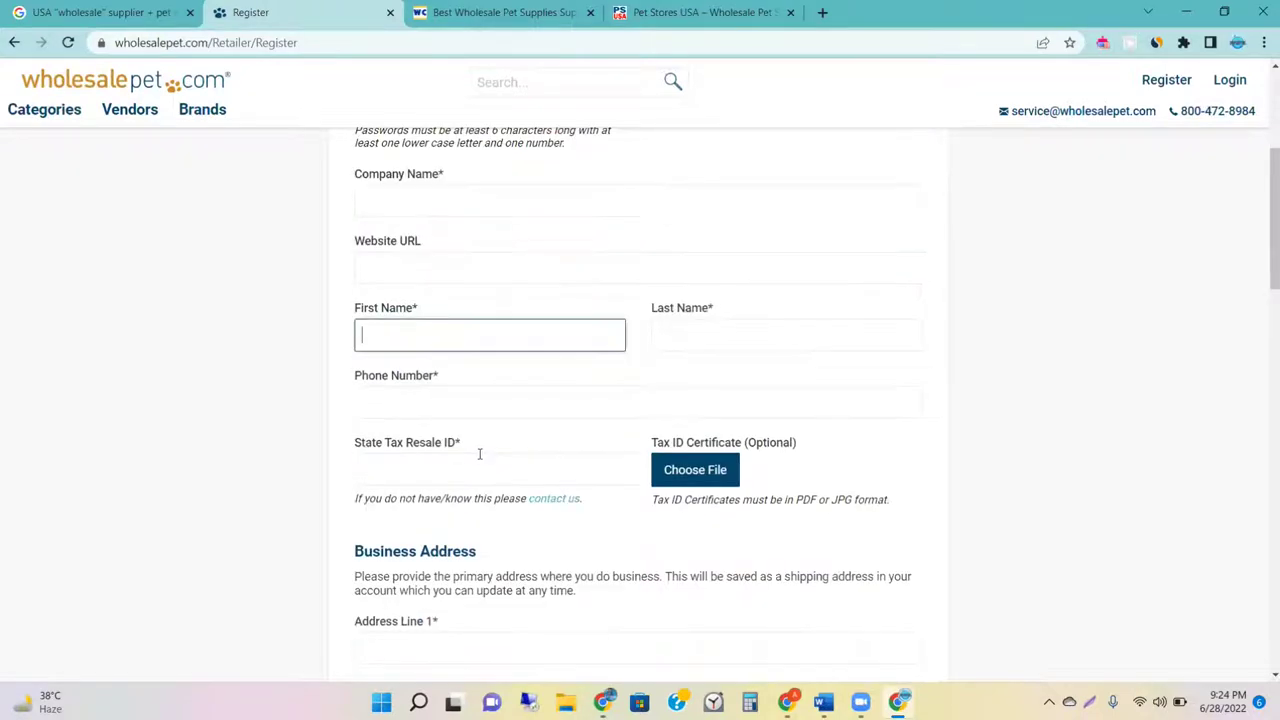
{"action": "left_click", "coordinate": [423, 472]}
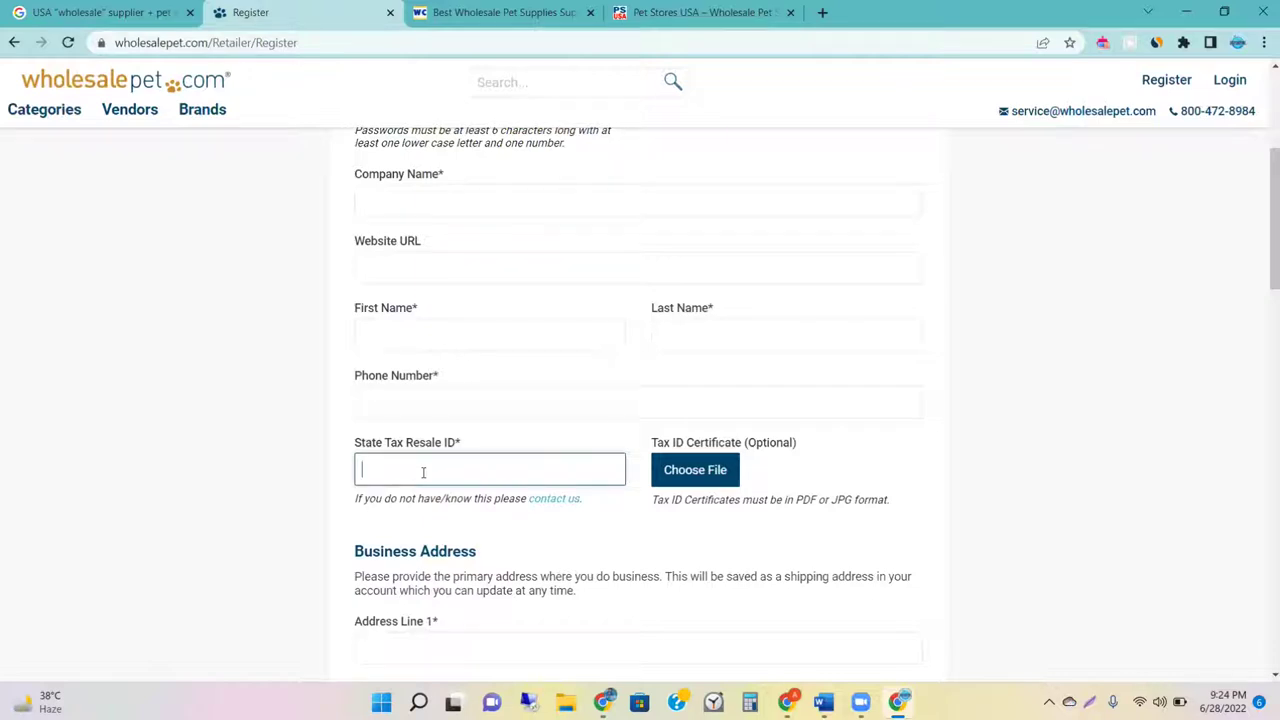
{"action": "scroll", "coordinate": [423, 472], "scroll_direction": "down", "scroll_amount": 8}
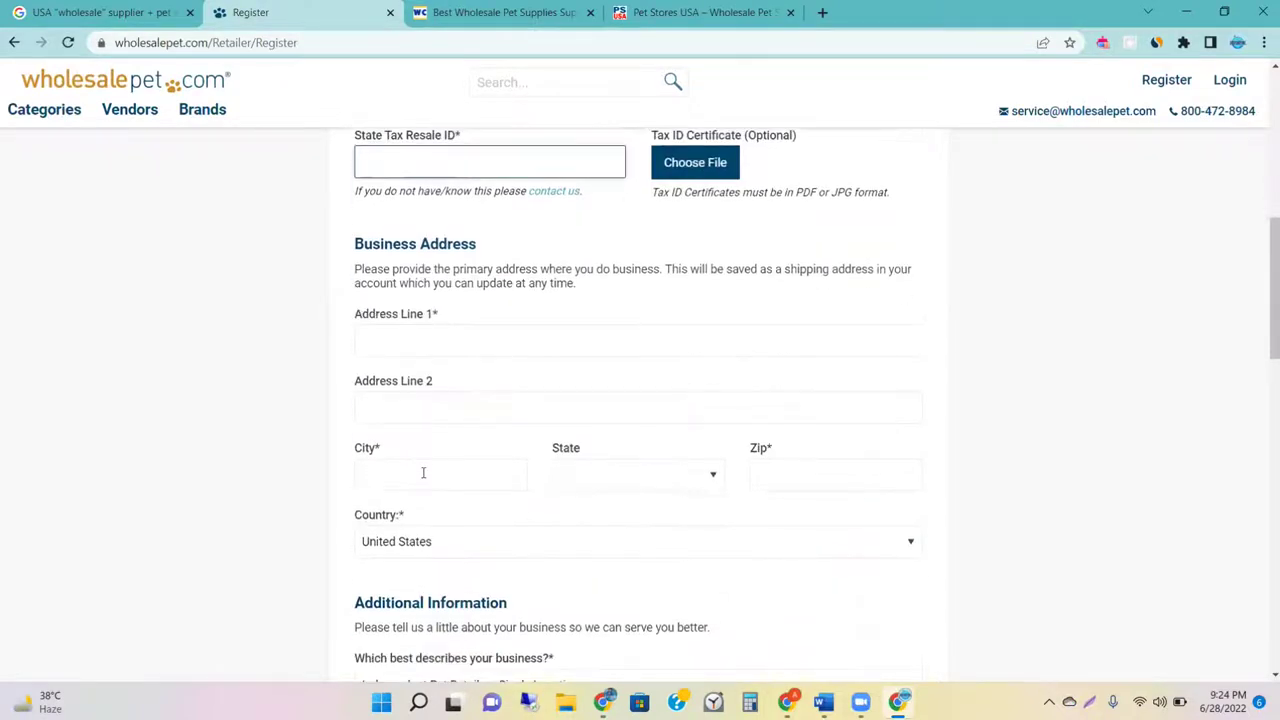
{"action": "scroll", "coordinate": [423, 477], "scroll_direction": "down", "scroll_amount": 2}
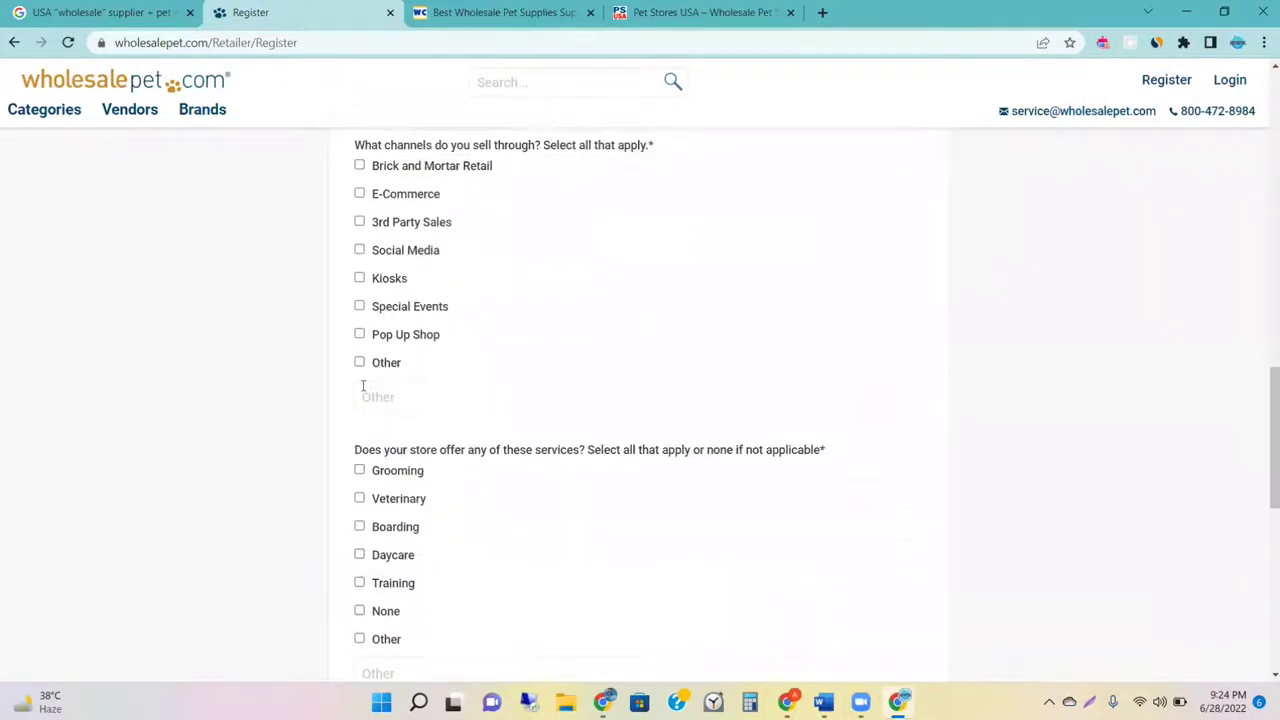
{"action": "left_click", "coordinate": [325, 43]}
{"action": "key", "text": "ctrl+c"}
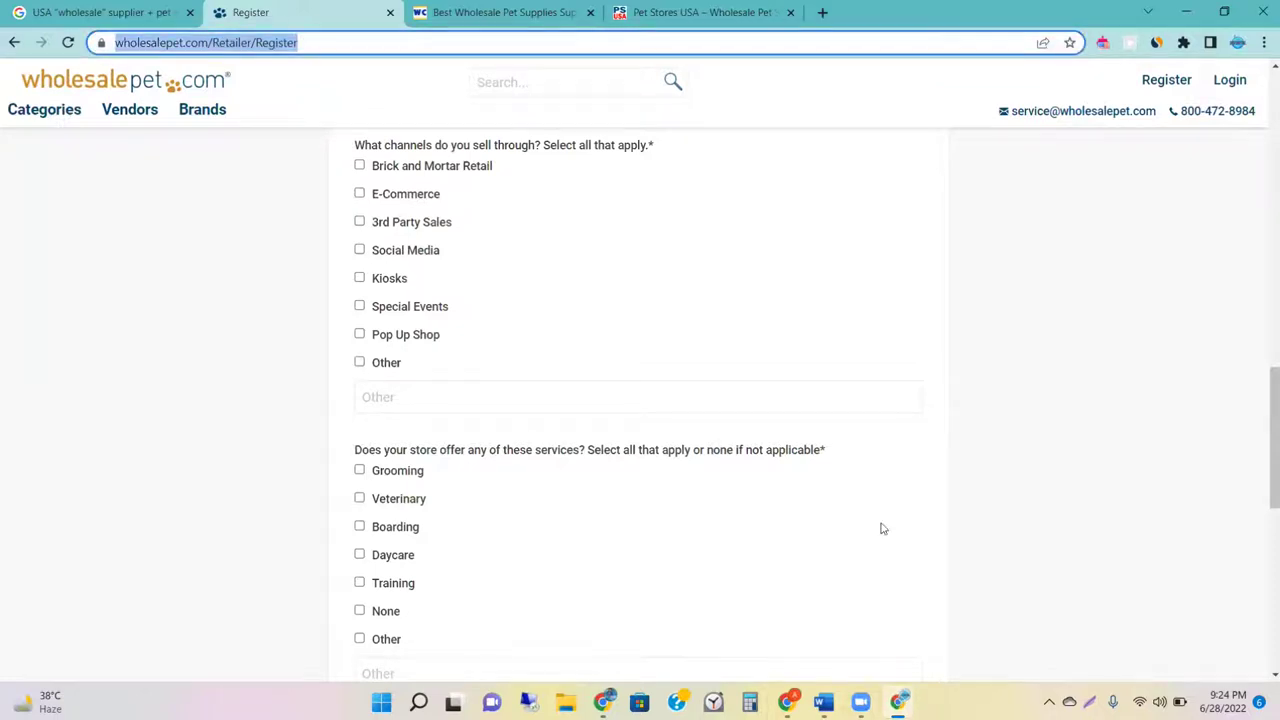
{"action": "key", "text": "alt+Tab"}
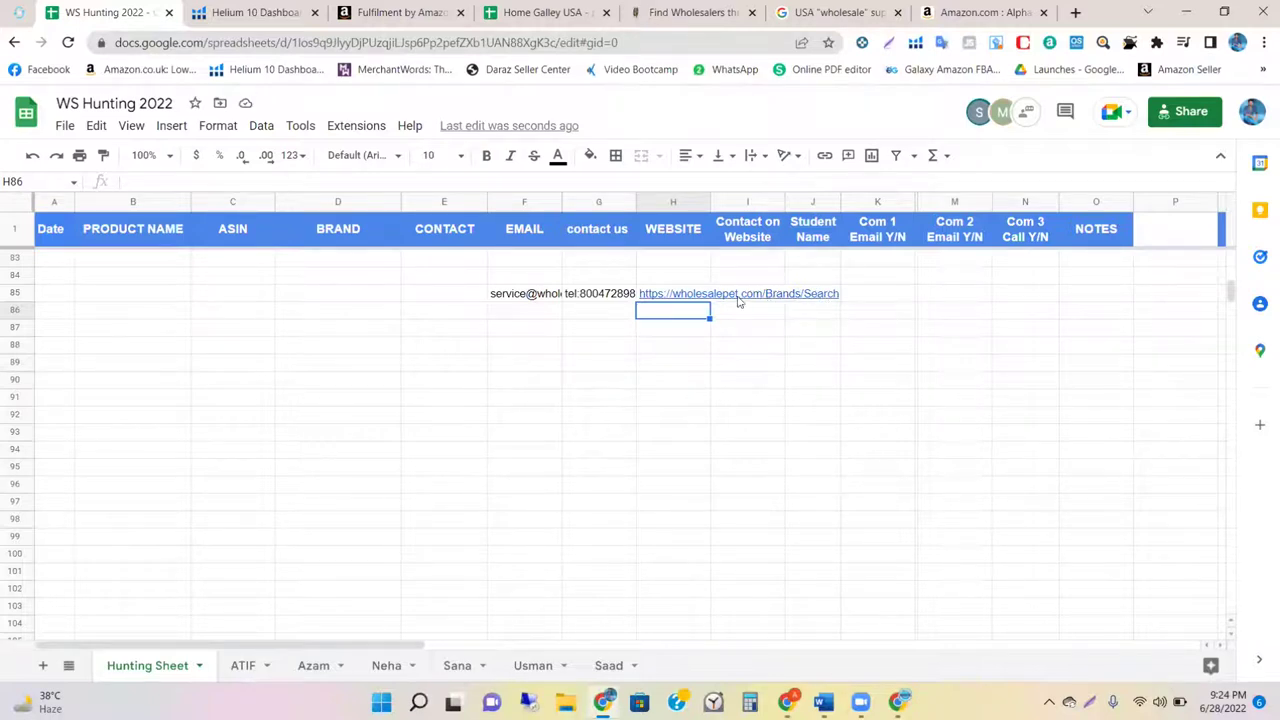
{"action": "double_click", "coordinate": [738, 295]}
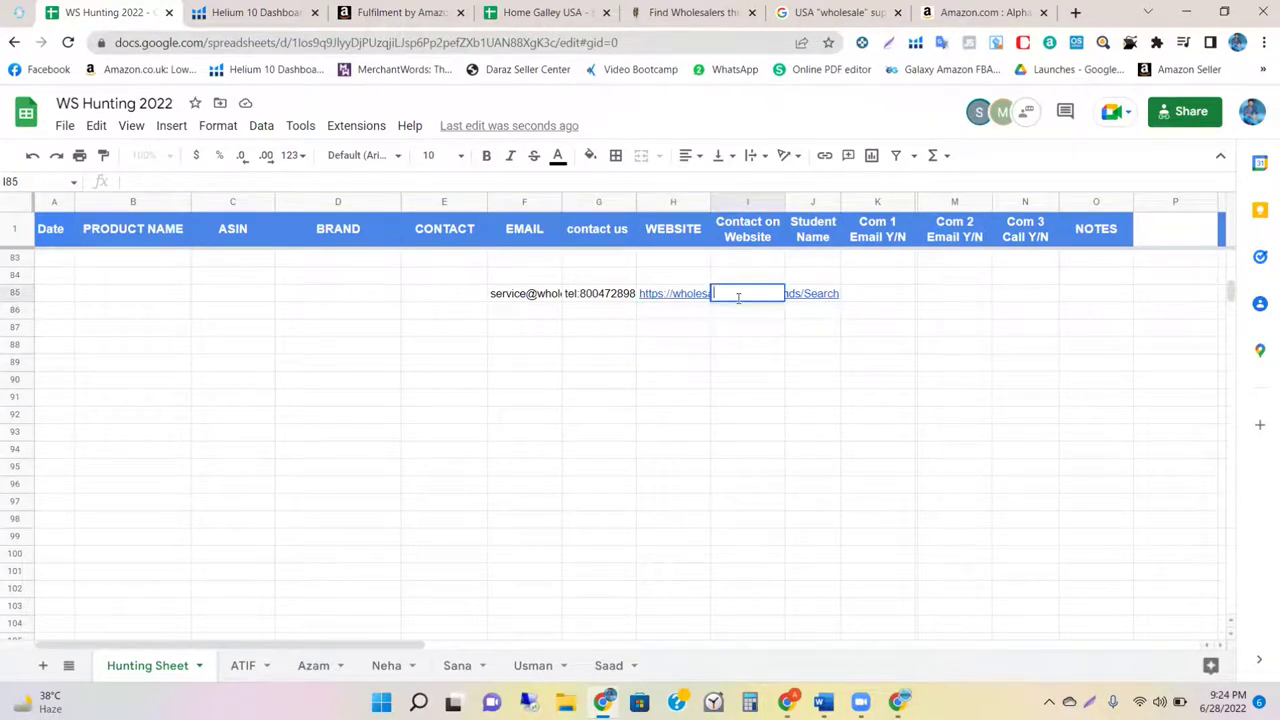
{"action": "key", "text": "ctrl+v"}
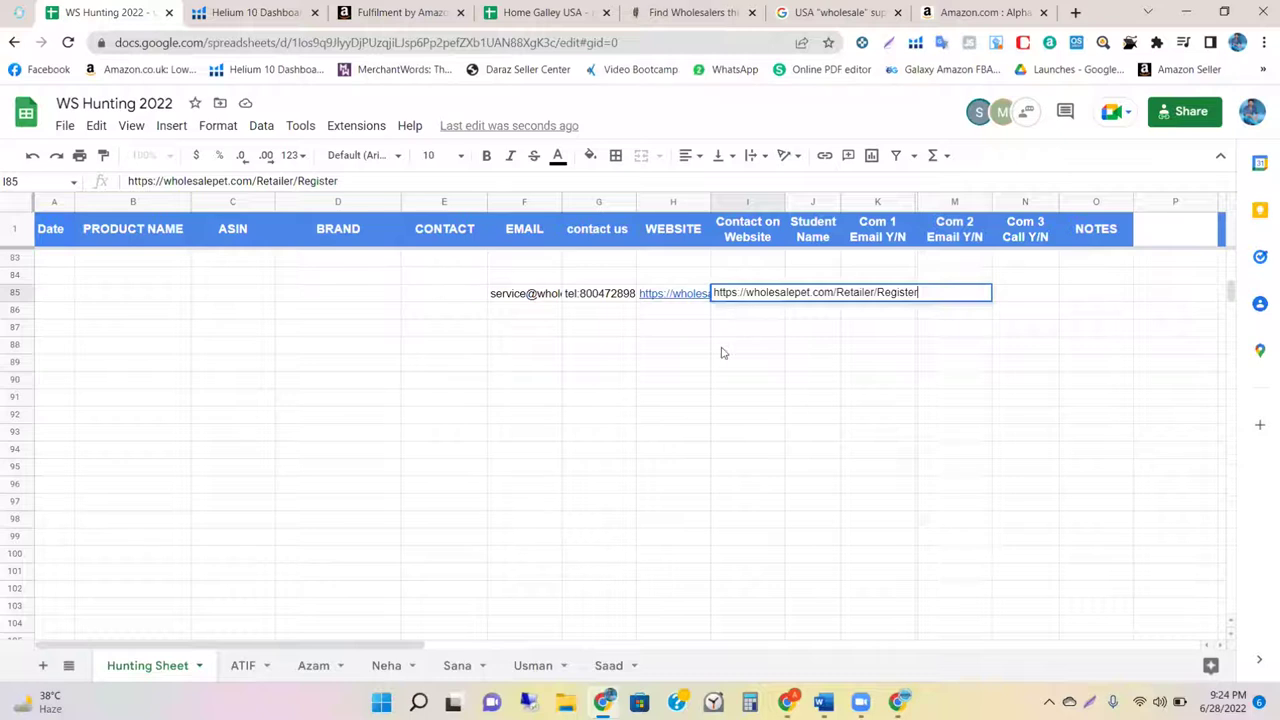
{"action": "left_click", "coordinate": [724, 351]}
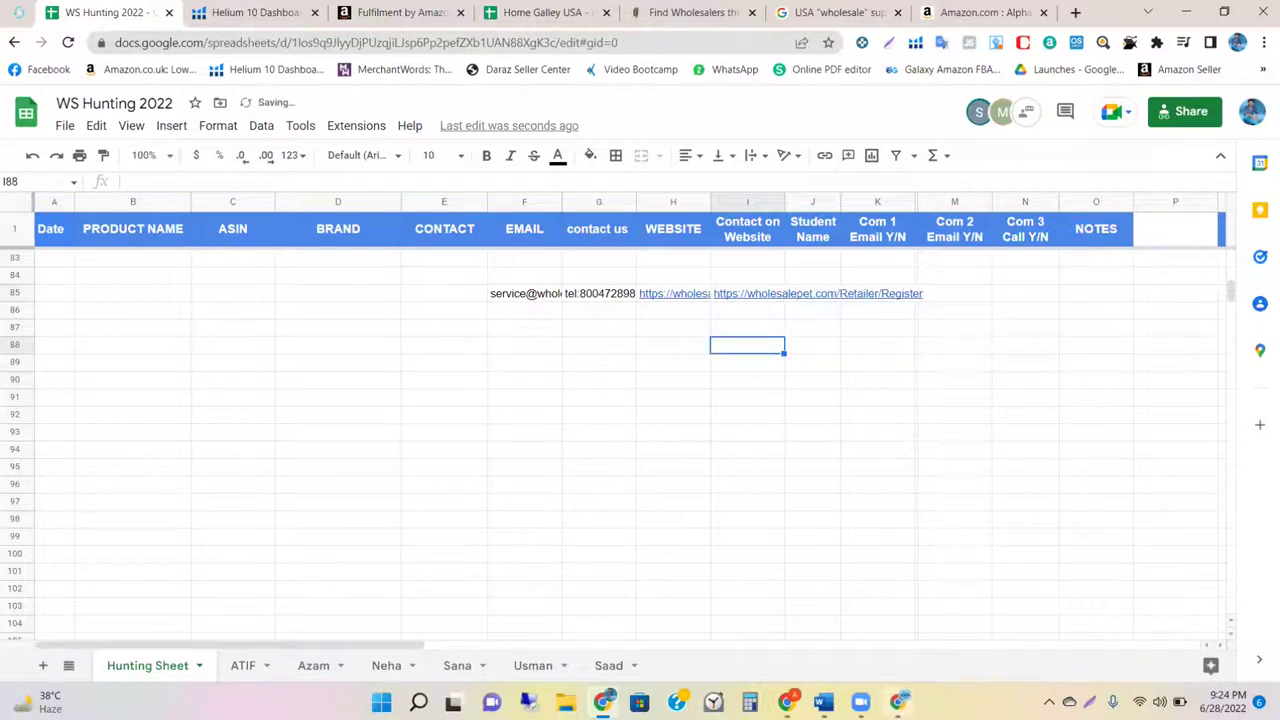
Step: Return to wholesalepet.com, open its Contact page and review the phone, email and visiting details
{"action": "left_click", "coordinate": [897, 702]}
{"action": "scroll", "coordinate": [487, 440], "scroll_direction": "down", "scroll_amount": 10}
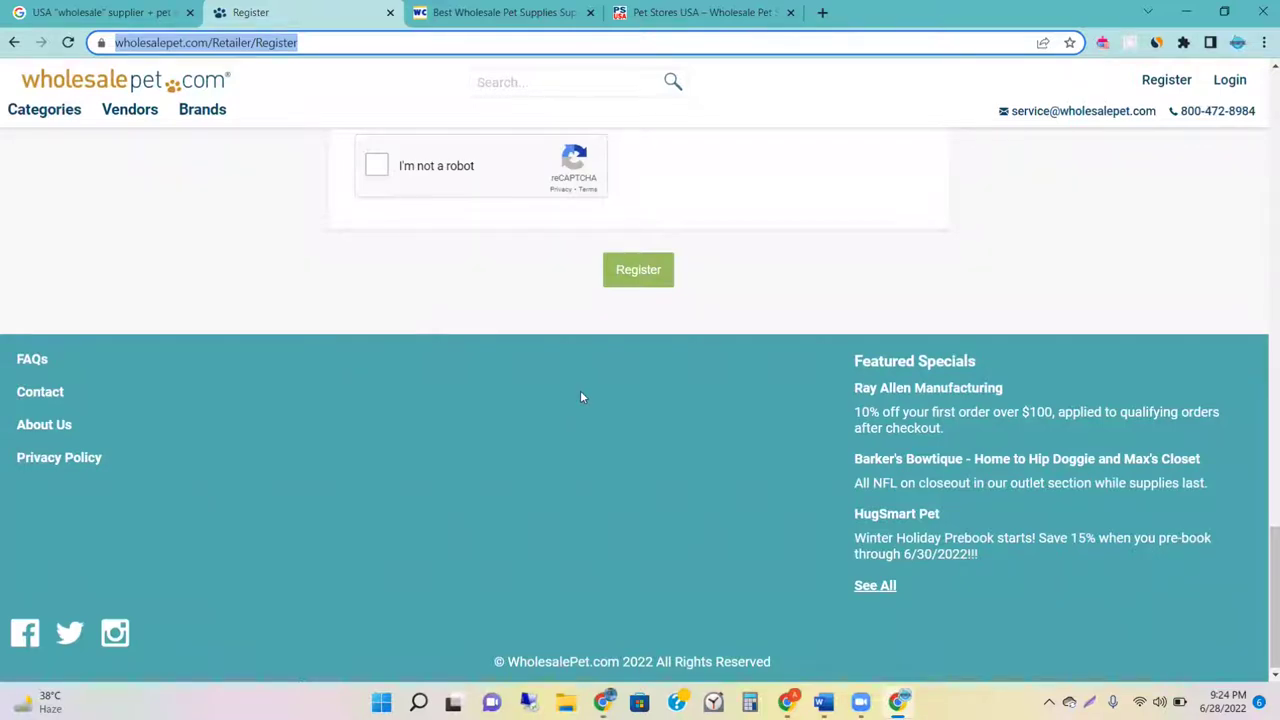
{"action": "left_click", "coordinate": [55, 393]}
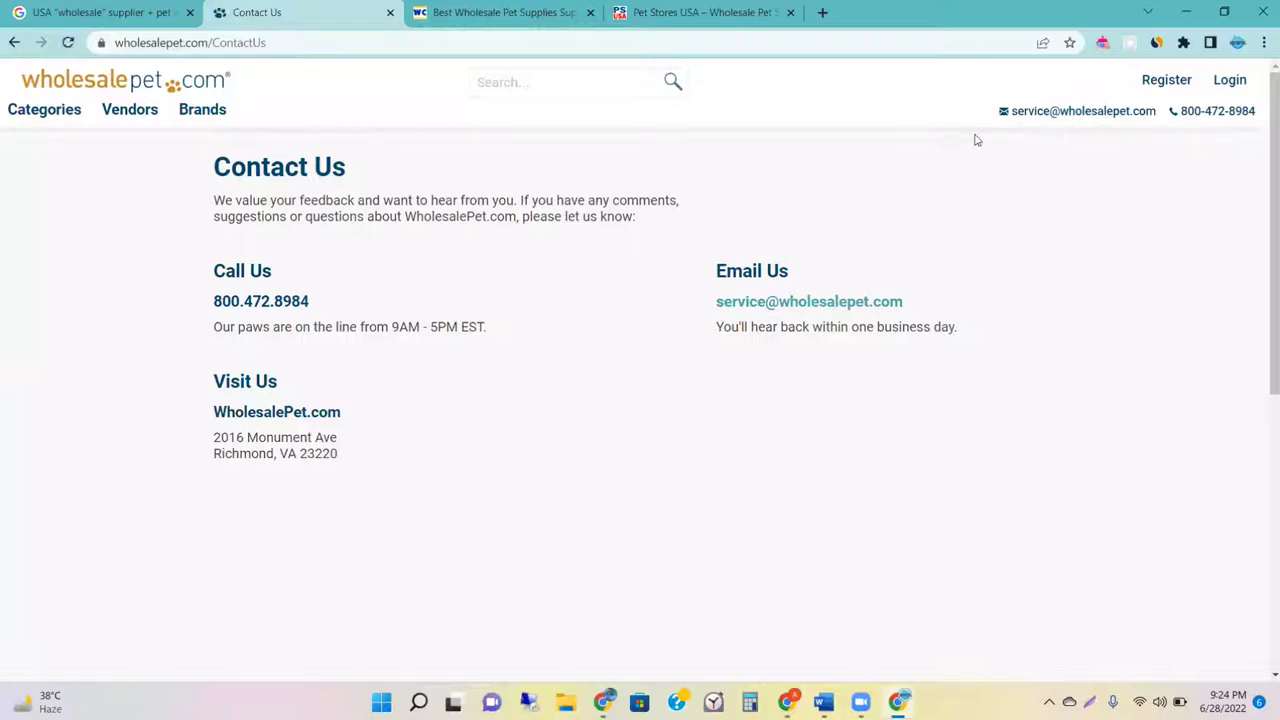
{"action": "scroll", "coordinate": [597, 363], "scroll_direction": "down", "scroll_amount": 5}
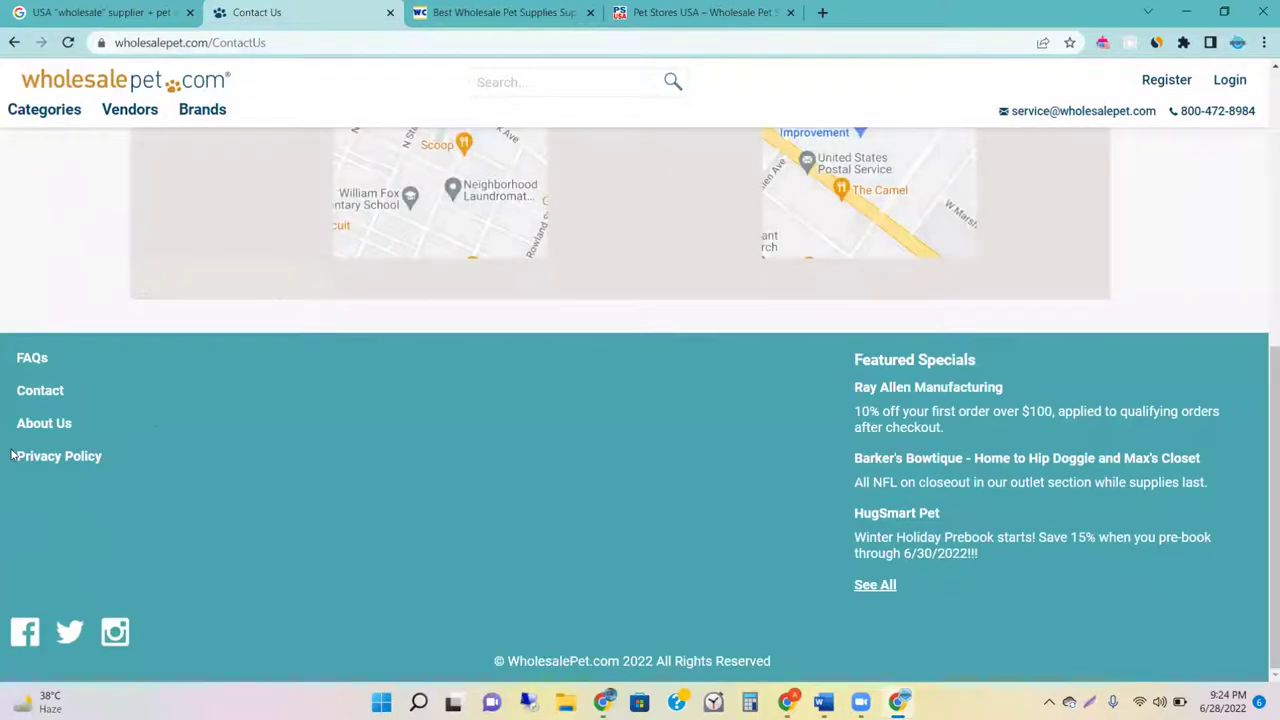
{"action": "scroll", "coordinate": [320, 425], "scroll_direction": "up", "scroll_amount": 5}
{"action": "scroll", "coordinate": [300, 400], "scroll_direction": "up", "scroll_amount": 1}
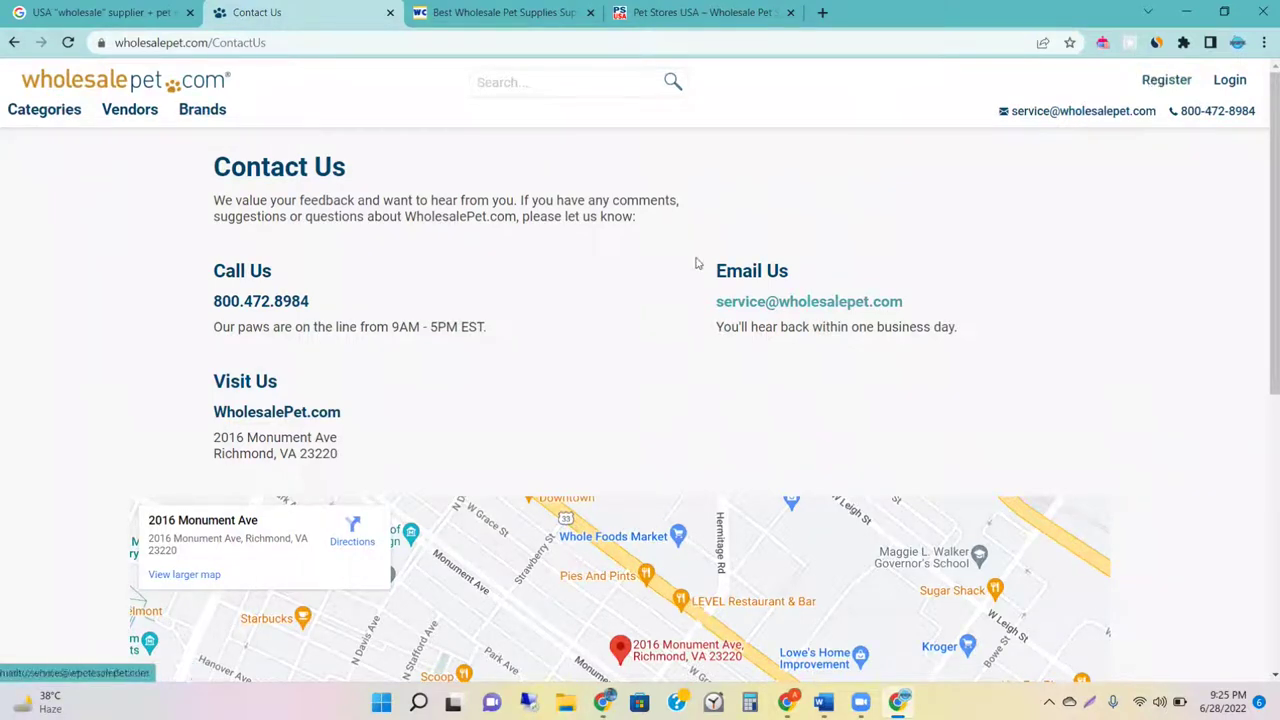
{"action": "left_click_drag", "start_coordinate": [302, 303], "coordinate": [211, 315]}
{"action": "left_click", "coordinate": [178, 321]}
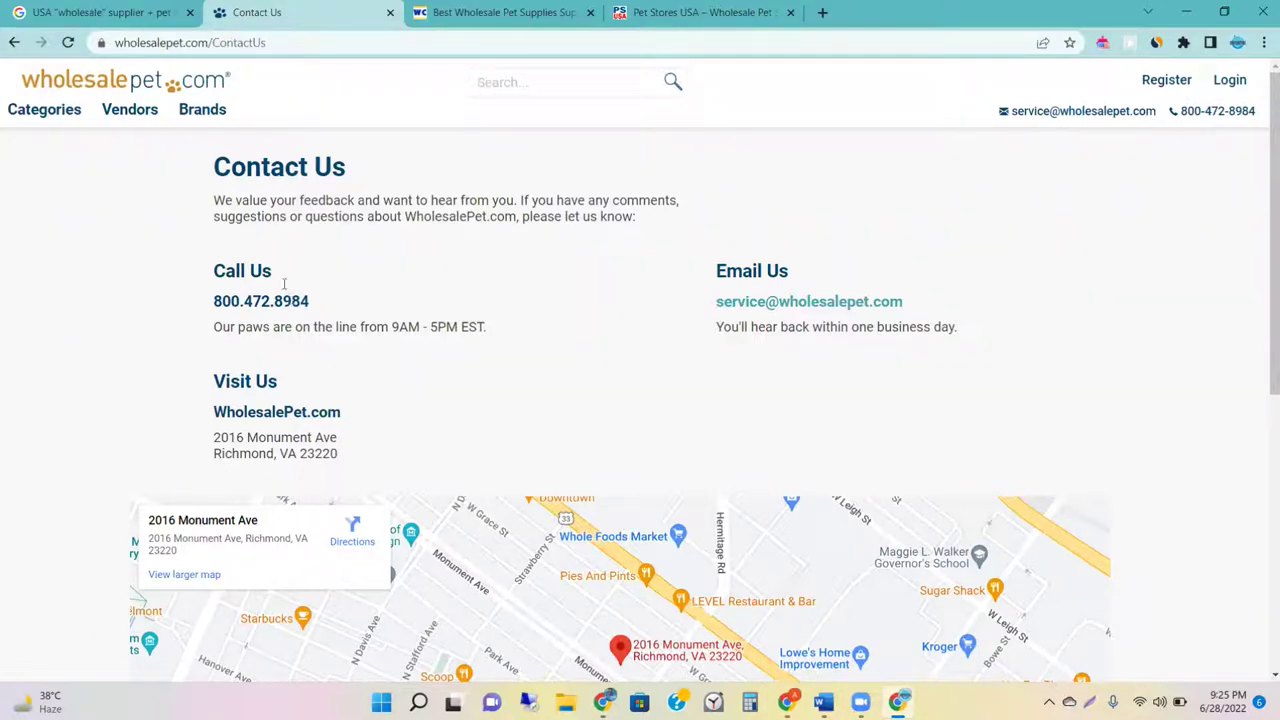
Step: Switch to the Wholesale Central pet supplies page and look through its featured sellers and numbered vendor list
{"action": "left_click", "coordinate": [450, 10]}
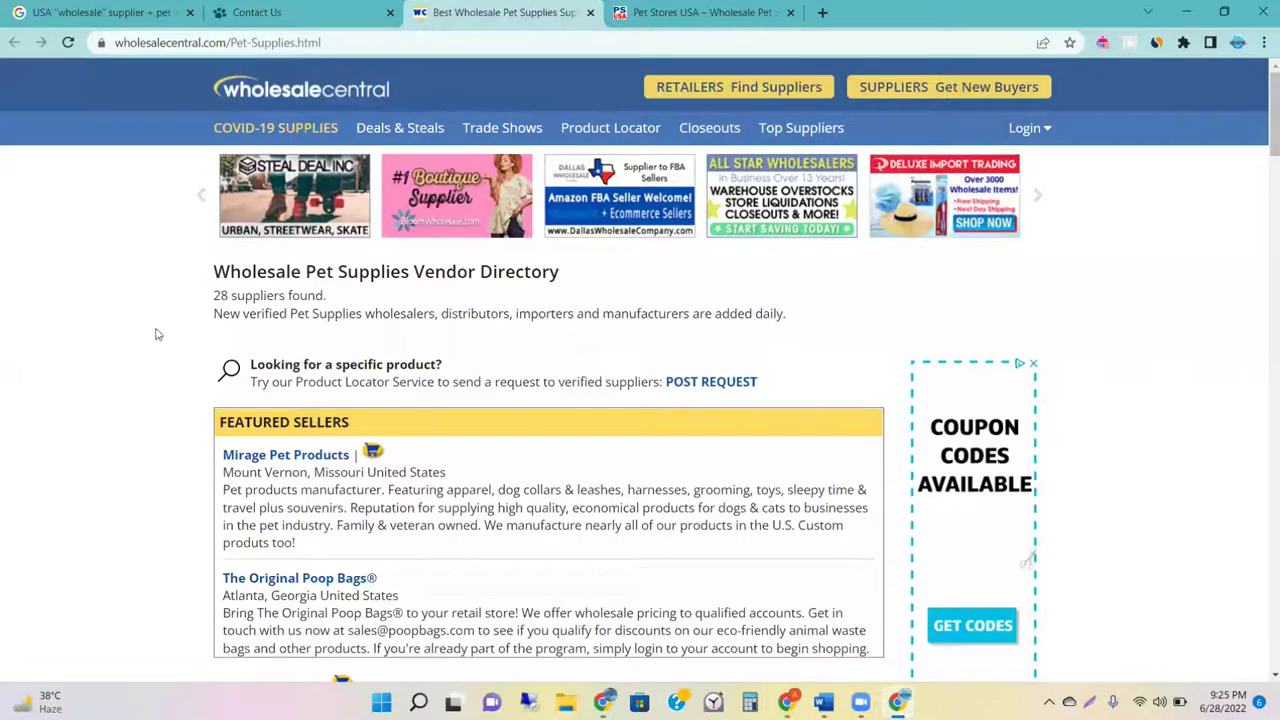
{"action": "scroll", "coordinate": [141, 336], "scroll_direction": "down", "scroll_amount": 15}
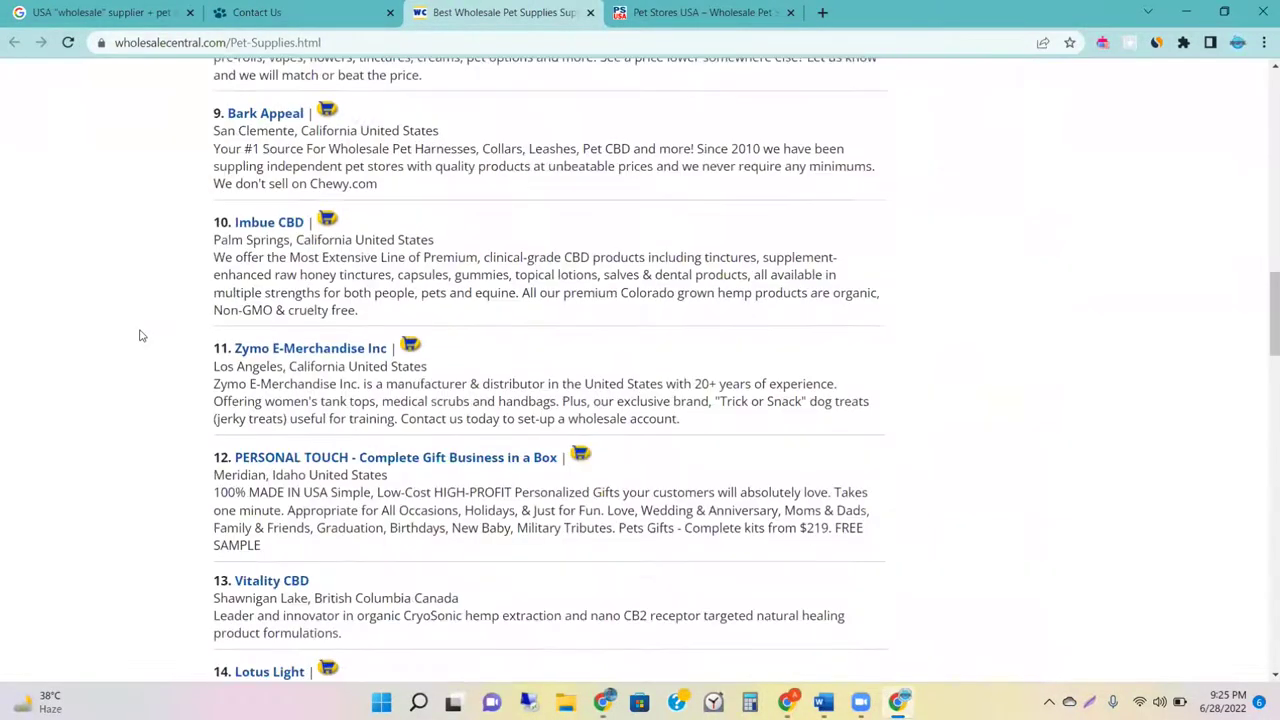
{"action": "scroll", "coordinate": [141, 336], "scroll_direction": "down", "scroll_amount": 4}
{"action": "scroll", "coordinate": [141, 336], "scroll_direction": "up", "scroll_amount": 15}
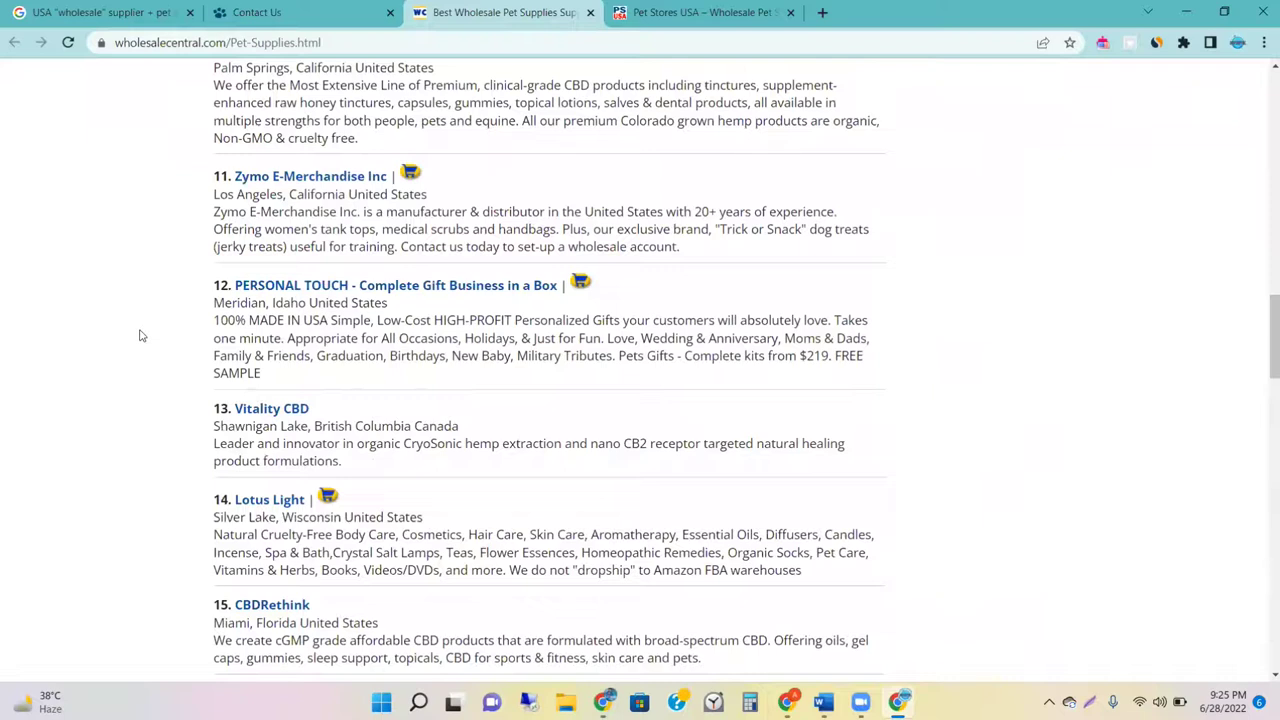
{"action": "scroll", "coordinate": [141, 336], "scroll_direction": "up", "scroll_amount": 7}
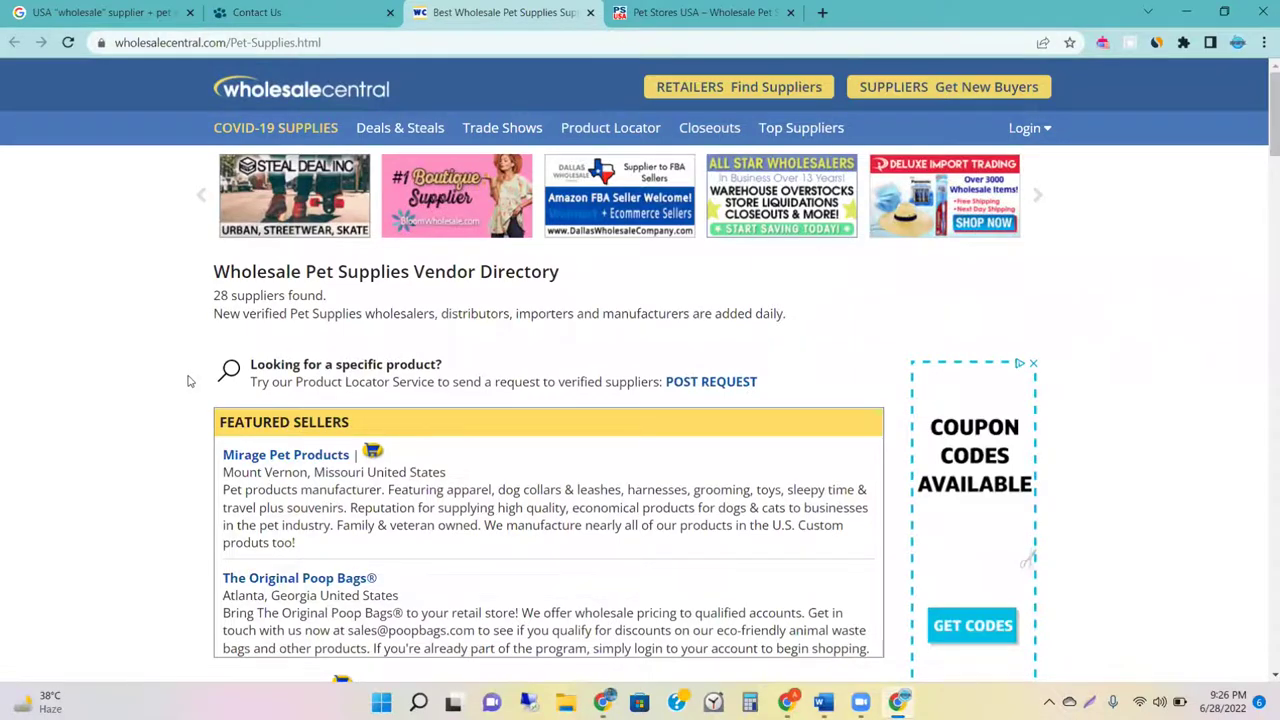
{"action": "scroll", "coordinate": [190, 378], "scroll_direction": "down", "scroll_amount": 7}
{"action": "scroll", "coordinate": [190, 380], "scroll_direction": "down", "scroll_amount": 6}
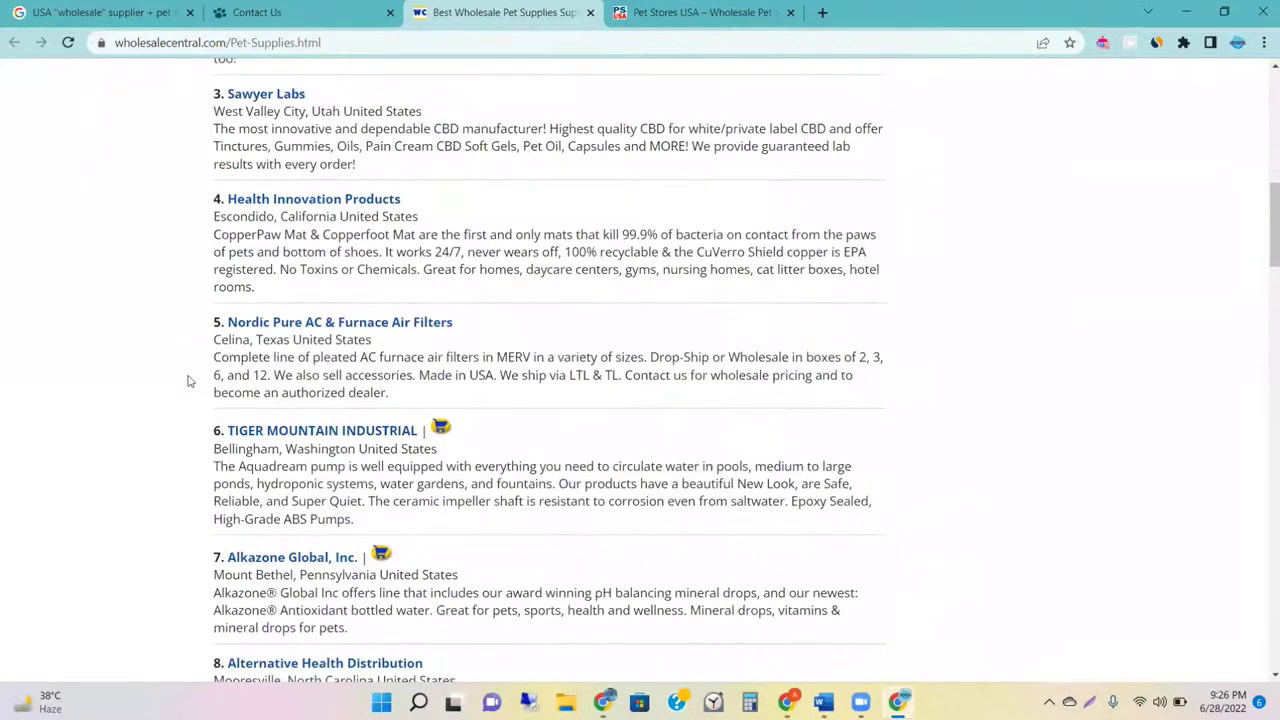
{"action": "scroll", "coordinate": [190, 380], "scroll_direction": "up", "scroll_amount": 13}
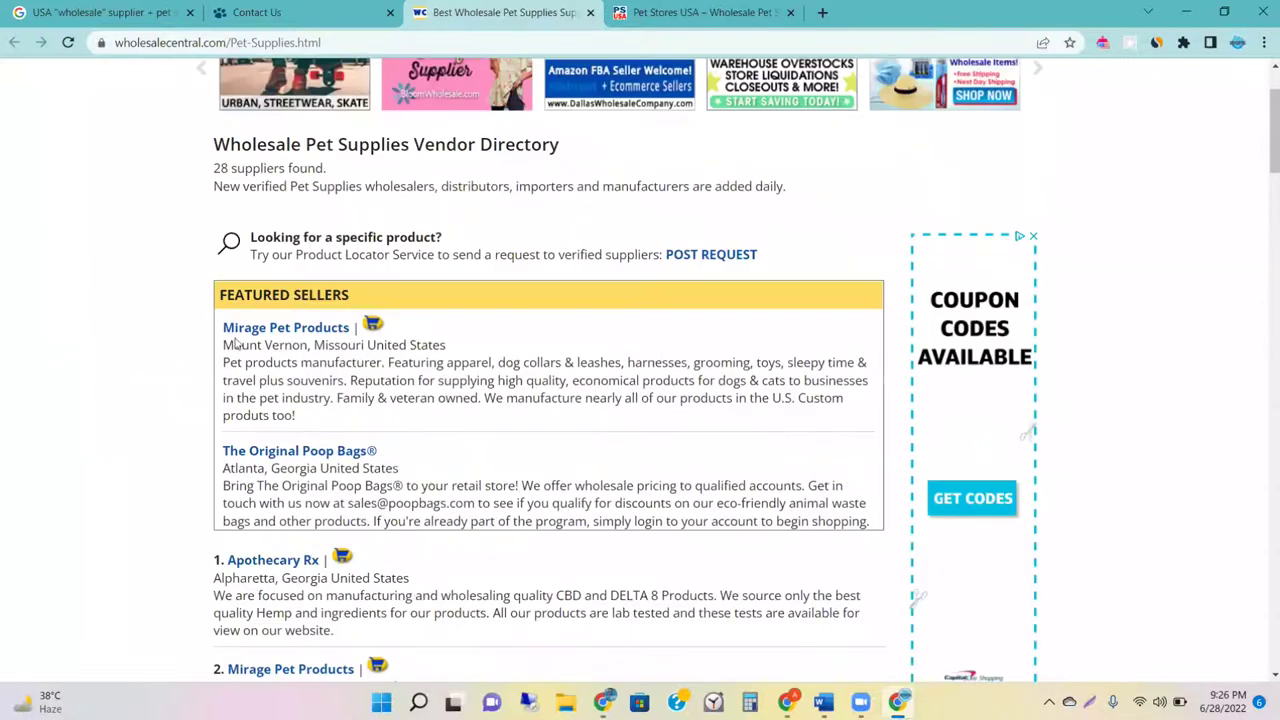
{"action": "scroll", "coordinate": [238, 344], "scroll_direction": "up", "scroll_amount": 2}
Step: Examine the Wholesale Pet Supplies Vendor Directory heading, the supplier count and the note on newly verified suppliers
{"action": "double_click", "coordinate": [270, 296]}
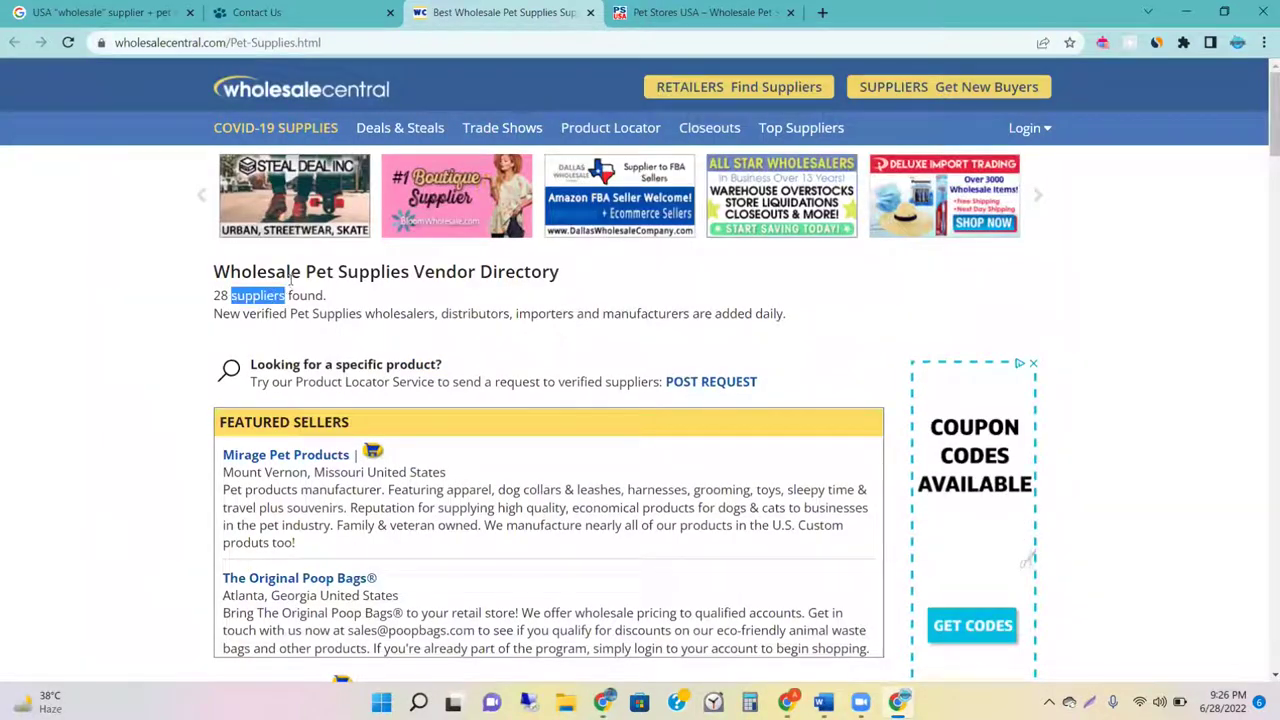
{"action": "triple_click", "coordinate": [305, 268]}
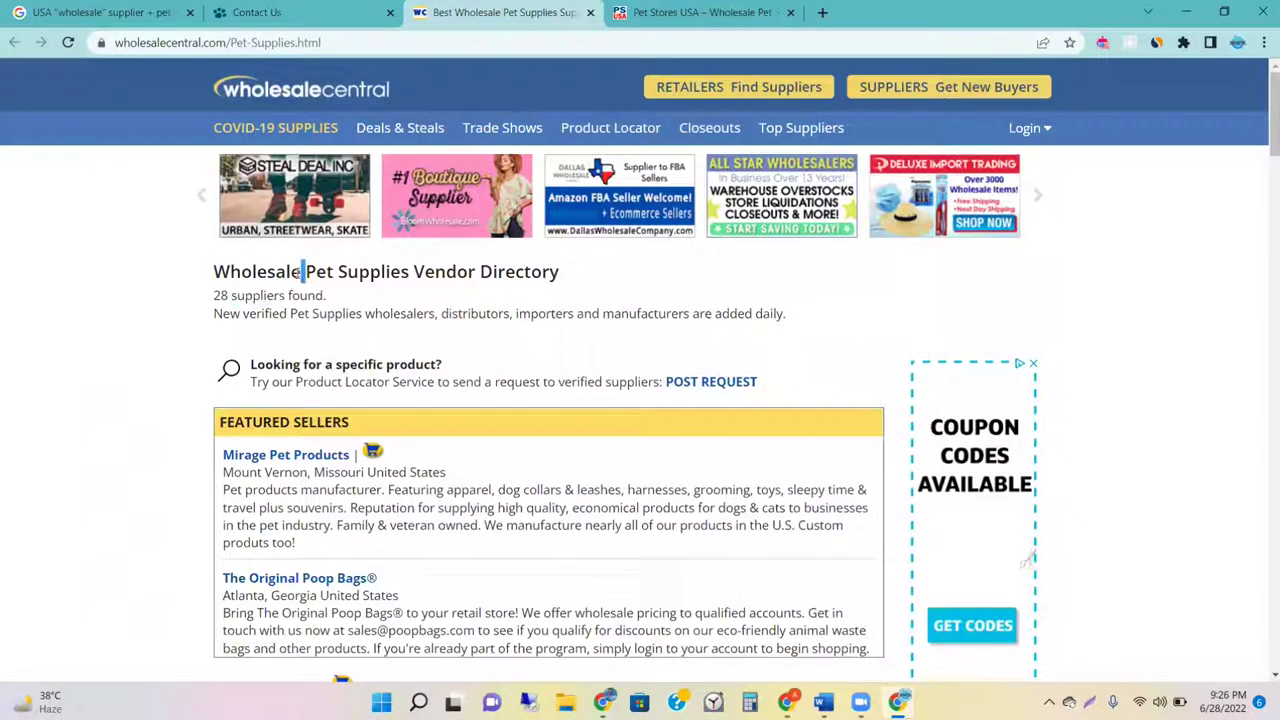
{"action": "triple_click", "coordinate": [246, 295]}
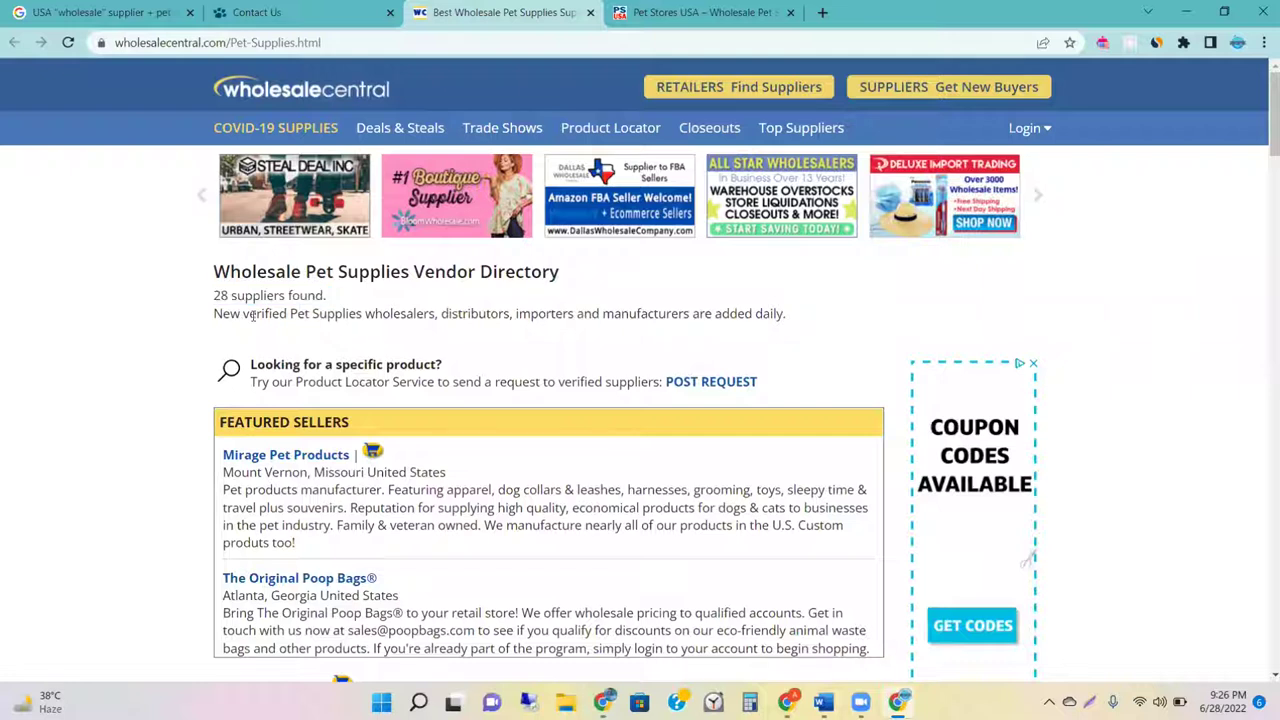
{"action": "triple_click", "coordinate": [235, 315]}
{"action": "left_click", "coordinate": [228, 316]}
{"action": "double_click", "coordinate": [266, 315]}
{"action": "left_click", "coordinate": [266, 315]}
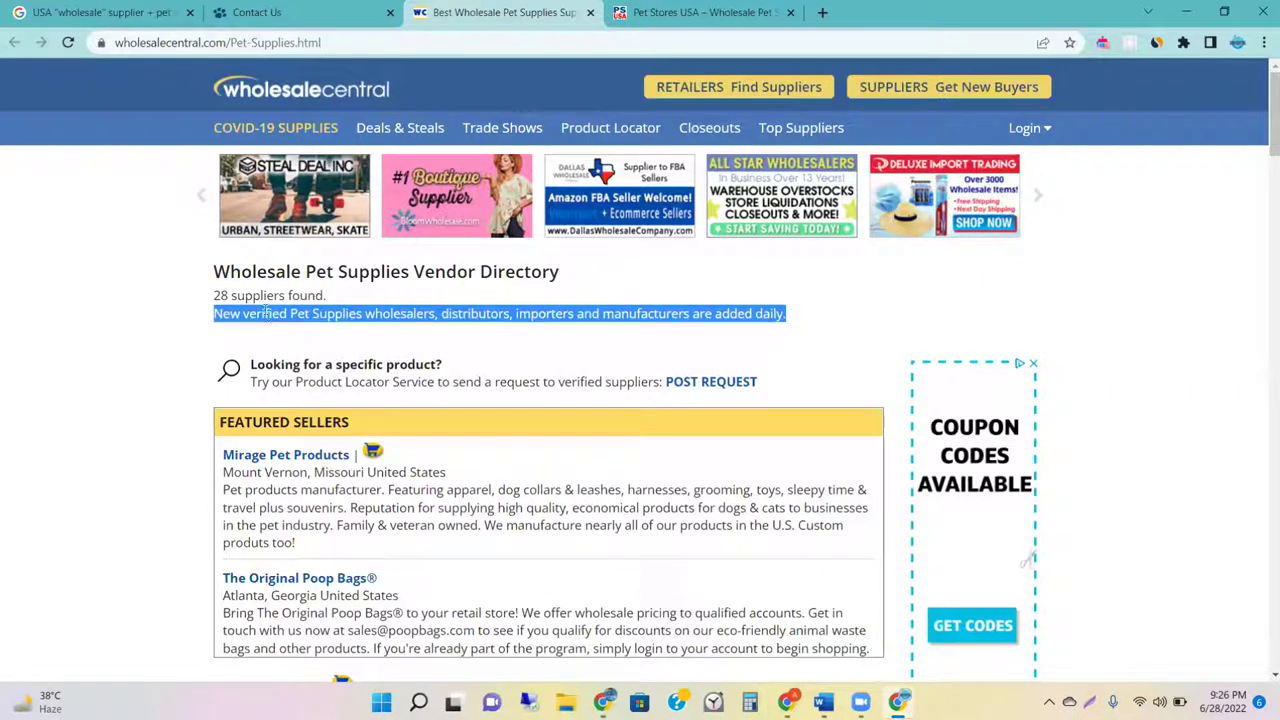
{"action": "triple_click", "coordinate": [268, 295]}
{"action": "left_click", "coordinate": [289, 263]}
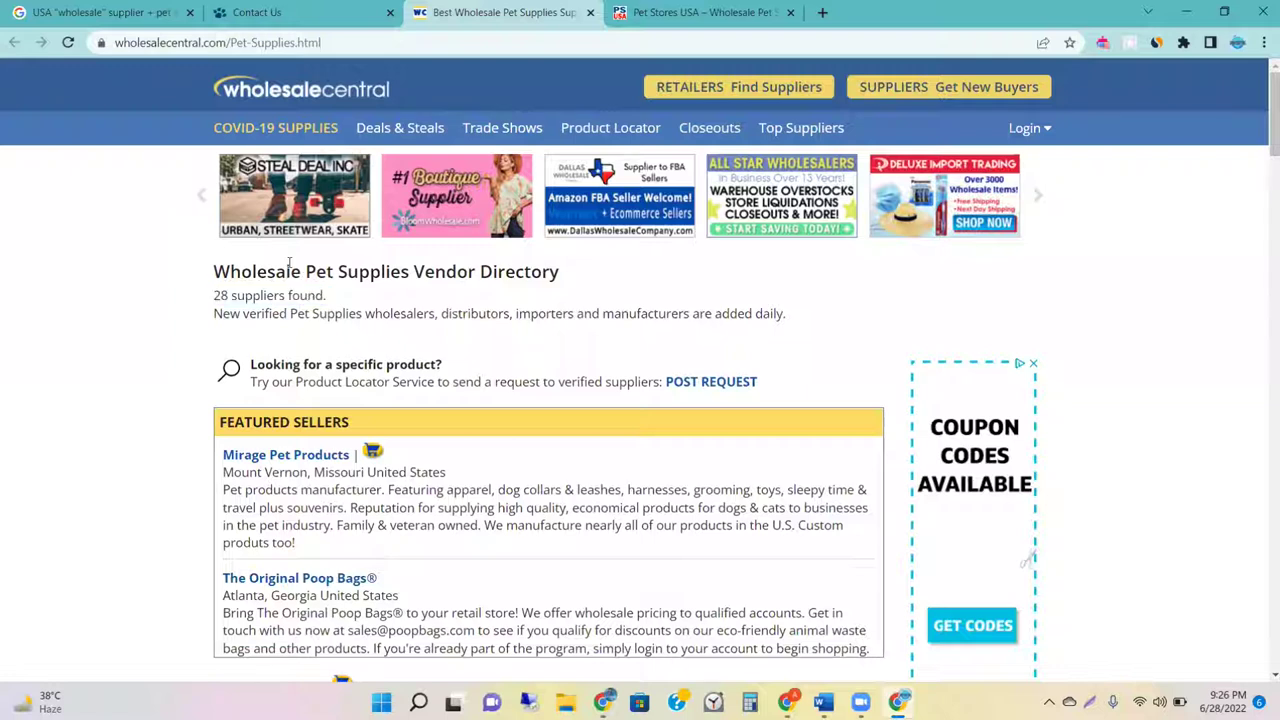
{"action": "triple_click", "coordinate": [289, 263]}
{"action": "left_click", "coordinate": [288, 297]}
{"action": "double_click", "coordinate": [288, 297]}
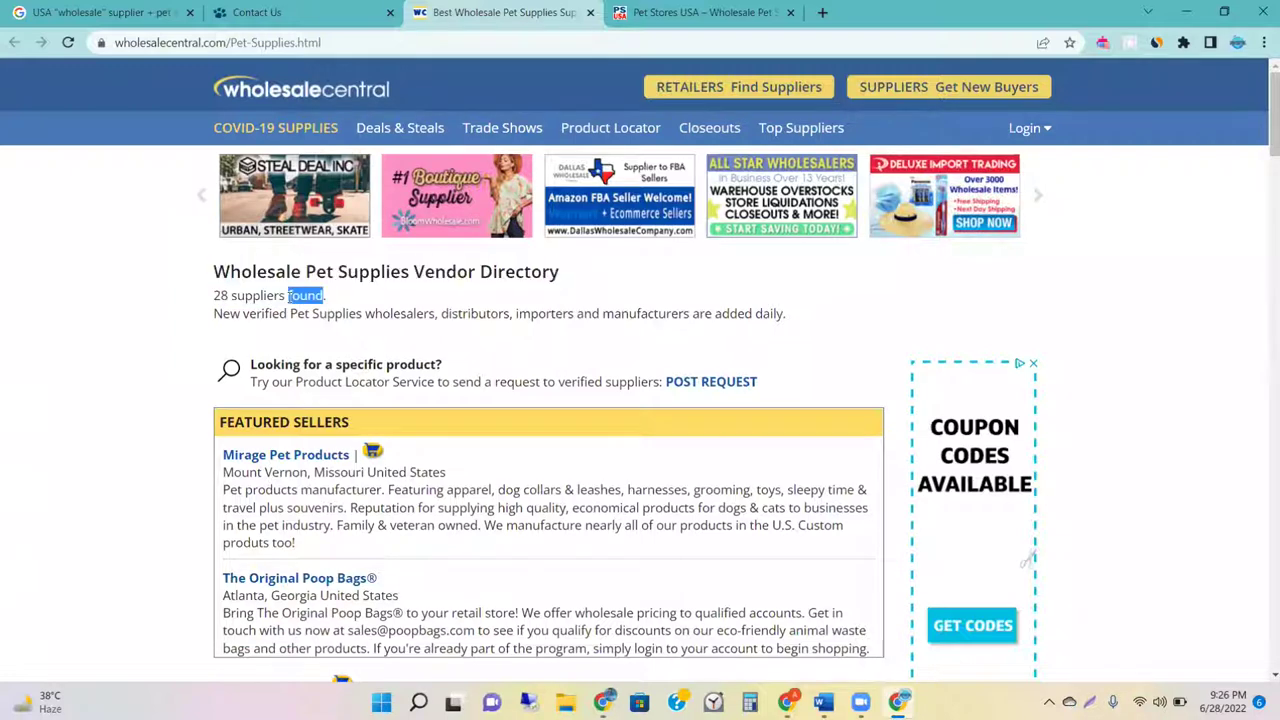
{"action": "left_click", "coordinate": [288, 297]}
{"action": "left_click", "coordinate": [289, 314]}
{"action": "triple_click", "coordinate": [289, 314]}
{"action": "left_click", "coordinate": [284, 272]}
{"action": "triple_click", "coordinate": [284, 272]}
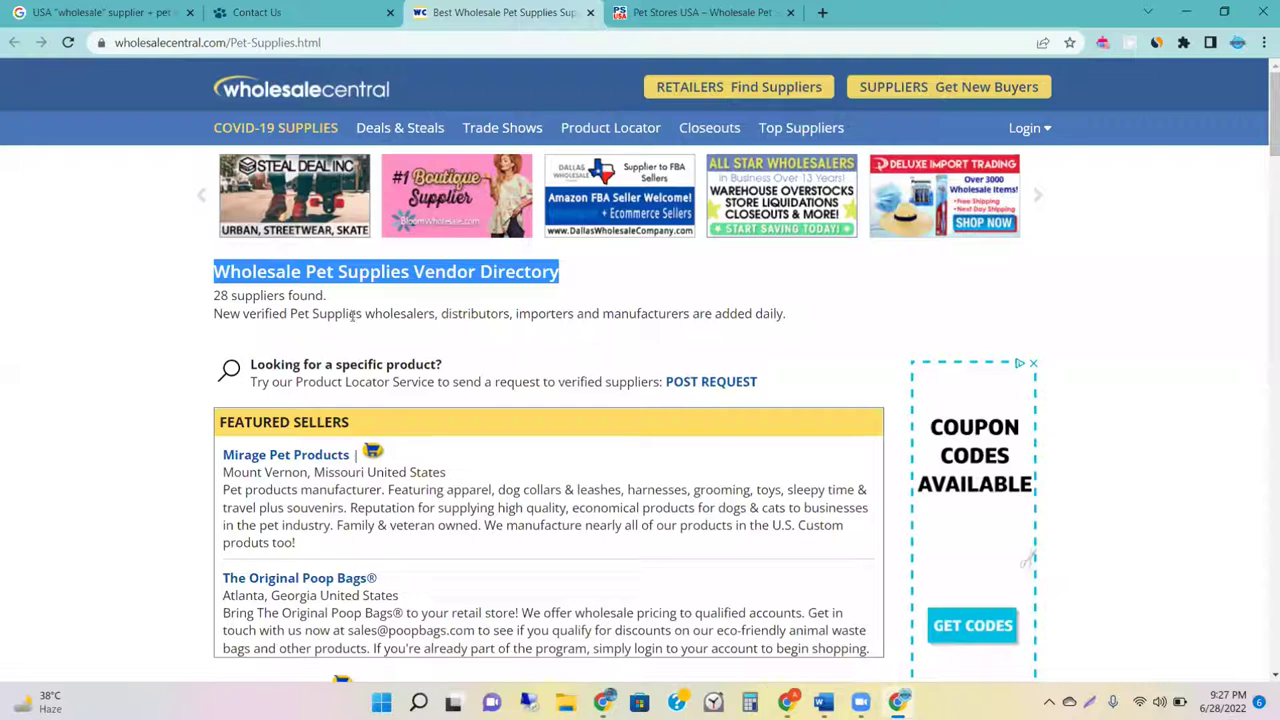
Step: Highlight the directory's sentence on new suppliers, picking out the words wholesalers and distributors
{"action": "triple_click", "coordinate": [349, 316]}
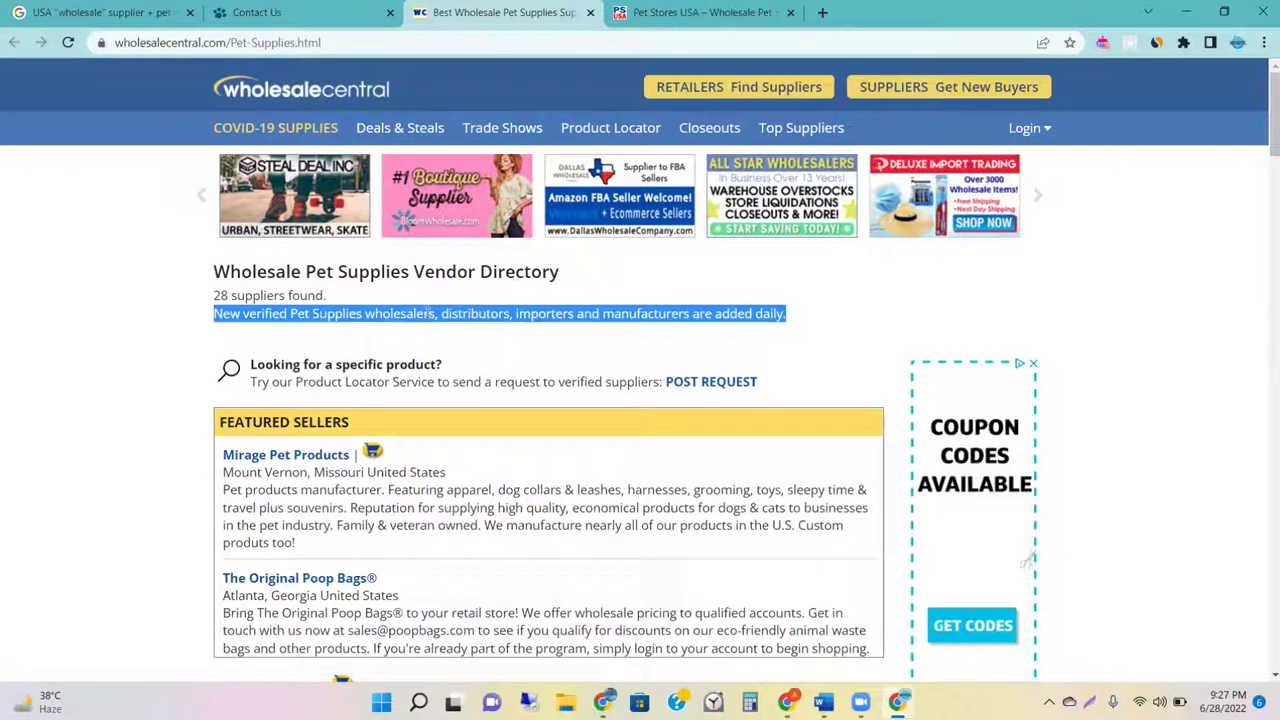
{"action": "double_click", "coordinate": [428, 314]}
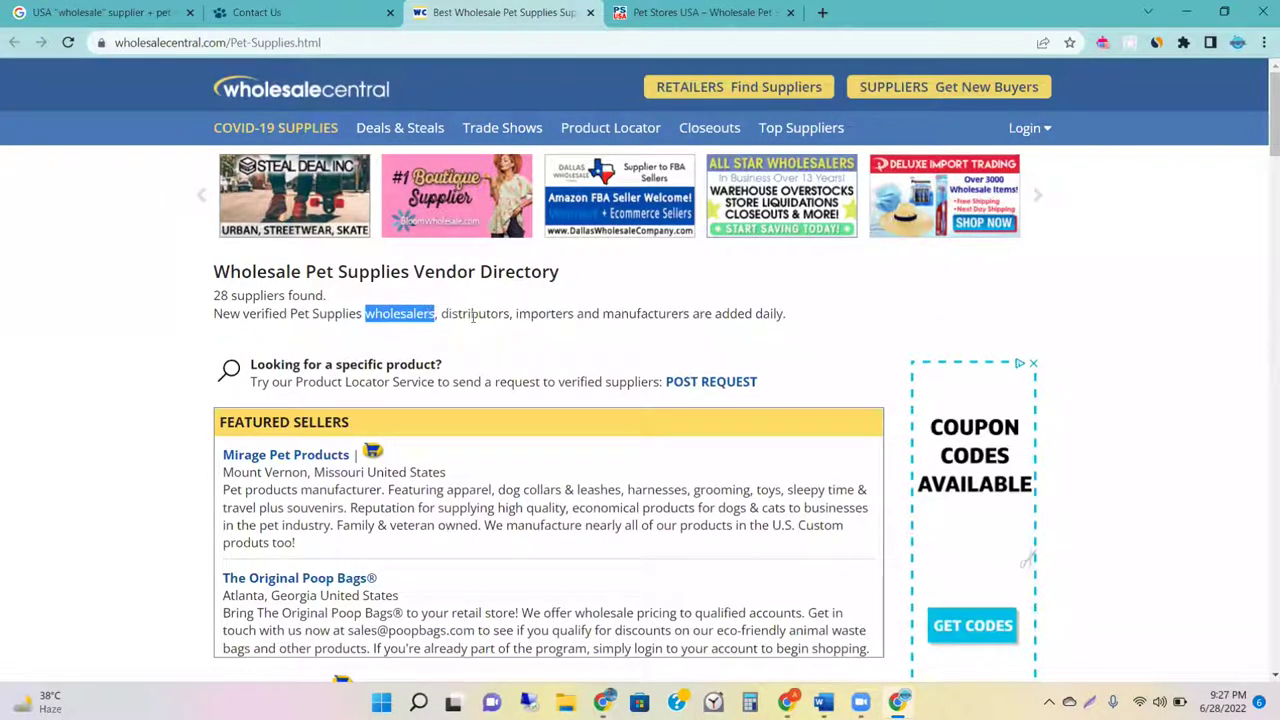
{"action": "double_click", "coordinate": [474, 314]}
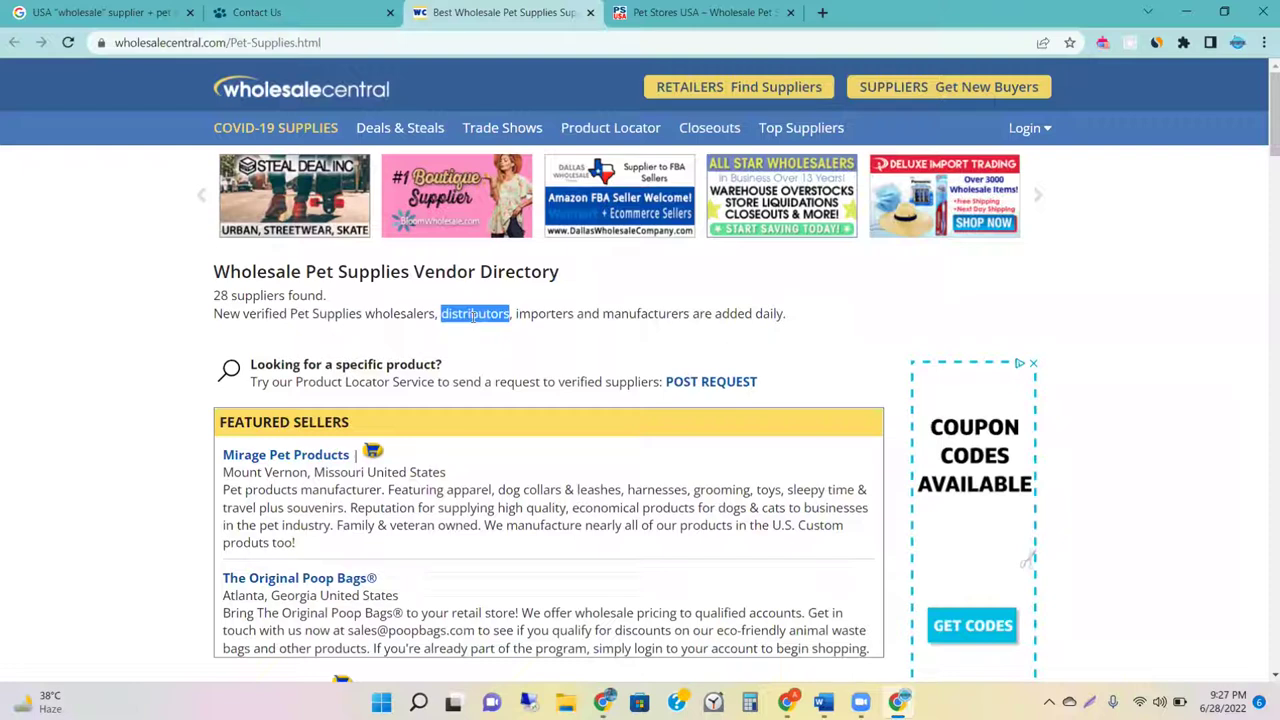
{"action": "triple_click", "coordinate": [556, 314]}
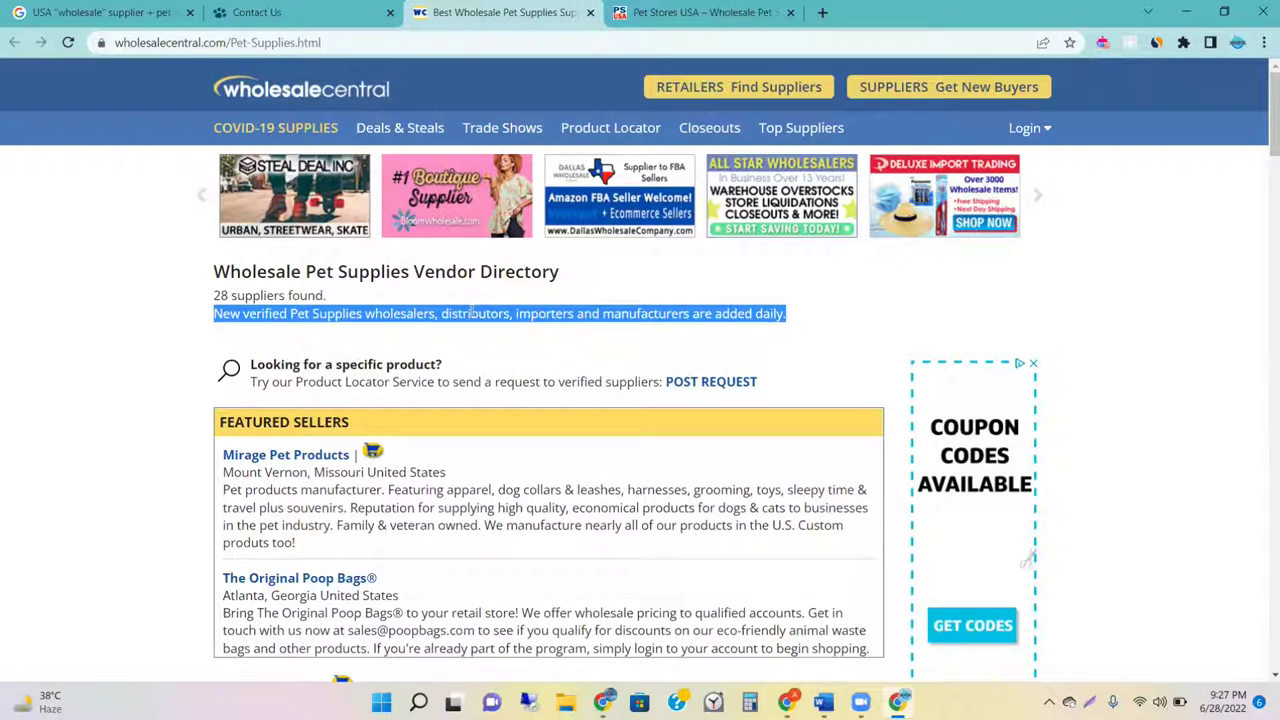
Step: Go back to wholesalepet.com's Contact Us page and review the calling hours and the feedback paragraph
{"action": "left_click", "coordinate": [252, 12]}
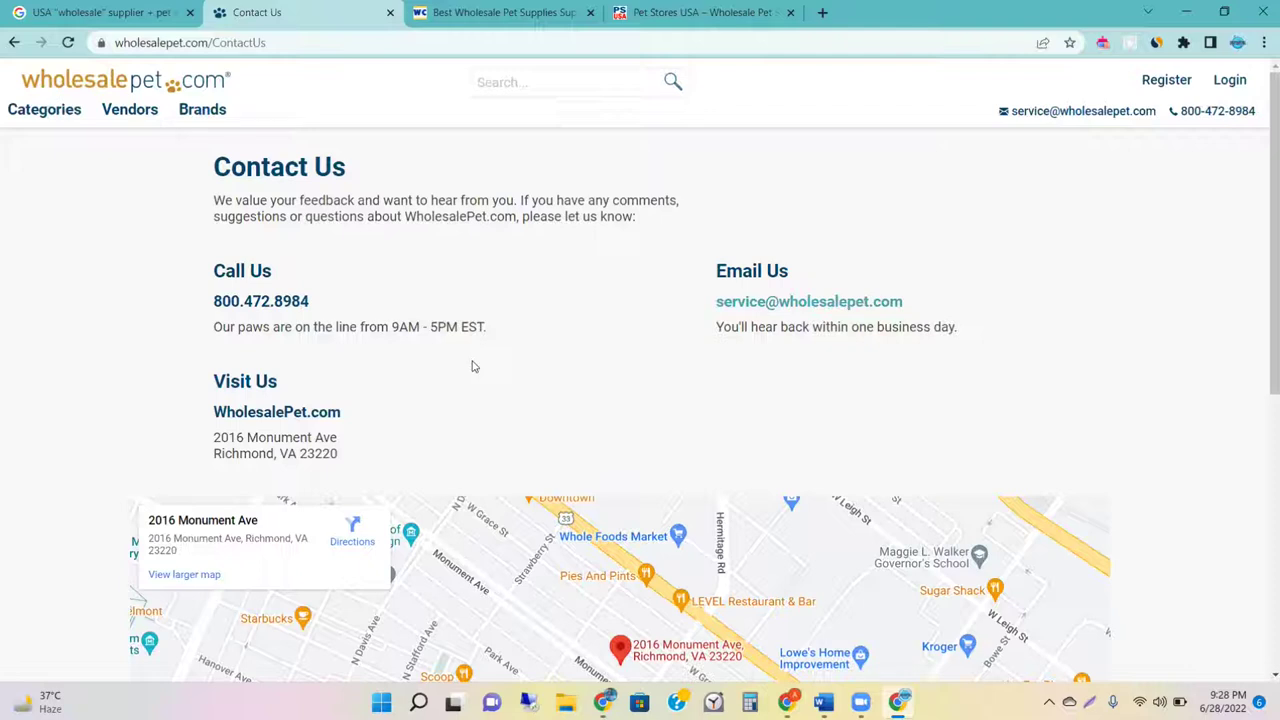
{"action": "double_click", "coordinate": [404, 327]}
{"action": "triple_click", "coordinate": [340, 327]}
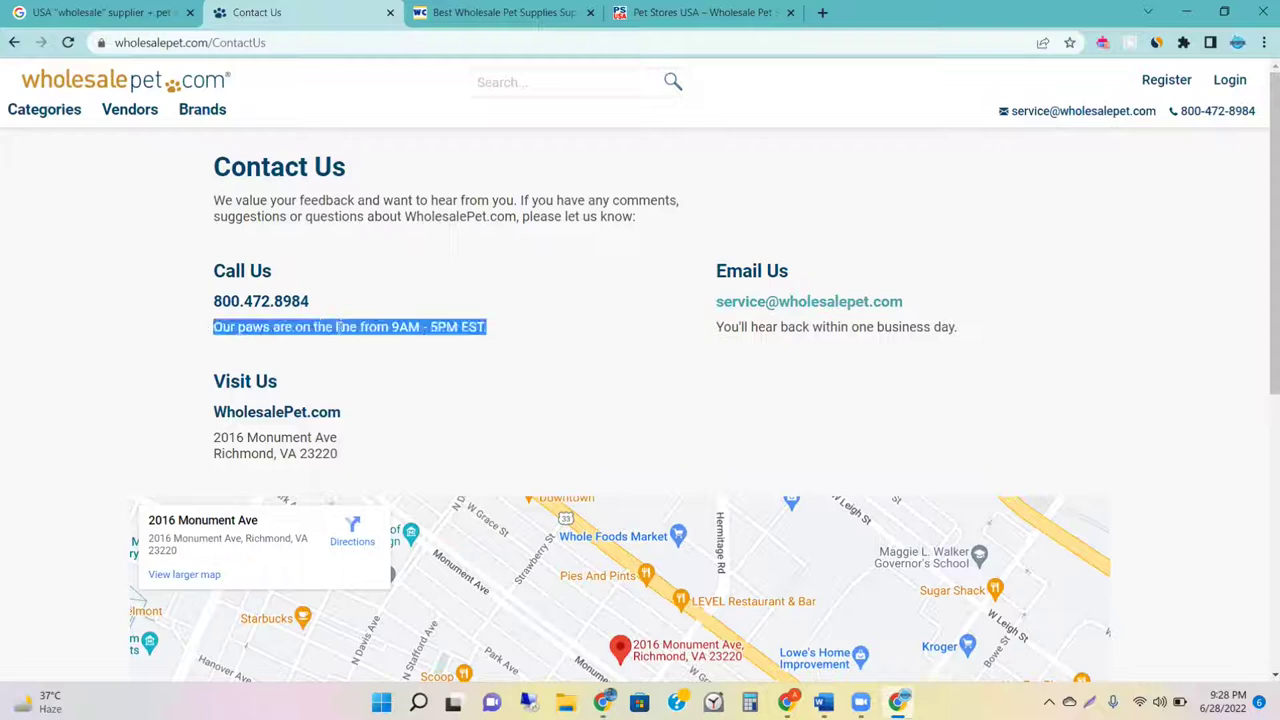
{"action": "left_click", "coordinate": [290, 344]}
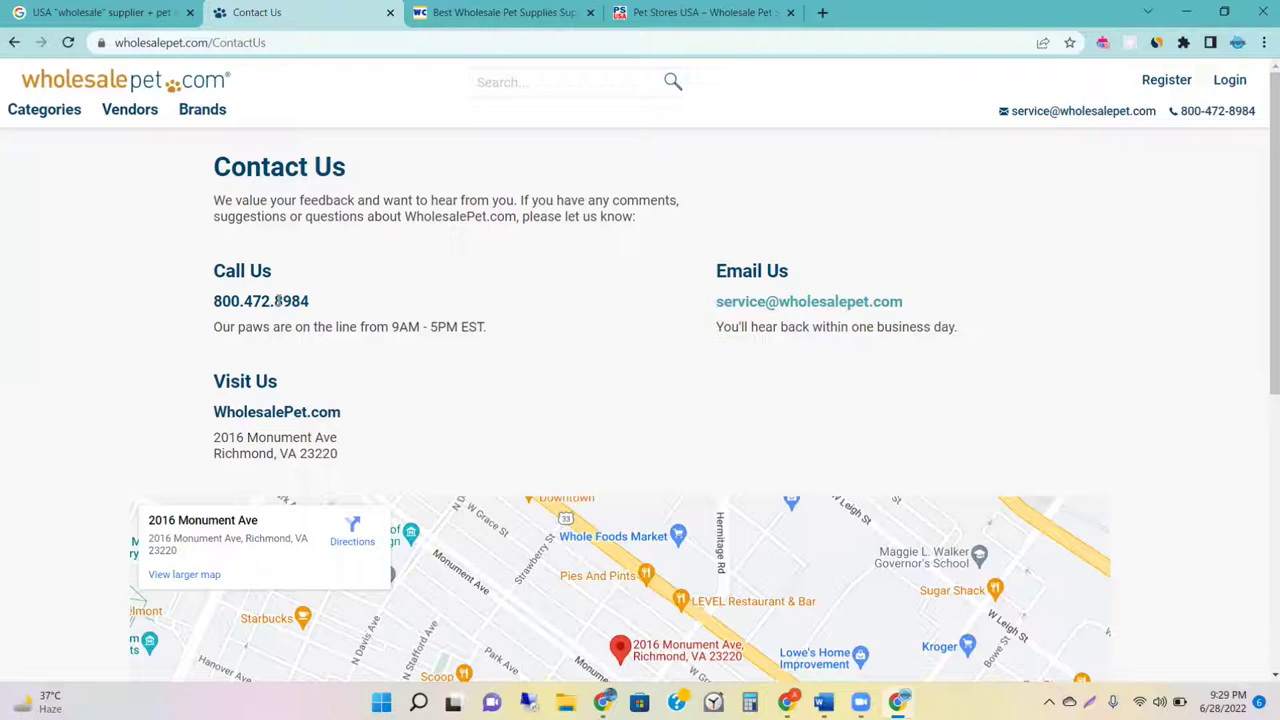
{"action": "double_click", "coordinate": [360, 212]}
{"action": "triple_click", "coordinate": [362, 213]}
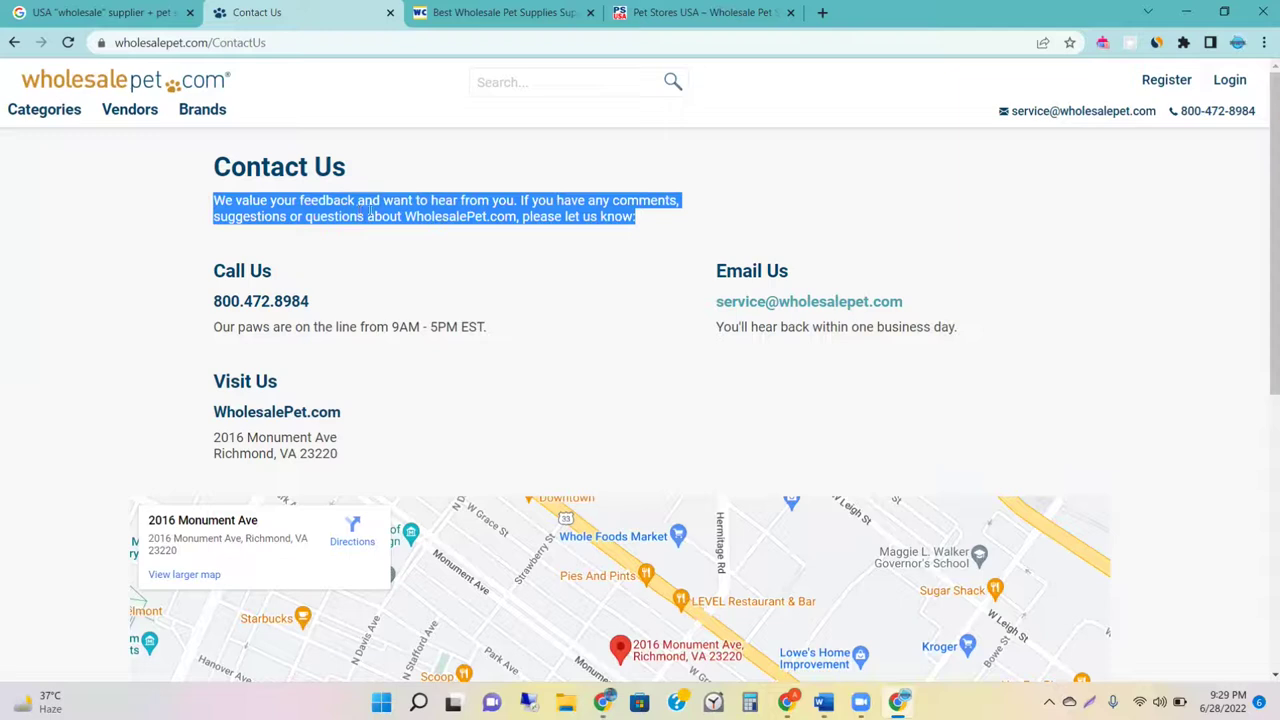
{"action": "left_click", "coordinate": [370, 210]}
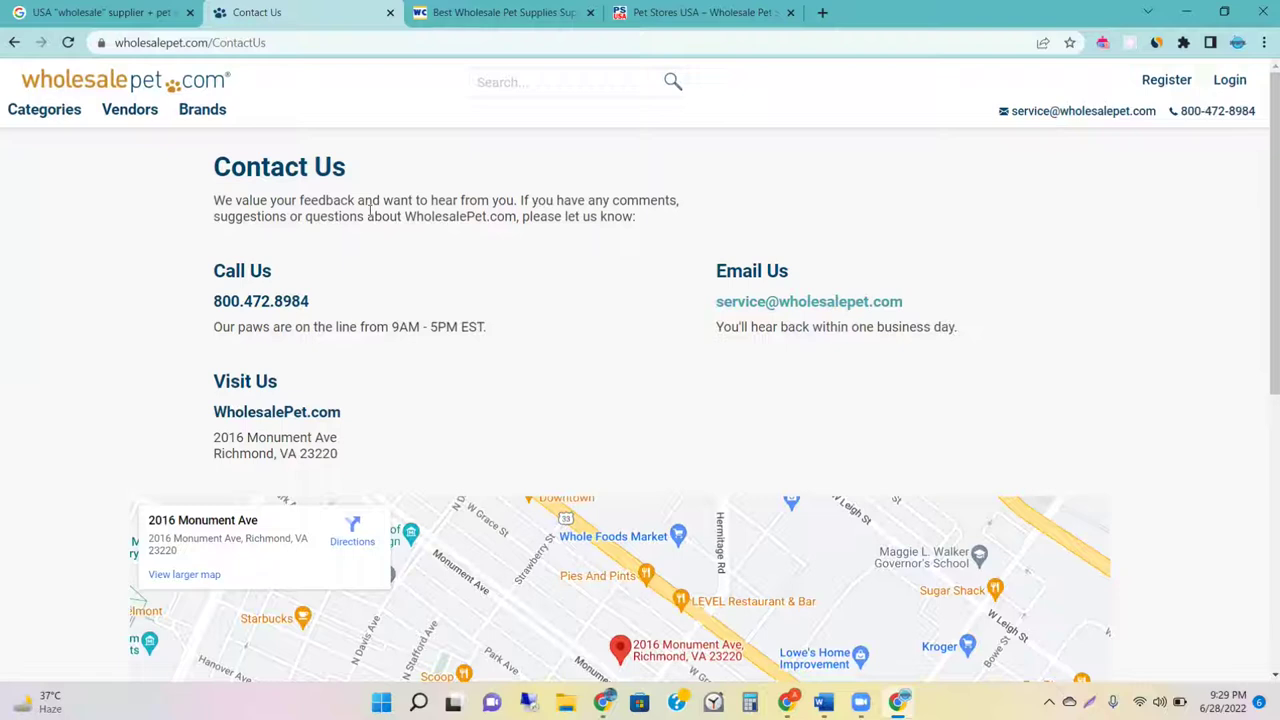
{"action": "triple_click", "coordinate": [370, 212]}
{"action": "left_click", "coordinate": [368, 257]}
Step: Switch to the Wholesale Central directory and highlight words in its supplier count and new-supplier sentence, including Supplies
{"action": "left_click", "coordinate": [480, 14]}
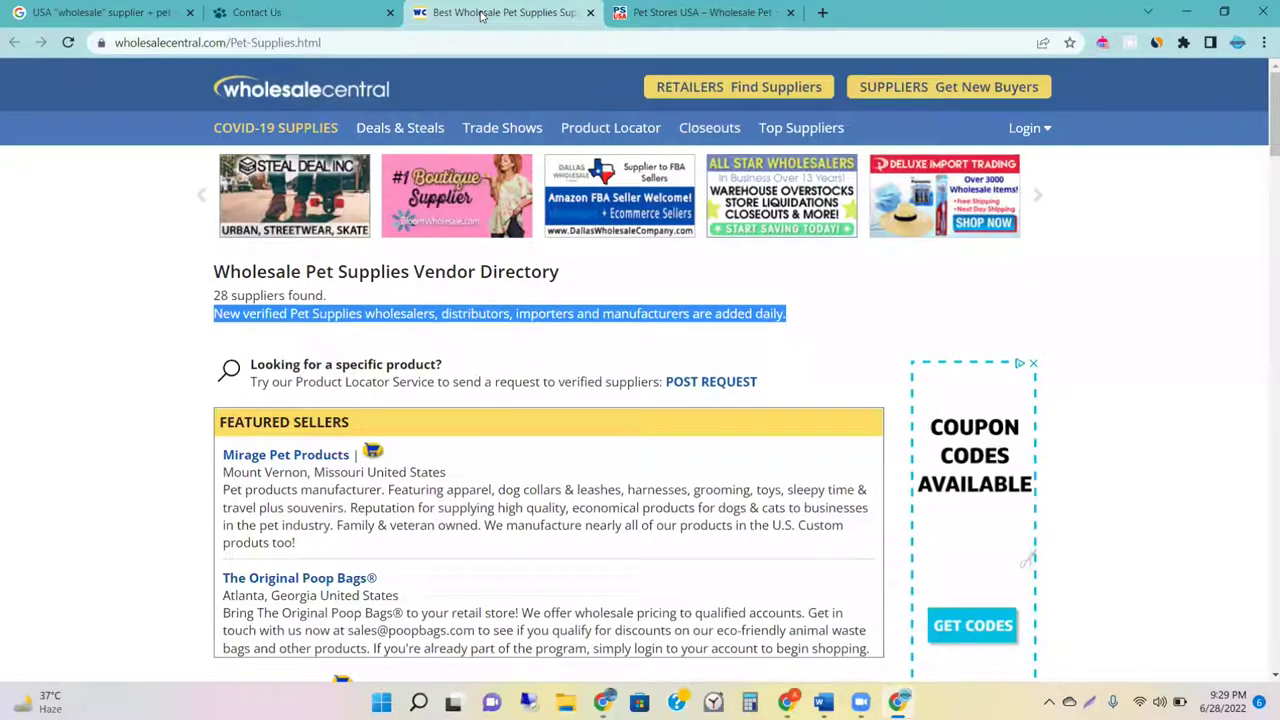
{"action": "double_click", "coordinate": [308, 295]}
{"action": "double_click", "coordinate": [272, 296]}
{"action": "left_click", "coordinate": [272, 296]}
{"action": "left_click", "coordinate": [287, 316]}
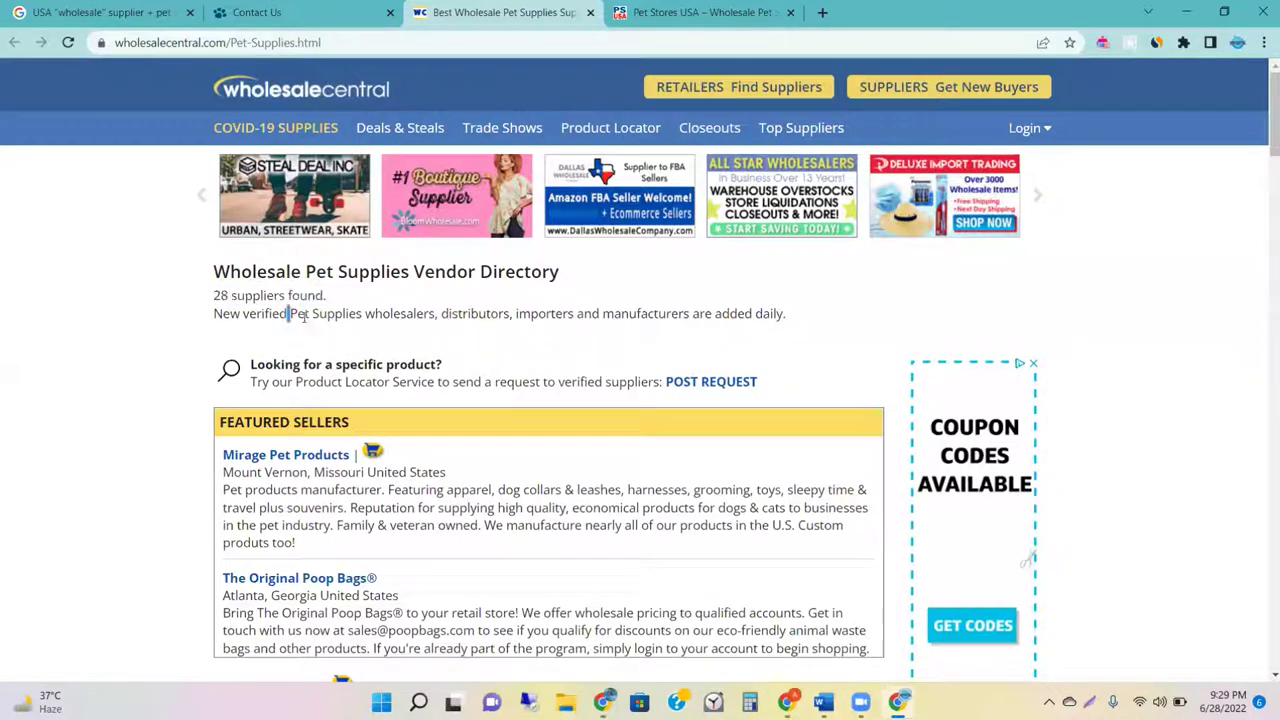
{"action": "double_click", "coordinate": [316, 314]}
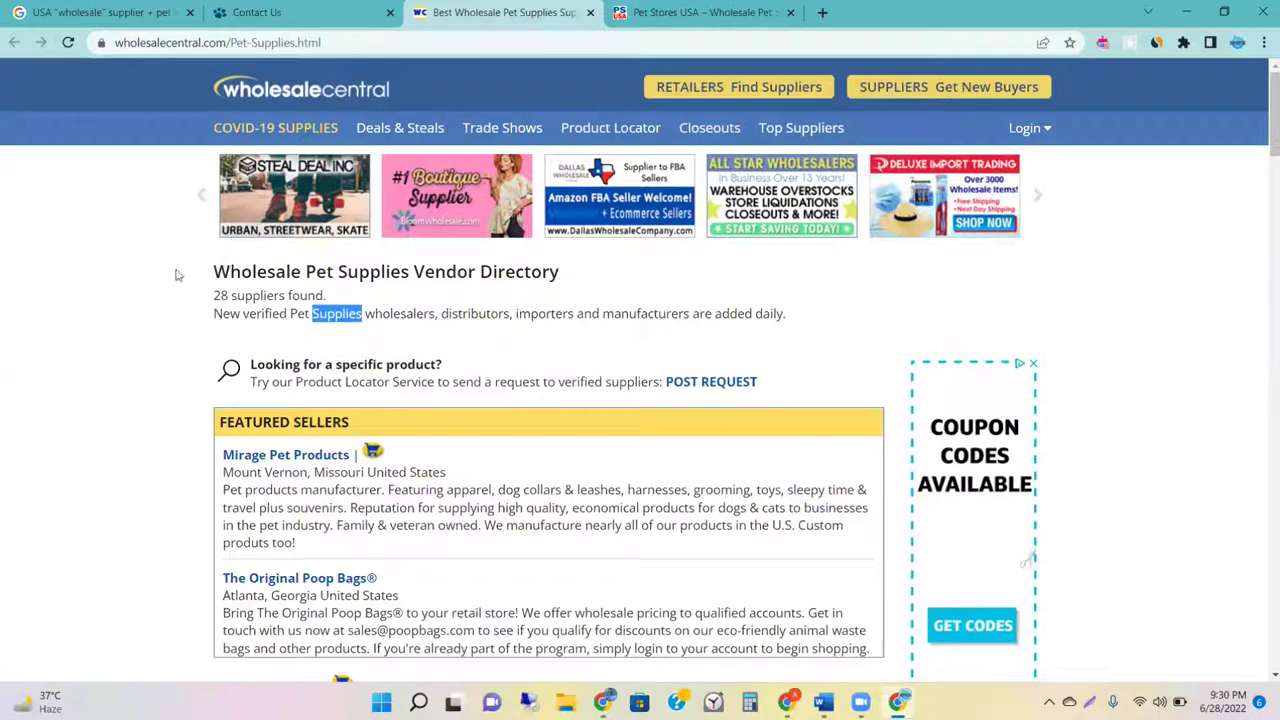
Step: Recheck wholesalepet.com's Contact Us page, then look through Wholesale Central's featured sellers and numbered vendor entries
{"action": "left_click", "coordinate": [255, 12]}
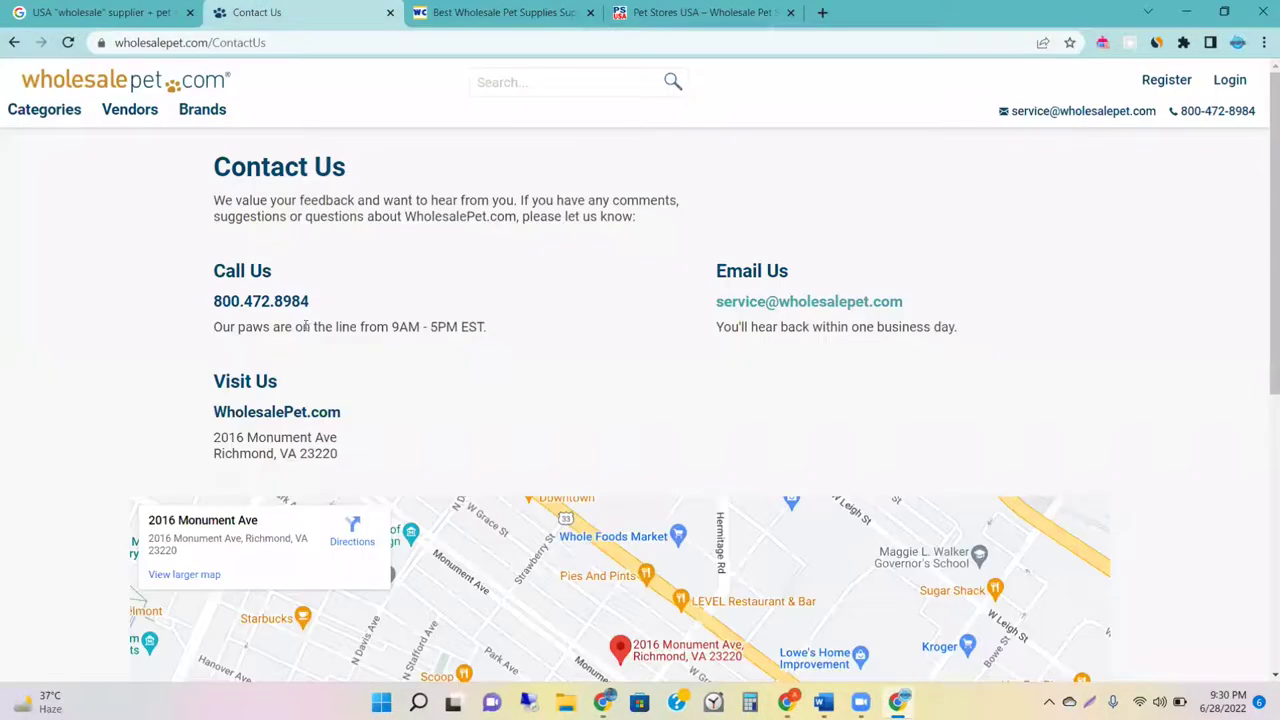
{"action": "left_click", "coordinate": [582, 10]}
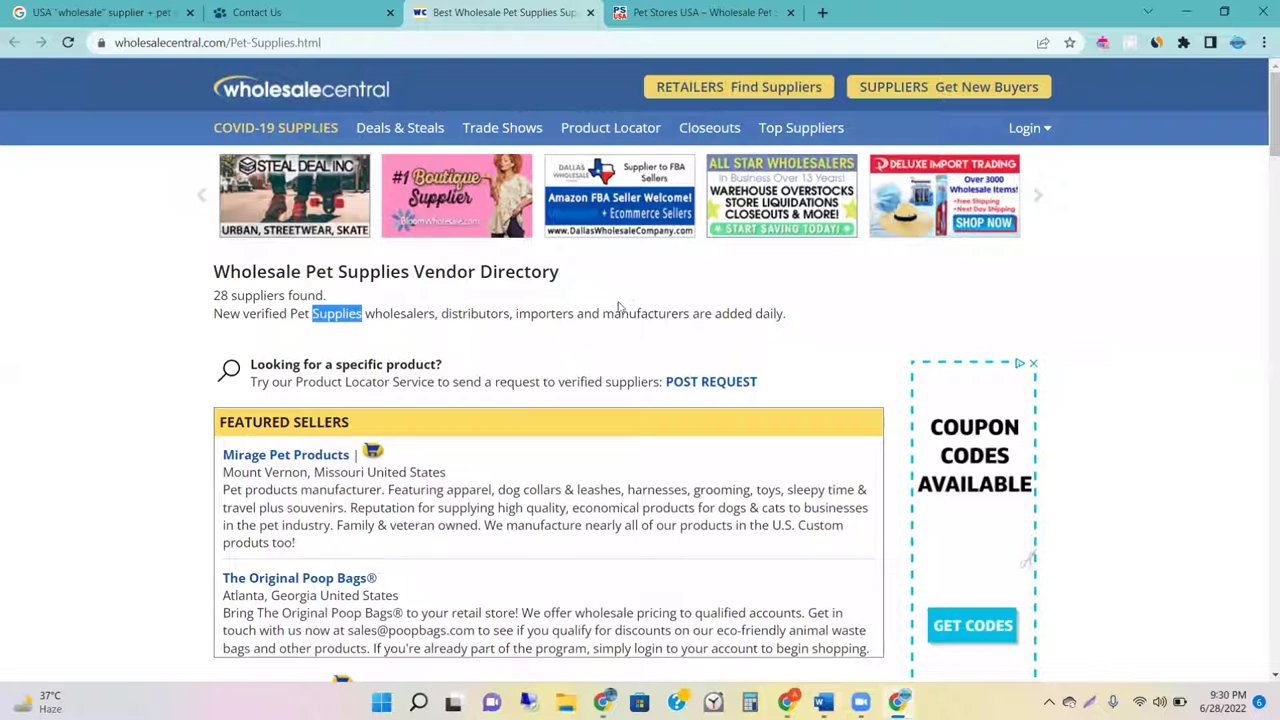
{"action": "scroll", "coordinate": [470, 314], "scroll_direction": "down", "scroll_amount": 5}
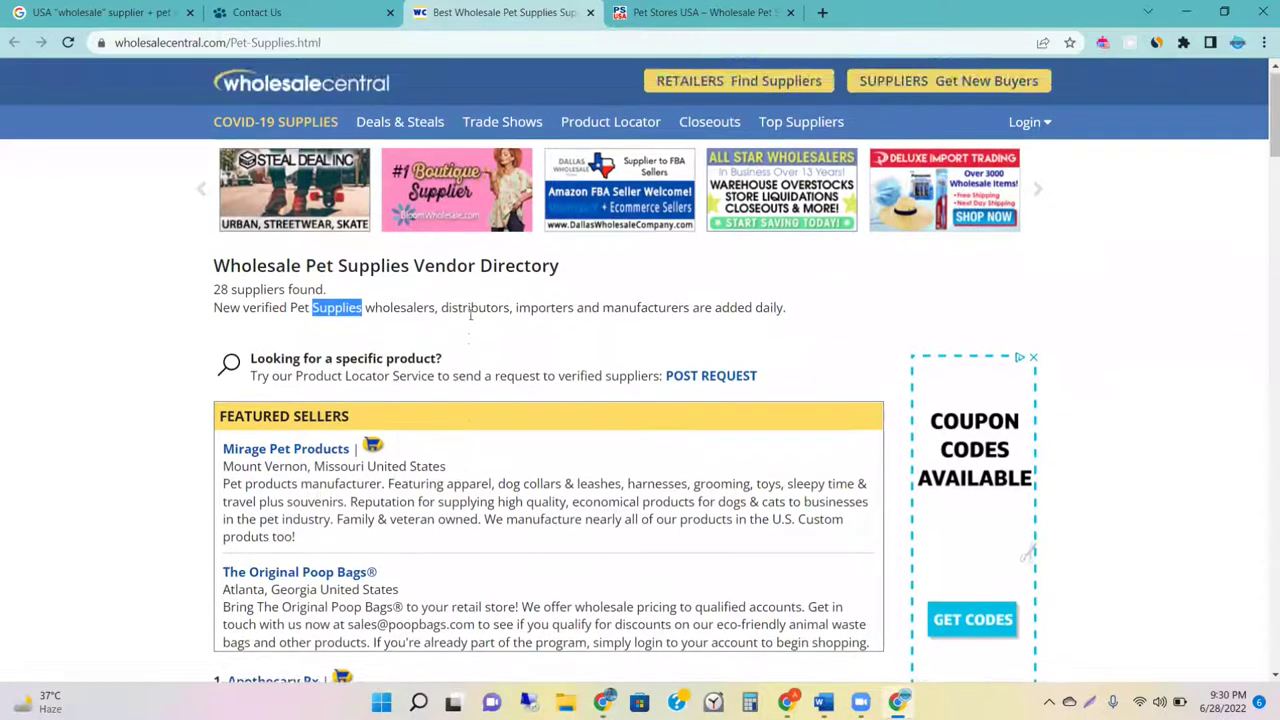
{"action": "scroll", "coordinate": [470, 314], "scroll_direction": "down", "scroll_amount": 2}
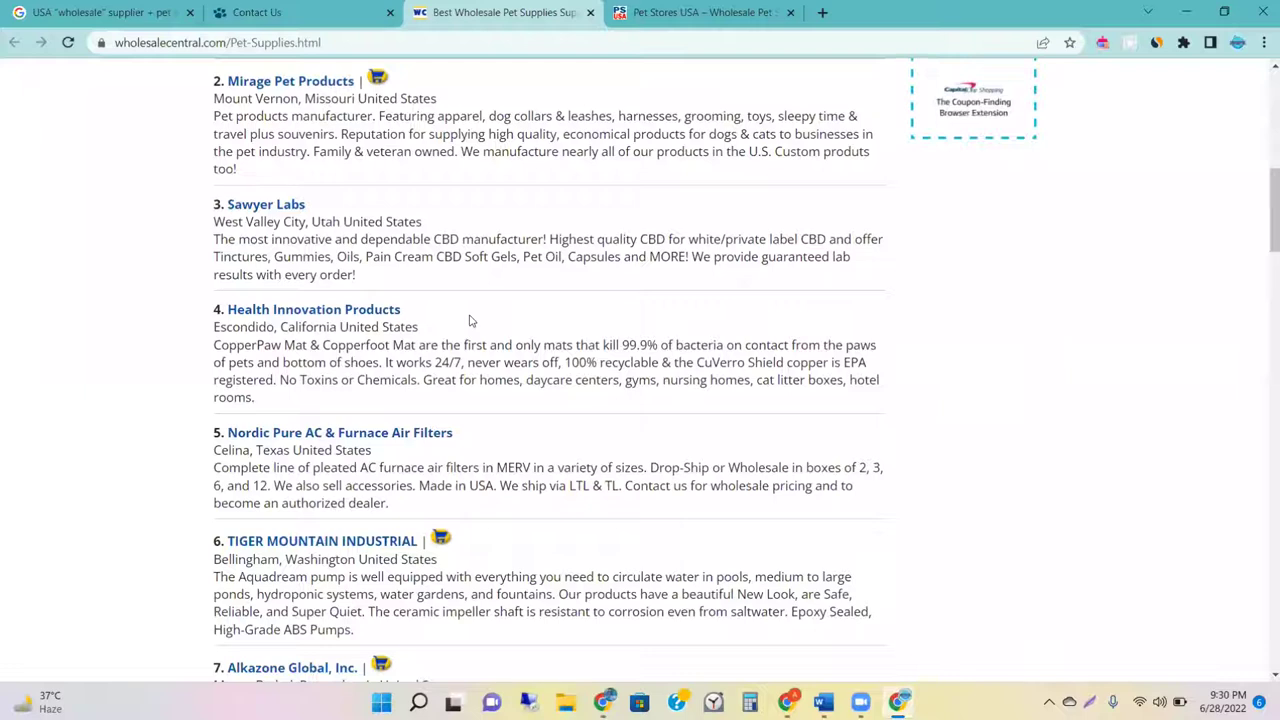
{"action": "scroll", "coordinate": [390, 312], "scroll_direction": "up", "scroll_amount": 5}
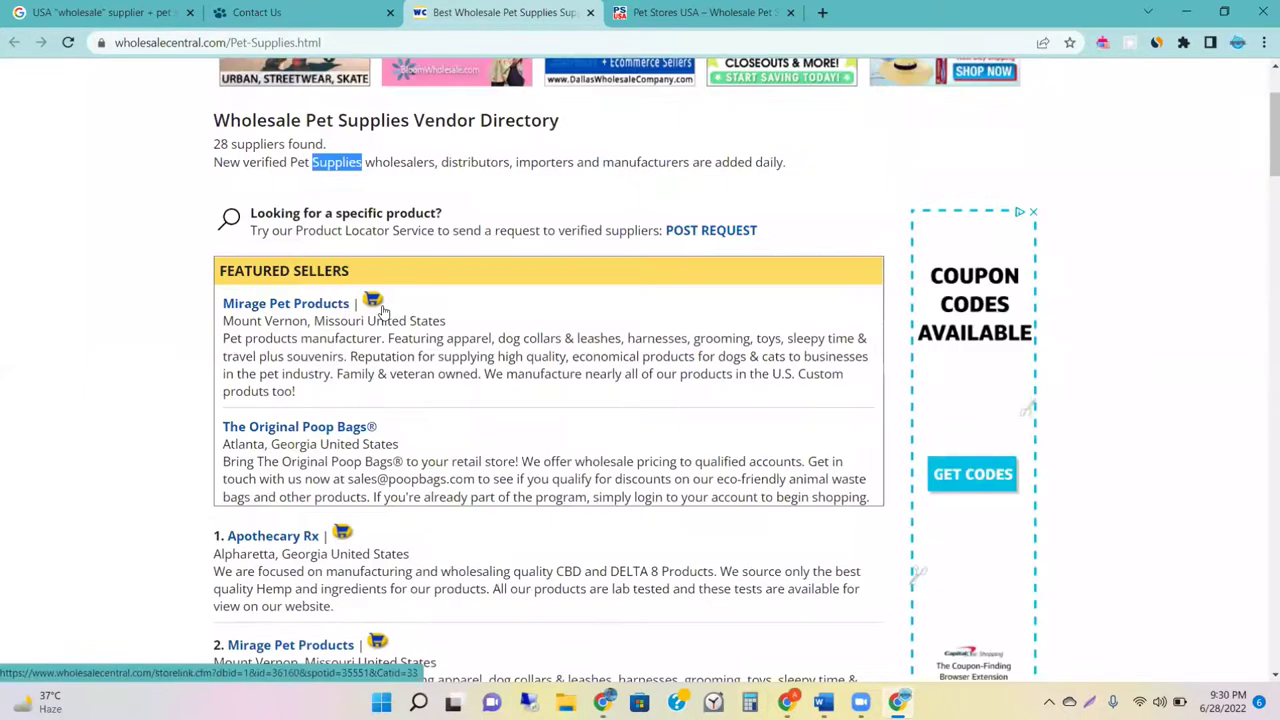
{"action": "scroll", "coordinate": [381, 311], "scroll_direction": "up", "scroll_amount": 2}
{"action": "scroll", "coordinate": [267, 355], "scroll_direction": "down", "scroll_amount": 3}
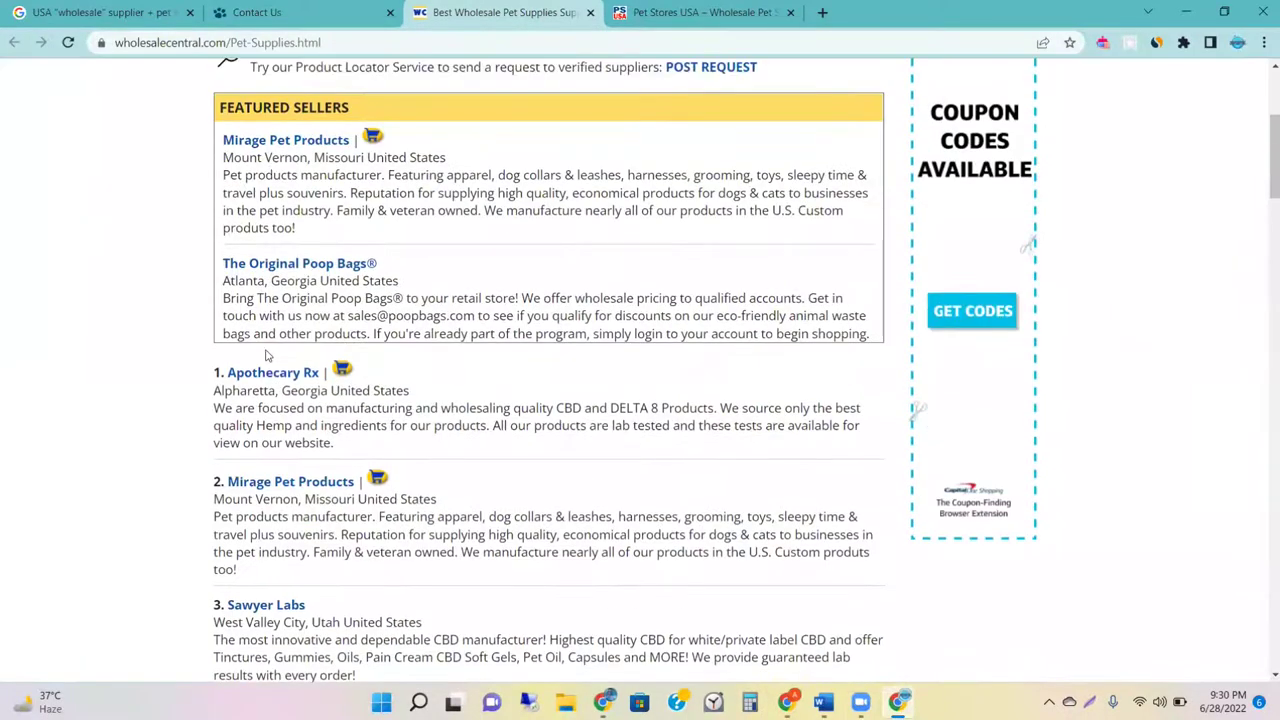
{"action": "scroll", "coordinate": [300, 452], "scroll_direction": "down", "scroll_amount": 5}
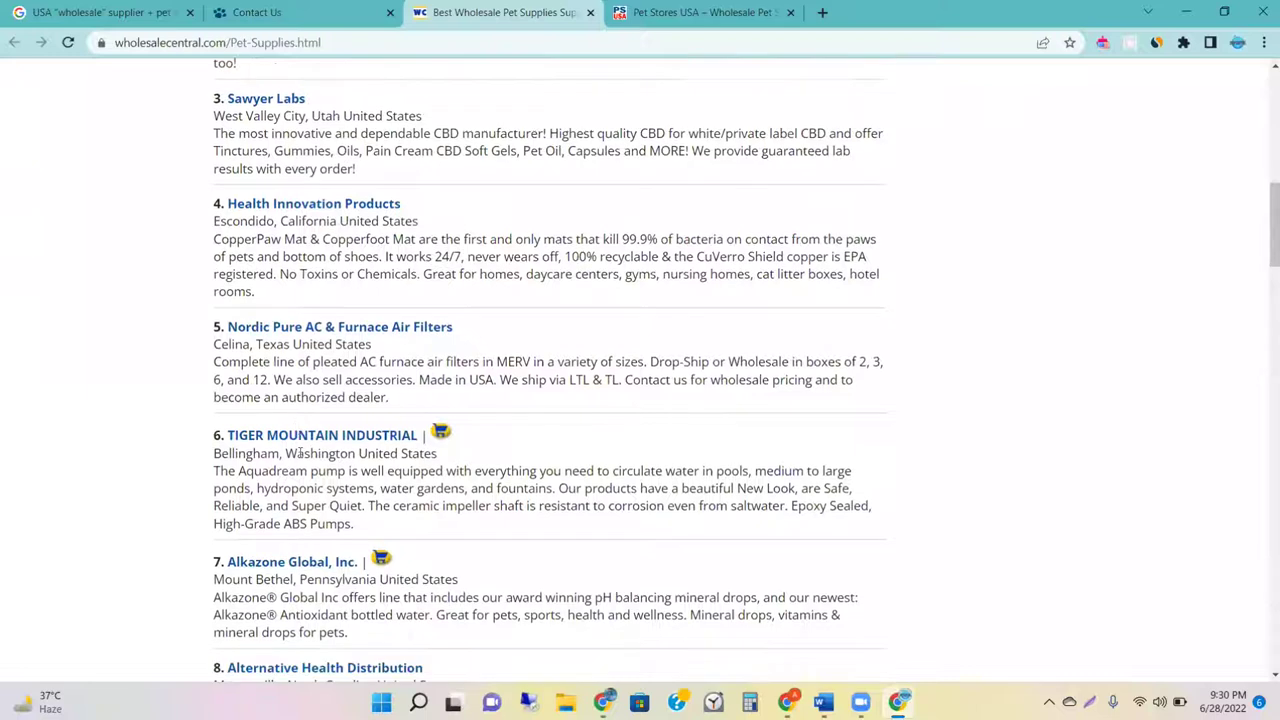
{"action": "scroll", "coordinate": [299, 453], "scroll_direction": "down", "scroll_amount": 3}
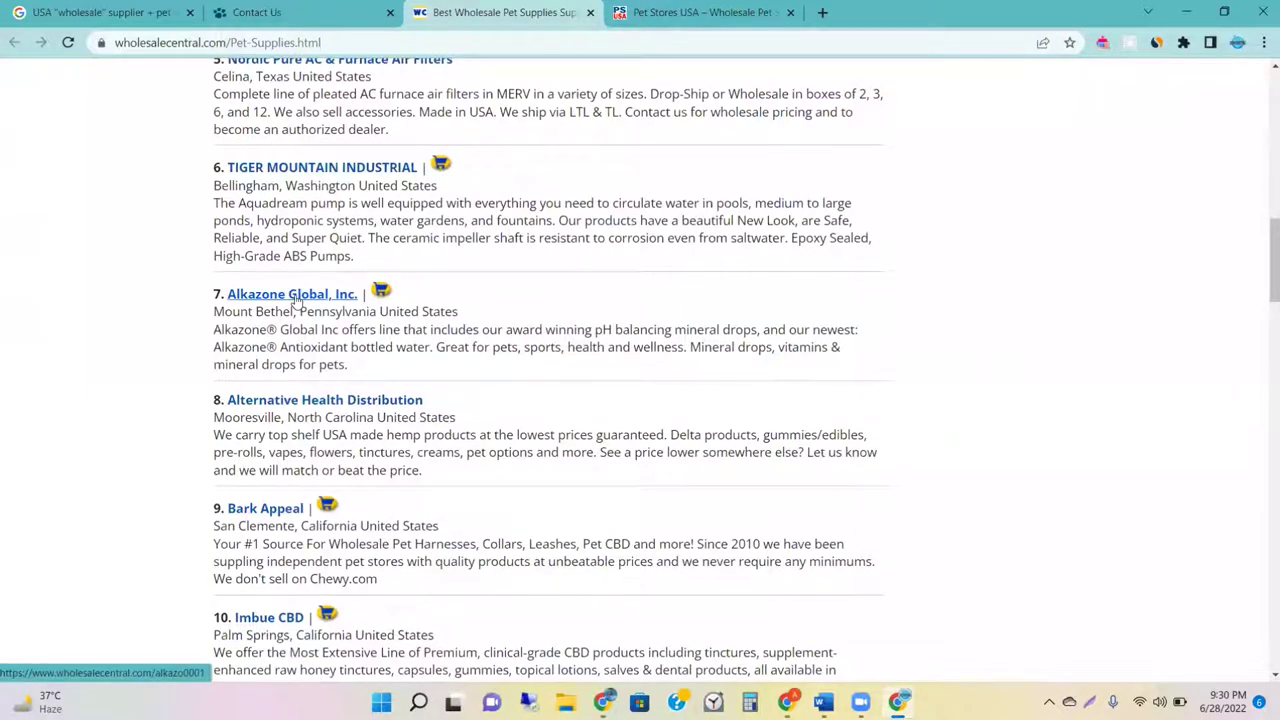
Step: Open the Alkazone Global, Inc. company profile in a separate tab, review its contact details and products, and close it
{"action": "middle_click", "coordinate": [297, 303]}
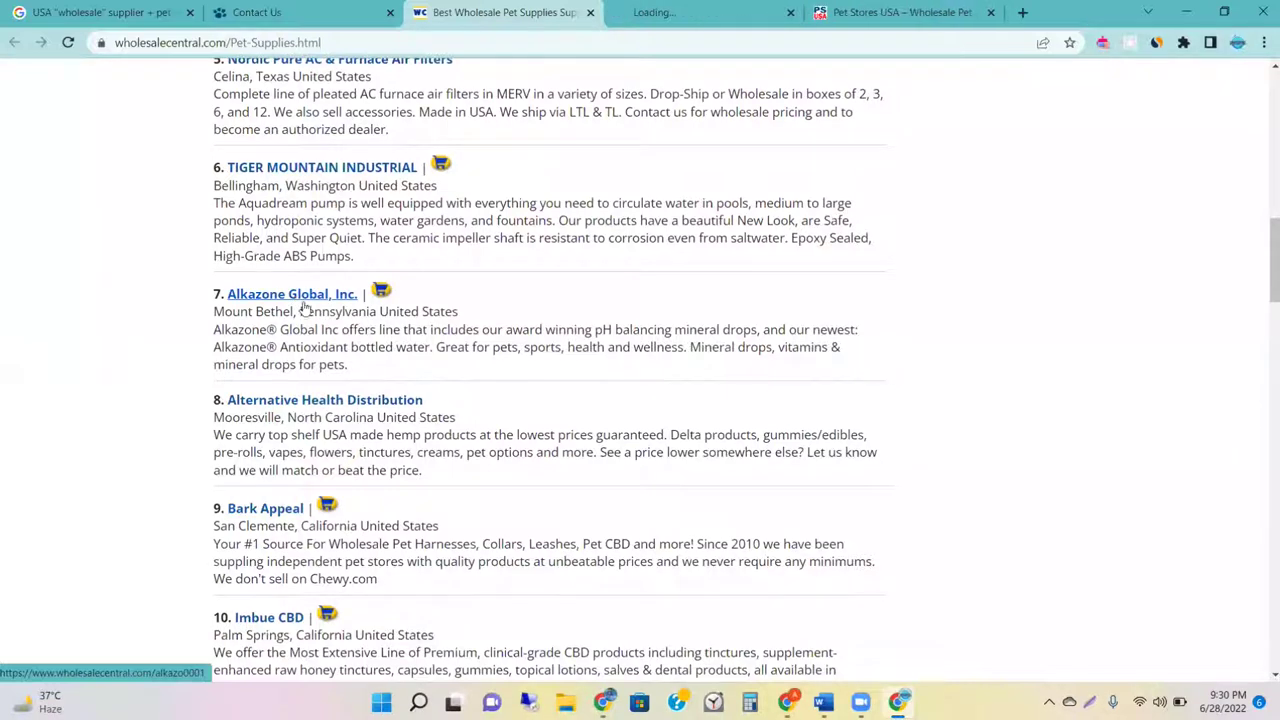
{"action": "left_click", "coordinate": [708, 12]}
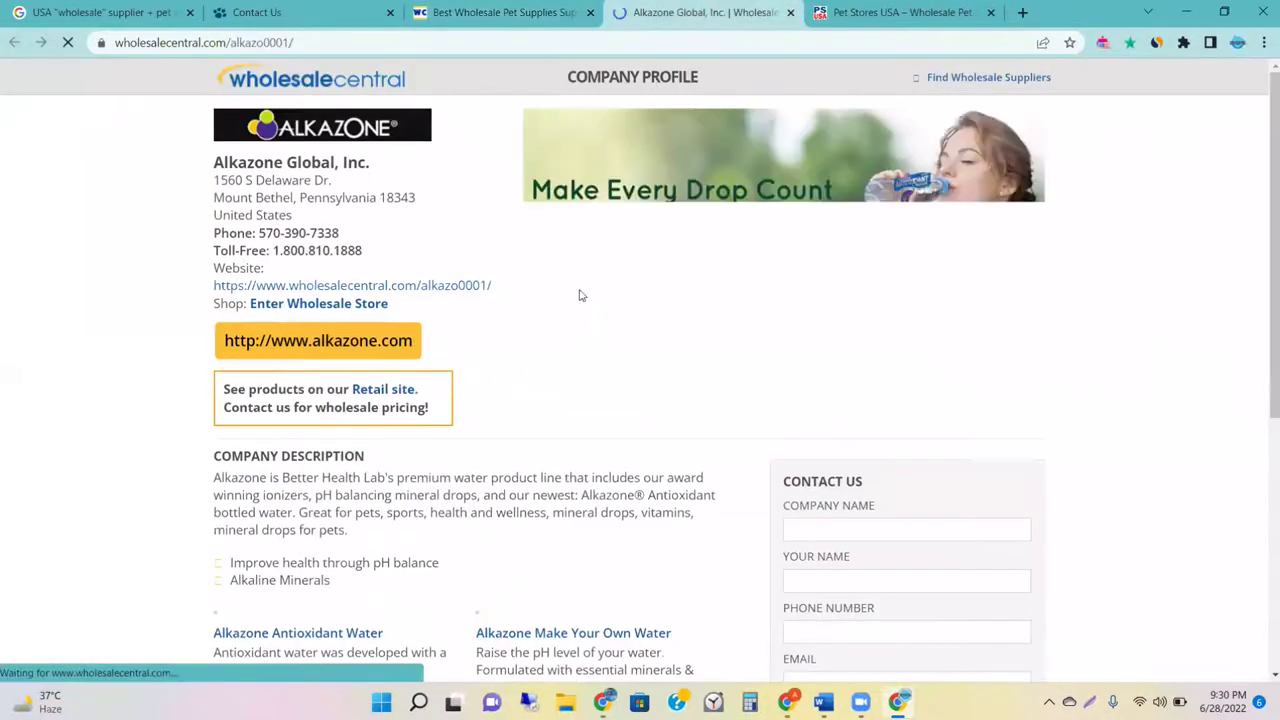
{"action": "scroll", "coordinate": [571, 371], "scroll_direction": "down", "scroll_amount": 1}
{"action": "scroll", "coordinate": [573, 373], "scroll_direction": "down", "scroll_amount": 4}
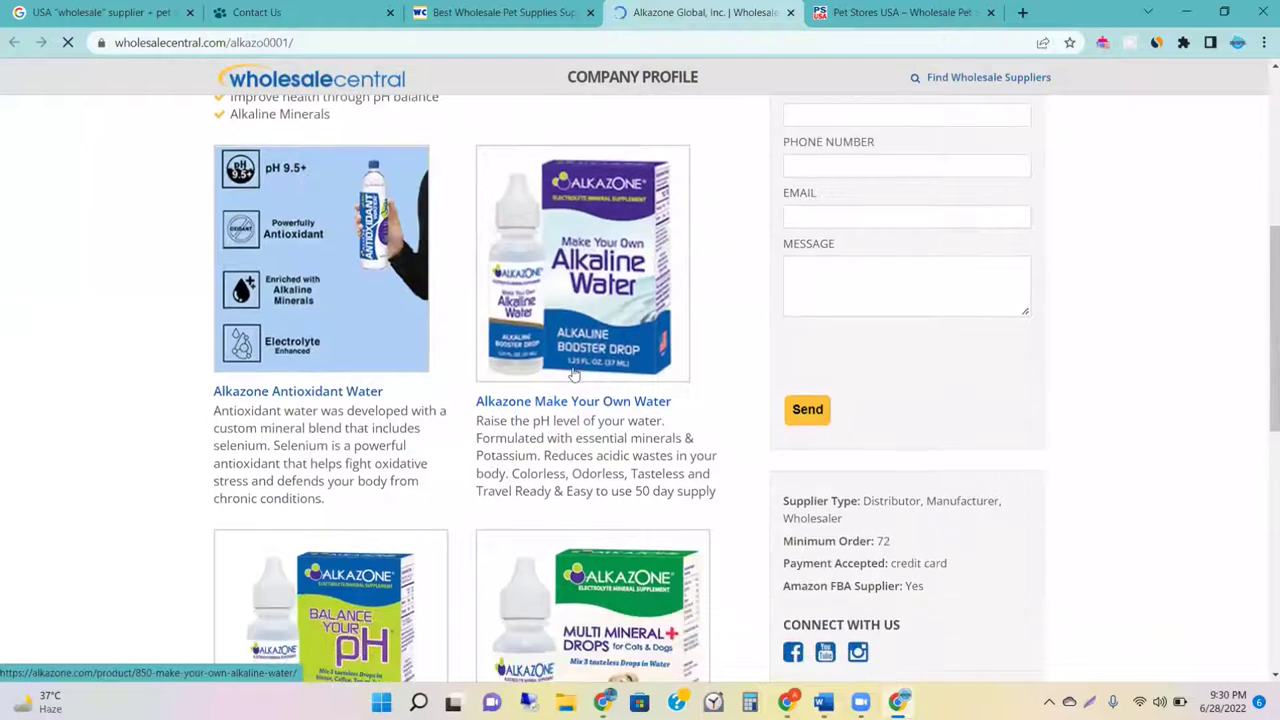
{"action": "scroll", "coordinate": [573, 373], "scroll_direction": "down", "scroll_amount": 5}
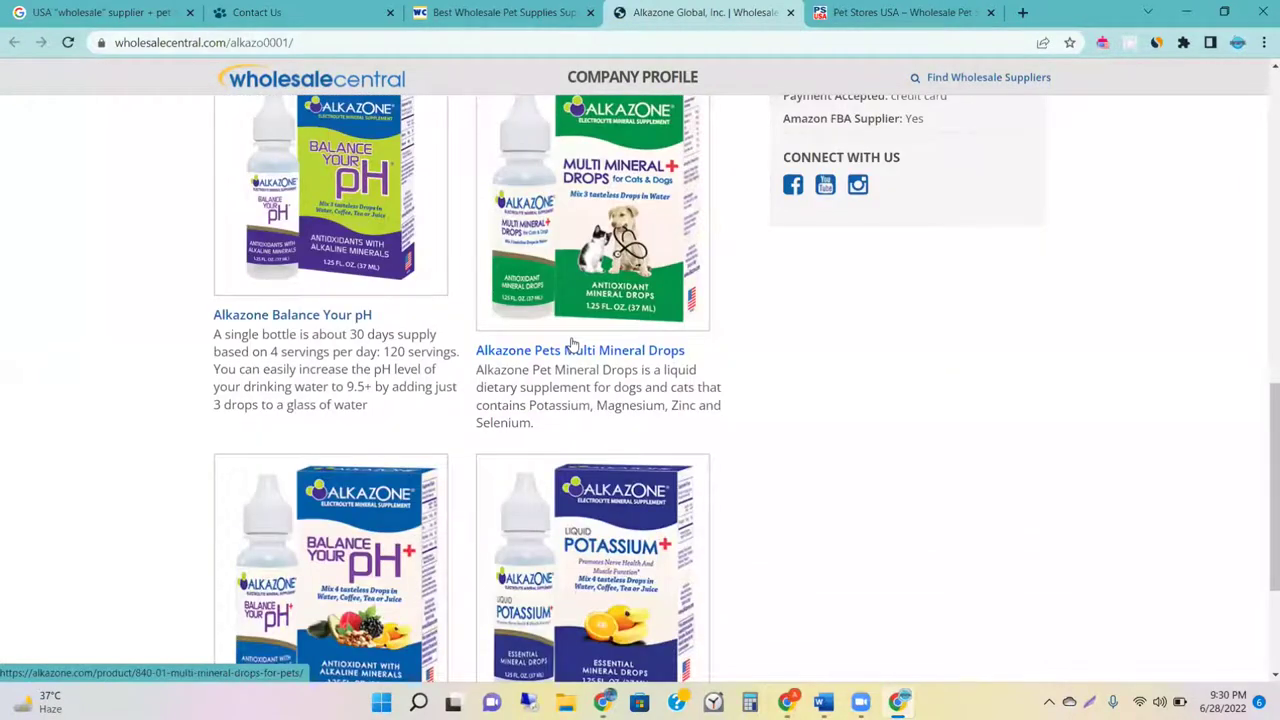
{"action": "scroll", "coordinate": [573, 343], "scroll_direction": "down", "scroll_amount": 2}
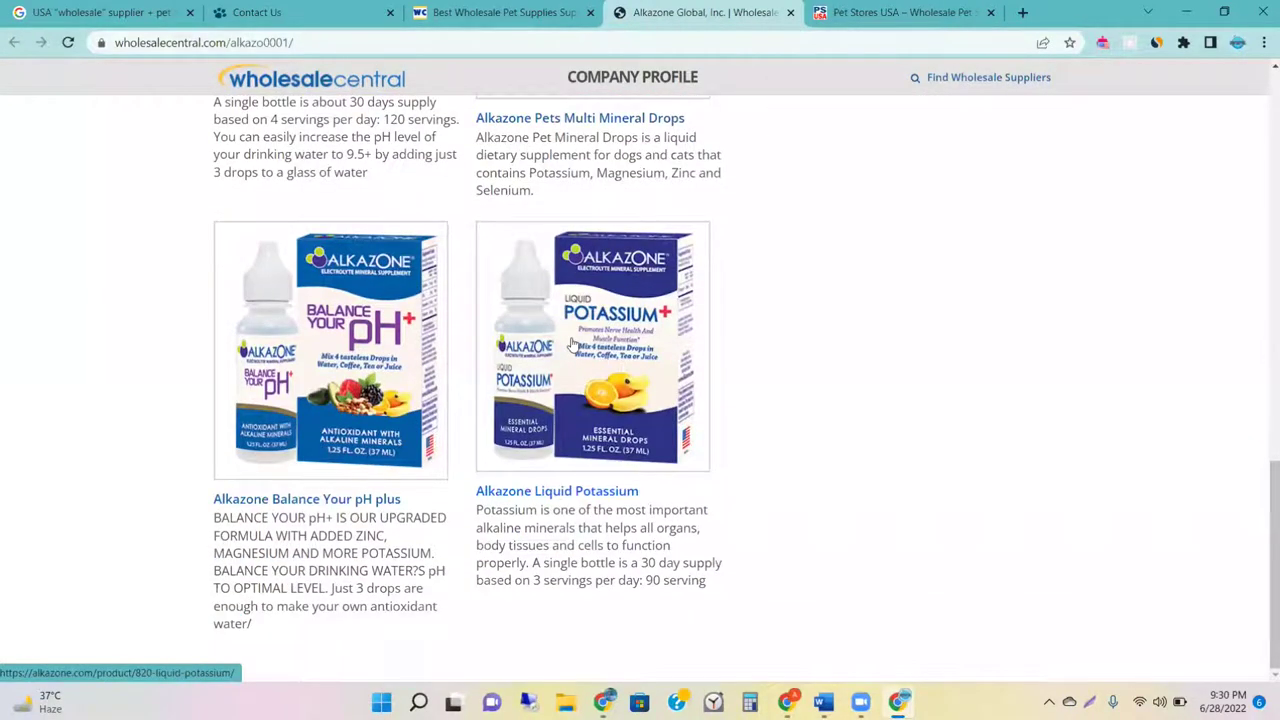
{"action": "left_click", "coordinate": [791, 13]}
Step: Check the directory page from its header to its footer links and open Wholesale News in a separate tab
{"action": "scroll", "coordinate": [497, 335], "scroll_direction": "up", "scroll_amount": 10}
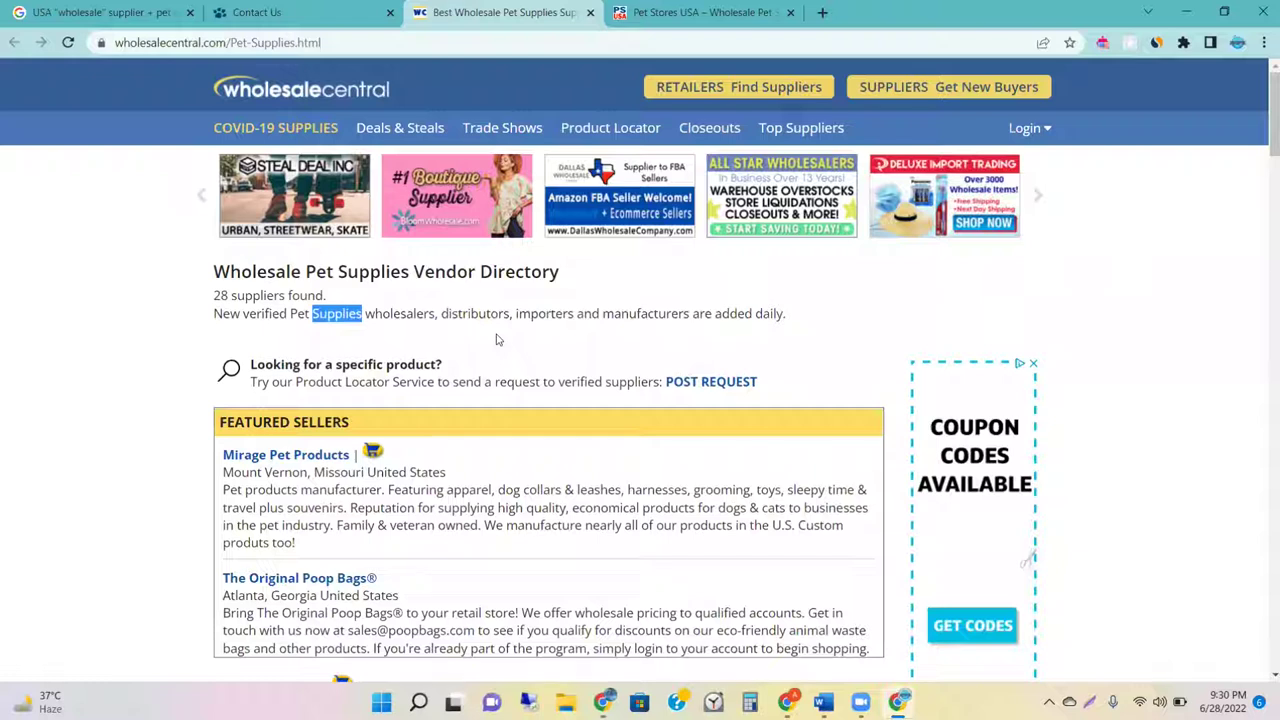
{"action": "scroll", "coordinate": [403, 365], "scroll_direction": "down", "scroll_amount": 1}
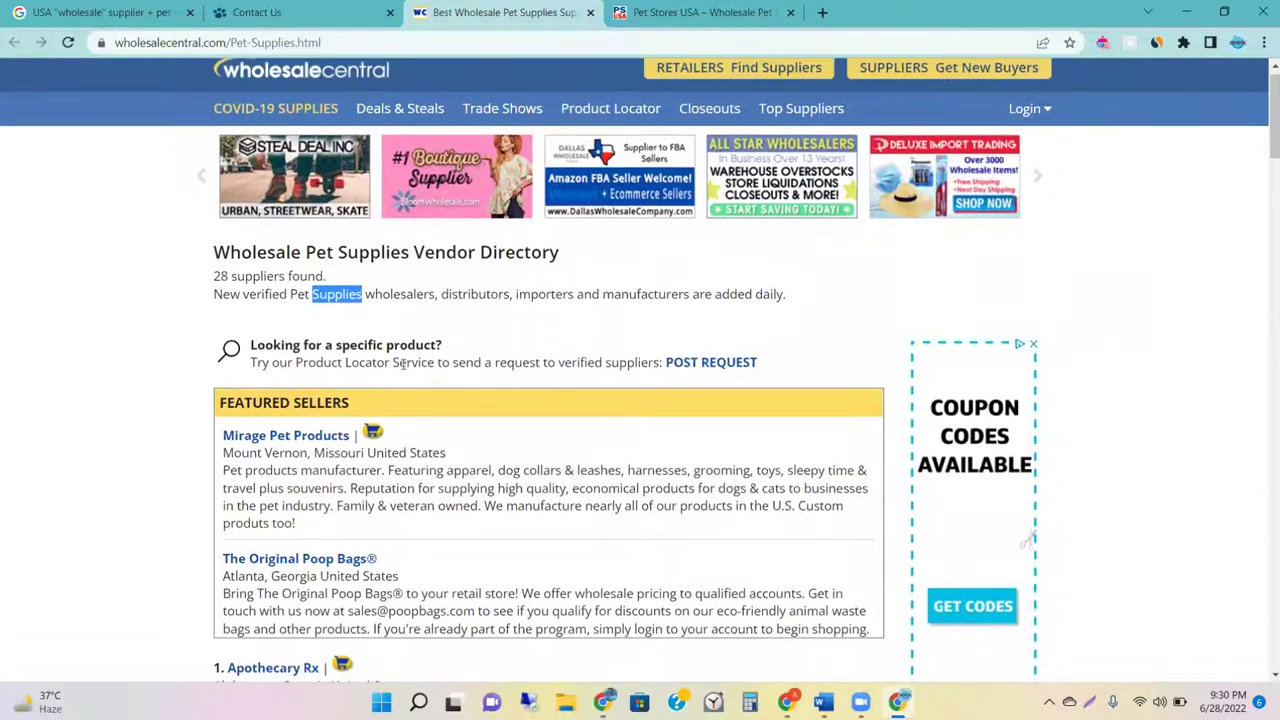
{"action": "scroll", "coordinate": [403, 365], "scroll_direction": "up", "scroll_amount": 1}
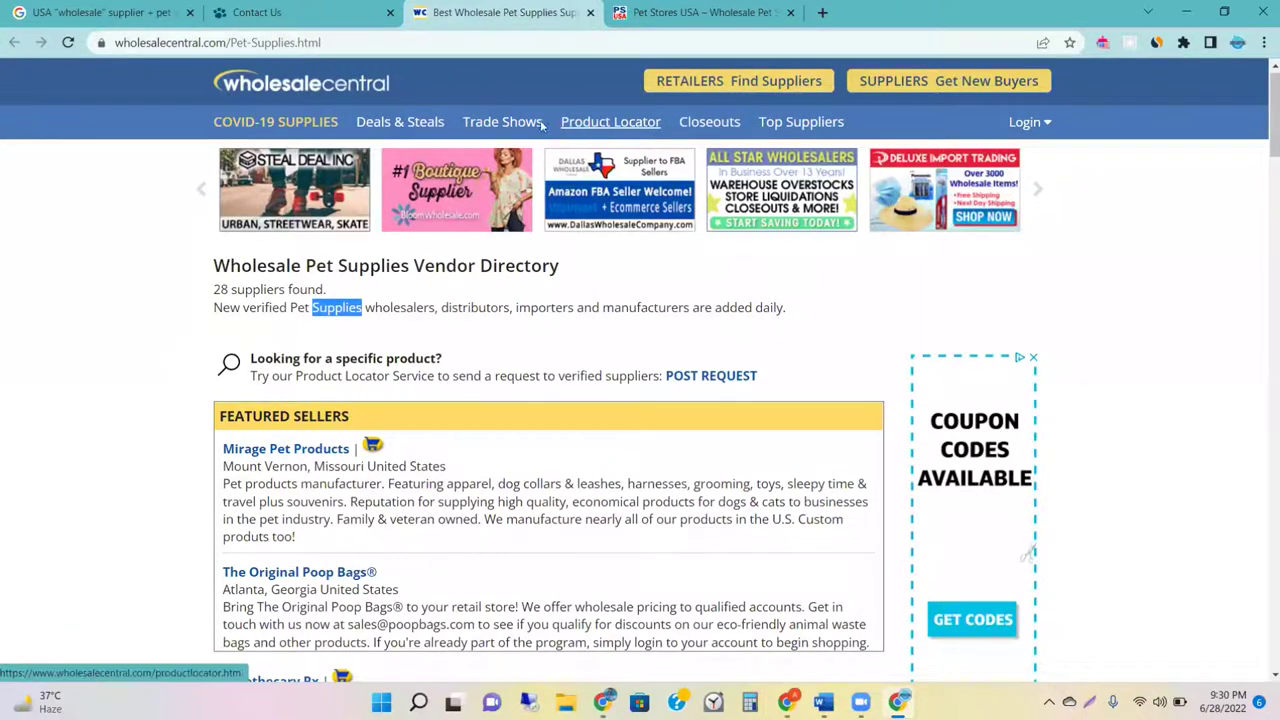
{"action": "scroll", "coordinate": [524, 298], "scroll_direction": "down", "scroll_amount": 20}
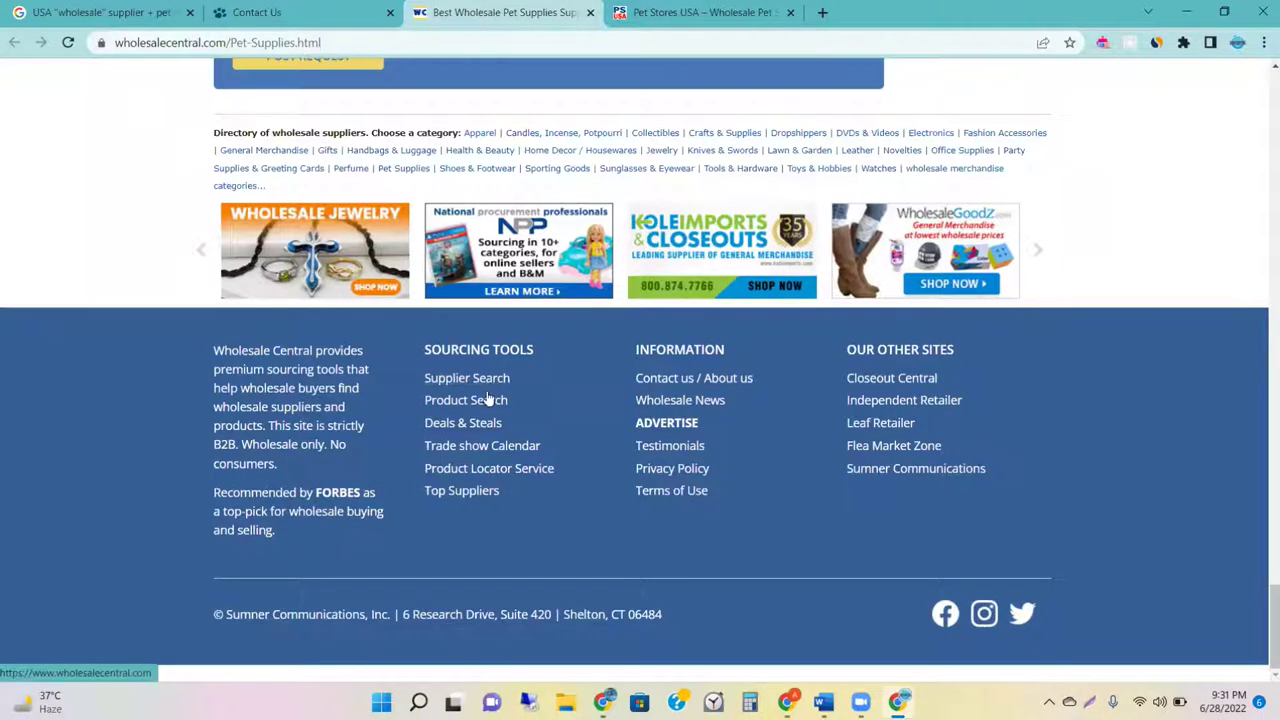
{"action": "middle_click", "coordinate": [679, 405]}
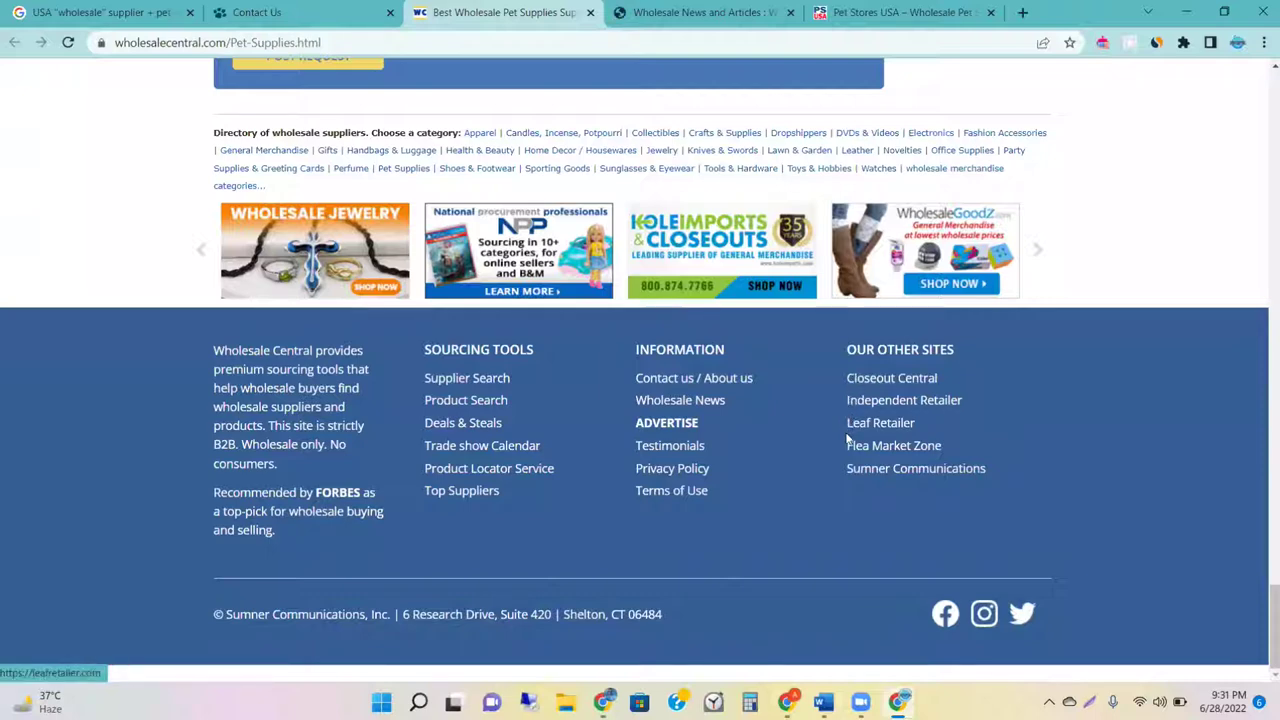
Step: Open the directory's supplier-finding page for retailers and review the reasons to join the Wholesale Central Buyers Network
{"action": "scroll", "coordinate": [769, 409], "scroll_direction": "up", "scroll_amount": 20}
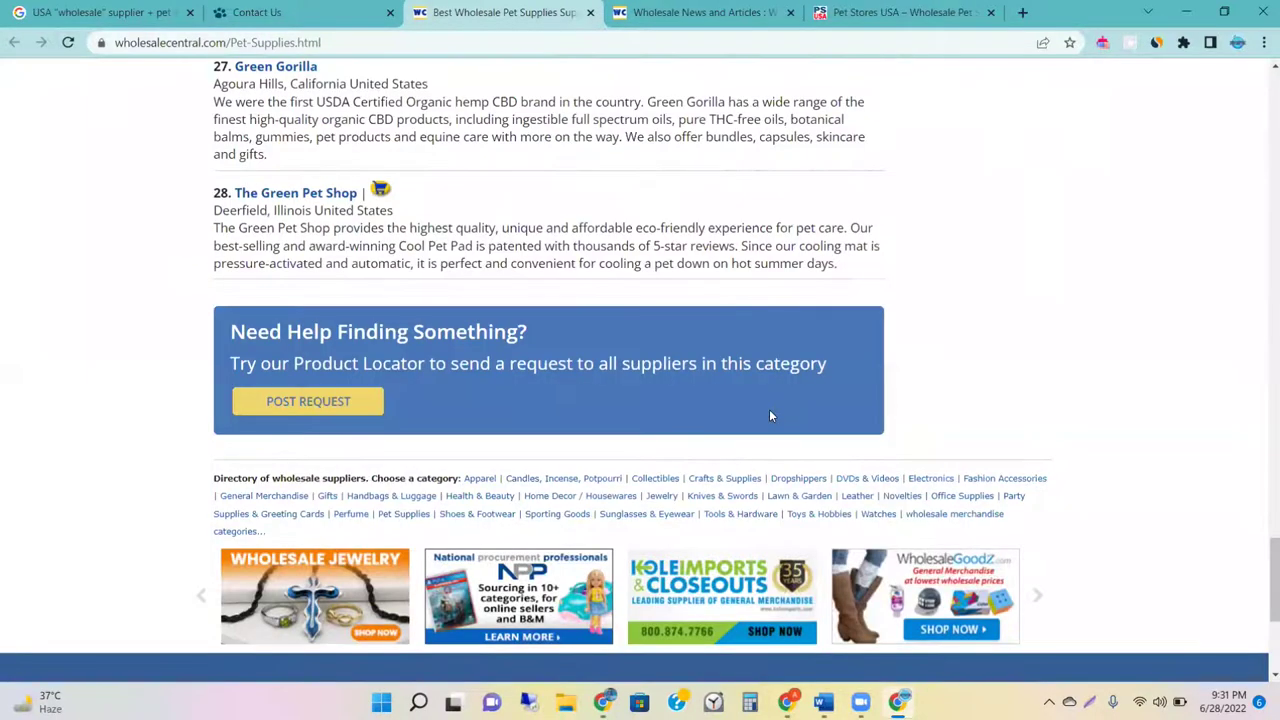
{"action": "scroll", "coordinate": [769, 409], "scroll_direction": "up", "scroll_amount": 10}
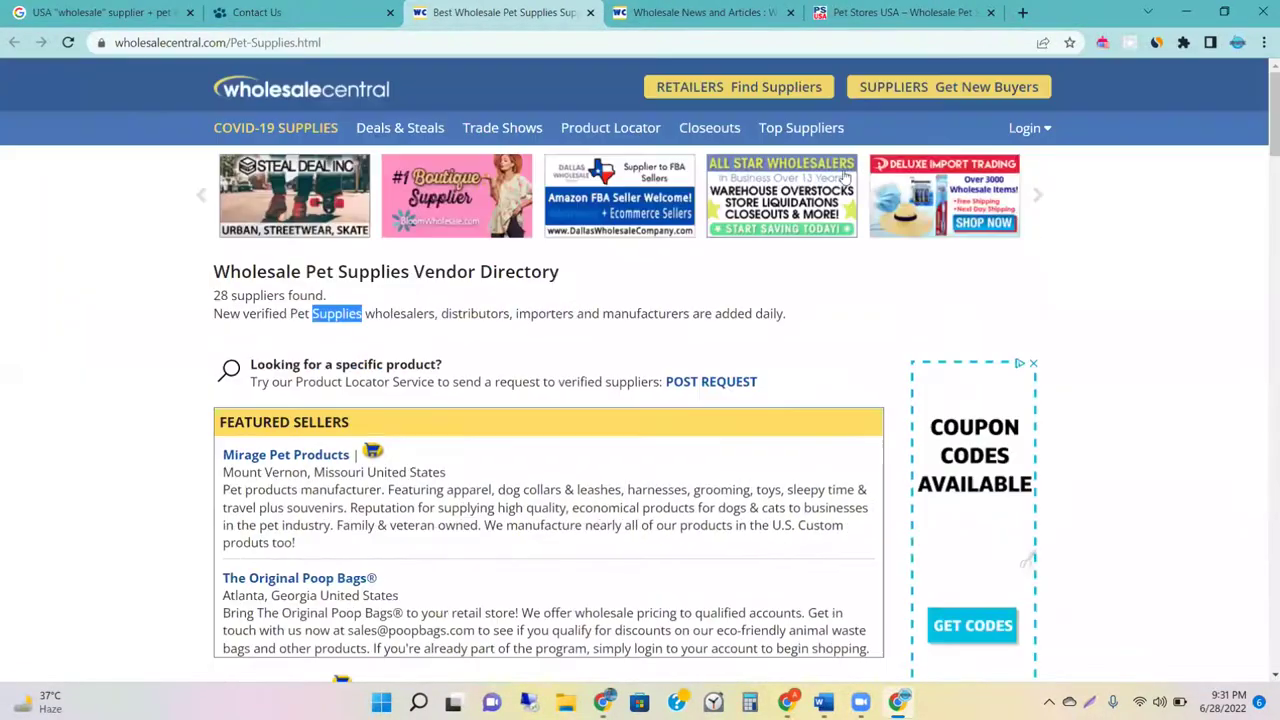
{"action": "left_click", "coordinate": [808, 88]}
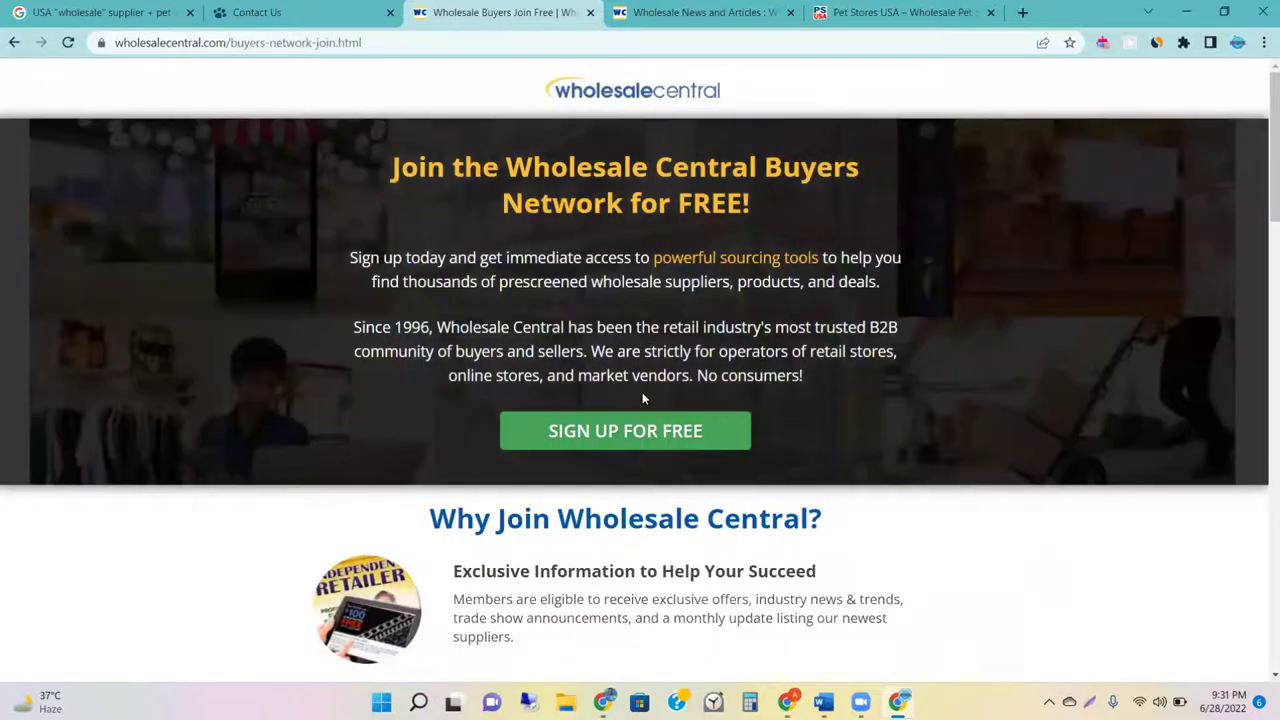
{"action": "scroll", "coordinate": [642, 392], "scroll_direction": "down", "scroll_amount": 2}
{"action": "scroll", "coordinate": [635, 263], "scroll_direction": "down", "scroll_amount": 7}
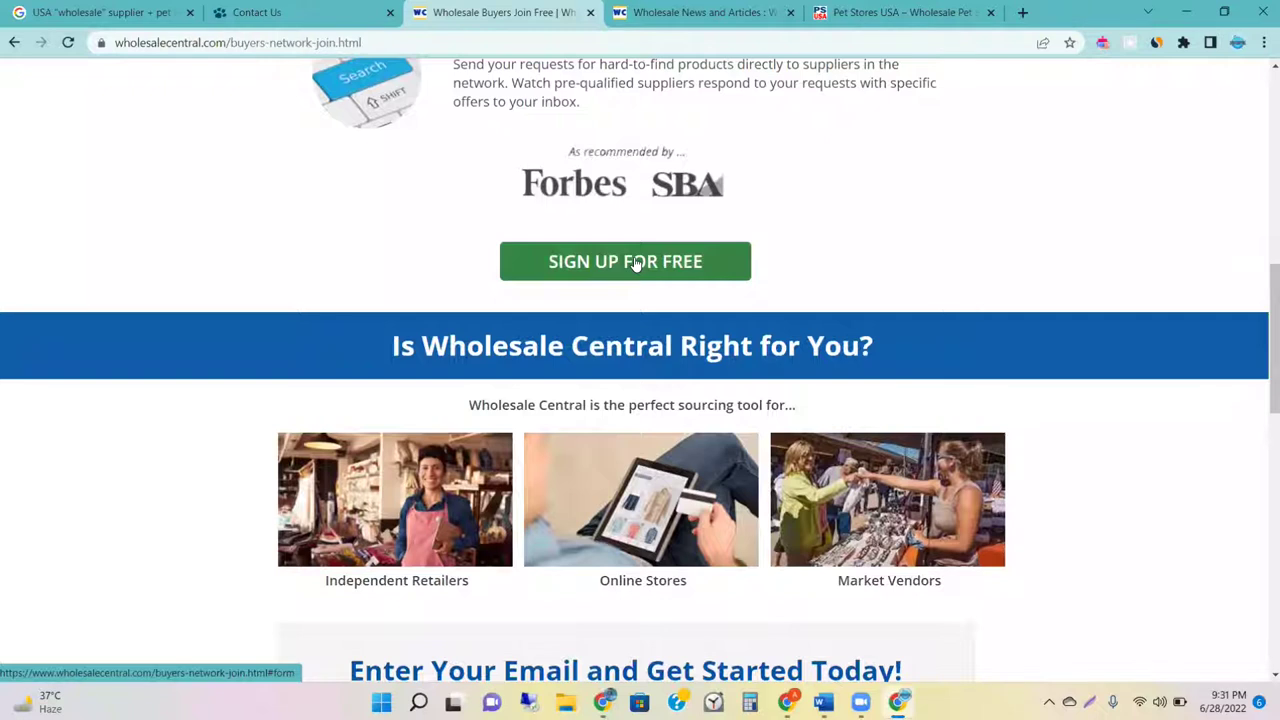
Step: Go to the Buyers Network free sign-up form and examine its email field and the surrounding membership information
{"action": "left_click", "coordinate": [635, 263]}
{"action": "scroll", "coordinate": [635, 261], "scroll_direction": "up", "scroll_amount": 7}
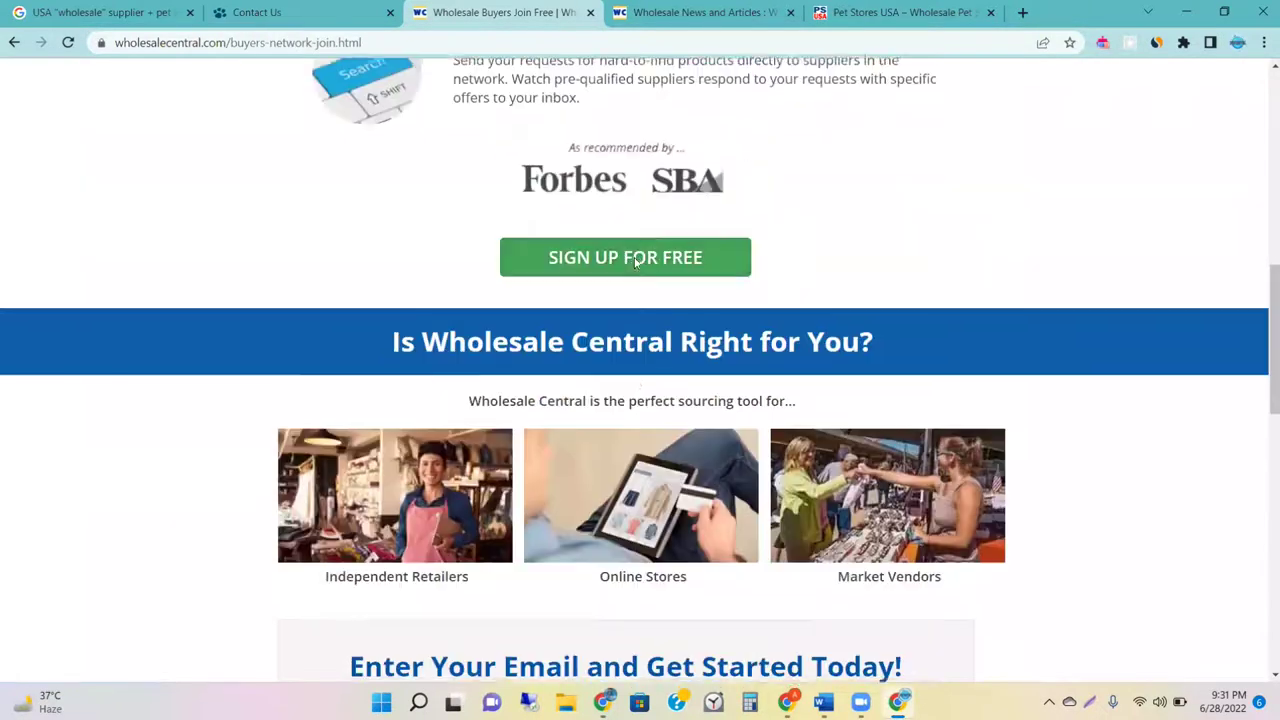
{"action": "left_click", "coordinate": [643, 261]}
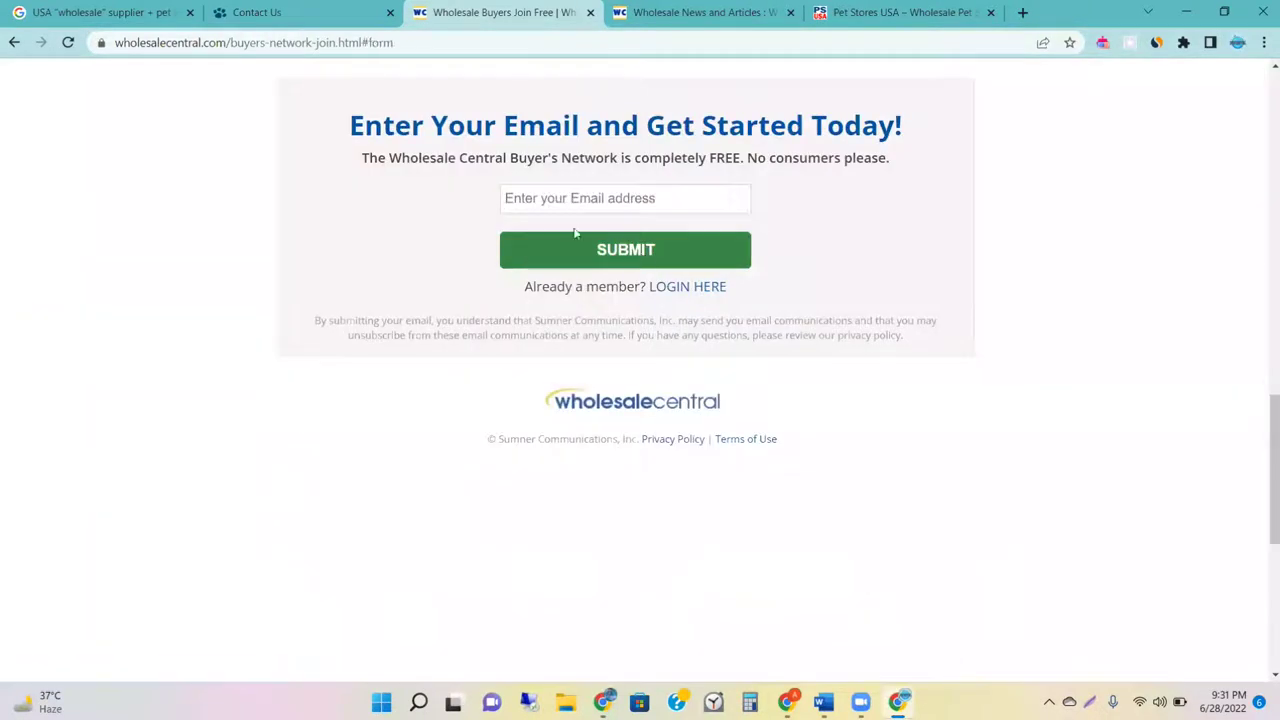
{"action": "scroll", "coordinate": [620, 350], "scroll_direction": "down", "scroll_amount": 5}
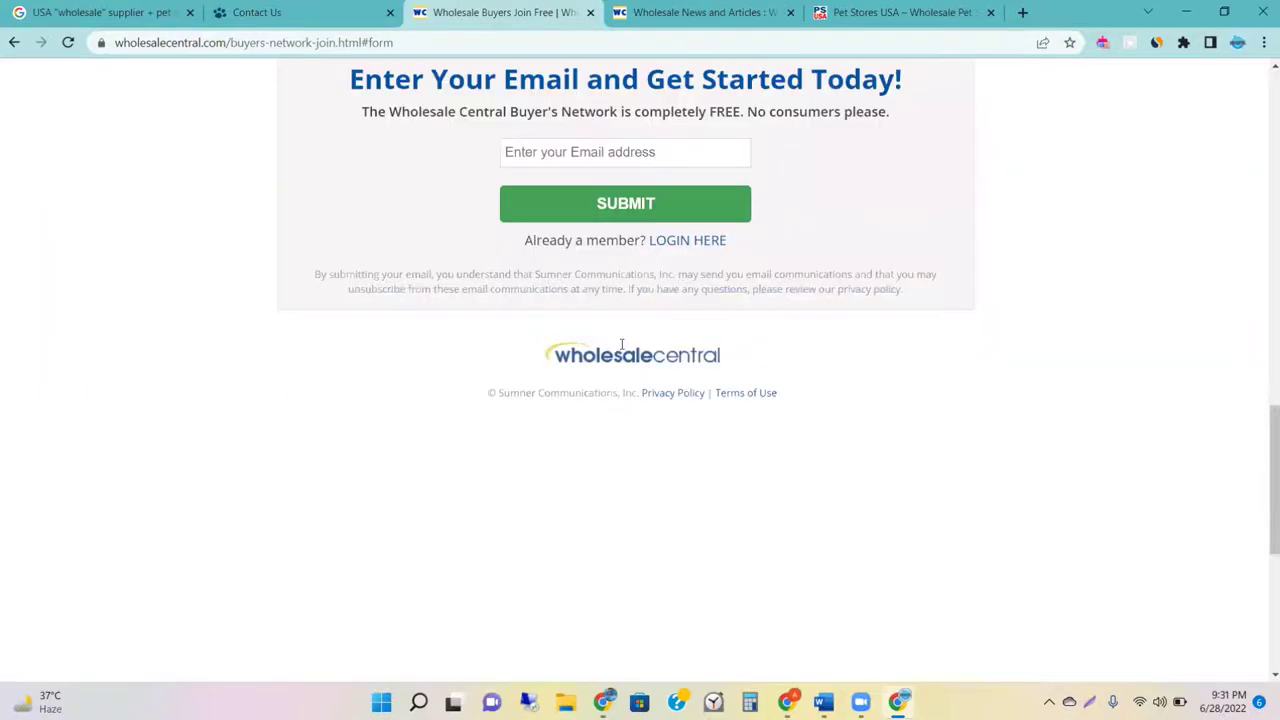
{"action": "scroll", "coordinate": [620, 350], "scroll_direction": "up", "scroll_amount": 3}
{"action": "scroll", "coordinate": [646, 335], "scroll_direction": "up", "scroll_amount": 2}
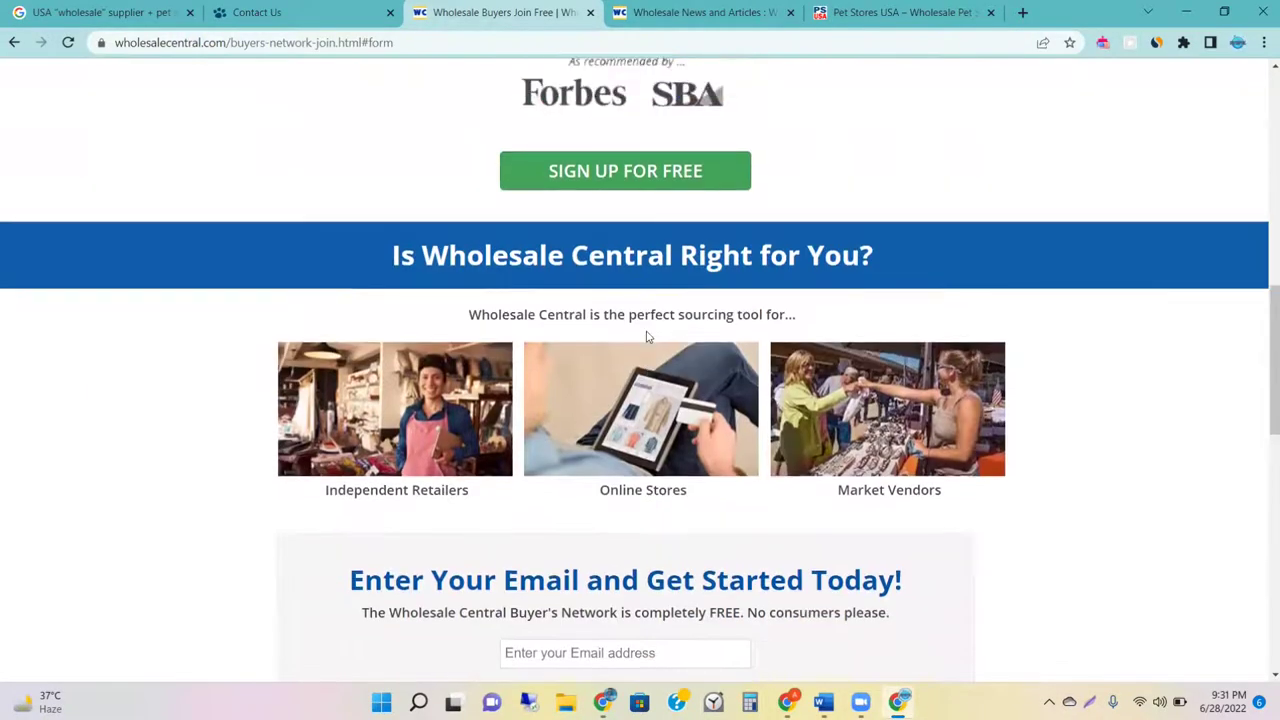
{"action": "scroll", "coordinate": [608, 291], "scroll_direction": "up", "scroll_amount": 3}
{"action": "scroll", "coordinate": [610, 295], "scroll_direction": "up", "scroll_amount": 5}
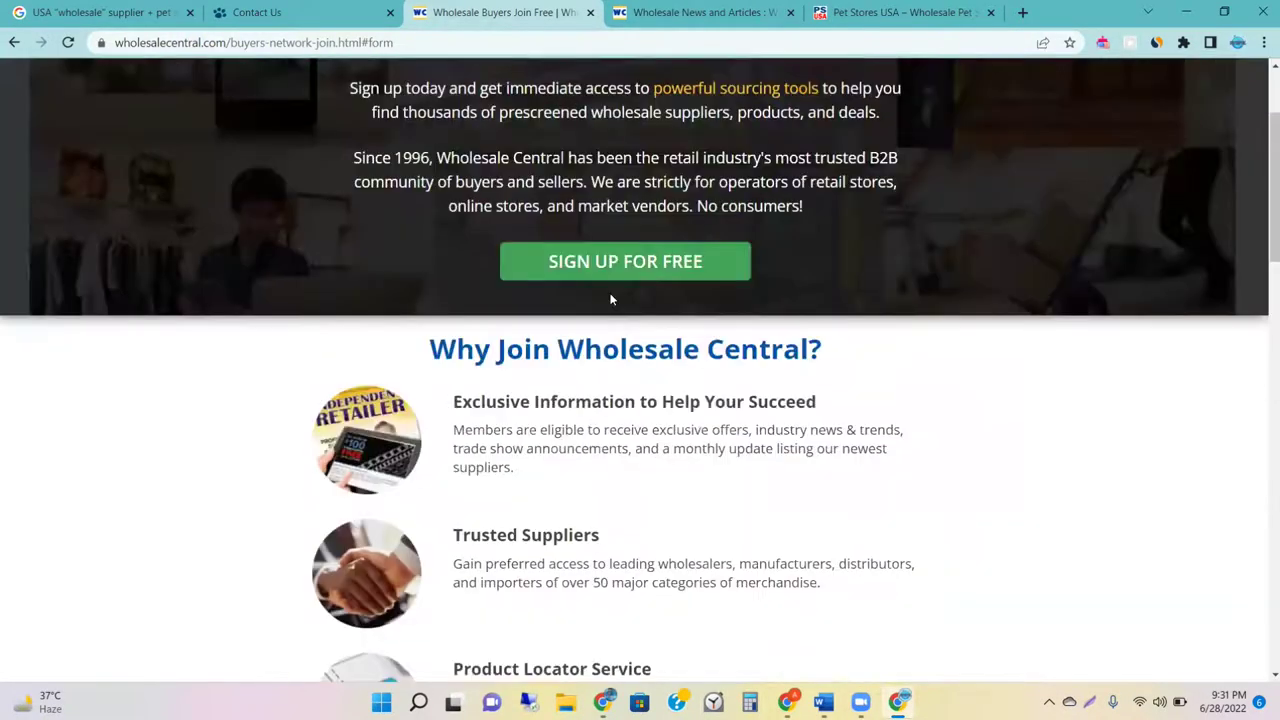
{"action": "scroll", "coordinate": [868, 380], "scroll_direction": "down", "scroll_amount": 2}
{"action": "scroll", "coordinate": [851, 397], "scroll_direction": "up", "scroll_amount": 2}
Step: Go back one entry from the sign-up form link and review which business types the Buyers Network is meant for
{"action": "left_click", "coordinate": [14, 42]}
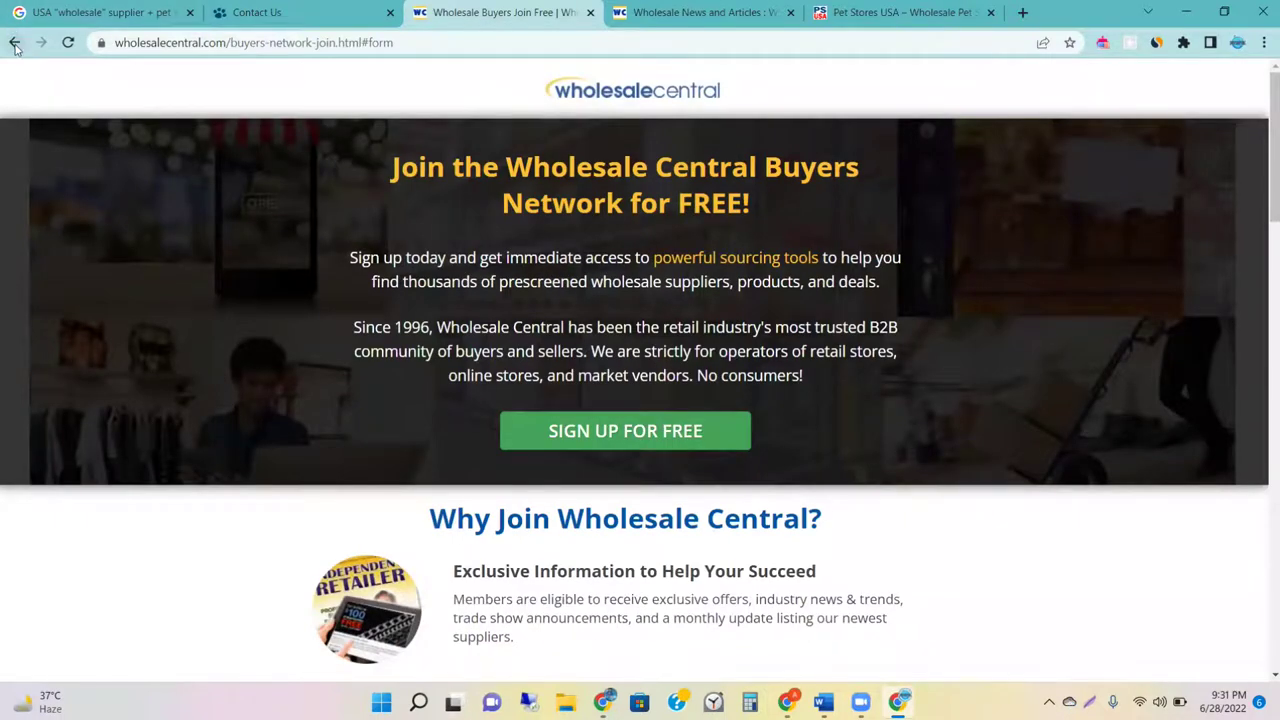
{"action": "scroll", "coordinate": [527, 429], "scroll_direction": "down", "scroll_amount": 2}
{"action": "scroll", "coordinate": [527, 429], "scroll_direction": "down", "scroll_amount": 5}
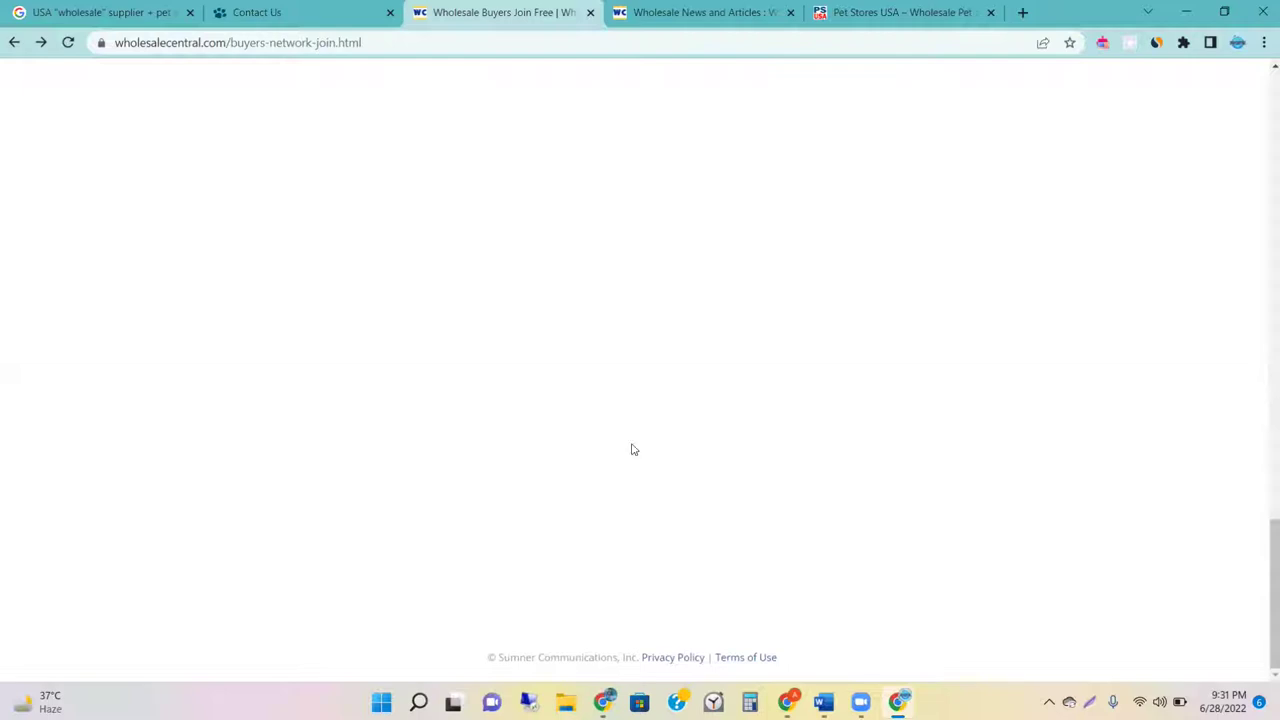
{"action": "scroll", "coordinate": [631, 449], "scroll_direction": "up", "scroll_amount": 3}
{"action": "scroll", "coordinate": [631, 449], "scroll_direction": "up", "scroll_amount": 5}
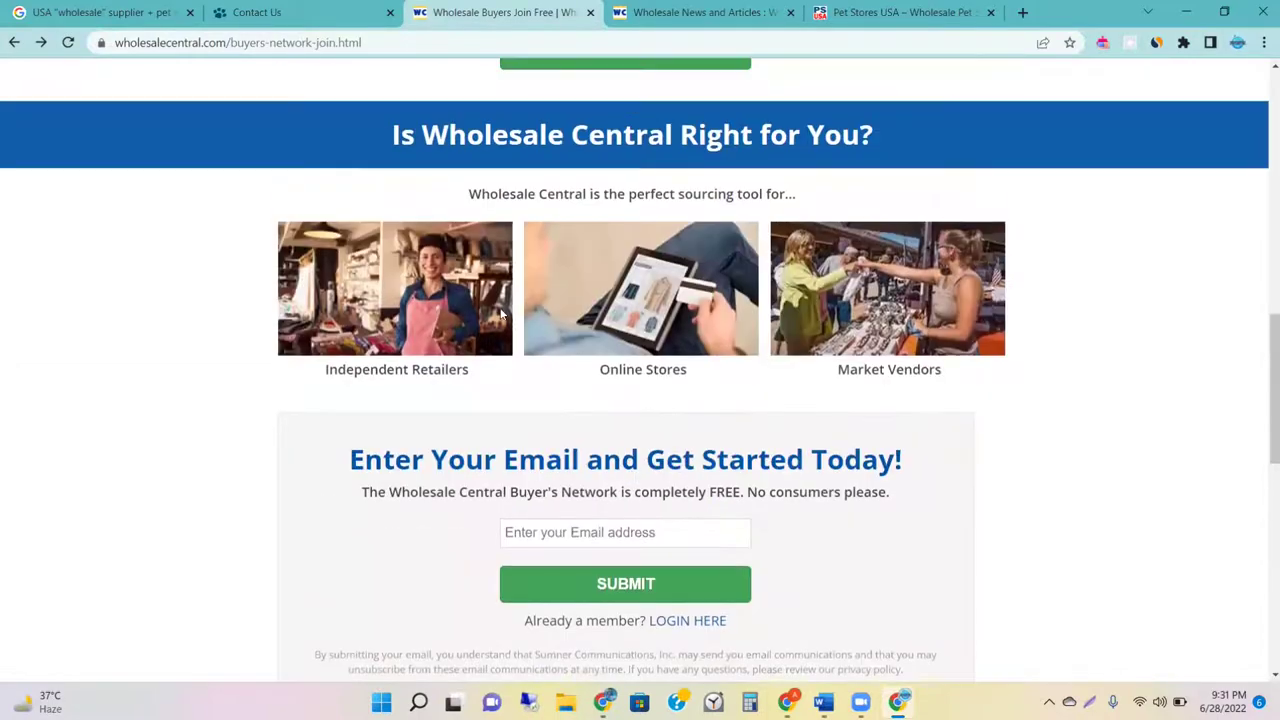
Step: Return to the Wholesale Pet Supplies Vendor Directory and view the sourcing and information links in its footer
{"action": "left_click", "coordinate": [15, 42]}
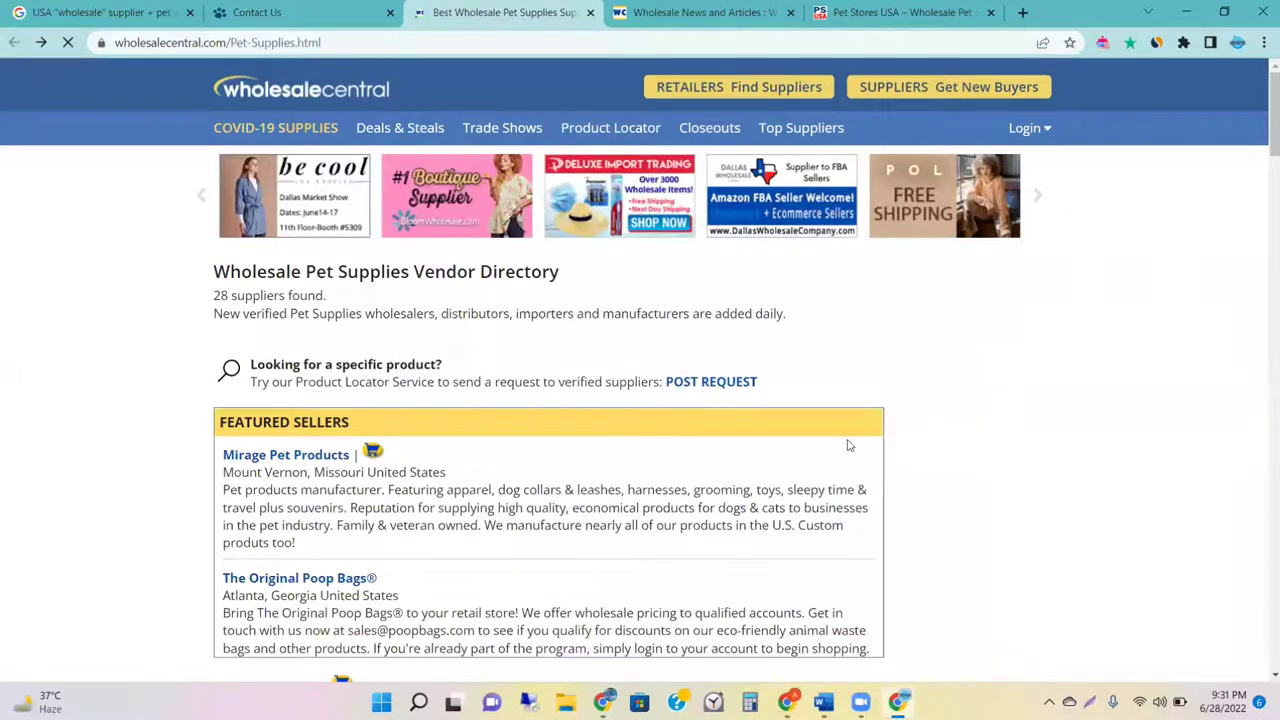
{"action": "scroll", "coordinate": [846, 443], "scroll_direction": "down", "scroll_amount": 1}
{"action": "scroll", "coordinate": [846, 443], "scroll_direction": "down", "scroll_amount": 20}
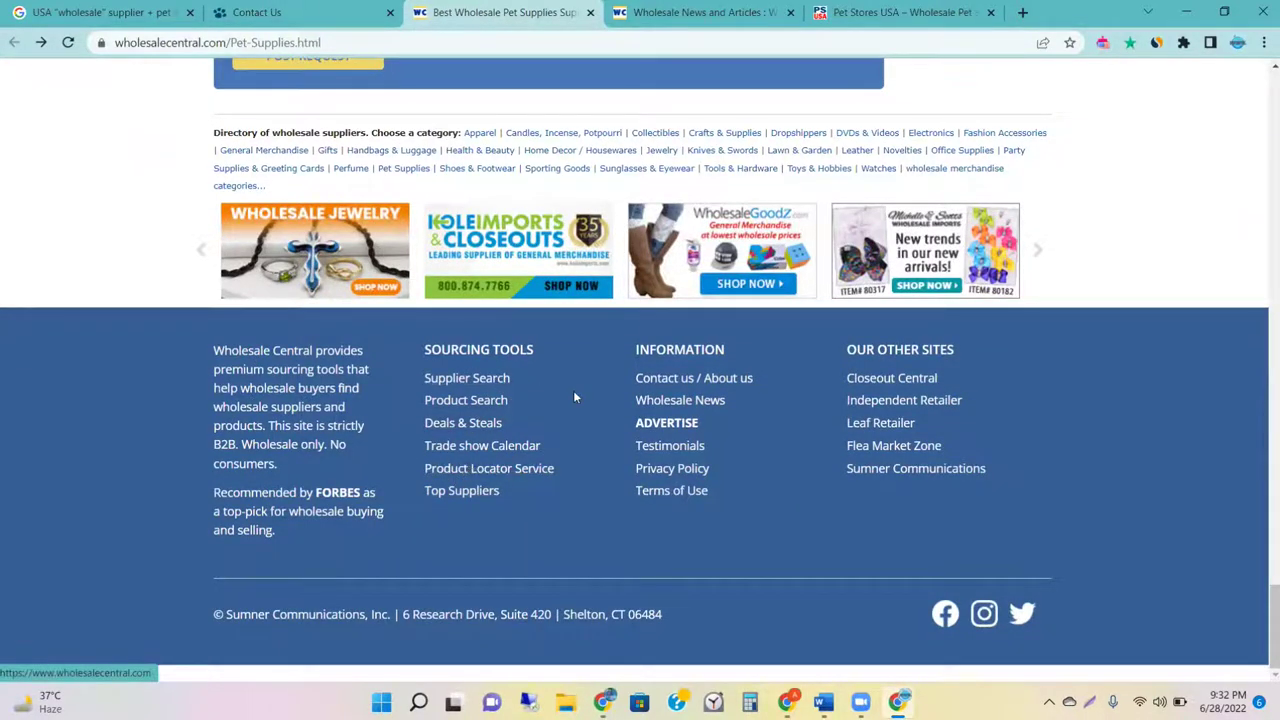
Step: Open Wholesale Central's contact and about page and examine the company name, phone, email and message fields of its contact form
{"action": "left_click", "coordinate": [673, 384]}
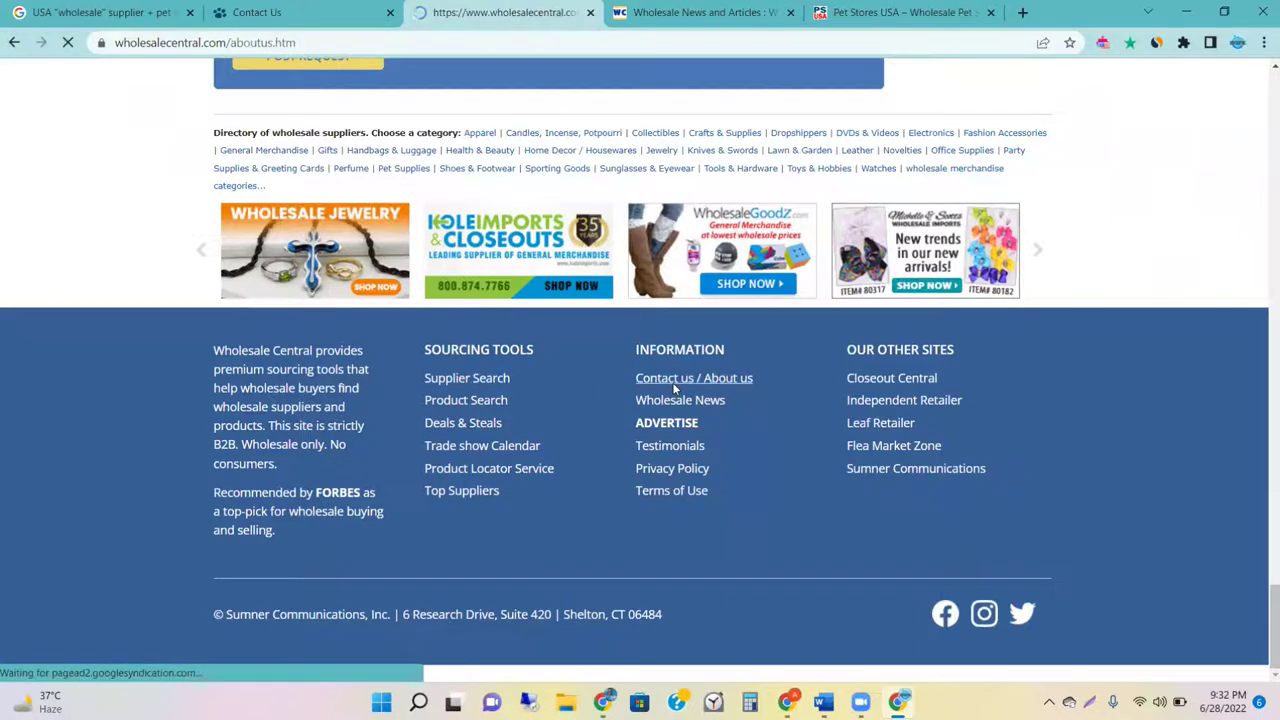
{"action": "scroll", "coordinate": [673, 390], "scroll_direction": "down", "scroll_amount": 2}
{"action": "scroll", "coordinate": [674, 388], "scroll_direction": "down", "scroll_amount": 1}
{"action": "scroll", "coordinate": [674, 377], "scroll_direction": "up", "scroll_amount": 1}
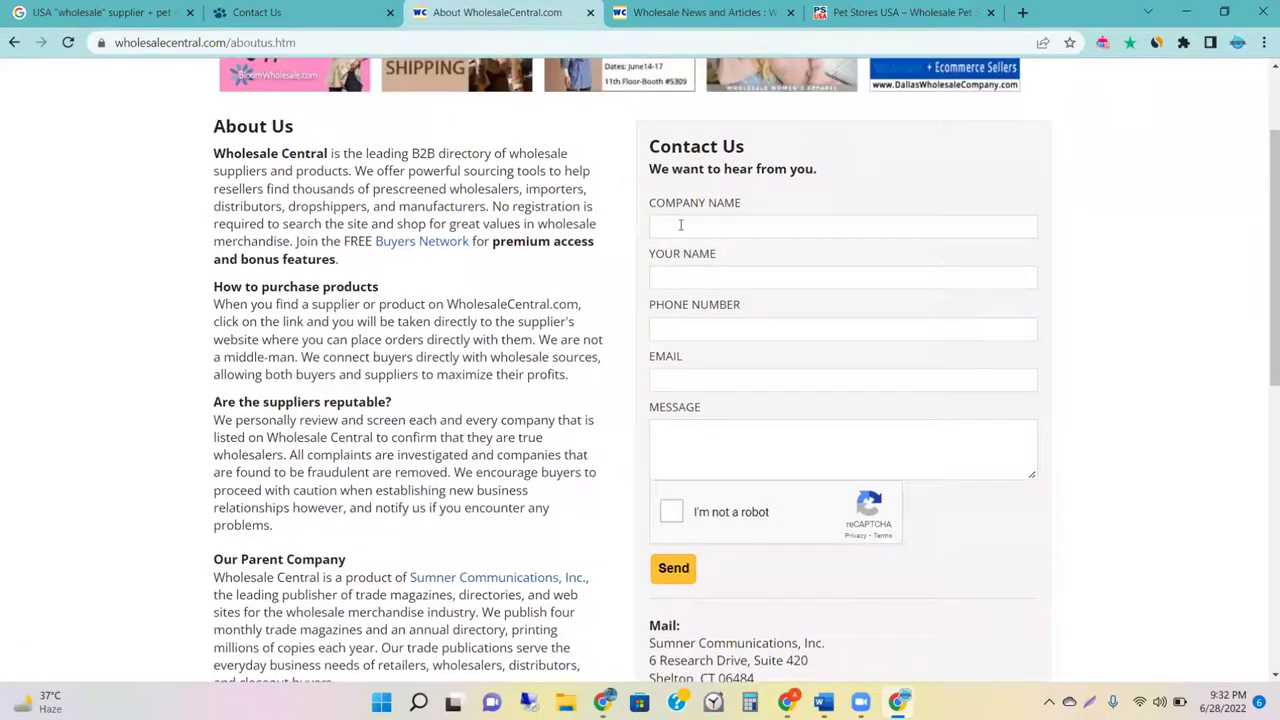
{"action": "left_click", "coordinate": [680, 231]}
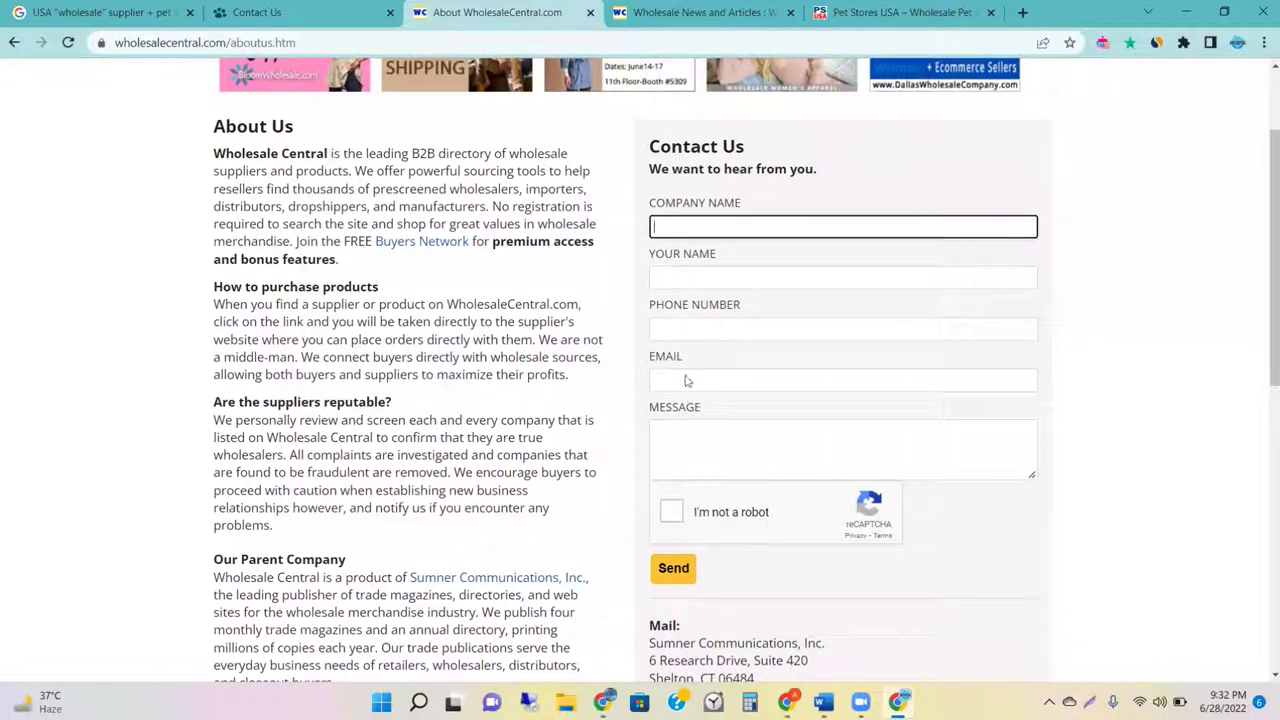
{"action": "left_click", "coordinate": [697, 433]}
{"action": "scroll", "coordinate": [697, 433], "scroll_direction": "down", "scroll_amount": 2}
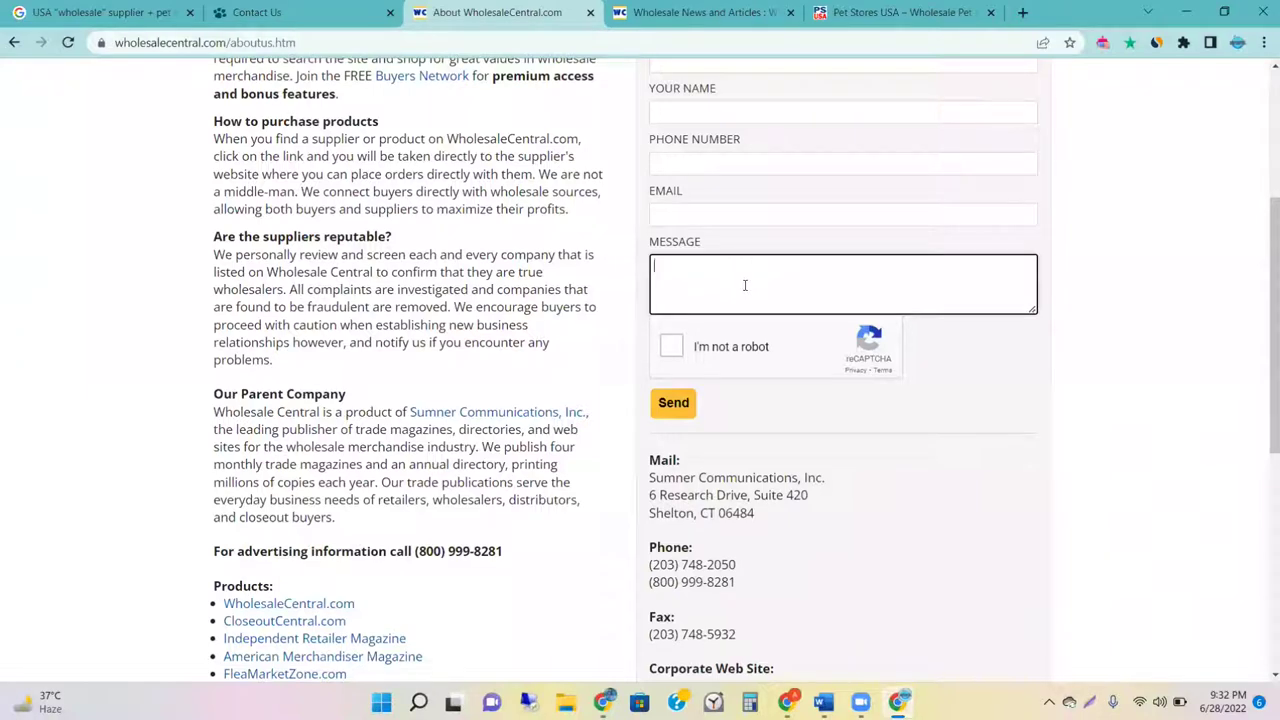
Step: Review the mailing address, phone, fax and corporate website details listed on Wholesale Central's contact page
{"action": "scroll", "coordinate": [735, 432], "scroll_direction": "down", "scroll_amount": 2}
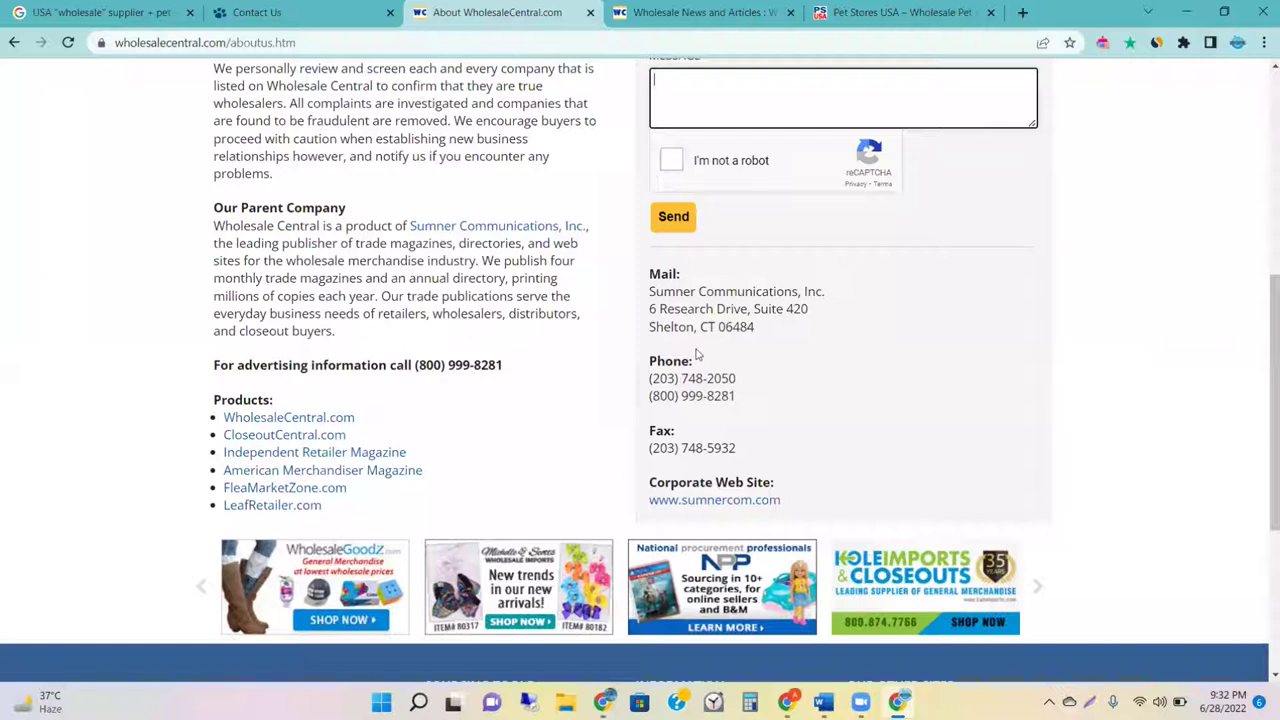
{"action": "scroll", "coordinate": [684, 463], "scroll_direction": "down", "scroll_amount": 1}
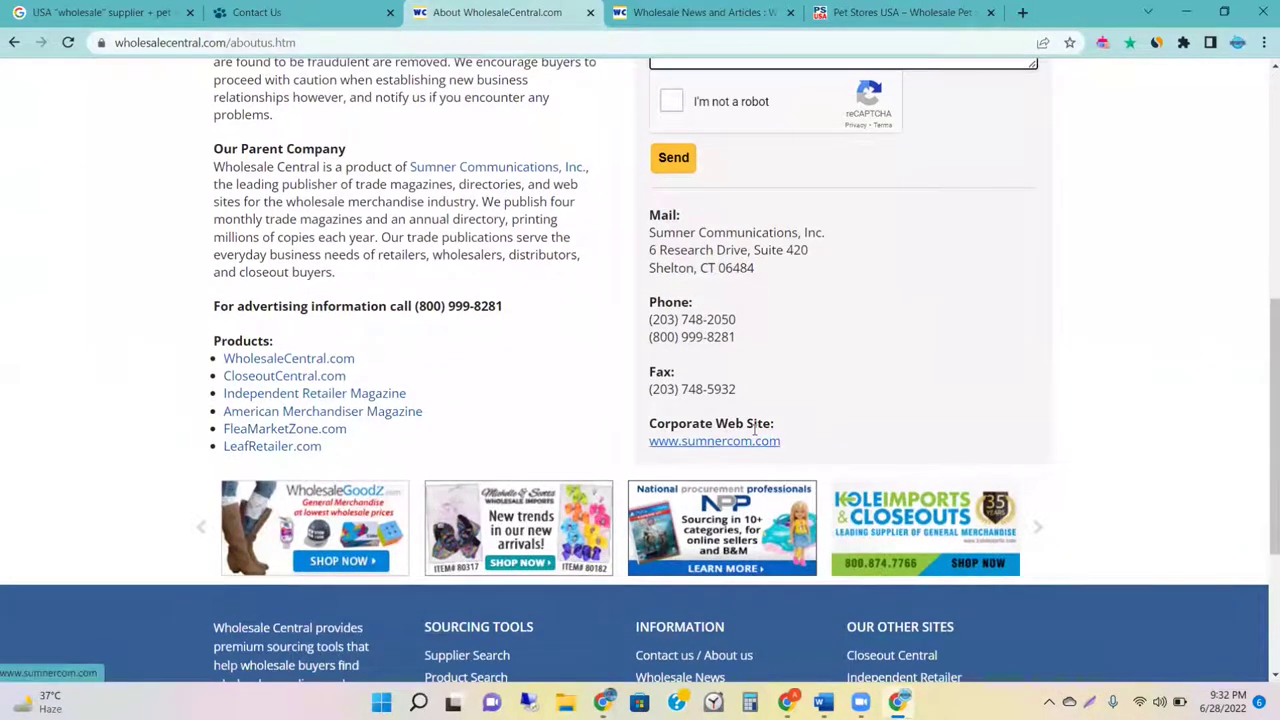
{"action": "scroll", "coordinate": [693, 427], "scroll_direction": "down", "scroll_amount": 1}
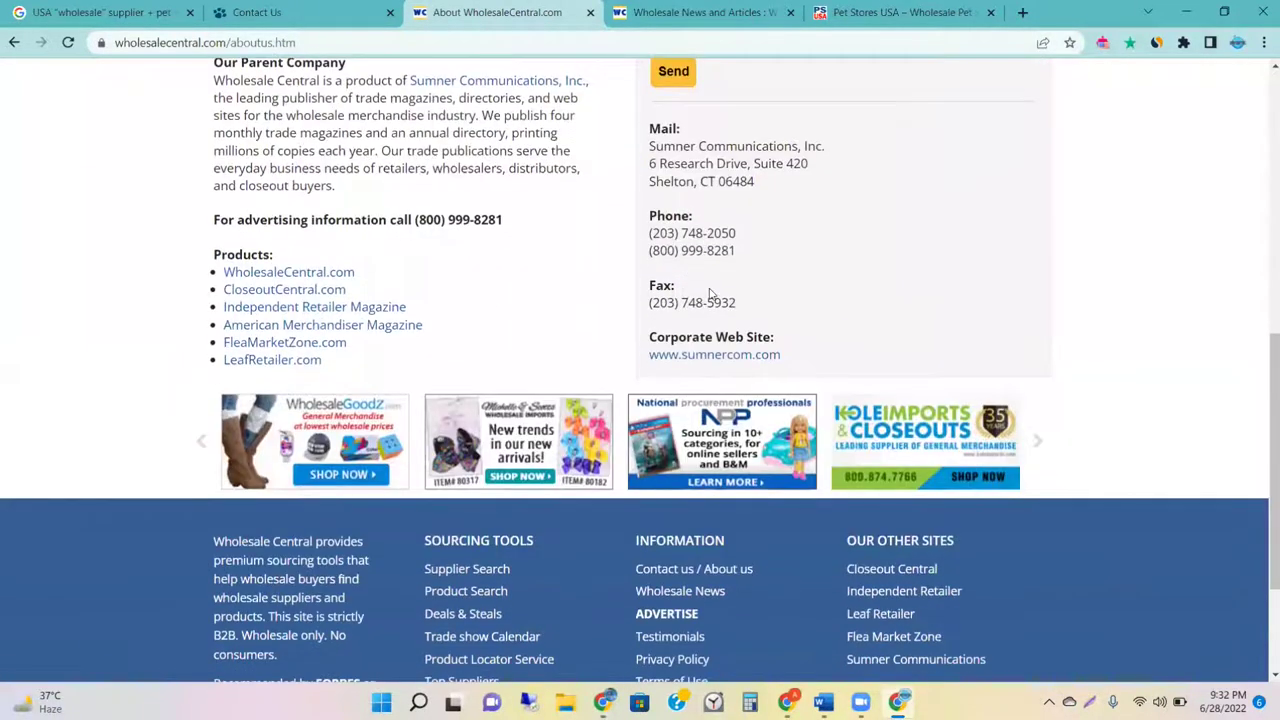
{"action": "scroll", "coordinate": [655, 450], "scroll_direction": "down", "scroll_amount": 3}
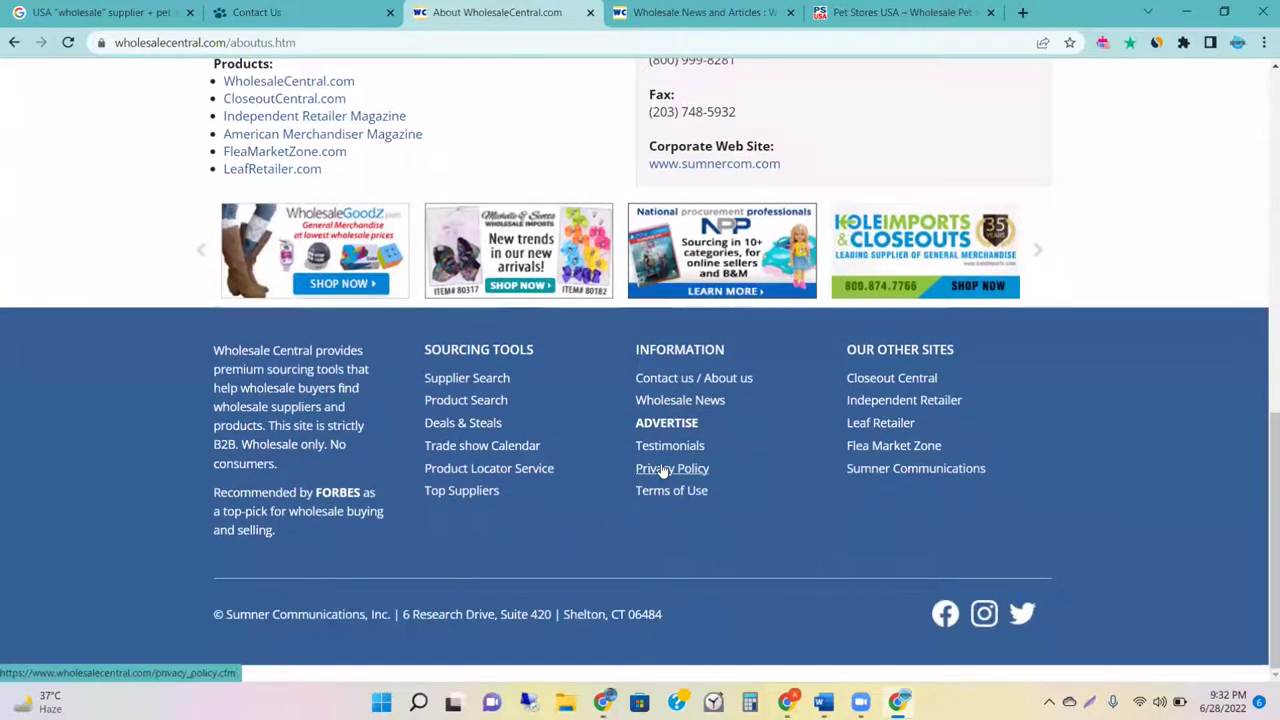
{"action": "scroll", "coordinate": [698, 505], "scroll_direction": "up", "scroll_amount": 5}
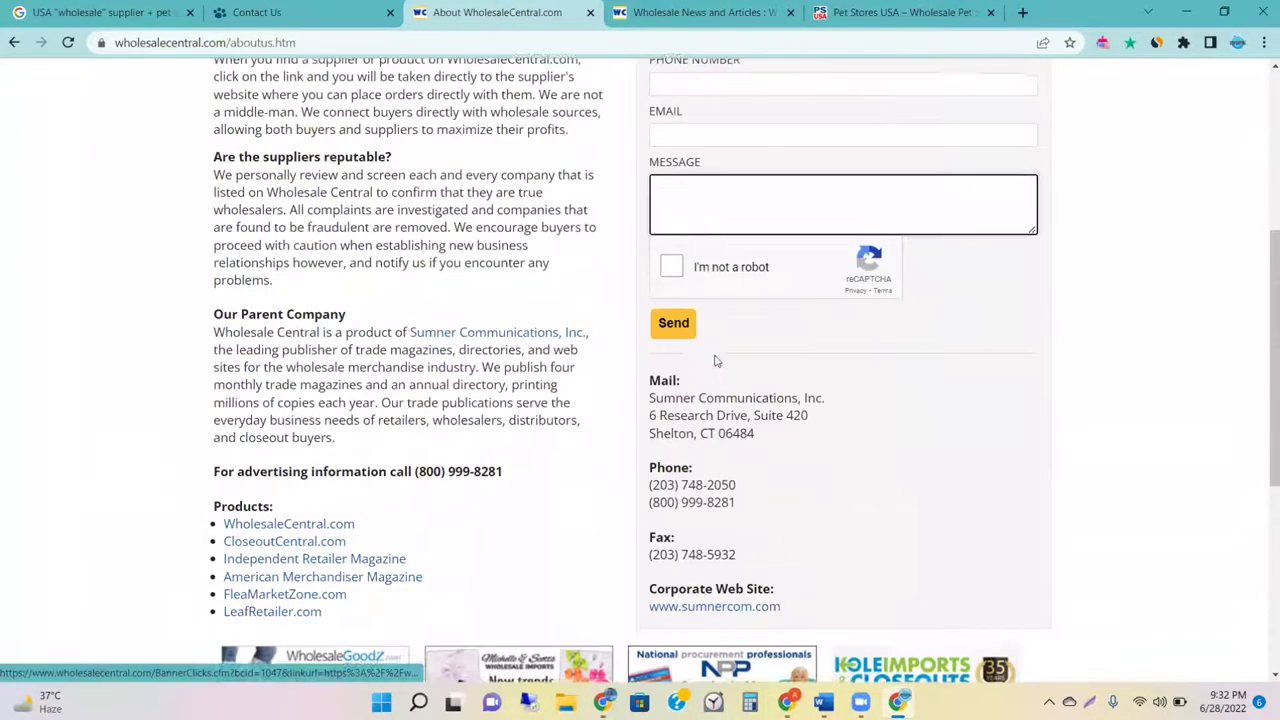
{"action": "scroll", "coordinate": [707, 233], "scroll_direction": "up", "scroll_amount": 3}
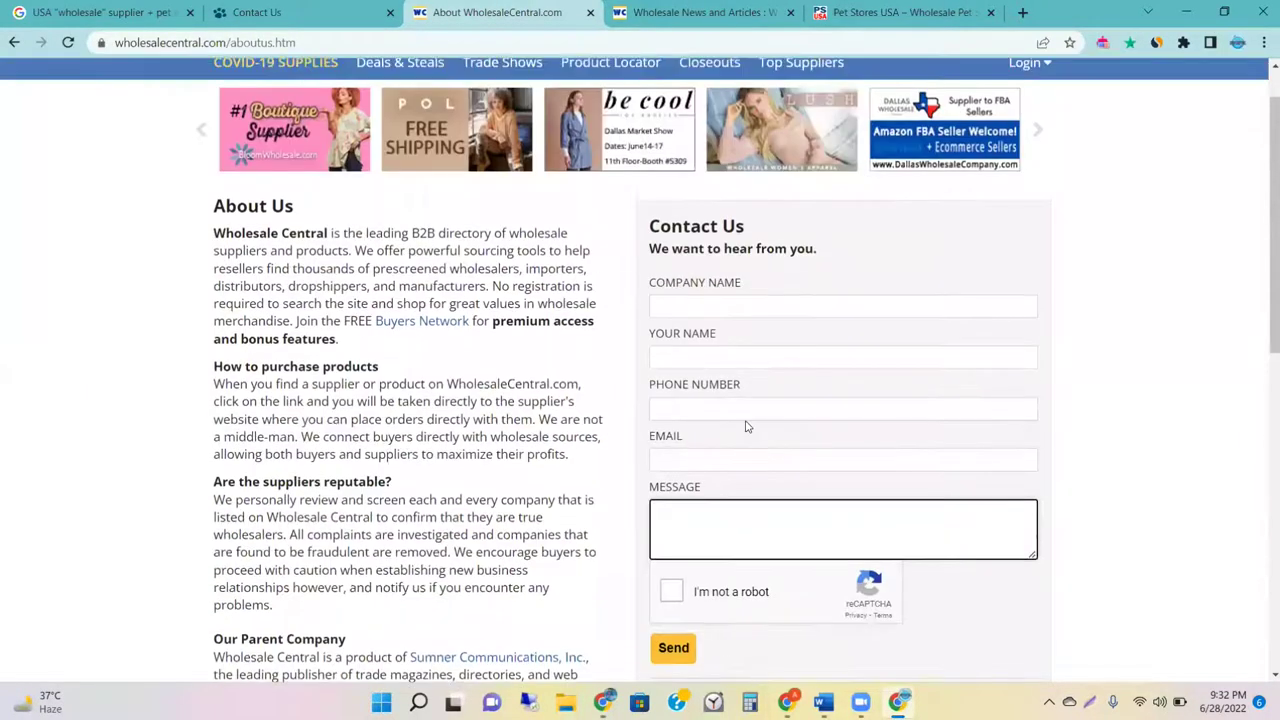
{"action": "scroll", "coordinate": [745, 427], "scroll_direction": "down", "scroll_amount": 5}
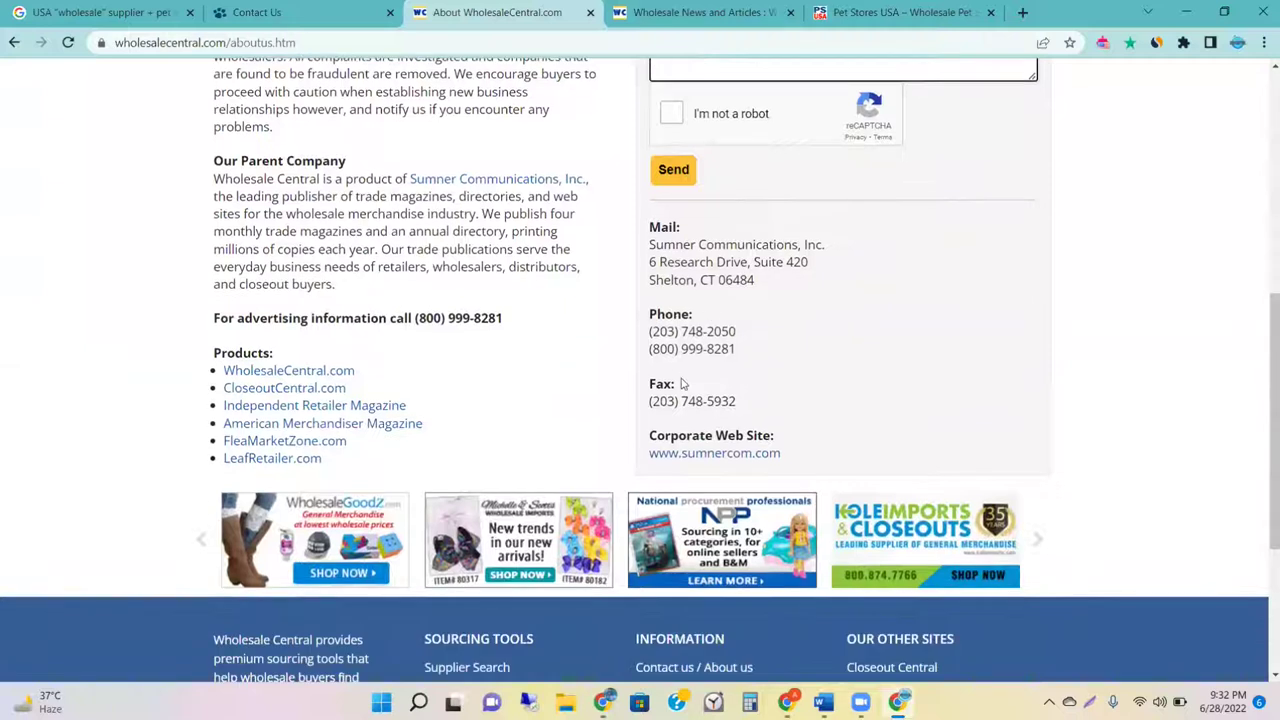
{"action": "scroll", "coordinate": [505, 350], "scroll_direction": "up", "scroll_amount": 6}
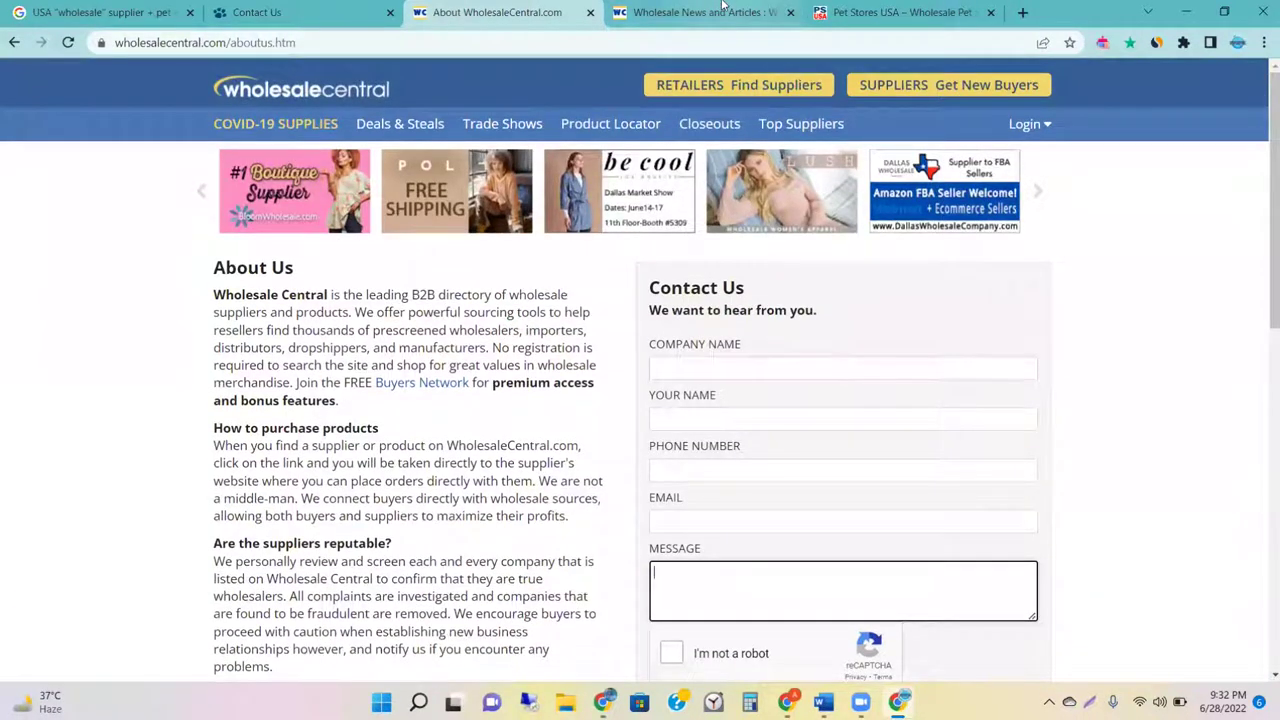
Step: Close the Wholesale News and Articles page, and review the Pet Stores USA homepage's company description and drop shipping information
{"action": "left_click", "coordinate": [790, 12]}
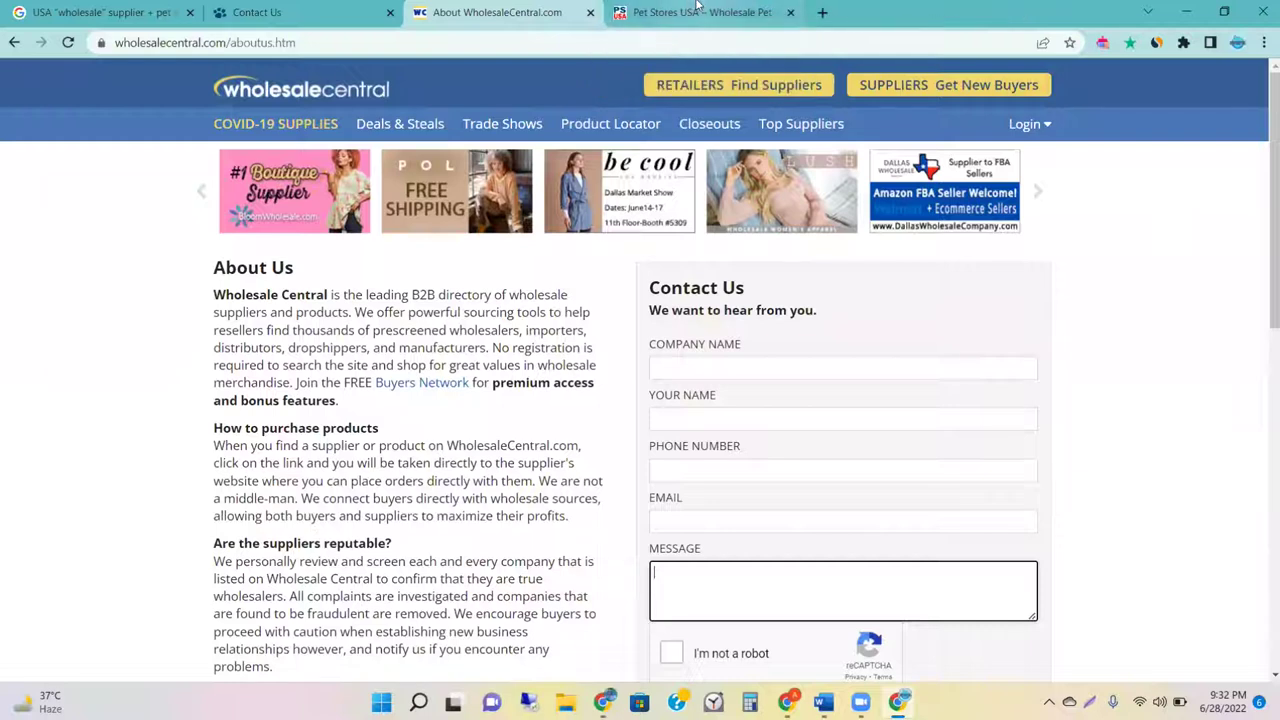
{"action": "left_click", "coordinate": [697, 7]}
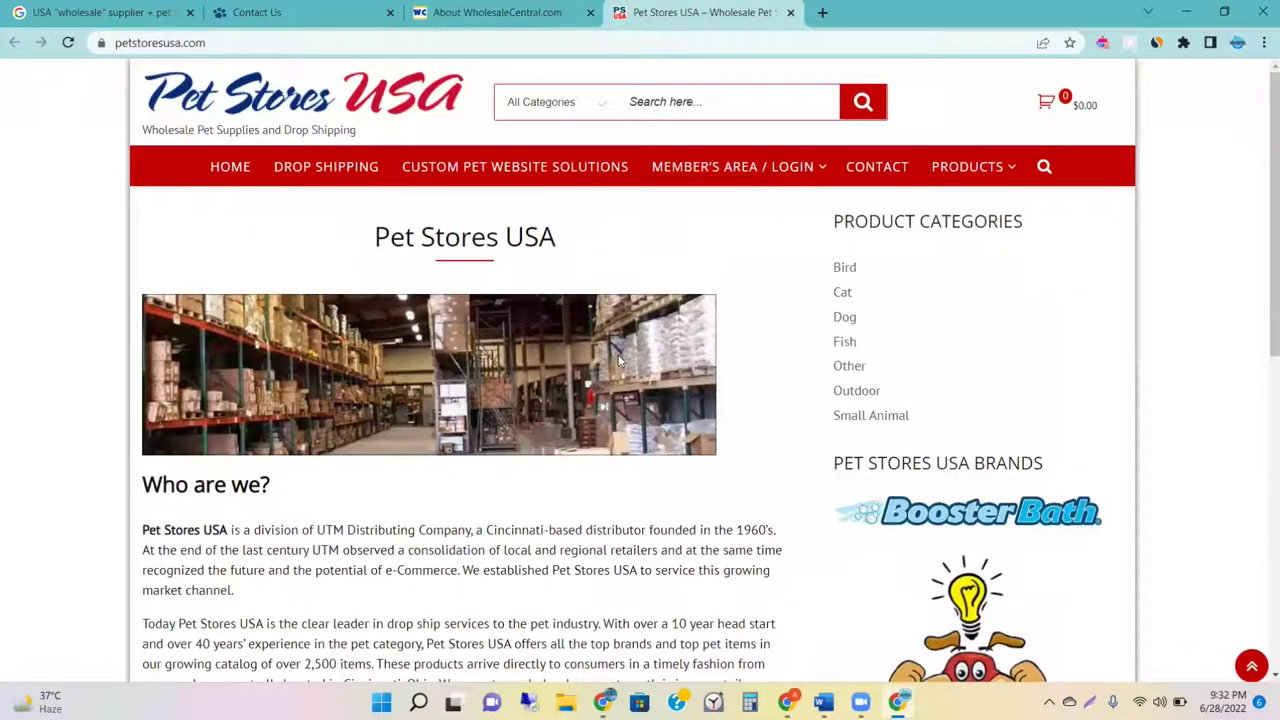
{"action": "mouse_move", "coordinate": [720, 178]}
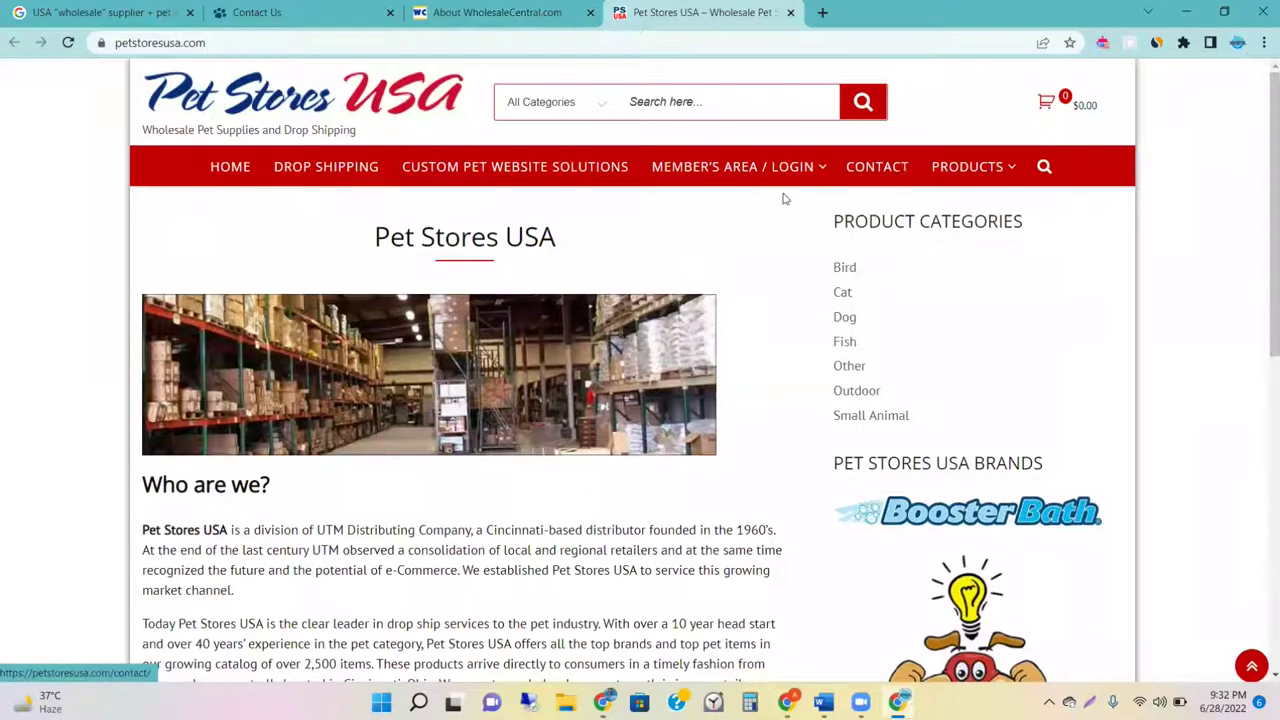
{"action": "mouse_move", "coordinate": [958, 188]}
{"action": "scroll", "coordinate": [742, 409], "scroll_direction": "down", "scroll_amount": 8}
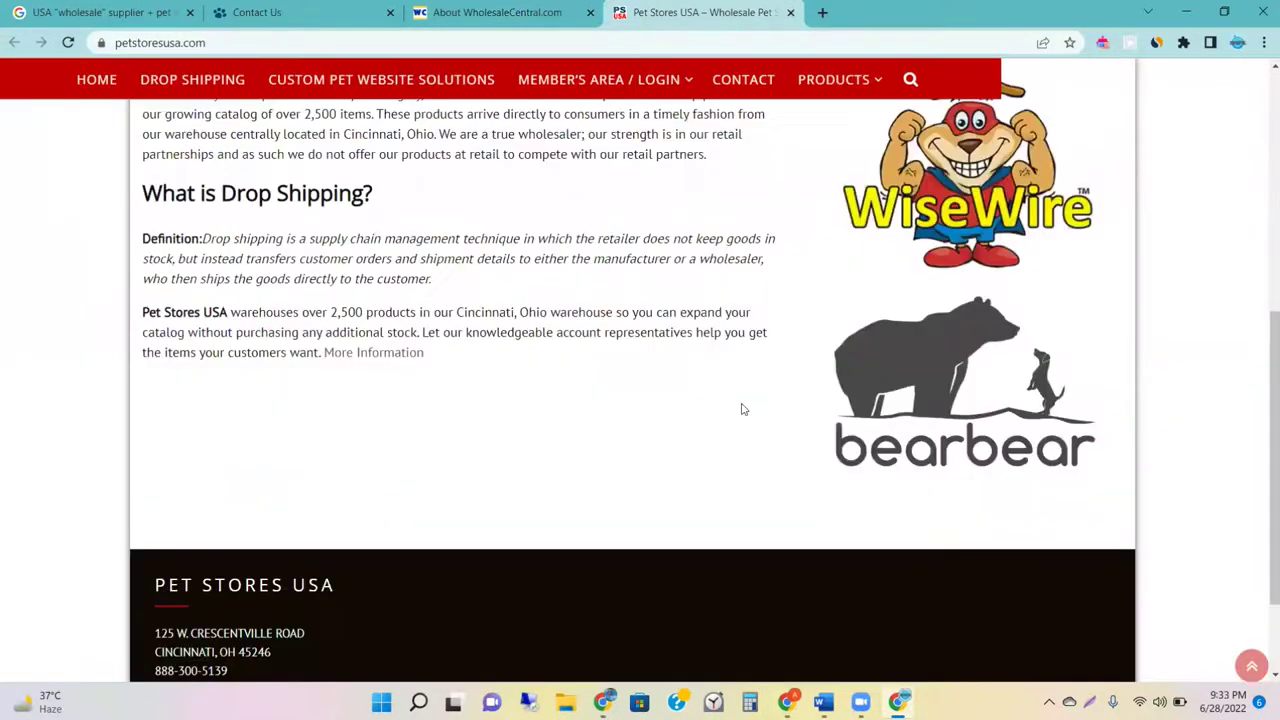
{"action": "scroll", "coordinate": [789, 367], "scroll_direction": "up", "scroll_amount": 10}
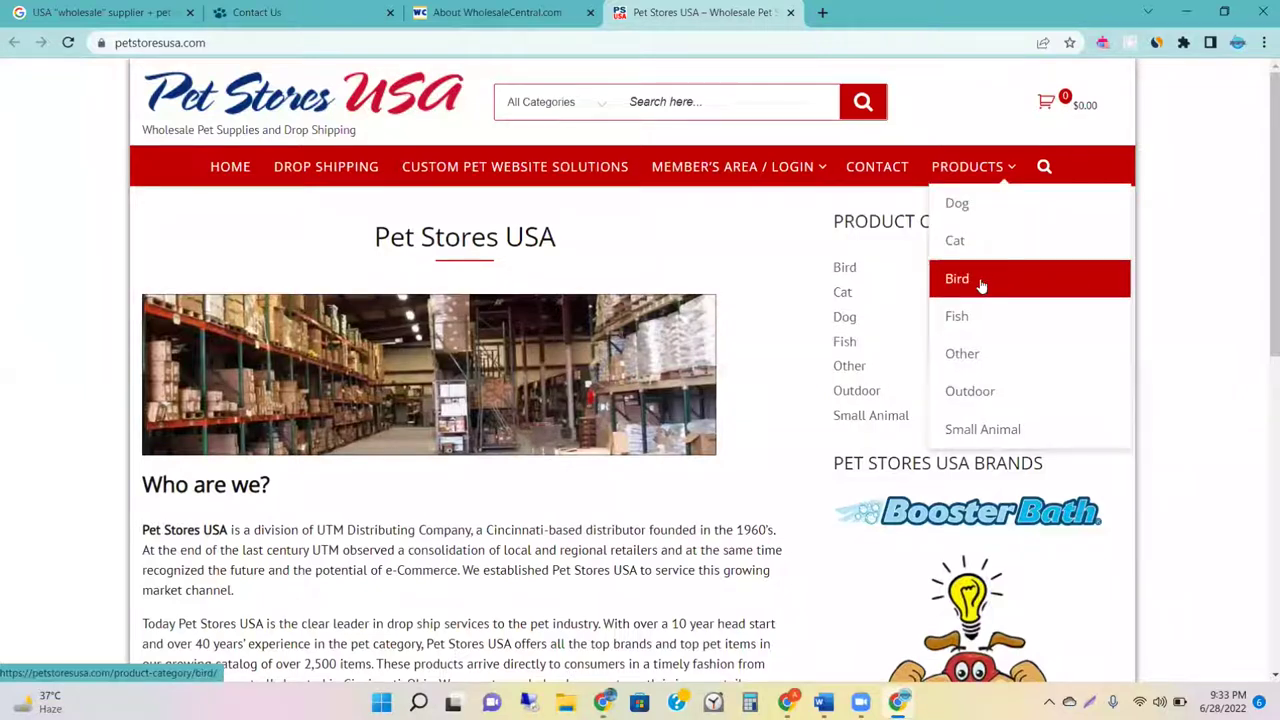
Step: Open the Cat product category on Pet Stores USA and browse its listings through to the footer
{"action": "left_click", "coordinate": [1006, 242]}
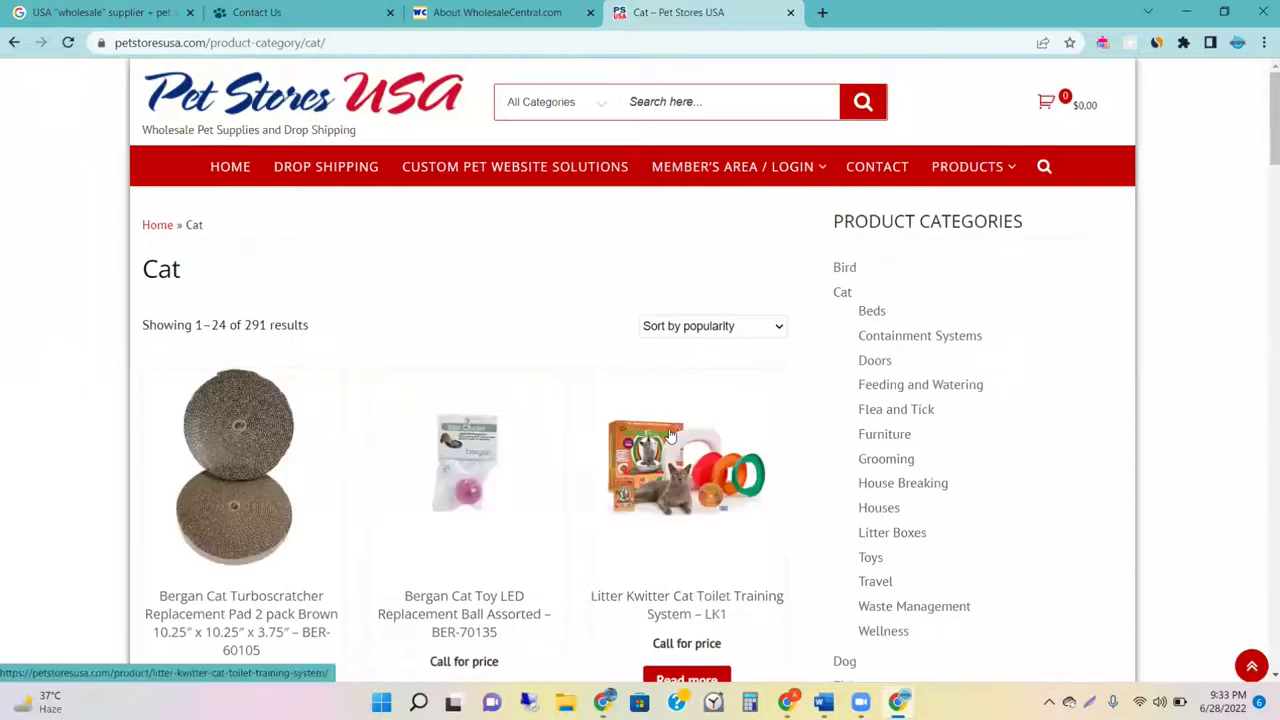
{"action": "scroll", "coordinate": [664, 437], "scroll_direction": "down", "scroll_amount": 8}
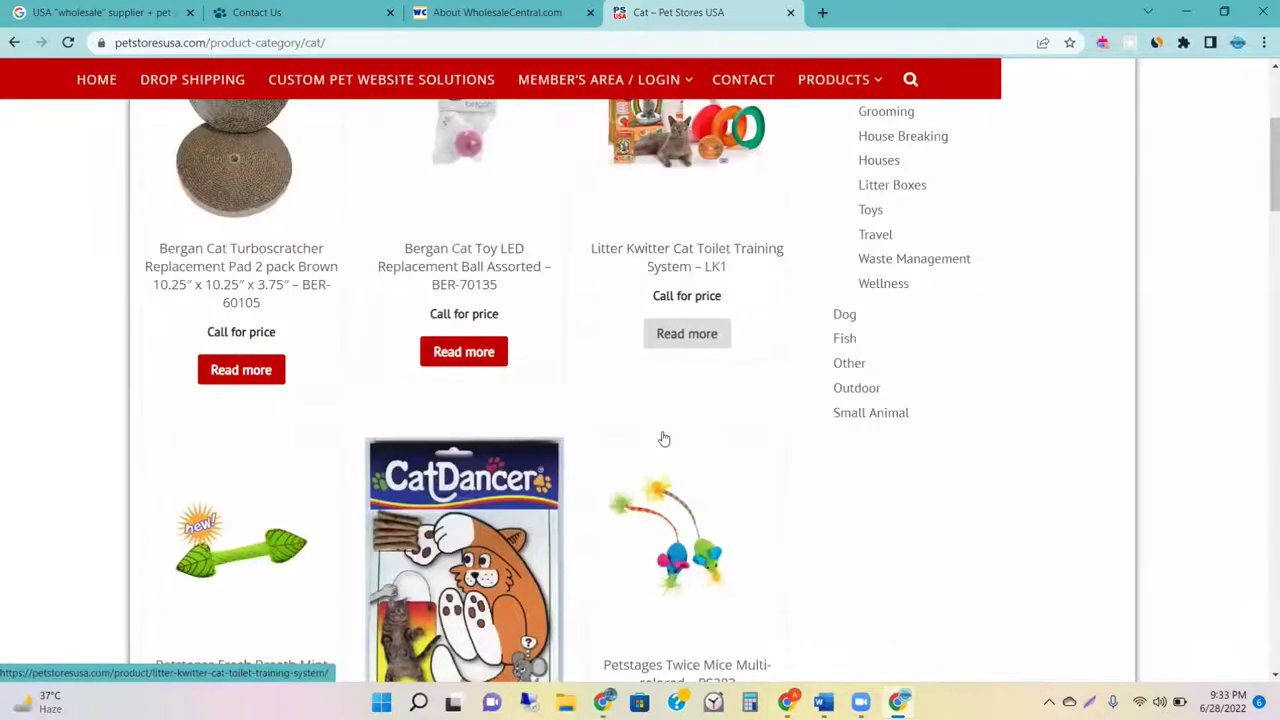
{"action": "scroll", "coordinate": [664, 437], "scroll_direction": "down", "scroll_amount": 3}
{"action": "scroll", "coordinate": [664, 437], "scroll_direction": "up", "scroll_amount": 4}
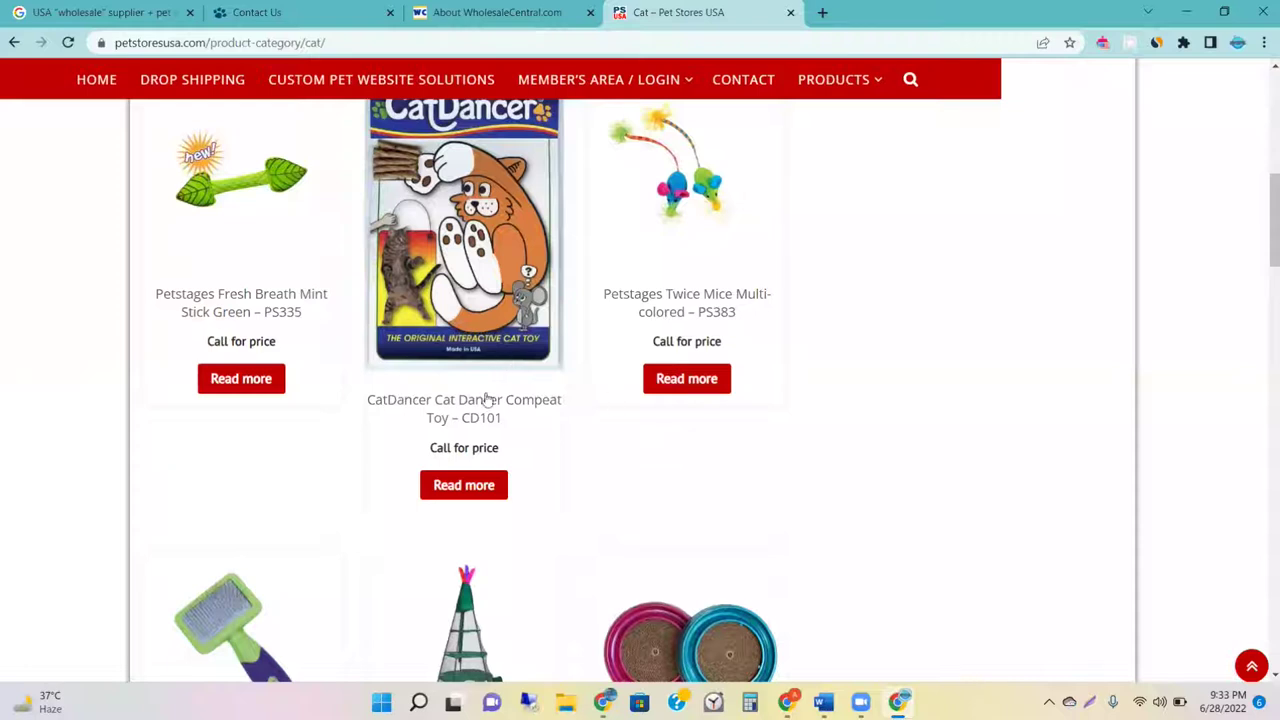
{"action": "scroll", "coordinate": [666, 437], "scroll_direction": "down", "scroll_amount": 1}
{"action": "scroll", "coordinate": [668, 439], "scroll_direction": "down", "scroll_amount": 8}
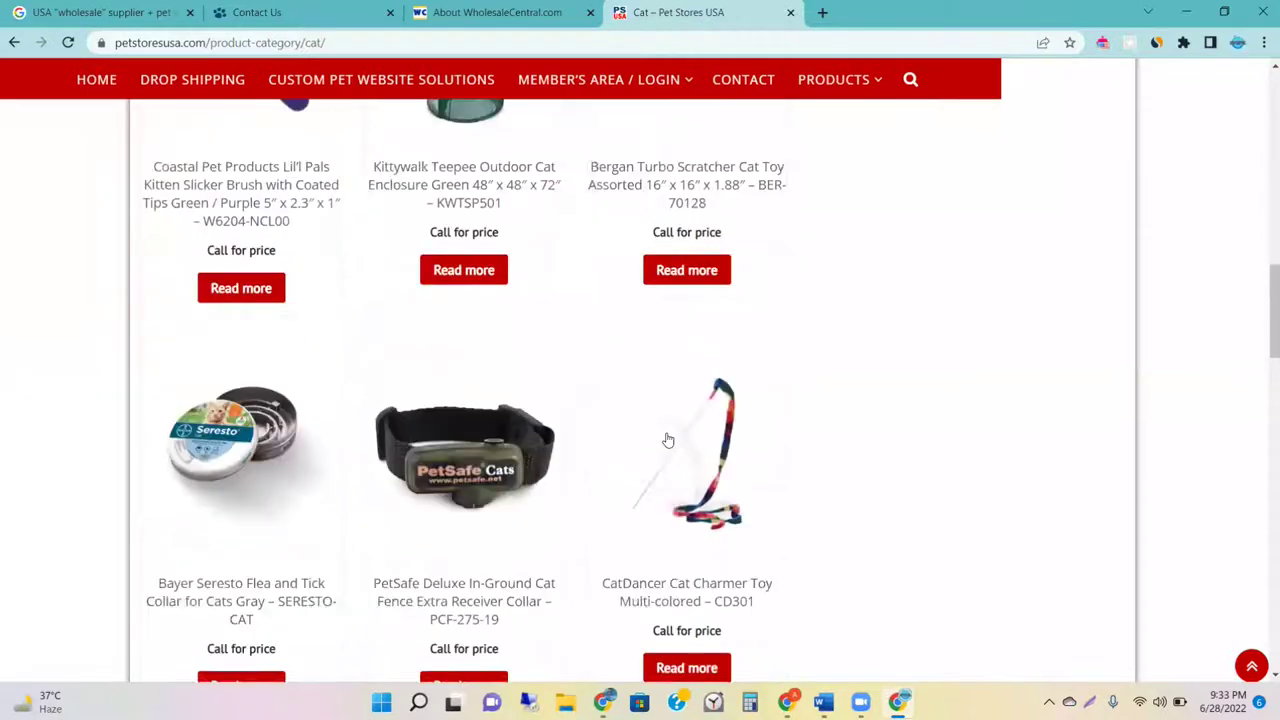
{"action": "scroll", "coordinate": [668, 440], "scroll_direction": "down", "scroll_amount": 5}
{"action": "scroll", "coordinate": [668, 439], "scroll_direction": "down", "scroll_amount": 10}
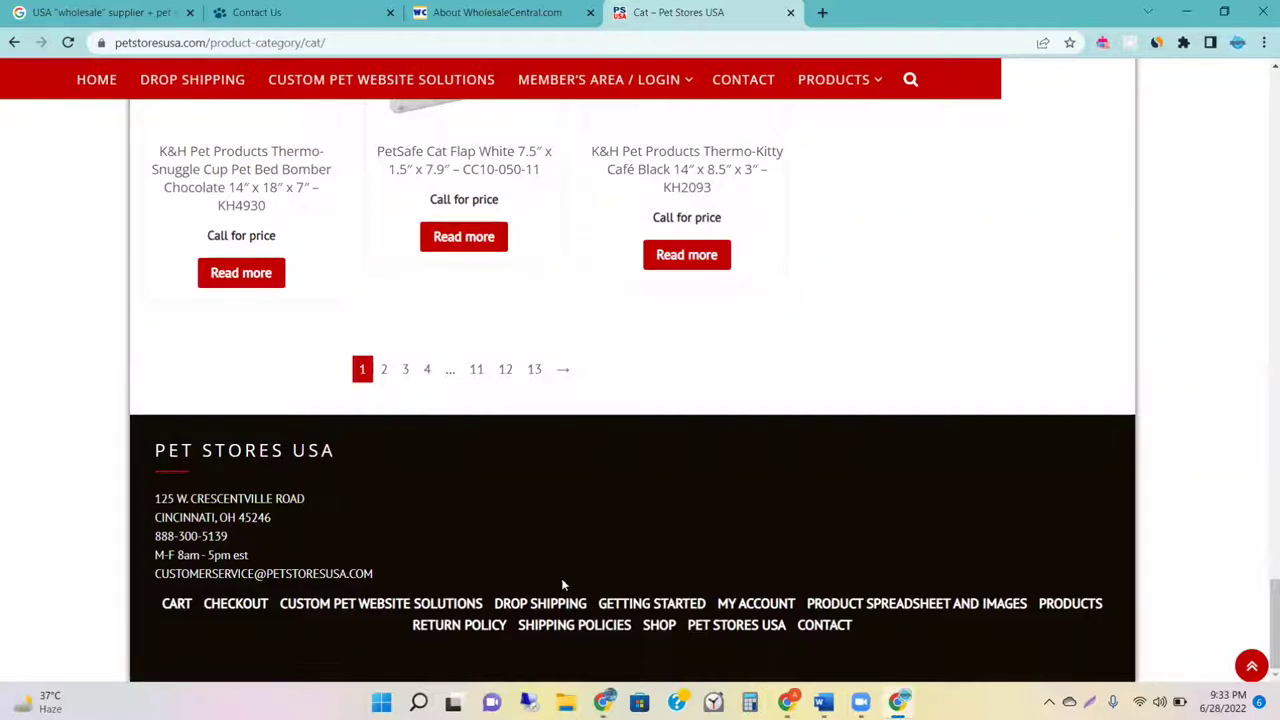
Step: Open Pet Stores USA's account page in a separate tab, and examine the fields of the supplier's contact form
{"action": "middle_click", "coordinate": [773, 604]}
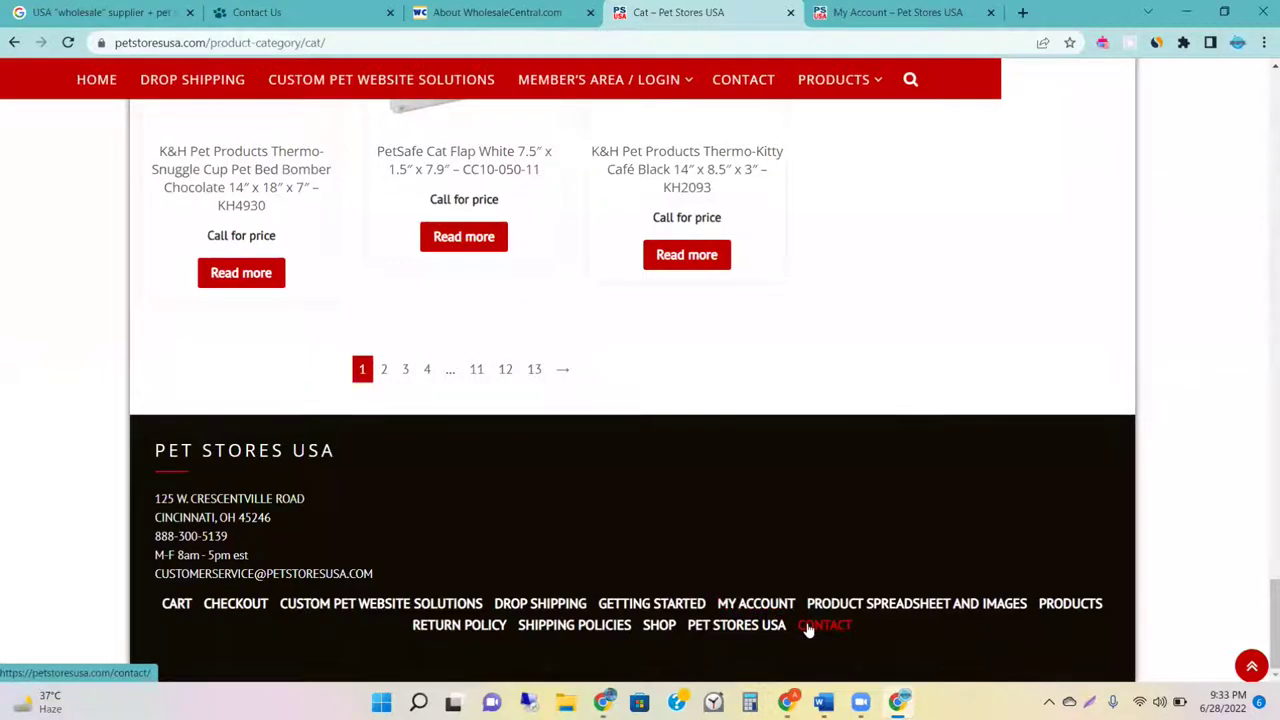
{"action": "left_click", "coordinate": [810, 627]}
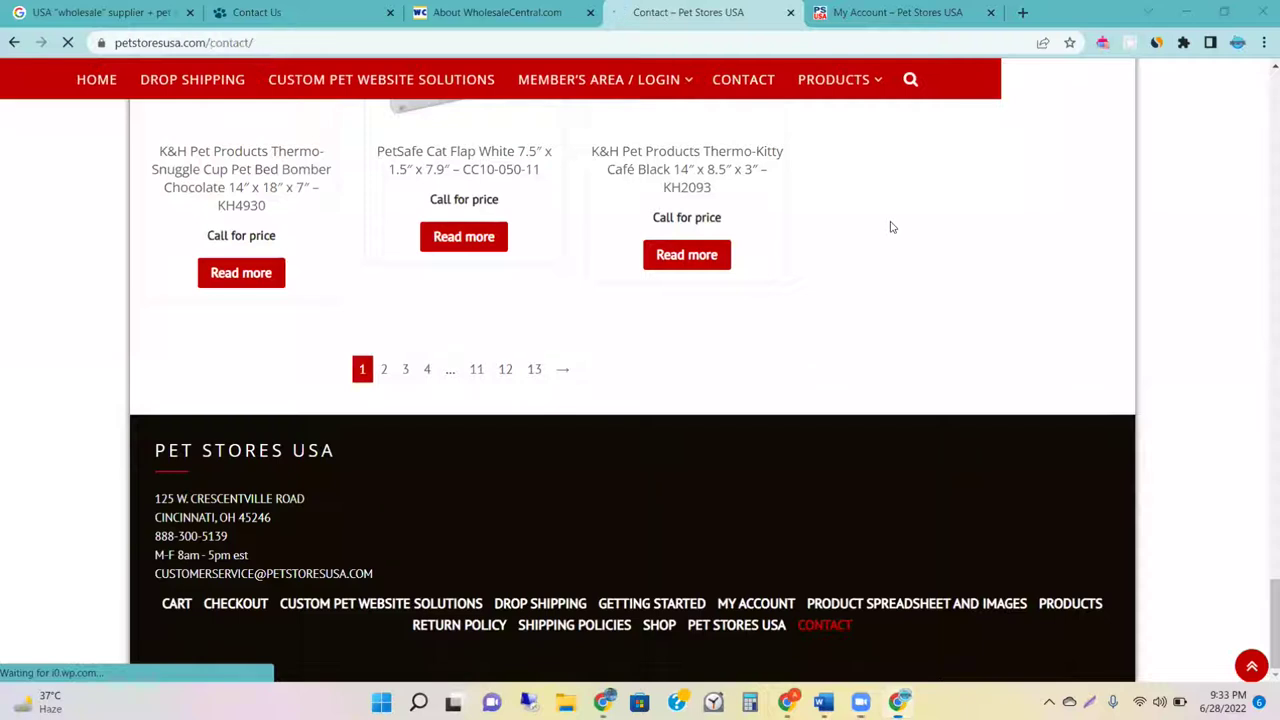
{"action": "scroll", "coordinate": [540, 315], "scroll_direction": "down", "scroll_amount": 2}
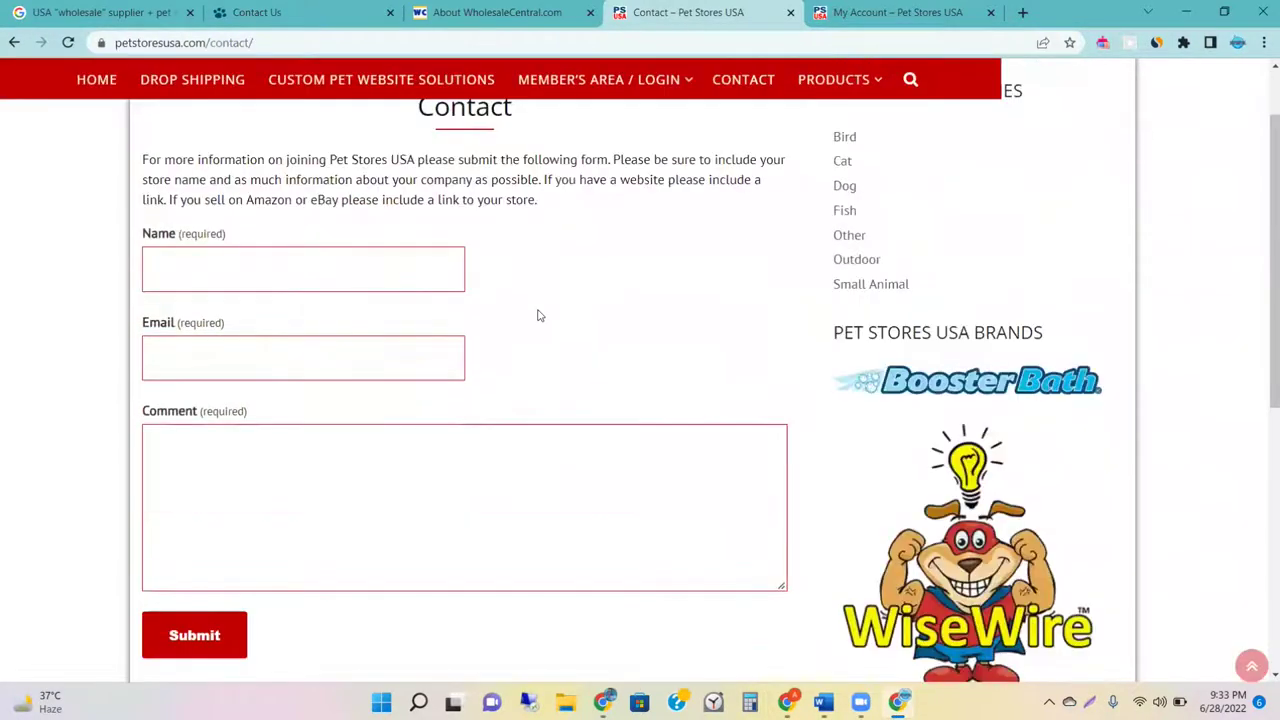
{"action": "left_click", "coordinate": [336, 216]}
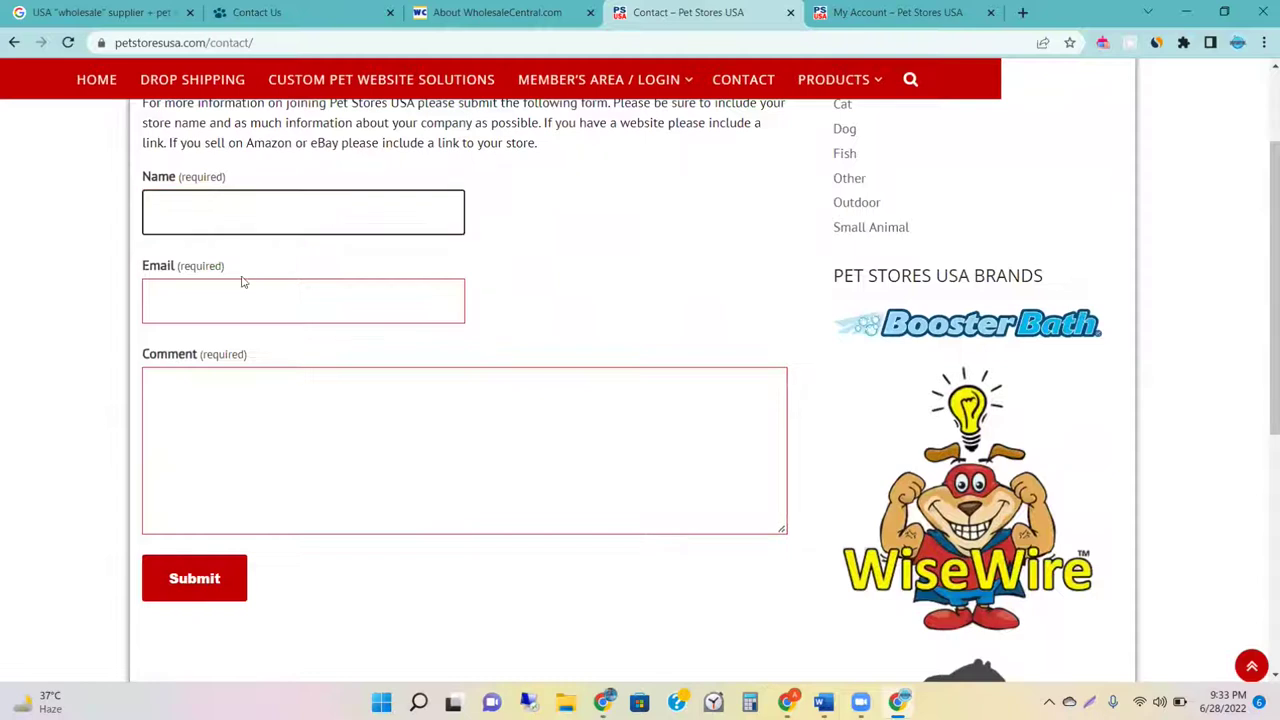
{"action": "scroll", "coordinate": [546, 340], "scroll_direction": "down", "scroll_amount": 5}
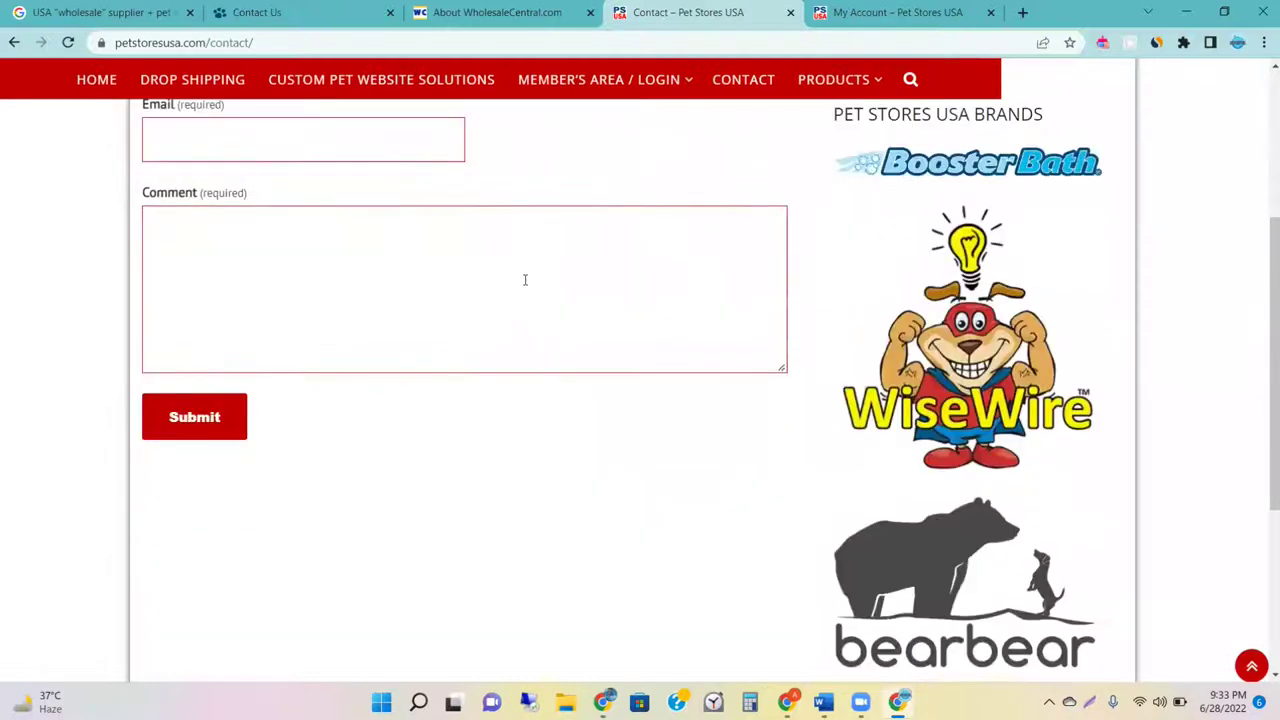
Step: View the Pet Stores USA account login page and check the customer service email in its footer
{"action": "left_click", "coordinate": [893, 12]}
{"action": "scroll", "coordinate": [600, 345], "scroll_direction": "down", "scroll_amount": 3}
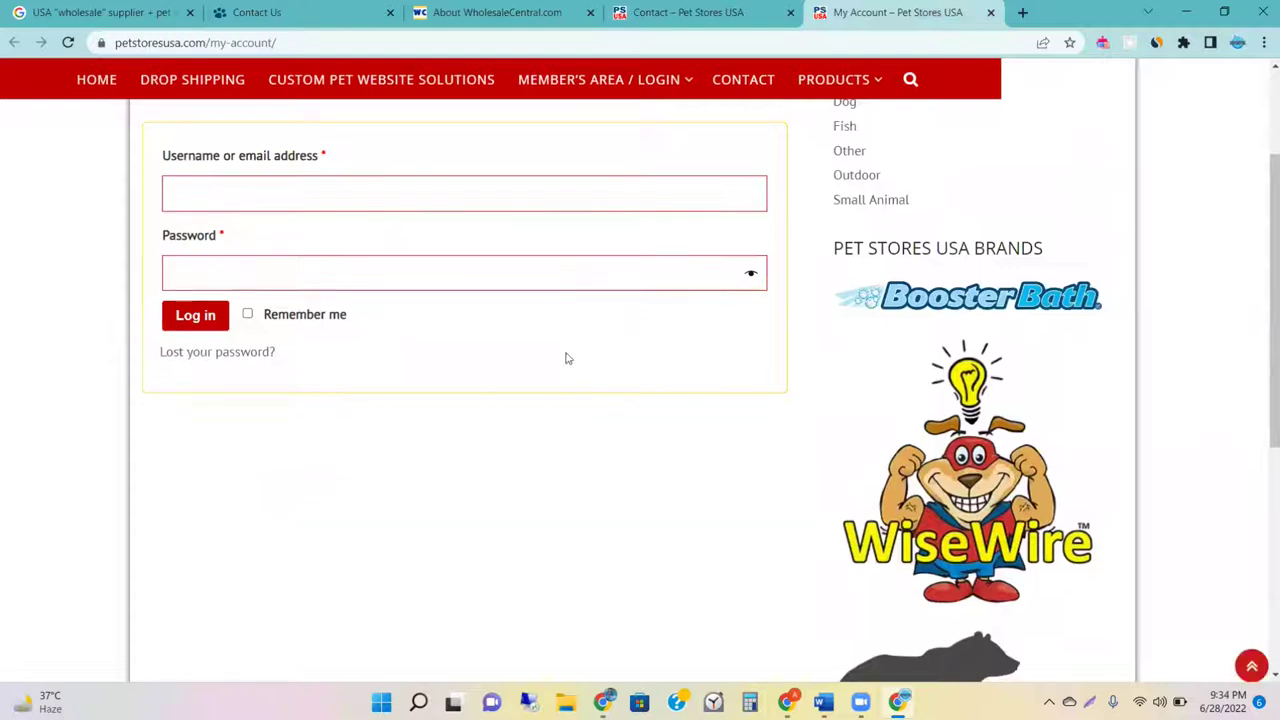
{"action": "scroll", "coordinate": [566, 358], "scroll_direction": "down", "scroll_amount": 3}
{"action": "scroll", "coordinate": [566, 358], "scroll_direction": "down", "scroll_amount": 2}
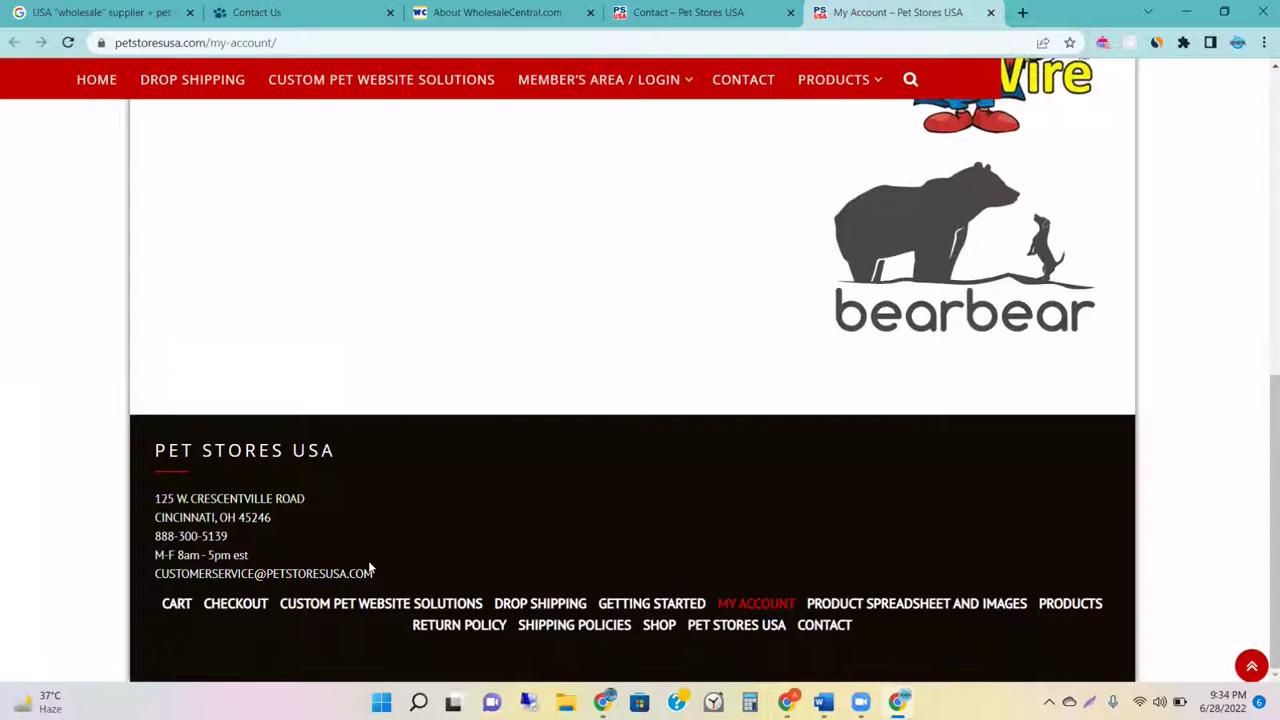
{"action": "left_click_drag", "start_coordinate": [388, 572], "coordinate": [240, 596]}
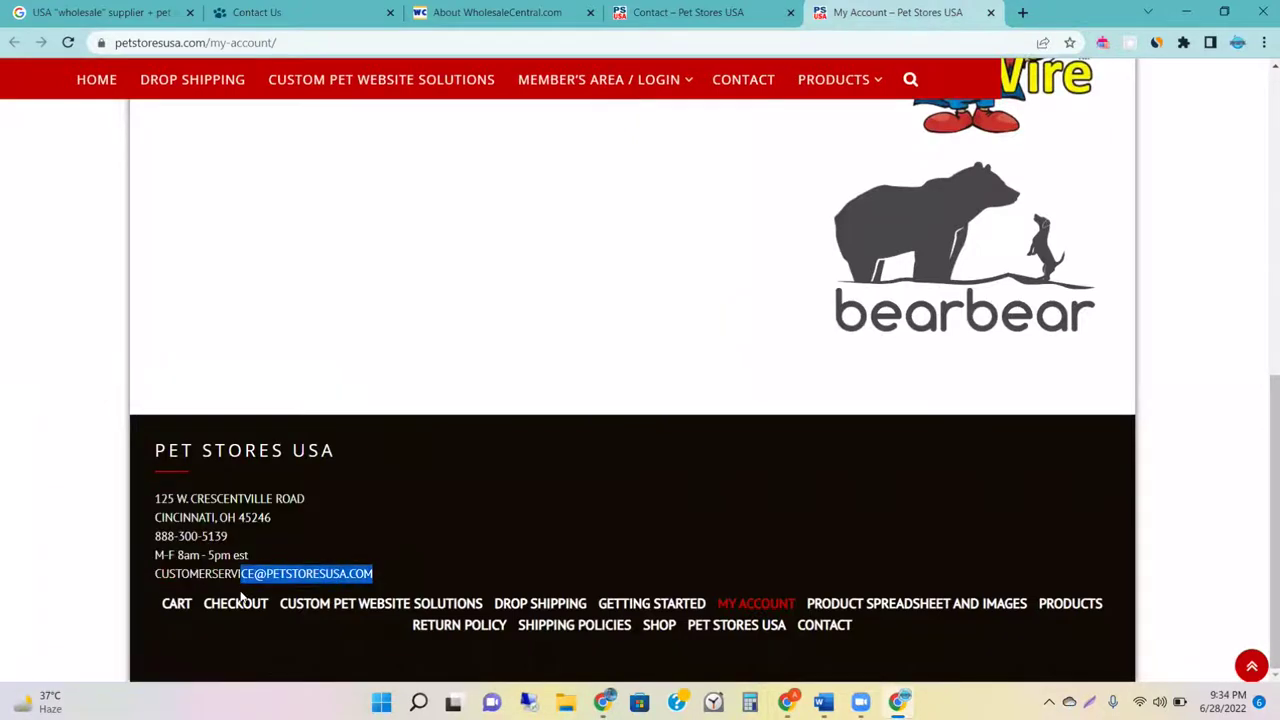
{"action": "left_click", "coordinate": [240, 658]}
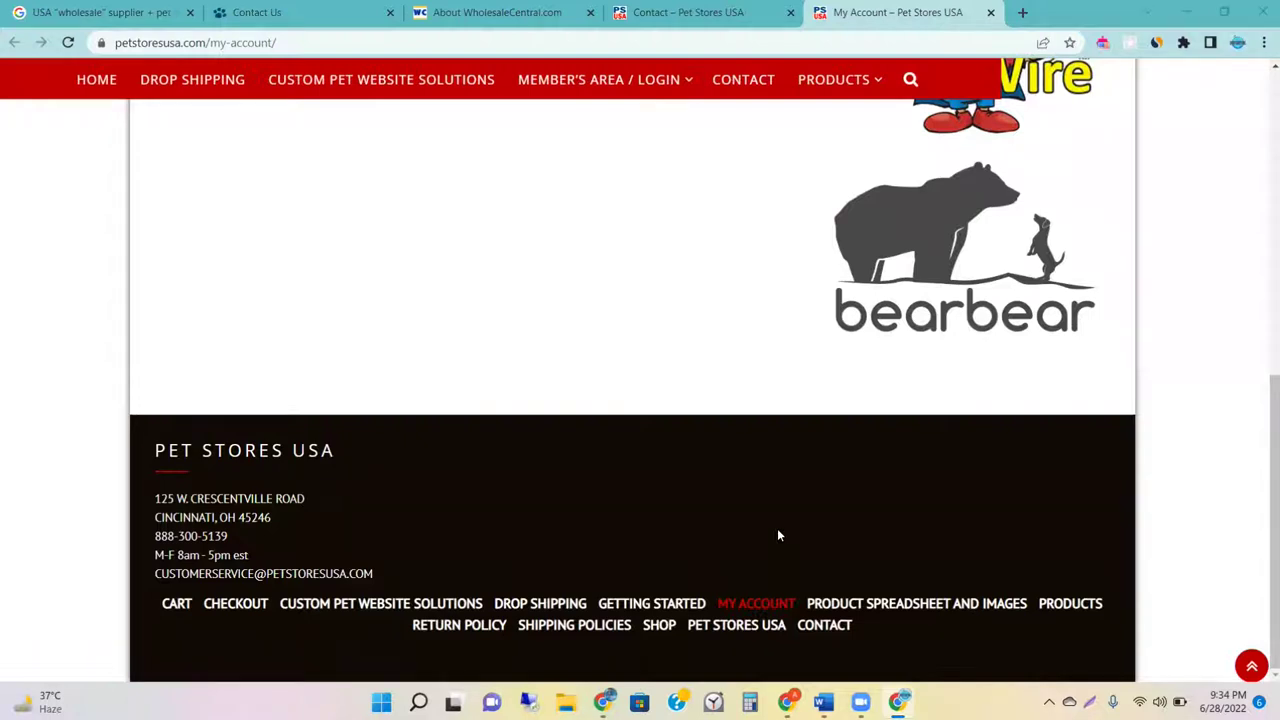
Step: Return to the Google search results for pet wholesale suppliers and open the Omega Paw USA Distributors result in a separate tab
{"action": "left_click", "coordinate": [110, 12]}
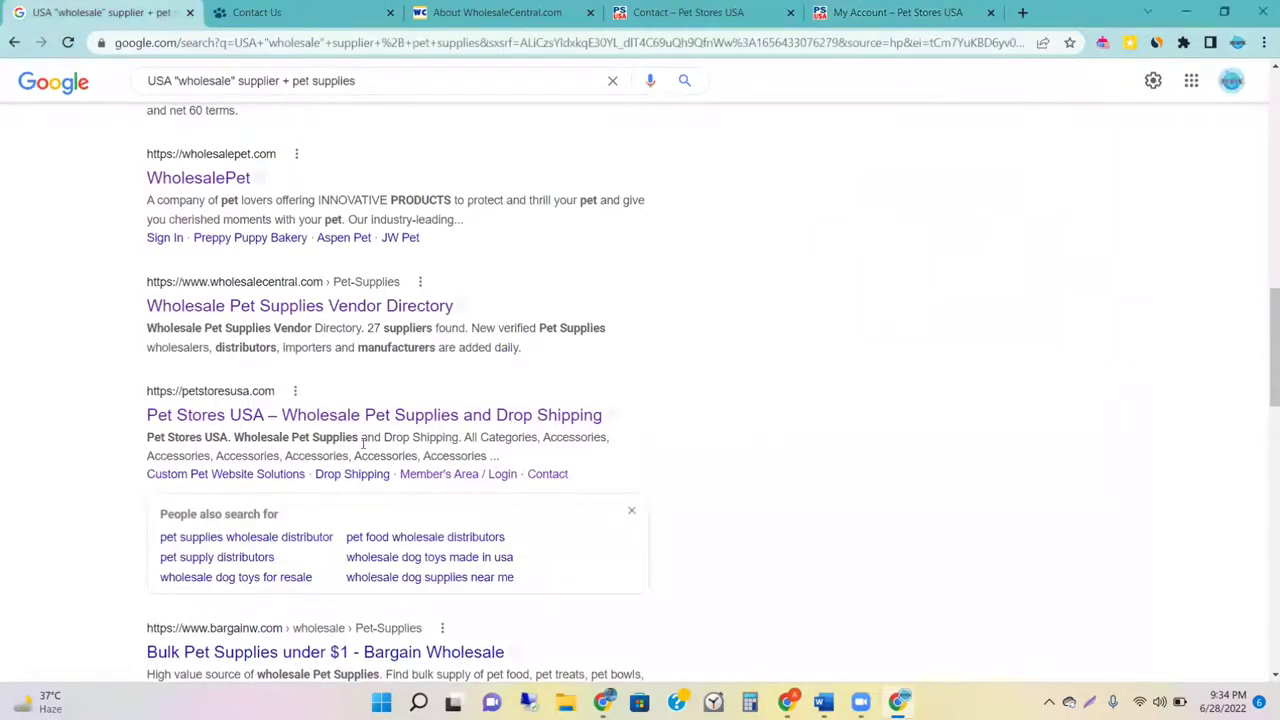
{"action": "scroll", "coordinate": [362, 441], "scroll_direction": "down", "scroll_amount": 3}
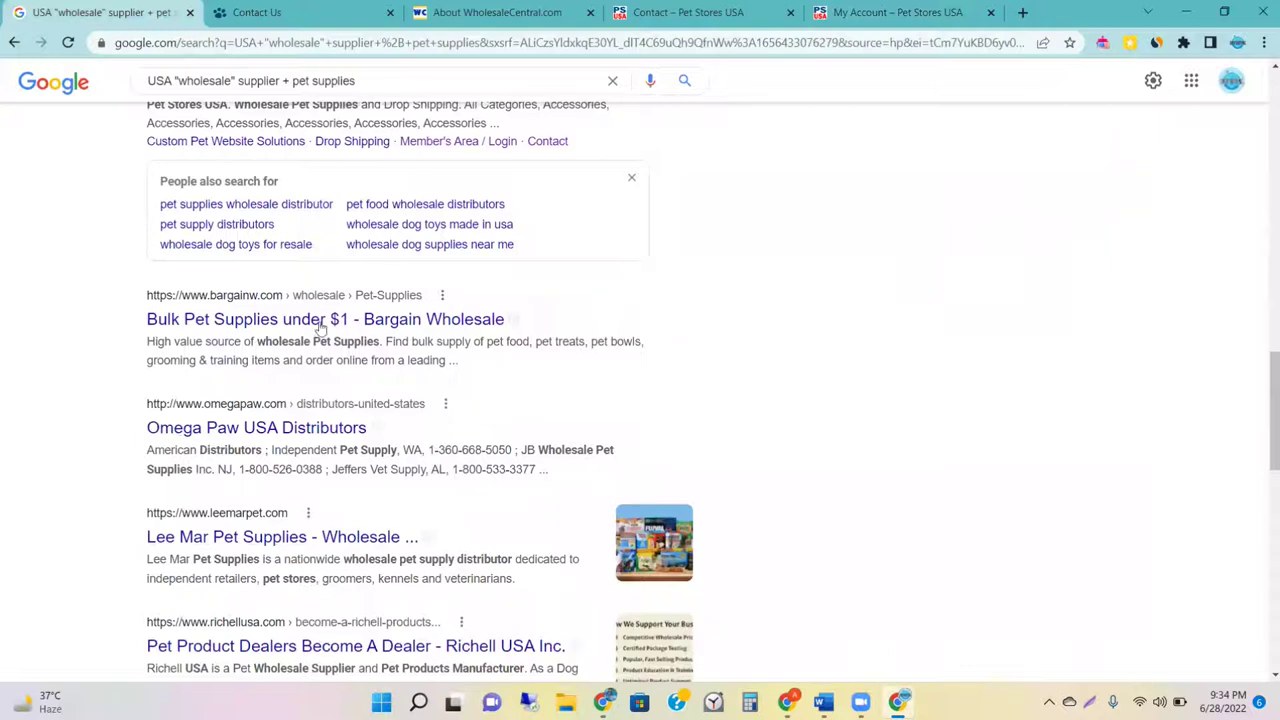
{"action": "scroll", "coordinate": [320, 335], "scroll_direction": "down", "scroll_amount": 1}
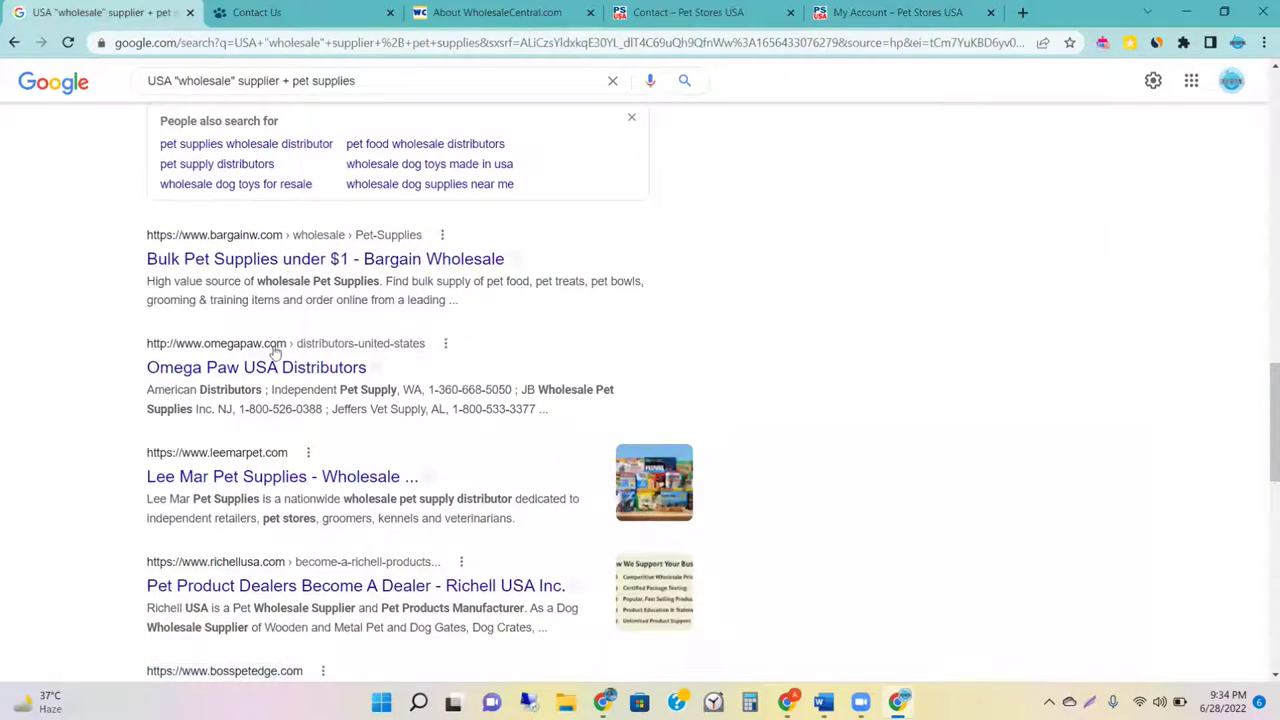
{"action": "scroll", "coordinate": [263, 389], "scroll_direction": "down", "scroll_amount": 1}
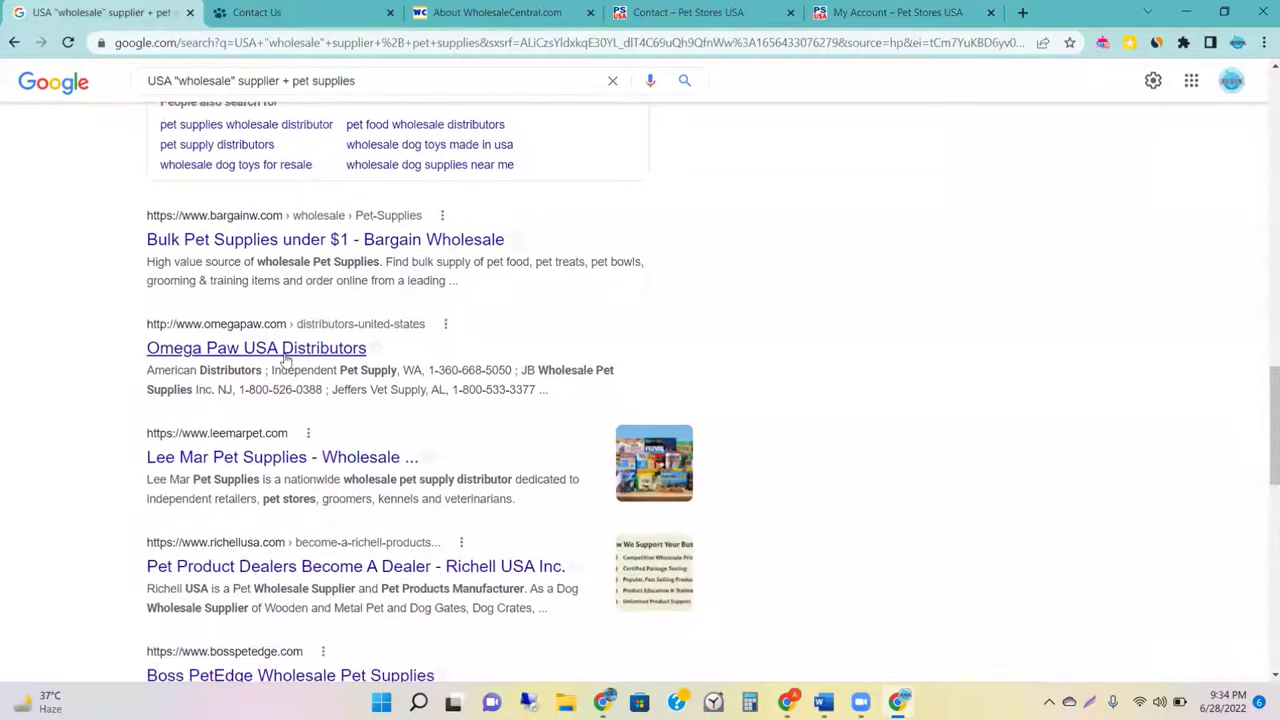
{"action": "middle_click", "coordinate": [288, 352]}
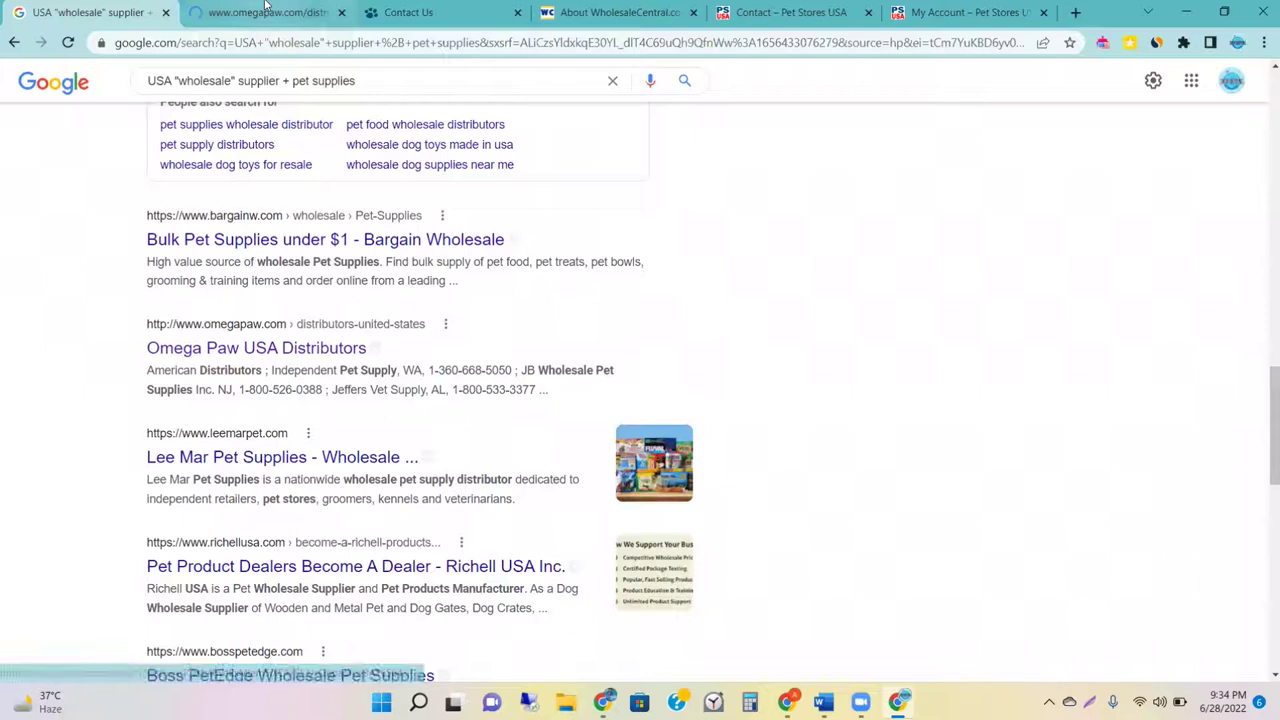
{"action": "left_click", "coordinate": [250, 12]}
Step: Examine Omega Paw's American Distributors table for distributor names, locations, phone numbers and websites
{"action": "scroll", "coordinate": [390, 430], "scroll_direction": "down", "scroll_amount": 3}
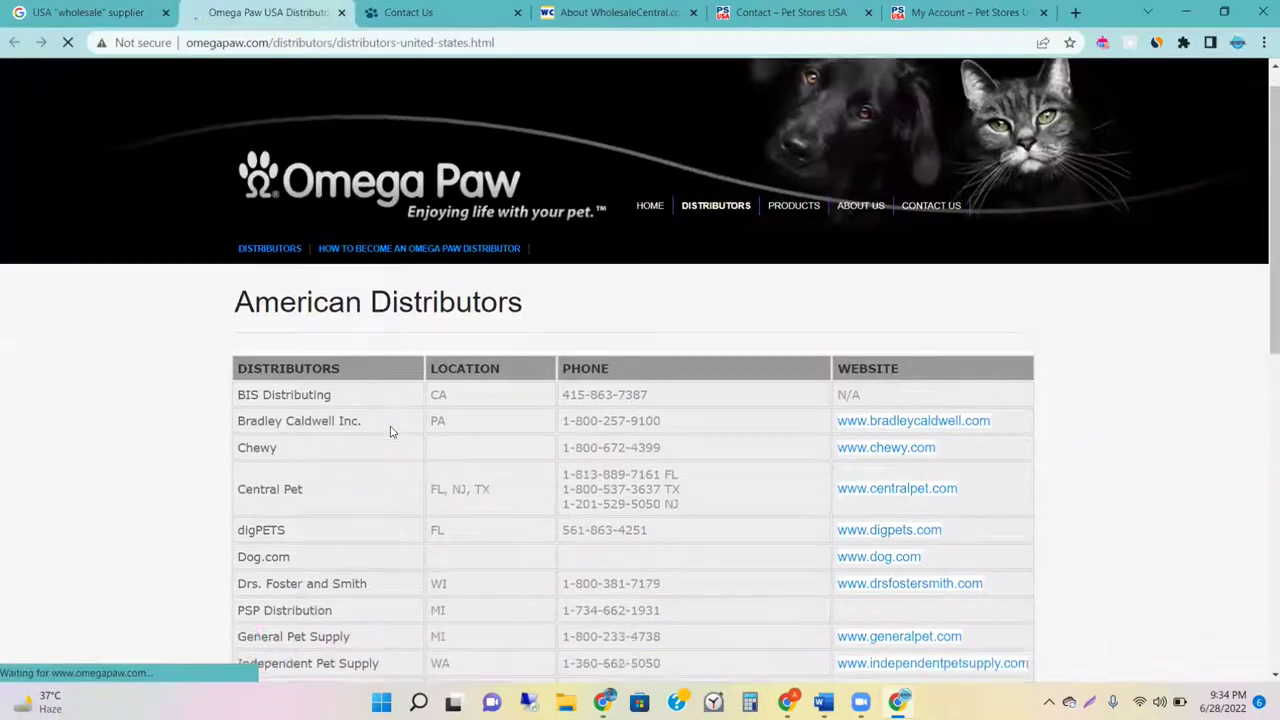
{"action": "scroll", "coordinate": [390, 430], "scroll_direction": "up", "scroll_amount": 1}
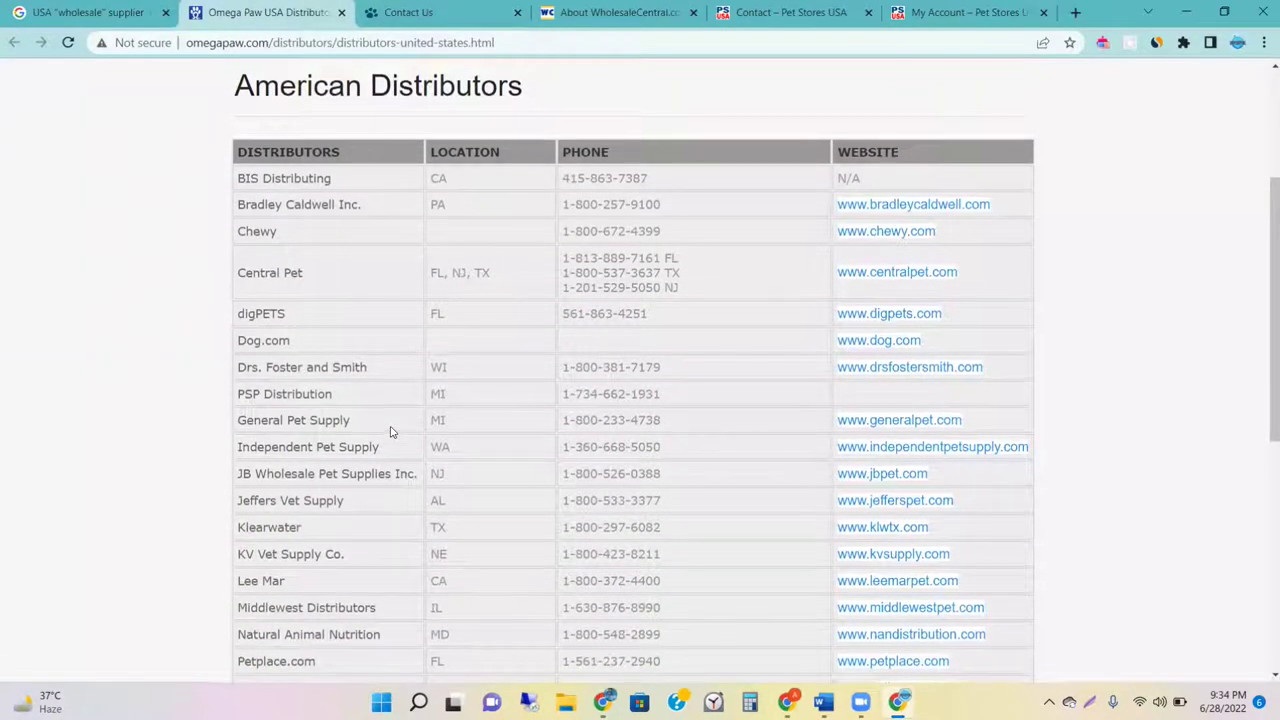
{"action": "scroll", "coordinate": [390, 430], "scroll_direction": "up", "scroll_amount": 1}
{"action": "scroll", "coordinate": [390, 430], "scroll_direction": "down", "scroll_amount": 5}
{"action": "scroll", "coordinate": [391, 432], "scroll_direction": "up", "scroll_amount": 5}
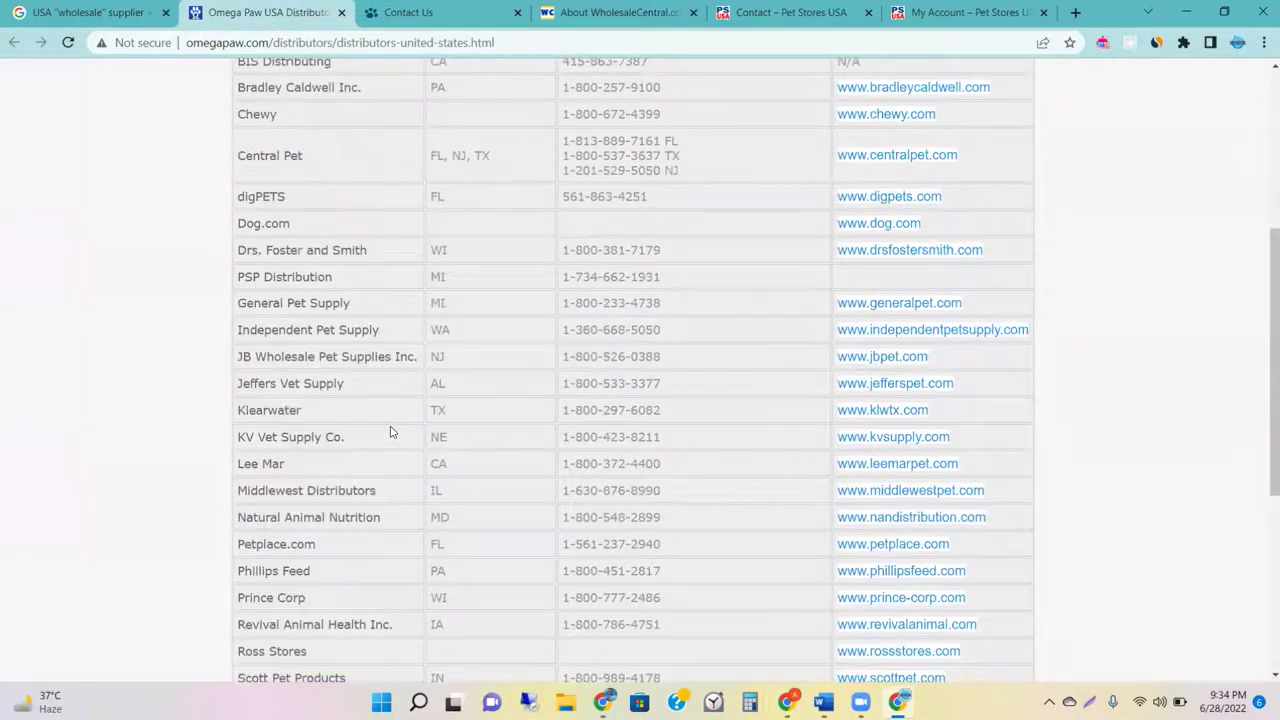
{"action": "scroll", "coordinate": [320, 430], "scroll_direction": "down", "scroll_amount": 3}
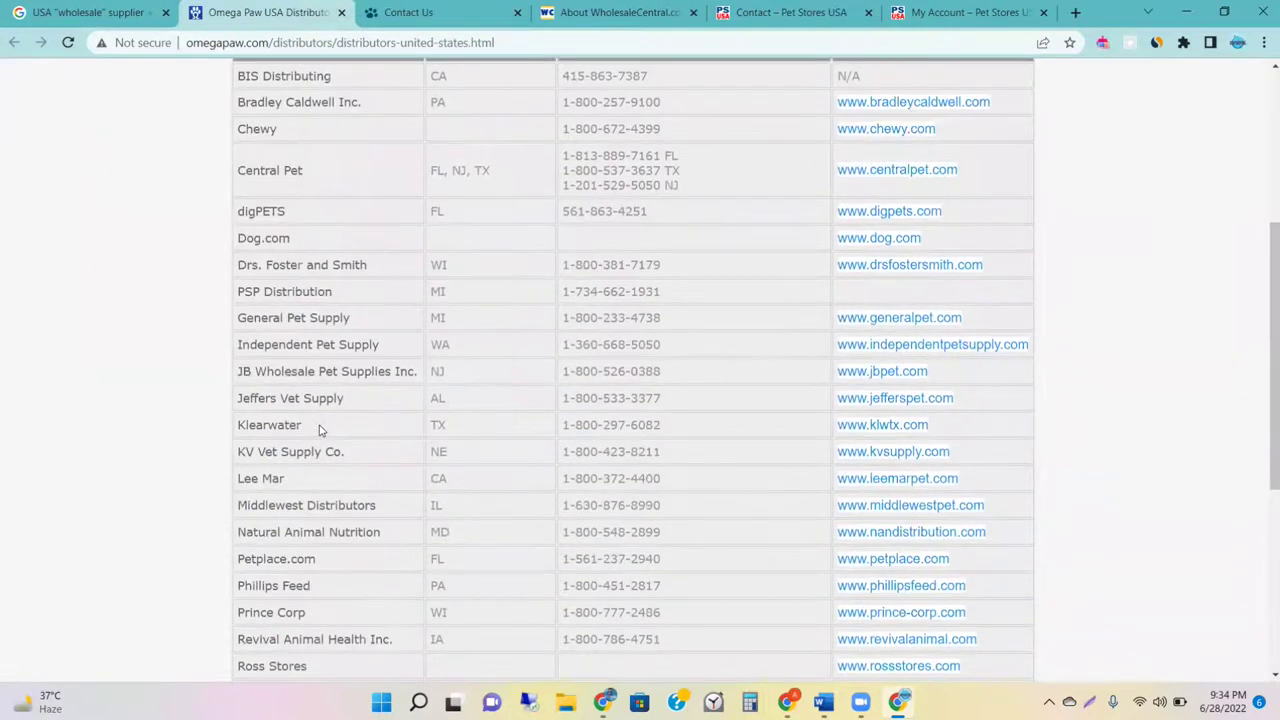
{"action": "scroll", "coordinate": [318, 429], "scroll_direction": "up", "scroll_amount": 1}
{"action": "scroll", "coordinate": [304, 228], "scroll_direction": "up", "scroll_amount": 2}
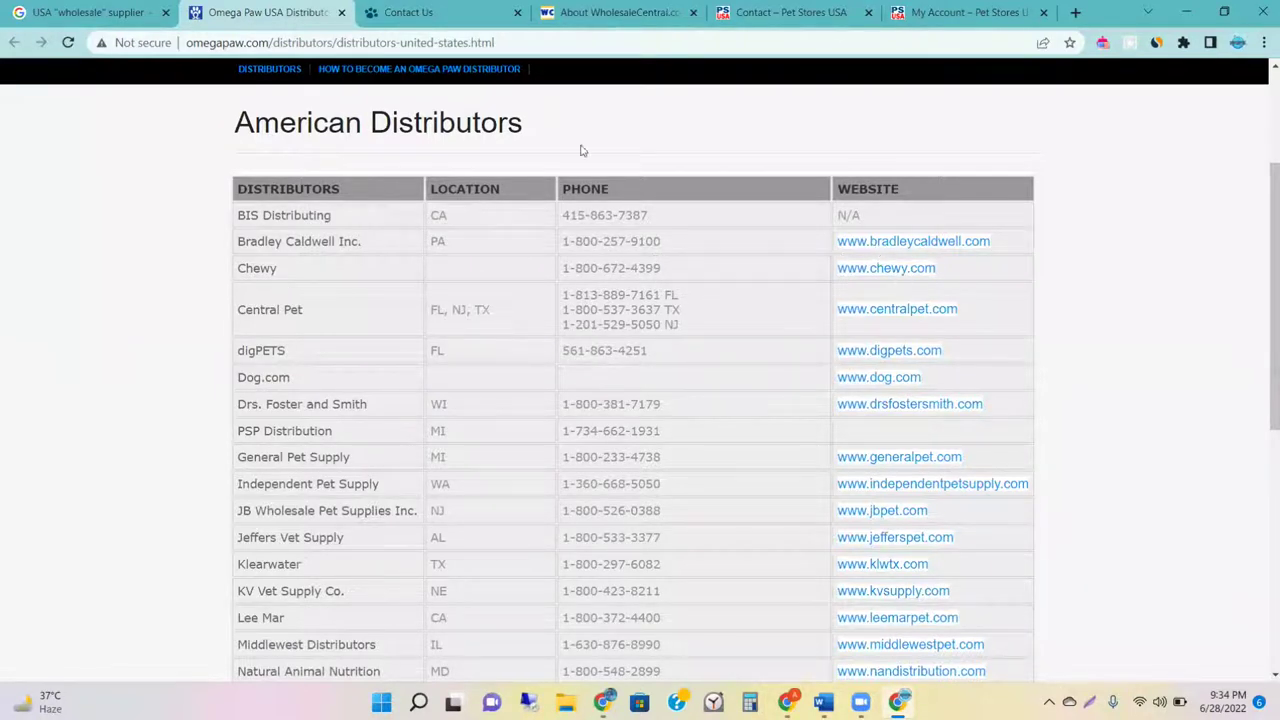
Step: Go back to the Google results and open the Lee Mar Pet Supplies result in a separate tab
{"action": "left_click", "coordinate": [90, 12]}
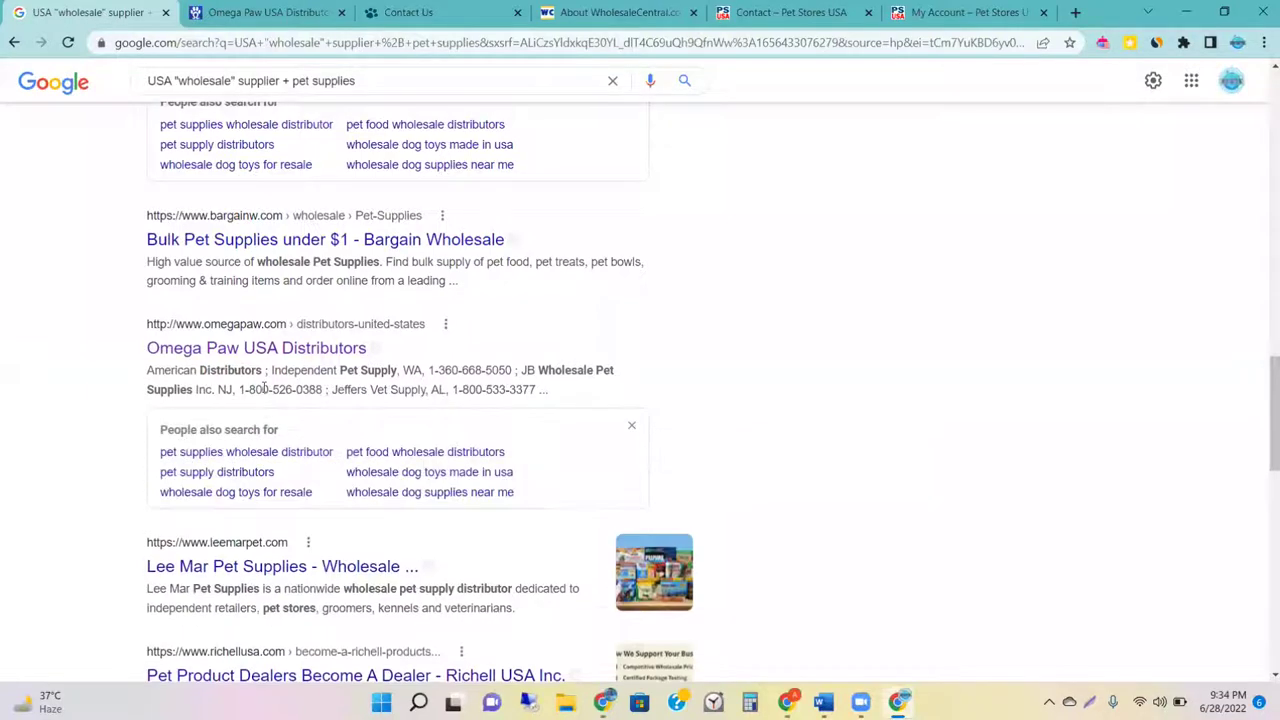
{"action": "left_click", "coordinate": [316, 8]}
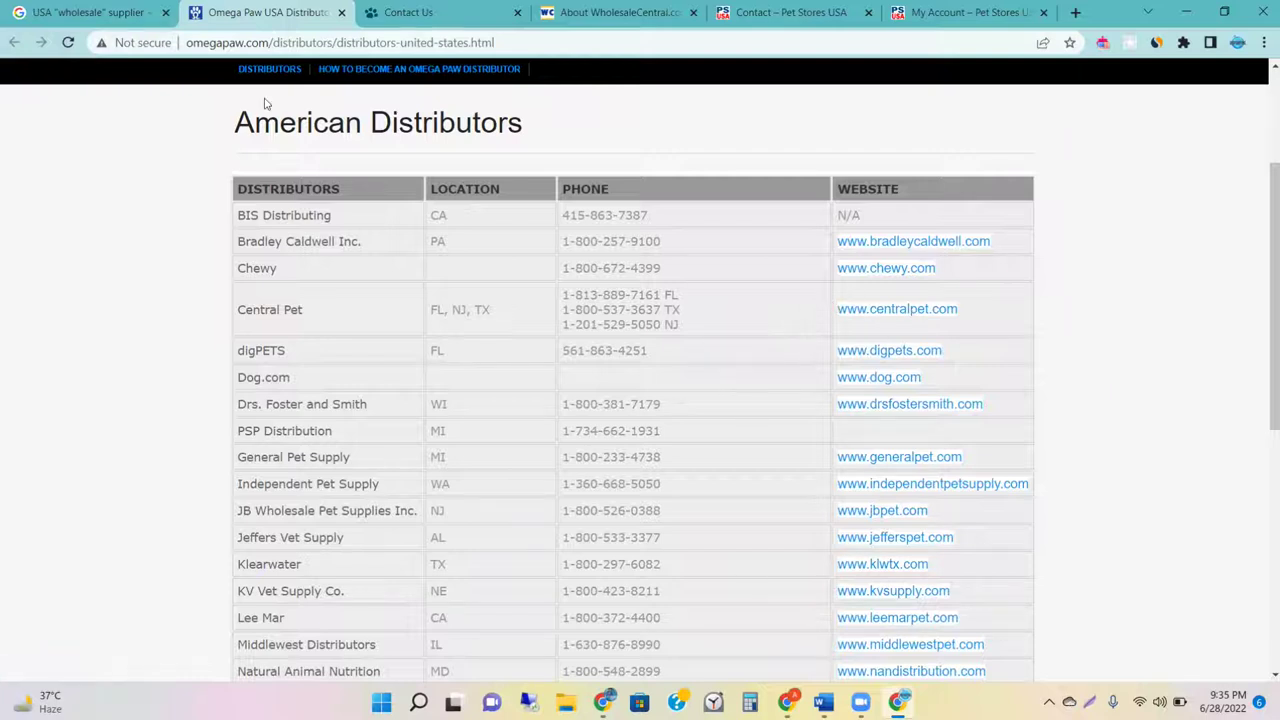
{"action": "left_click", "coordinate": [19, 8]}
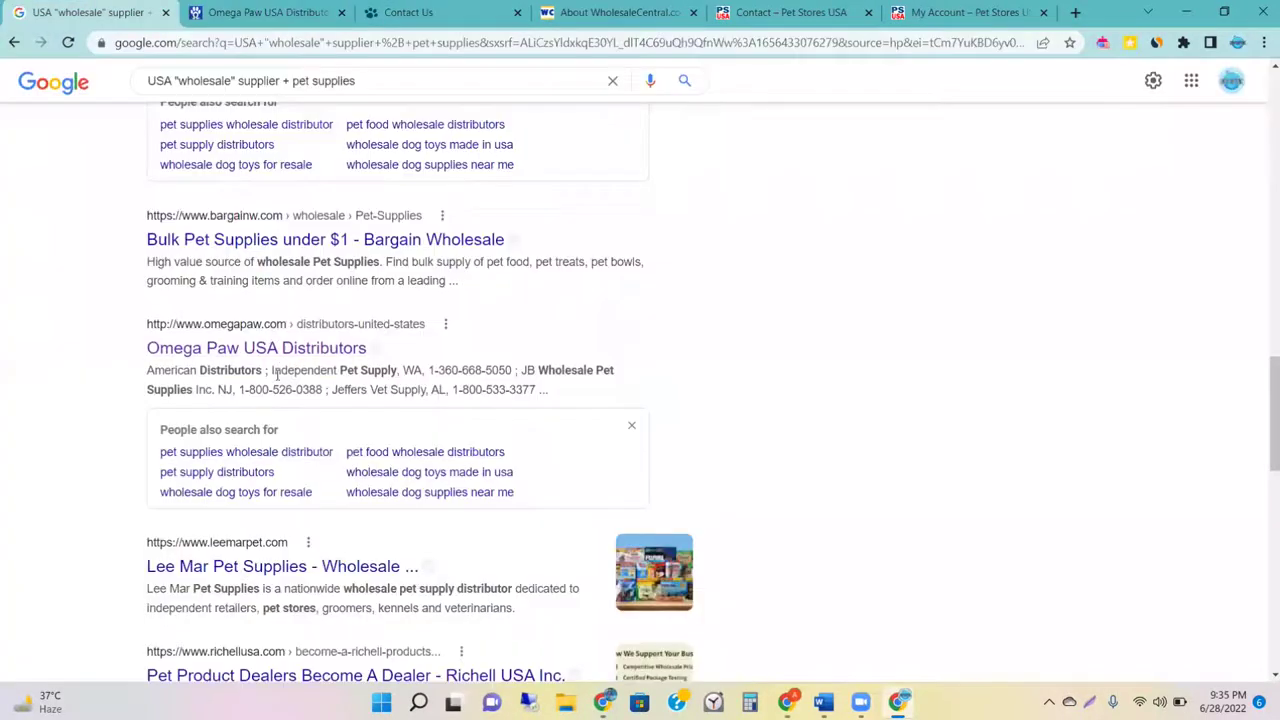
{"action": "scroll", "coordinate": [277, 373], "scroll_direction": "down", "scroll_amount": 2}
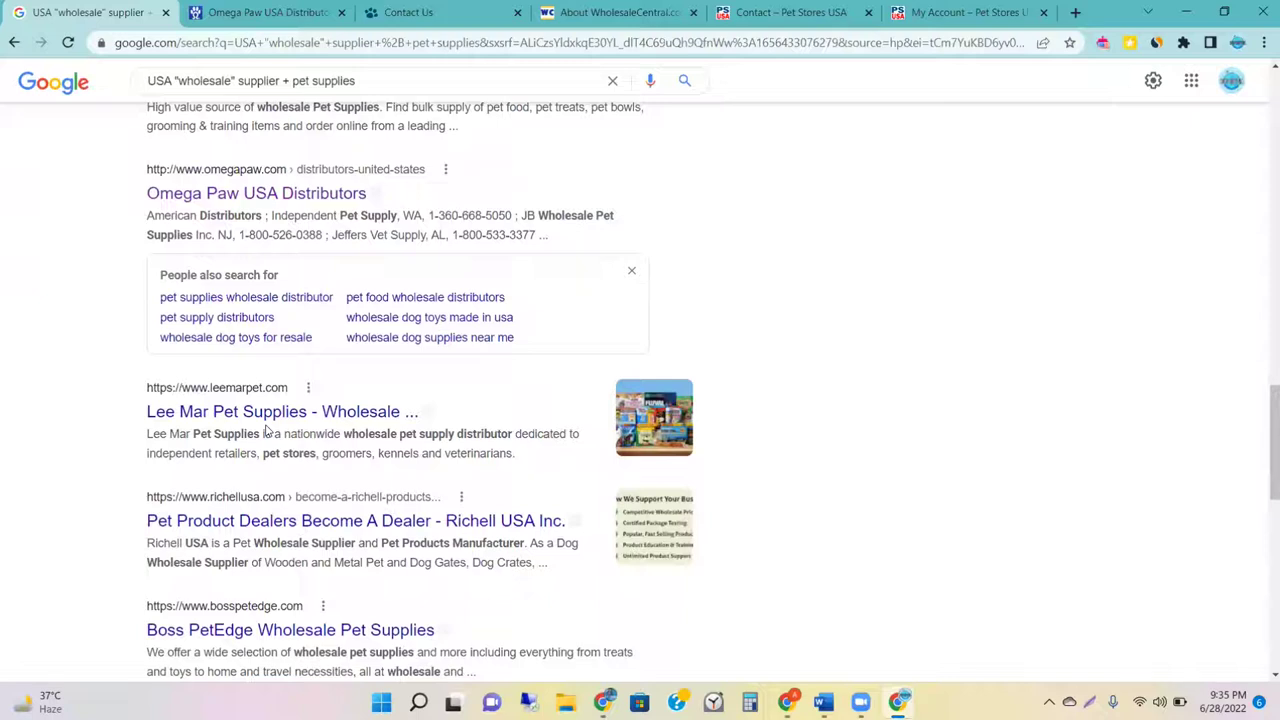
{"action": "scroll", "coordinate": [270, 420], "scroll_direction": "down", "scroll_amount": 1}
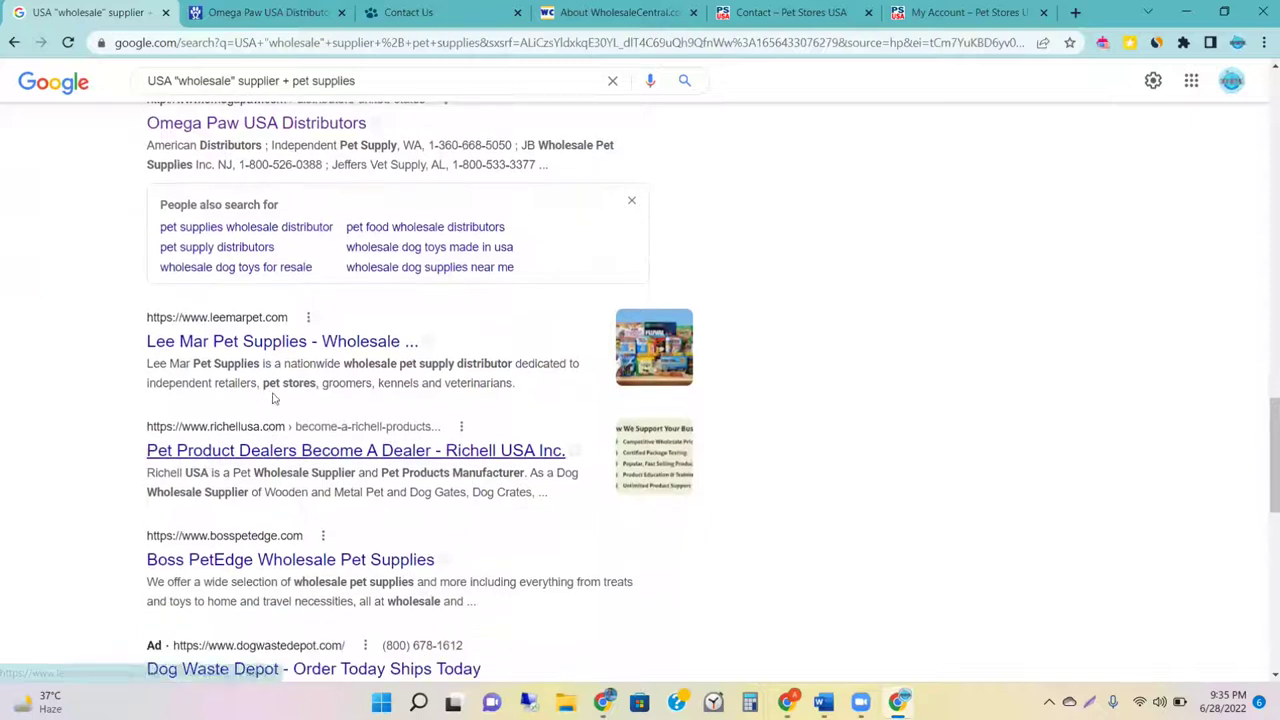
{"action": "middle_click", "coordinate": [300, 344]}
{"action": "left_click", "coordinate": [343, 8]}
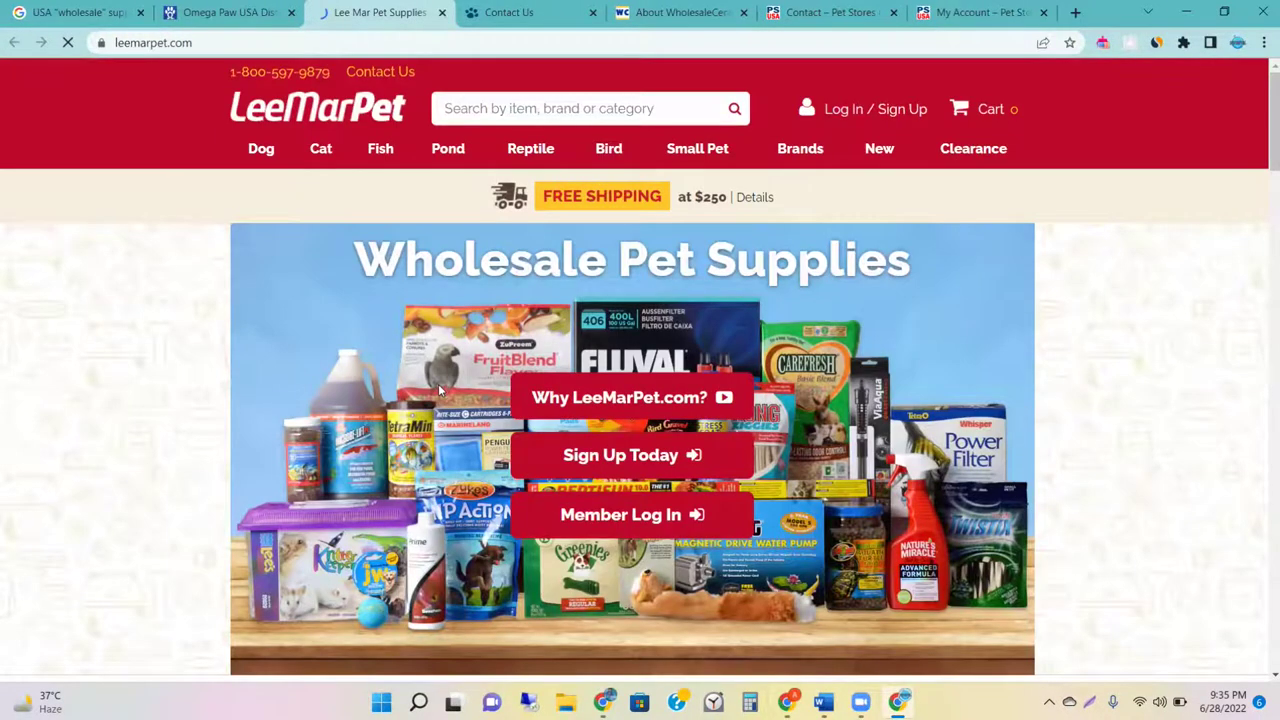
Step: Review the LeeMarPet homepage from its sign-up options and ordering information to the contact details in the footer
{"action": "scroll", "coordinate": [438, 384], "scroll_direction": "down", "scroll_amount": 15}
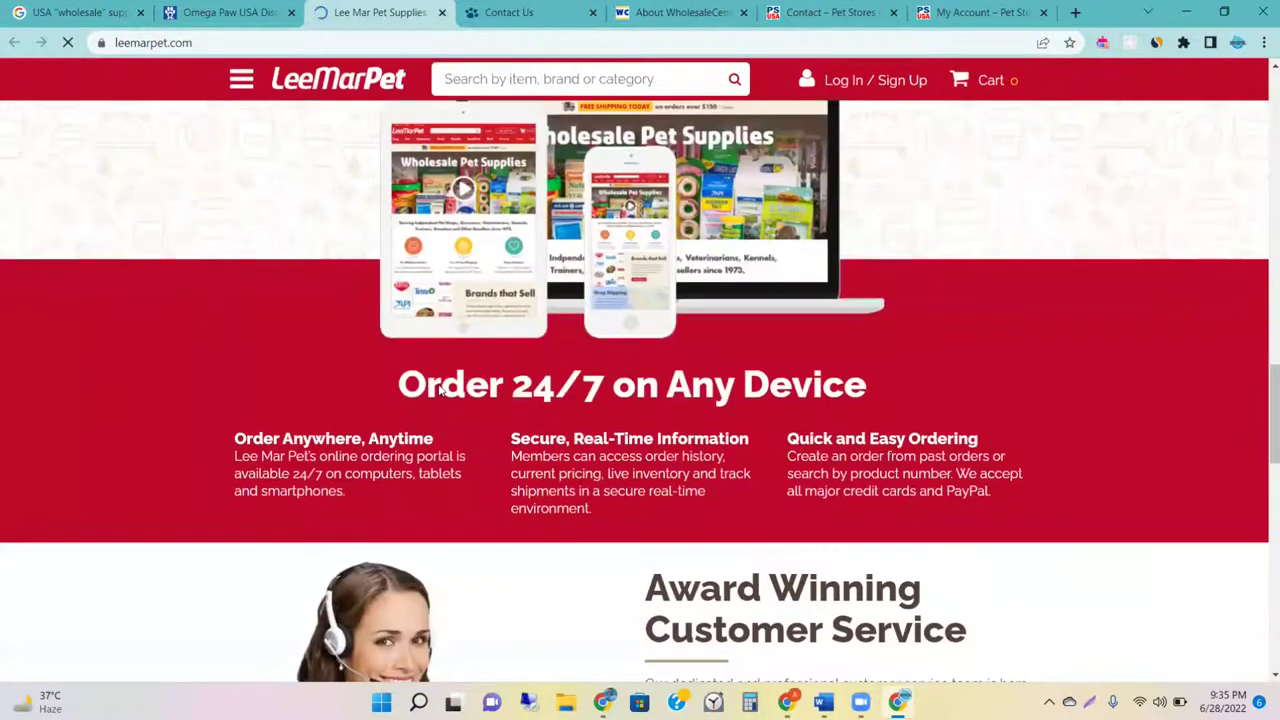
{"action": "scroll", "coordinate": [438, 390], "scroll_direction": "down", "scroll_amount": 5}
{"action": "scroll", "coordinate": [440, 390], "scroll_direction": "up", "scroll_amount": 2}
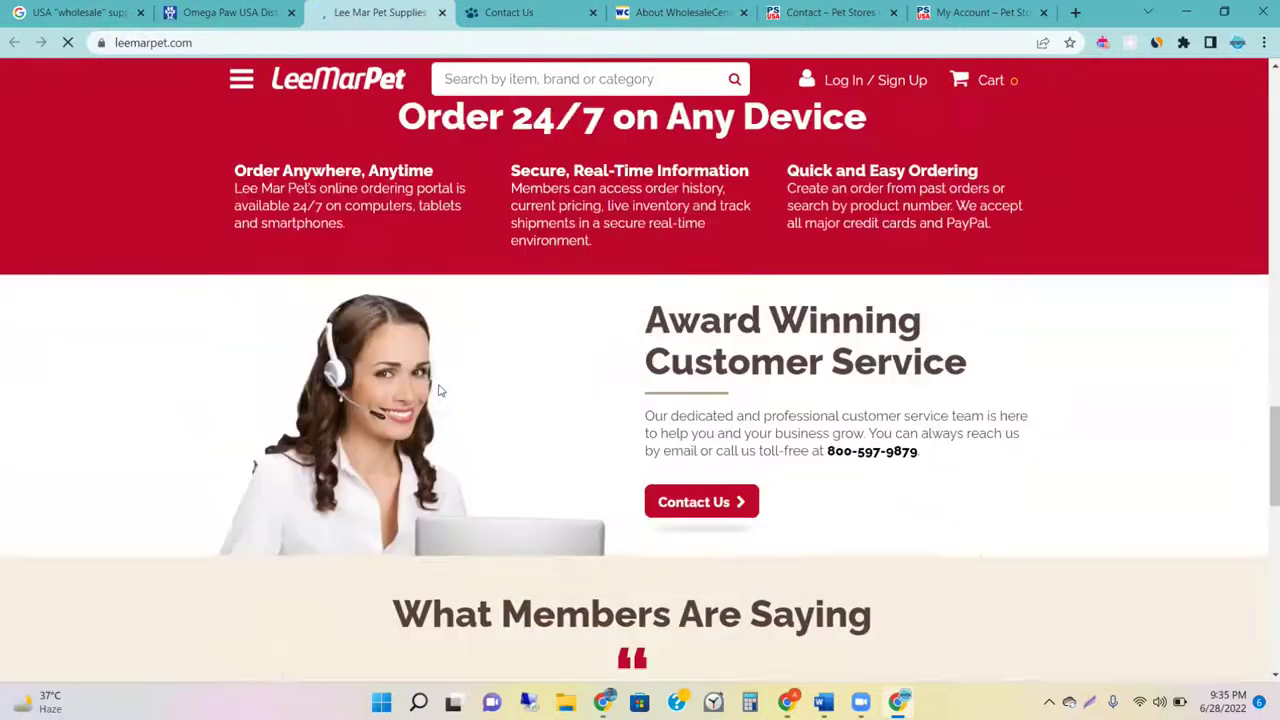
{"action": "scroll", "coordinate": [440, 390], "scroll_direction": "up", "scroll_amount": 18}
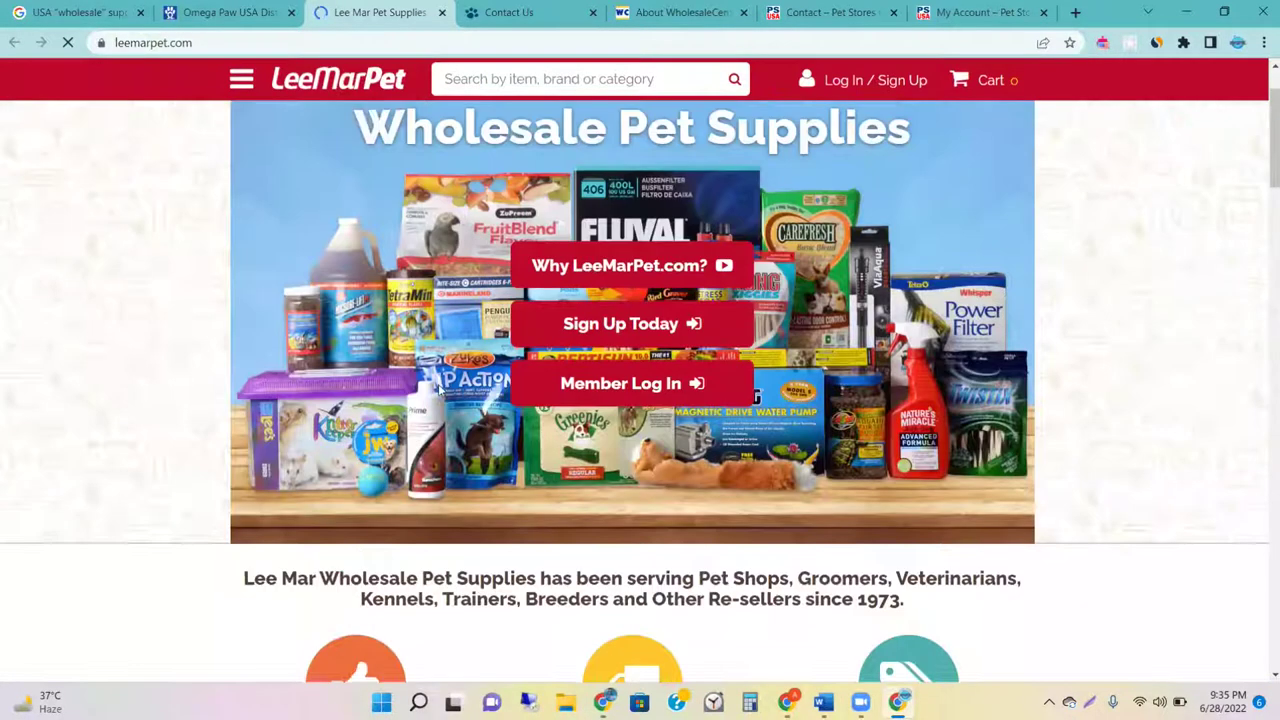
{"action": "scroll", "coordinate": [438, 390], "scroll_direction": "up", "scroll_amount": 2}
{"action": "scroll", "coordinate": [459, 409], "scroll_direction": "down", "scroll_amount": 1}
{"action": "scroll", "coordinate": [459, 409], "scroll_direction": "up", "scroll_amount": 1}
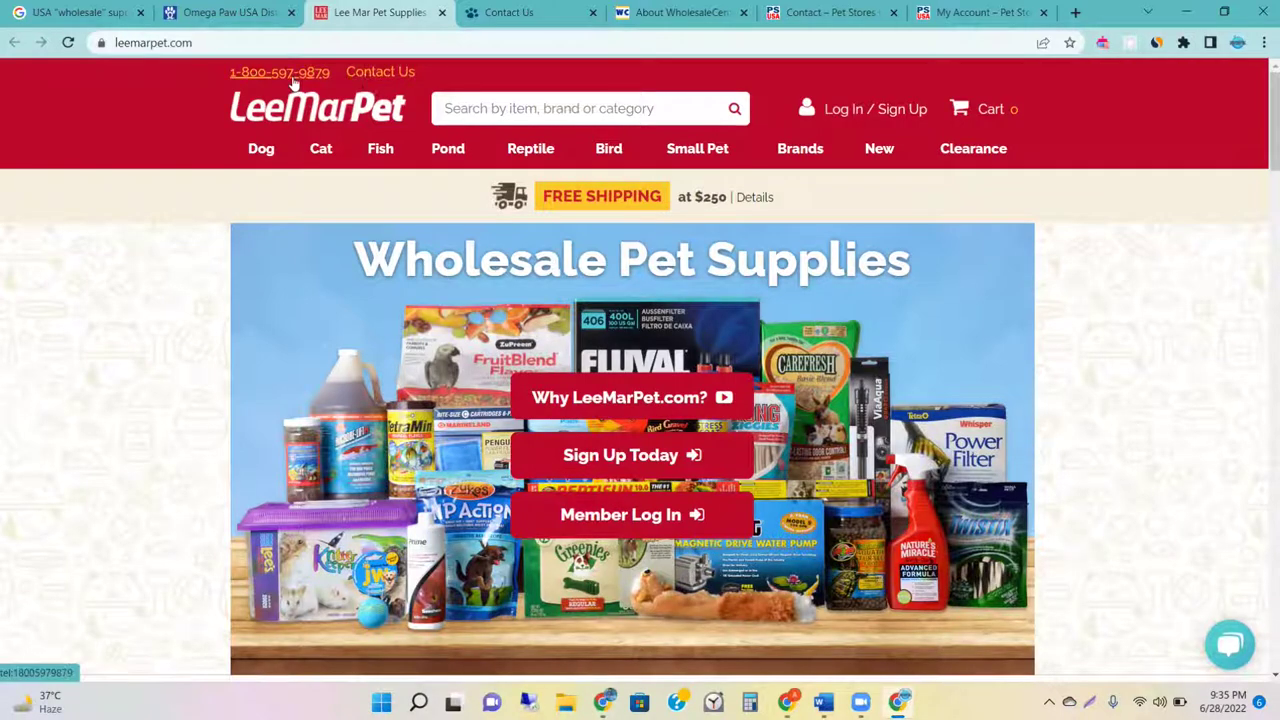
{"action": "scroll", "coordinate": [397, 310], "scroll_direction": "down", "scroll_amount": 10}
{"action": "scroll", "coordinate": [293, 443], "scroll_direction": "down", "scroll_amount": 15}
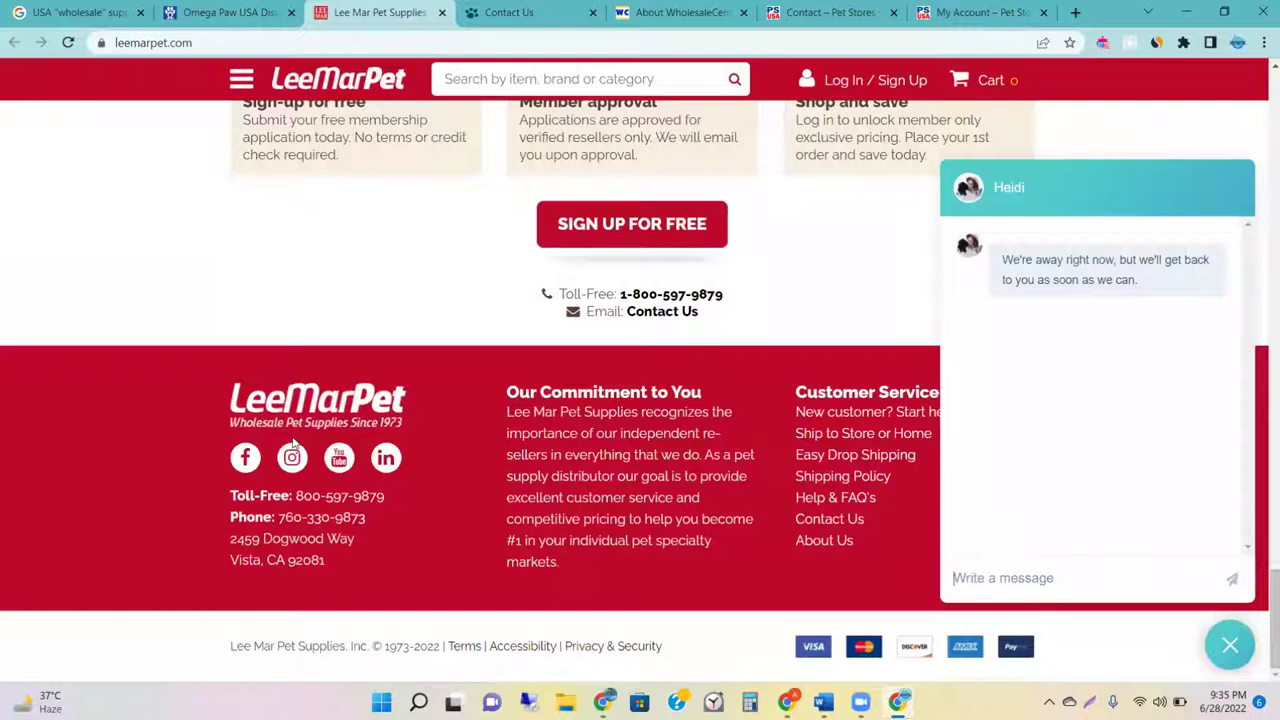
Step: Open LeeMarPet's Contact Us page and check its phone, customer service email and product submission address
{"action": "left_click", "coordinate": [664, 313]}
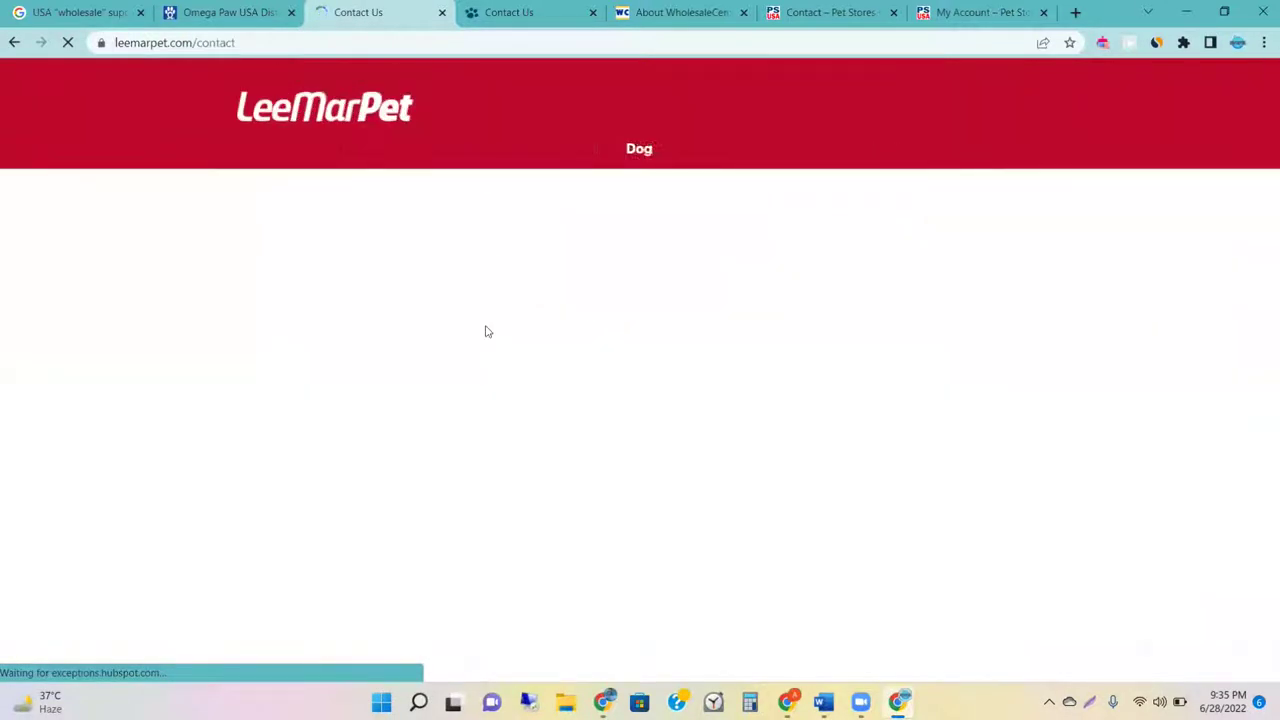
{"action": "scroll", "coordinate": [543, 414], "scroll_direction": "down", "scroll_amount": 1}
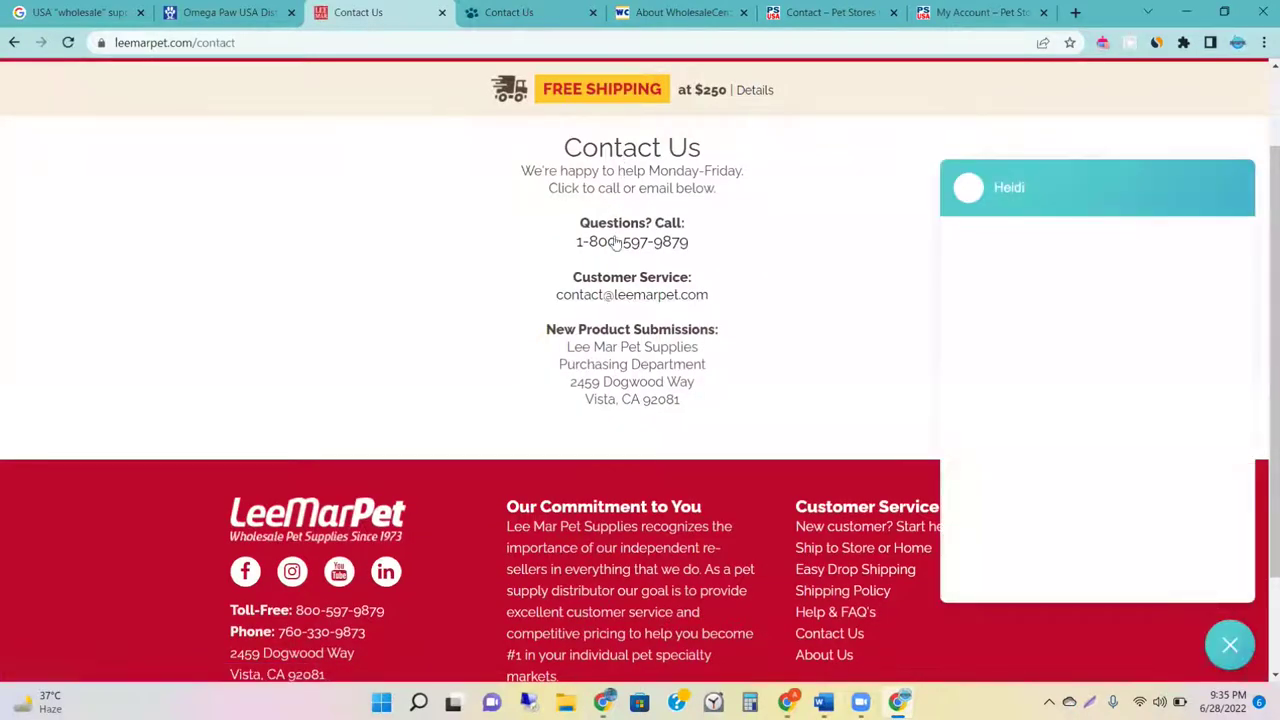
{"action": "scroll", "coordinate": [657, 385], "scroll_direction": "down", "scroll_amount": 1}
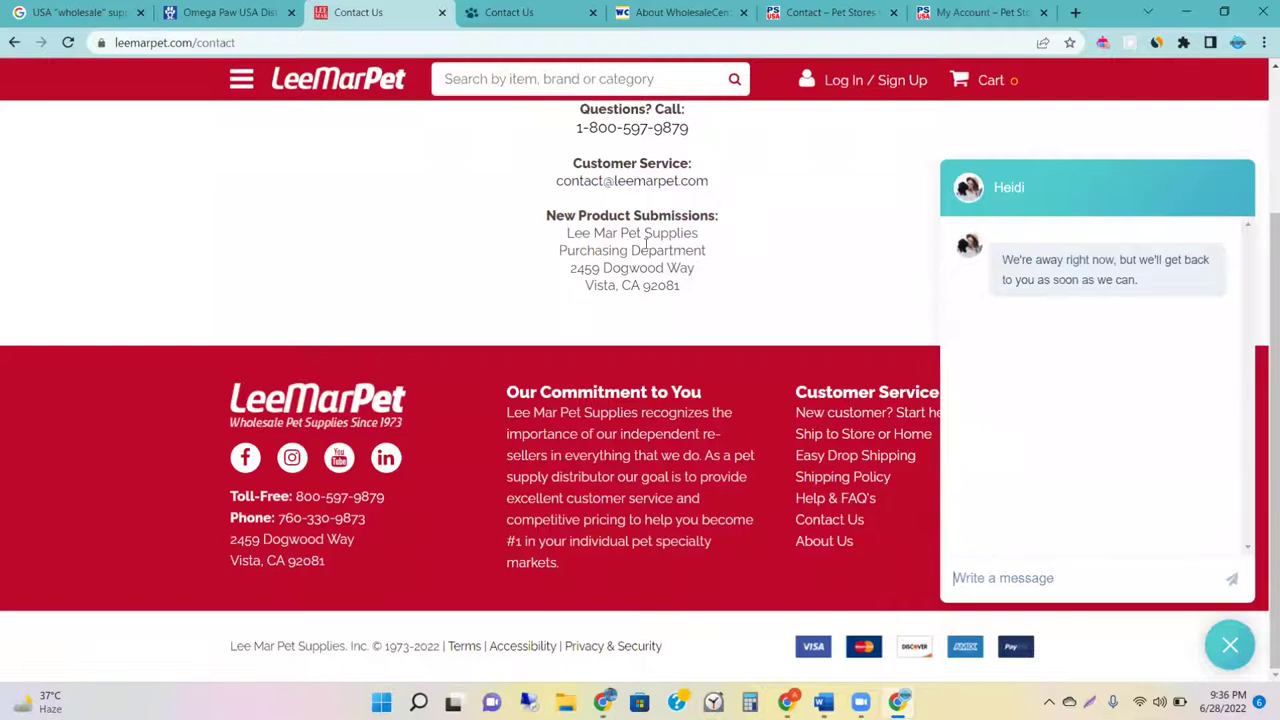
{"action": "scroll", "coordinate": [622, 570], "scroll_direction": "up", "scroll_amount": 3}
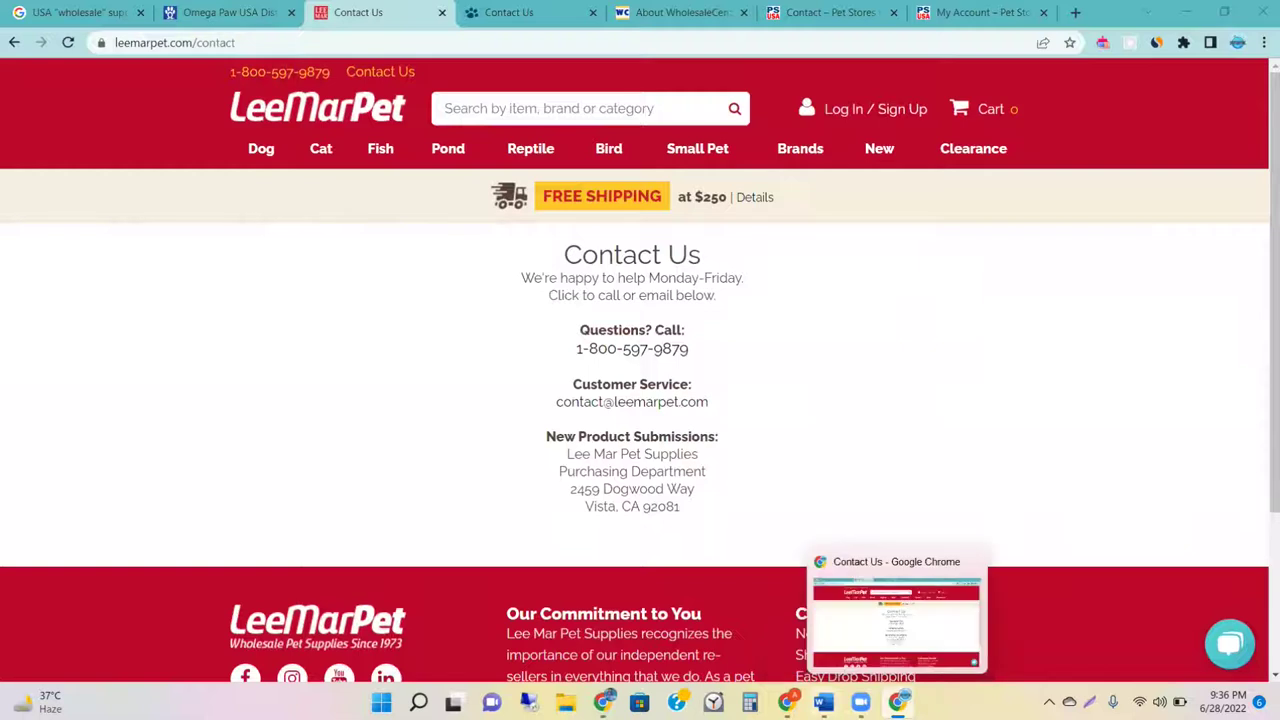
{"action": "left_click", "coordinate": [823, 702]}
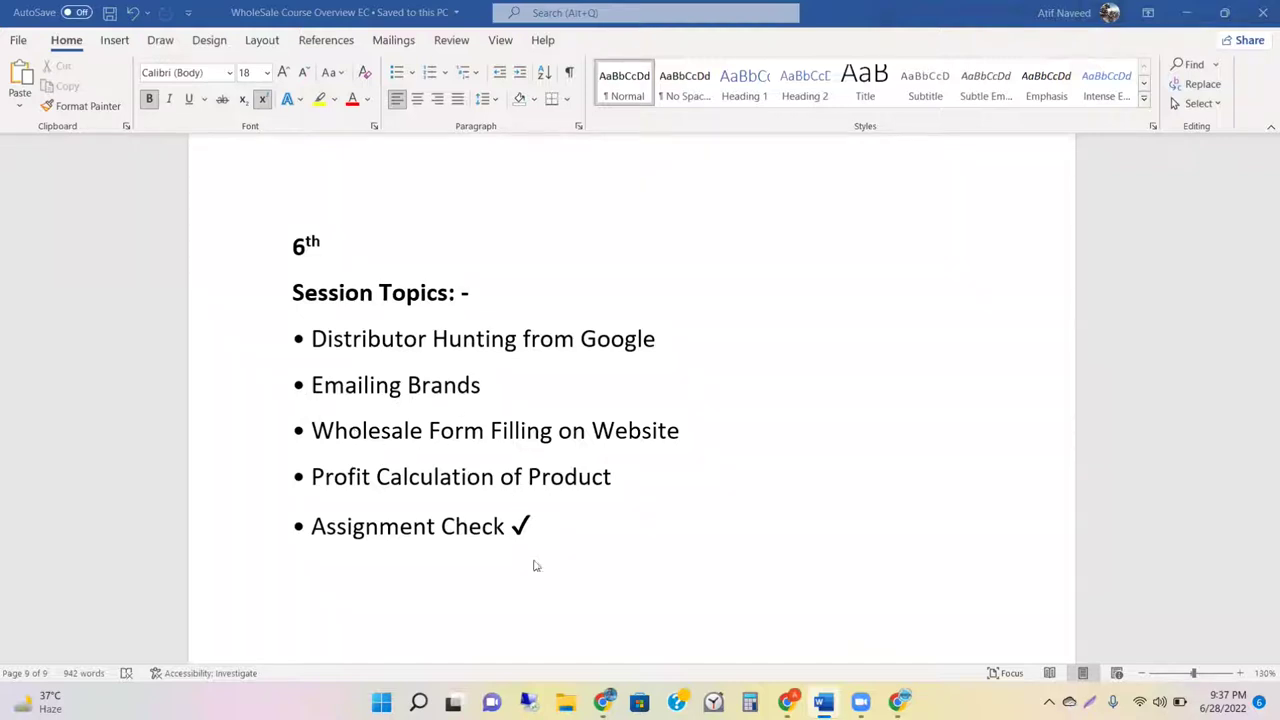
{"action": "key", "text": "alt+Tab"}
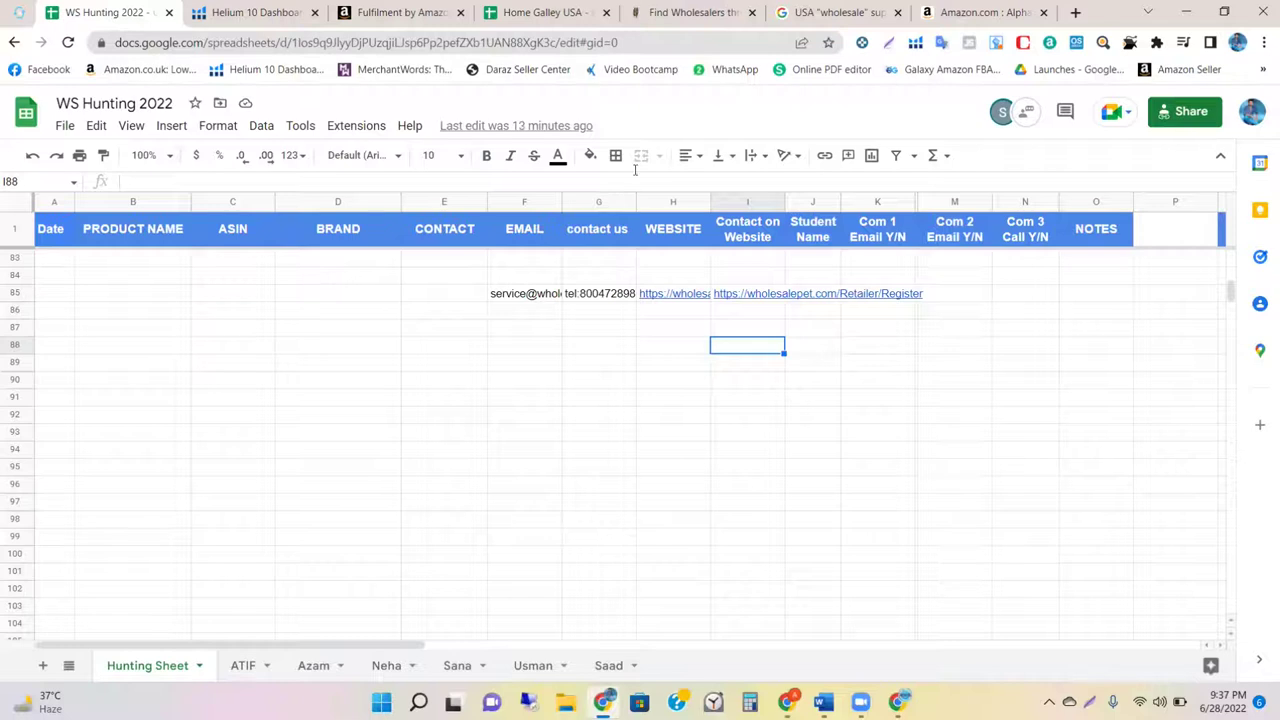
{"action": "scroll", "coordinate": [604, 348], "scroll_direction": "up", "scroll_amount": 15}
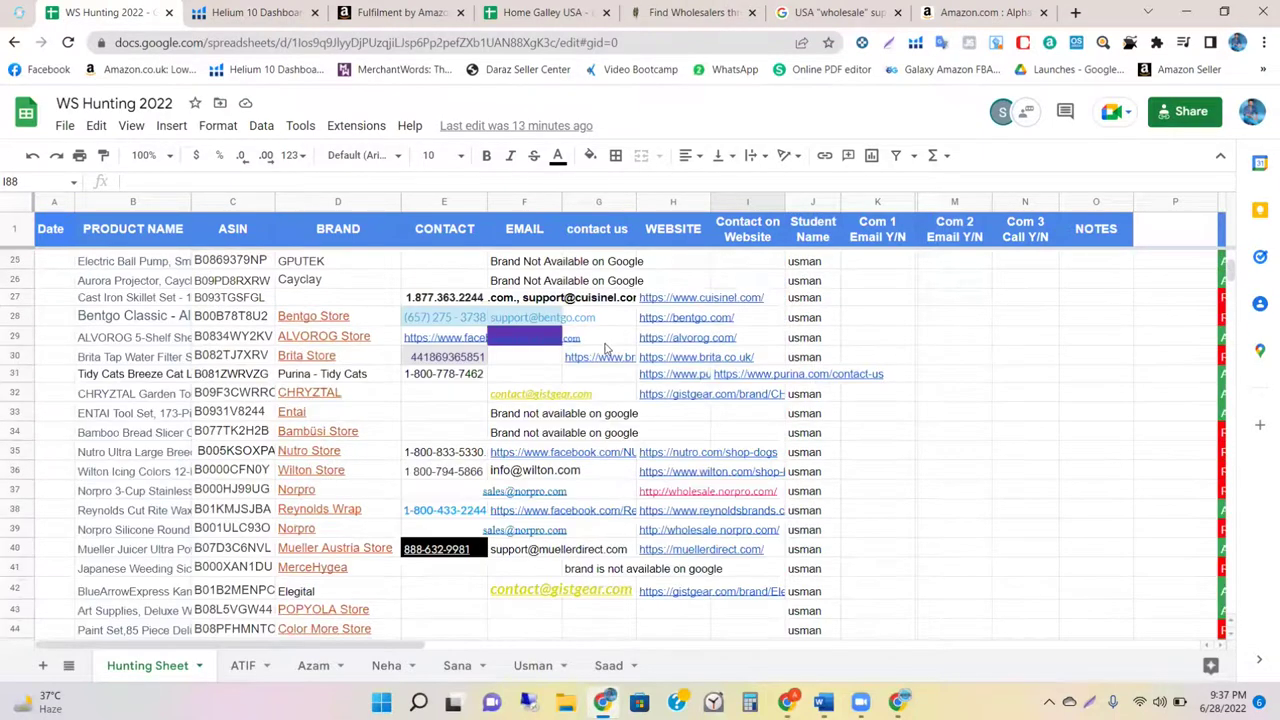
{"action": "scroll", "coordinate": [604, 348], "scroll_direction": "up", "scroll_amount": 6}
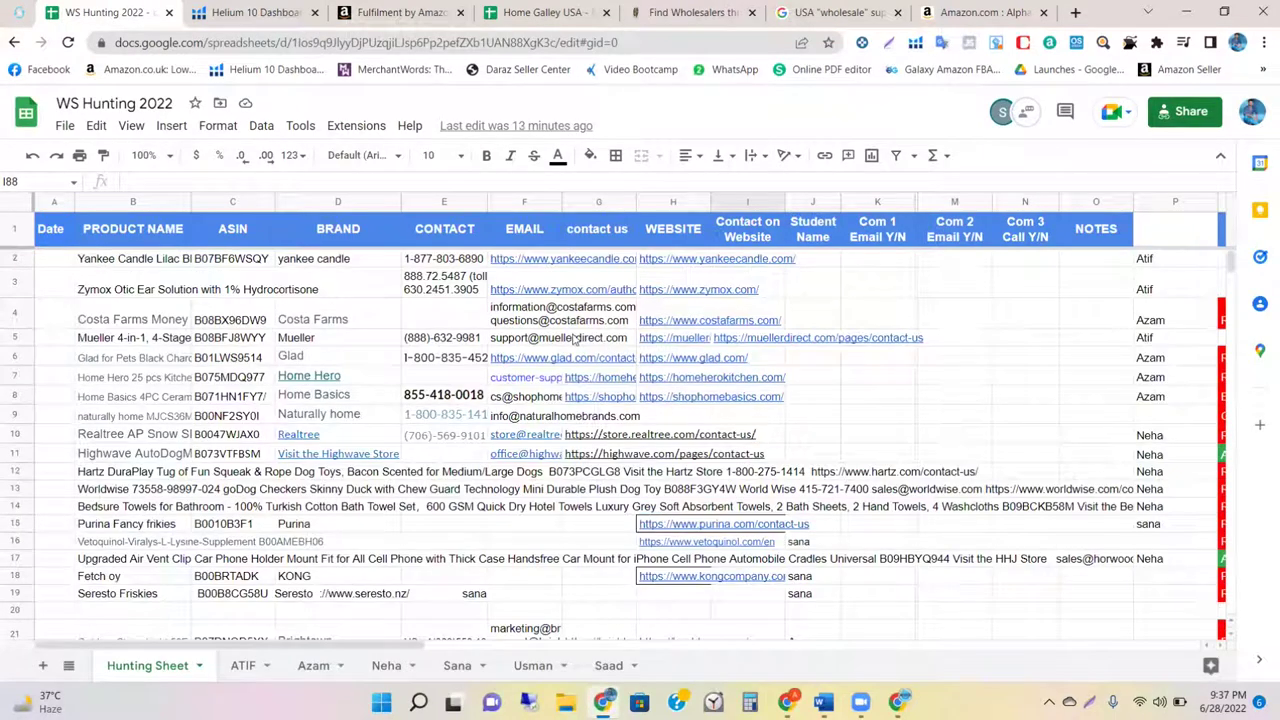
{"action": "left_click", "coordinate": [497, 344]}
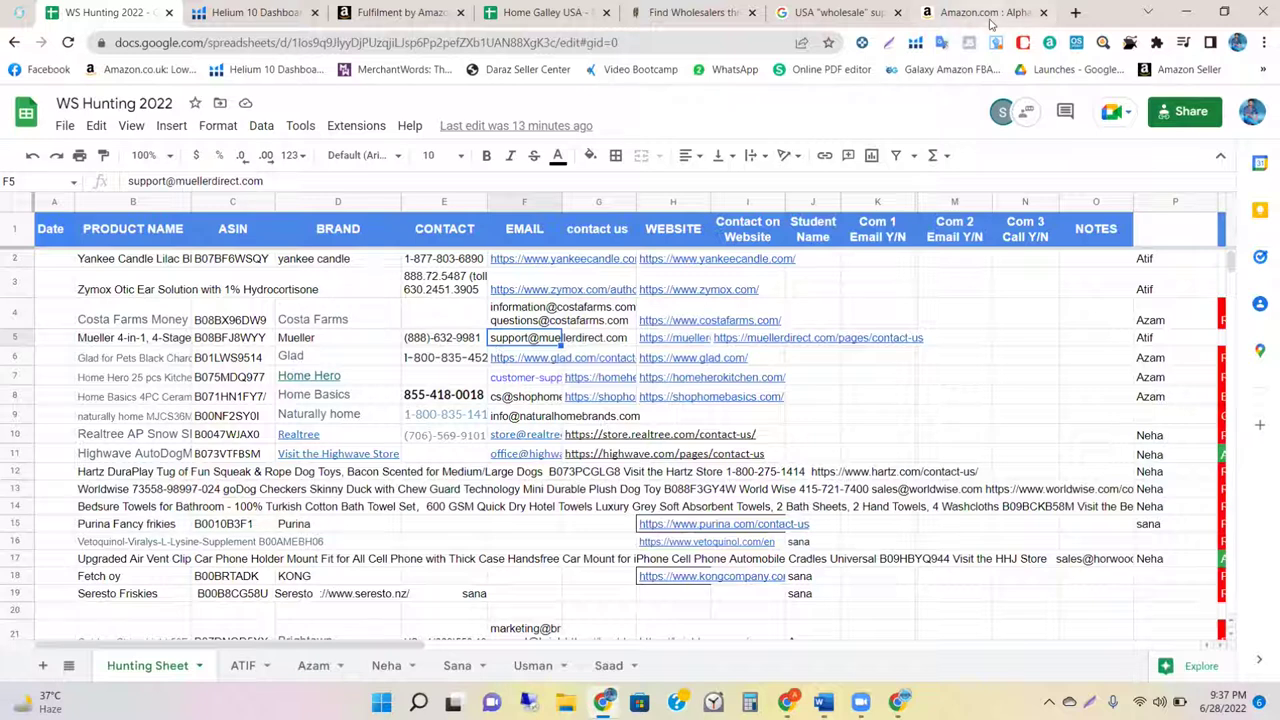
Step: Minimize the hunting sheet and session topics windows, and close the browser window holding the supplier pages
{"action": "left_click", "coordinate": [1188, 8]}
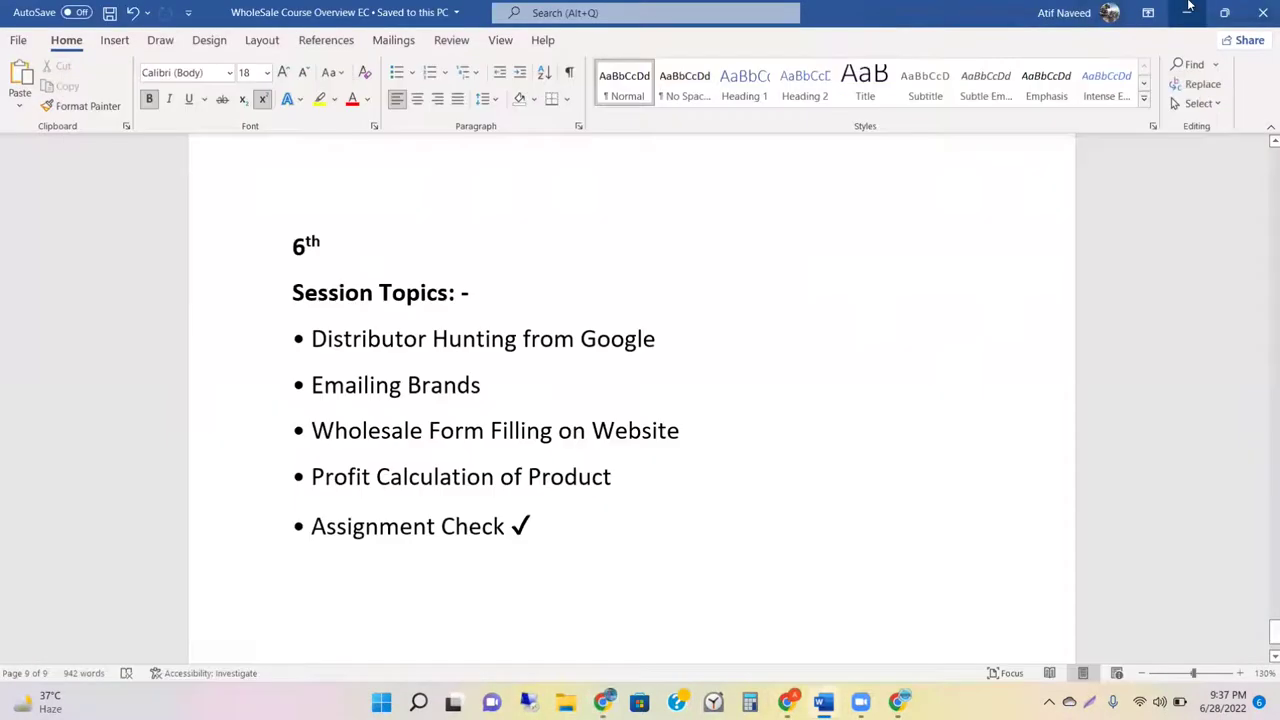
{"action": "left_click", "coordinate": [1188, 8]}
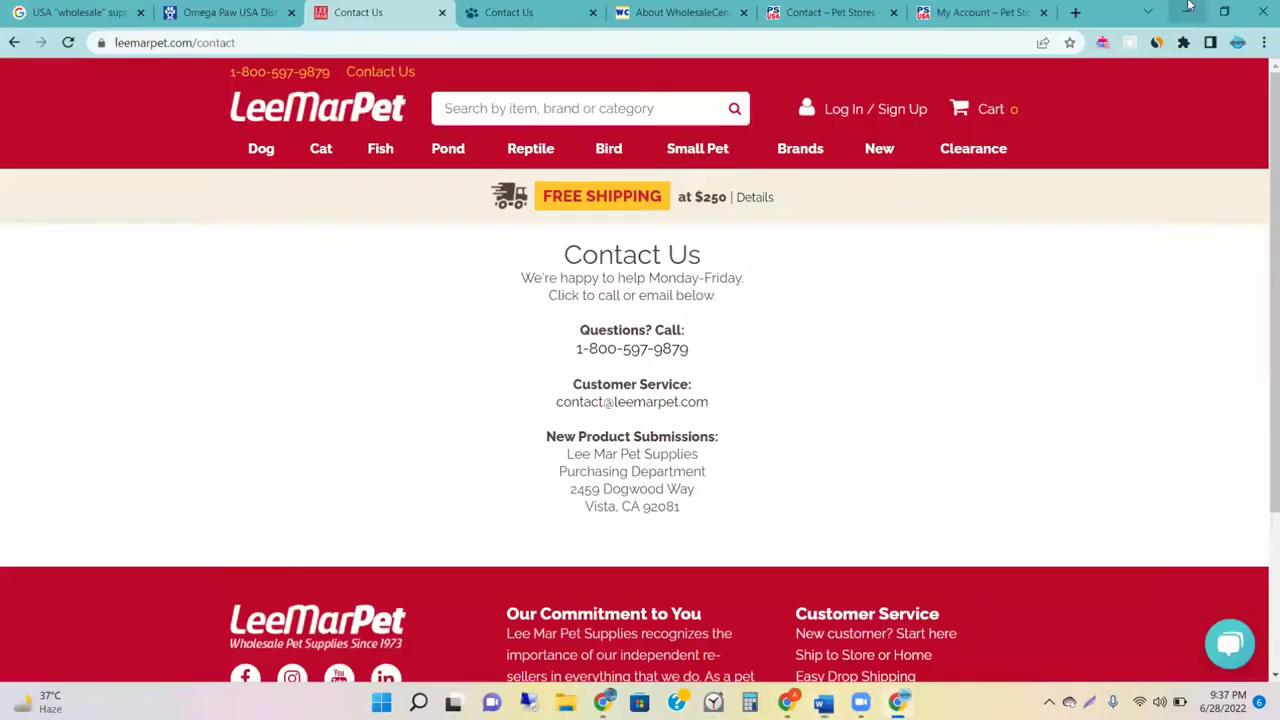
{"action": "left_click", "coordinate": [1263, 8]}
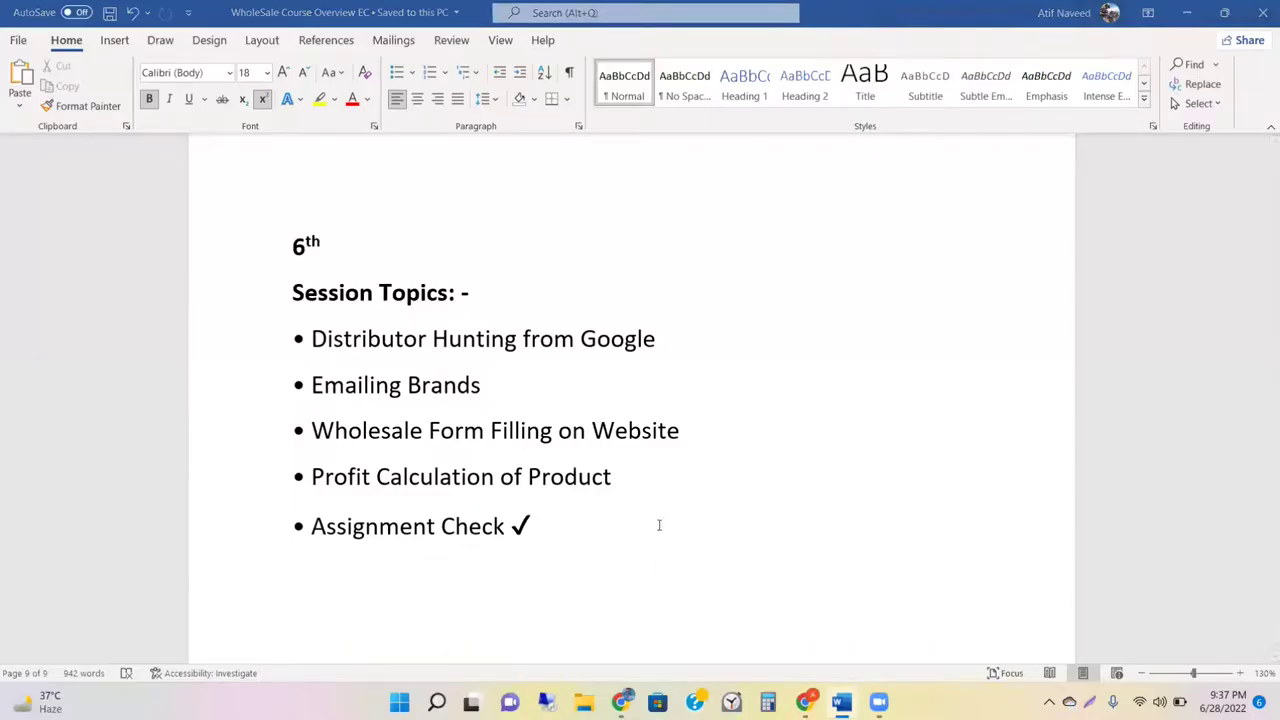
Step: Switch to the FFF document in Word and read through the retail partnership email template
{"action": "scroll", "coordinate": [471, 423], "scroll_direction": "down", "scroll_amount": 8}
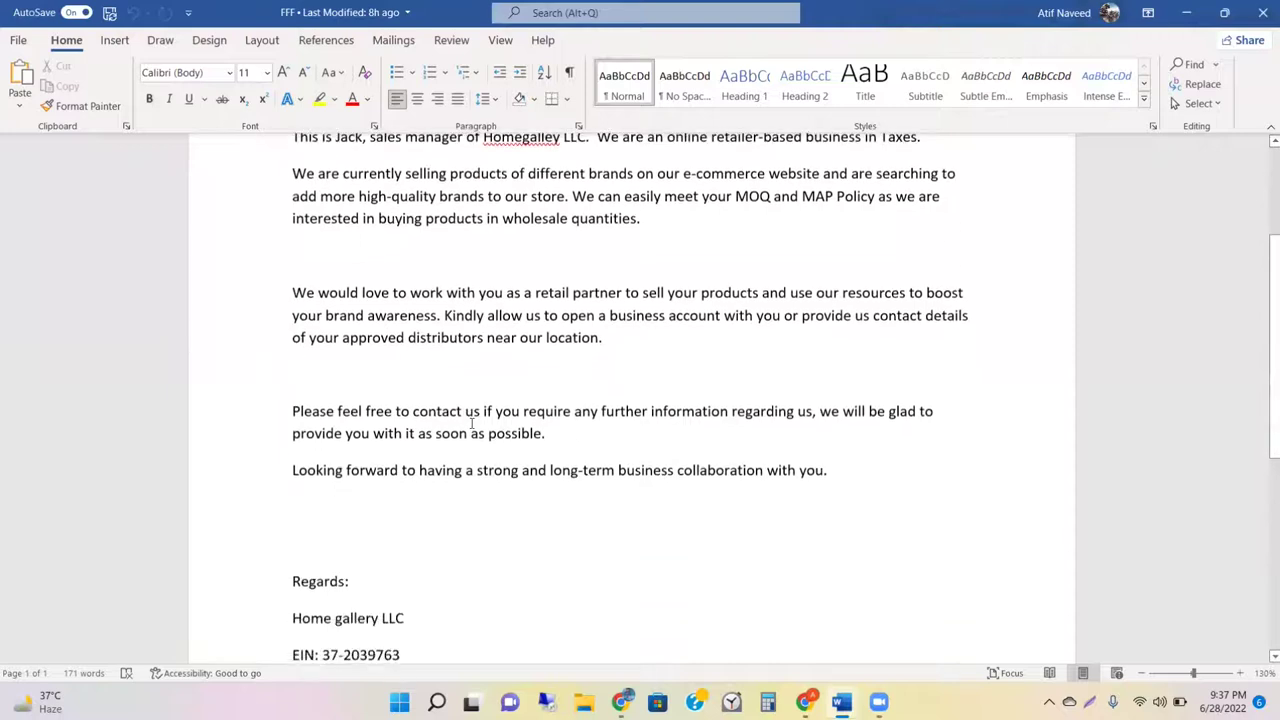
{"action": "scroll", "coordinate": [471, 423], "scroll_direction": "up", "scroll_amount": 8}
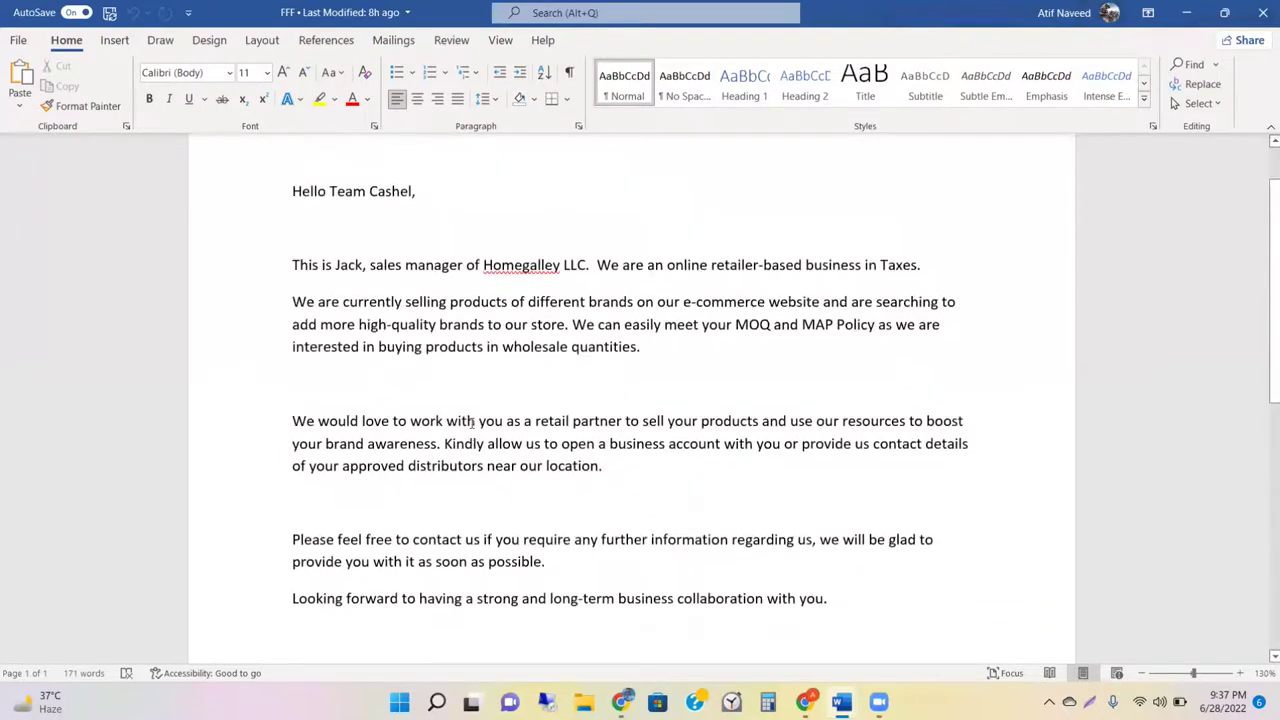
Step: Read the partnership email template through to the Regards signature details, and close the FFF document
{"action": "scroll", "coordinate": [465, 302], "scroll_direction": "down", "scroll_amount": 1}
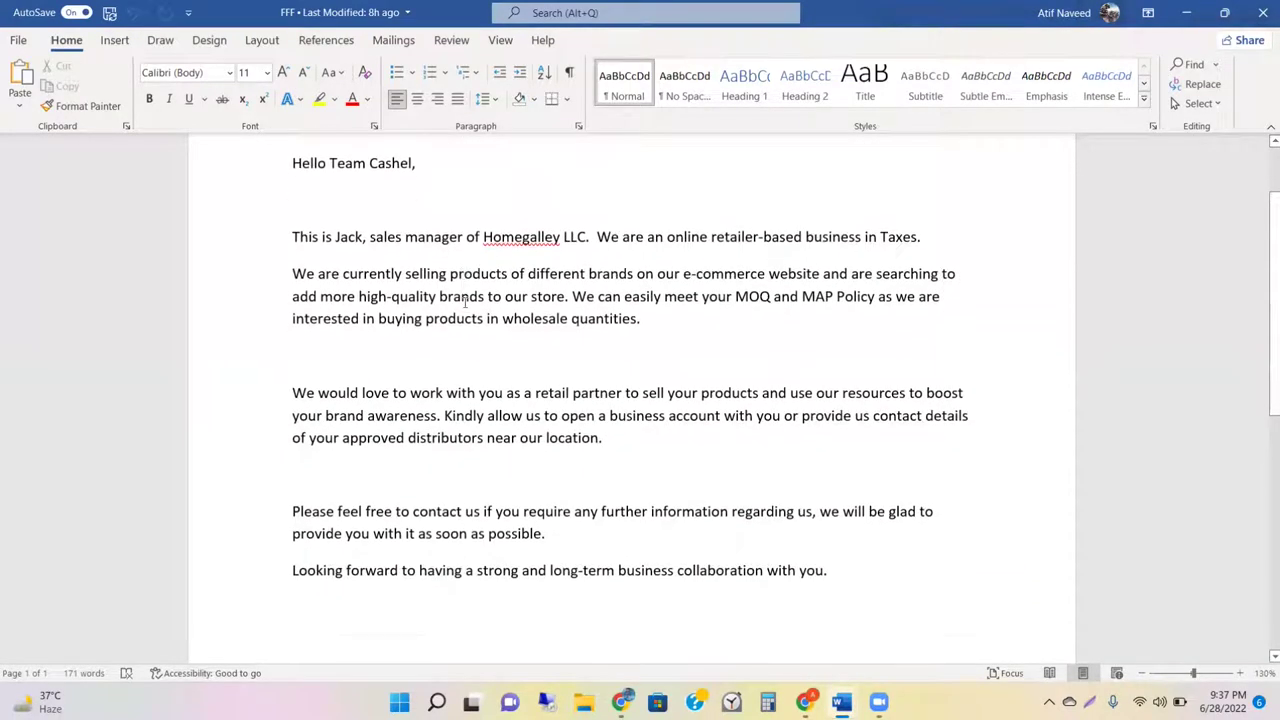
{"action": "scroll", "coordinate": [465, 301], "scroll_direction": "down", "scroll_amount": 1}
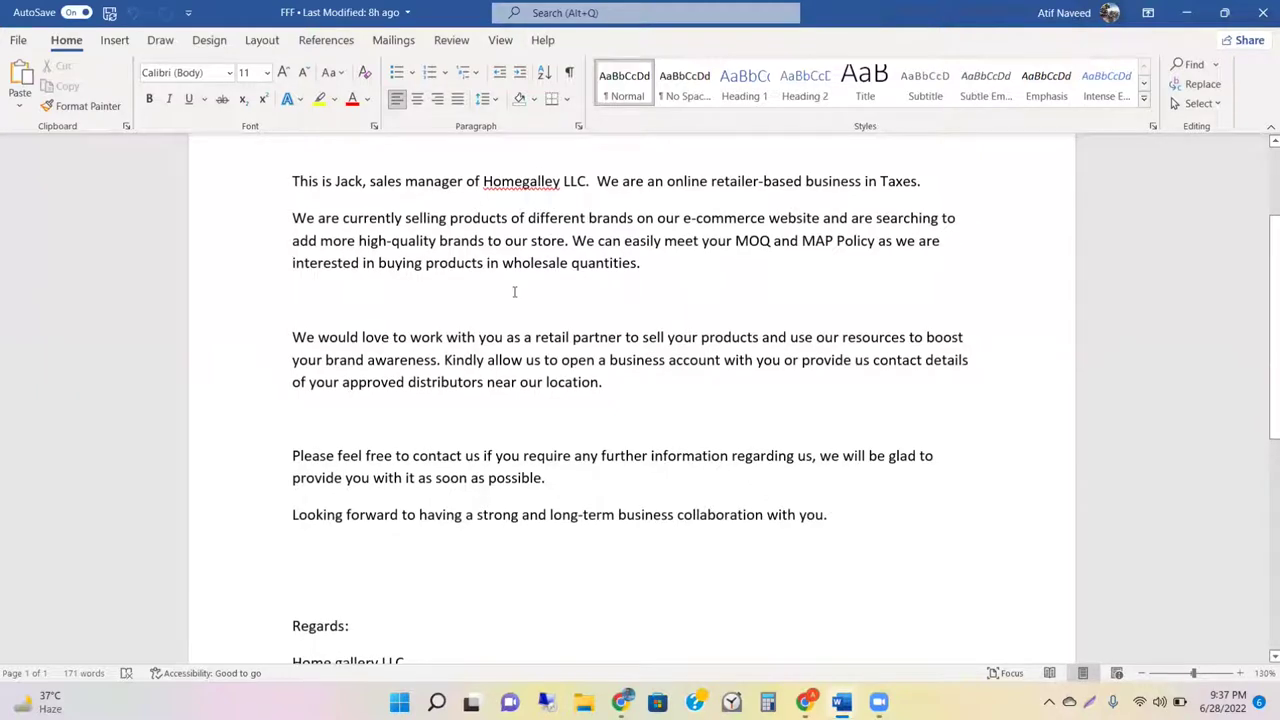
{"action": "scroll", "coordinate": [514, 291], "scroll_direction": "down", "scroll_amount": 5}
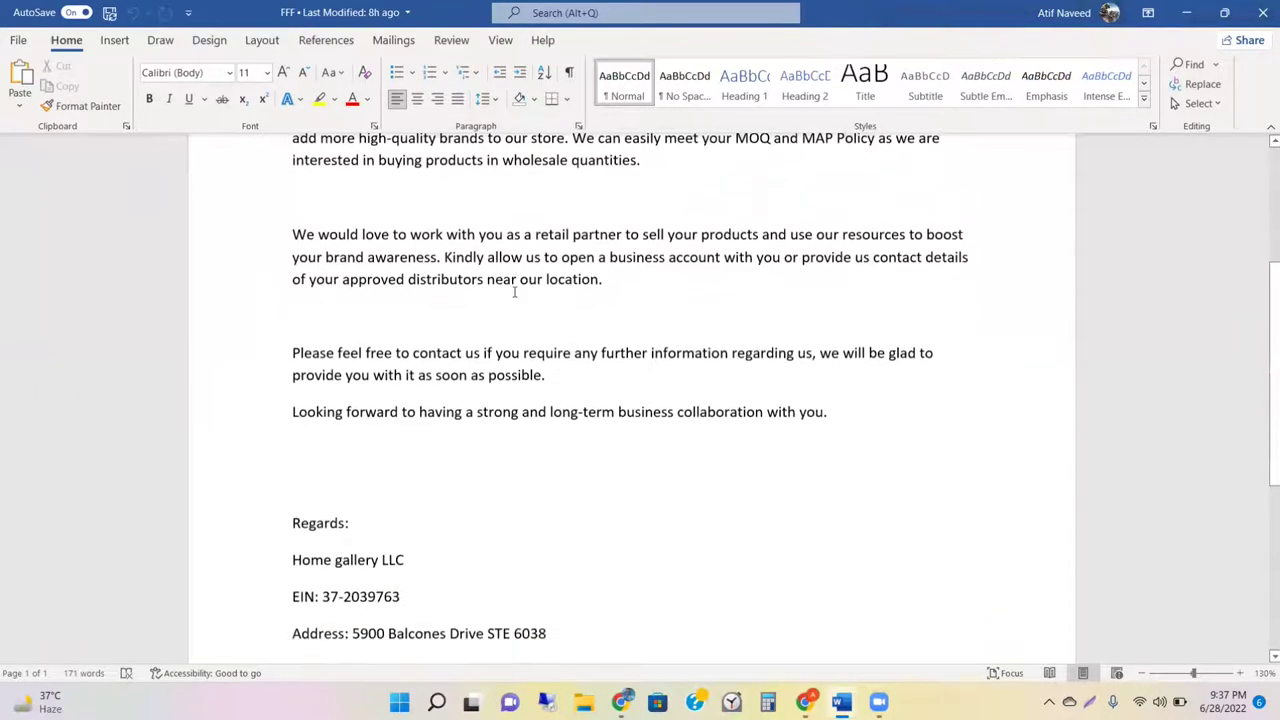
{"action": "scroll", "coordinate": [500, 340], "scroll_direction": "up", "scroll_amount": 2}
{"action": "scroll", "coordinate": [477, 429], "scroll_direction": "down", "scroll_amount": 4}
{"action": "scroll", "coordinate": [474, 430], "scroll_direction": "up", "scroll_amount": 3}
{"action": "scroll", "coordinate": [474, 425], "scroll_direction": "up", "scroll_amount": 7}
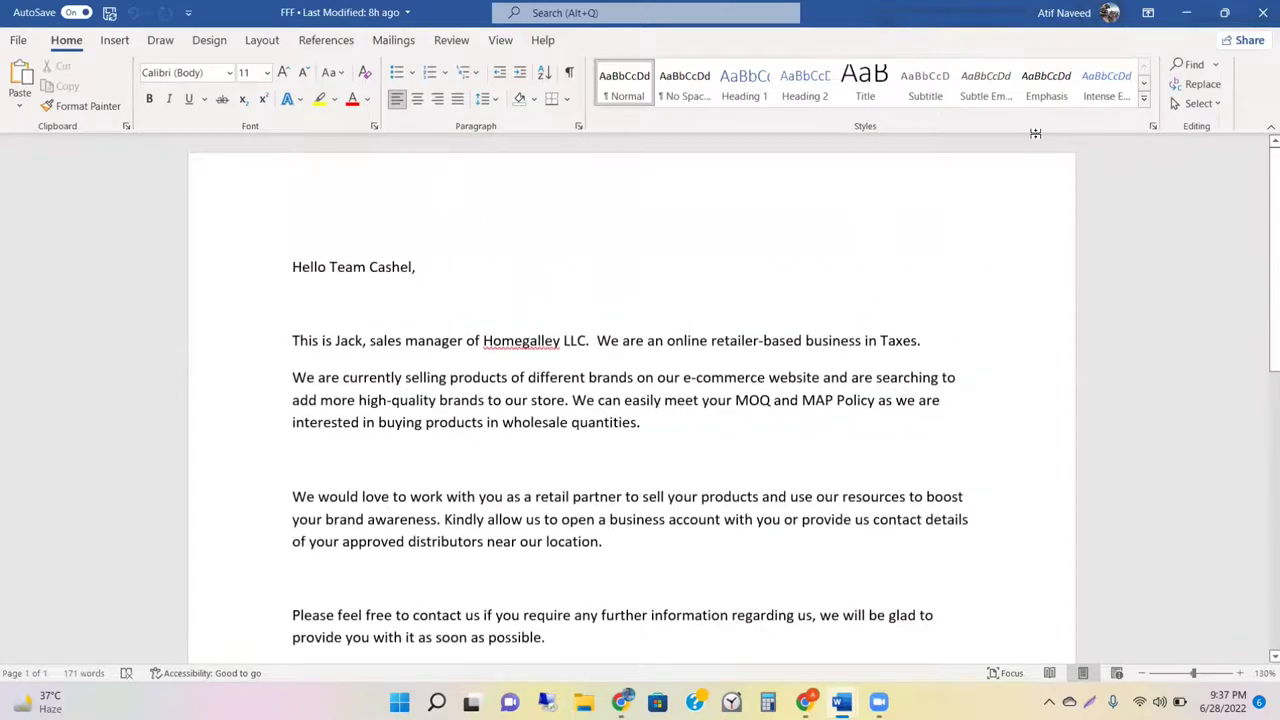
{"action": "left_click", "coordinate": [1263, 8]}
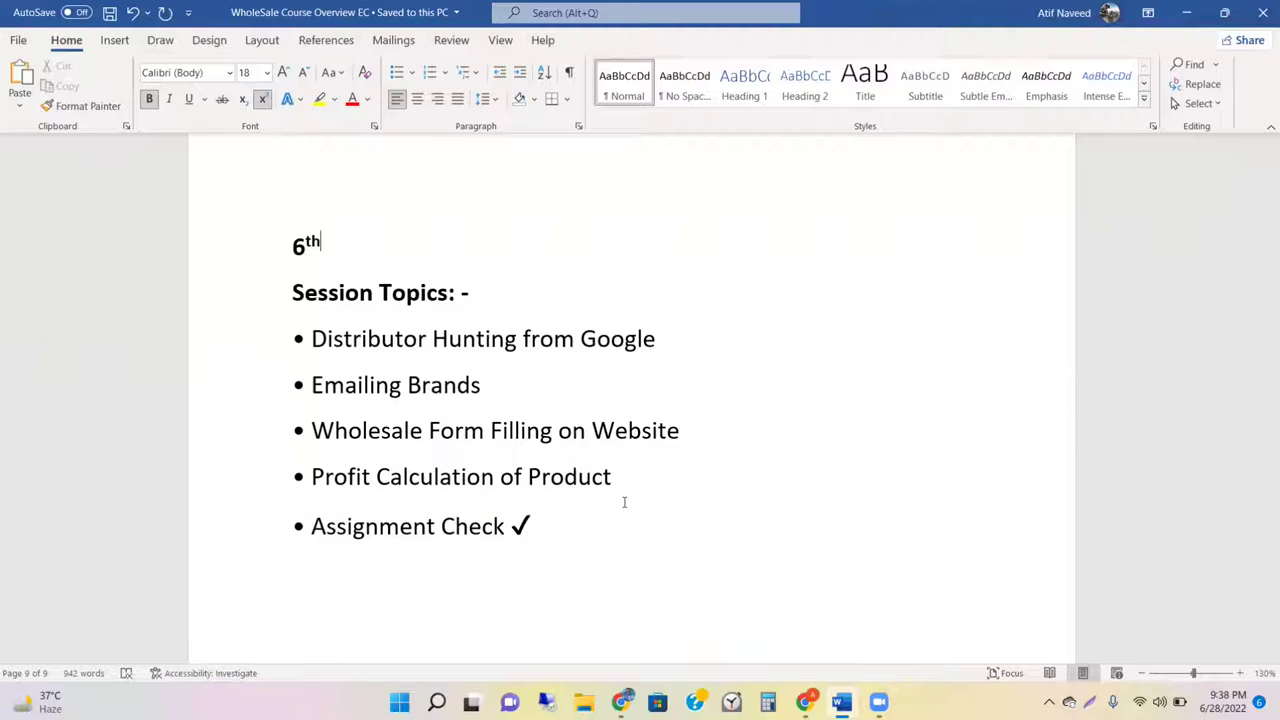
Step: Switch from the session topics to the Roundcube webmail, return from the Aquapaw message to the inbox list, and minimize the browser window
{"action": "left_click", "coordinate": [565, 525]}
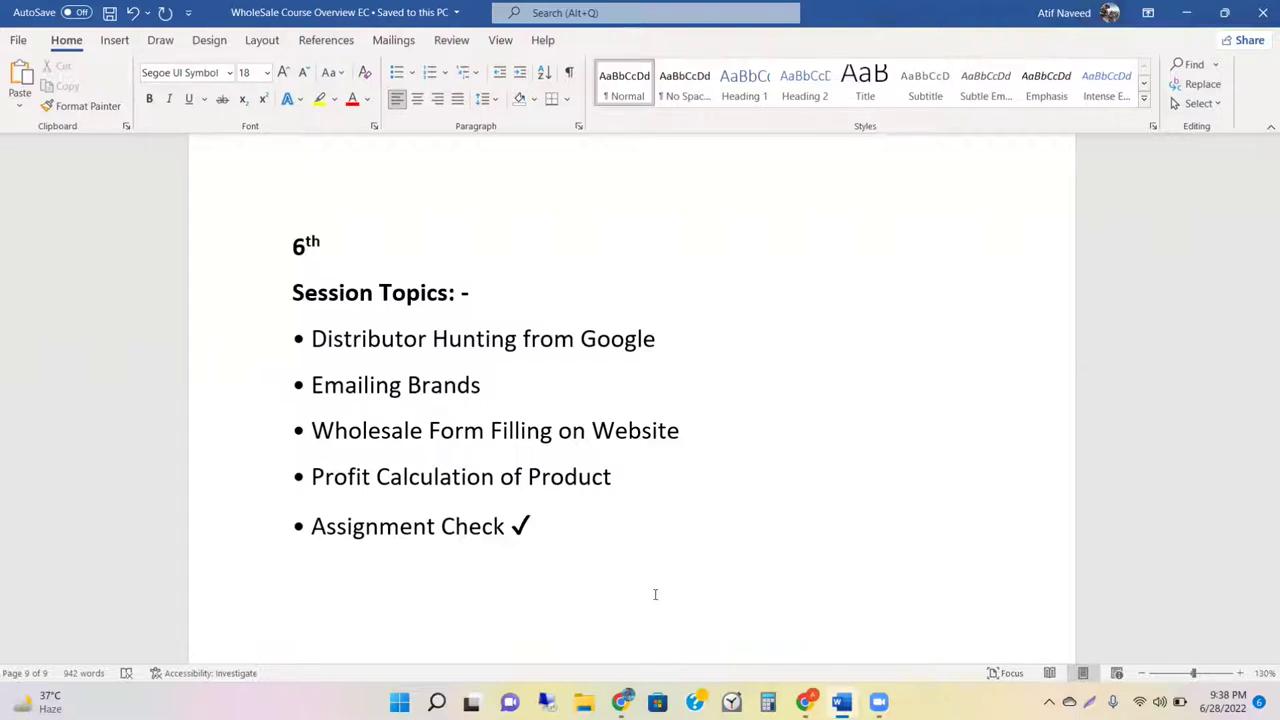
{"action": "key", "text": "alt+Tab"}
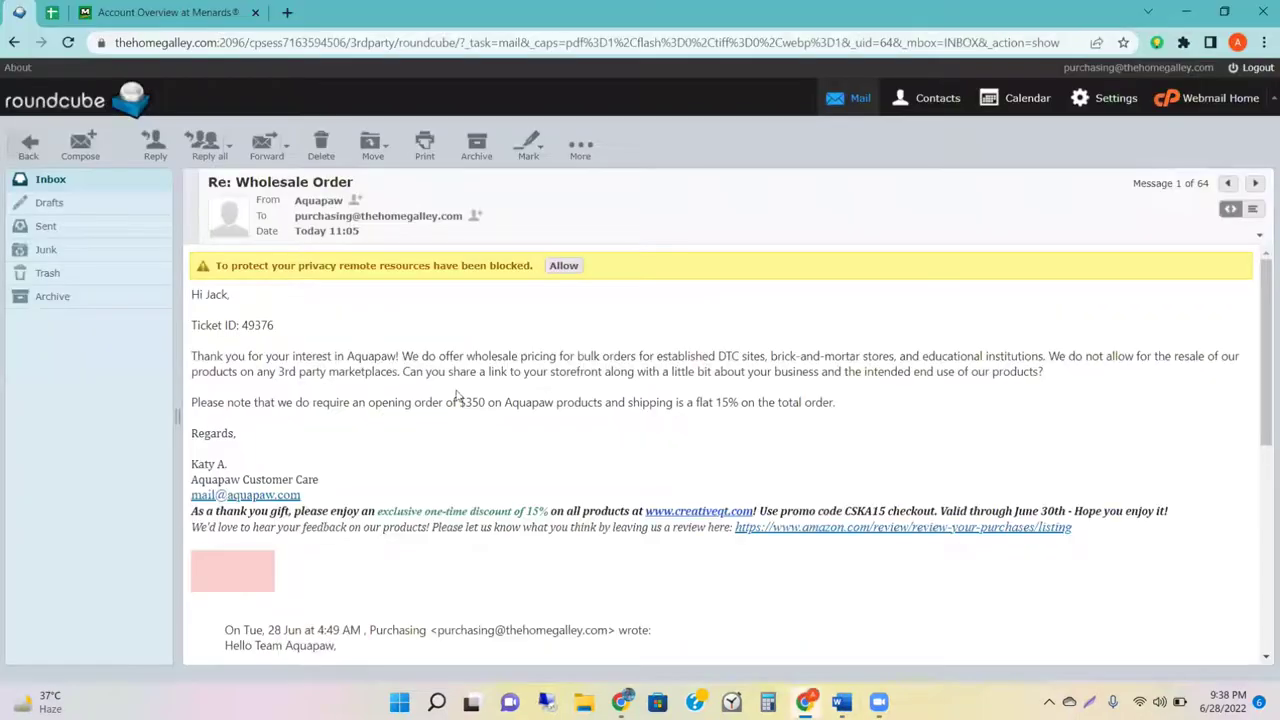
{"action": "left_click", "coordinate": [44, 160]}
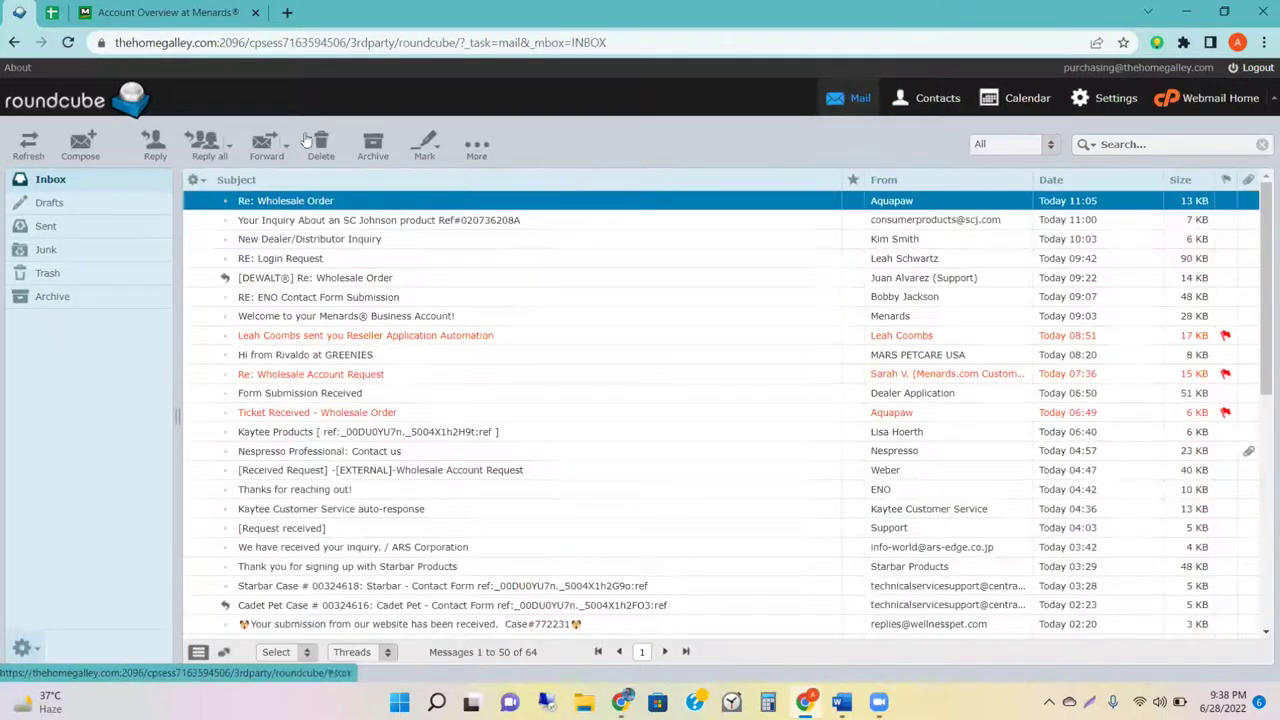
{"action": "left_click", "coordinate": [1199, 14]}
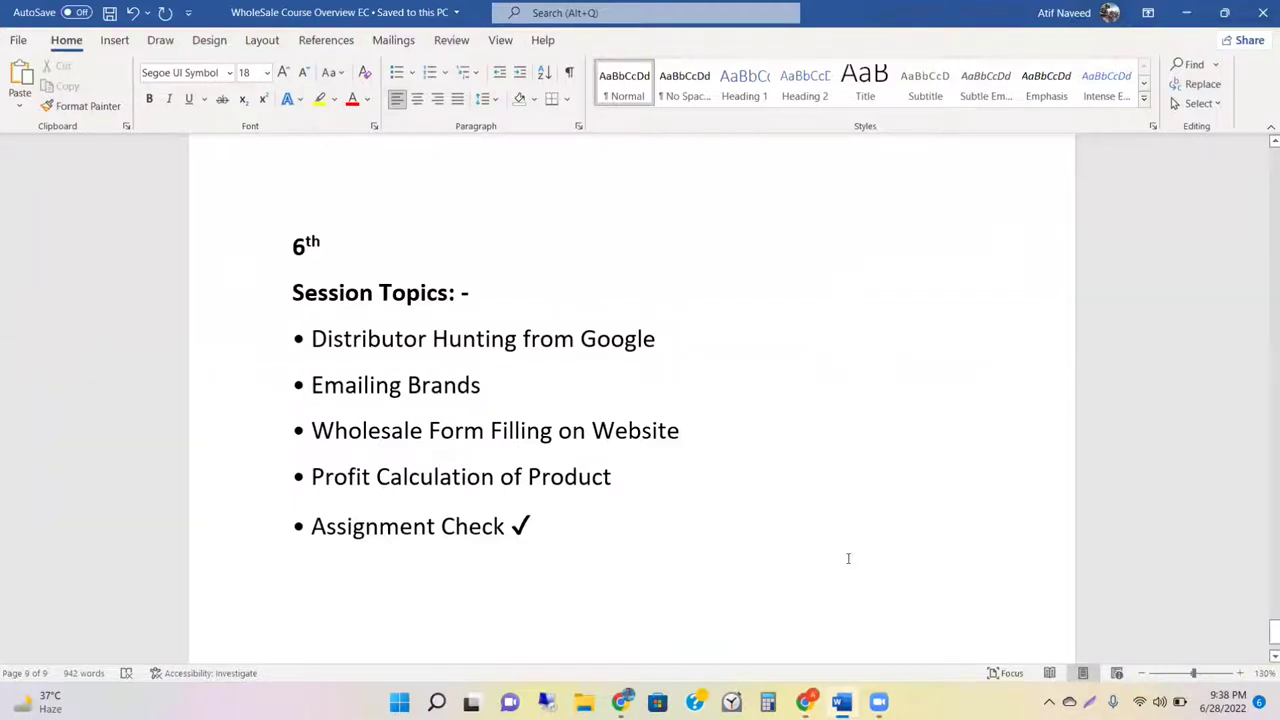
Step: Switch to the WS Hunting 2022 sheet in Chrome and review the brand emails, selecting the Home Basics and Brightown email cells
{"action": "mouse_move", "coordinate": [621, 701]}
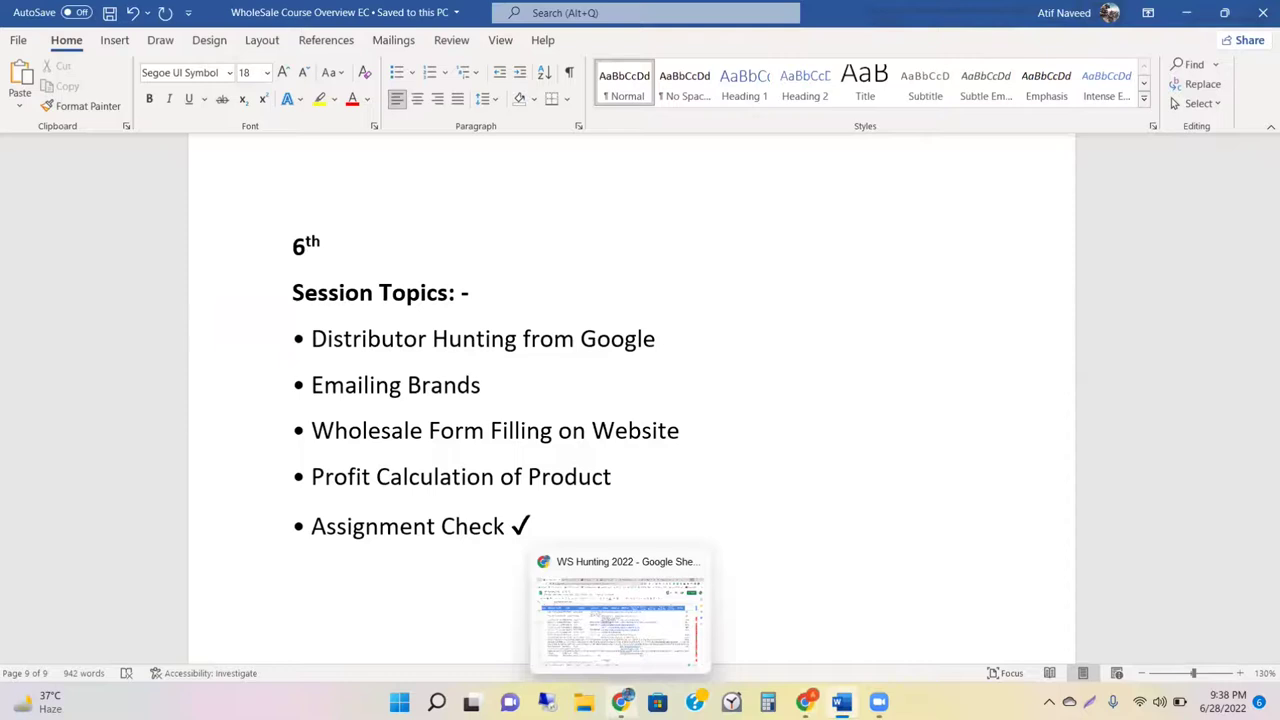
{"action": "left_click", "coordinate": [620, 615]}
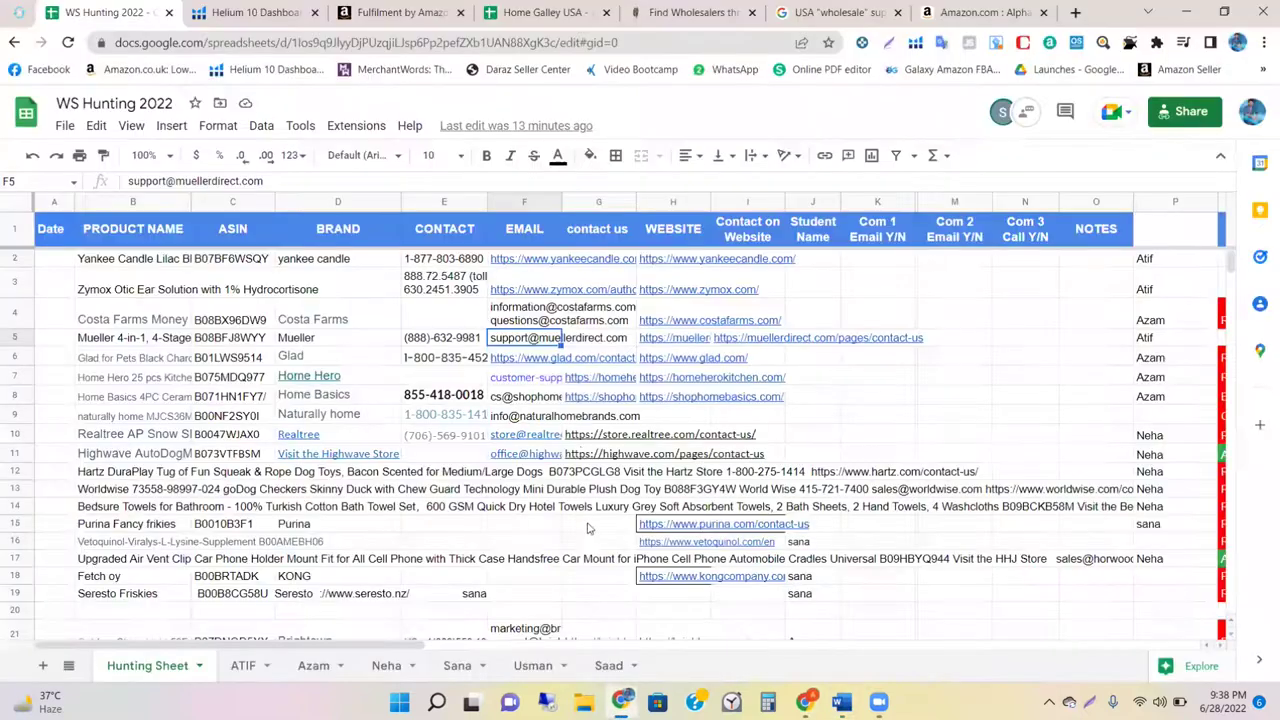
{"action": "left_click", "coordinate": [544, 400]}
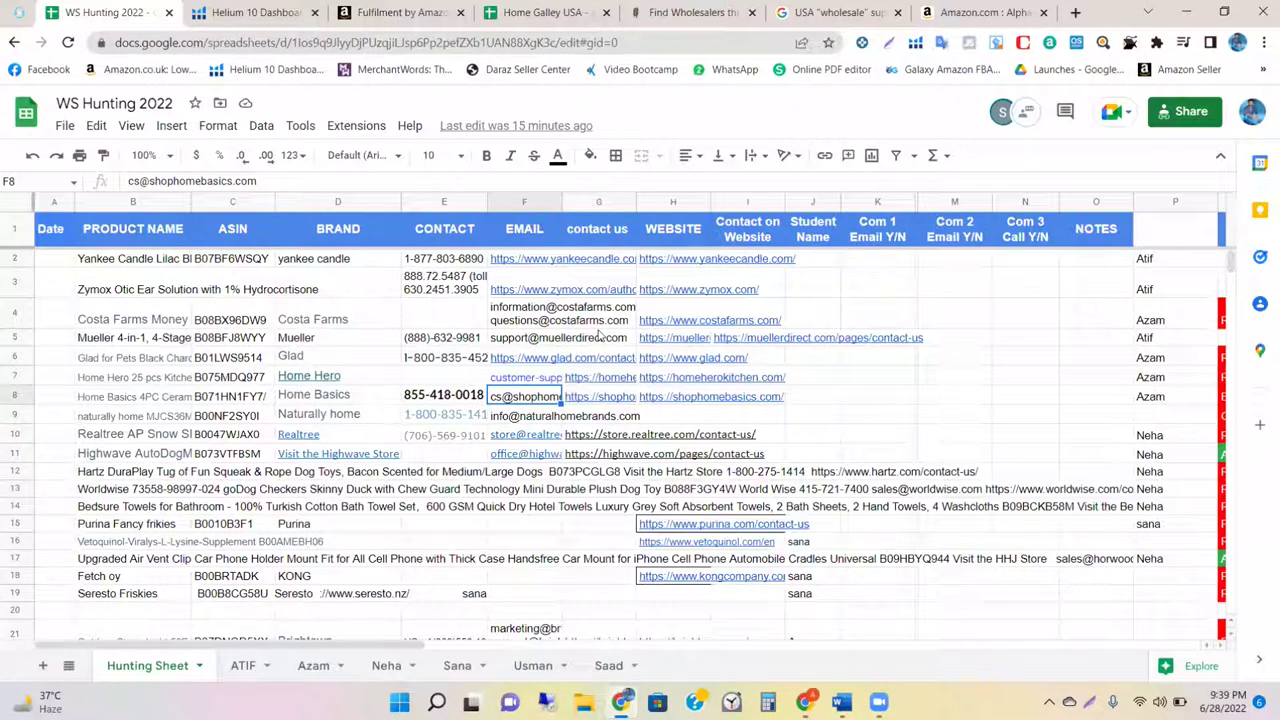
{"action": "scroll", "coordinate": [530, 372], "scroll_direction": "down", "scroll_amount": 2}
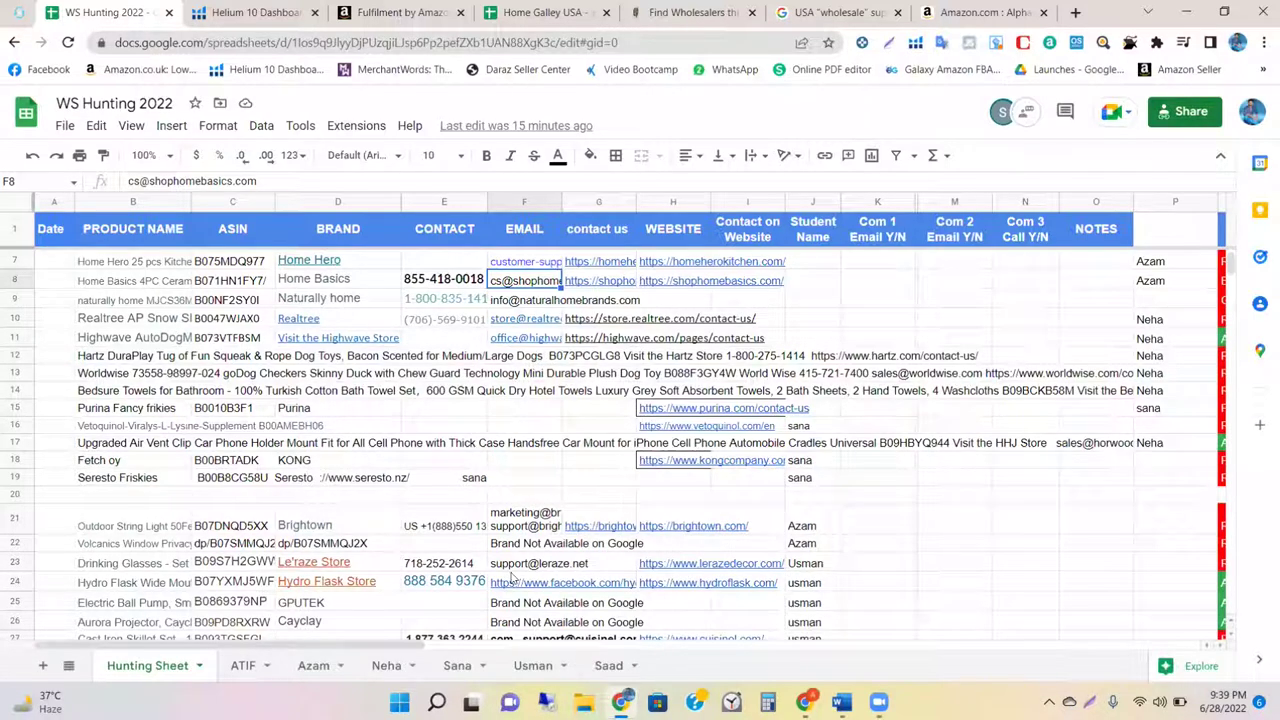
{"action": "left_click", "coordinate": [535, 525]}
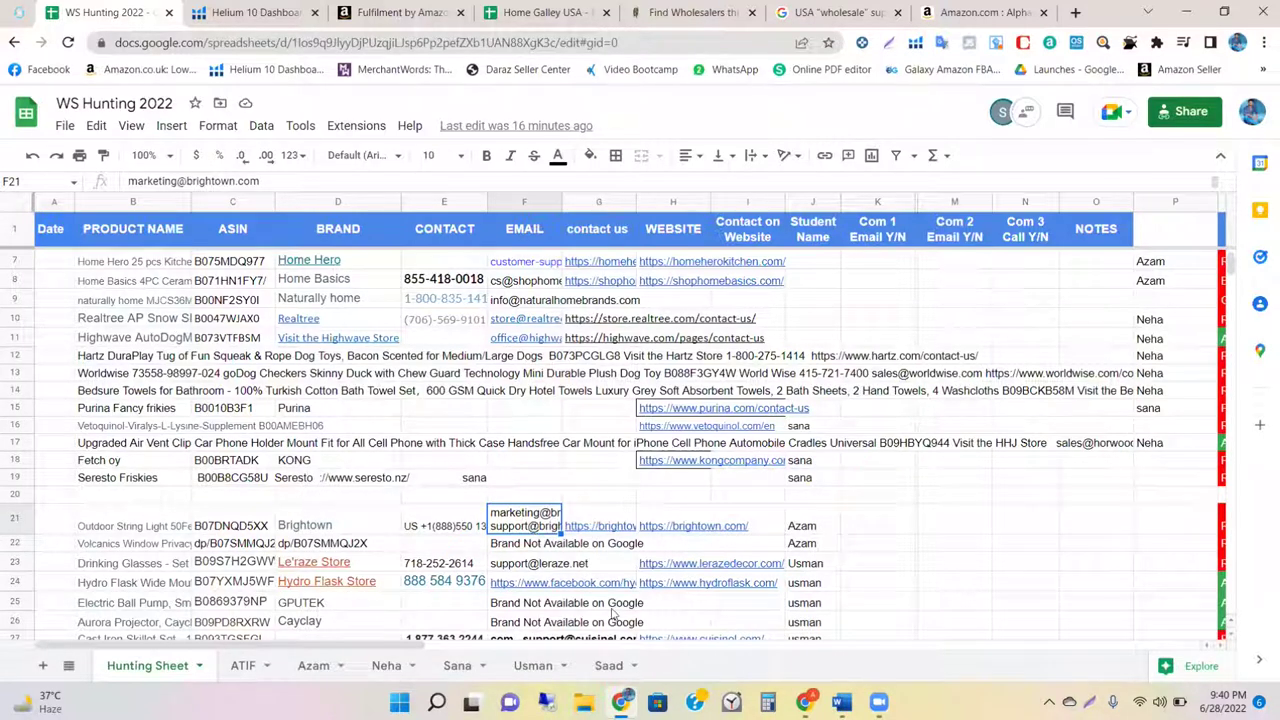
Step: Check the session topics in Word, select Home Hero's contact link in the hunting sheet, and look briefly at the Home Galley USA spreadsheet
{"action": "left_click", "coordinate": [841, 701]}
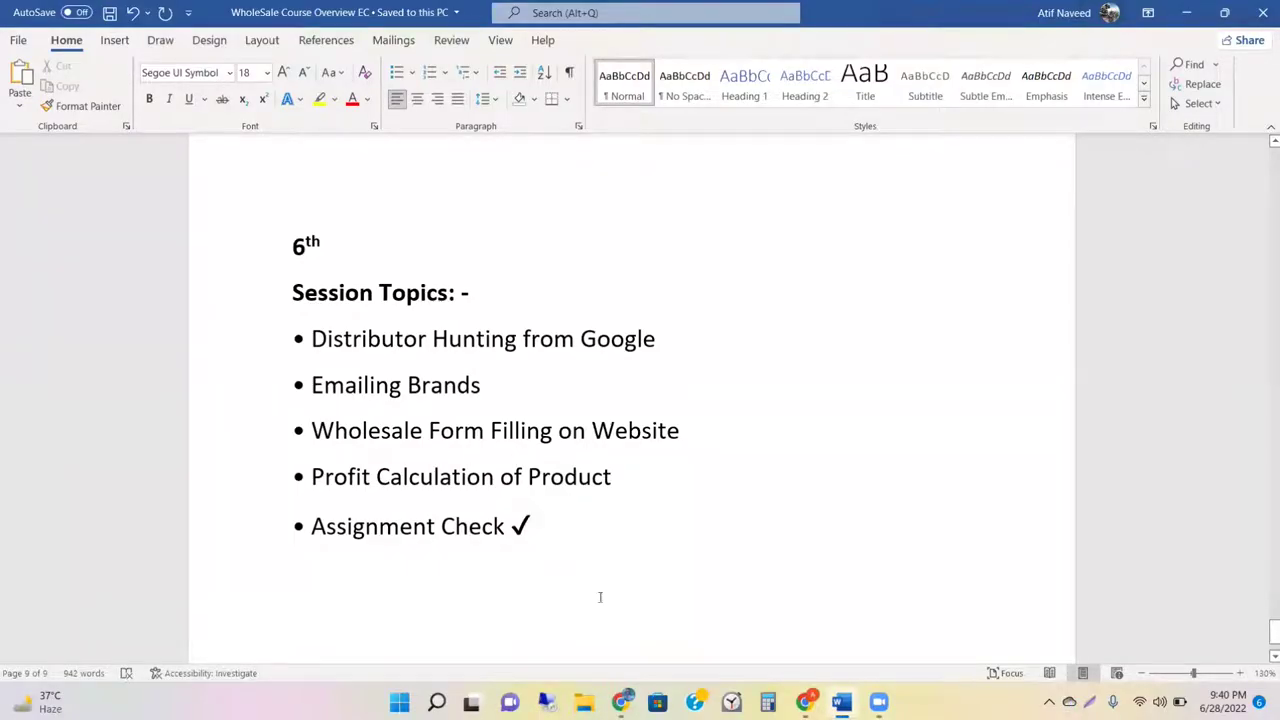
{"action": "left_click", "coordinate": [621, 701]}
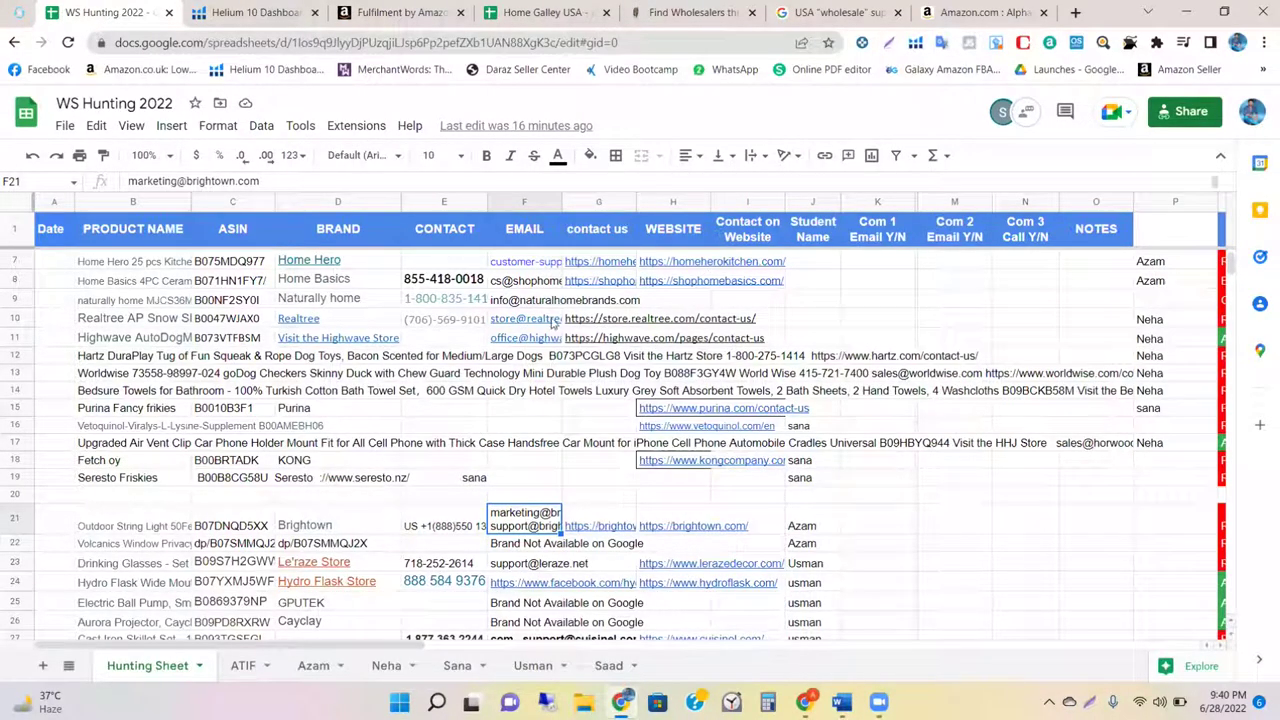
{"action": "left_click", "coordinate": [606, 260]}
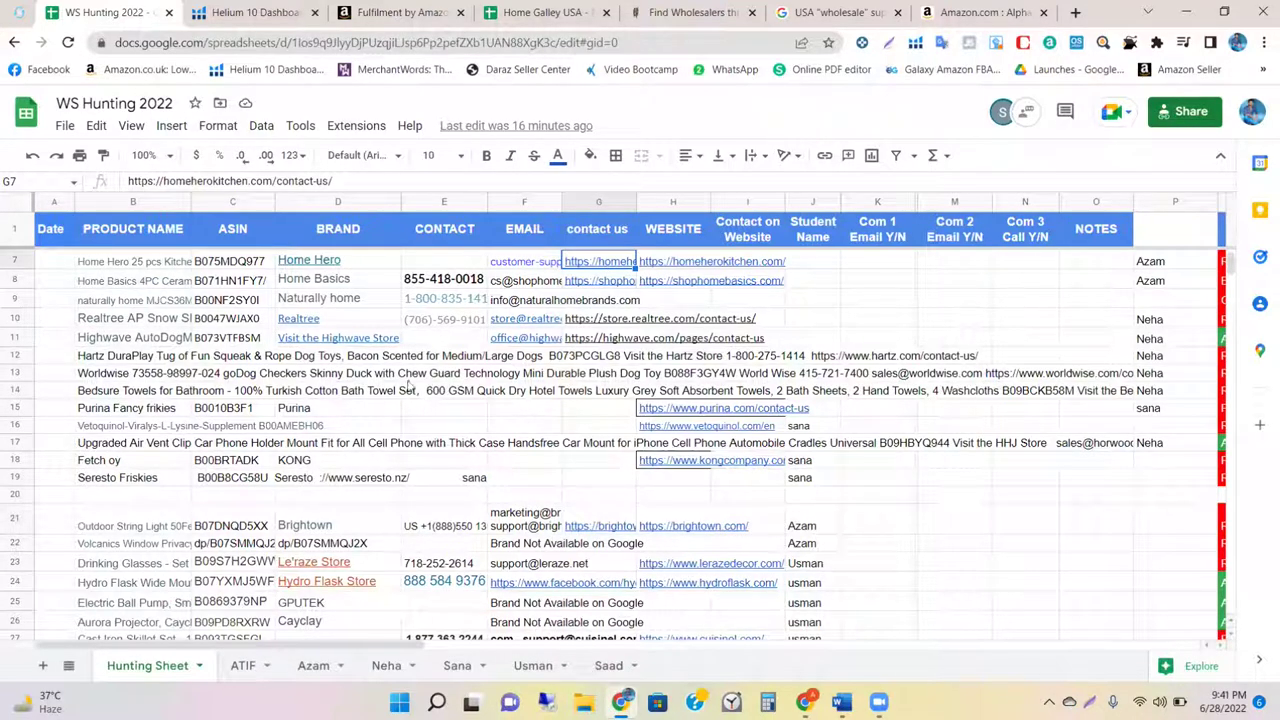
{"action": "left_click", "coordinate": [555, 10]}
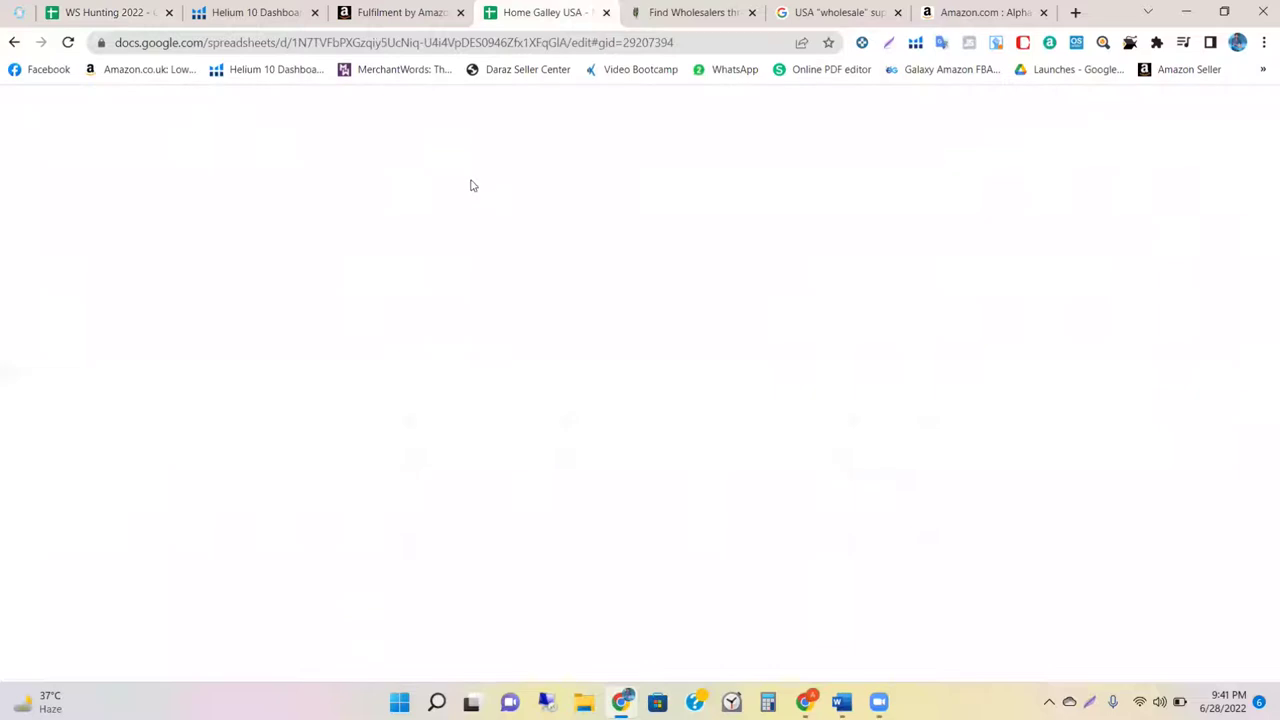
{"action": "key", "text": "ctrl+1"}
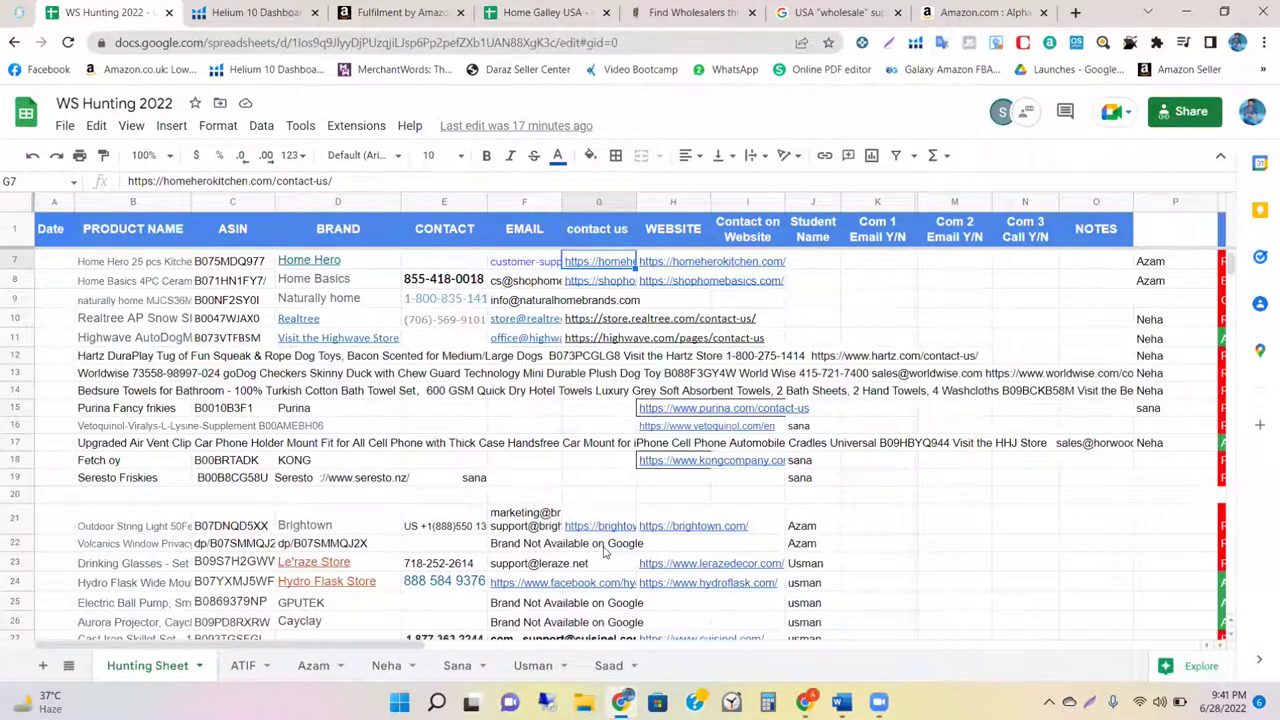
Step: Show the sheet following Hunting Sheet, and open the Perimeter Technologies website from its website cell
{"action": "left_click", "coordinate": [243, 665]}
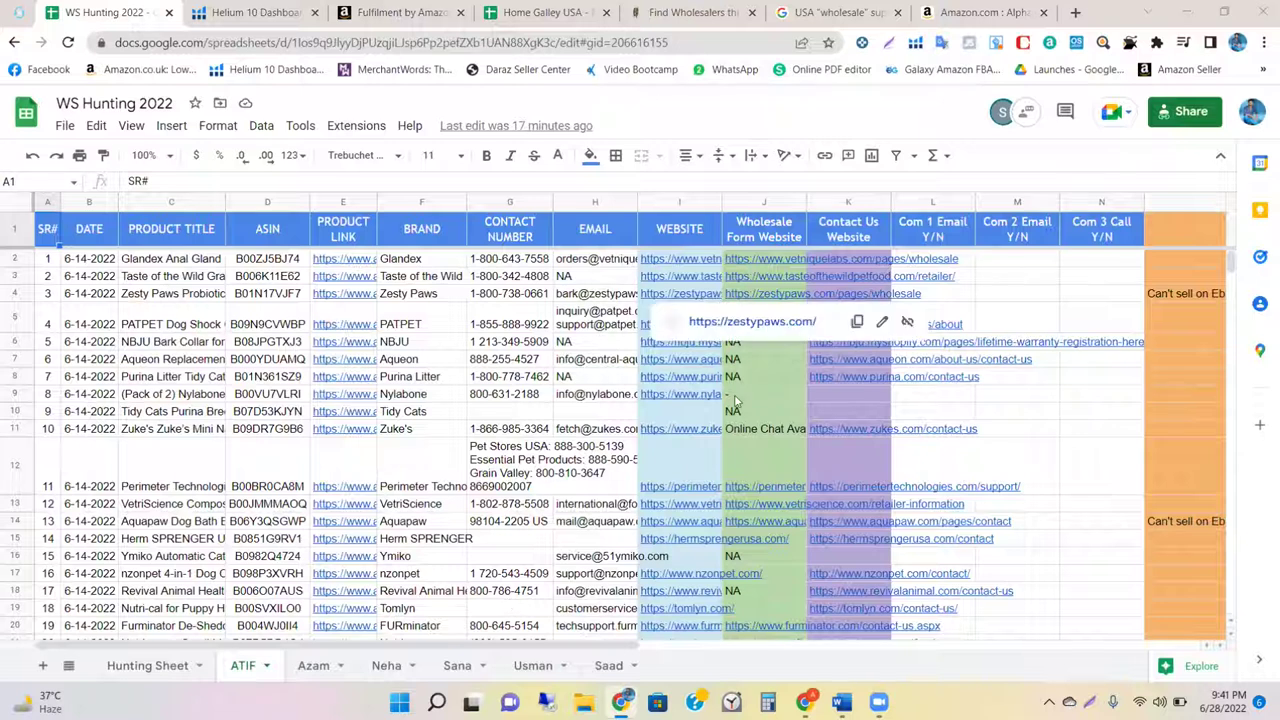
{"action": "scroll", "coordinate": [775, 398], "scroll_direction": "down", "scroll_amount": 2}
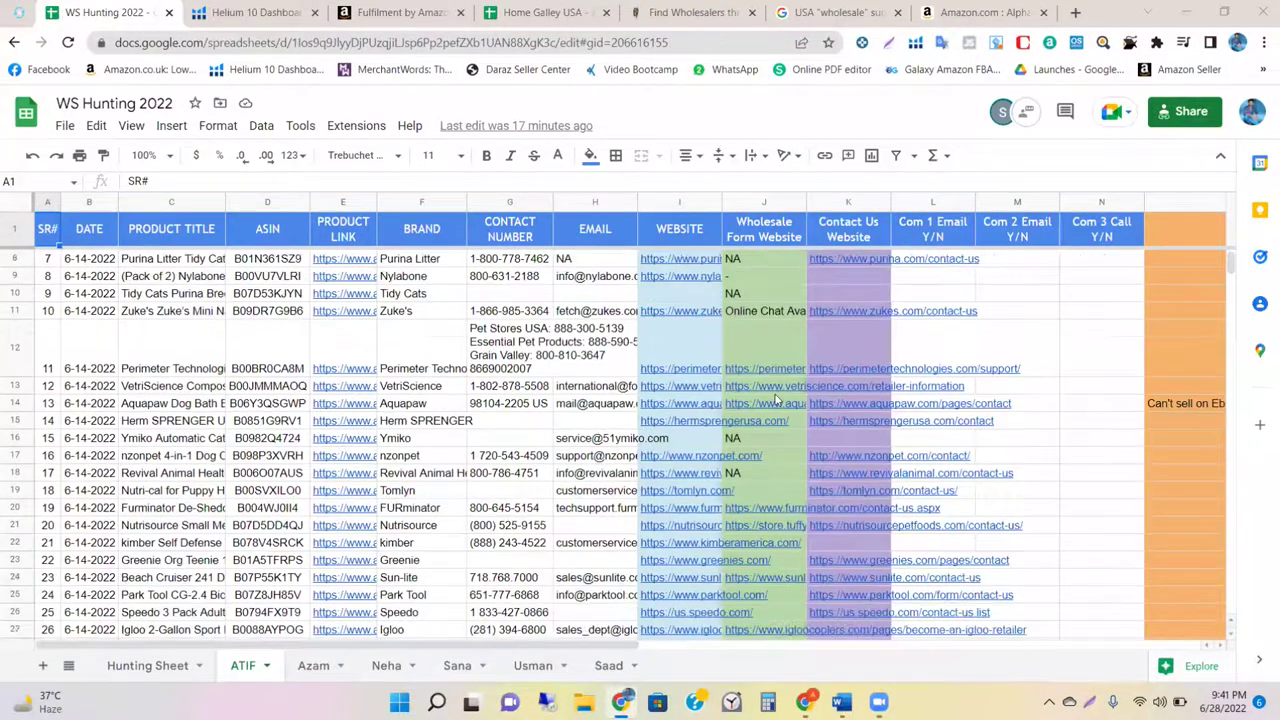
{"action": "left_click", "coordinate": [712, 354]}
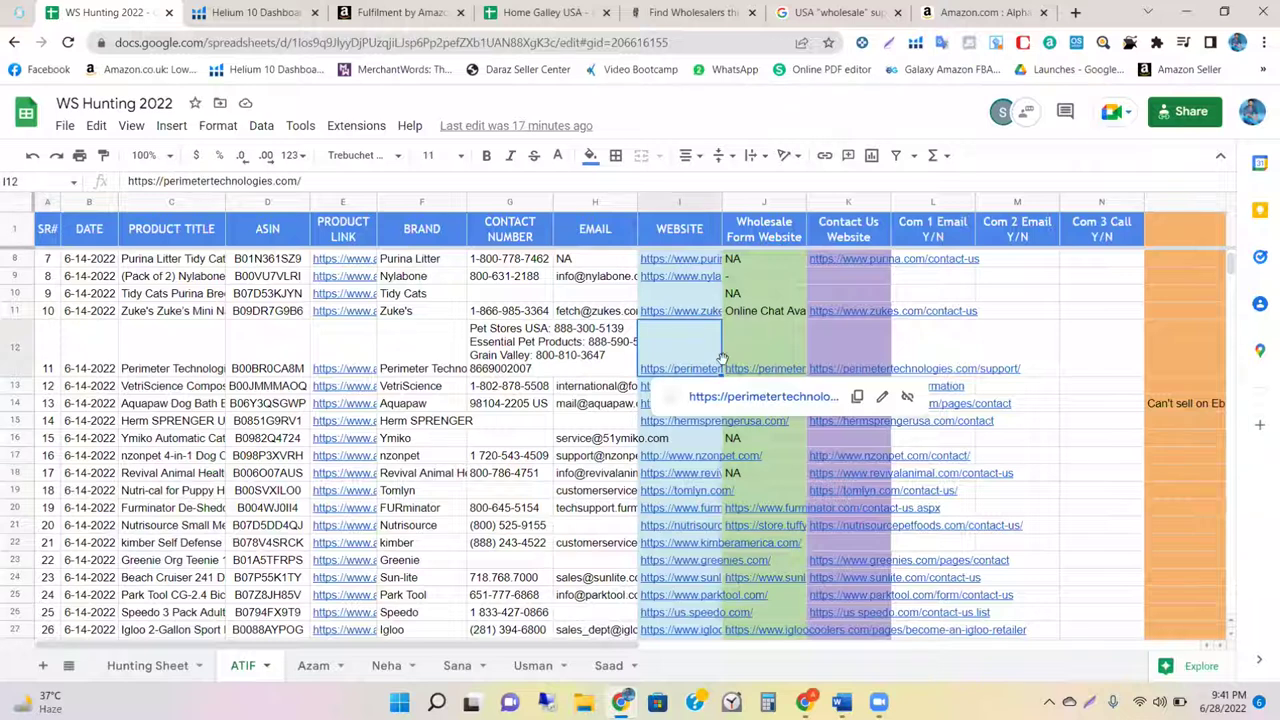
{"action": "left_click", "coordinate": [731, 397]}
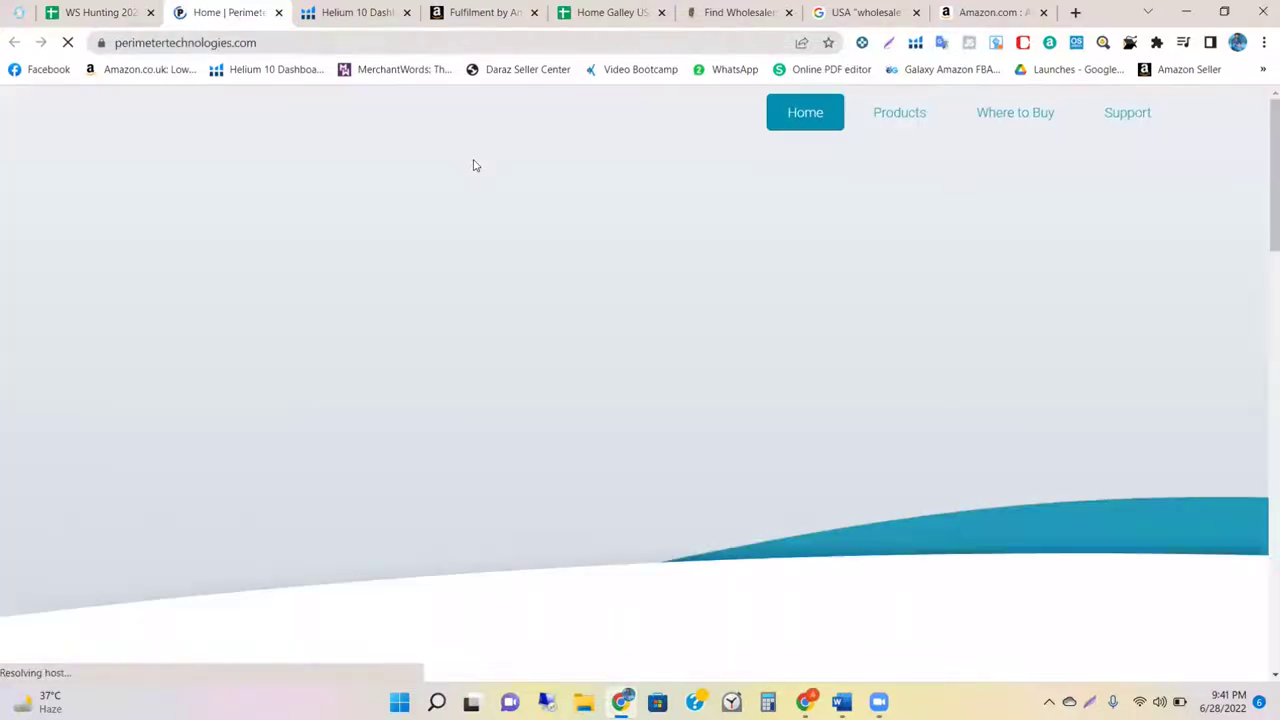
Step: Find the Become a Reseller link in the Perimeter Technologies homepage footer and open it
{"action": "scroll", "coordinate": [604, 330], "scroll_direction": "down", "scroll_amount": 2}
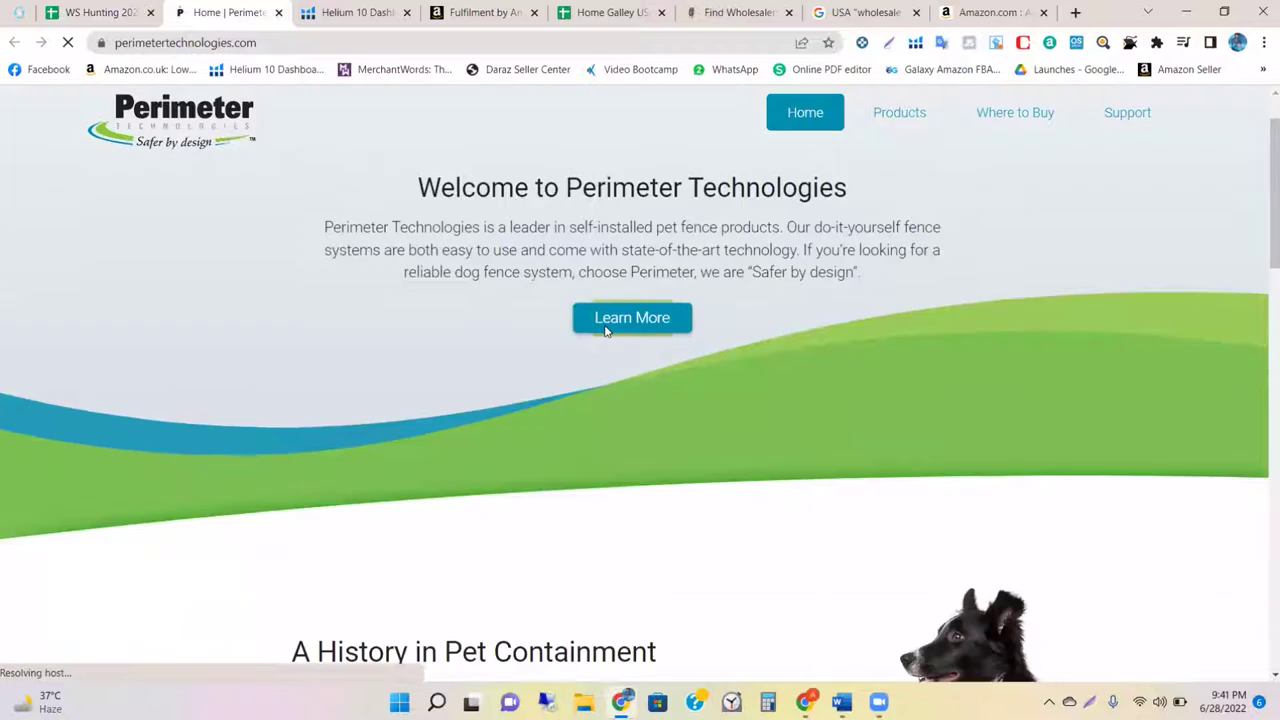
{"action": "scroll", "coordinate": [604, 330], "scroll_direction": "down", "scroll_amount": 15}
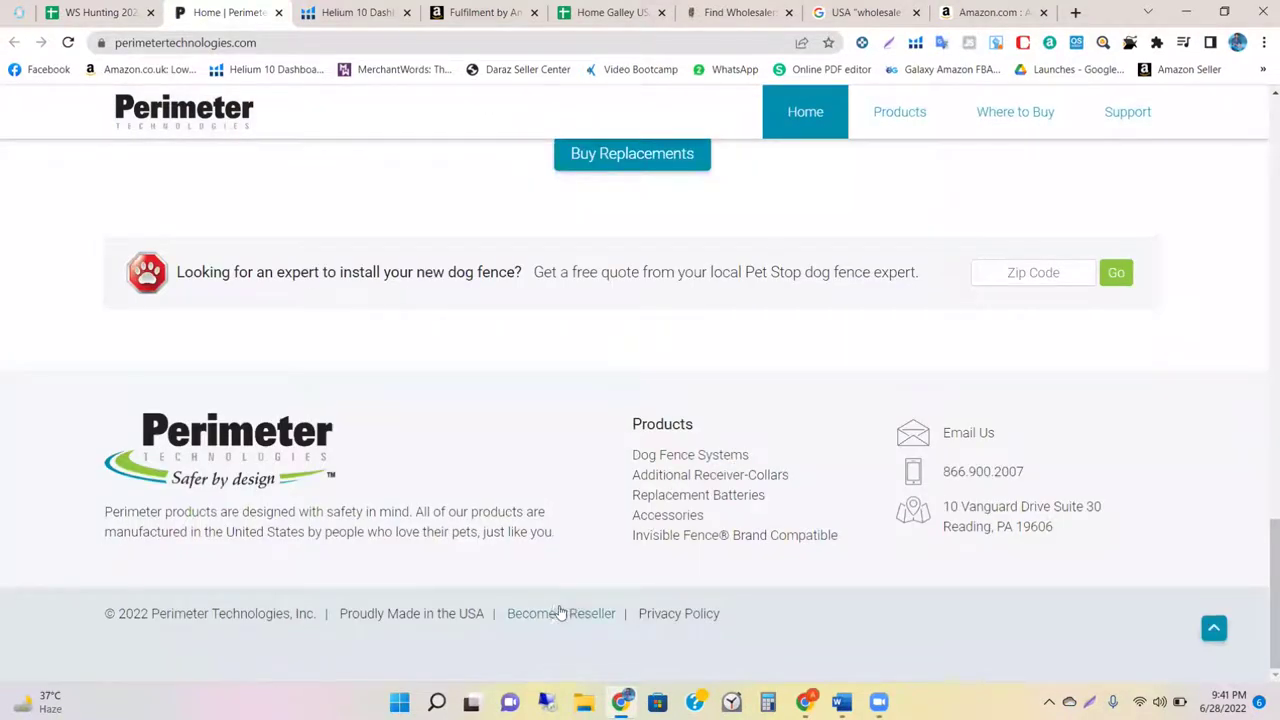
{"action": "left_click", "coordinate": [560, 613]}
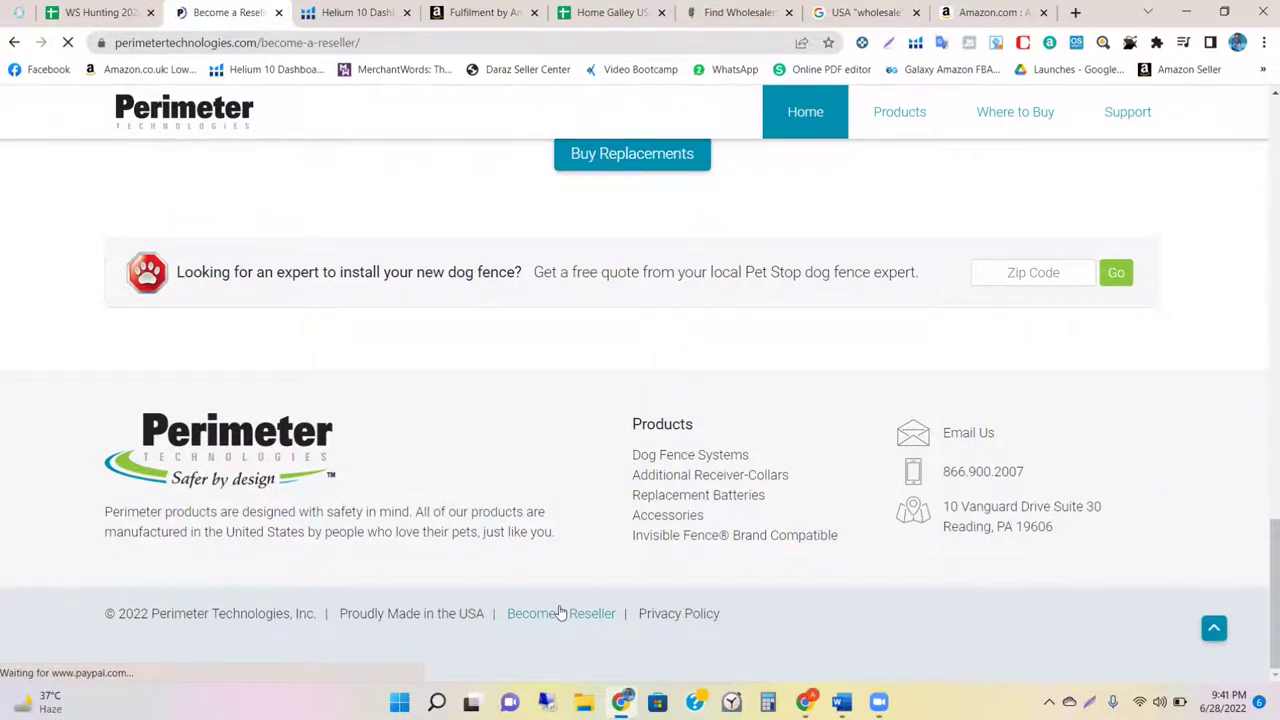
Step: Review the Become a Reseller page for the authorized distributors that retailers must contact and their phone numbers
{"action": "scroll", "coordinate": [684, 489], "scroll_direction": "down", "scroll_amount": 5}
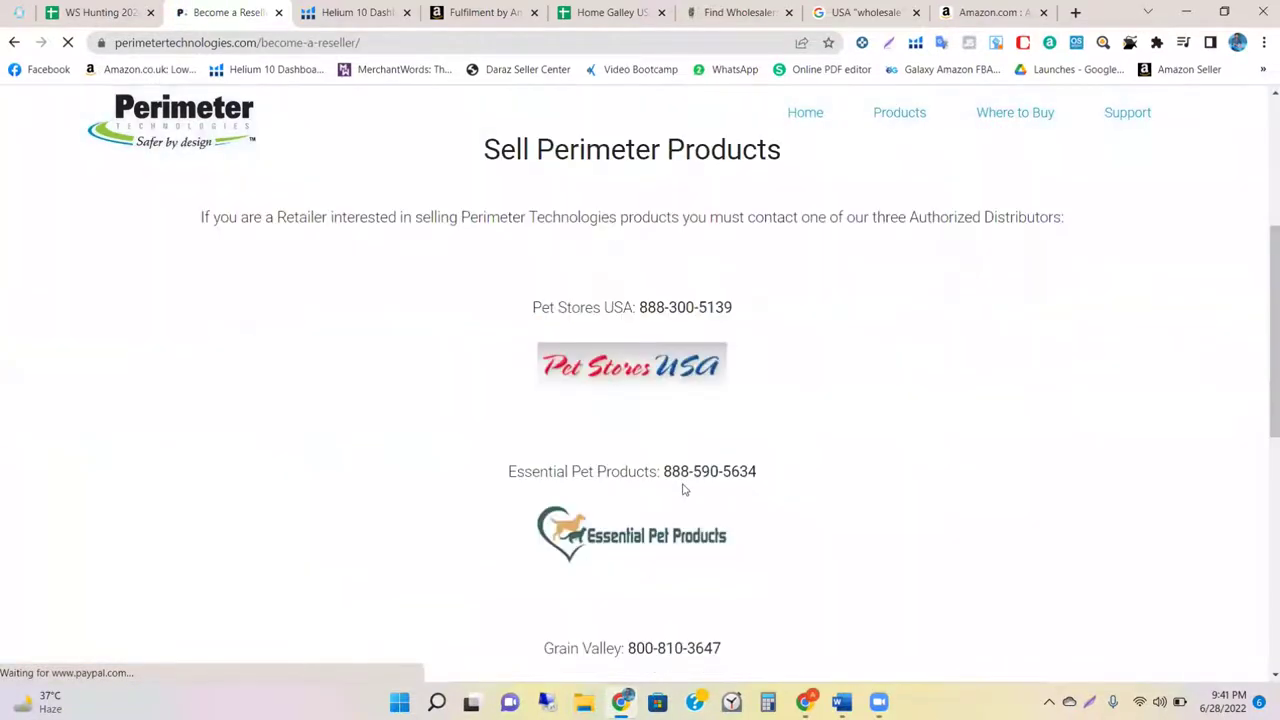
{"action": "scroll", "coordinate": [684, 489], "scroll_direction": "down", "scroll_amount": 5}
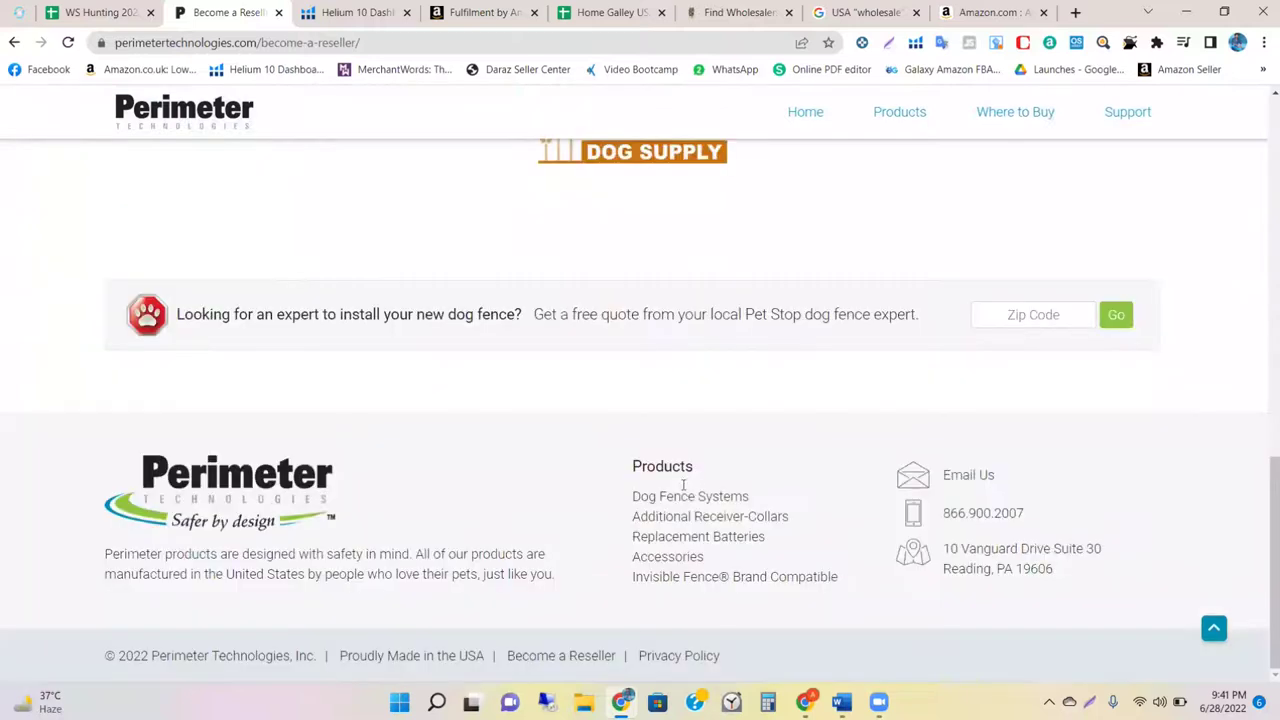
{"action": "scroll", "coordinate": [684, 489], "scroll_direction": "up", "scroll_amount": 8}
{"action": "scroll", "coordinate": [684, 489], "scroll_direction": "down", "scroll_amount": 1}
{"action": "scroll", "coordinate": [684, 489], "scroll_direction": "up", "scroll_amount": 2}
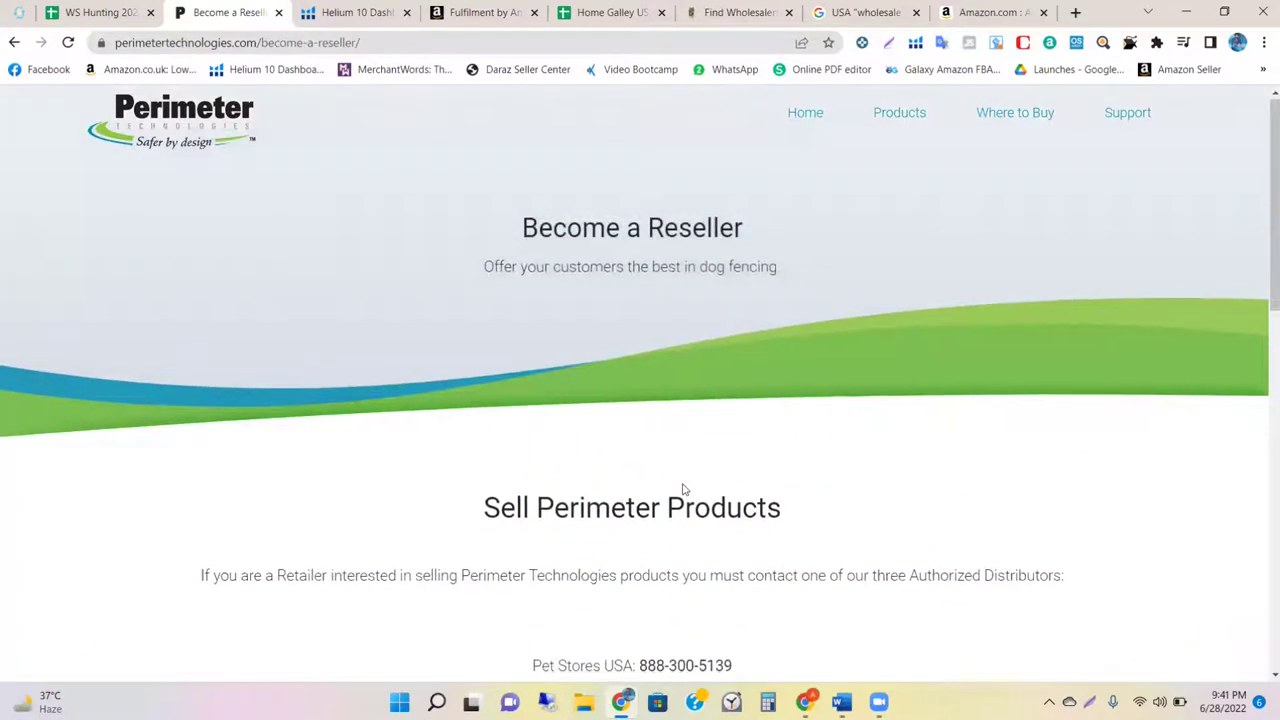
{"action": "scroll", "coordinate": [660, 283], "scroll_direction": "down", "scroll_amount": 2}
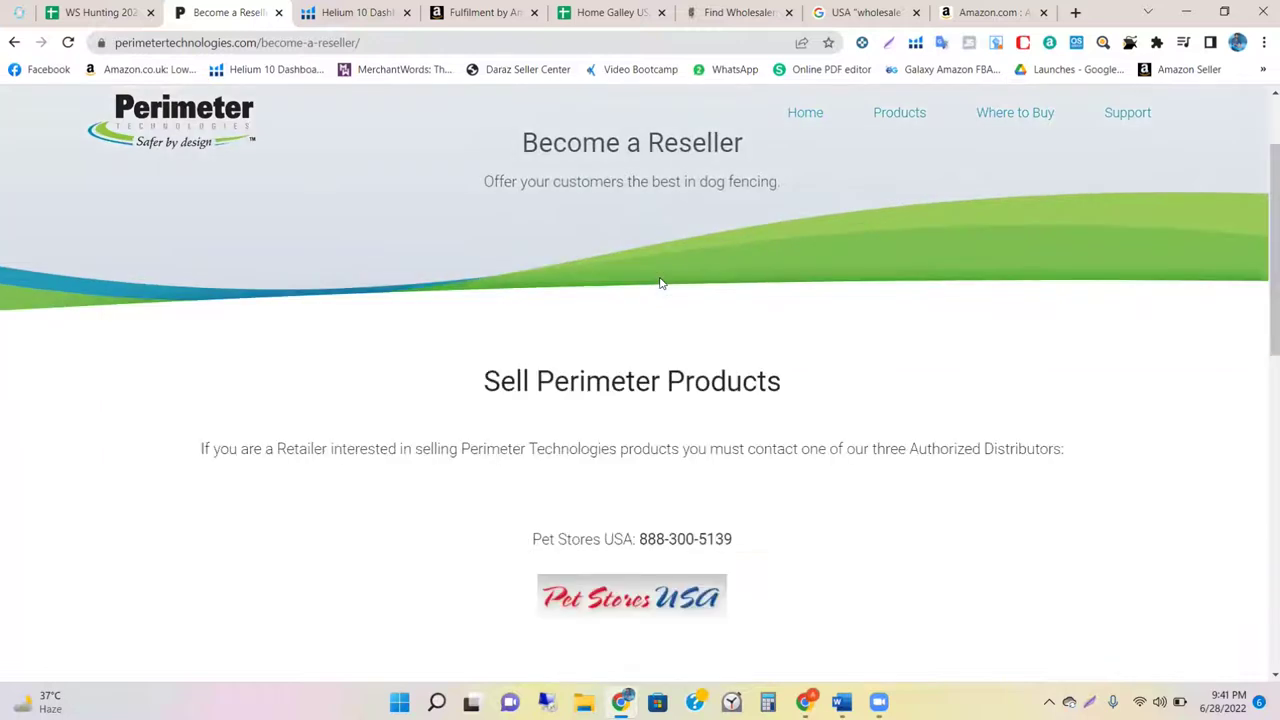
{"action": "scroll", "coordinate": [660, 286], "scroll_direction": "up", "scroll_amount": 2}
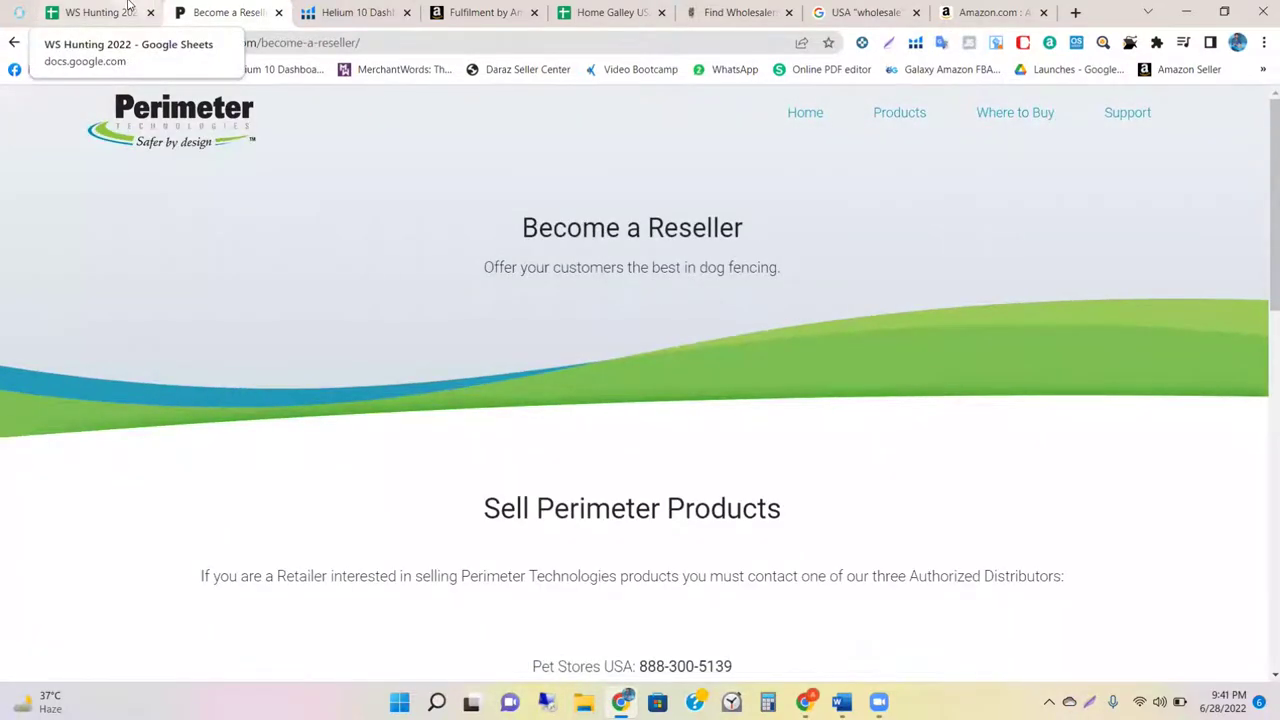
Step: Return to the WS Hunting 2022 sheet, open FURminator's Wholesale Form Website link, and close the Perimeter Technologies page
{"action": "left_click", "coordinate": [100, 12]}
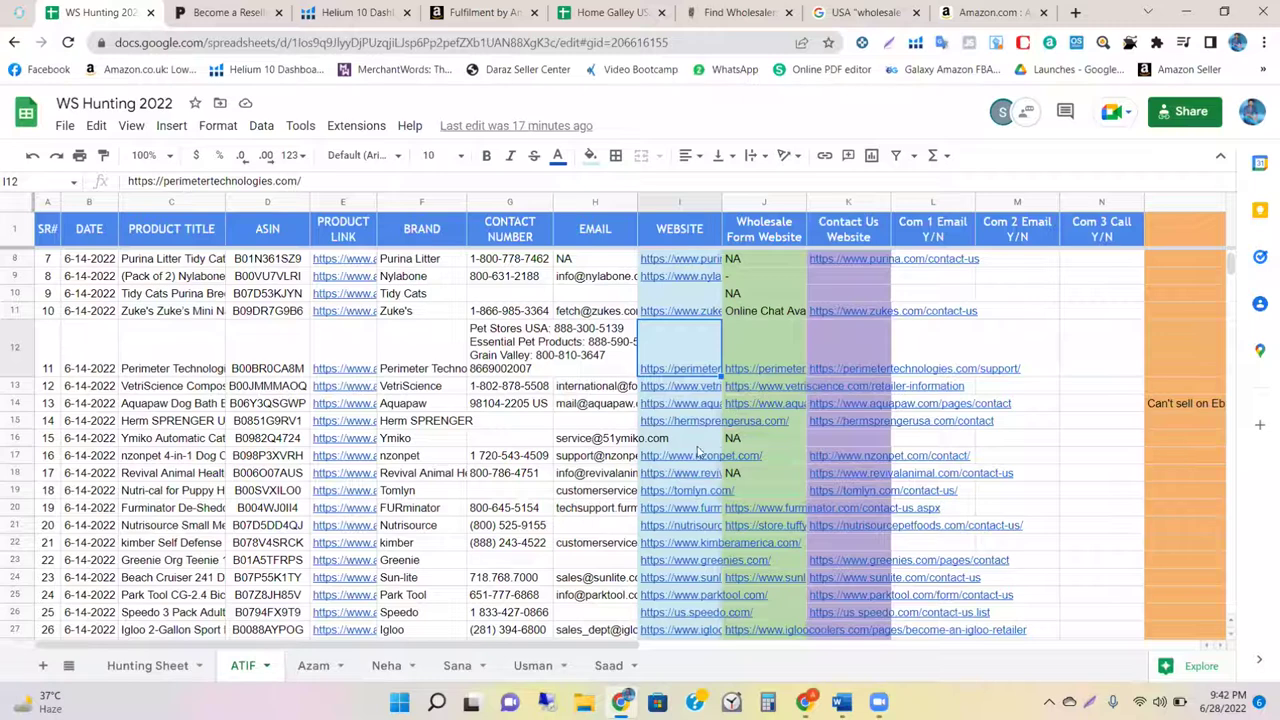
{"action": "scroll", "coordinate": [697, 450], "scroll_direction": "down", "scroll_amount": 4}
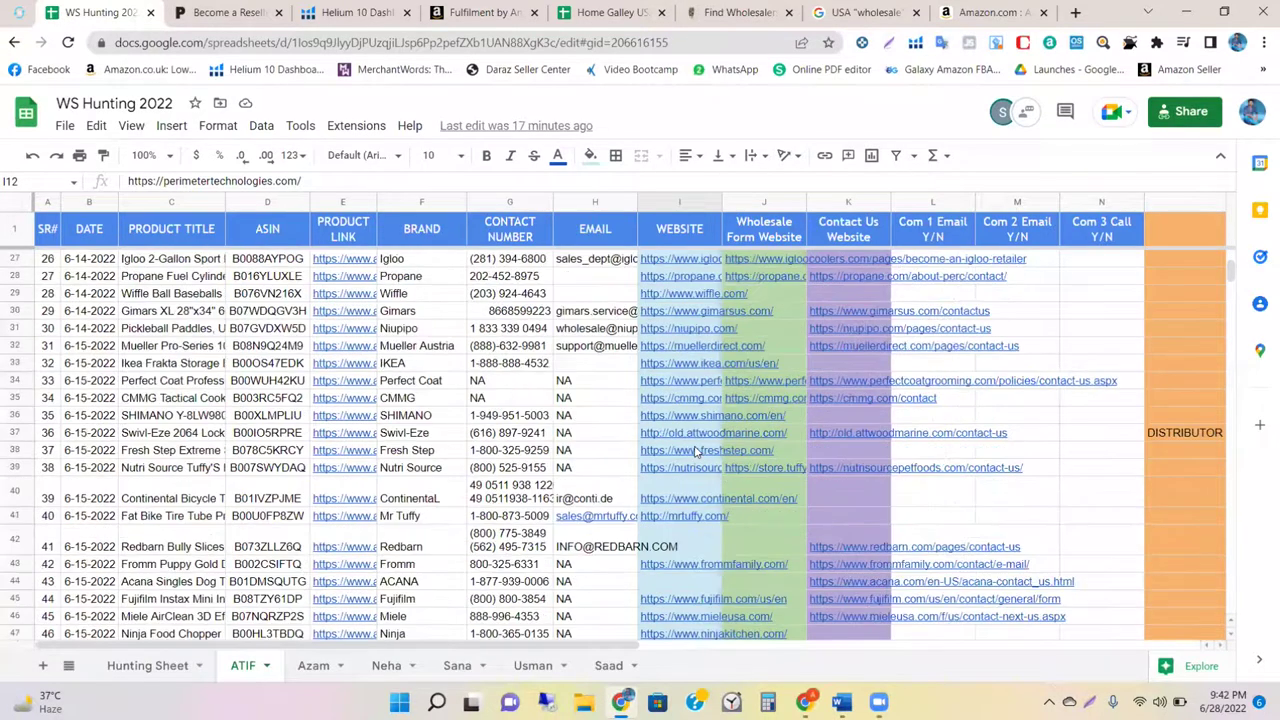
{"action": "scroll", "coordinate": [697, 450], "scroll_direction": "up", "scroll_amount": 3}
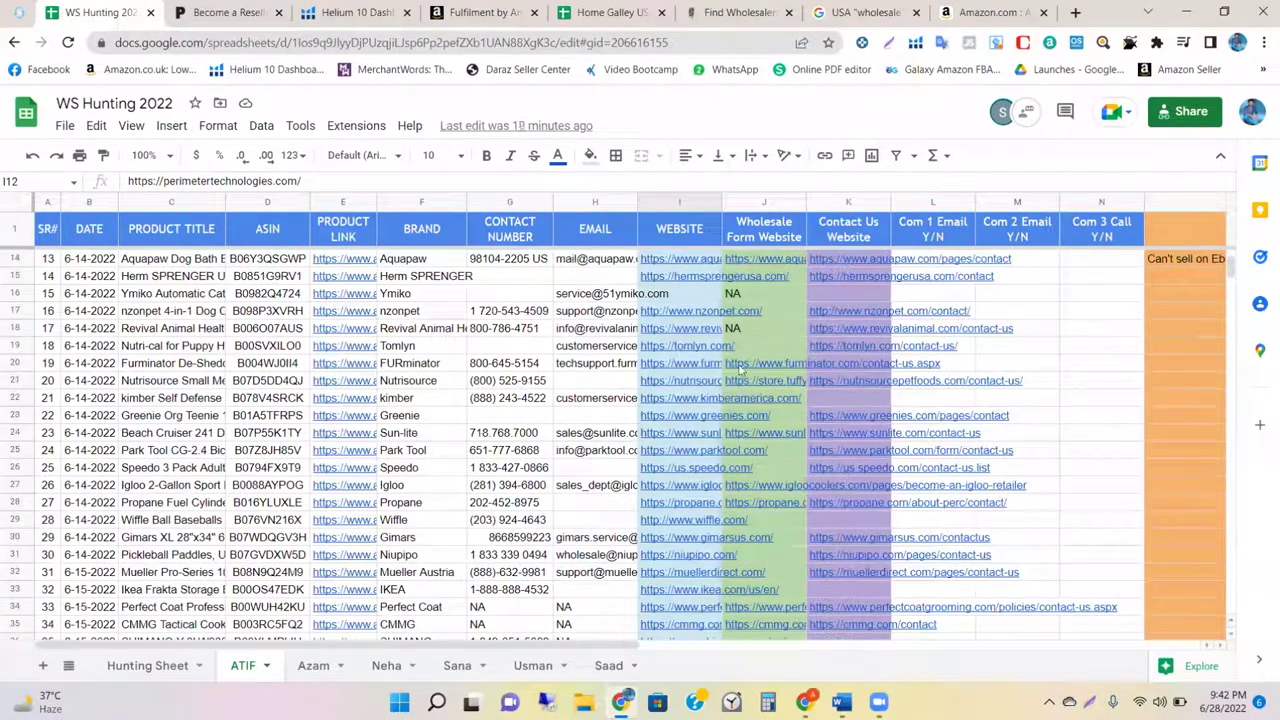
{"action": "mouse_move", "coordinate": [740, 370]}
{"action": "left_click", "coordinate": [787, 371]}
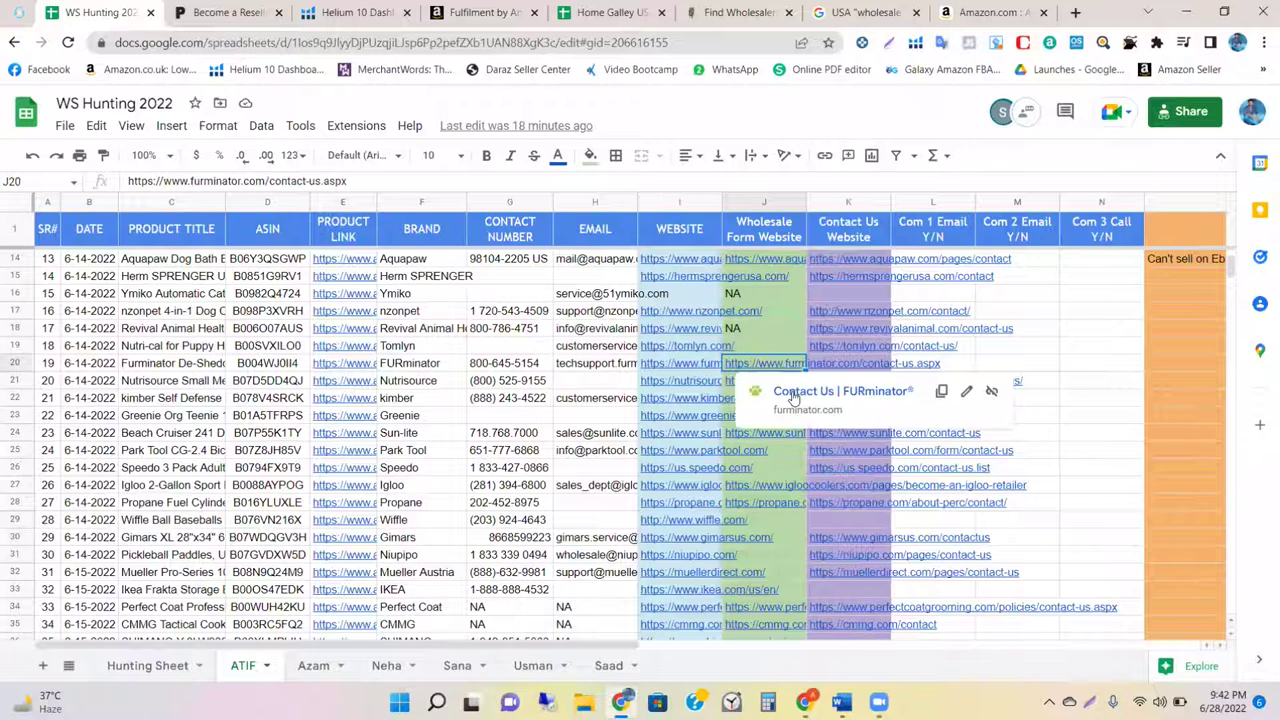
{"action": "left_click", "coordinate": [793, 397]}
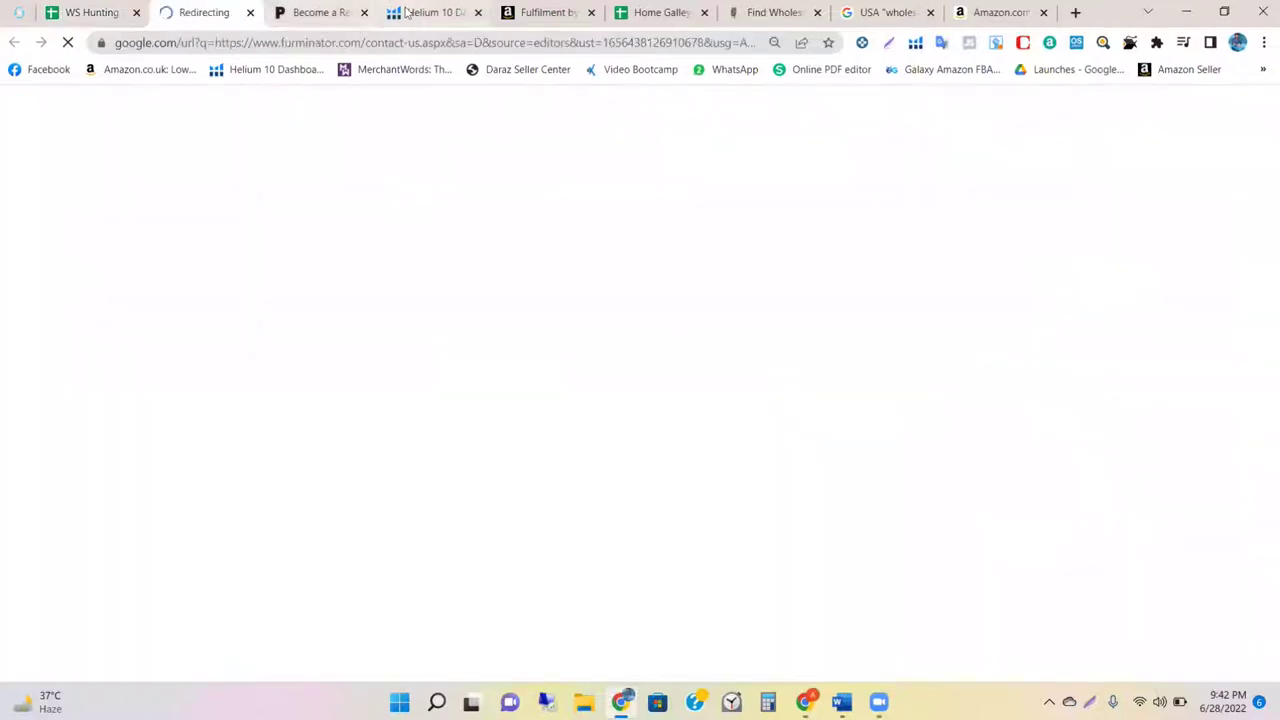
{"action": "left_click", "coordinate": [366, 13]}
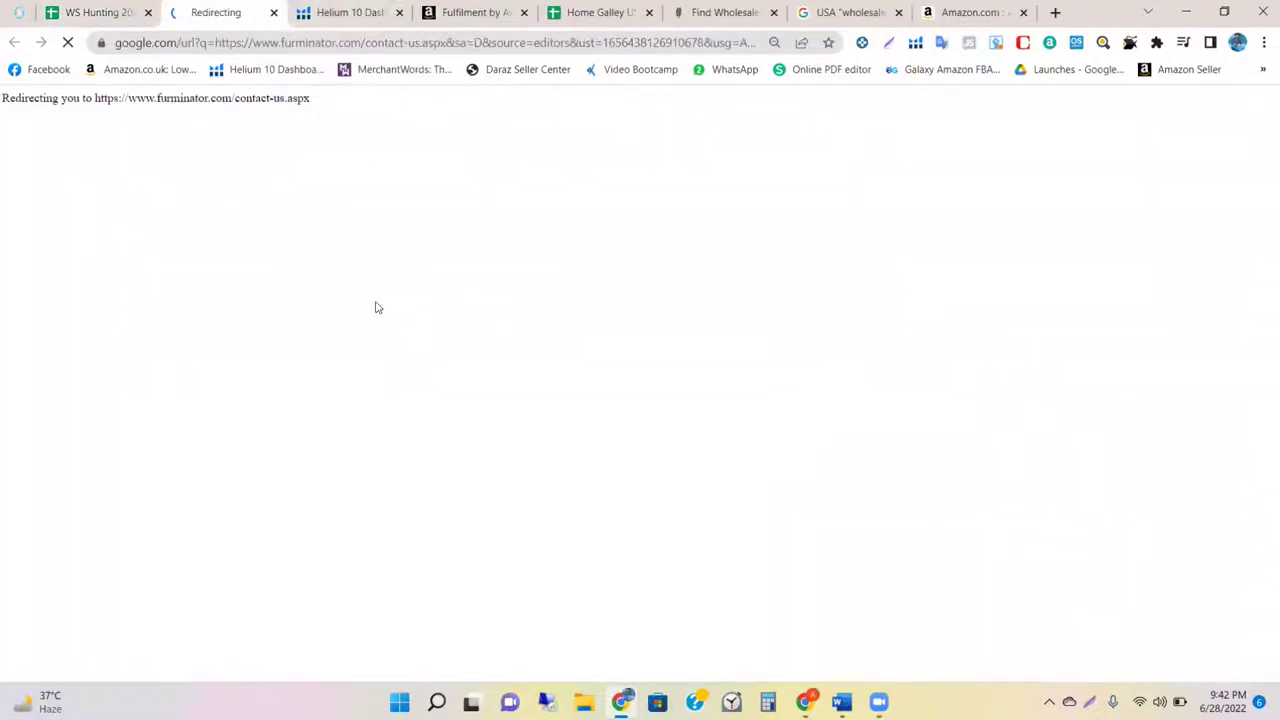
Step: Open the FURminator homepage from its website cell in the hunting sheet, checking the brand's Contact Us page while it loads
{"action": "left_click", "coordinate": [112, 13]}
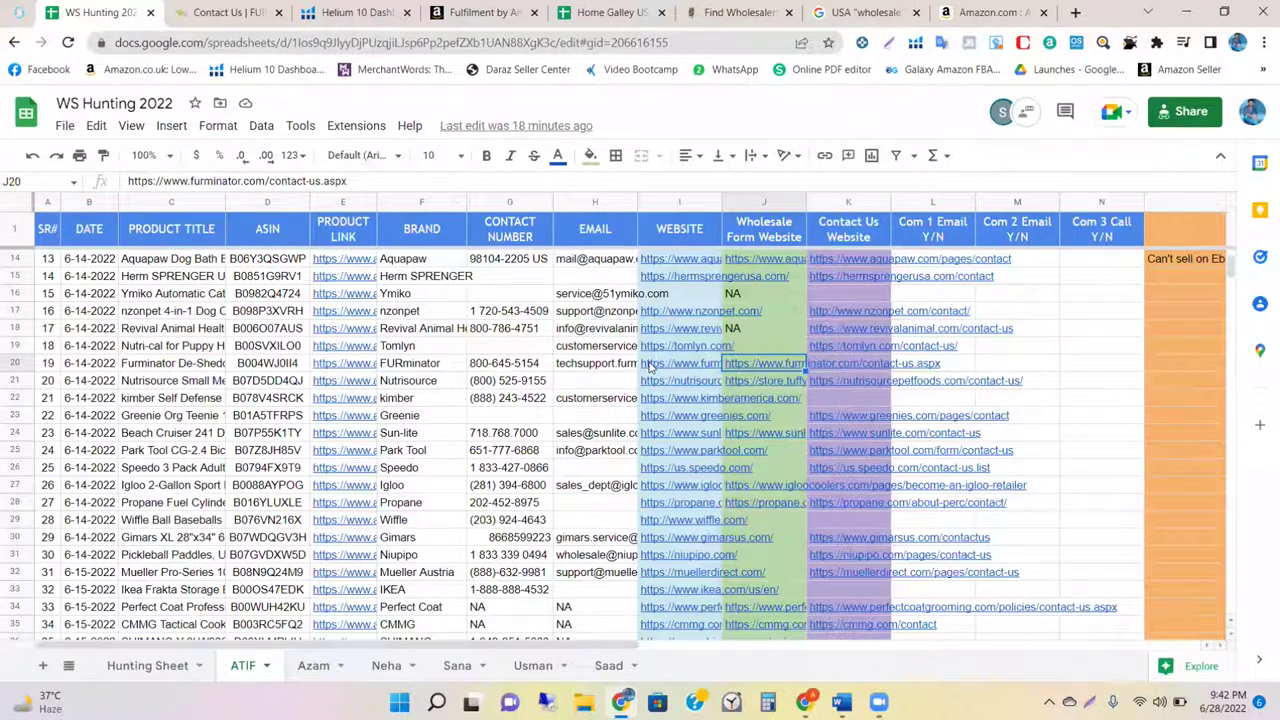
{"action": "mouse_move", "coordinate": [650, 367]}
{"action": "left_click", "coordinate": [726, 388]}
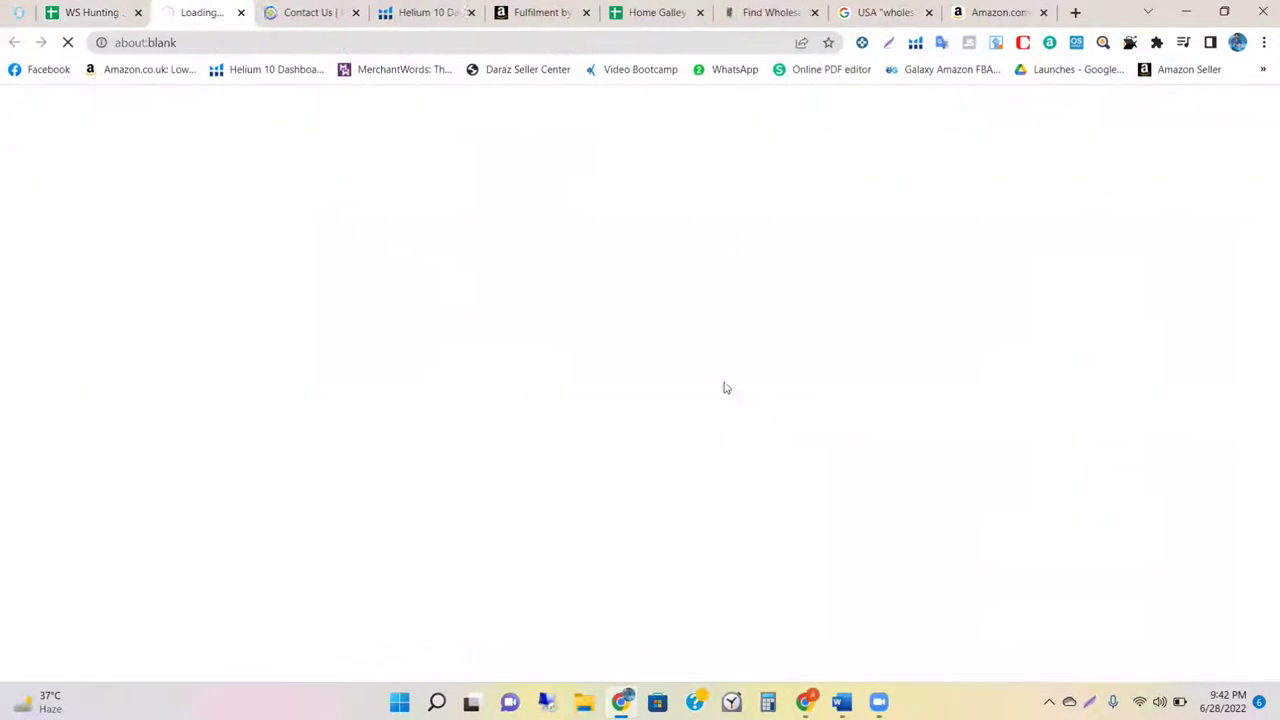
{"action": "left_click", "coordinate": [318, 10]}
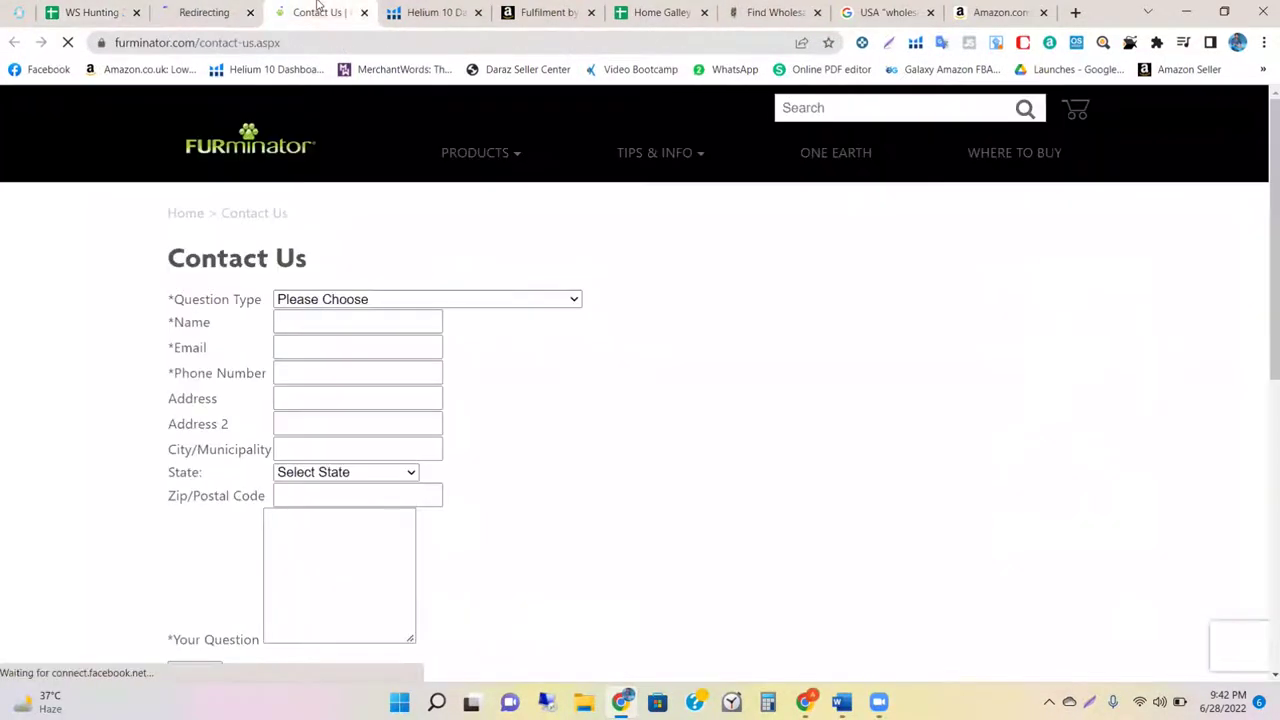
{"action": "left_click", "coordinate": [214, 10]}
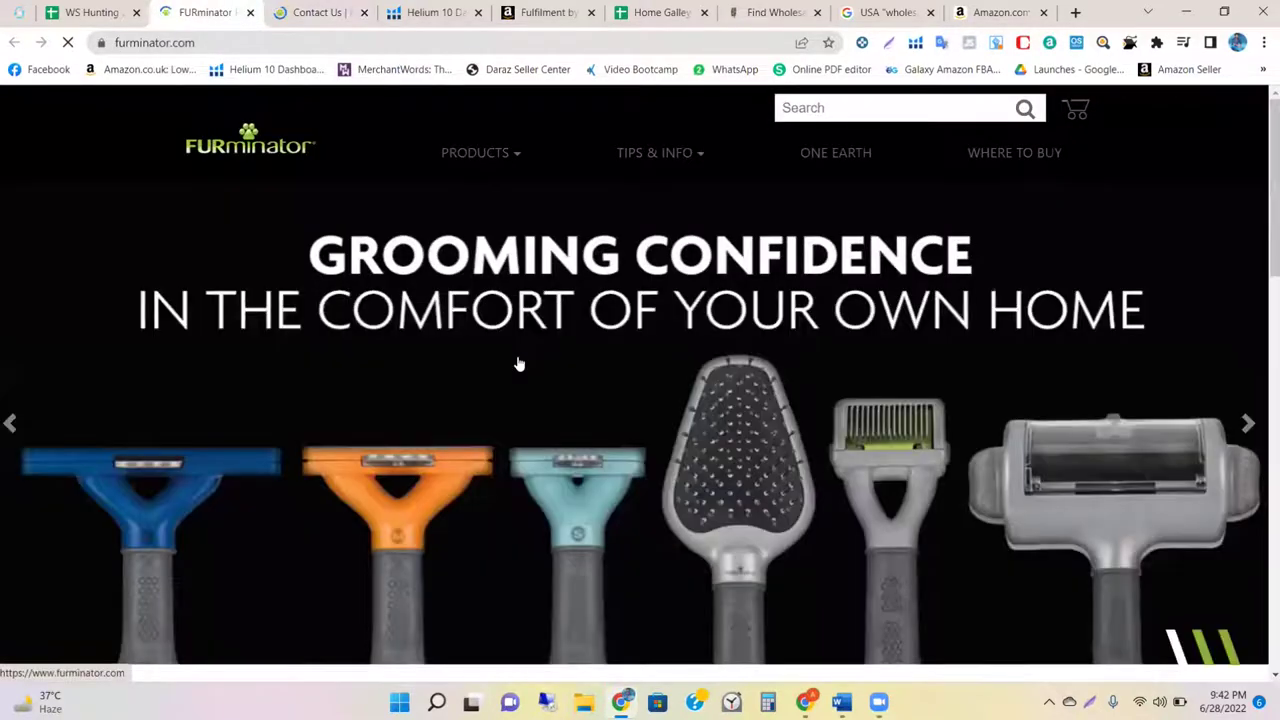
Step: Examine the FURminator homepage's footer contact block and its Products and Tips & Info categories for a wholesale or contact option
{"action": "scroll", "coordinate": [779, 302], "scroll_direction": "down", "scroll_amount": 15}
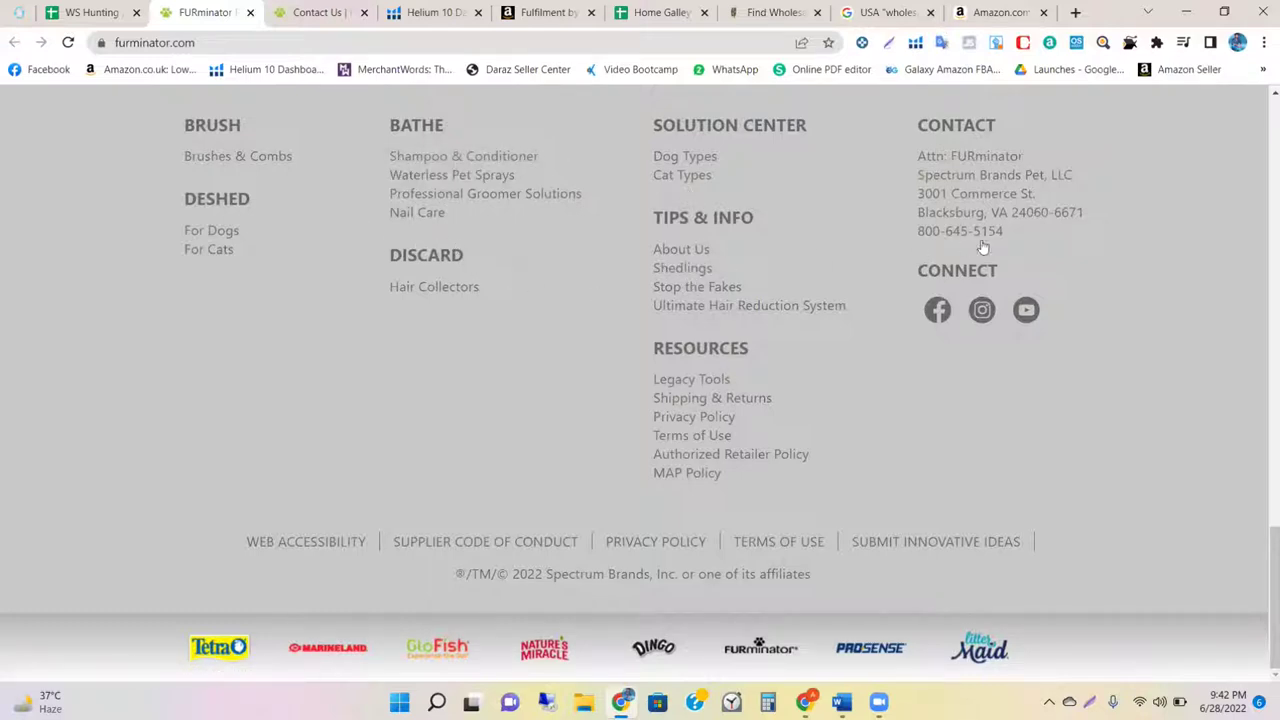
{"action": "triple_click", "coordinate": [955, 204]}
{"action": "left_click", "coordinate": [887, 224]}
{"action": "scroll", "coordinate": [887, 224], "scroll_direction": "up", "scroll_amount": 15}
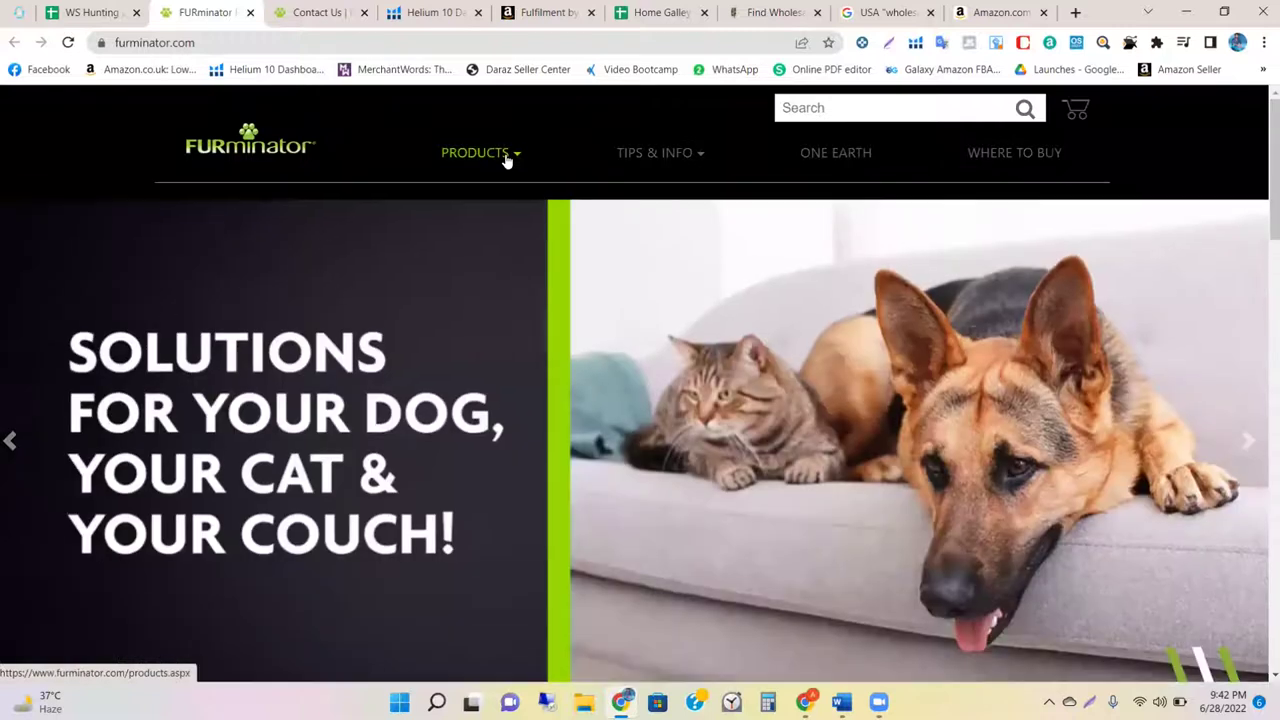
{"action": "mouse_move", "coordinate": [507, 161]}
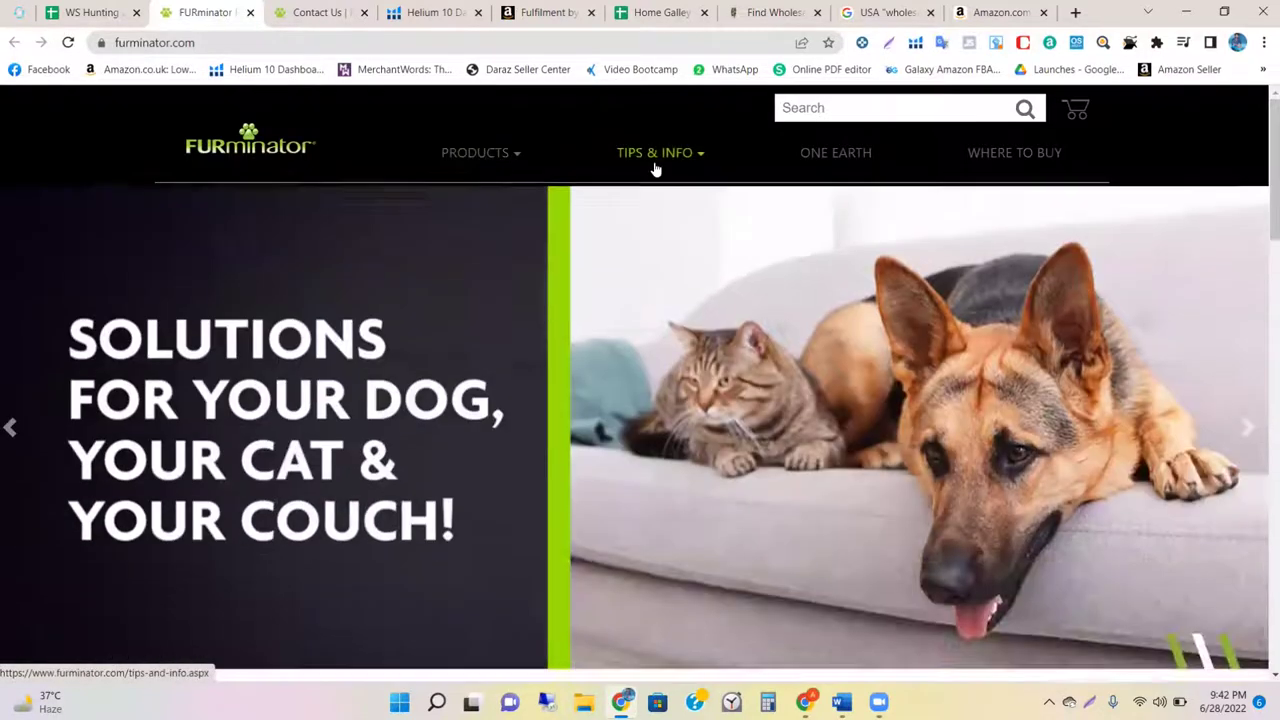
{"action": "mouse_move", "coordinate": [655, 170]}
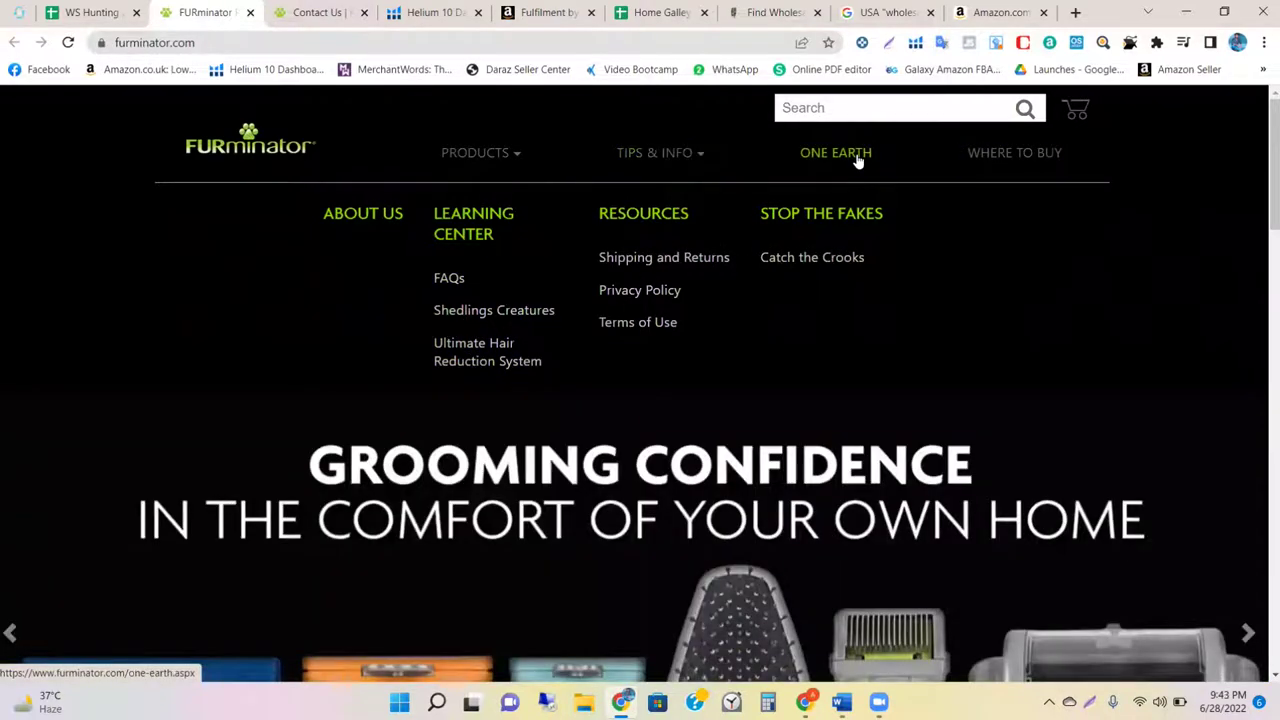
Step: Visit FURminator's One Earth page and open the Contact Us page from the contact block in its footer
{"action": "left_click", "coordinate": [856, 158]}
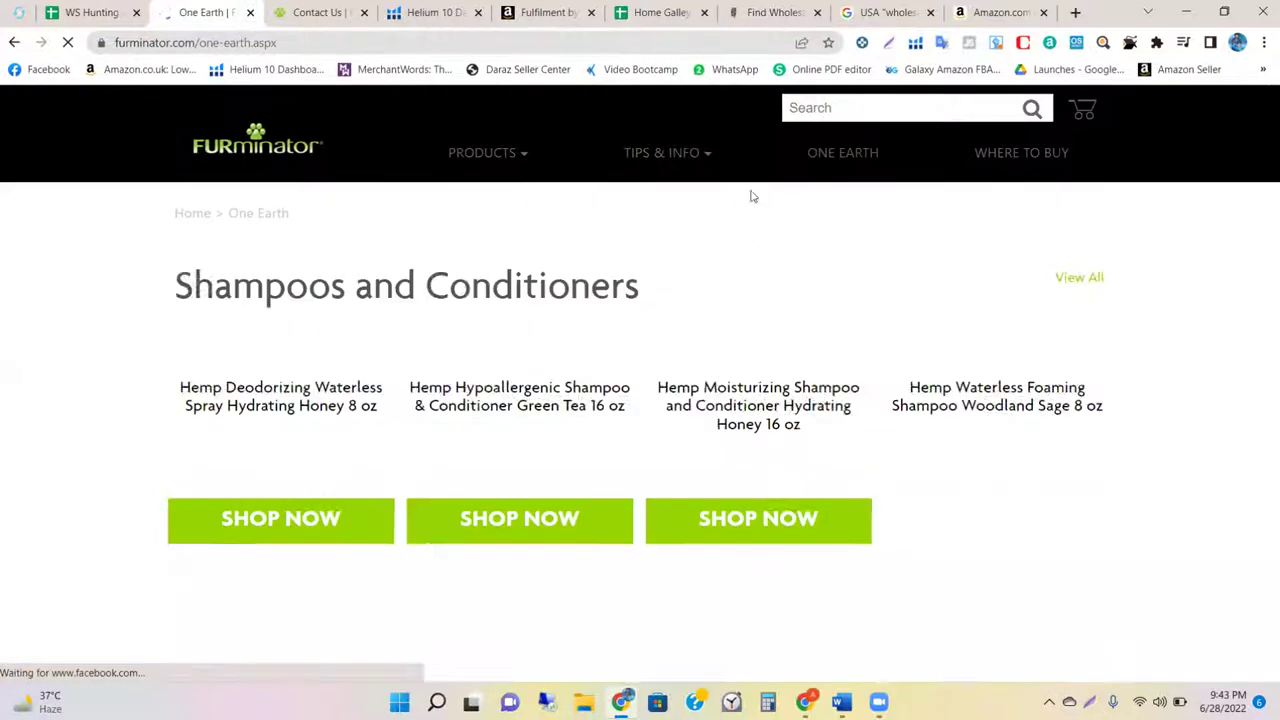
{"action": "scroll", "coordinate": [708, 246], "scroll_direction": "down", "scroll_amount": 10}
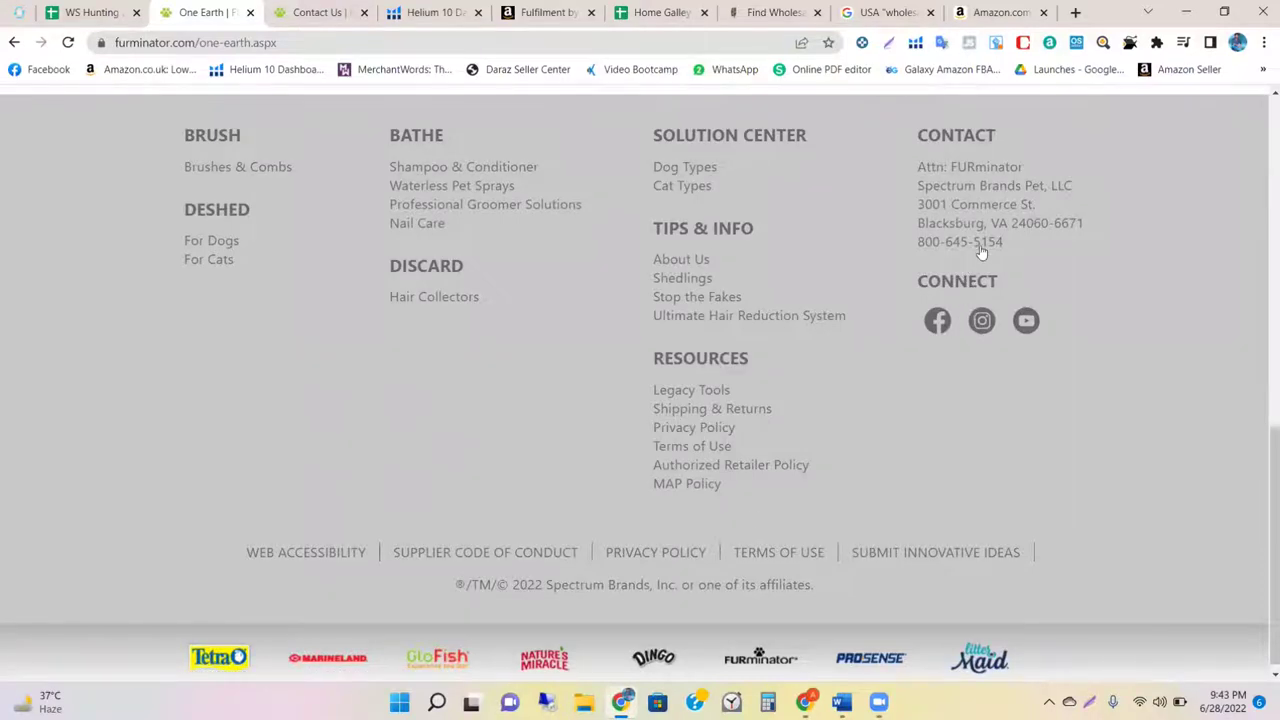
{"action": "left_click", "coordinate": [958, 212]}
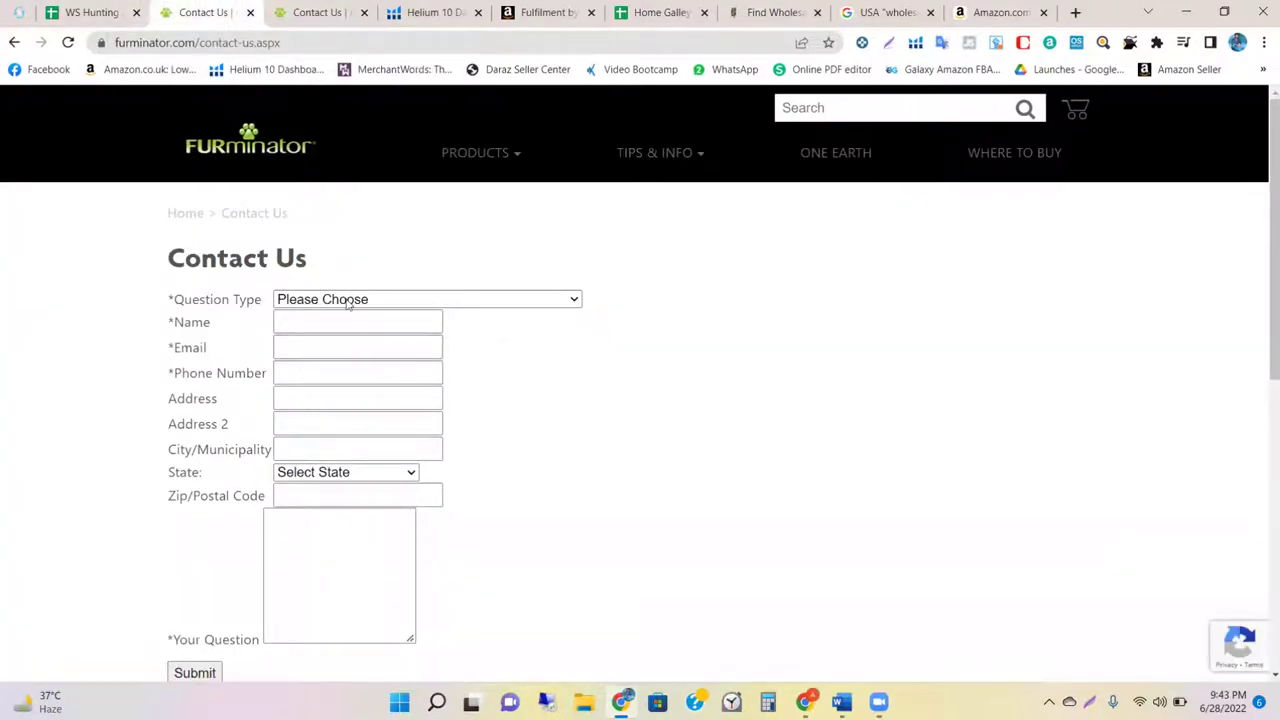
Step: Set the question type of FURminator's contact form to "I am a retailer/store/distributor"
{"action": "scroll", "coordinate": [222, 550], "scroll_direction": "down", "scroll_amount": 3}
{"action": "scroll", "coordinate": [220, 549], "scroll_direction": "up", "scroll_amount": 2}
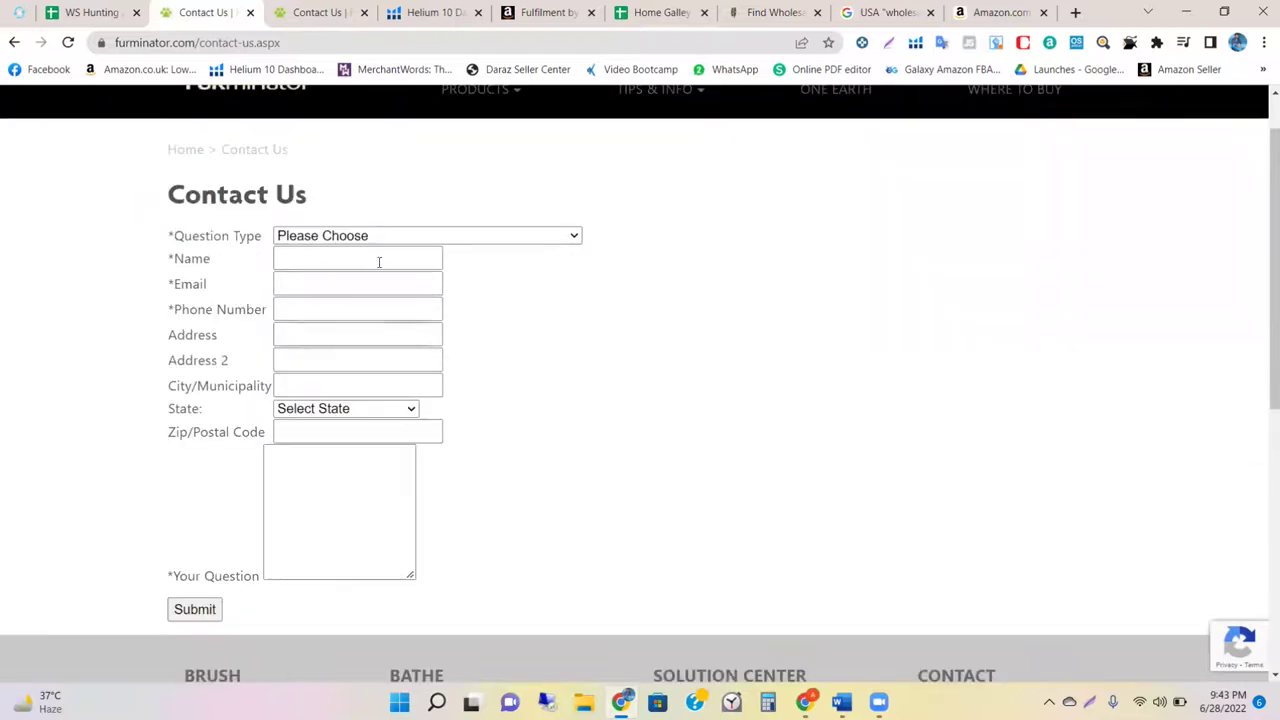
{"action": "left_click", "coordinate": [409, 234]}
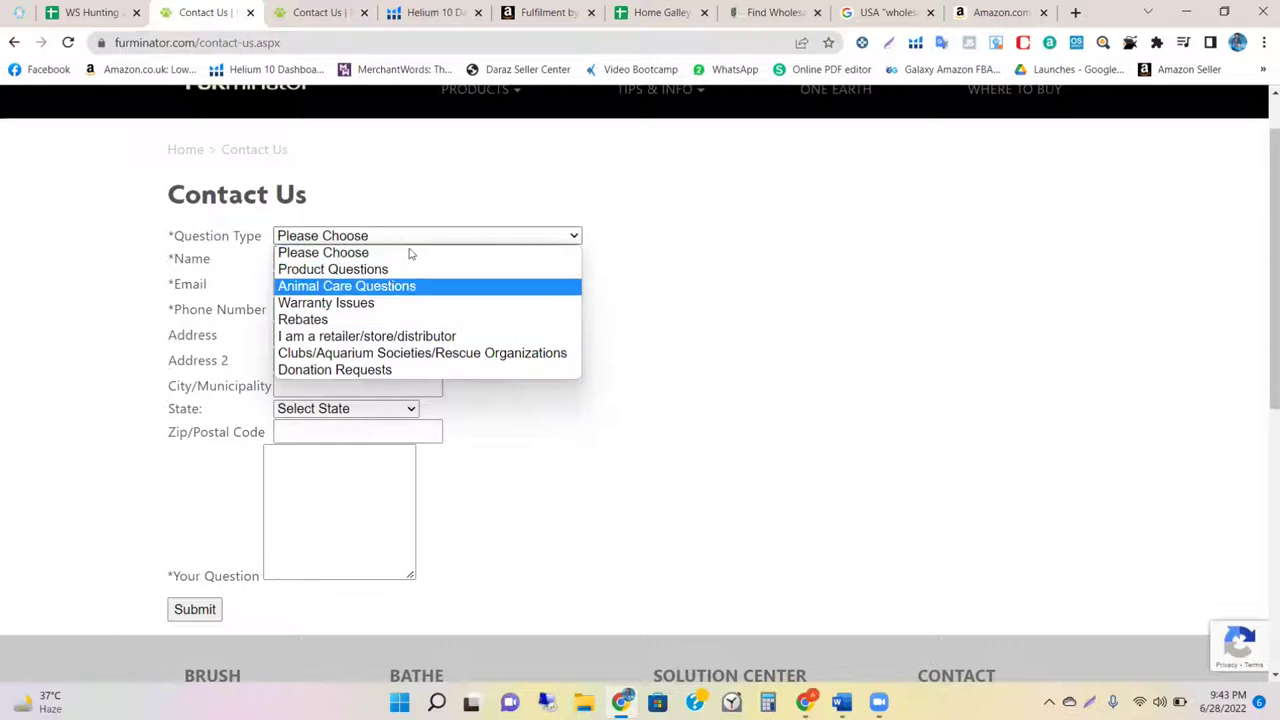
{"action": "left_click", "coordinate": [405, 337]}
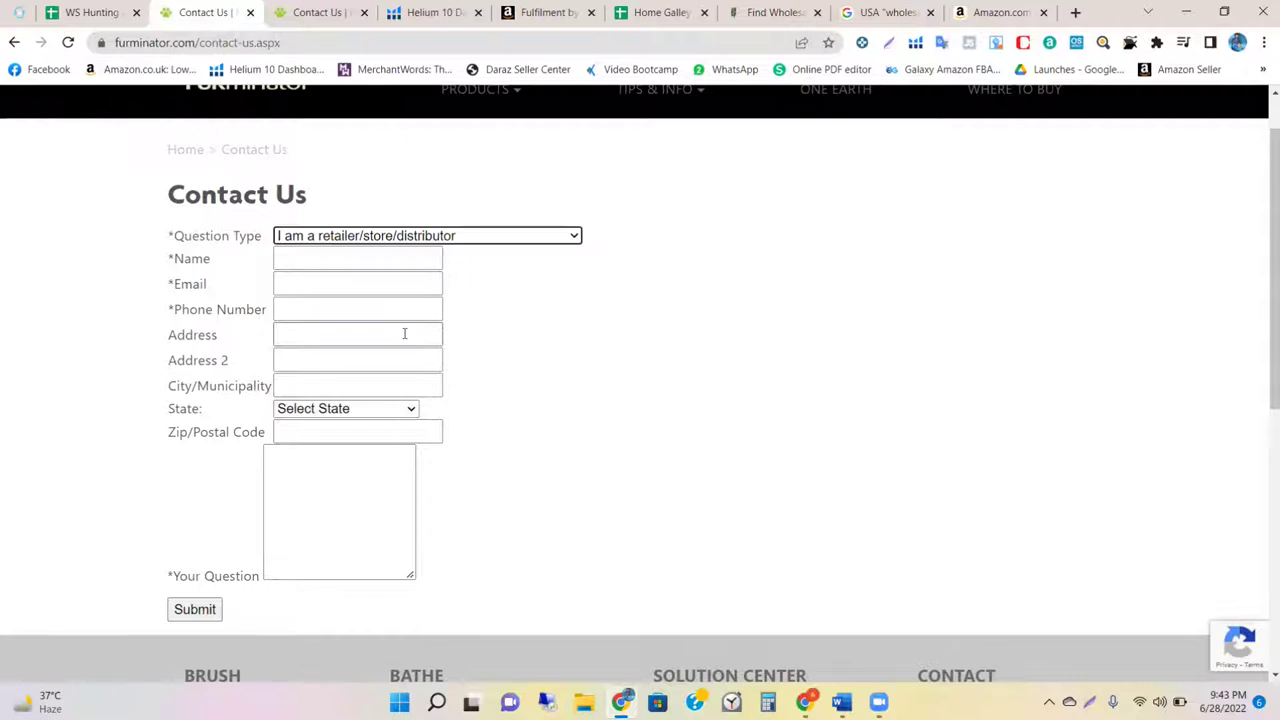
Step: Fill in the contact form's name, email, phone and address fields with the saved purchasing contact's details
{"action": "left_click", "coordinate": [360, 253]}
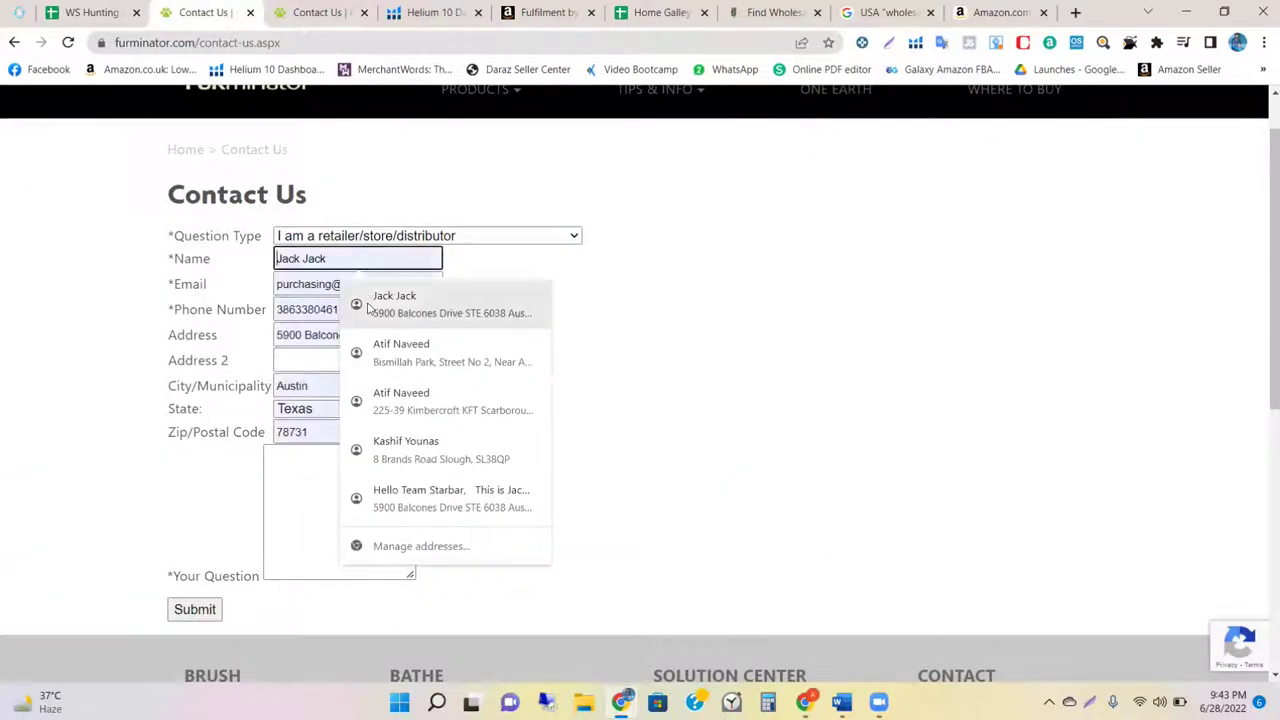
{"action": "left_click", "coordinate": [400, 303]}
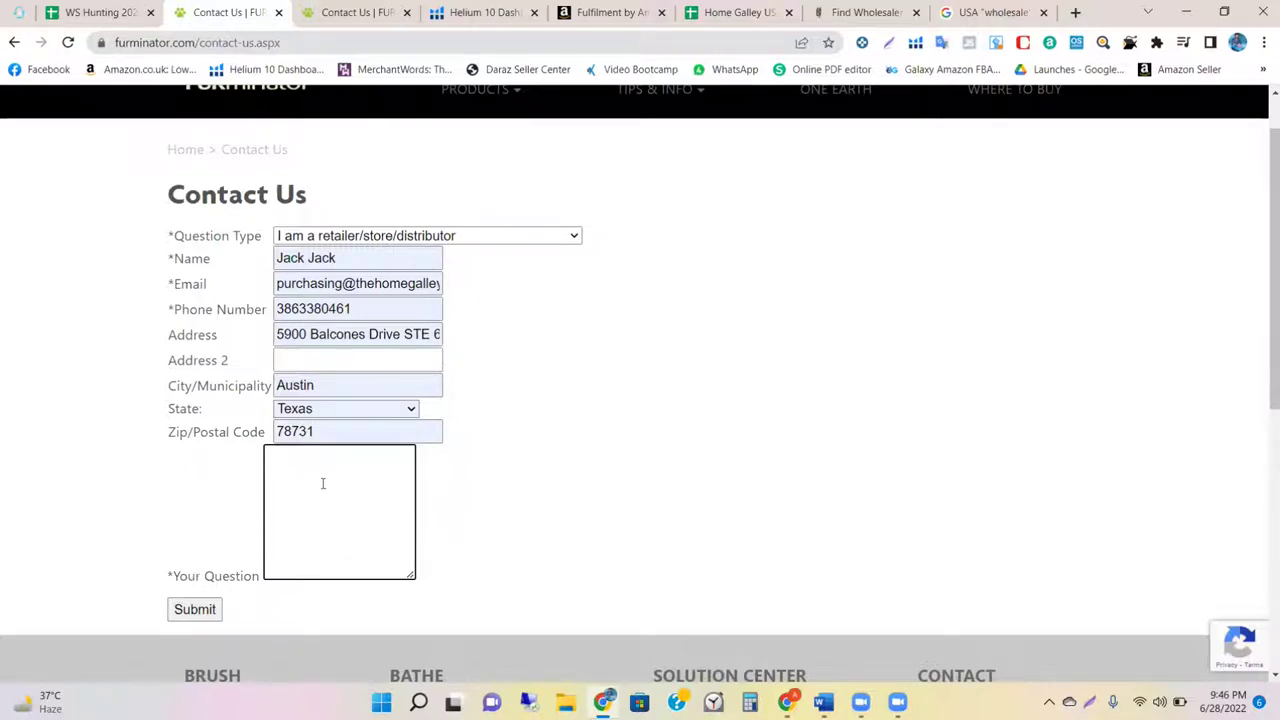
{"action": "scroll", "coordinate": [323, 483], "scroll_direction": "down", "scroll_amount": 1}
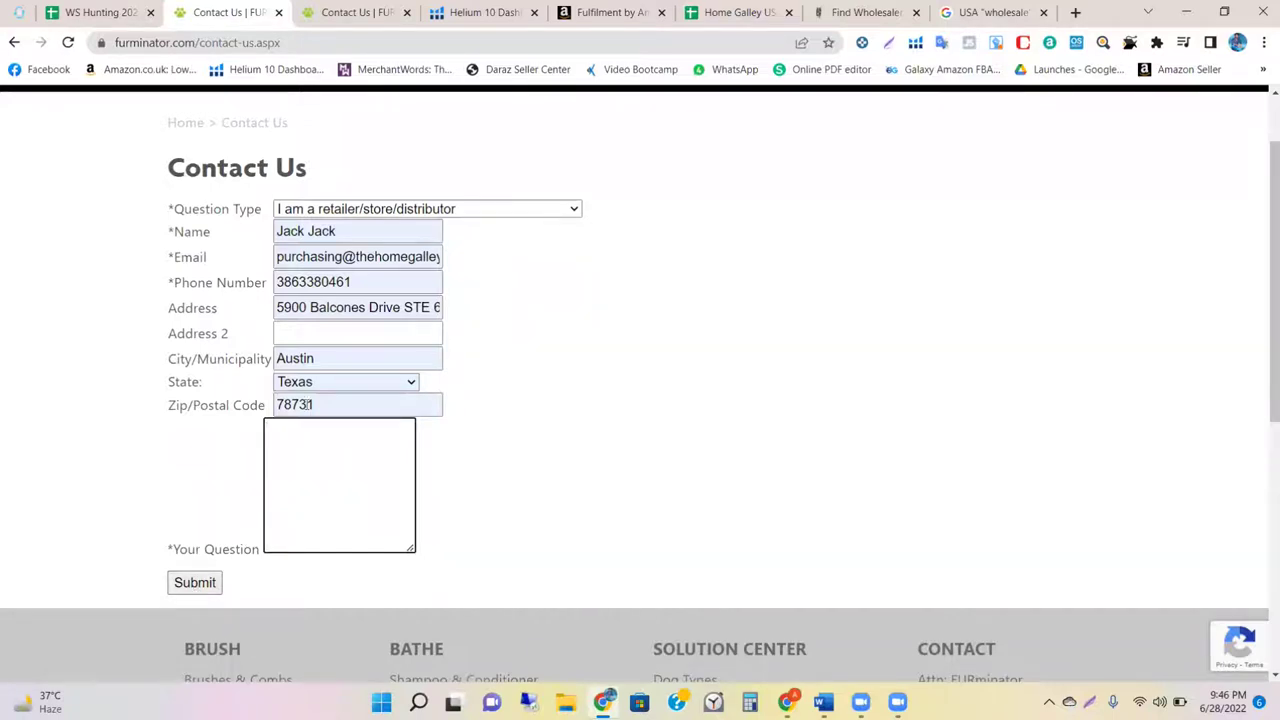
Step: Close both FURminator pages and look through the Wholesale Form Website column of the WS Hunting 2022 sheet
{"action": "left_click", "coordinate": [279, 12]}
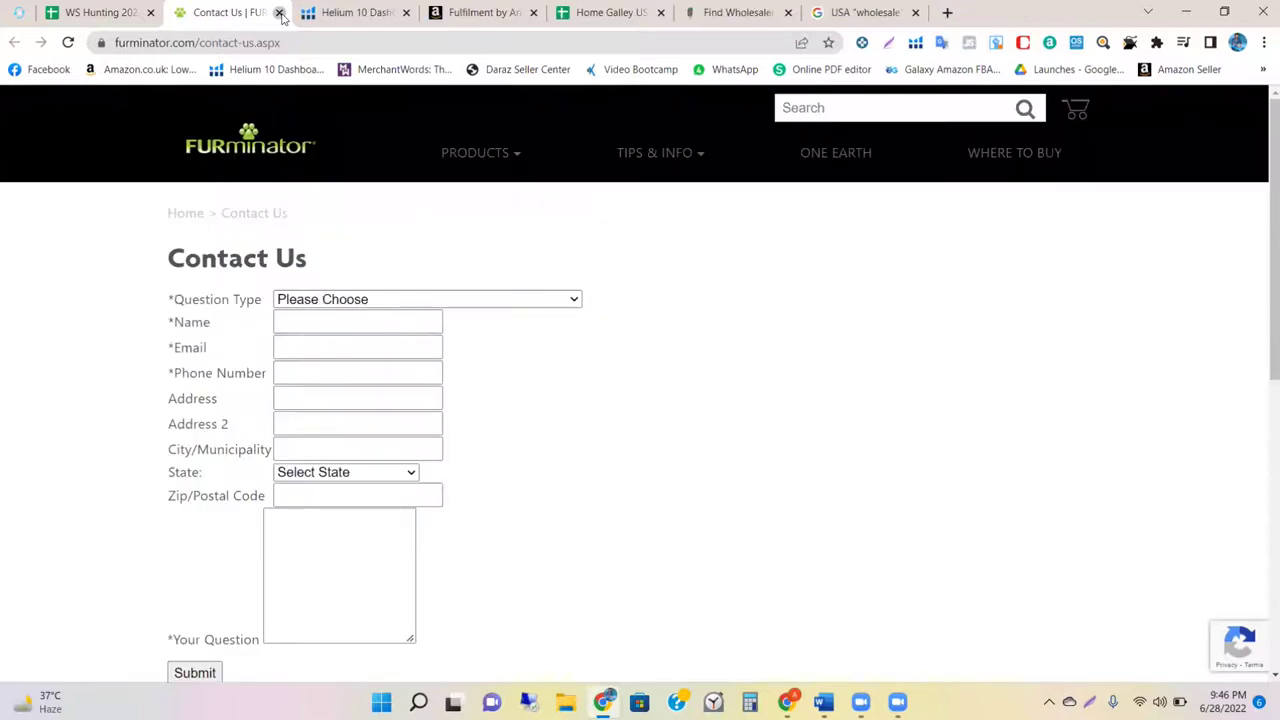
{"action": "left_click", "coordinate": [279, 12]}
{"action": "left_click", "coordinate": [125, 12]}
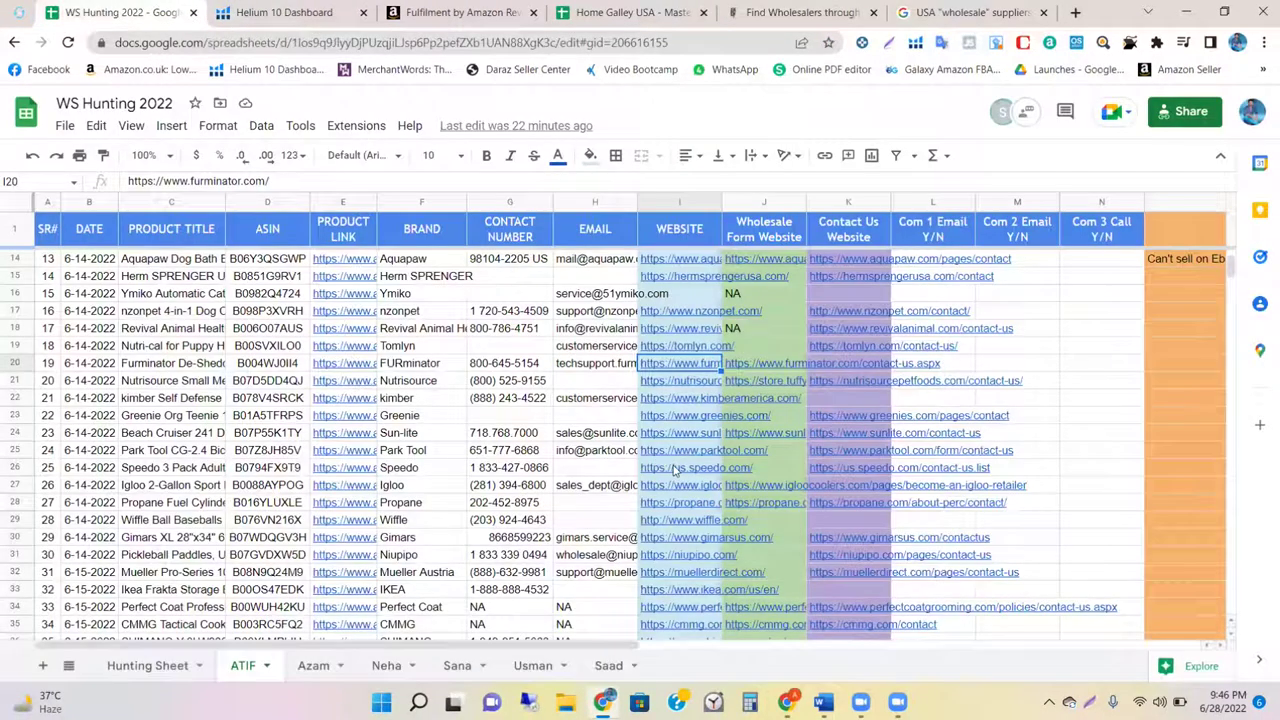
{"action": "mouse_move", "coordinate": [755, 432]}
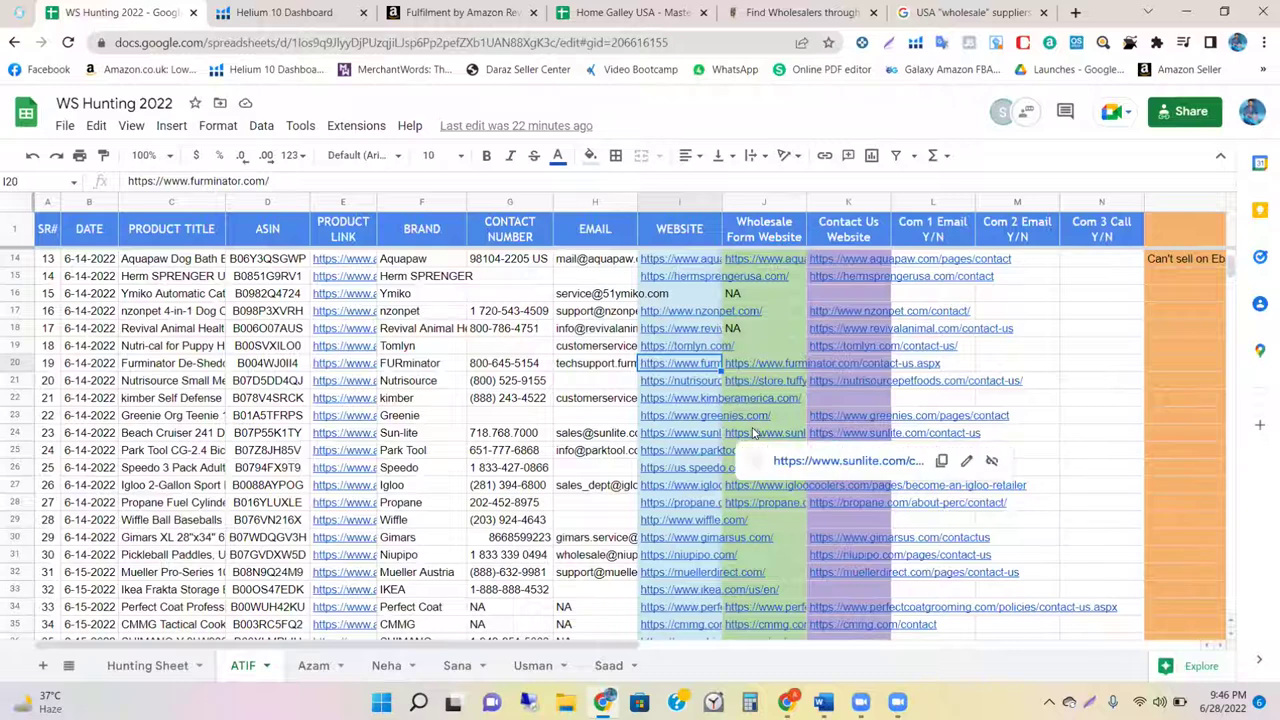
{"action": "scroll", "coordinate": [760, 420], "scroll_direction": "down", "scroll_amount": 5}
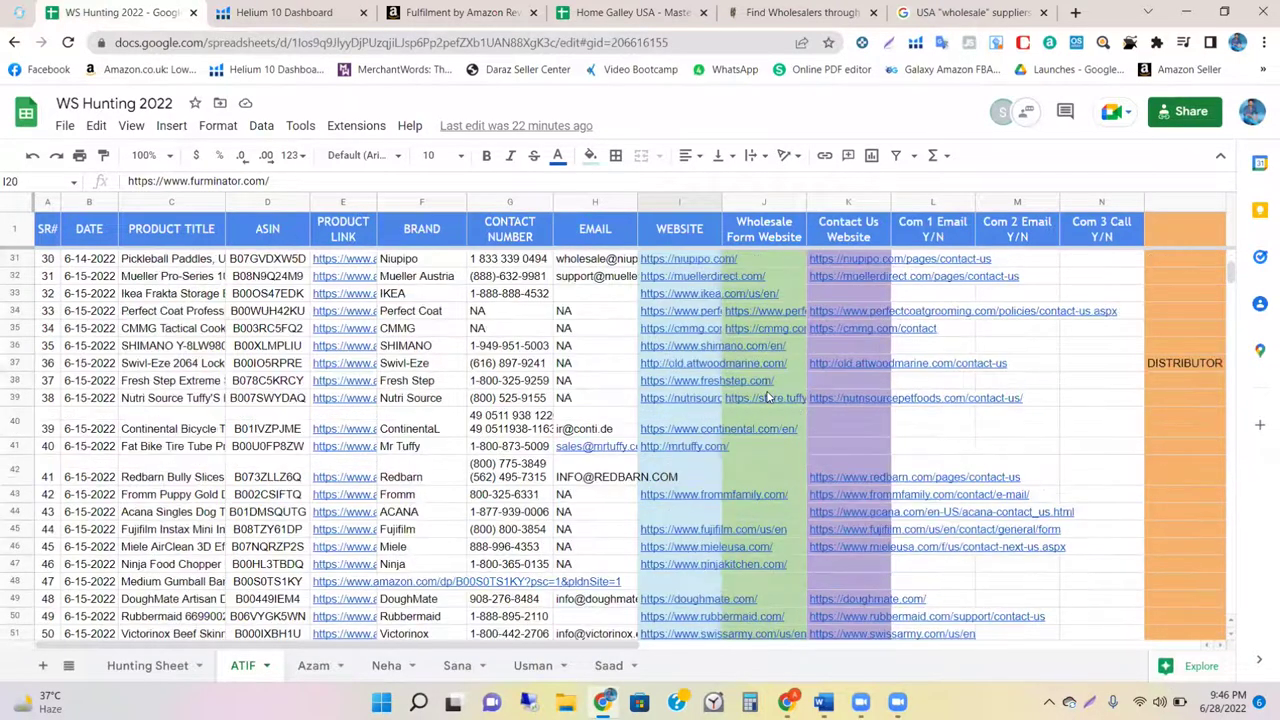
{"action": "scroll", "coordinate": [767, 397], "scroll_direction": "down", "scroll_amount": 5}
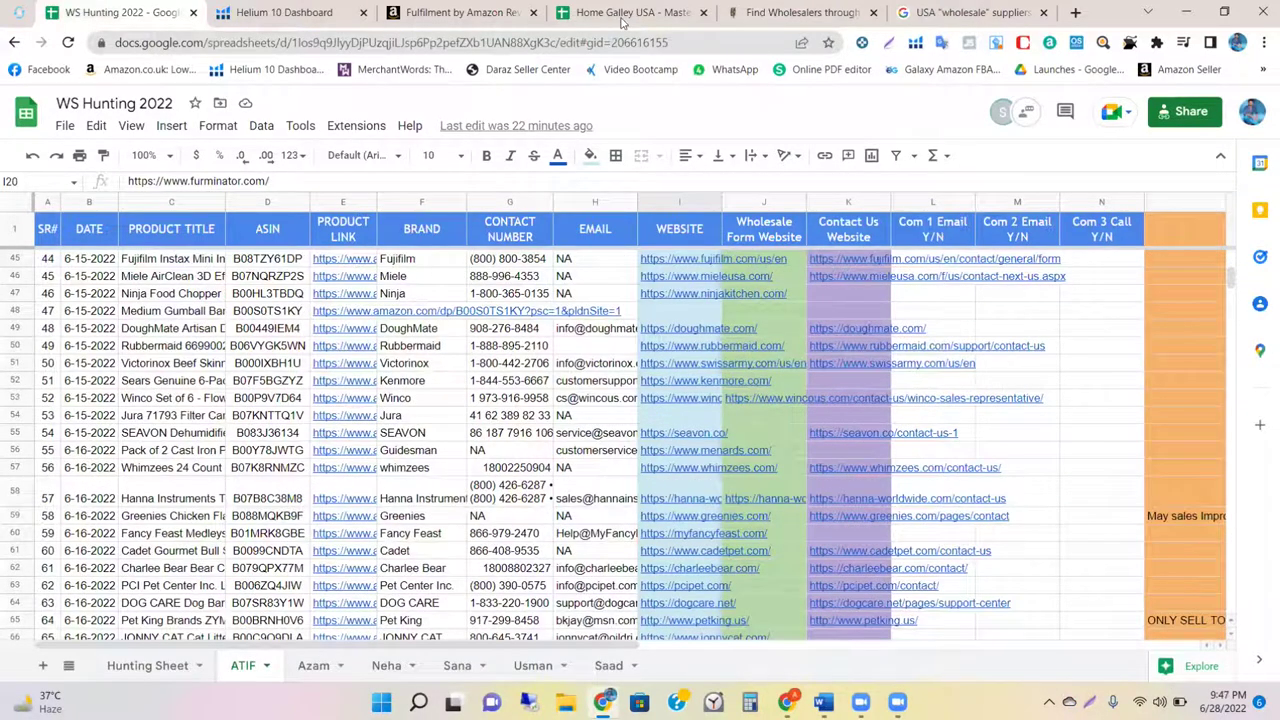
Step: In the Home Galley USA - Master Sheet, show the sheet following Important Information and open Hanna Instruments' Wholesale Form Website link
{"action": "key", "text": "ctrl+4"}
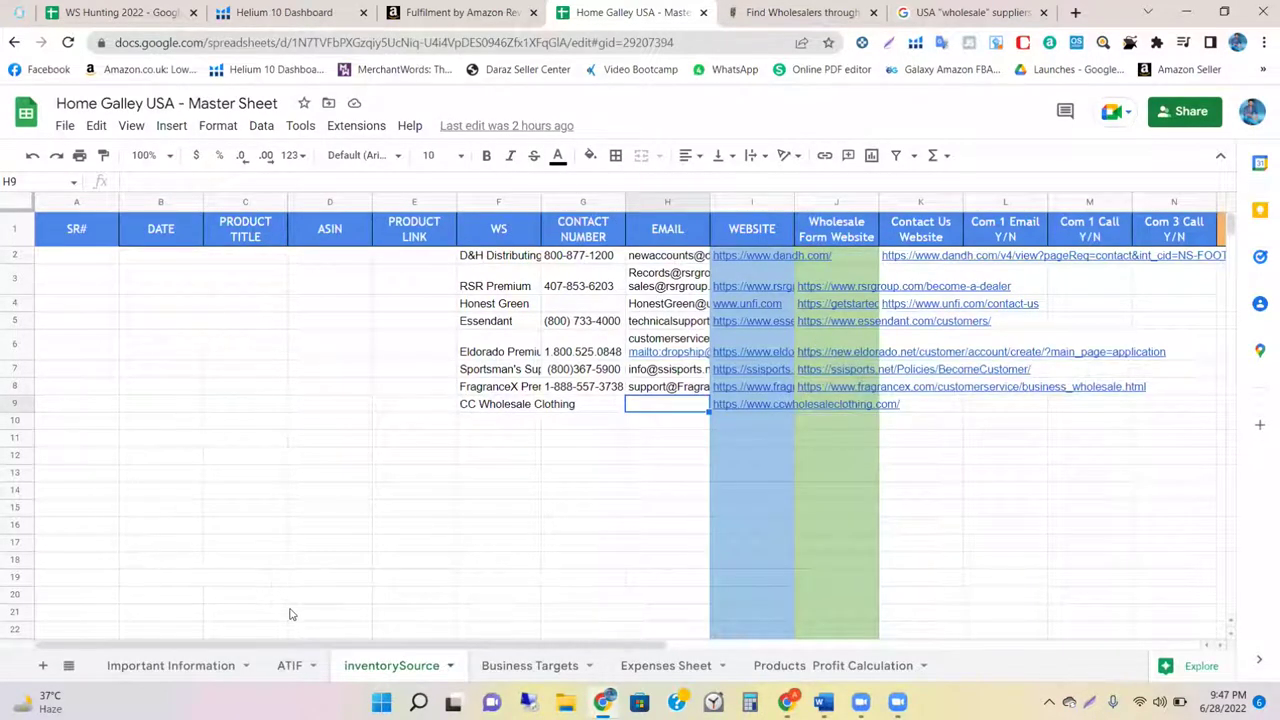
{"action": "left_click", "coordinate": [300, 666]}
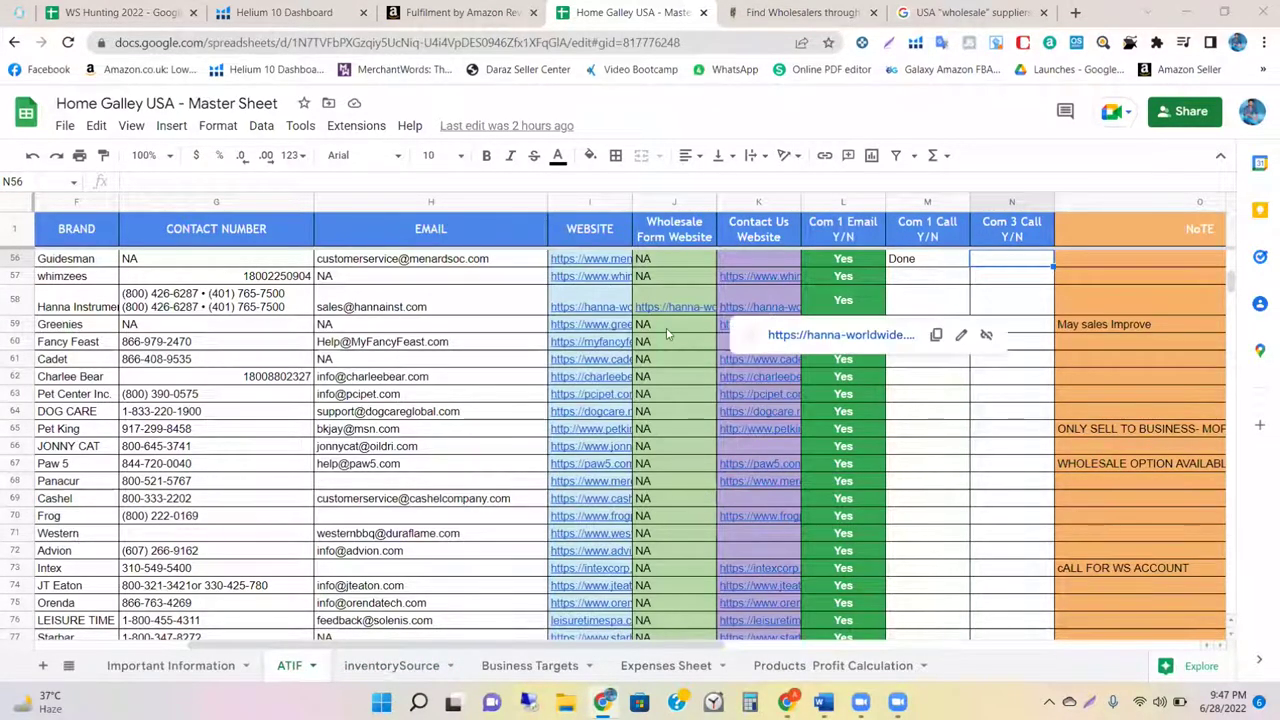
{"action": "left_click", "coordinate": [679, 292]}
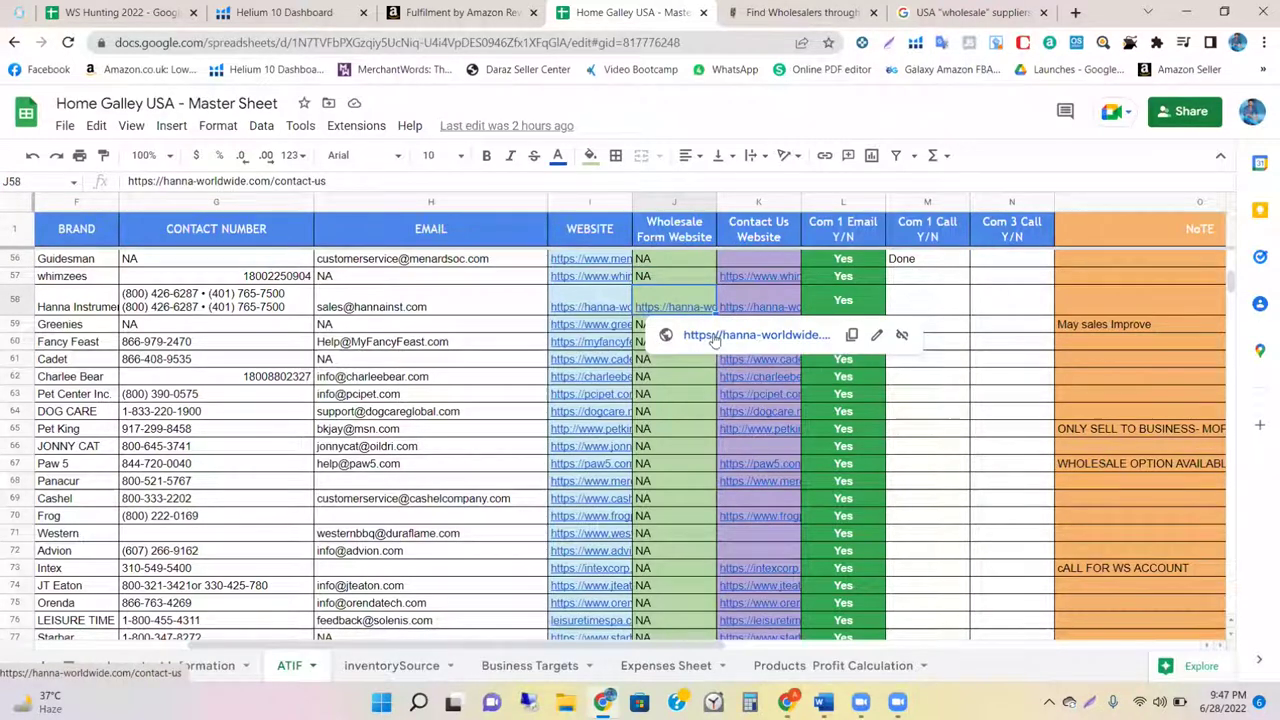
{"action": "left_click", "coordinate": [715, 337]}
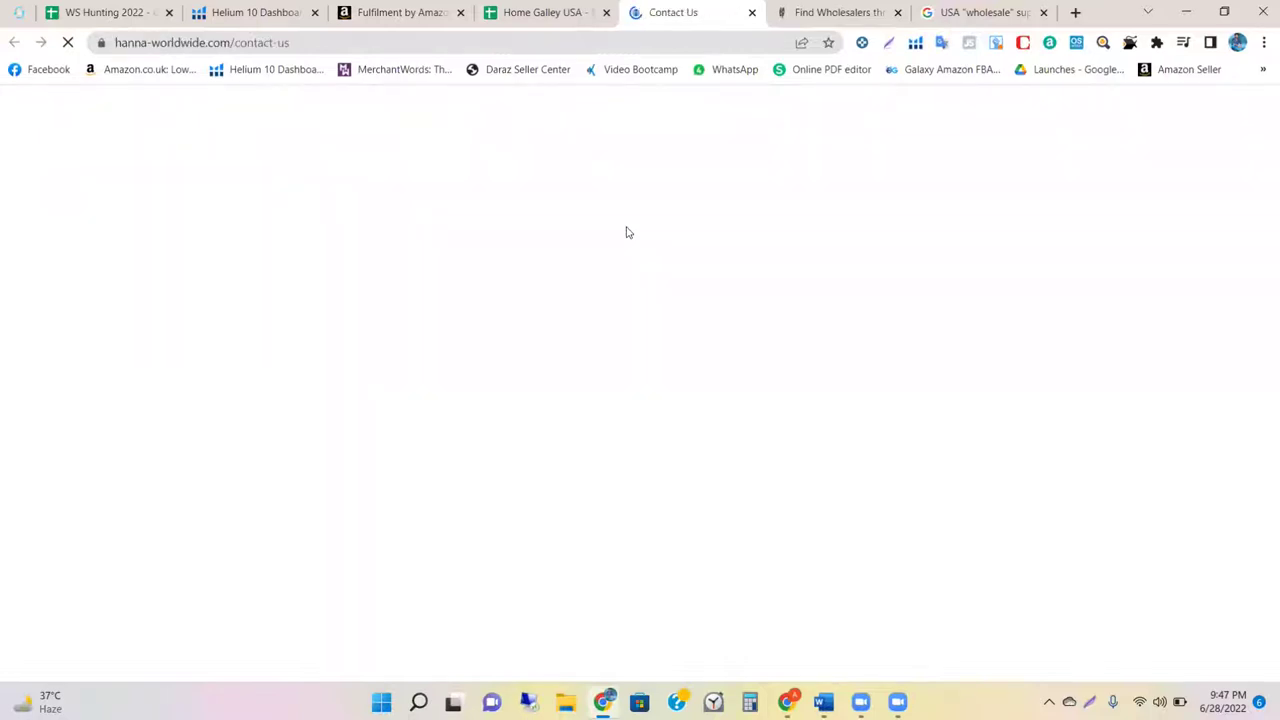
Step: Look through the fields of Hanna Instruments' Contact Us form, including the list of Country options
{"action": "scroll", "coordinate": [590, 417], "scroll_direction": "down", "scroll_amount": 1}
{"action": "scroll", "coordinate": [590, 417], "scroll_direction": "down", "scroll_amount": 5}
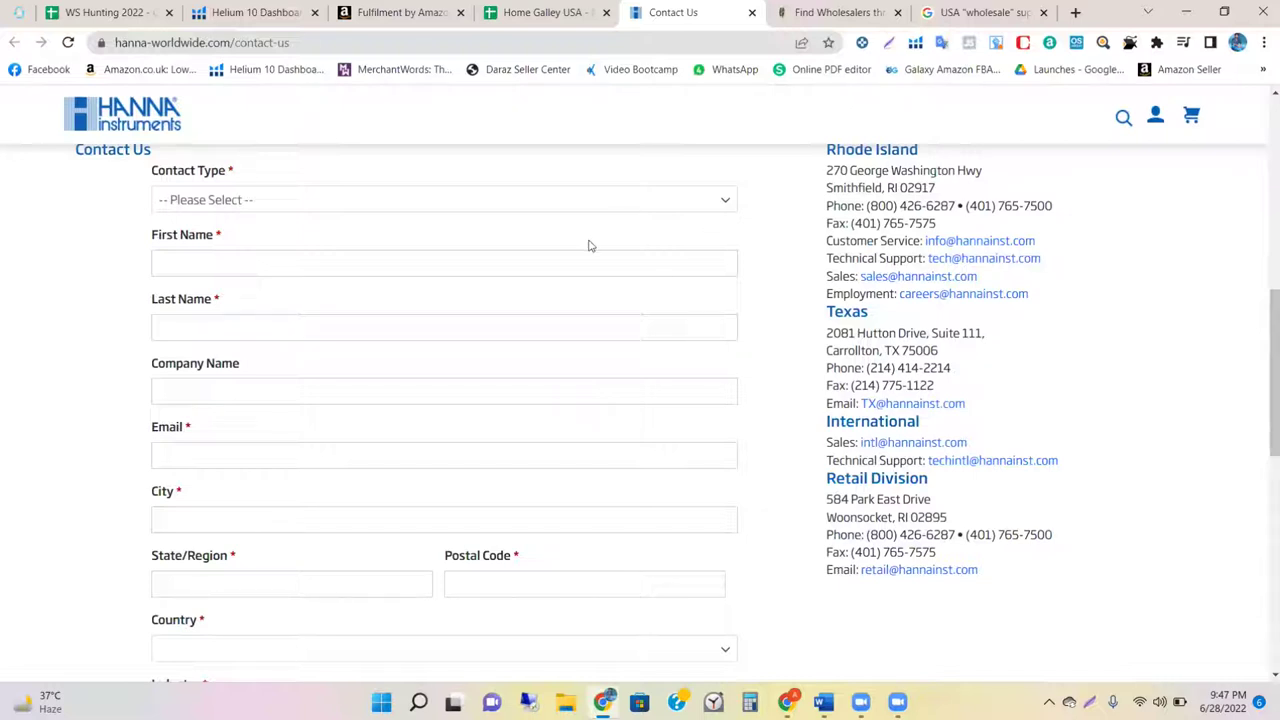
{"action": "scroll", "coordinate": [589, 240], "scroll_direction": "down", "scroll_amount": 1}
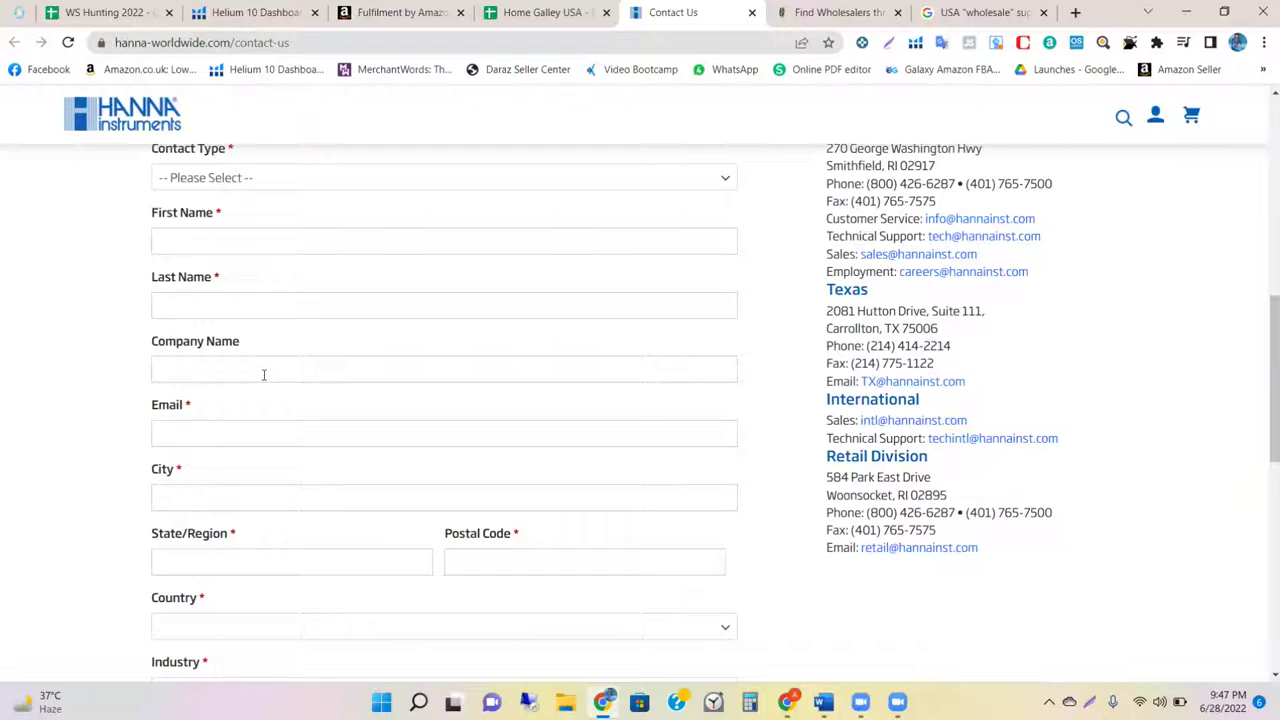
{"action": "scroll", "coordinate": [240, 420], "scroll_direction": "down", "scroll_amount": 2}
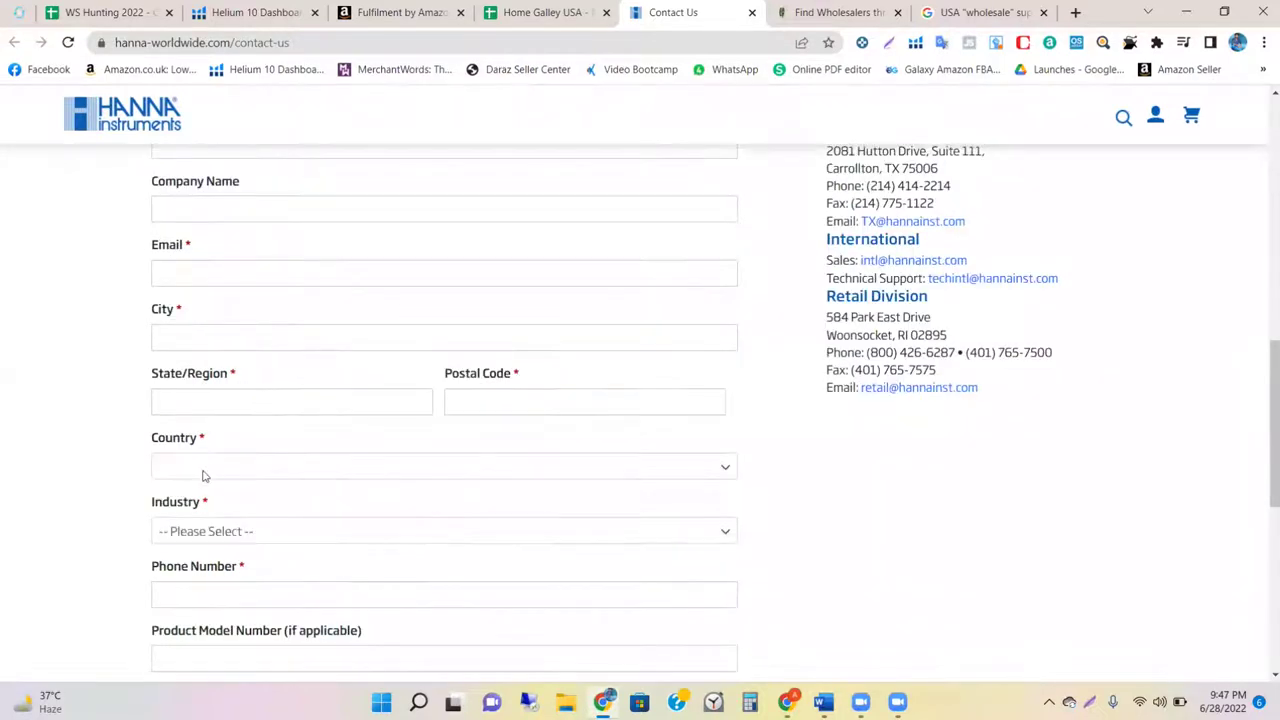
{"action": "left_click", "coordinate": [203, 474]}
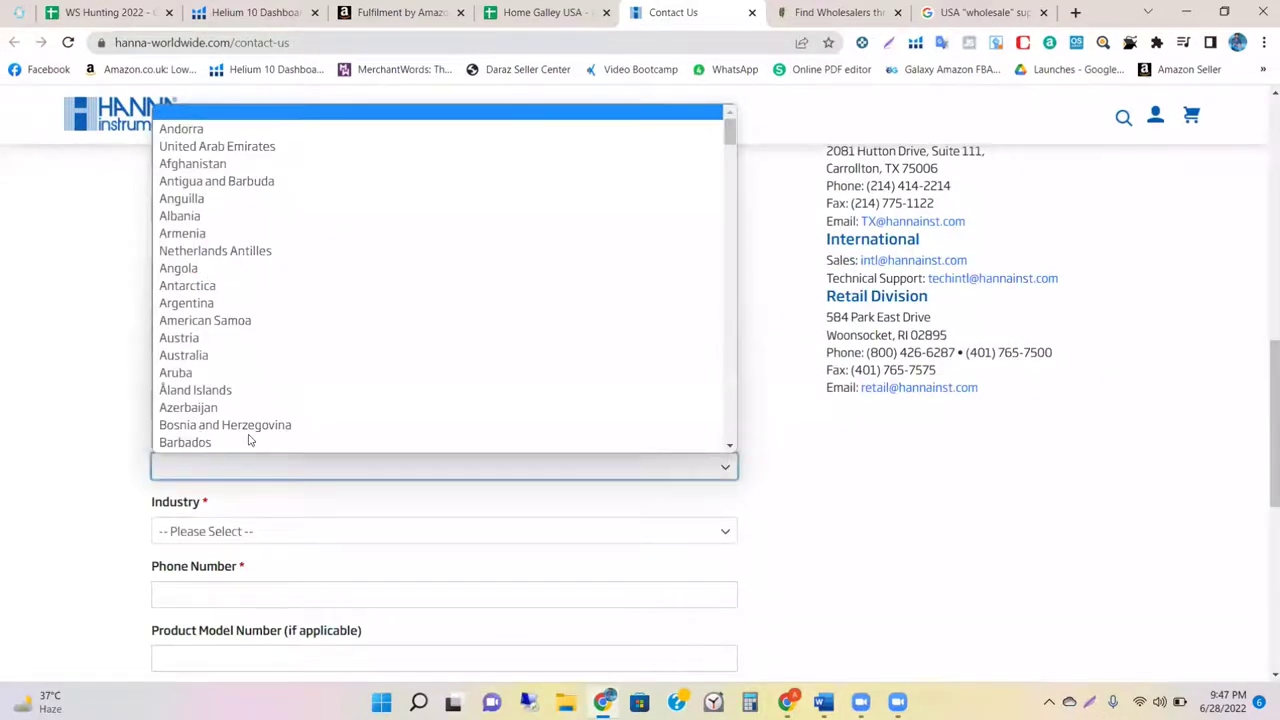
{"action": "left_click", "coordinate": [212, 481]}
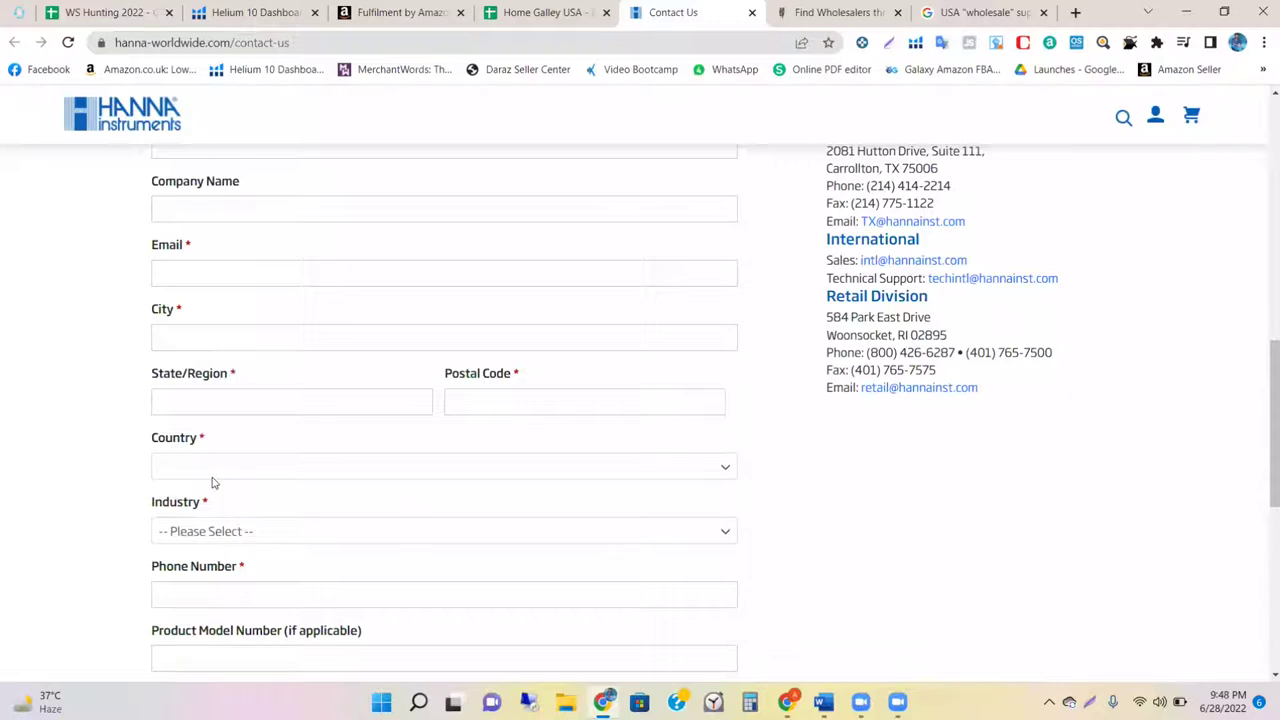
{"action": "scroll", "coordinate": [237, 446], "scroll_direction": "down", "scroll_amount": 2}
{"action": "scroll", "coordinate": [251, 457], "scroll_direction": "down", "scroll_amount": 1}
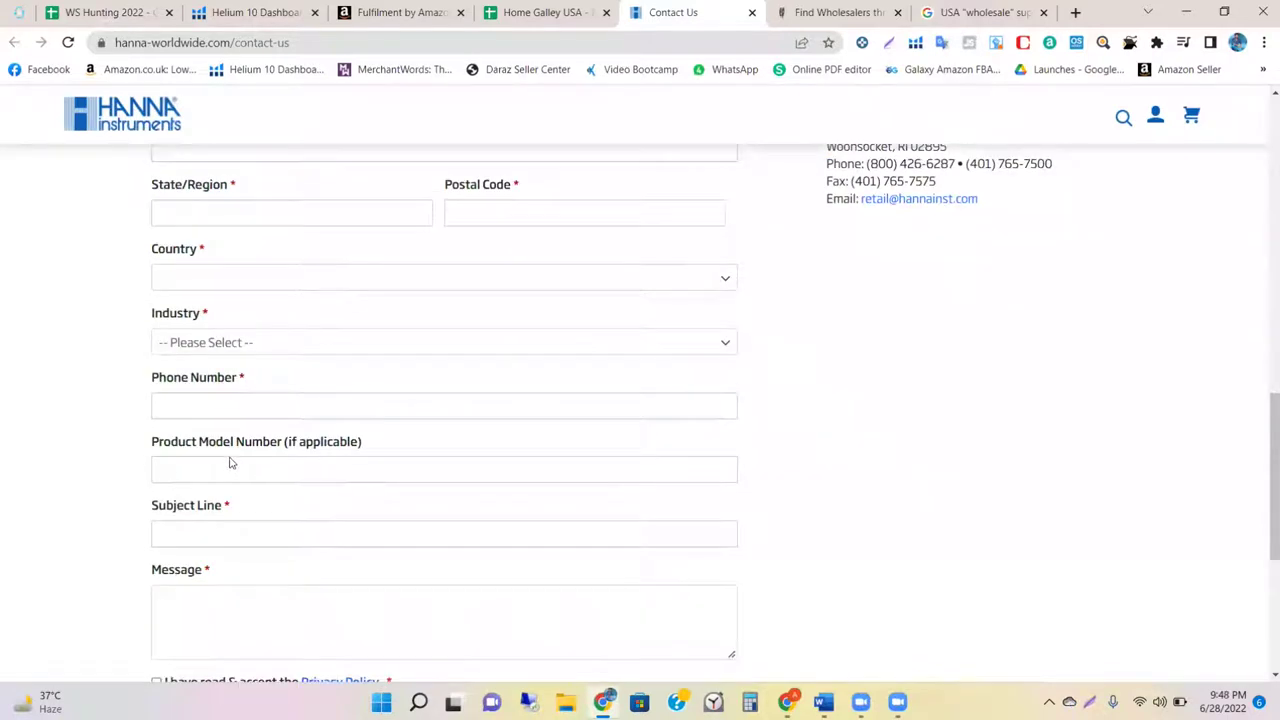
{"action": "scroll", "coordinate": [229, 462], "scroll_direction": "down", "scroll_amount": 1}
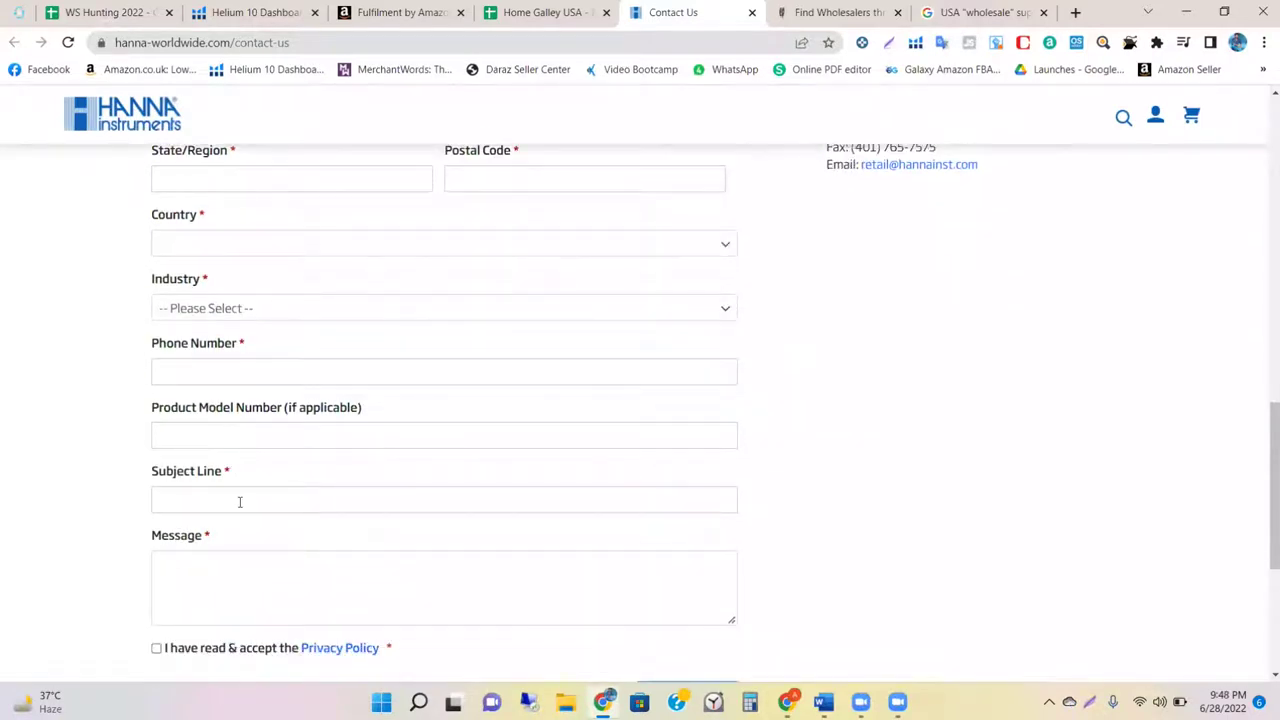
Step: Set the contact form's Subject Line to "Wholesale Account Request" and go to the Message field
{"action": "scroll", "coordinate": [233, 461], "scroll_direction": "down", "scroll_amount": 2}
{"action": "left_click", "coordinate": [199, 393]}
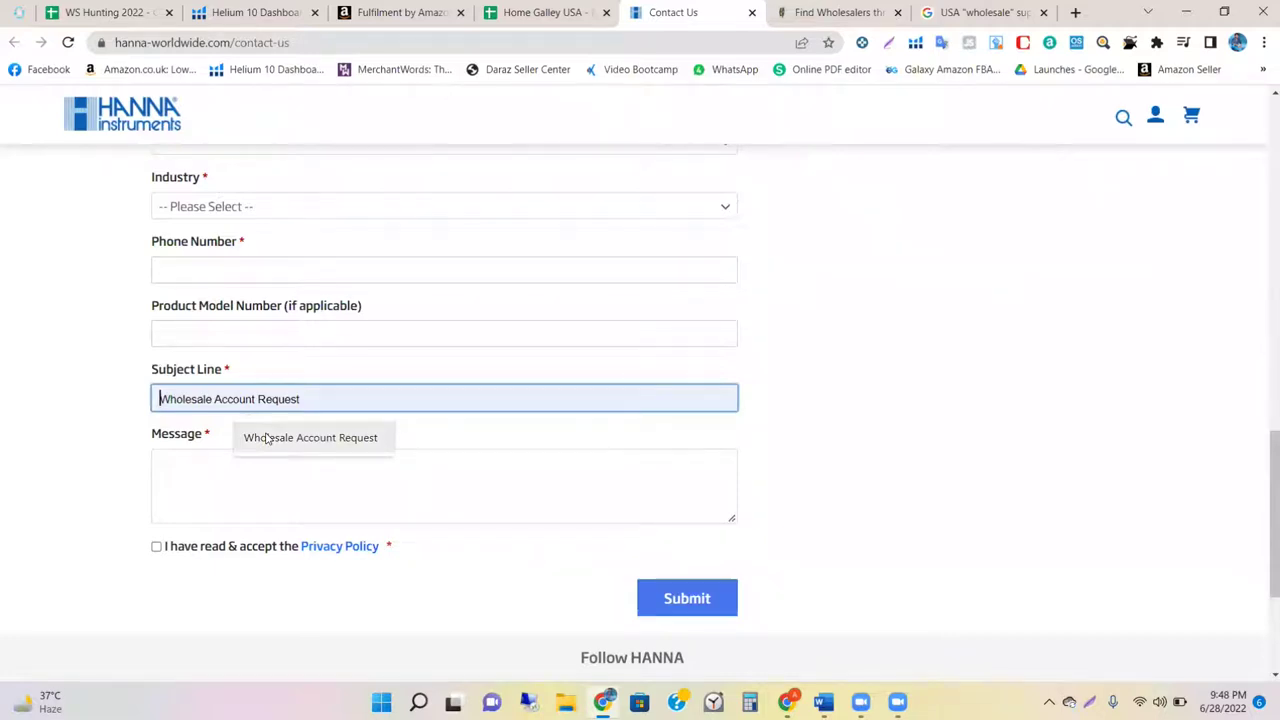
{"action": "left_click", "coordinate": [267, 438]}
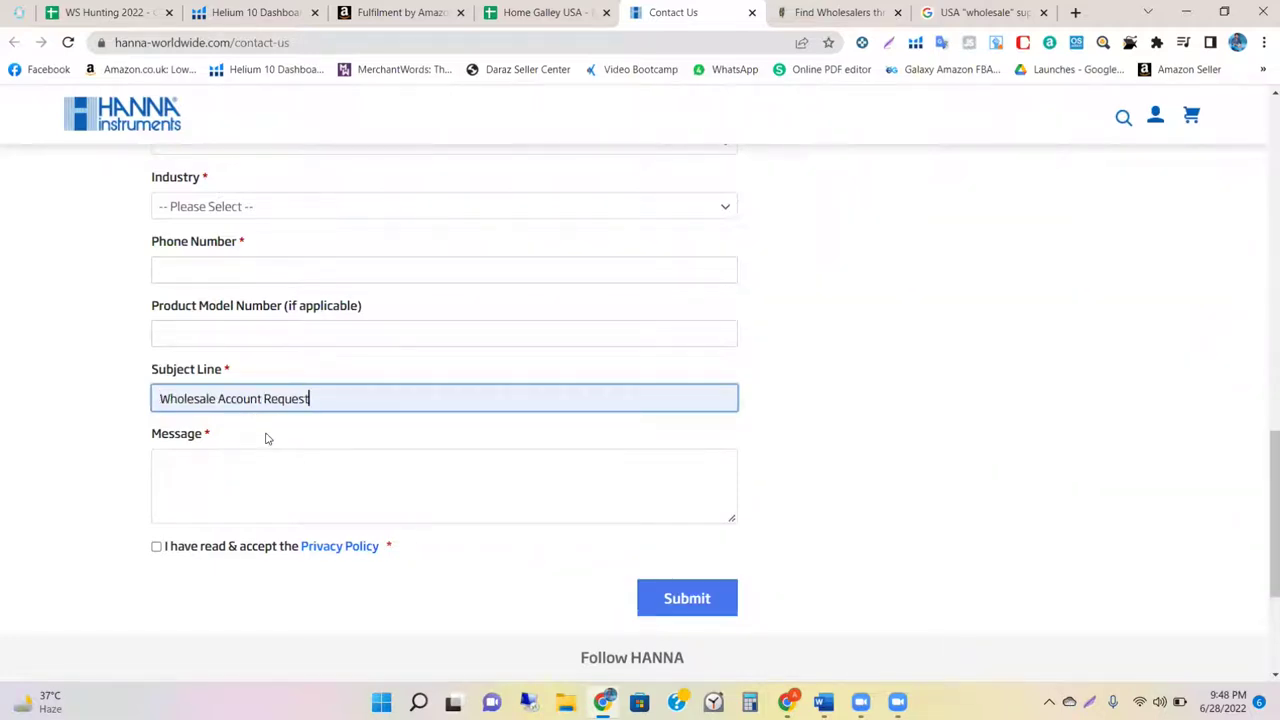
{"action": "left_click", "coordinate": [248, 486]}
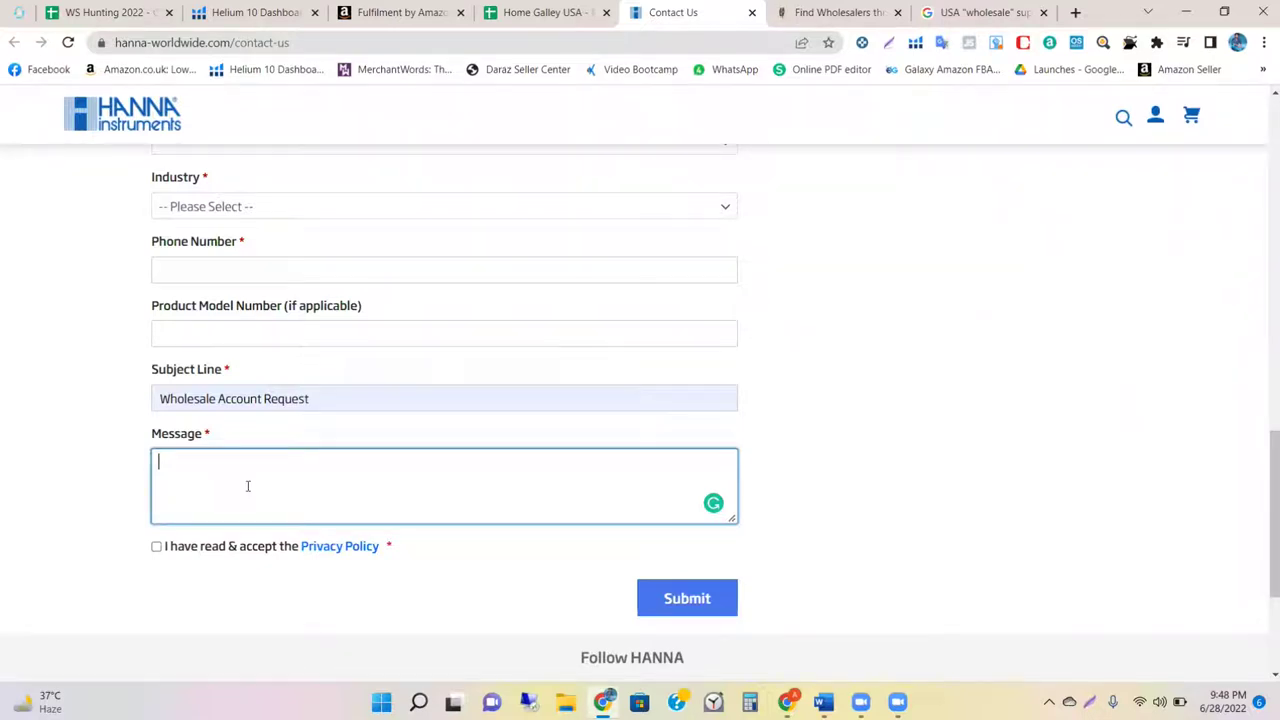
Step: Set the Contact Type of Hanna Instruments' contact form to Sales
{"action": "scroll", "coordinate": [248, 486], "scroll_direction": "up", "scroll_amount": 5}
{"action": "scroll", "coordinate": [248, 486], "scroll_direction": "down", "scroll_amount": 5}
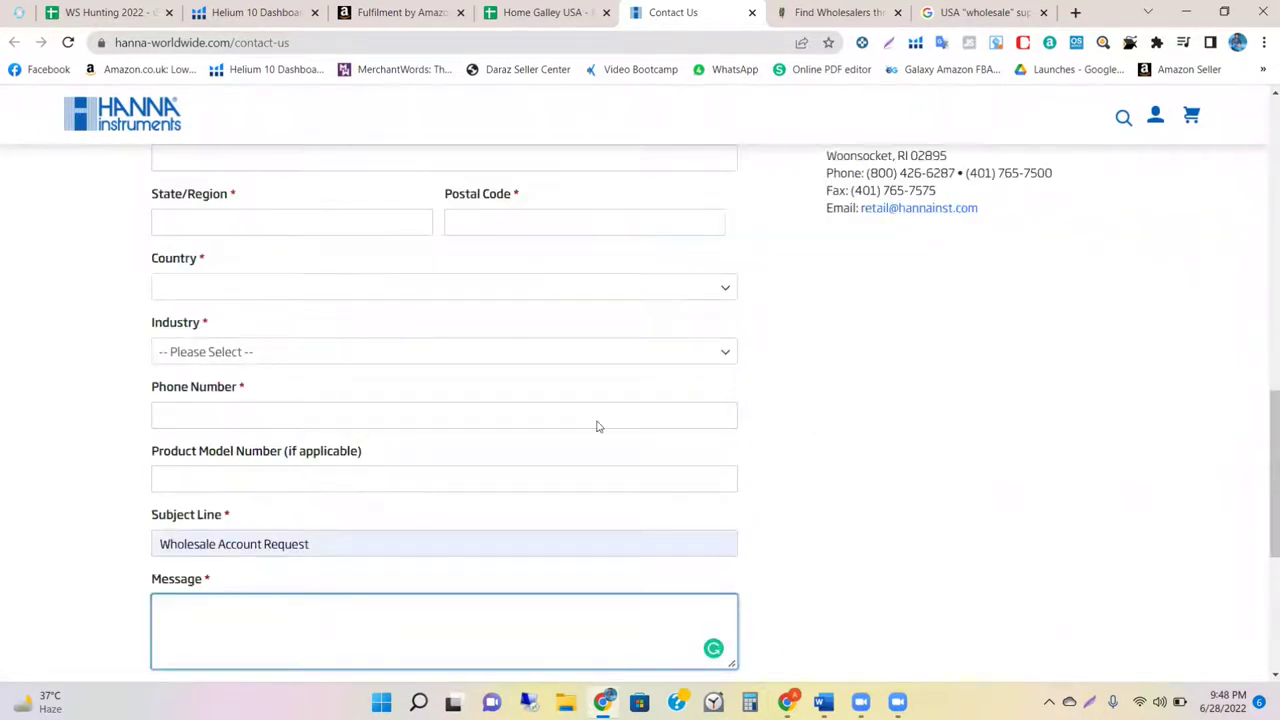
{"action": "scroll", "coordinate": [600, 426], "scroll_direction": "down", "scroll_amount": 3}
{"action": "scroll", "coordinate": [461, 411], "scroll_direction": "down", "scroll_amount": 1}
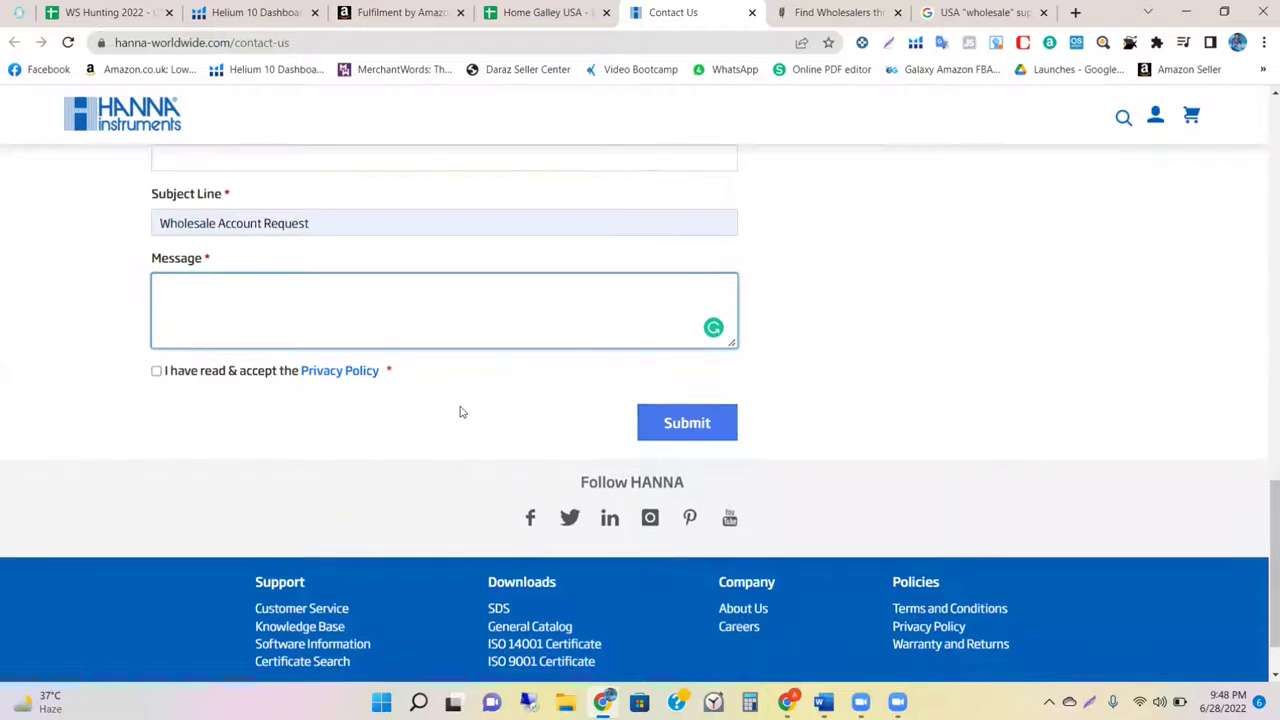
{"action": "scroll", "coordinate": [461, 411], "scroll_direction": "up", "scroll_amount": 6}
{"action": "left_click", "coordinate": [226, 280]}
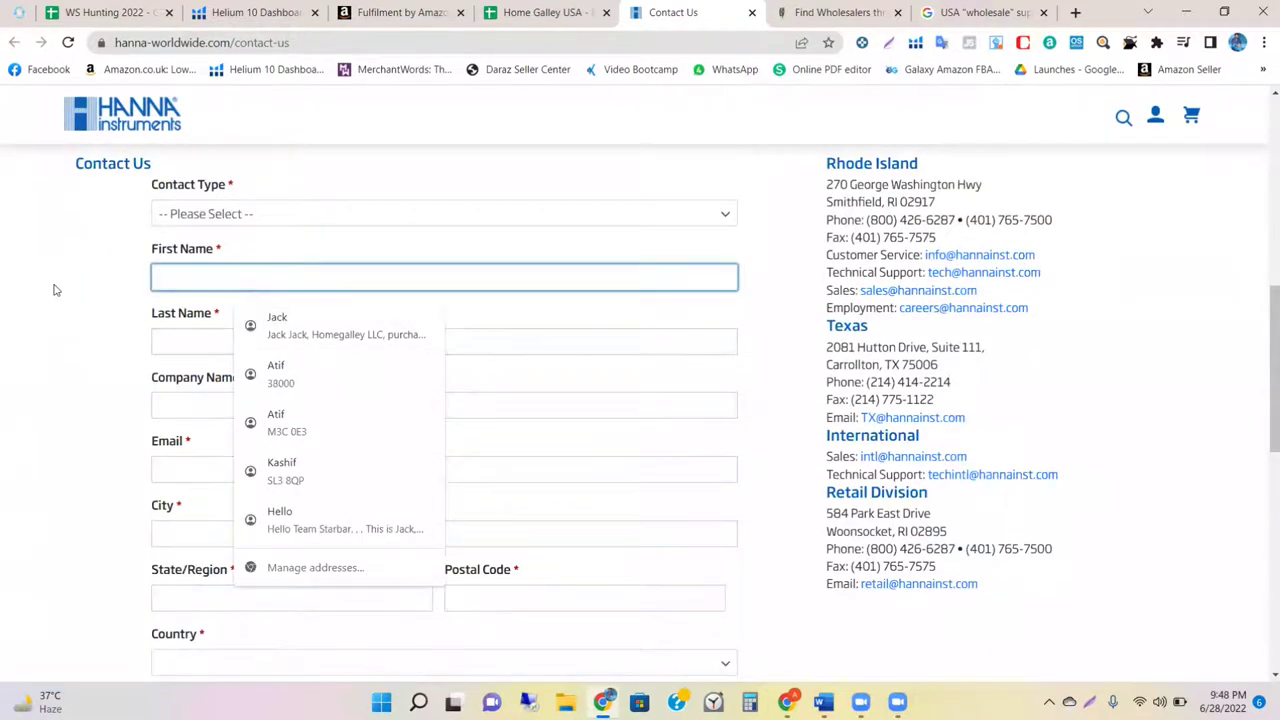
{"action": "left_click", "coordinate": [298, 242]}
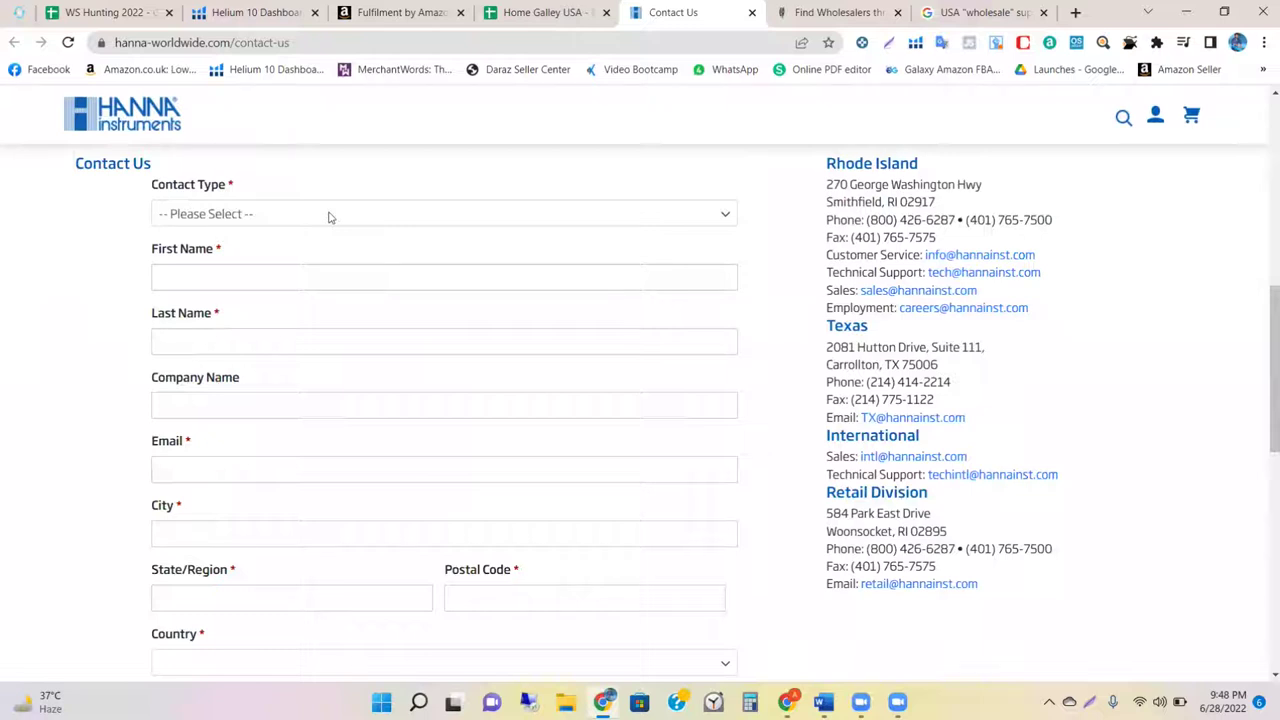
{"action": "left_click", "coordinate": [330, 217]}
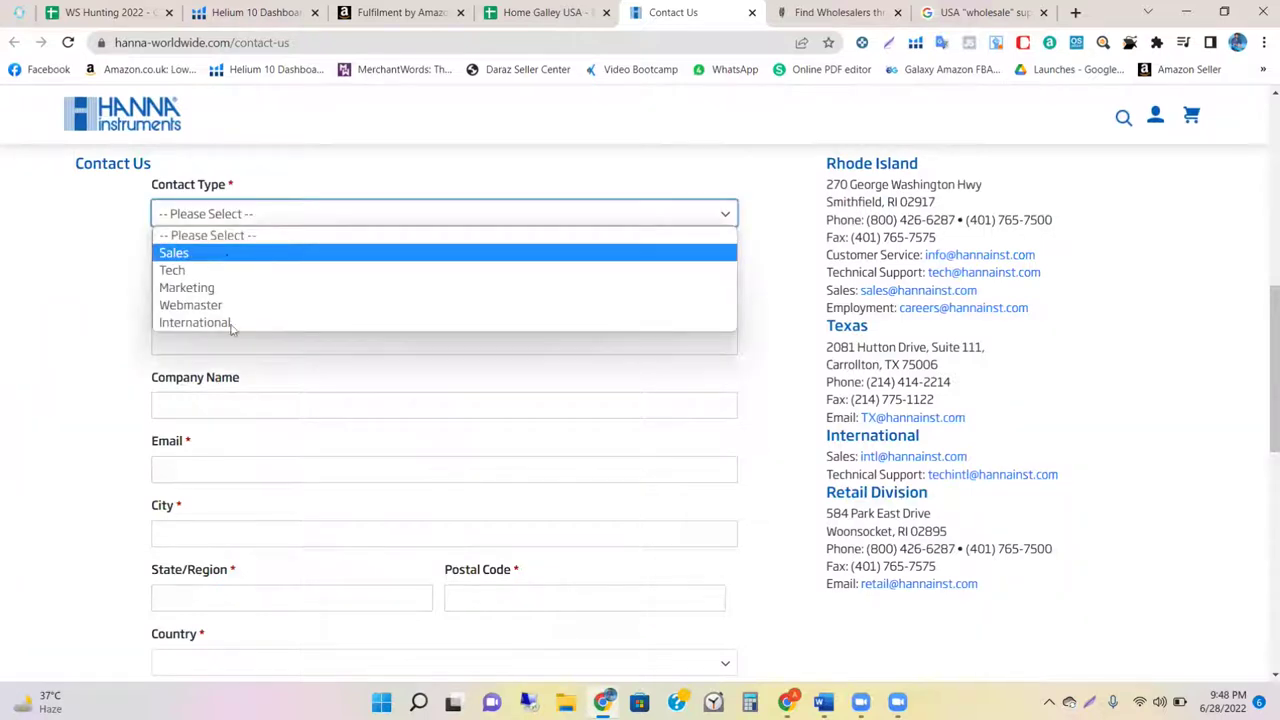
{"action": "left_click", "coordinate": [194, 259]}
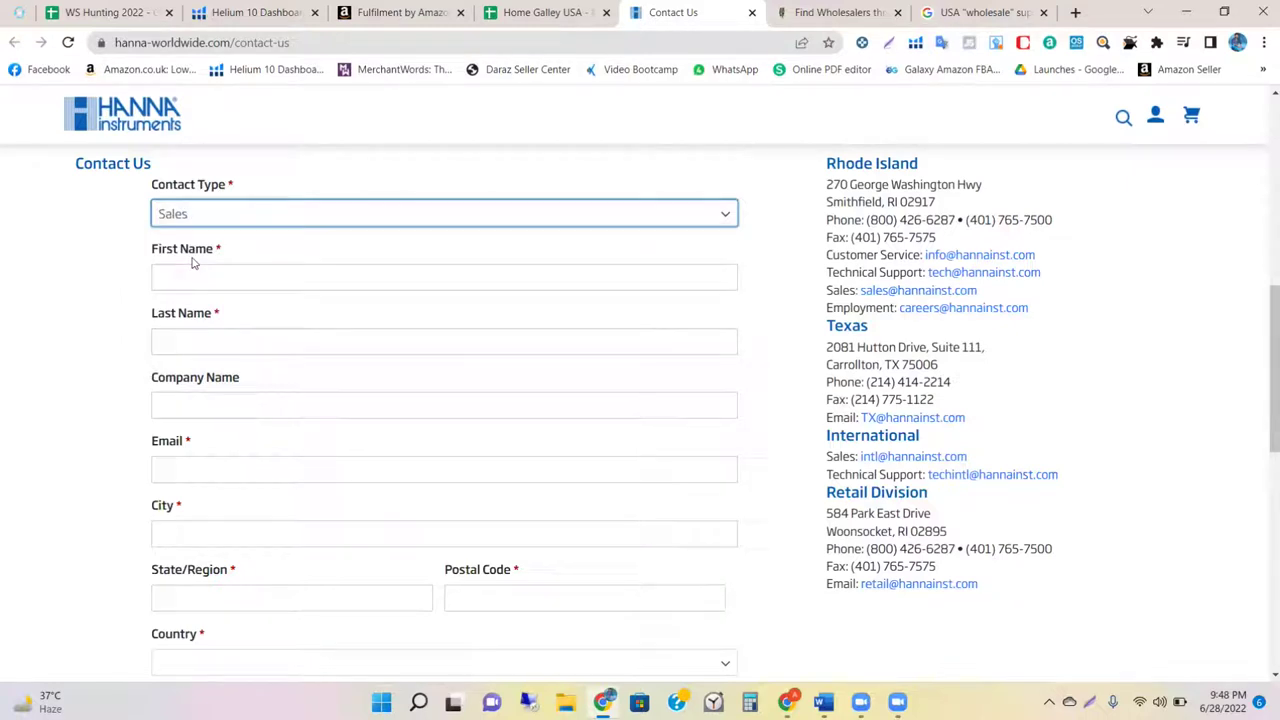
{"action": "left_click", "coordinate": [222, 212]}
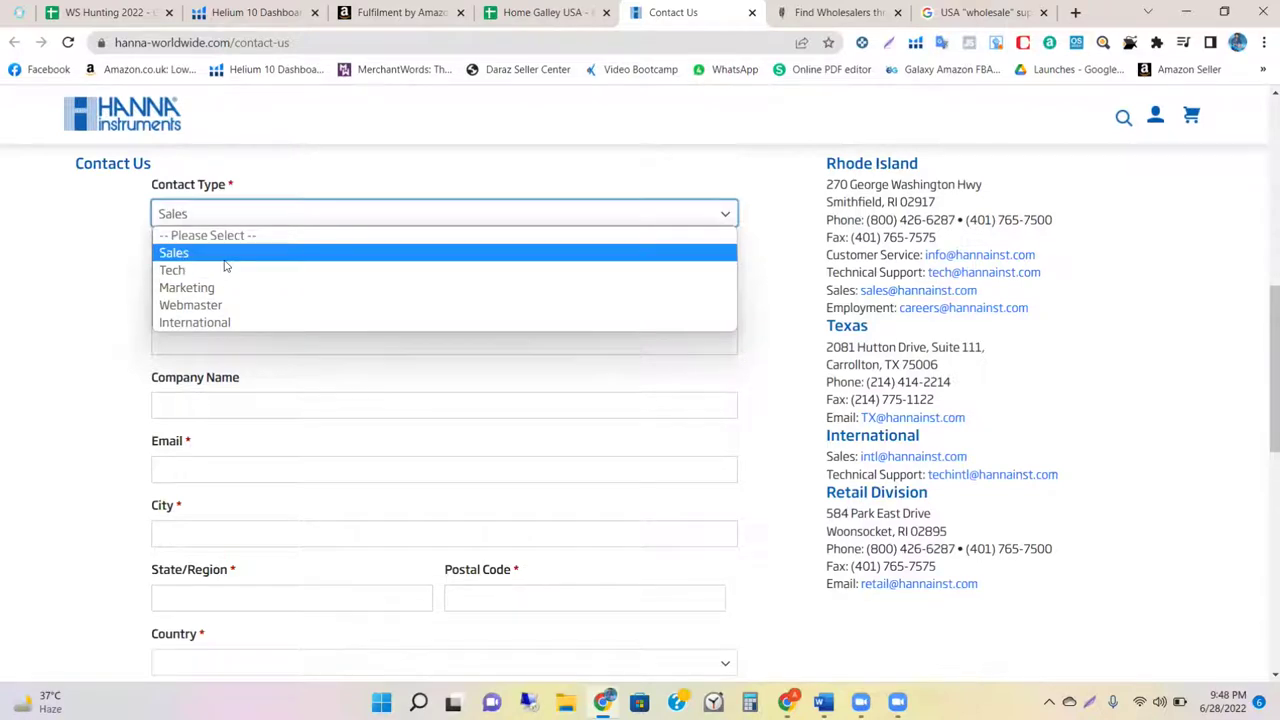
{"action": "left_click", "coordinate": [226, 260]}
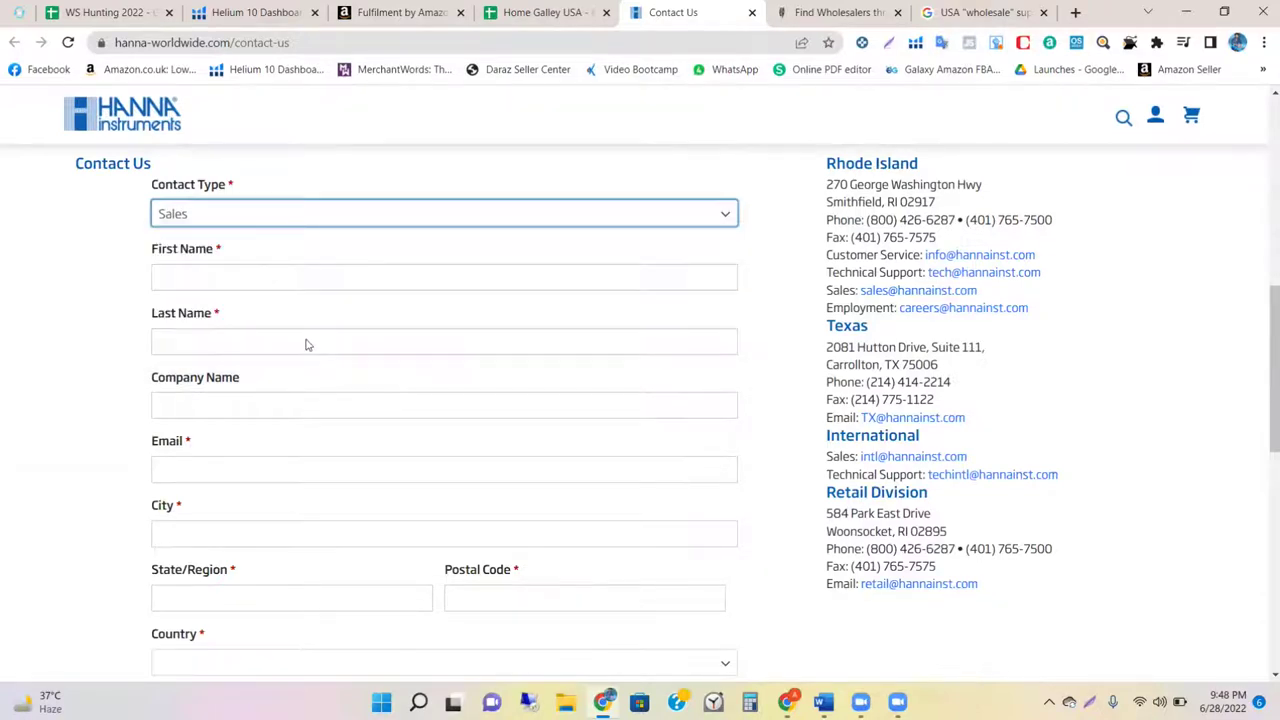
Step: Review the rest of the contact form and check the 6th session's topics in the Word course overview, returning to the browser
{"action": "scroll", "coordinate": [307, 340], "scroll_direction": "down", "scroll_amount": 6}
{"action": "scroll", "coordinate": [307, 340], "scroll_direction": "up", "scroll_amount": 1}
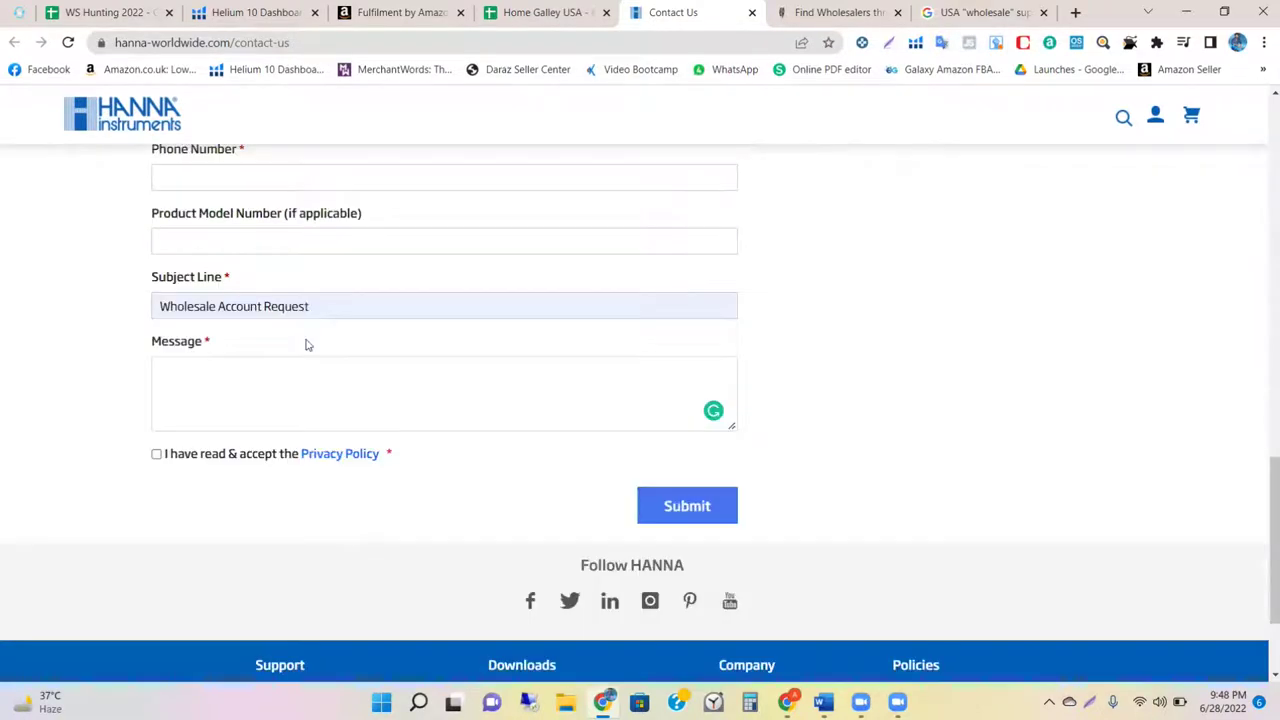
{"action": "scroll", "coordinate": [307, 344], "scroll_direction": "up", "scroll_amount": 3}
{"action": "scroll", "coordinate": [697, 420], "scroll_direction": "up", "scroll_amount": 1}
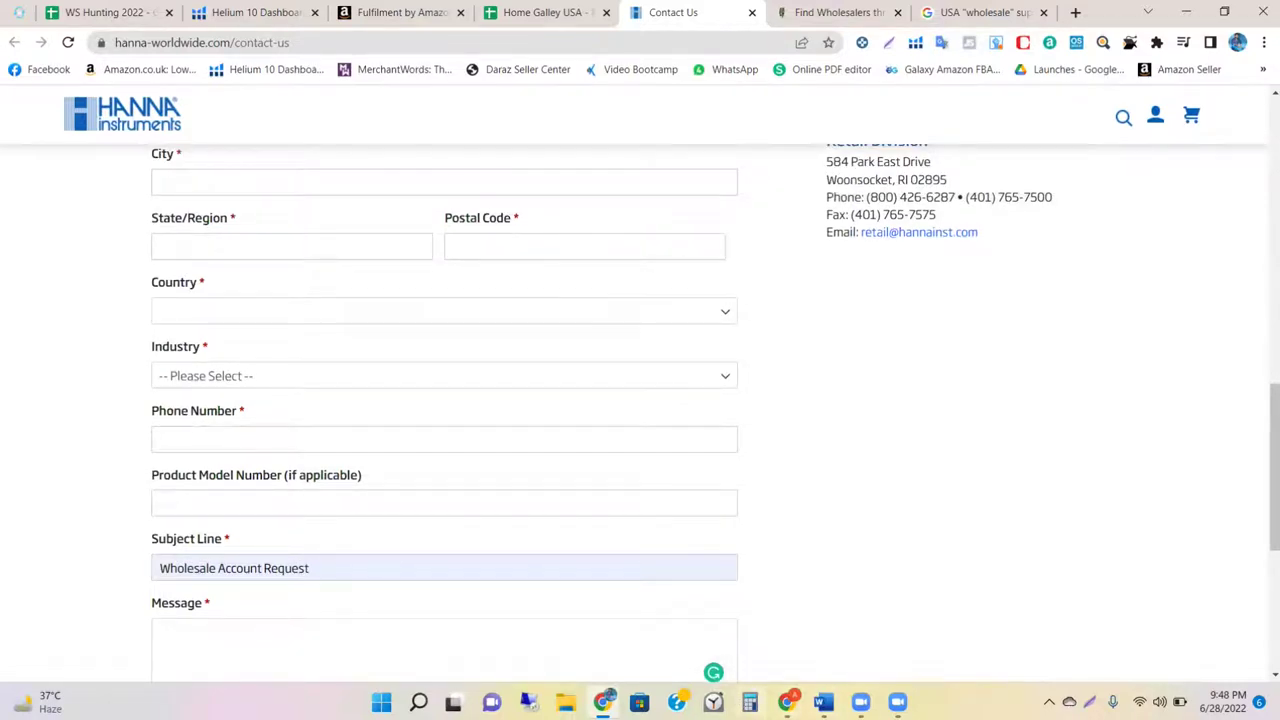
{"action": "key", "text": "alt+Tab"}
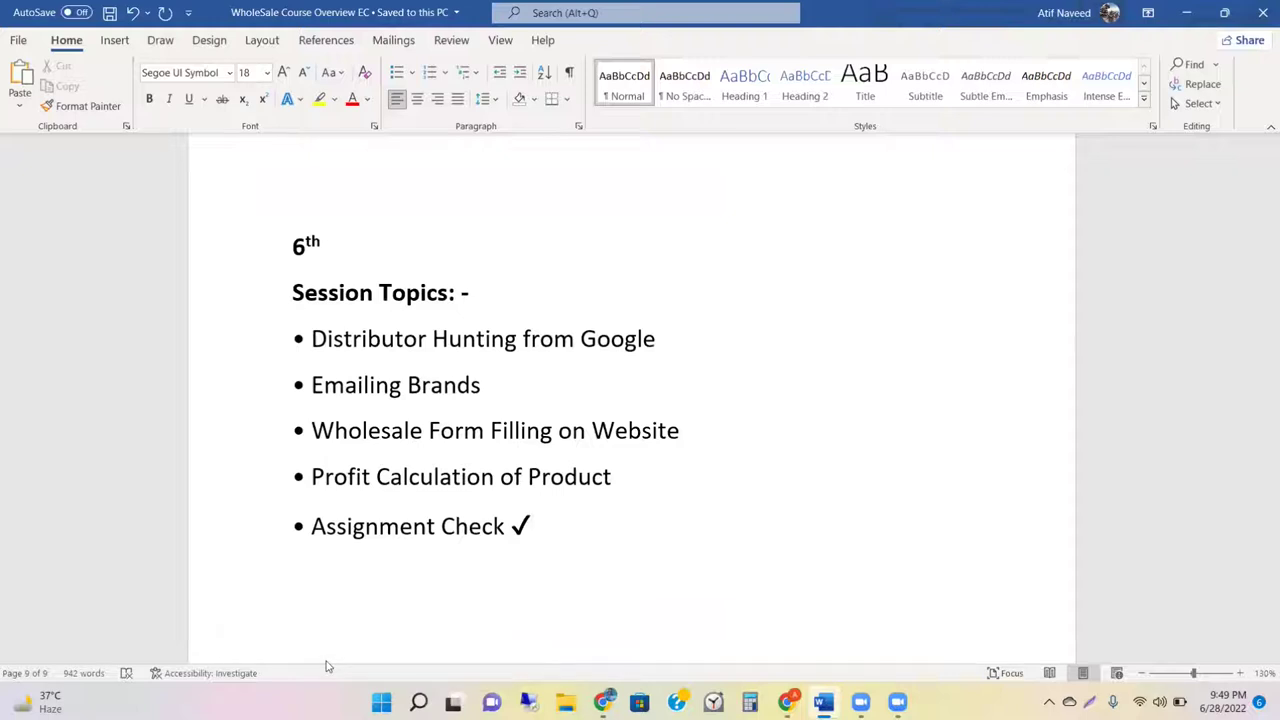
{"action": "left_click", "coordinate": [606, 702]}
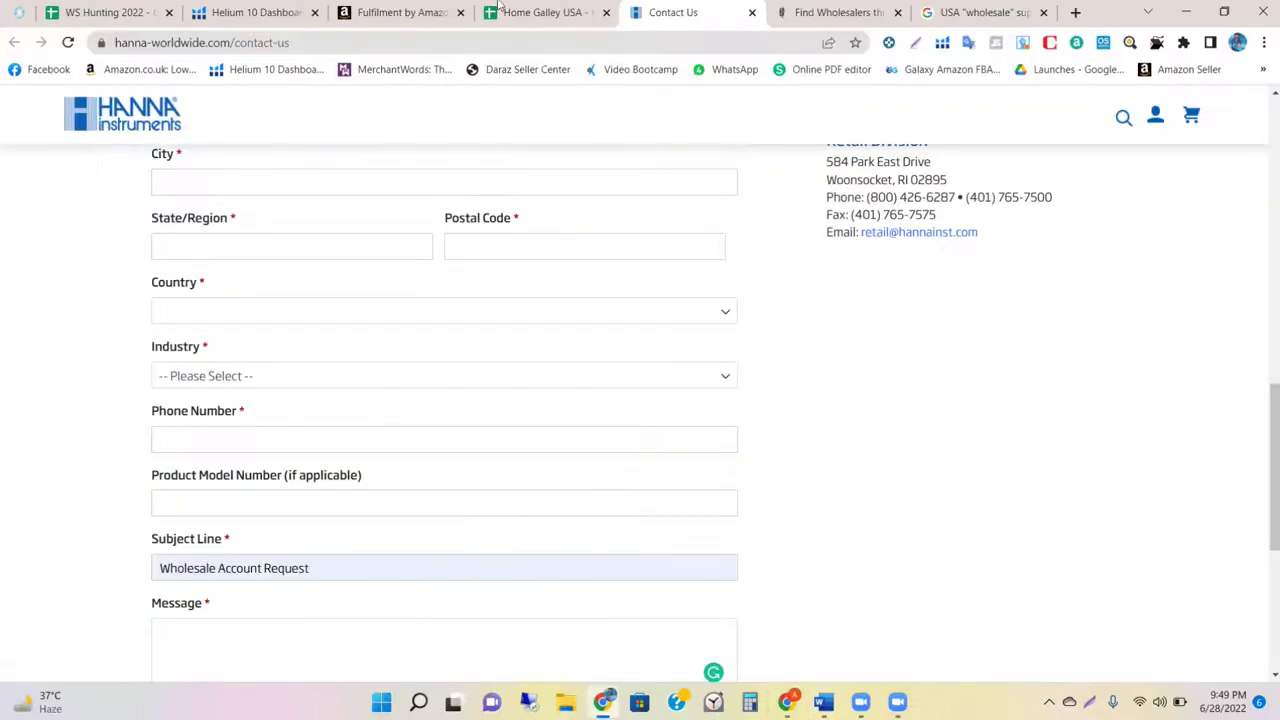
Step: Search Google for "amazon fba calculator usa" in place of the open calculator page and open the FBA Revenue Calculator result
{"action": "left_click", "coordinate": [408, 8]}
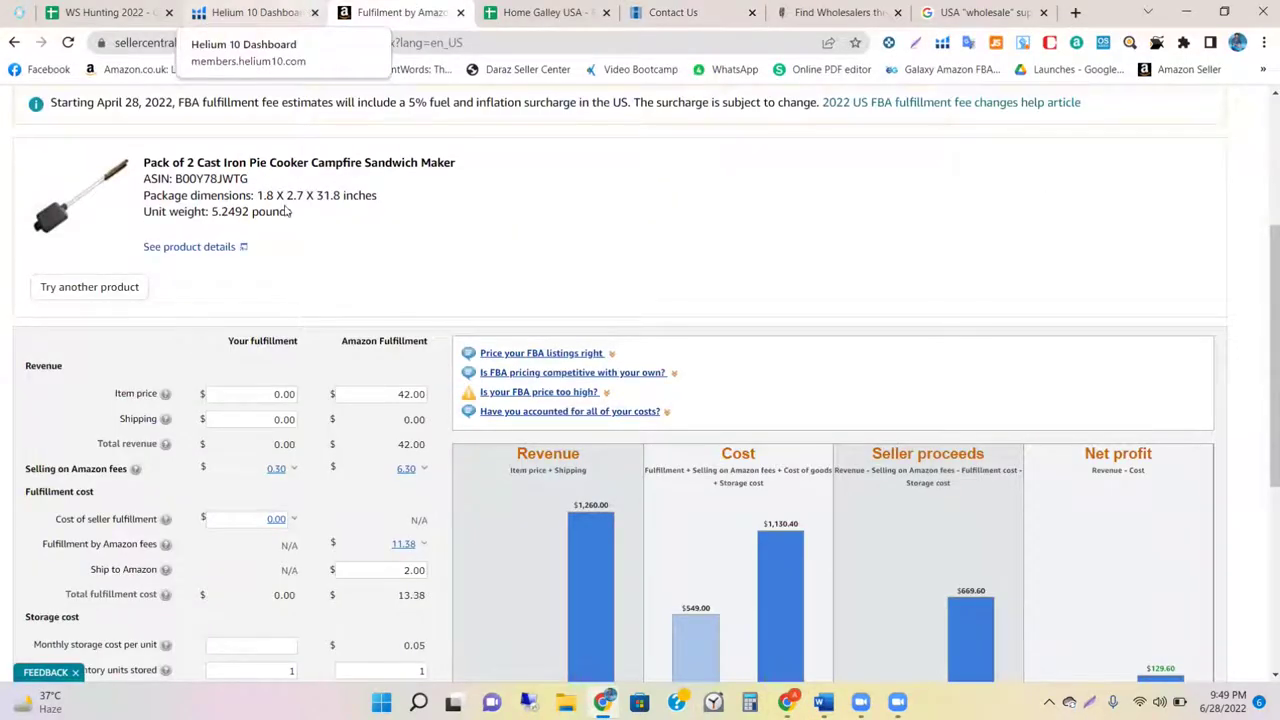
{"action": "left_click", "coordinate": [493, 42]}
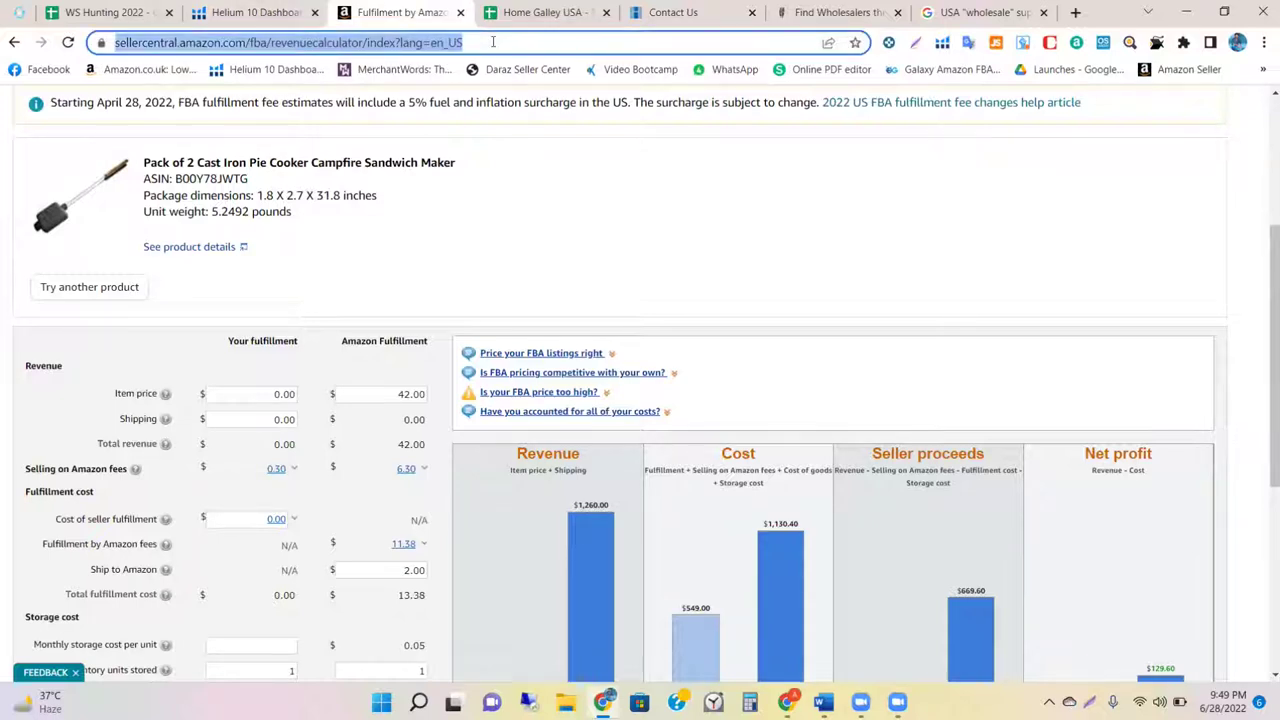
{"action": "type", "text": "ama"}
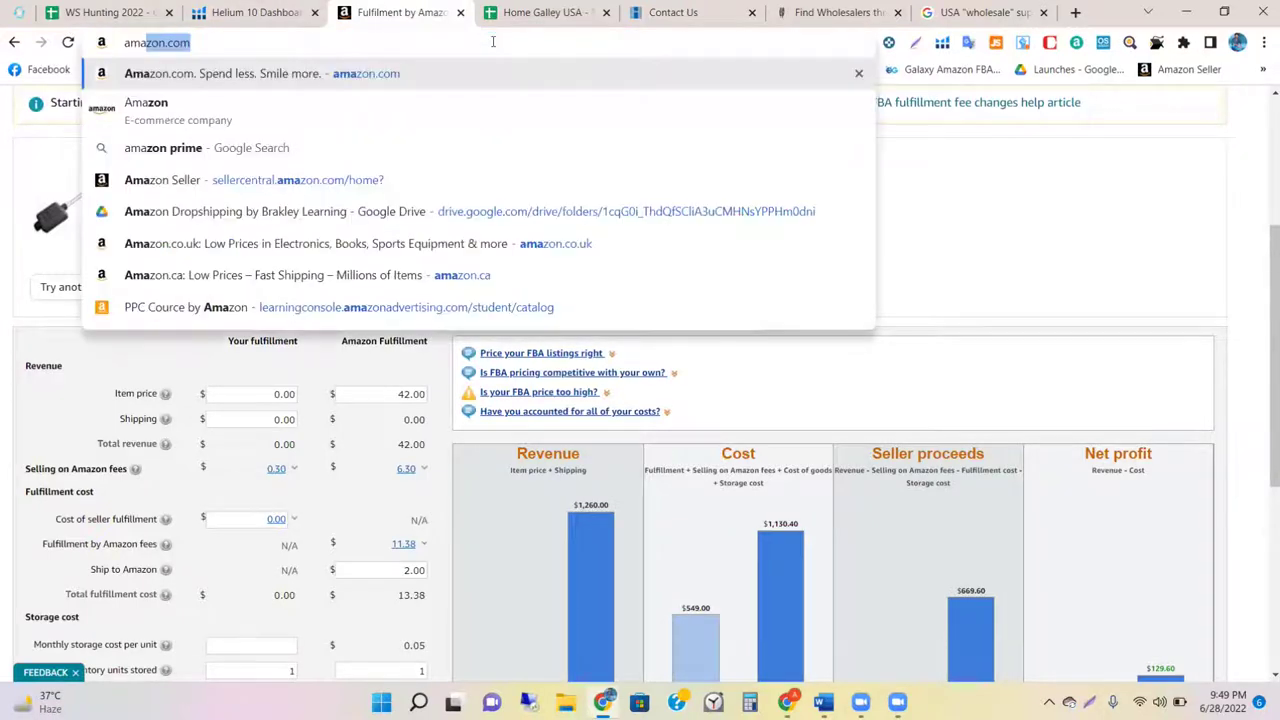
{"action": "type", "text": "zo"}
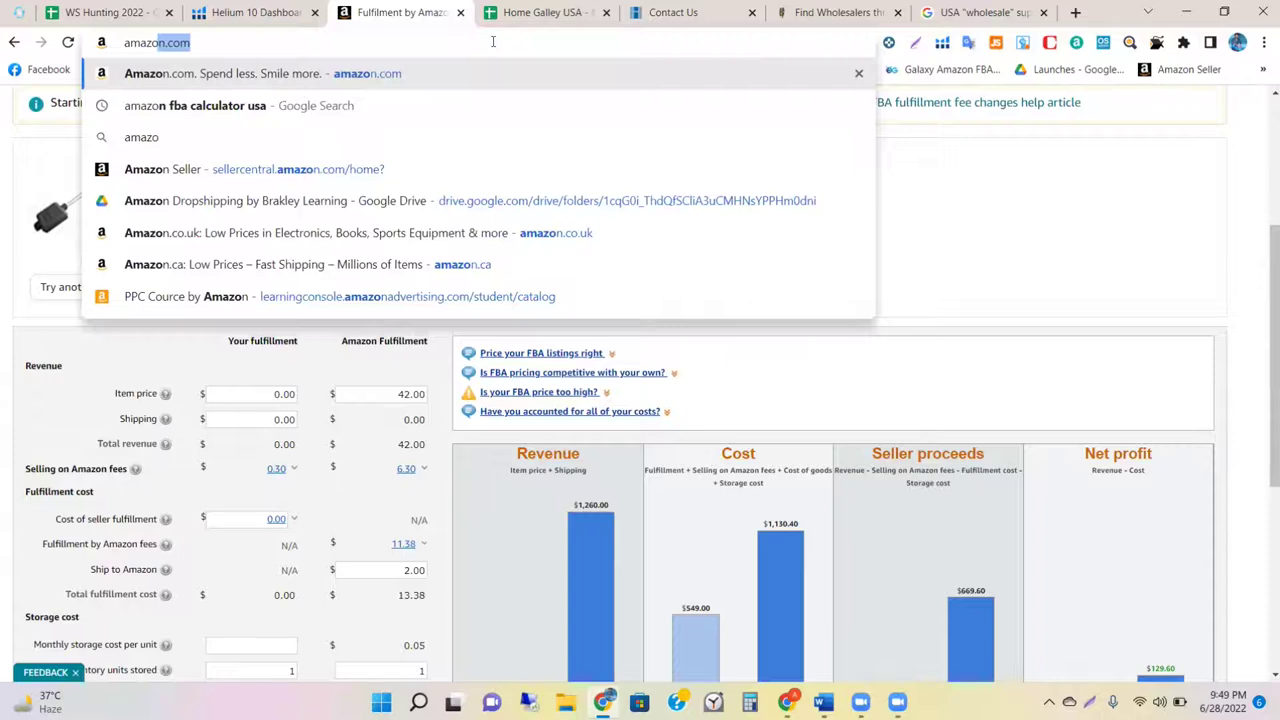
{"action": "type", "text": "n fba"}
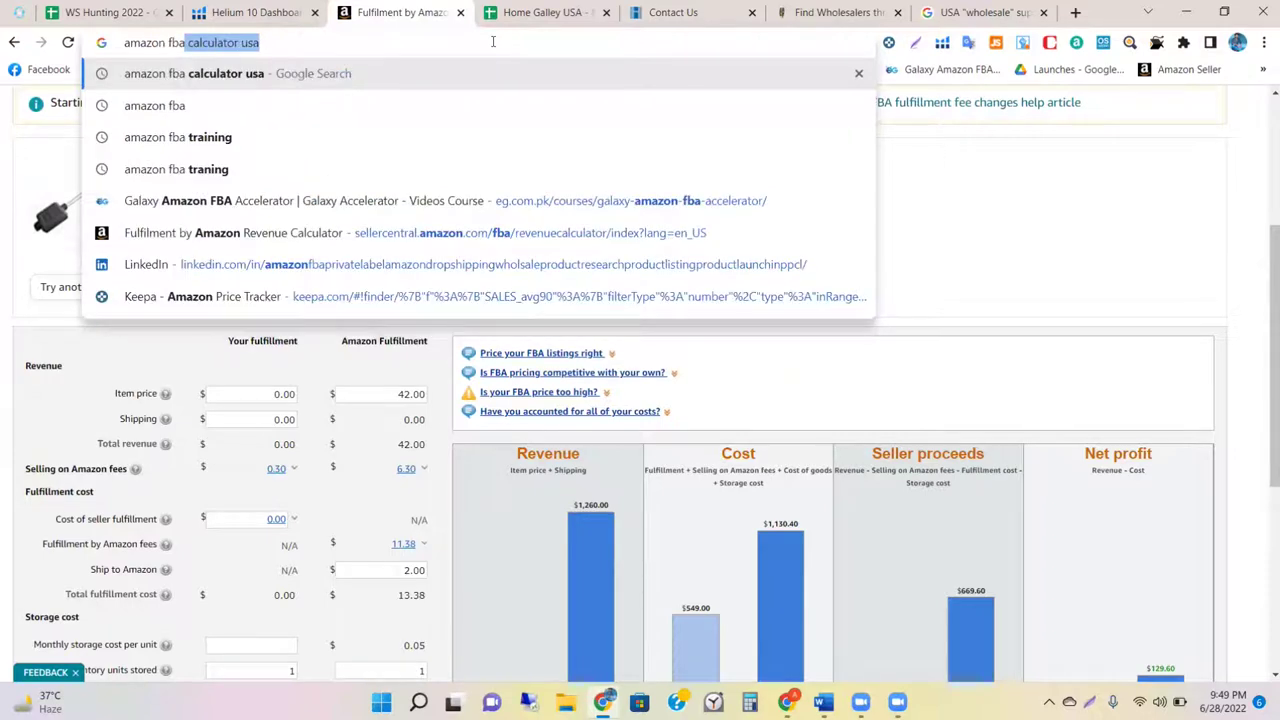
{"action": "key", "text": "Right"}
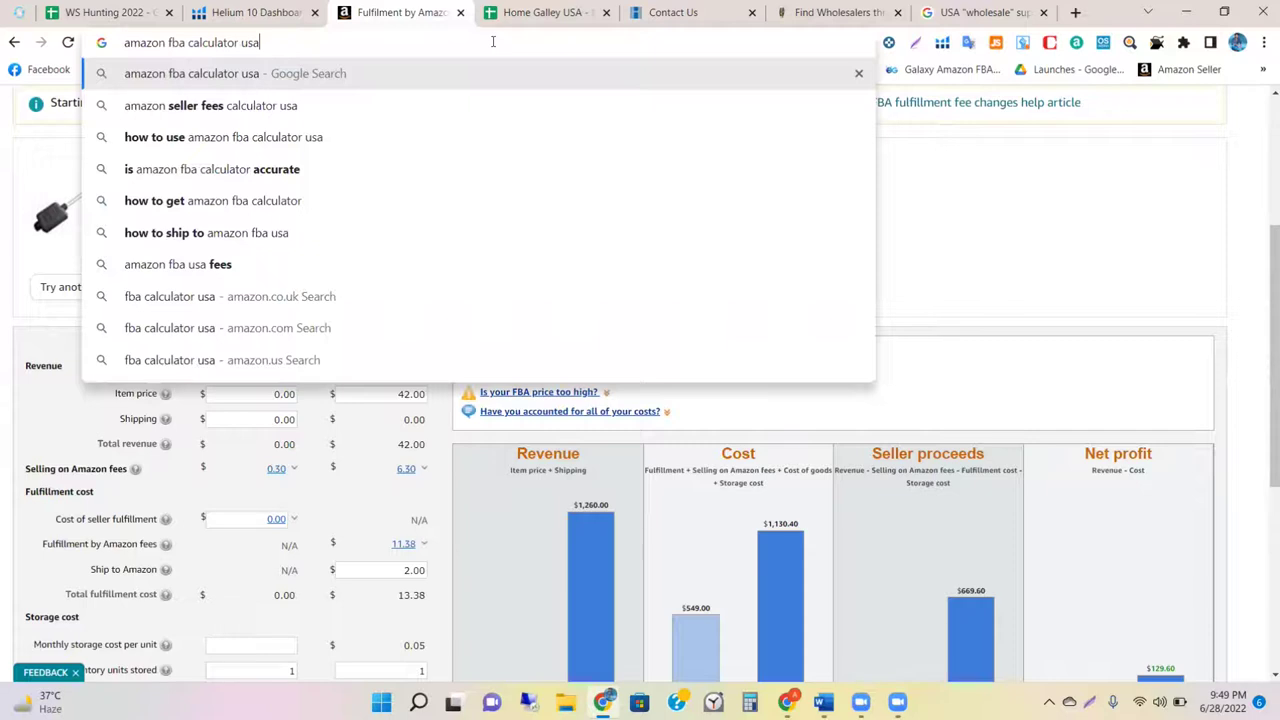
{"action": "key", "text": "Return"}
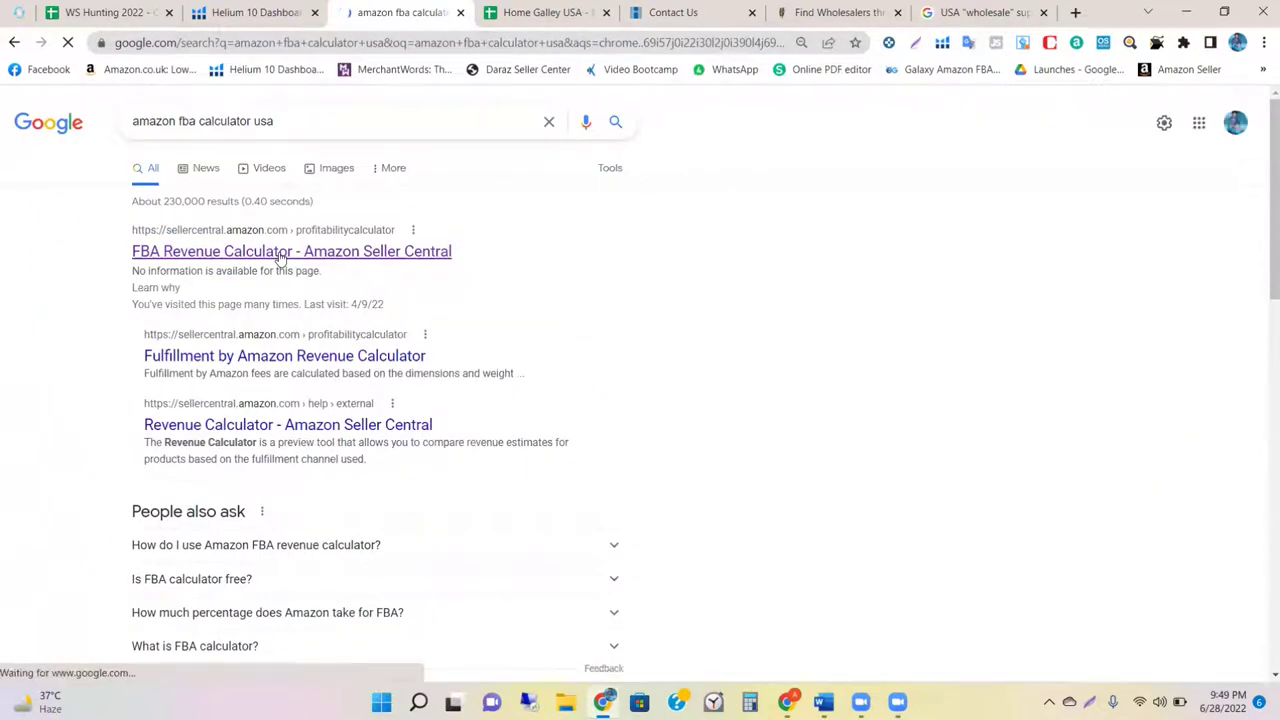
{"action": "left_click", "coordinate": [281, 253]}
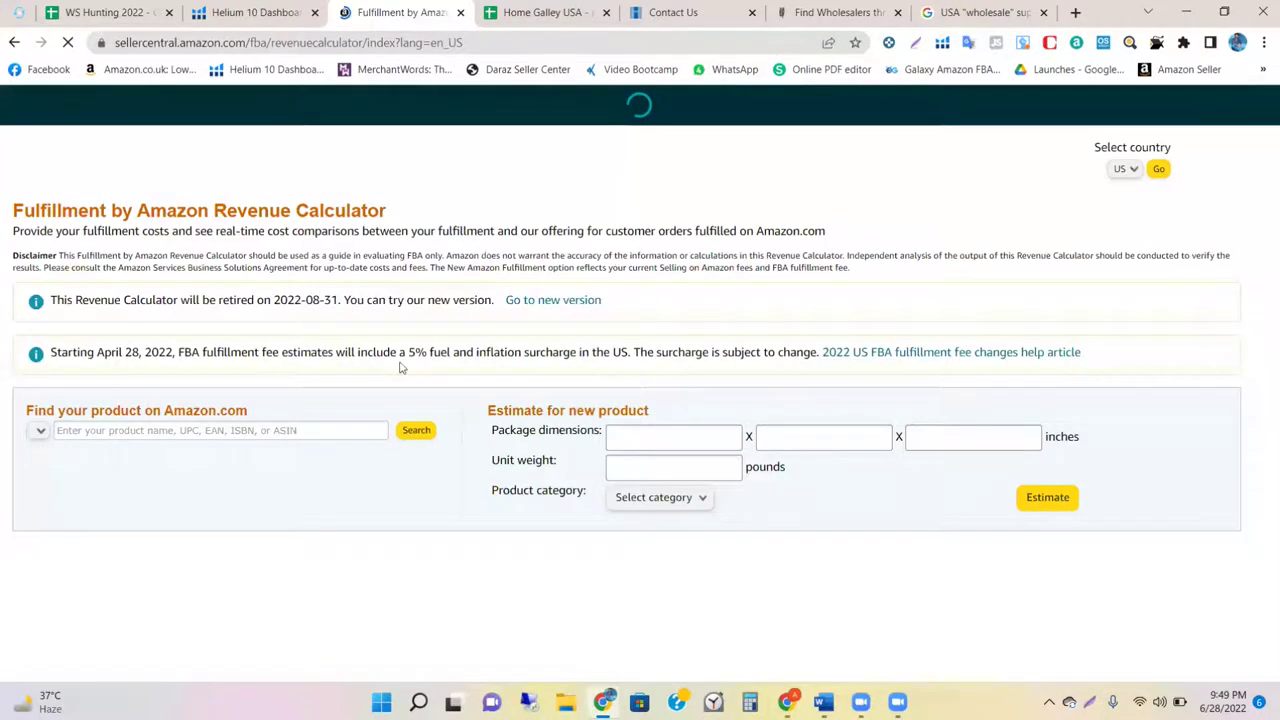
Step: Review the layout of the FBA Revenue Calculator page and go to its product search field
{"action": "scroll", "coordinate": [400, 368], "scroll_direction": "down", "scroll_amount": 1}
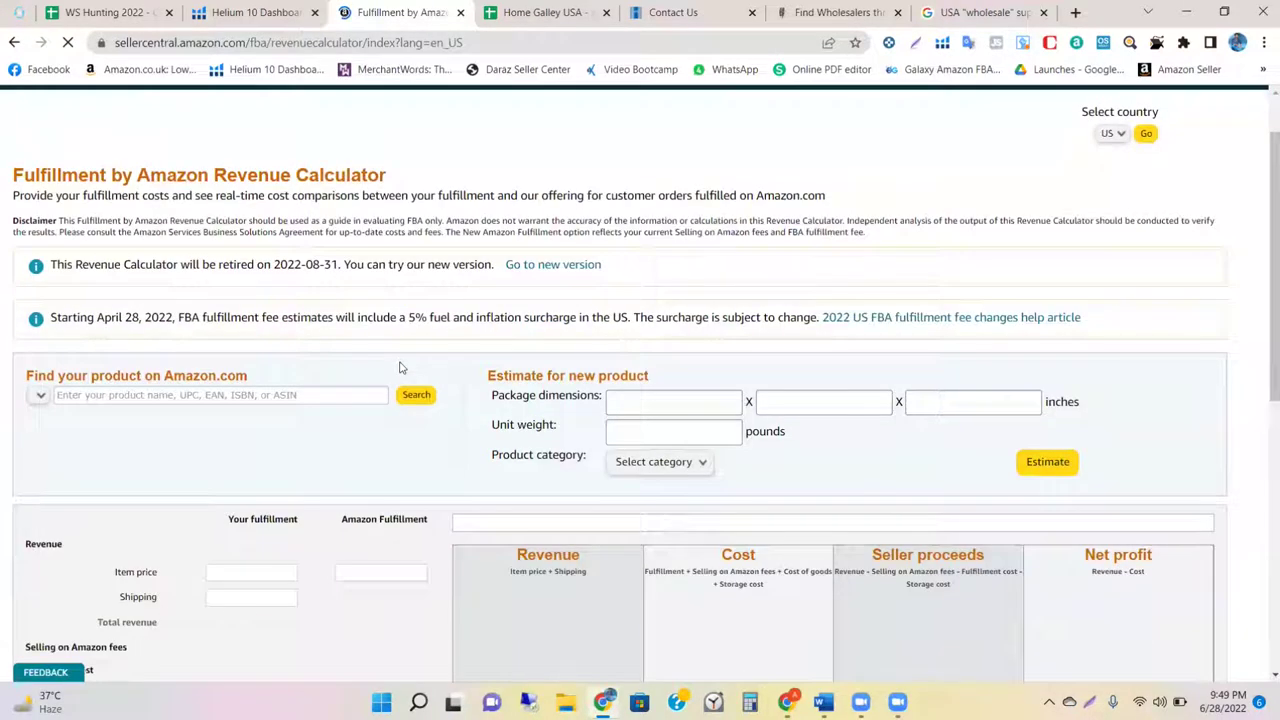
{"action": "scroll", "coordinate": [394, 358], "scroll_direction": "down", "scroll_amount": 2}
{"action": "scroll", "coordinate": [372, 258], "scroll_direction": "down", "scroll_amount": 1}
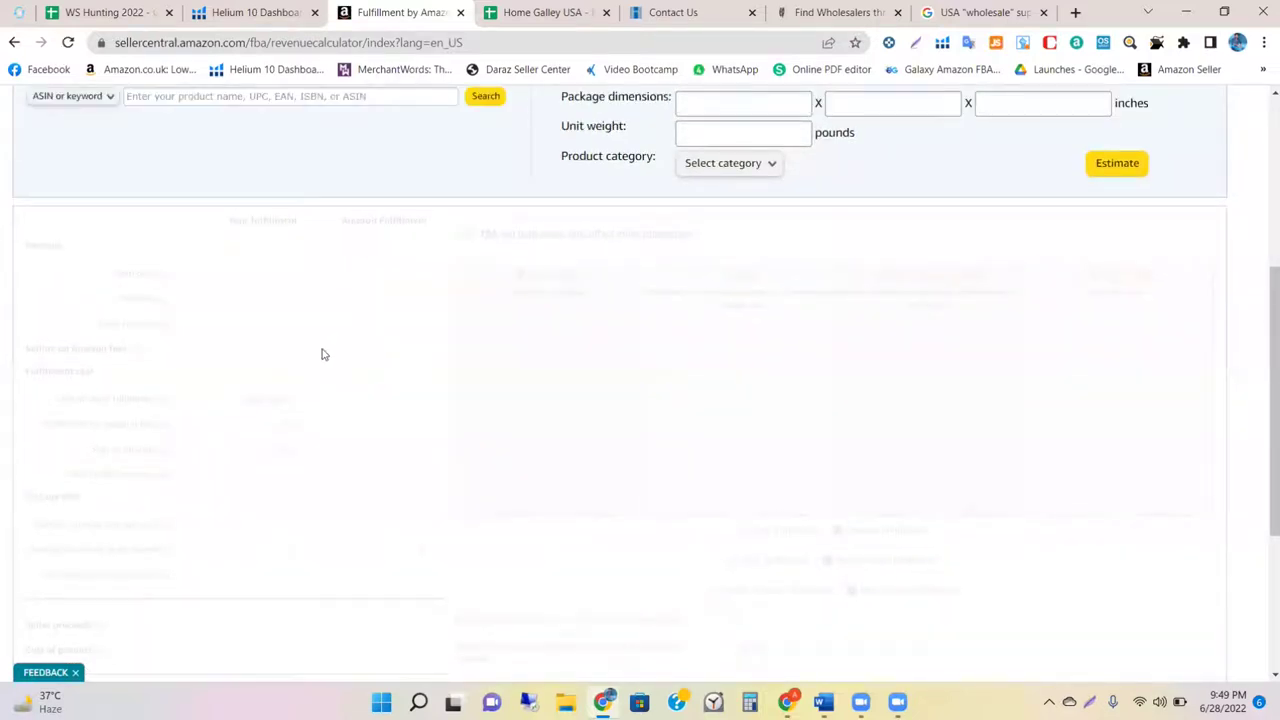
{"action": "scroll", "coordinate": [331, 374], "scroll_direction": "up", "scroll_amount": 2}
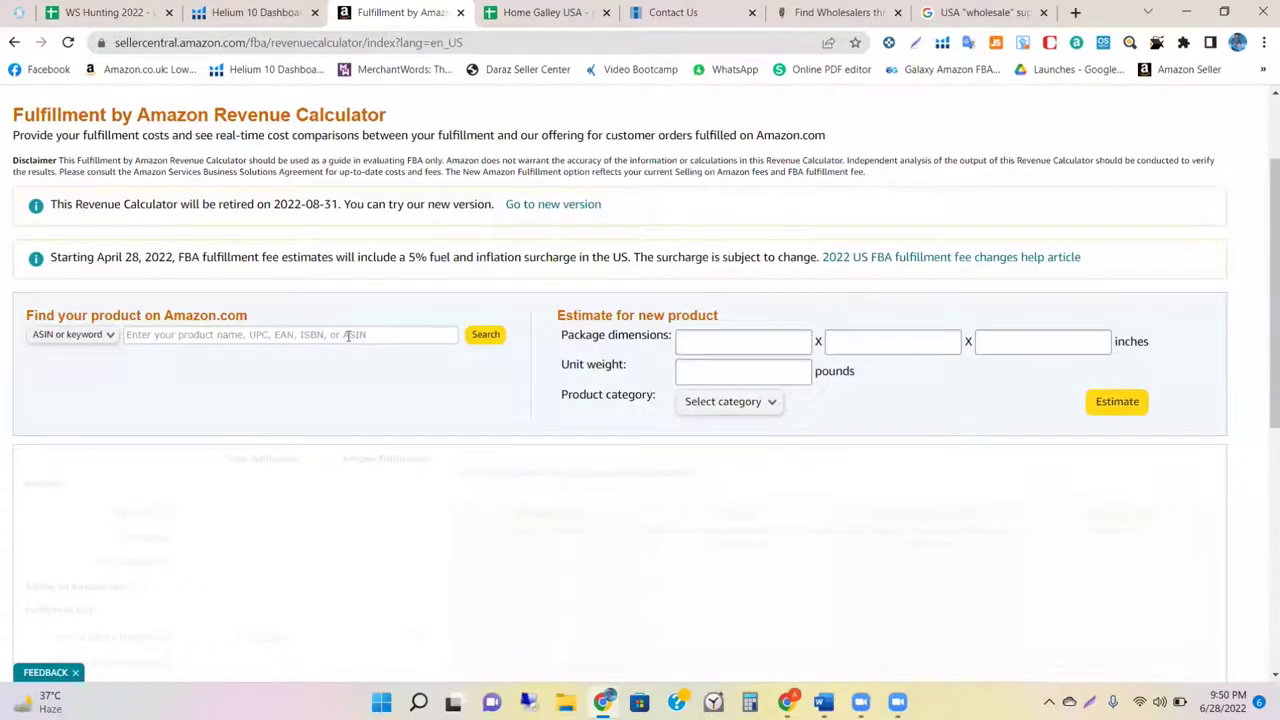
{"action": "left_click", "coordinate": [347, 336]}
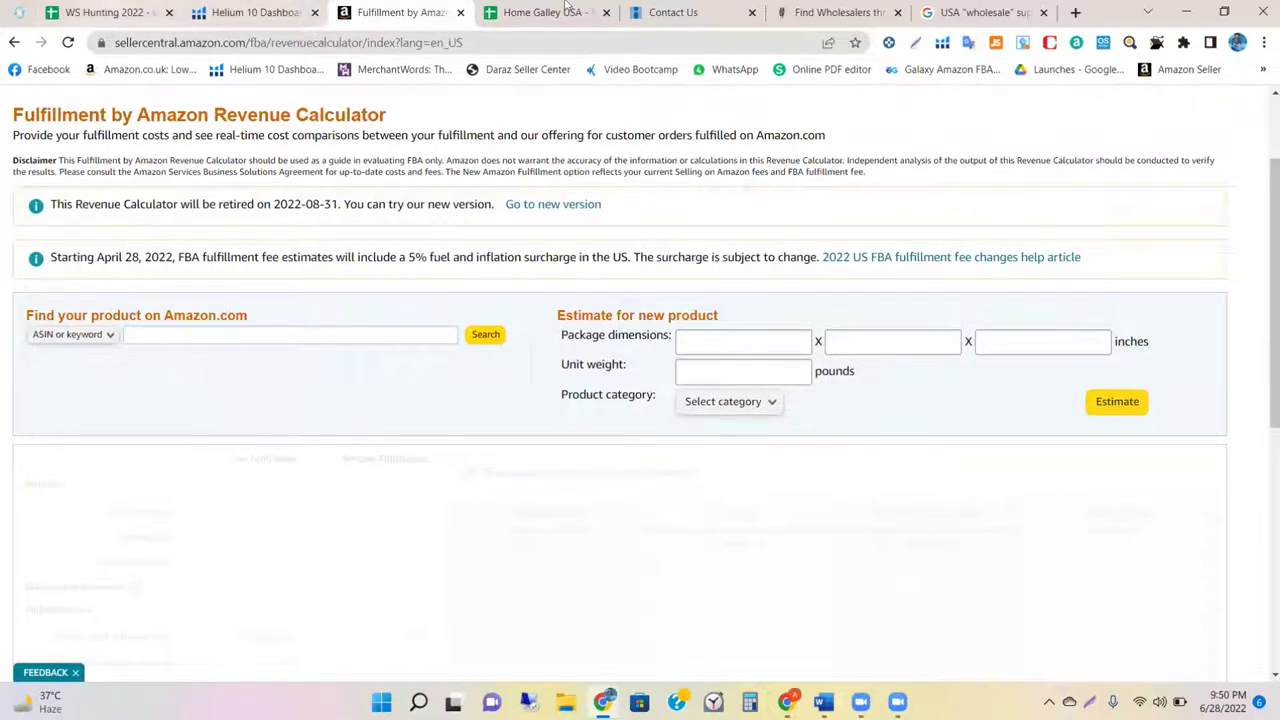
Step: Open the Mr Tuffy Fat Bike tire protector's Amazon listing from the Home Galley USA master sheet and copy its ASIN
{"action": "left_click", "coordinate": [566, 7]}
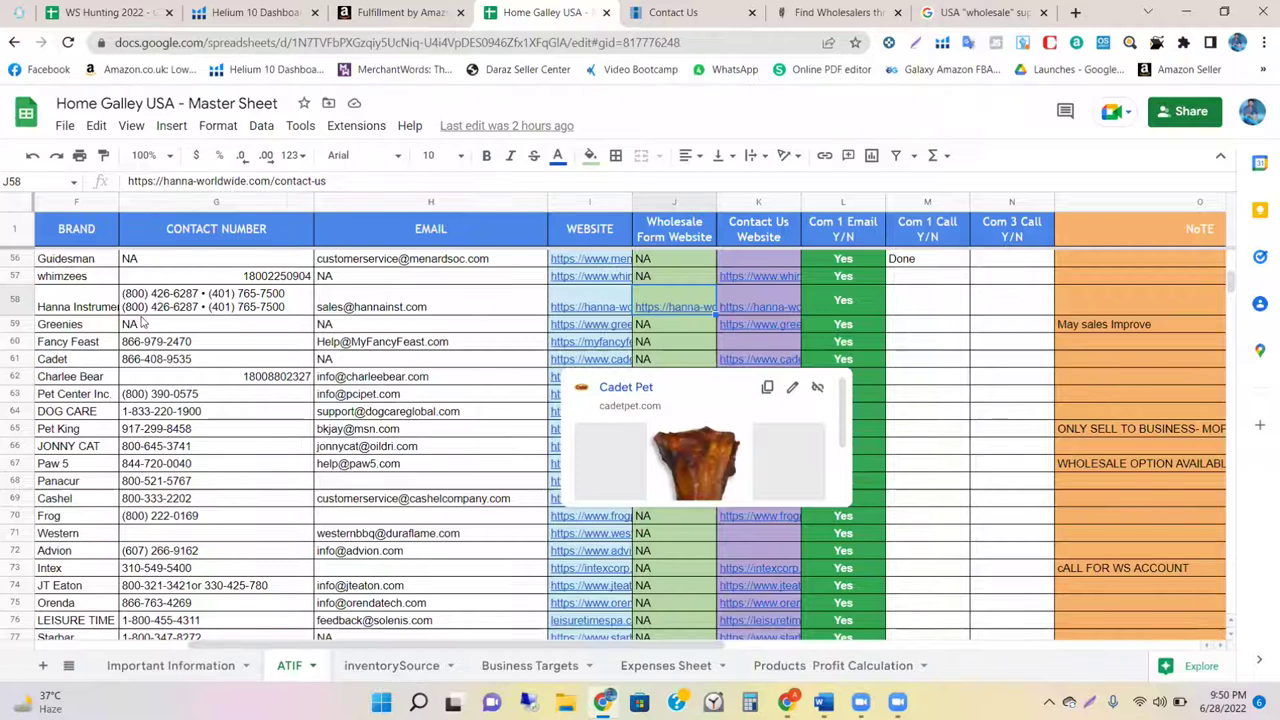
{"action": "scroll", "coordinate": [143, 320], "scroll_direction": "left", "scroll_amount": 5}
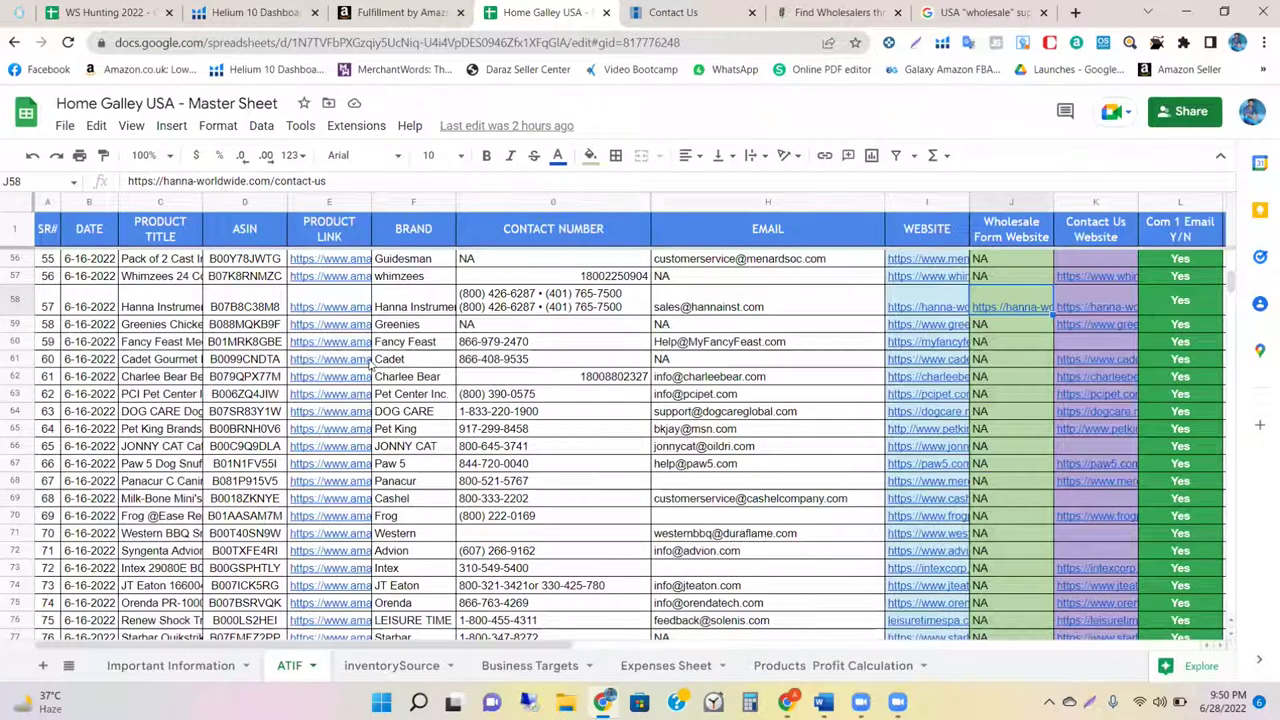
{"action": "scroll", "coordinate": [341, 362], "scroll_direction": "up", "scroll_amount": 7}
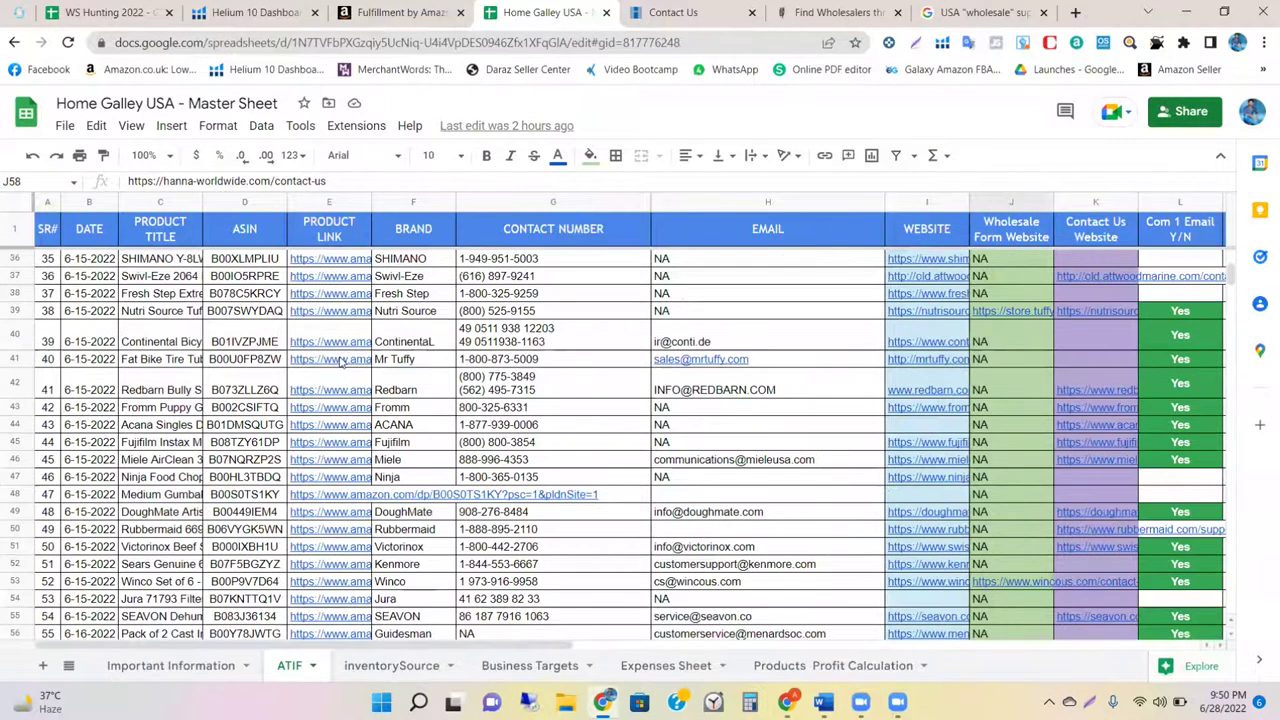
{"action": "left_click", "coordinate": [341, 362]}
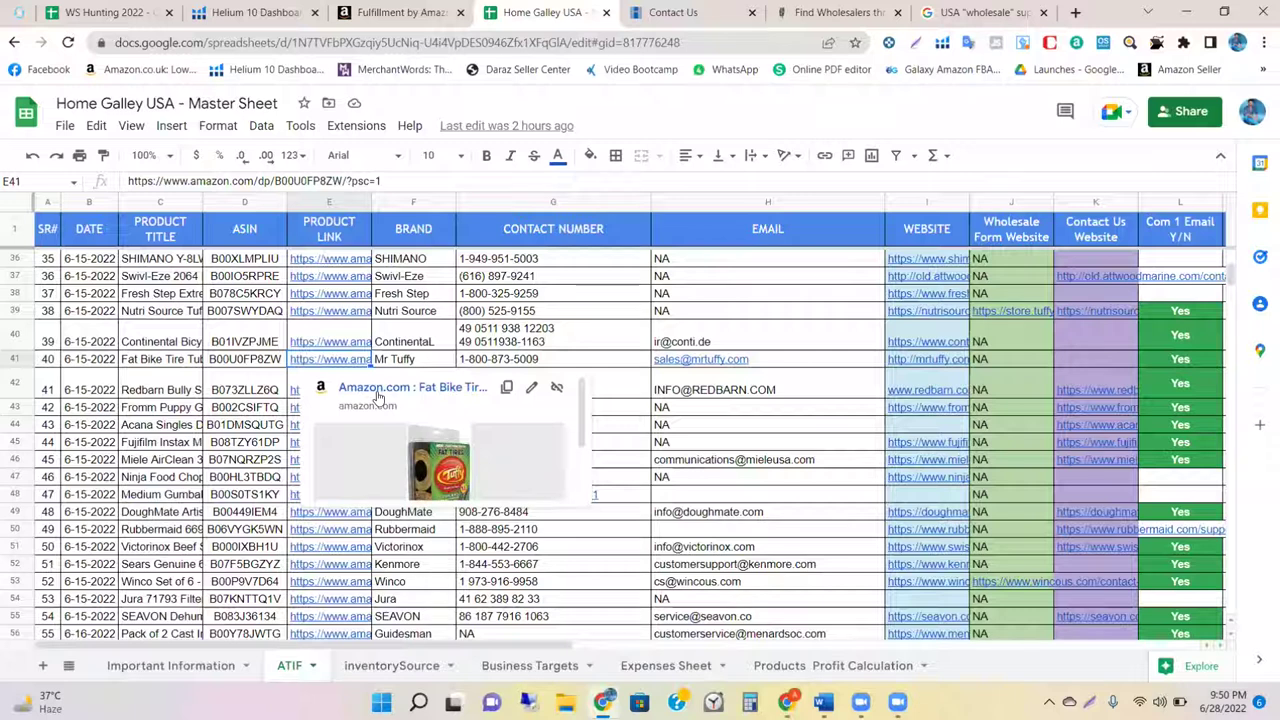
{"action": "left_click", "coordinate": [378, 392]}
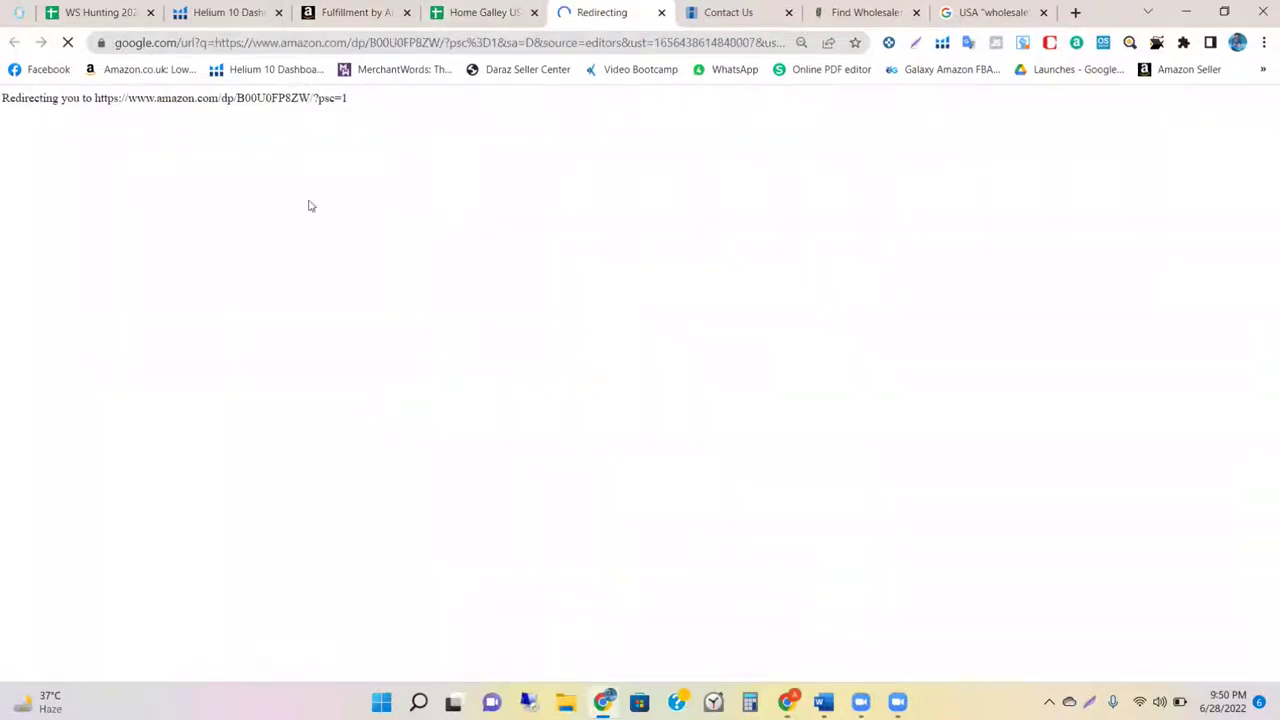
{"action": "double_click", "coordinate": [246, 42]}
{"action": "key", "text": "ctrl+c"}
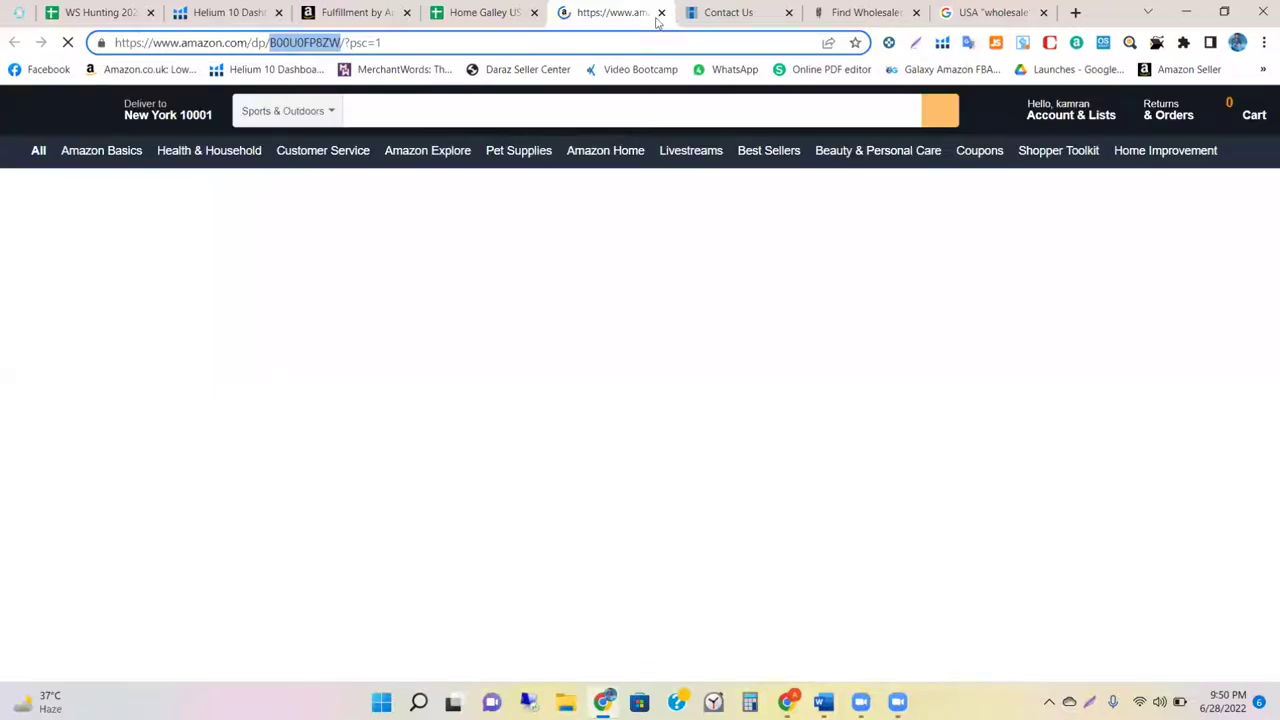
Step: Look up the product with ASIN B00U0FP8ZW in the FBA Revenue Calculator
{"action": "left_click", "coordinate": [346, 8]}
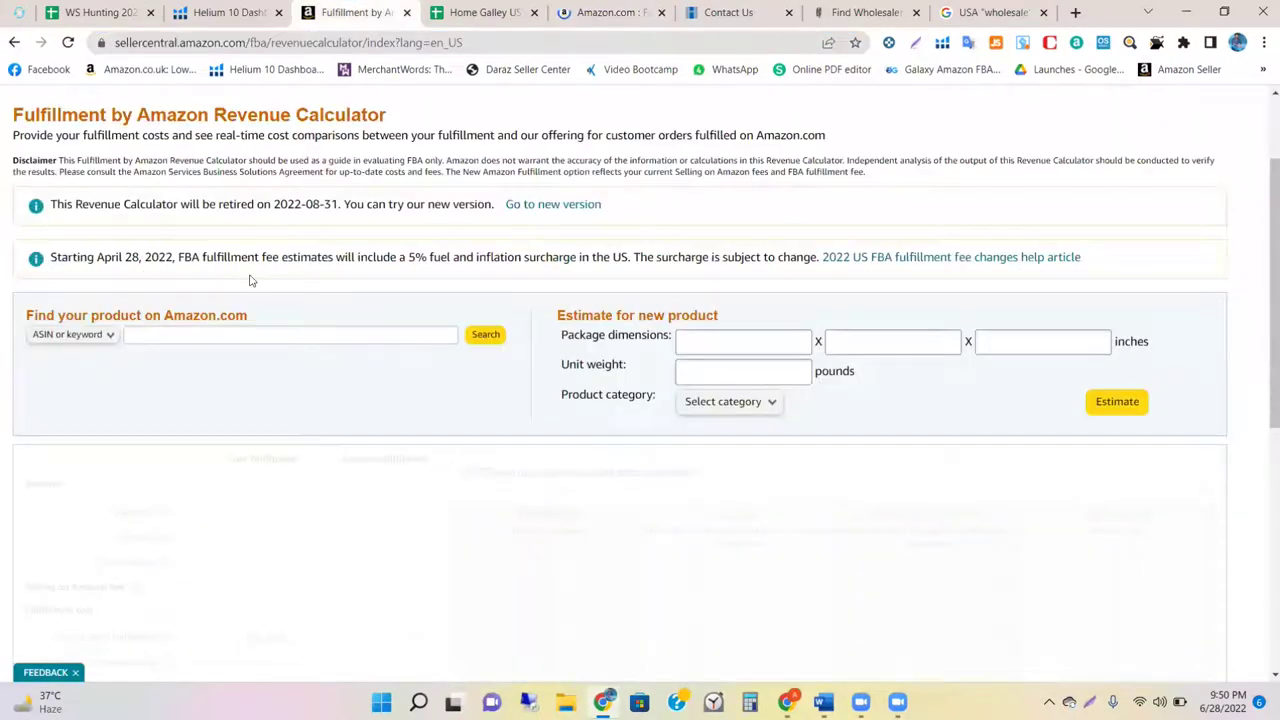
{"action": "left_click", "coordinate": [240, 332]}
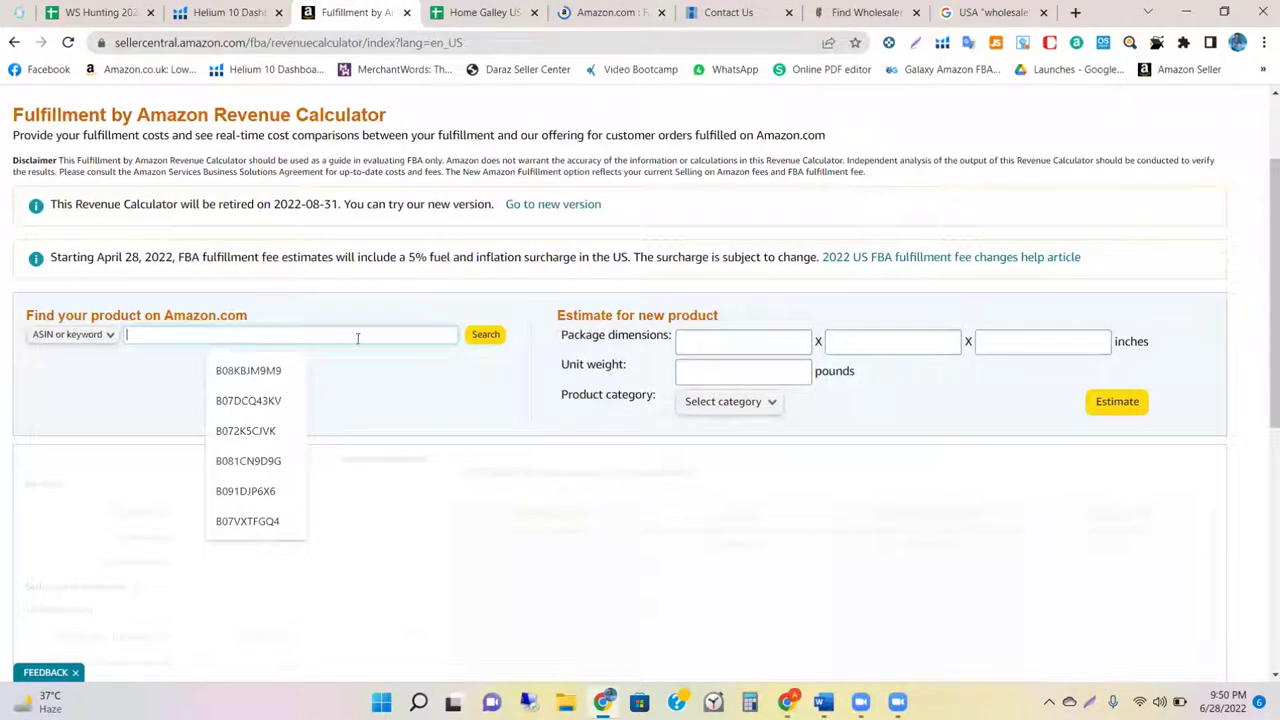
{"action": "key", "text": "ctrl+v"}
{"action": "left_click", "coordinate": [490, 334]}
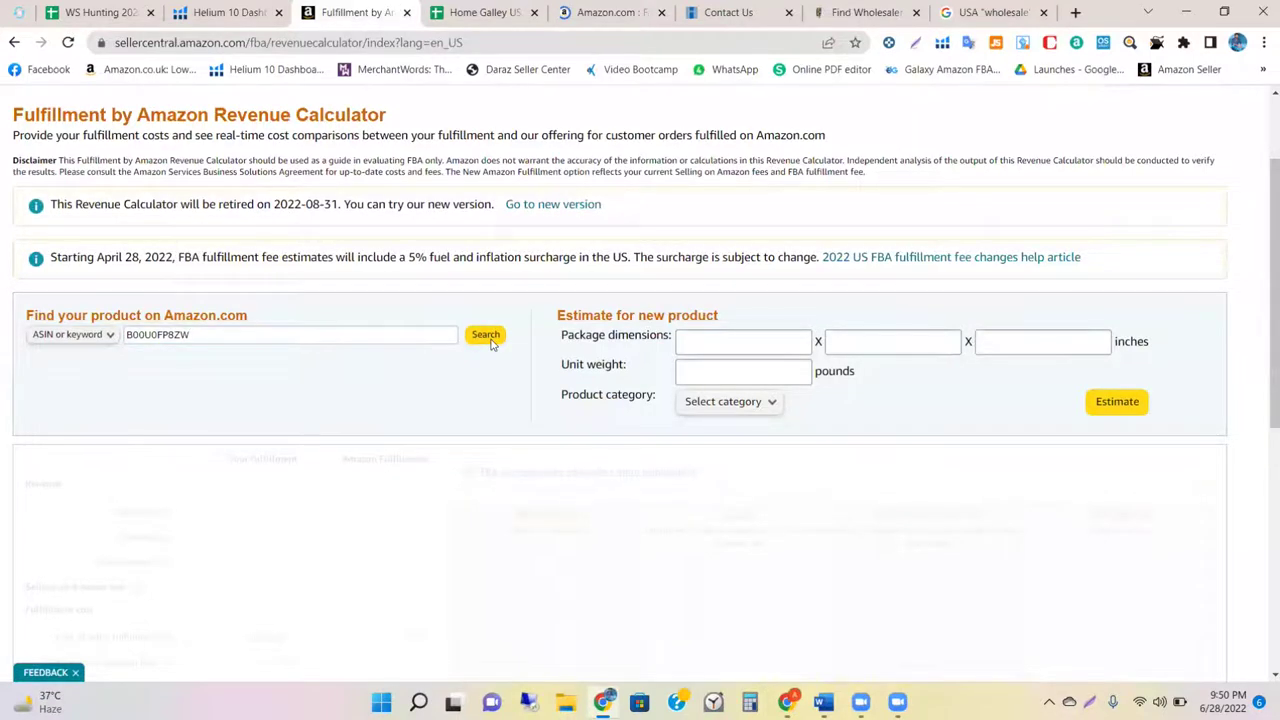
{"action": "left_click", "coordinate": [490, 338]}
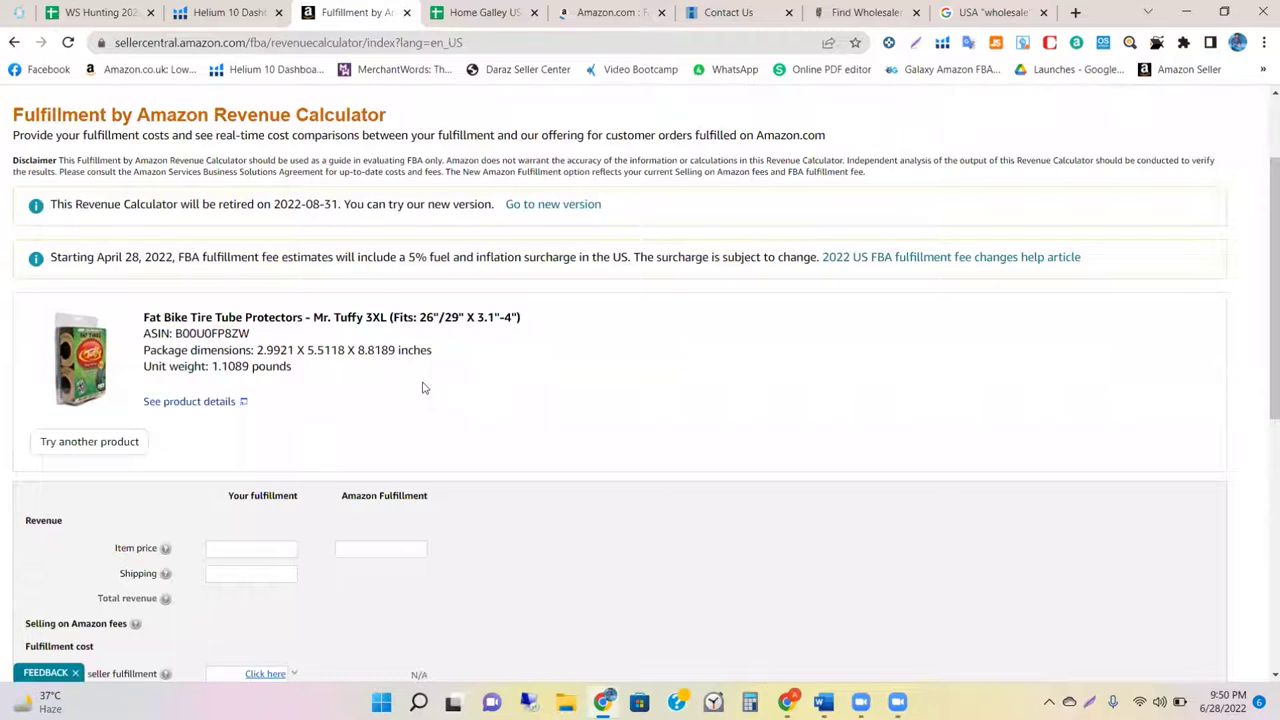
Step: Check the product's Amazon listing and calculate its FBA fees with the item price and product cost fields left blank
{"action": "scroll", "coordinate": [422, 388], "scroll_direction": "down", "scroll_amount": 1}
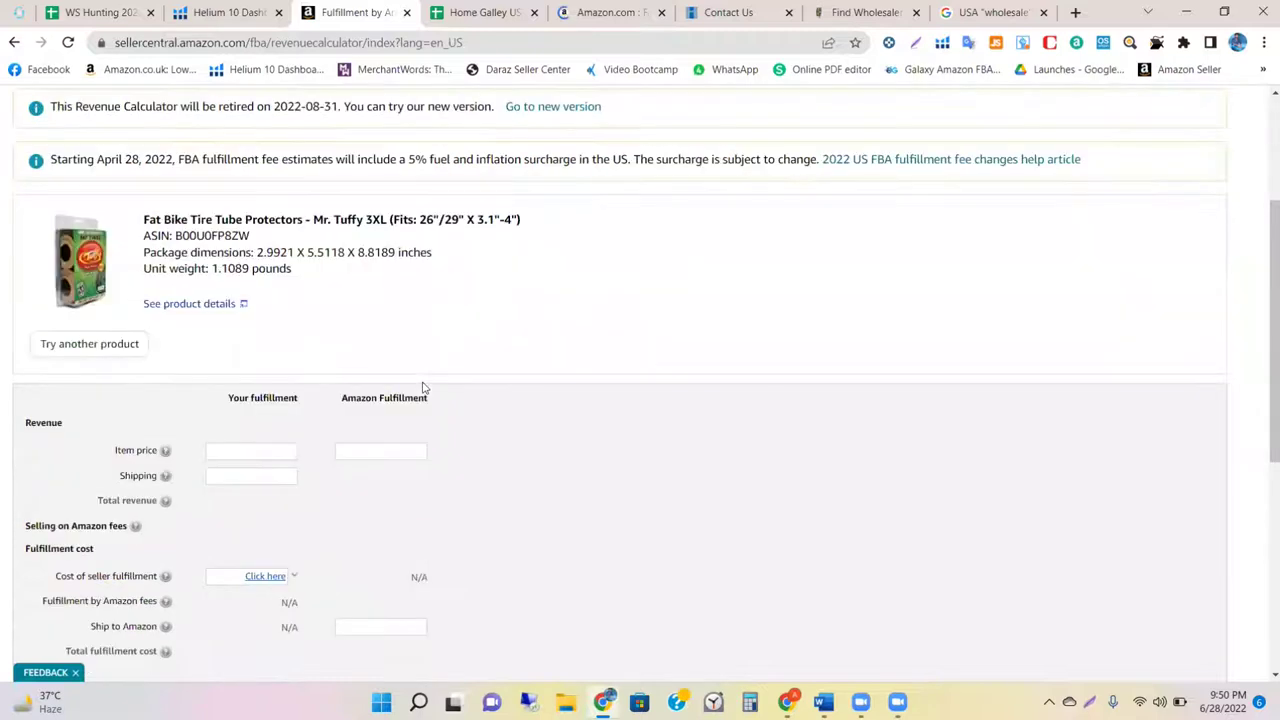
{"action": "left_click", "coordinate": [594, 8]}
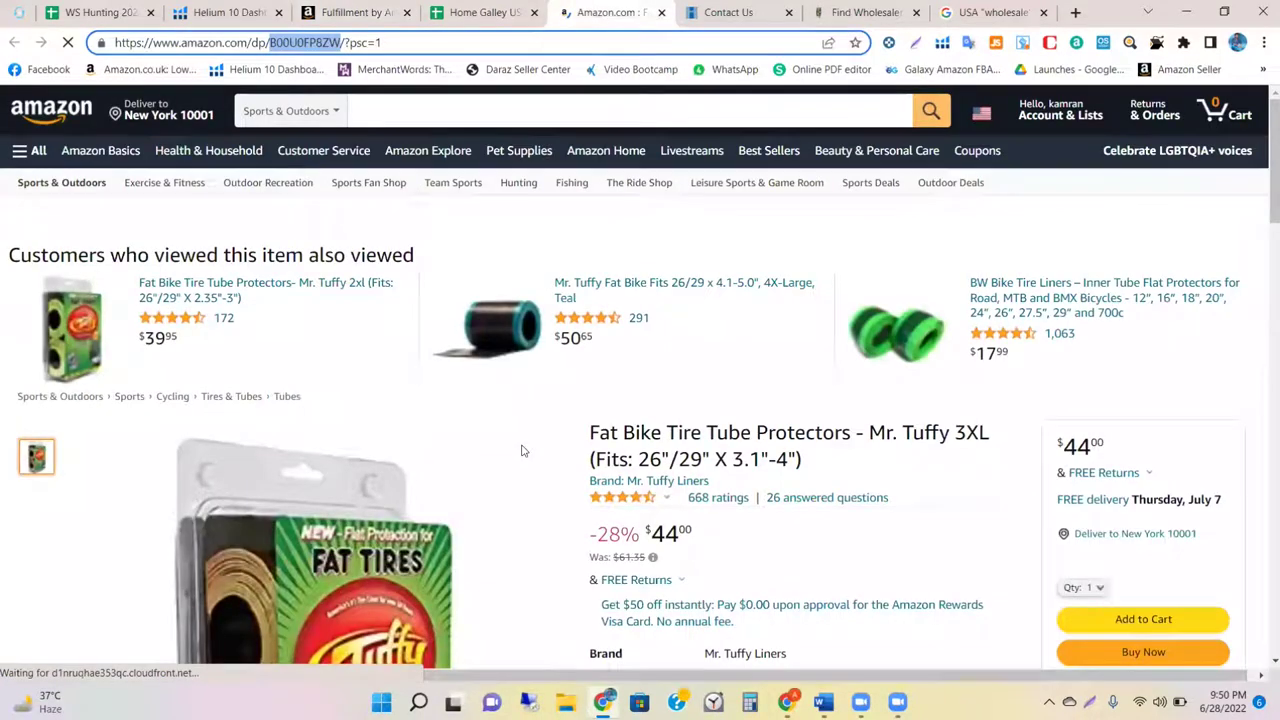
{"action": "left_click", "coordinate": [362, 10]}
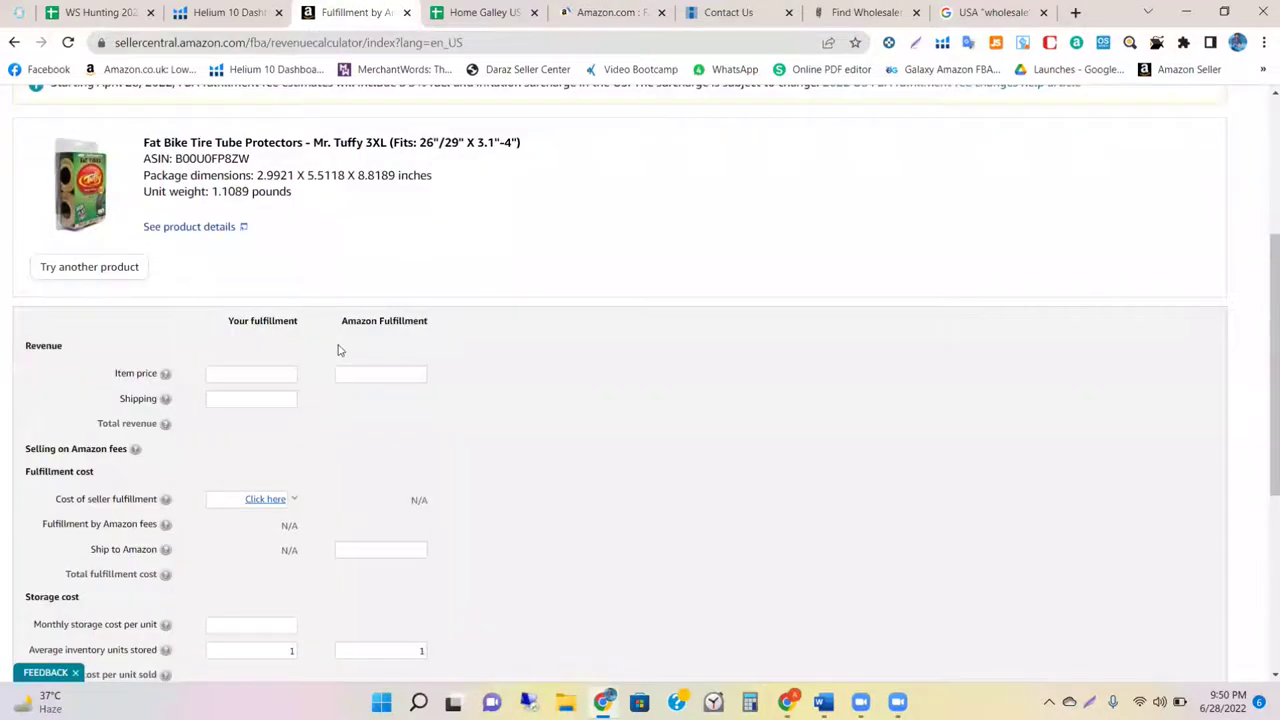
{"action": "scroll", "coordinate": [338, 350], "scroll_direction": "down", "scroll_amount": 2}
{"action": "scroll", "coordinate": [338, 350], "scroll_direction": "down", "scroll_amount": 1}
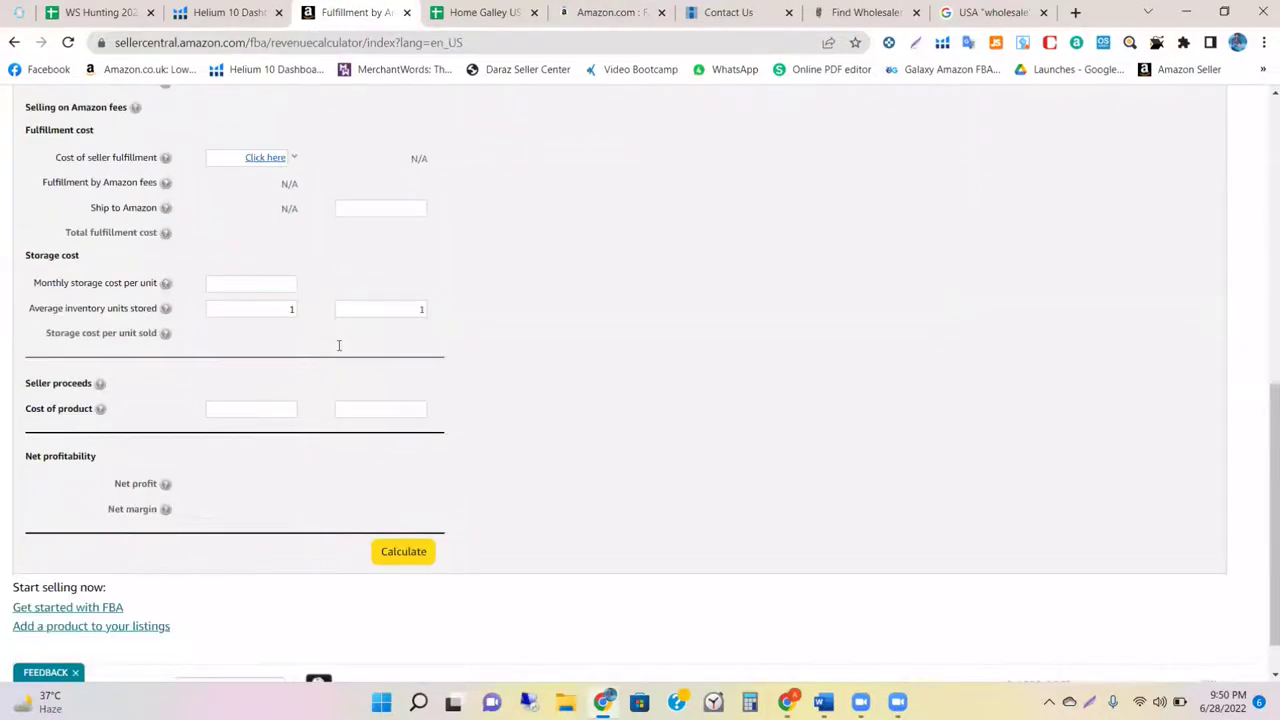
{"action": "scroll", "coordinate": [338, 350], "scroll_direction": "up", "scroll_amount": 3}
{"action": "scroll", "coordinate": [338, 350], "scroll_direction": "up", "scroll_amount": 1}
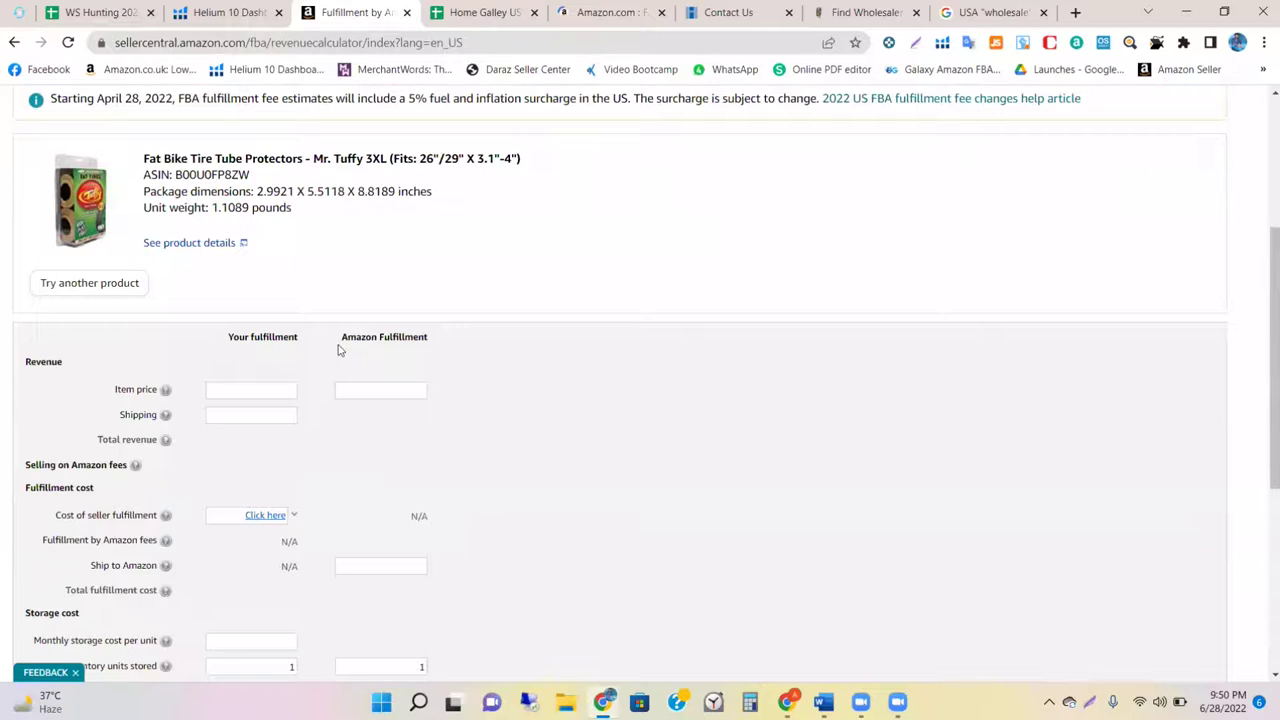
{"action": "scroll", "coordinate": [338, 350], "scroll_direction": "down", "scroll_amount": 1}
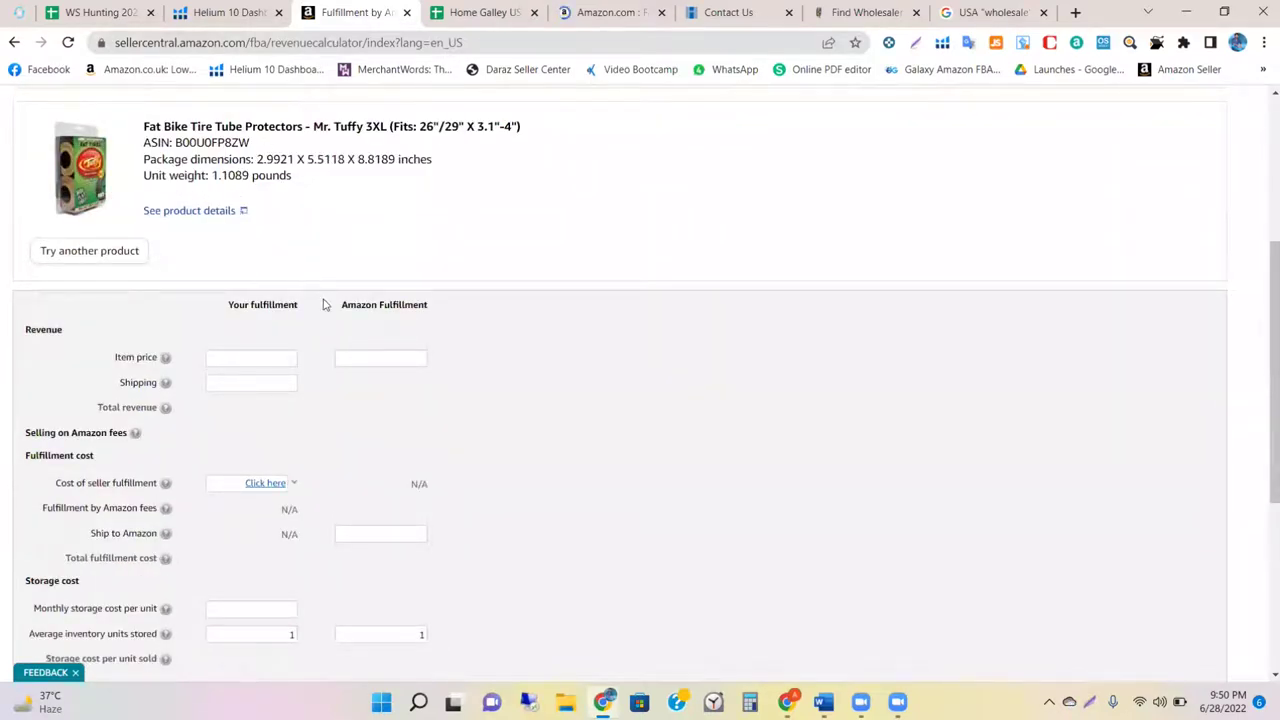
{"action": "scroll", "coordinate": [323, 304], "scroll_direction": "down", "scroll_amount": 3}
{"action": "left_click", "coordinate": [405, 525]}
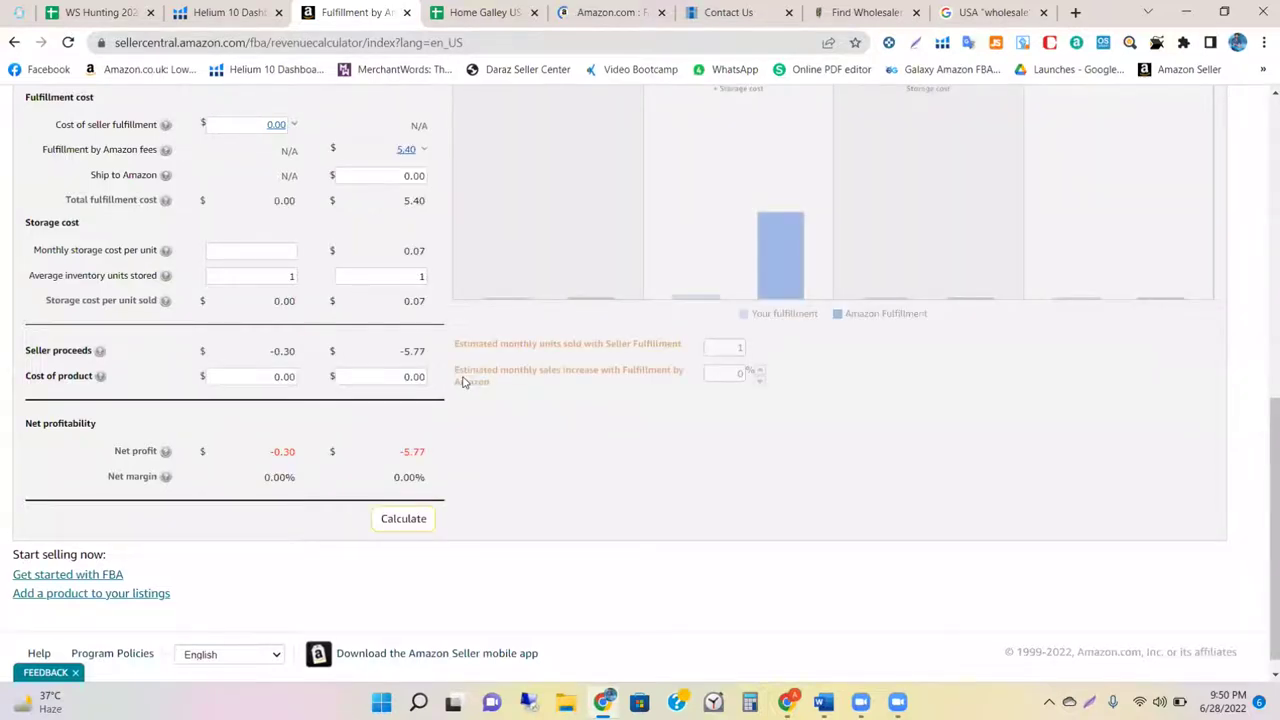
Step: Examine the calculated selling, fulfillment and storage fees, product cost and net profit for both fulfillment methods
{"action": "scroll", "coordinate": [463, 381], "scroll_direction": "up", "scroll_amount": 2}
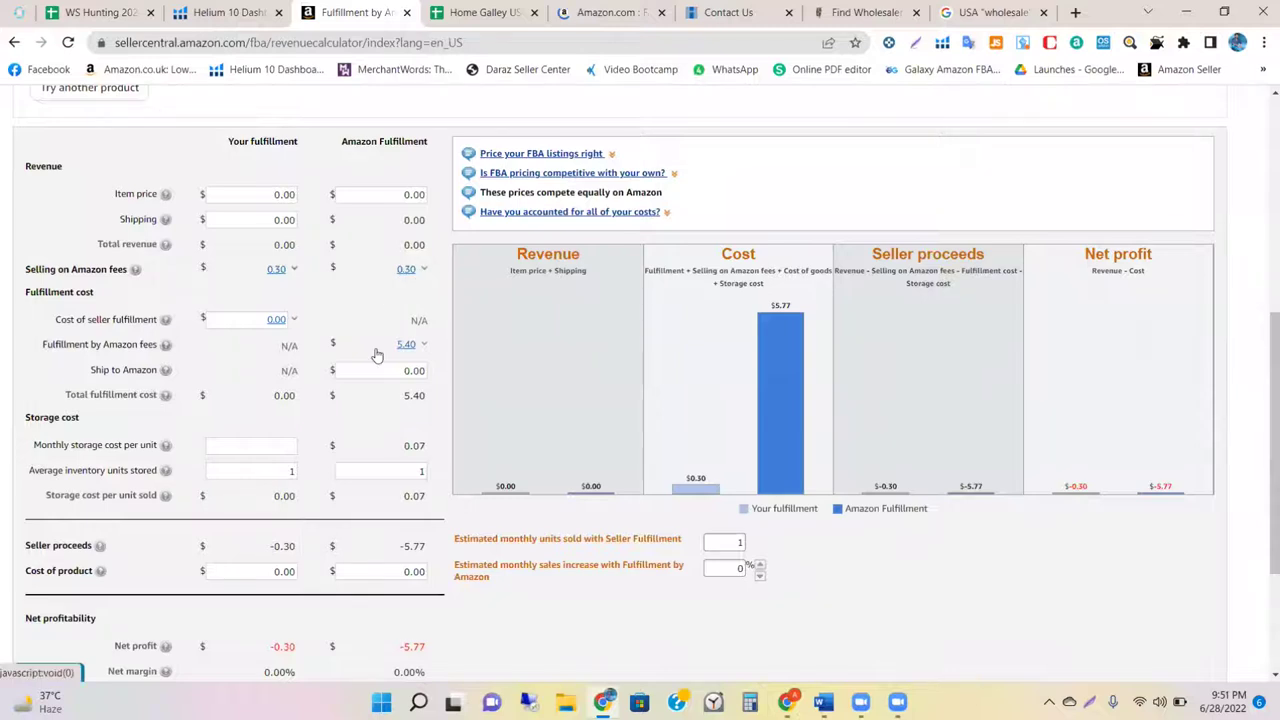
{"action": "scroll", "coordinate": [376, 355], "scroll_direction": "up", "scroll_amount": 1}
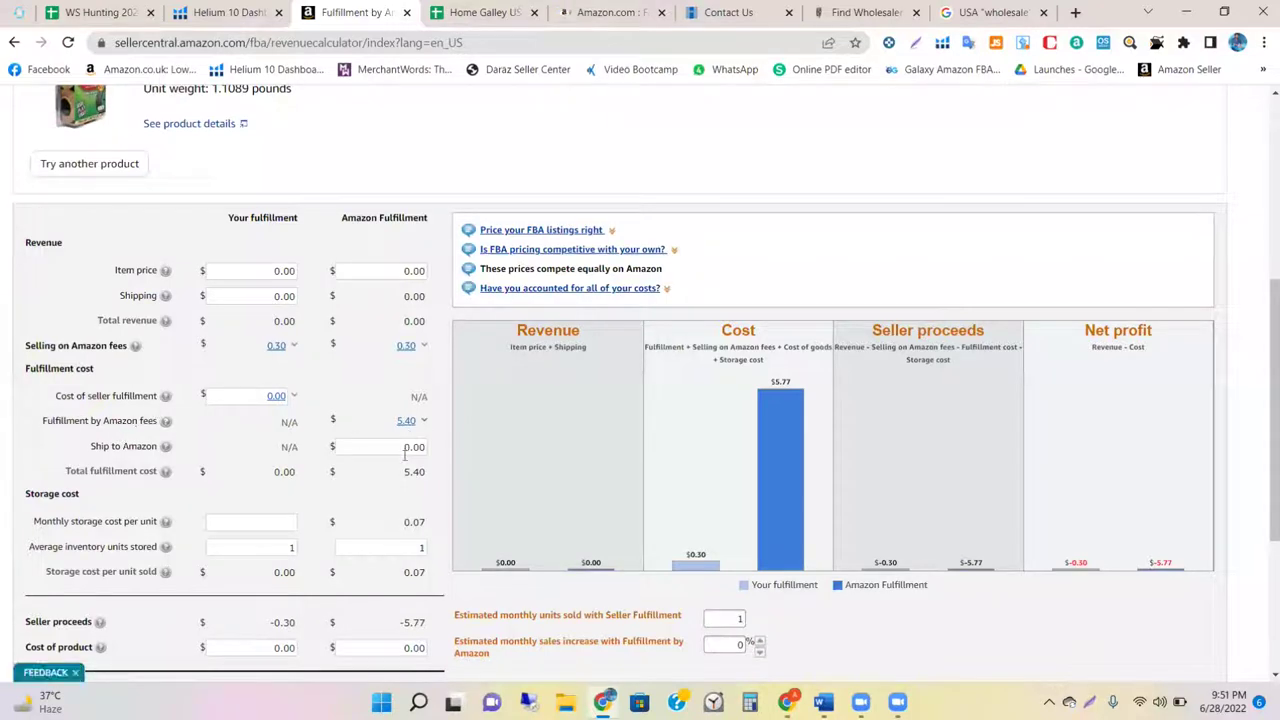
{"action": "scroll", "coordinate": [407, 463], "scroll_direction": "down", "scroll_amount": 1}
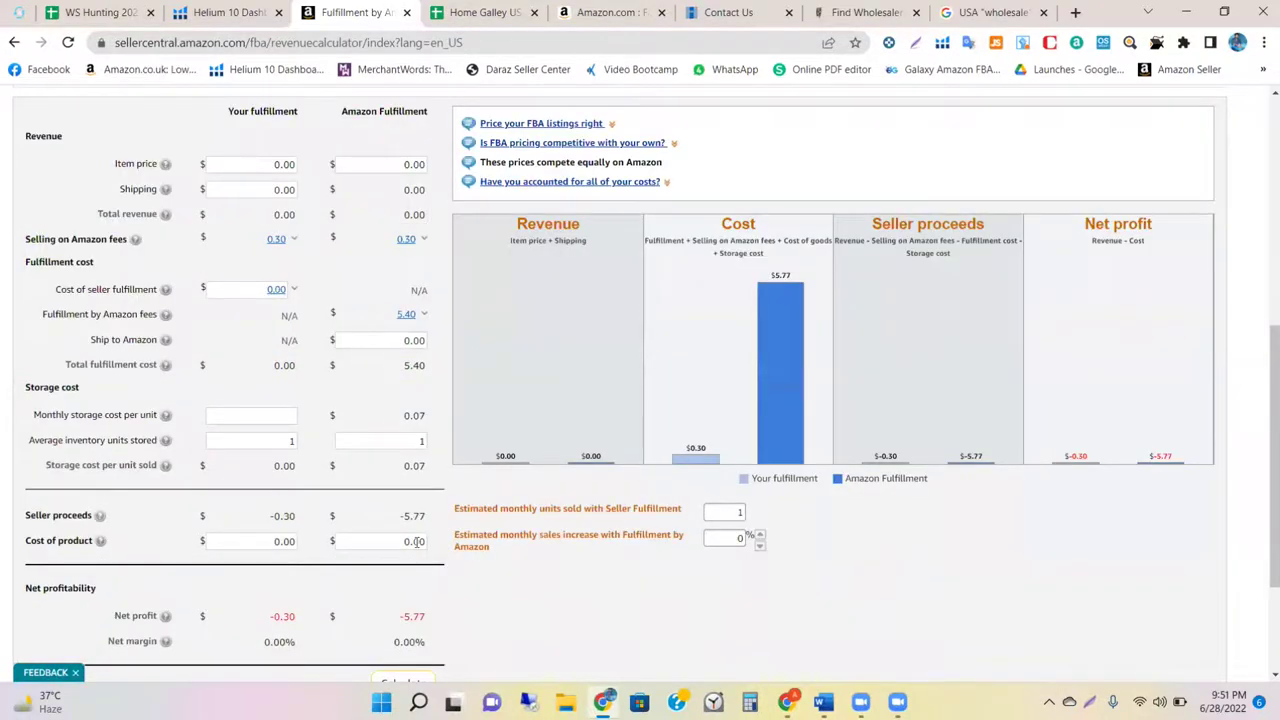
{"action": "scroll", "coordinate": [416, 541], "scroll_direction": "down", "scroll_amount": 2}
{"action": "scroll", "coordinate": [418, 547], "scroll_direction": "up", "scroll_amount": 1}
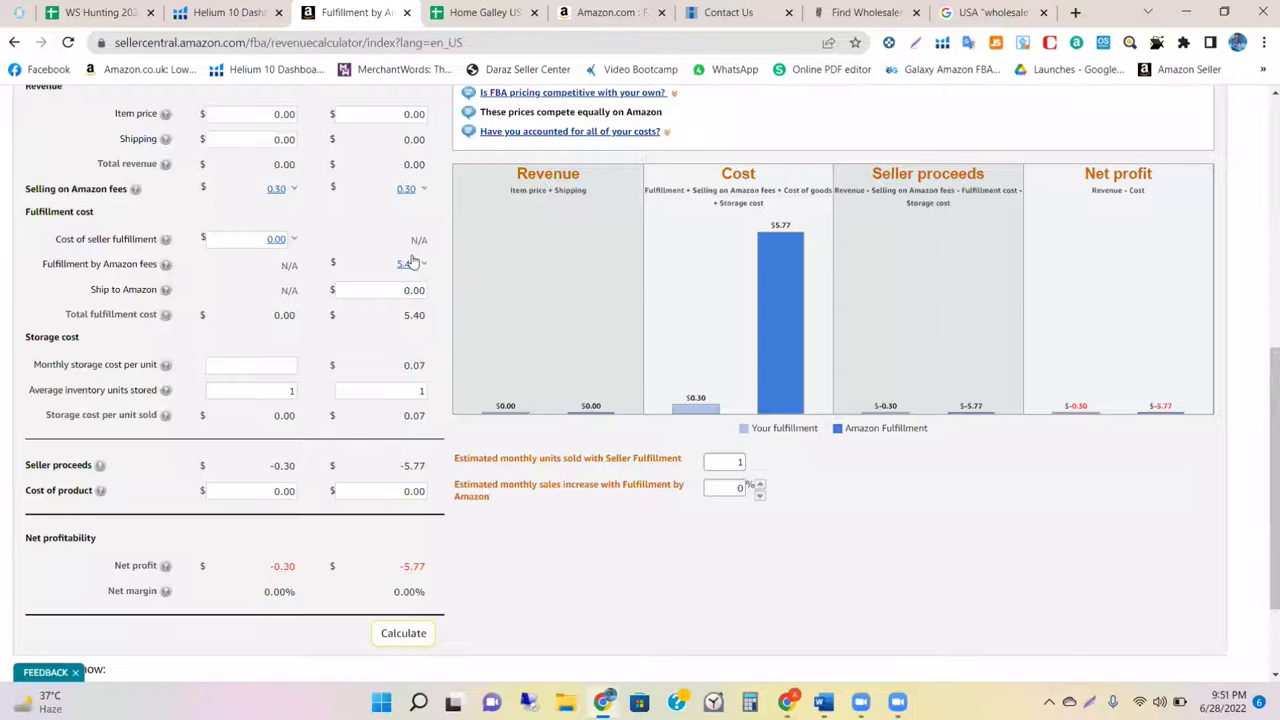
{"action": "scroll", "coordinate": [414, 263], "scroll_direction": "up", "scroll_amount": 1}
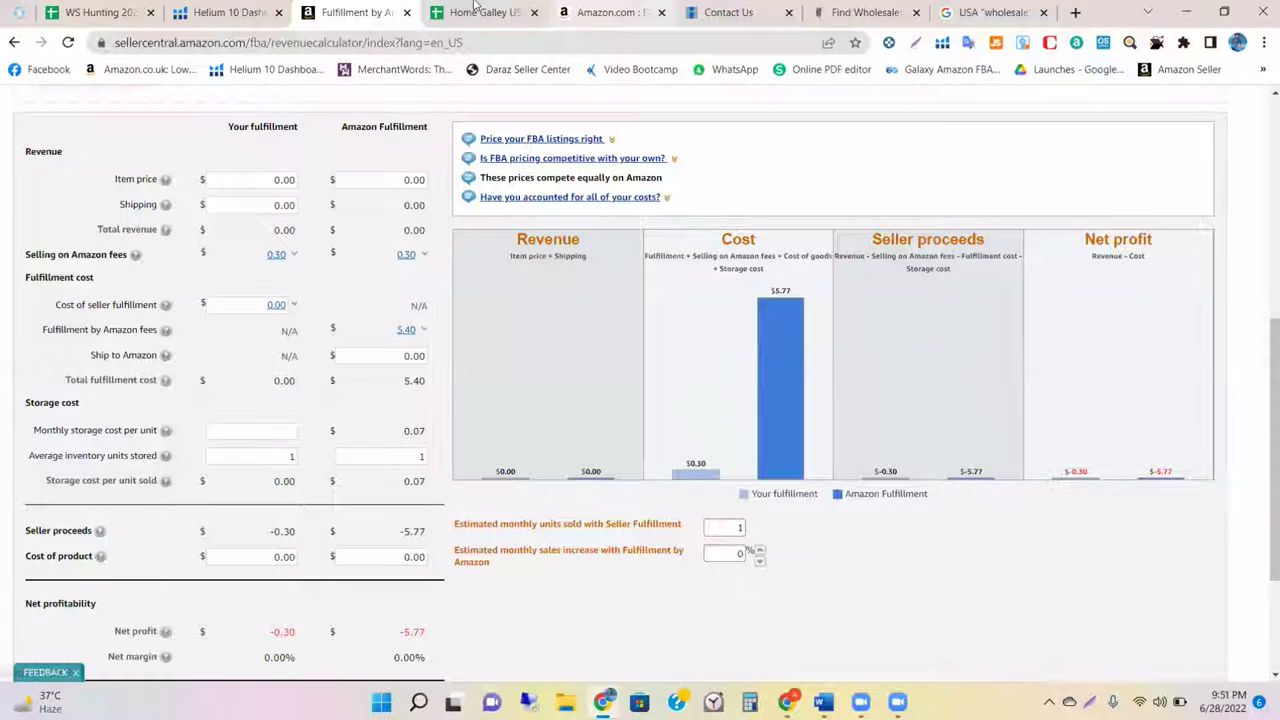
Step: Check the current sale price on the Mr. Tuffy 3XL tire protector's Amazon listing
{"action": "left_click", "coordinate": [470, 12]}
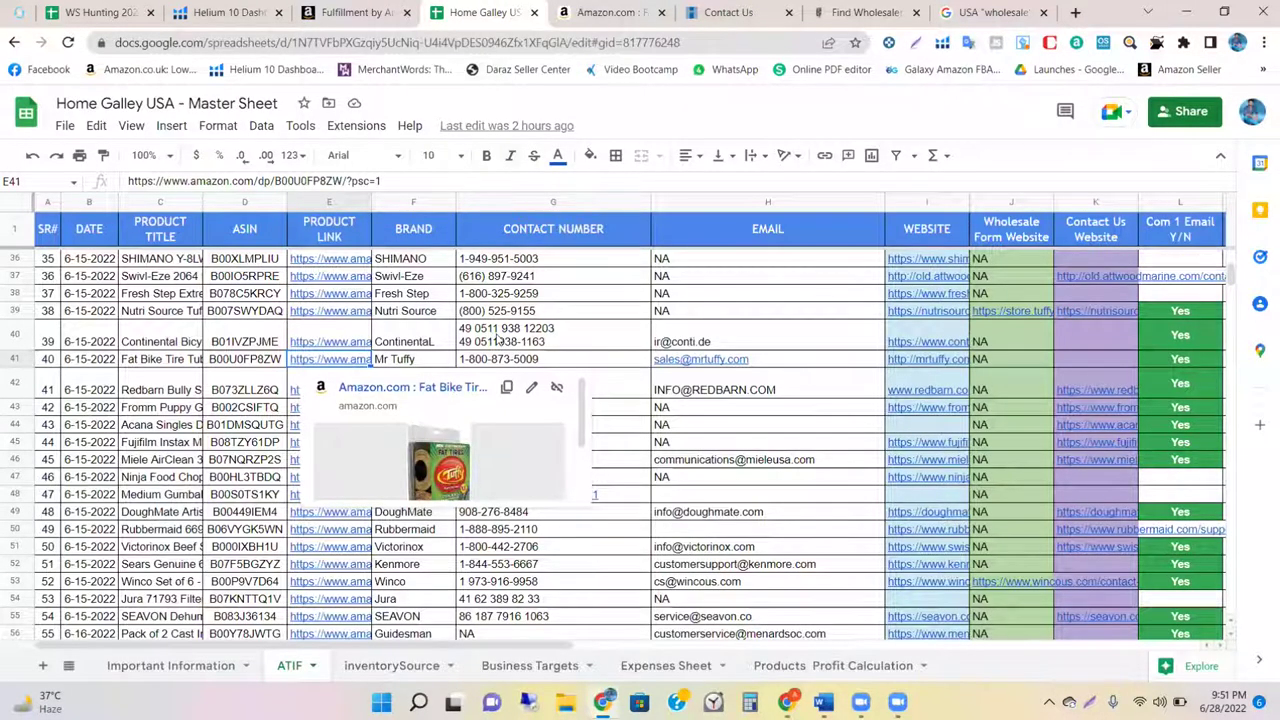
{"action": "left_click", "coordinate": [612, 12]}
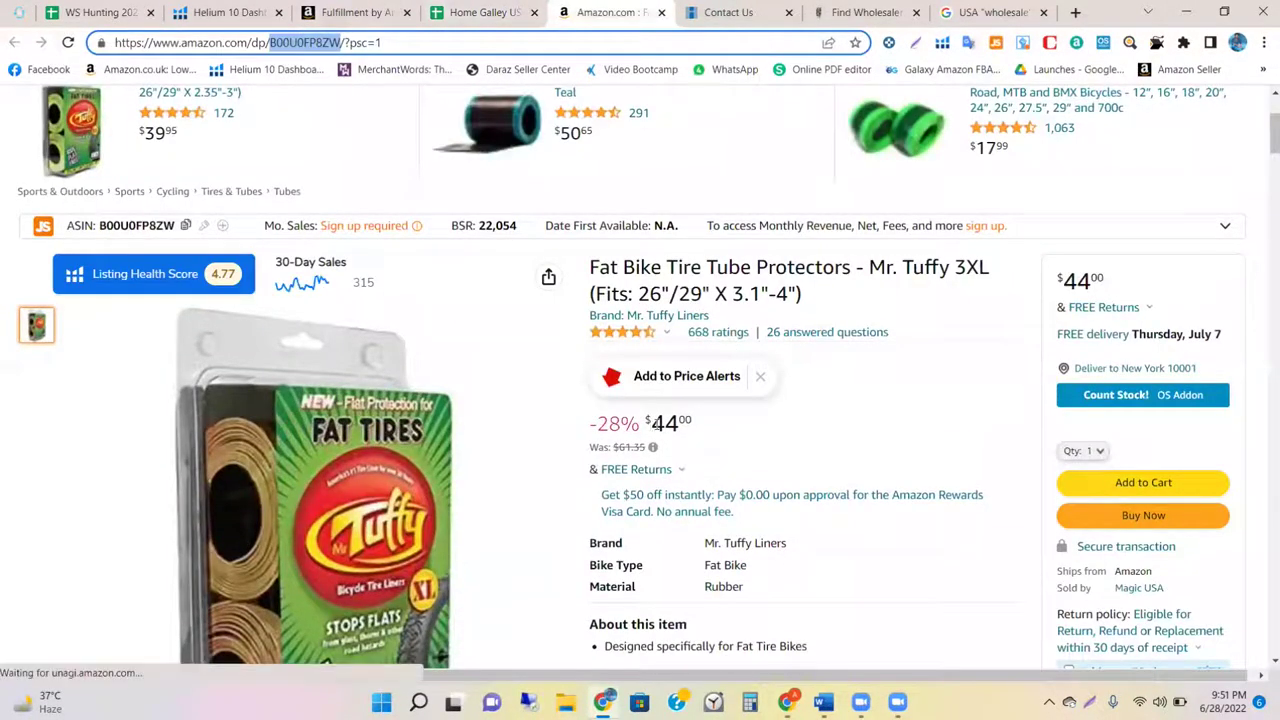
{"action": "double_click", "coordinate": [664, 423]}
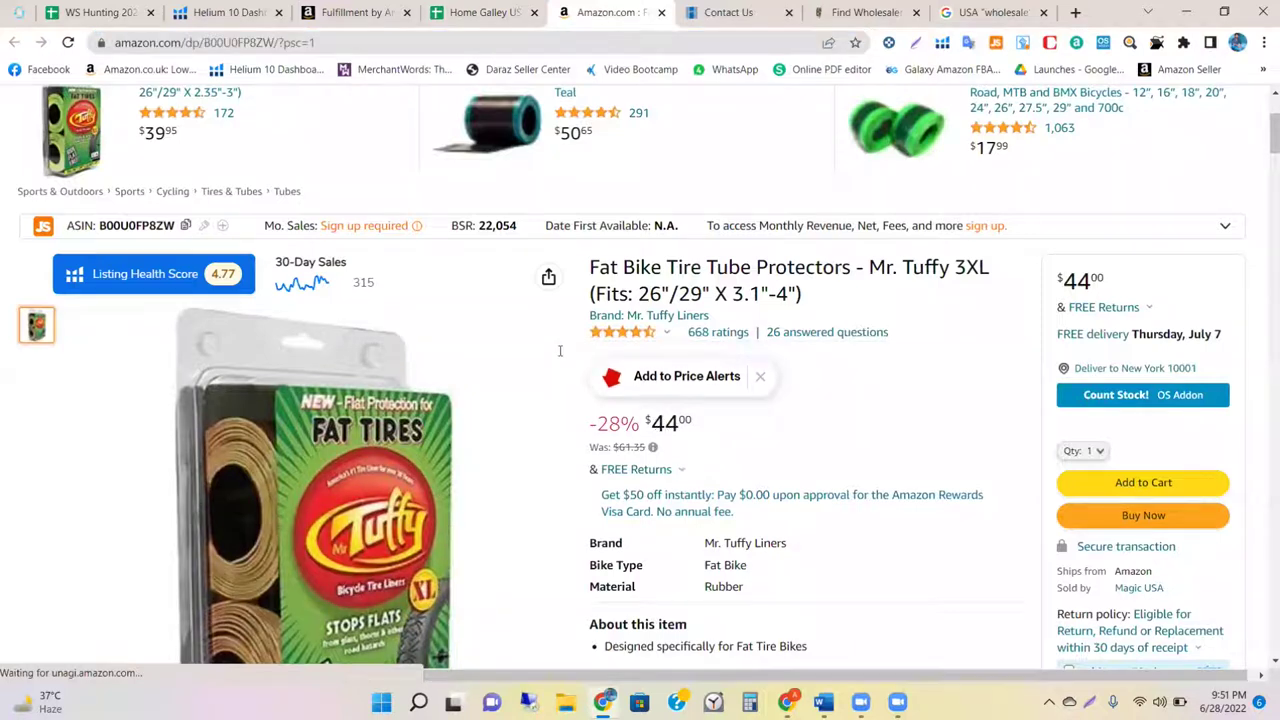
Step: In the FBA revenue calculator, set the Amazon Fulfillment item price to 43.55 and calculate the net margin
{"action": "left_click", "coordinate": [384, 12]}
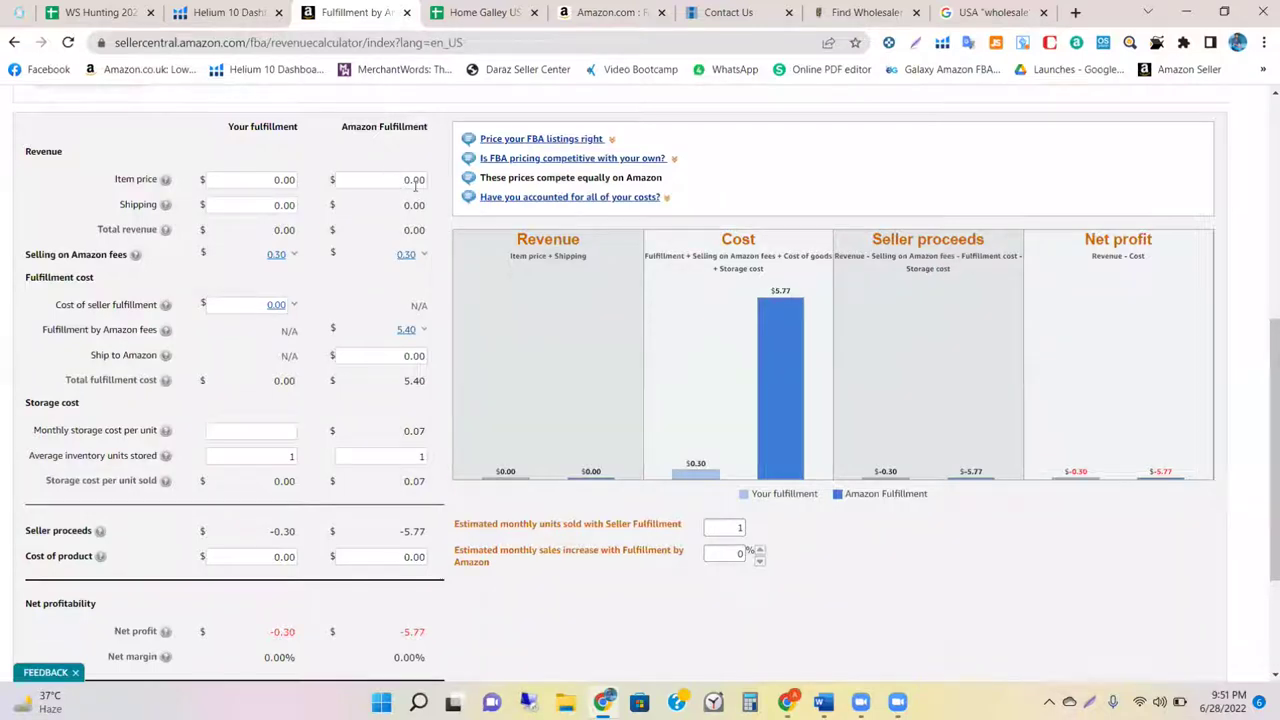
{"action": "left_click_drag", "start_coordinate": [398, 179], "coordinate": [434, 192]}
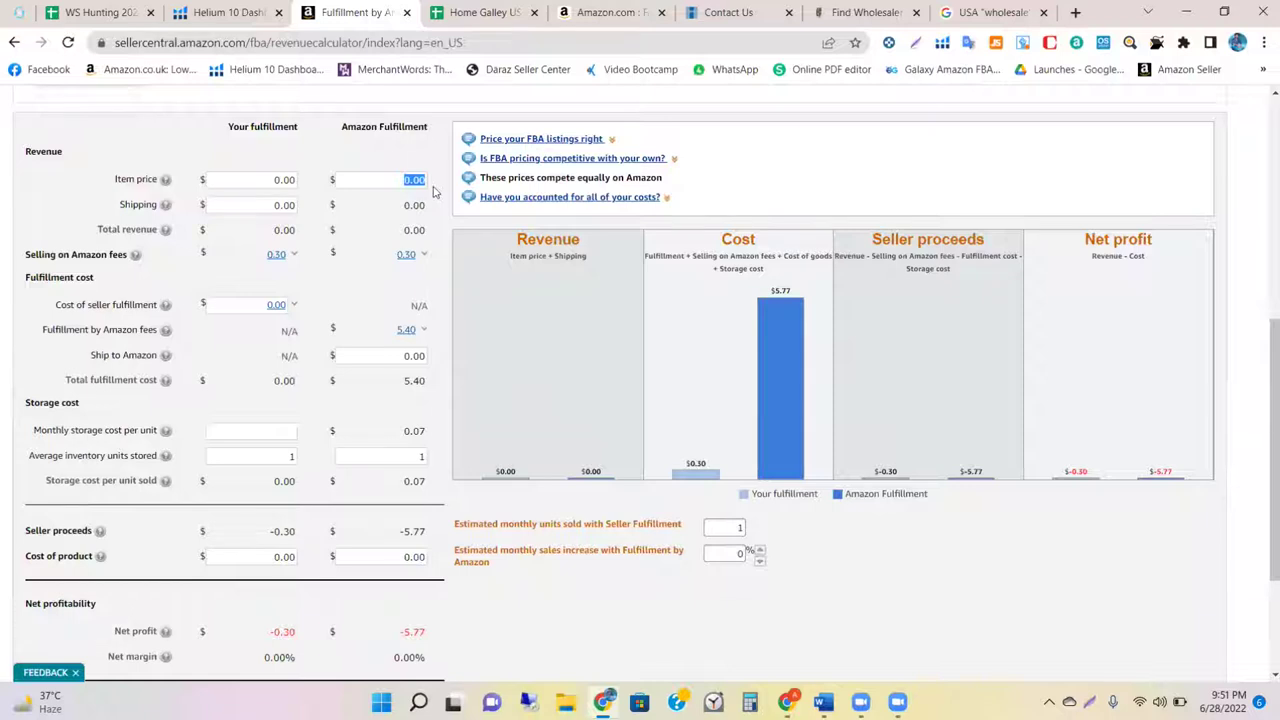
{"action": "type", "text": "4"}
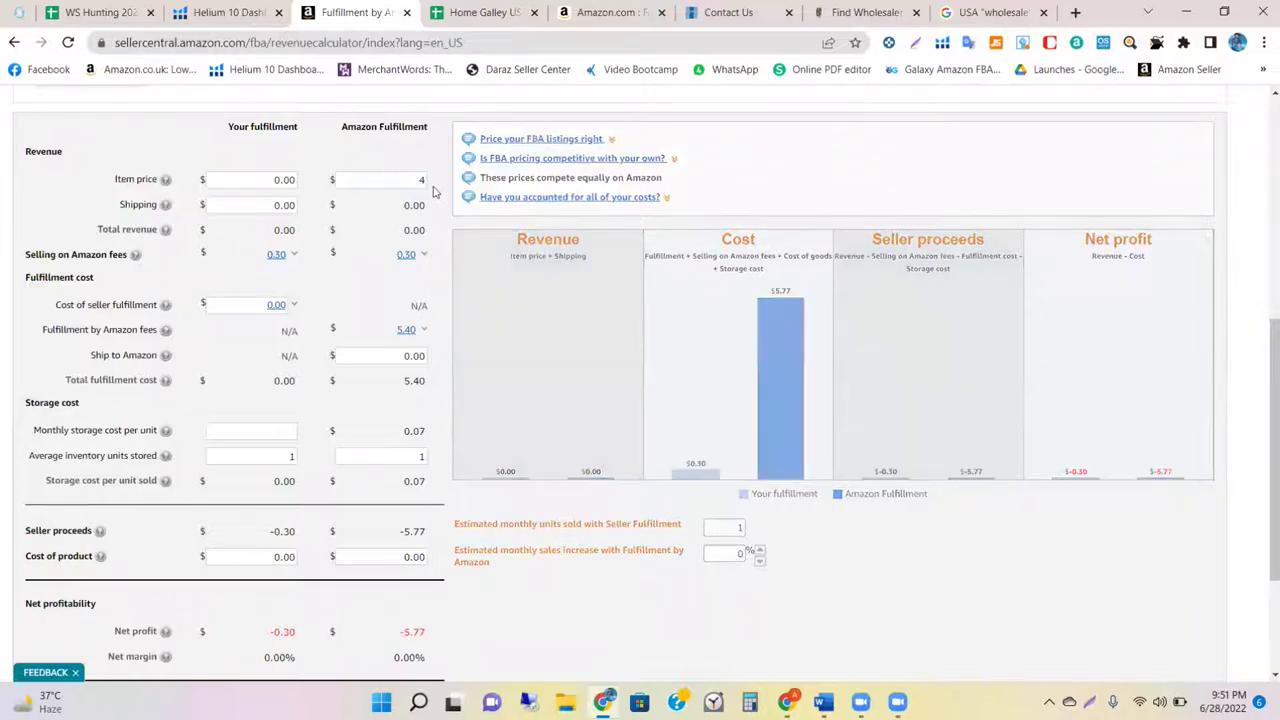
{"action": "type", "text": "3.55"}
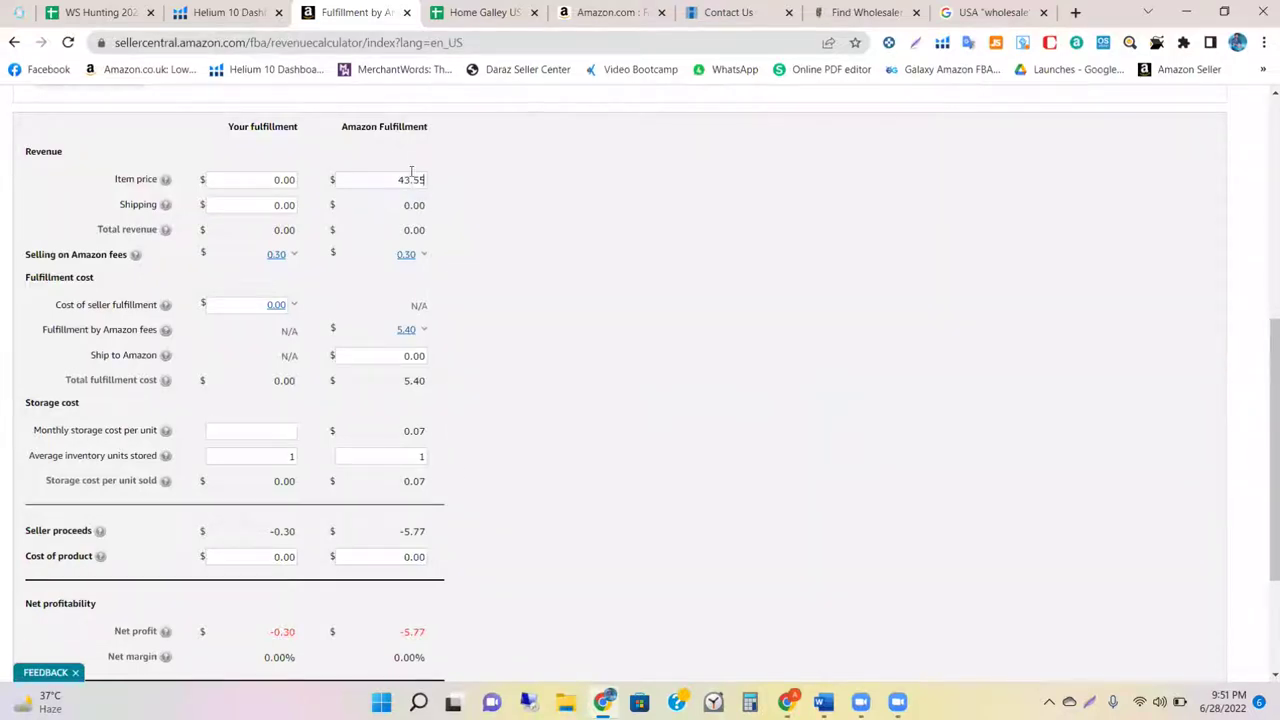
{"action": "scroll", "coordinate": [425, 500], "scroll_direction": "down", "scroll_amount": 2}
{"action": "left_click", "coordinate": [404, 500]}
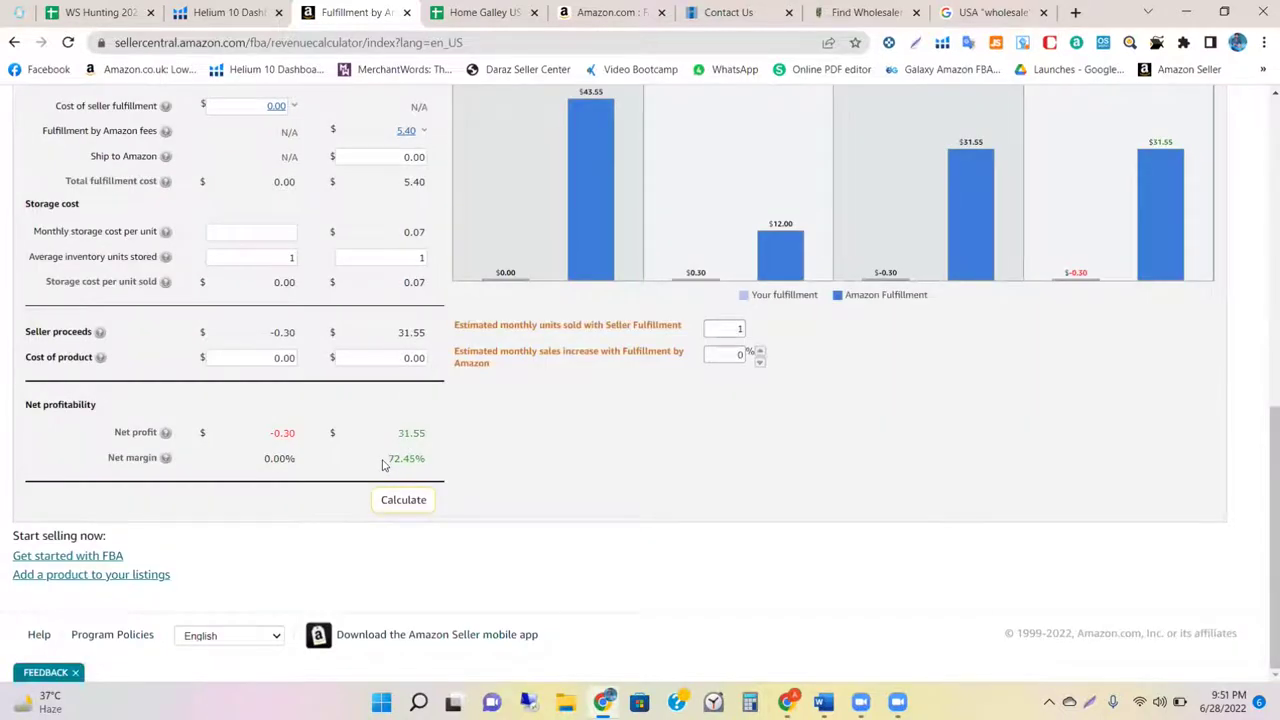
{"action": "triple_click", "coordinate": [426, 460]}
Step: Examine the Selling on Amazon fees breakdown, the referral fee explanation and the total fulfillment cost for Amazon Fulfillment
{"action": "scroll", "coordinate": [394, 292], "scroll_direction": "up", "scroll_amount": 2}
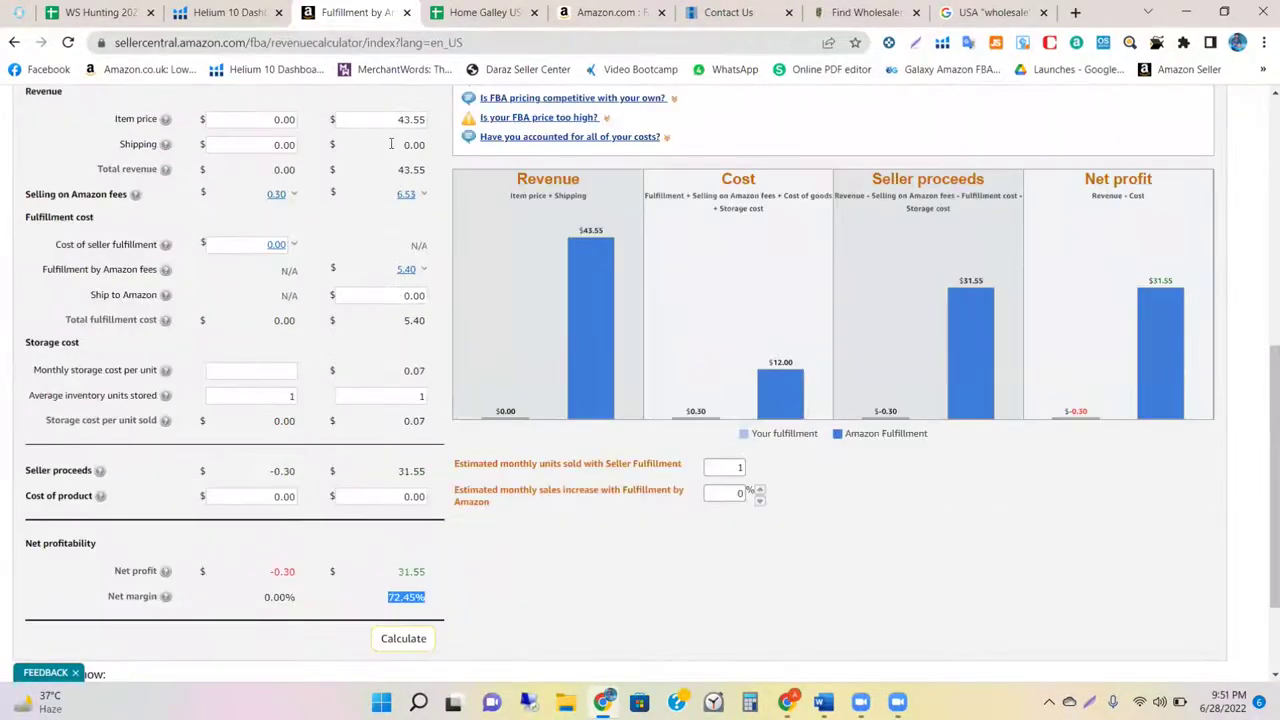
{"action": "left_click", "coordinate": [404, 216]}
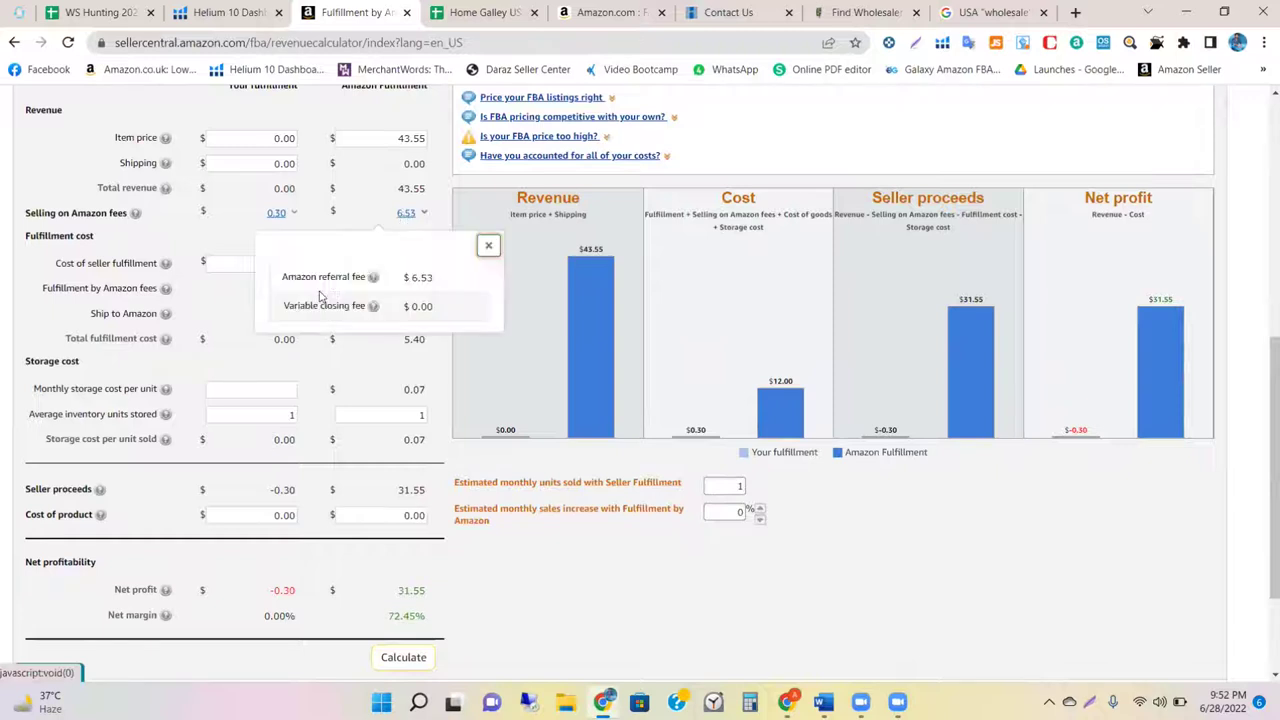
{"action": "left_click", "coordinate": [338, 290]}
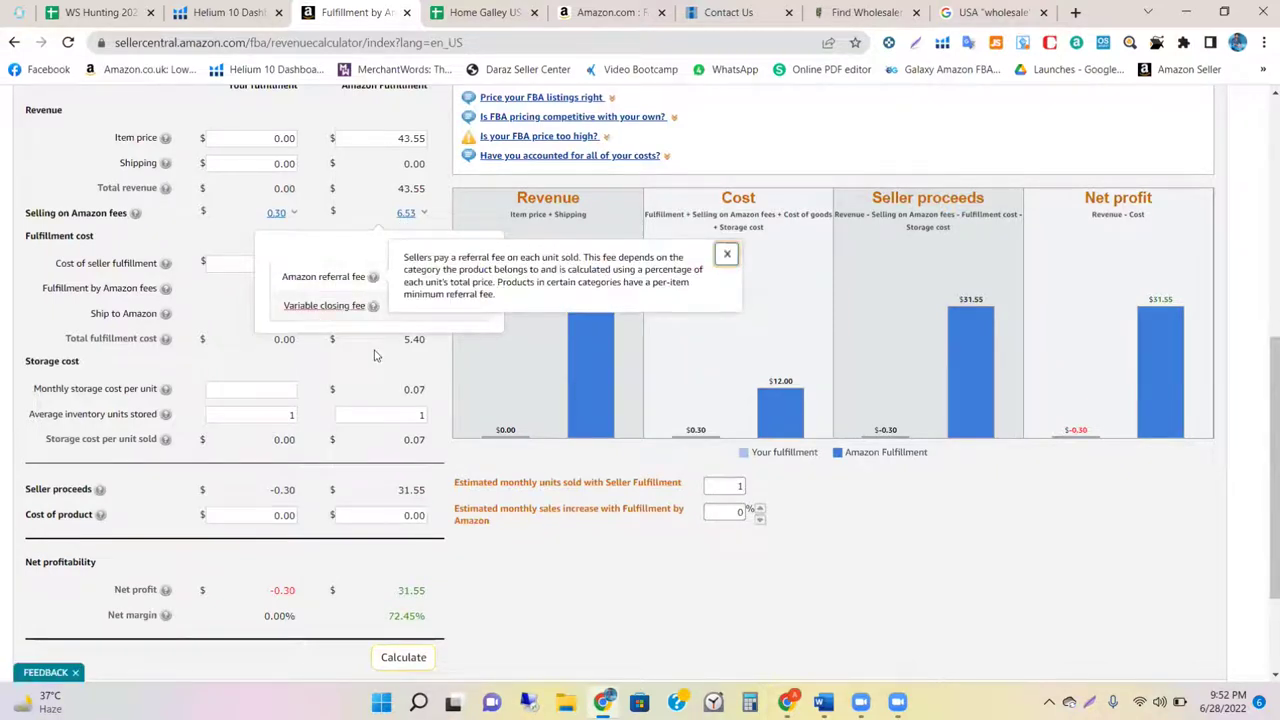
{"action": "double_click", "coordinate": [410, 339]}
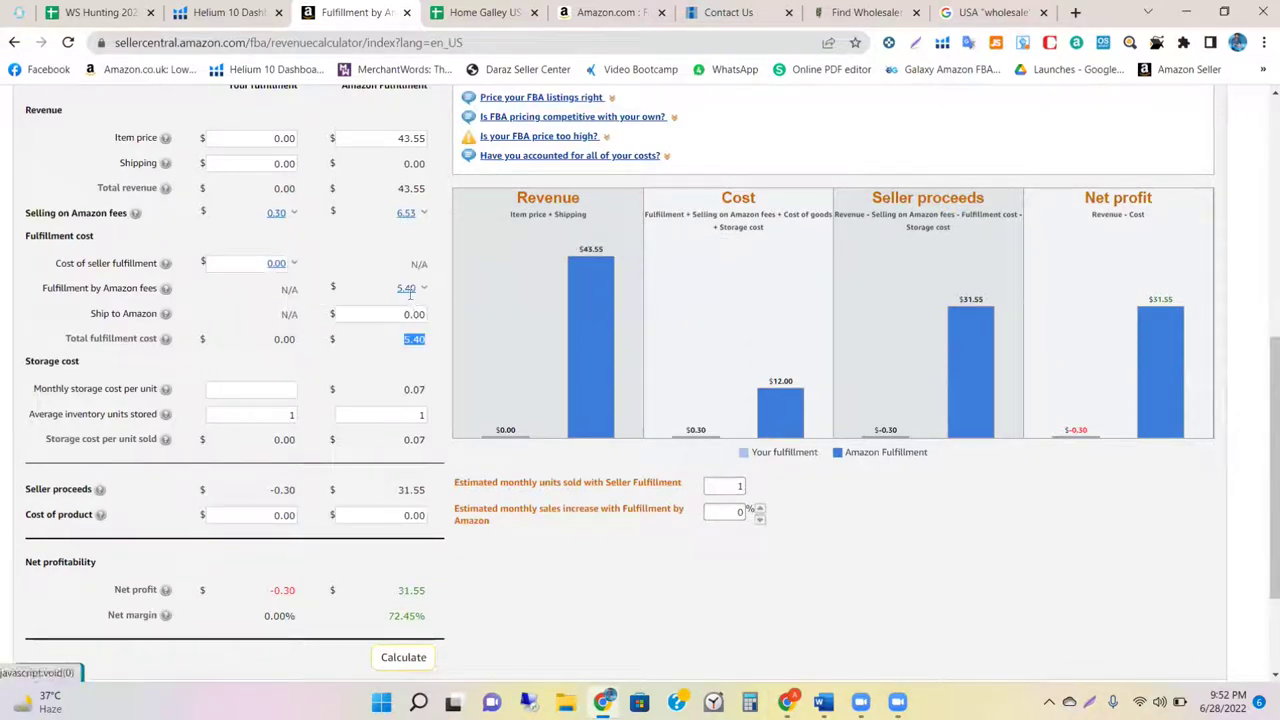
{"action": "left_click", "coordinate": [390, 383]}
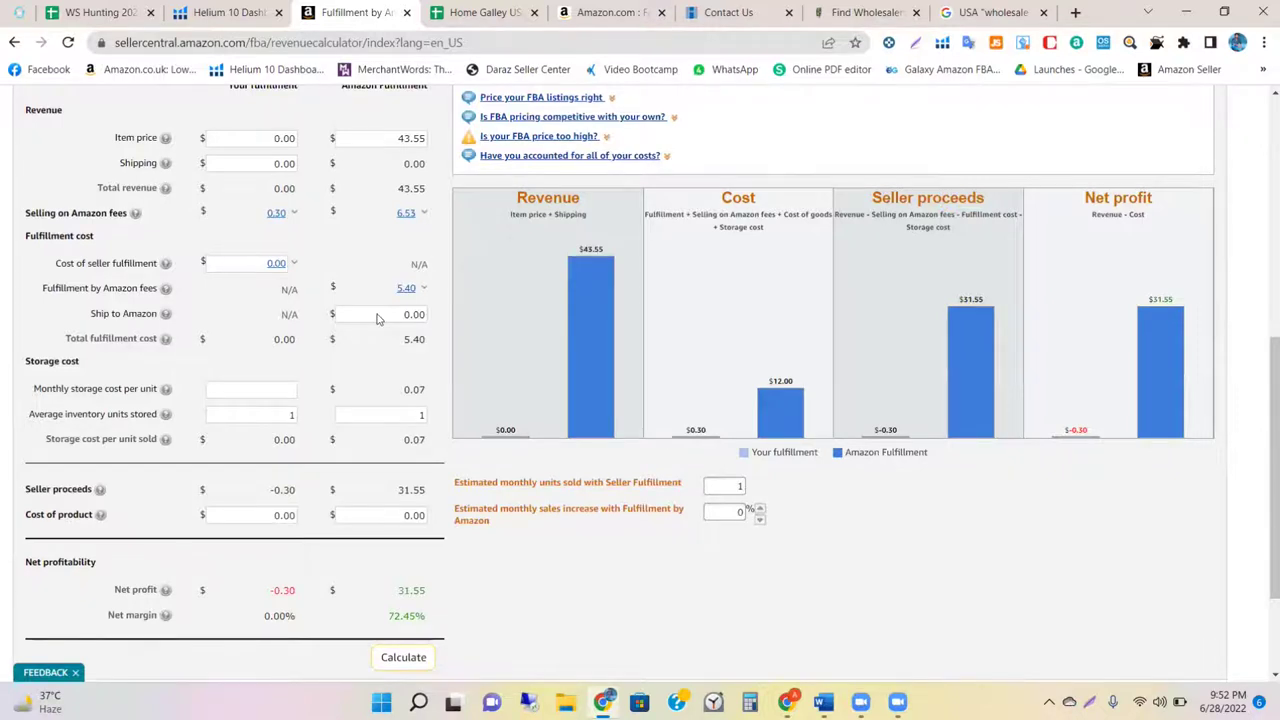
Step: Check the unit weight in the product details of the Fat Bike Tire Tube Protectors
{"action": "scroll", "coordinate": [378, 314], "scroll_direction": "up", "scroll_amount": 2}
{"action": "scroll", "coordinate": [223, 176], "scroll_direction": "up", "scroll_amount": 1}
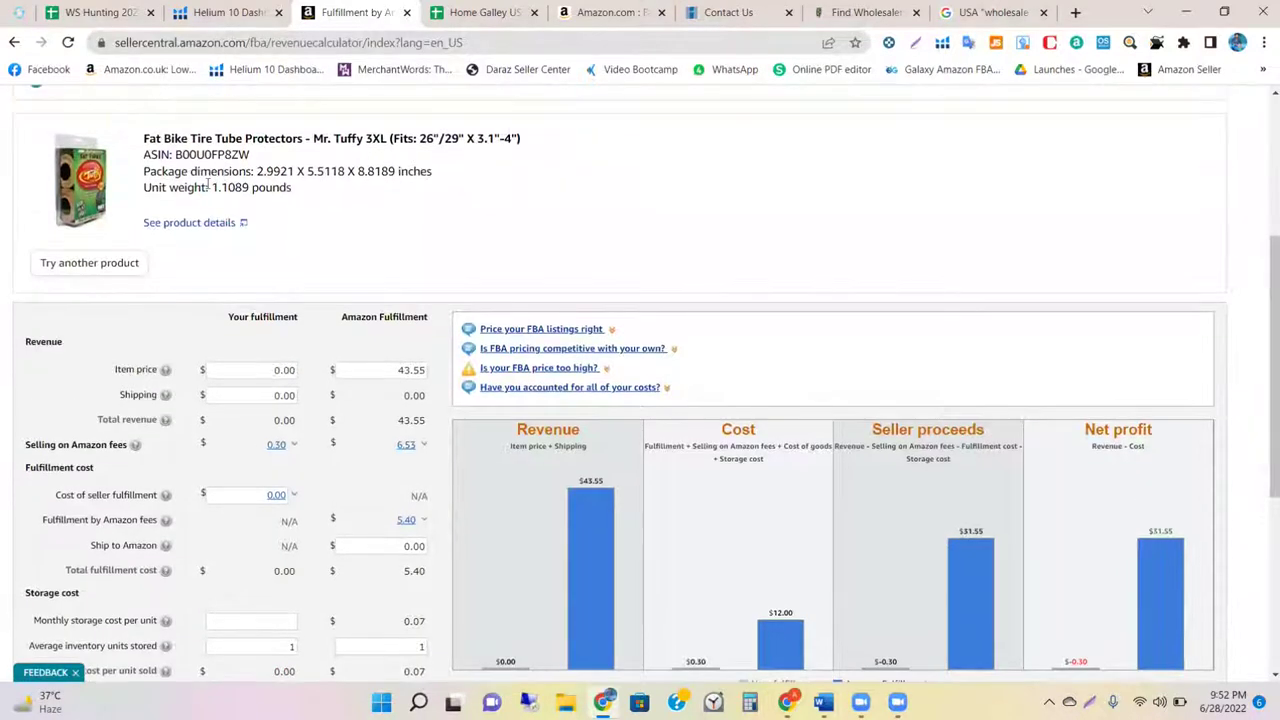
{"action": "left_click_drag", "start_coordinate": [236, 187], "coordinate": [211, 187]}
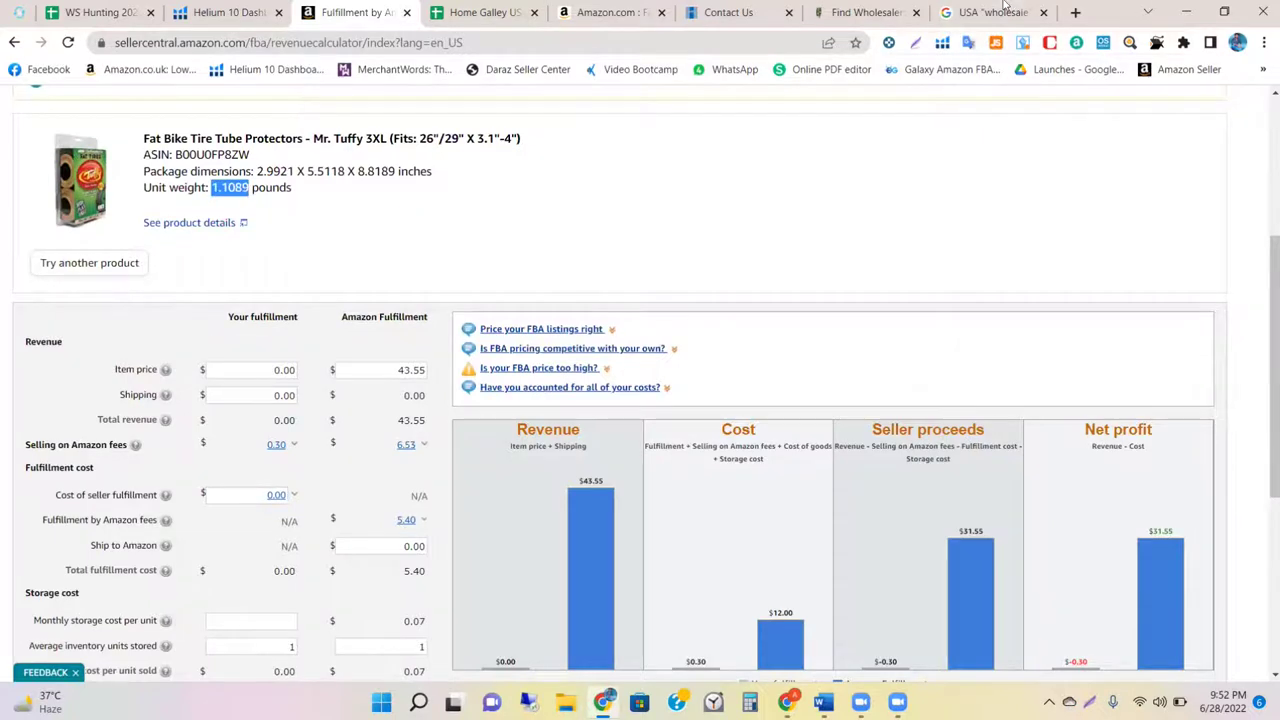
Step: Search Google for "pound to kg" and convert 1.1 pounds to kilograms
{"action": "key", "text": "ctrl+9"}
{"action": "left_click", "coordinate": [391, 112]}
{"action": "triple_click", "coordinate": [391, 112]}
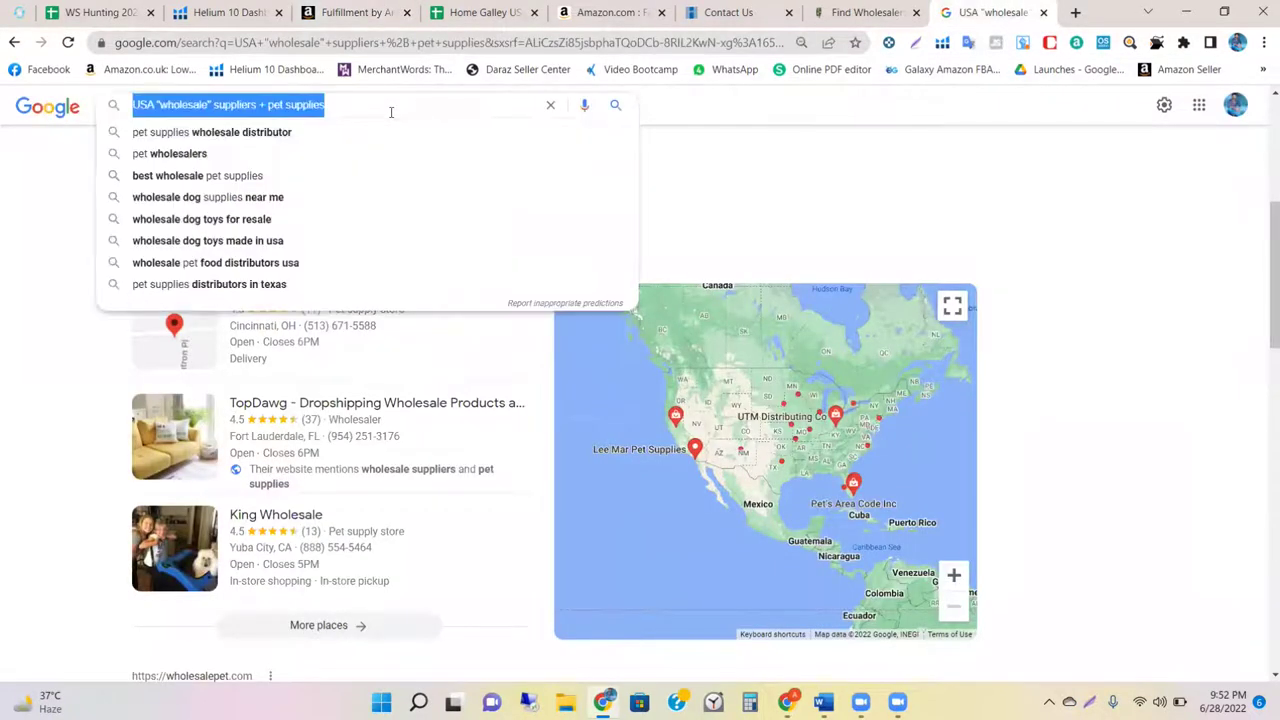
{"action": "type", "text": "poun"}
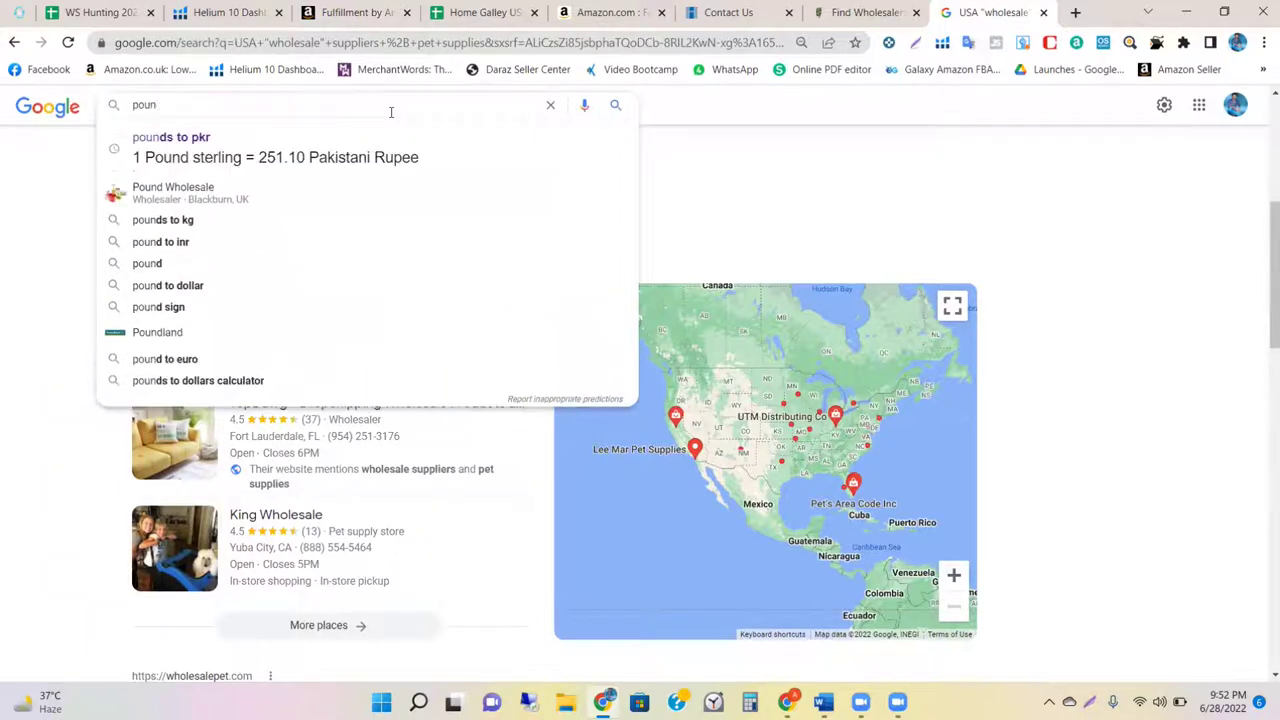
{"action": "type", "text": "d "}
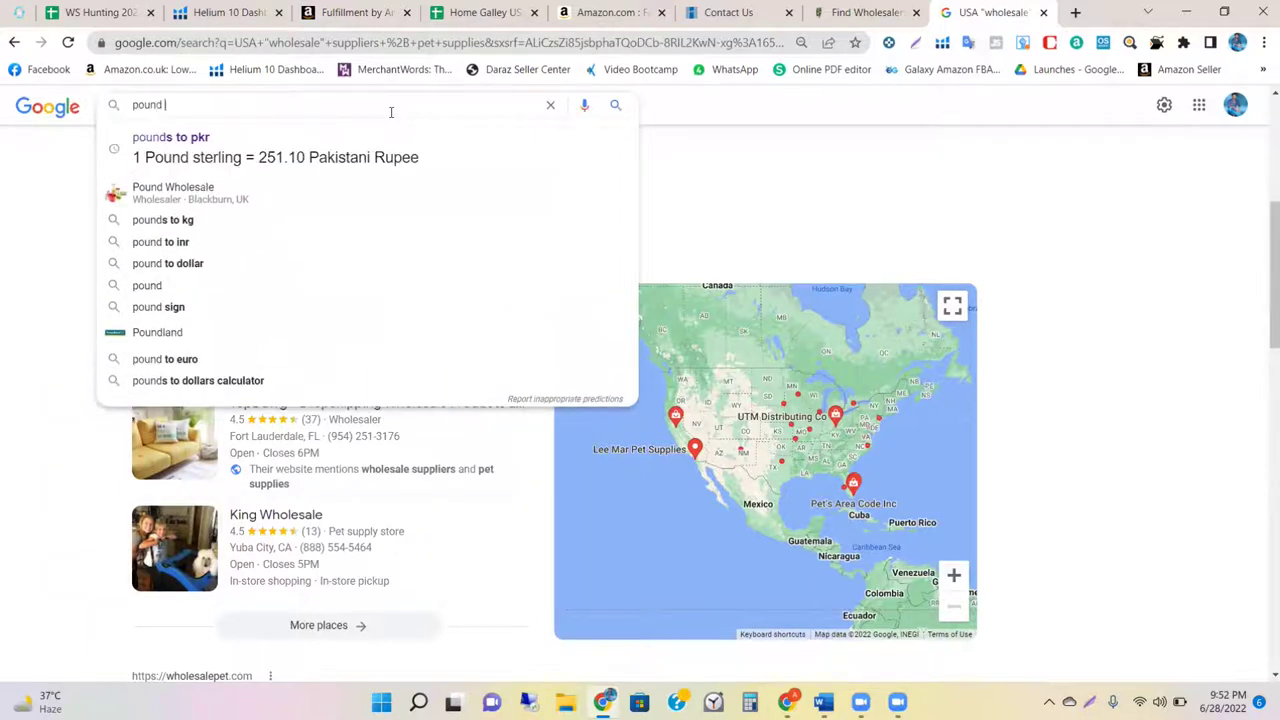
{"action": "type", "text": "to kg"}
{"action": "key", "text": "Return"}
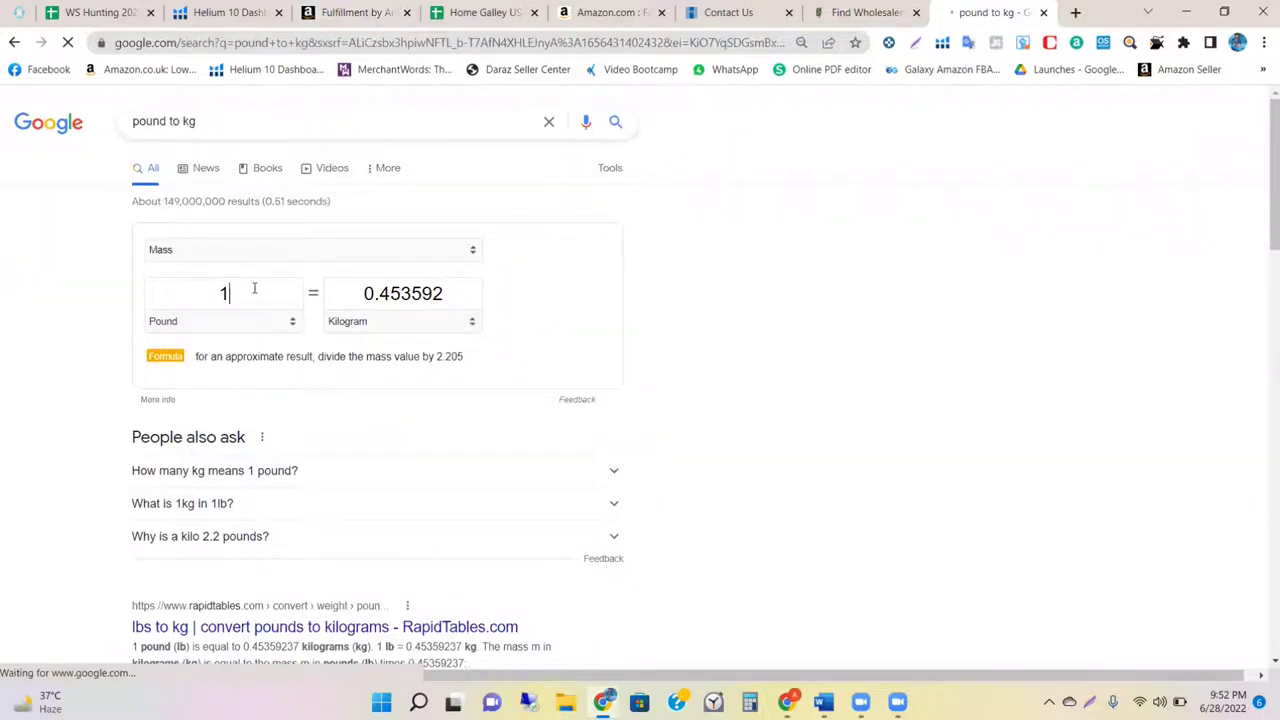
{"action": "type", "text": ".1"}
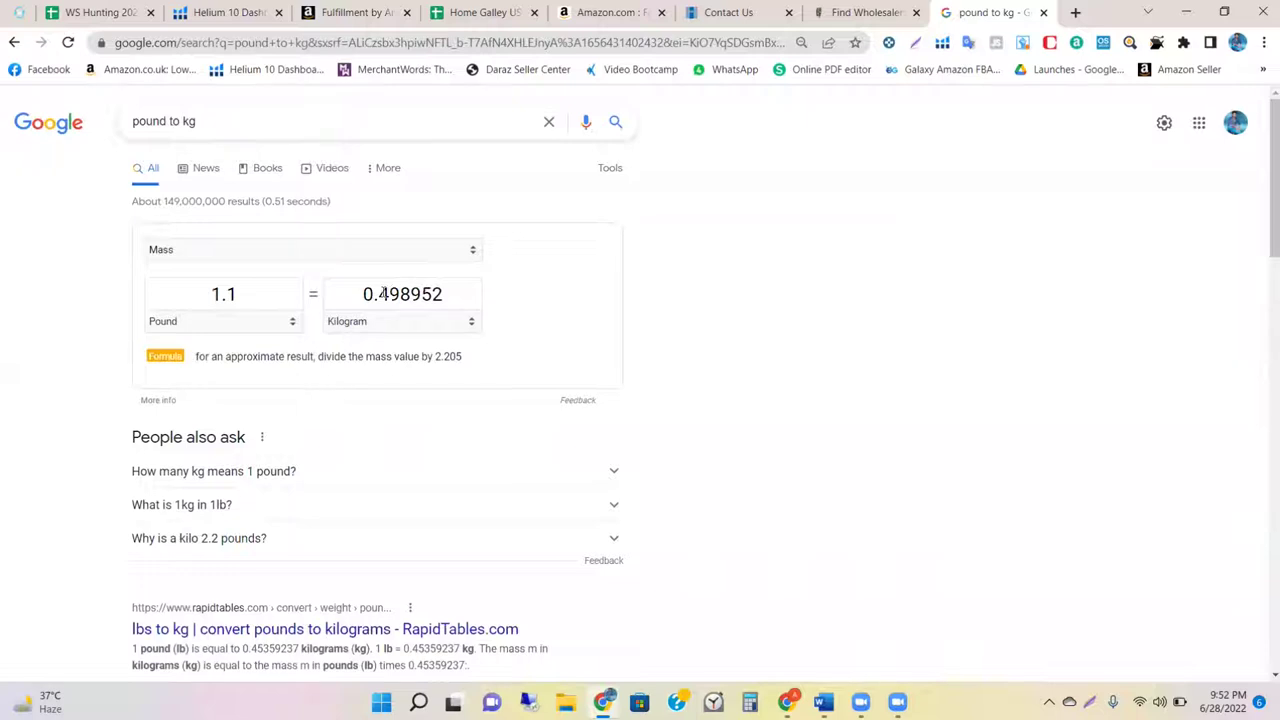
{"action": "double_click", "coordinate": [458, 295]}
{"action": "key", "text": "ctrl+a"}
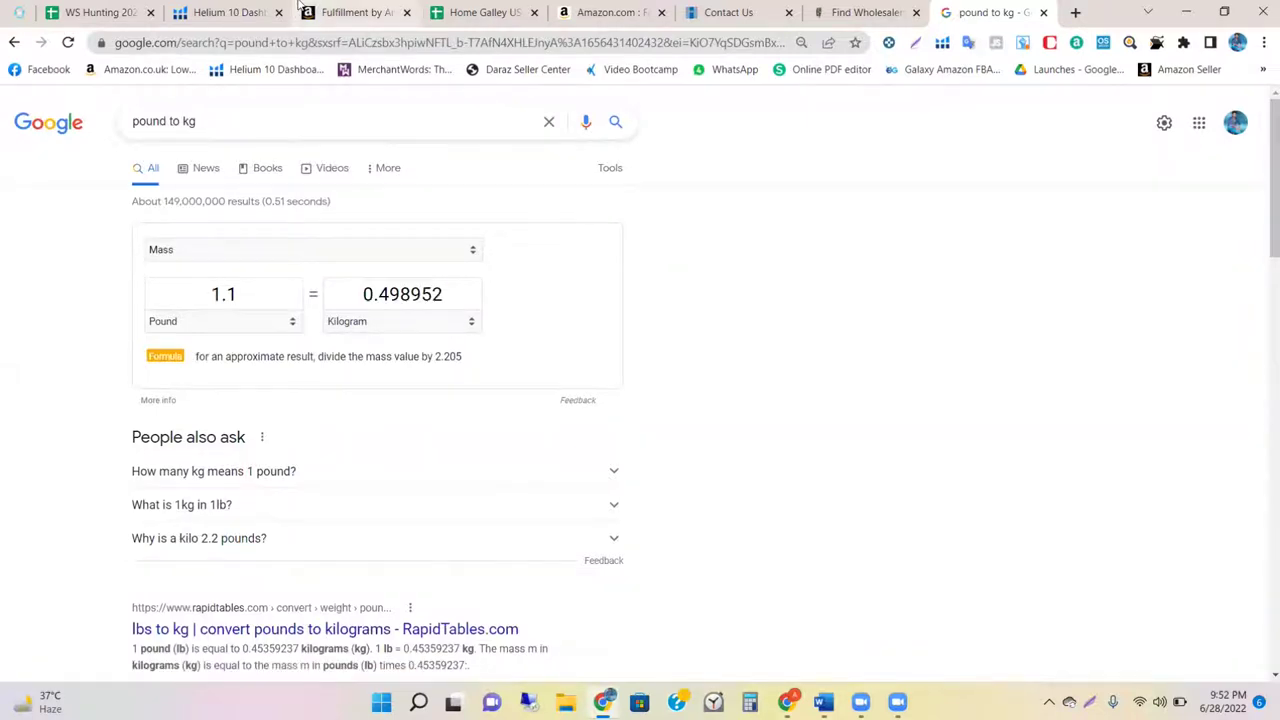
Step: Return to the revenue calculator, set the Ship to Amazon cost to 2 and recalculate the profitability
{"action": "left_click", "coordinate": [305, 12]}
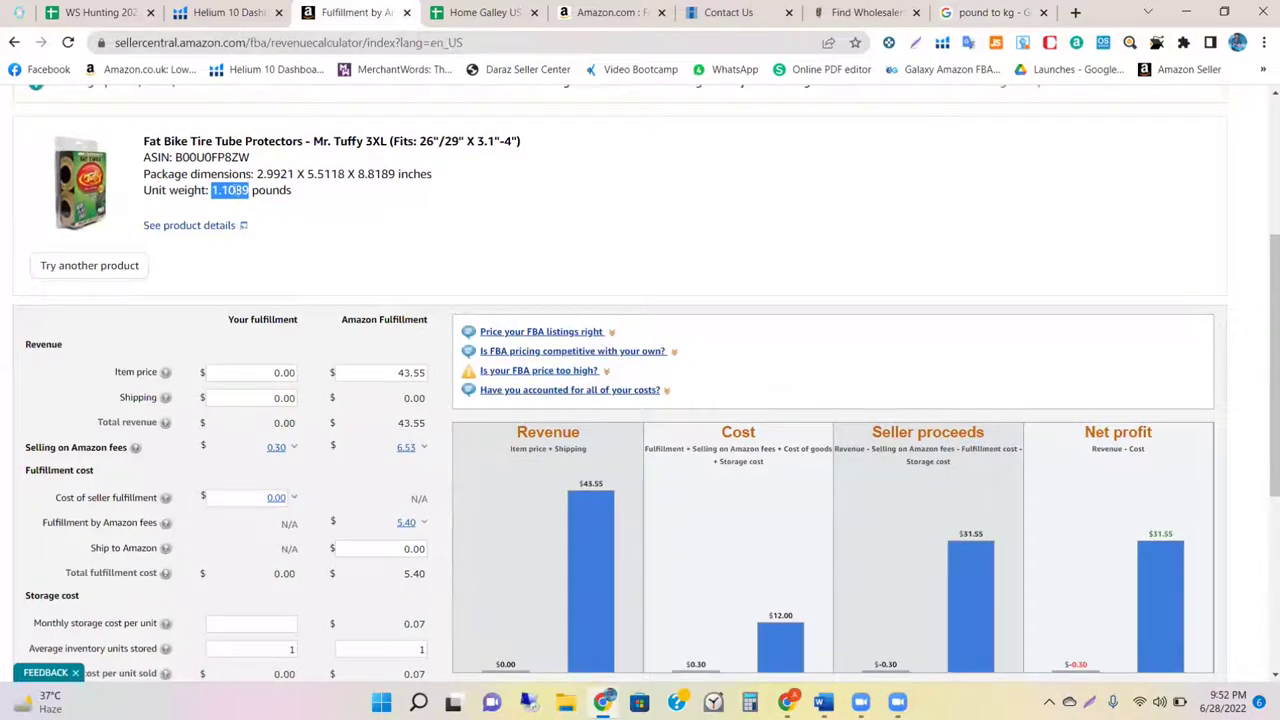
{"action": "left_click", "coordinate": [236, 190]}
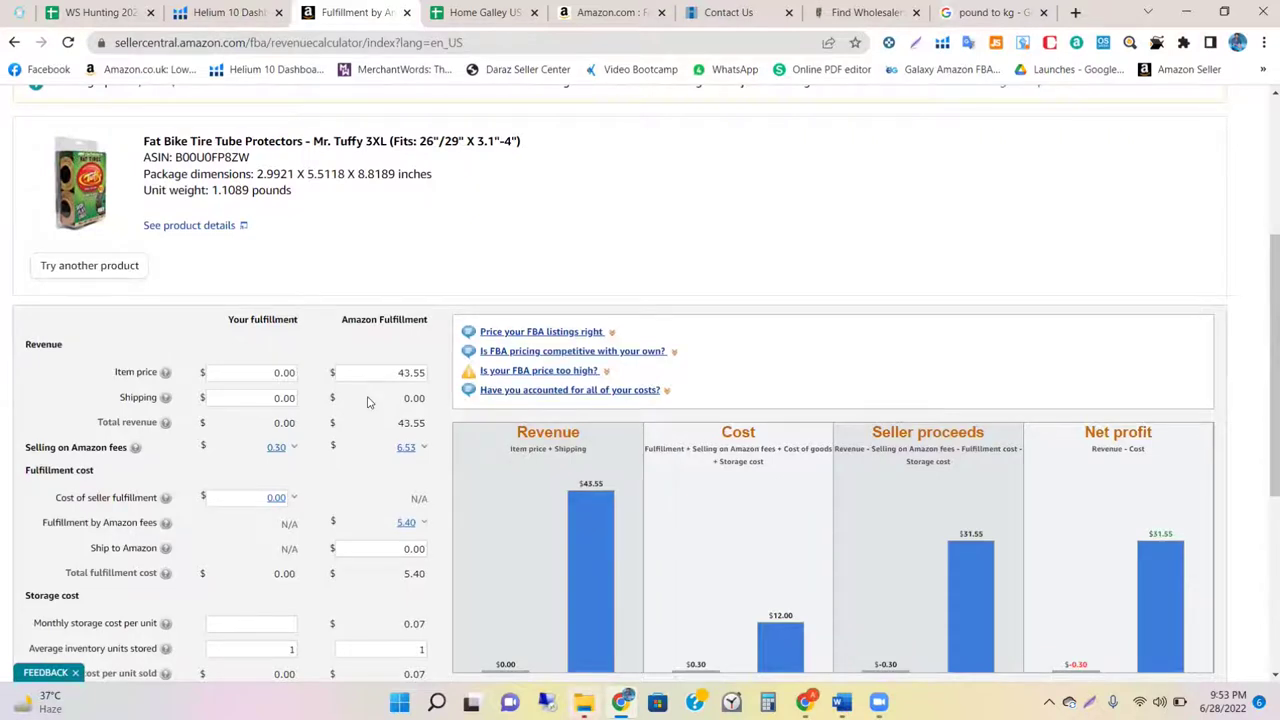
{"action": "scroll", "coordinate": [367, 402], "scroll_direction": "down", "scroll_amount": 1}
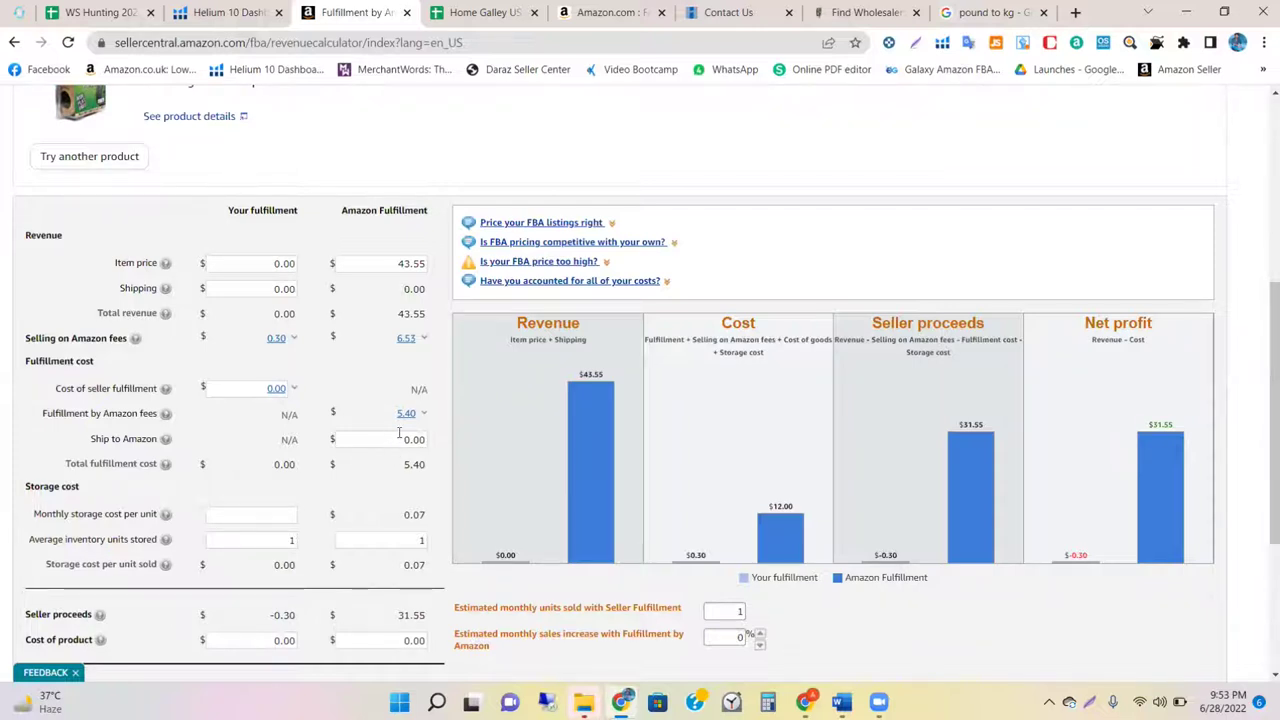
{"action": "left_click_drag", "start_coordinate": [398, 438], "coordinate": [441, 447]}
{"action": "type", "text": "2"}
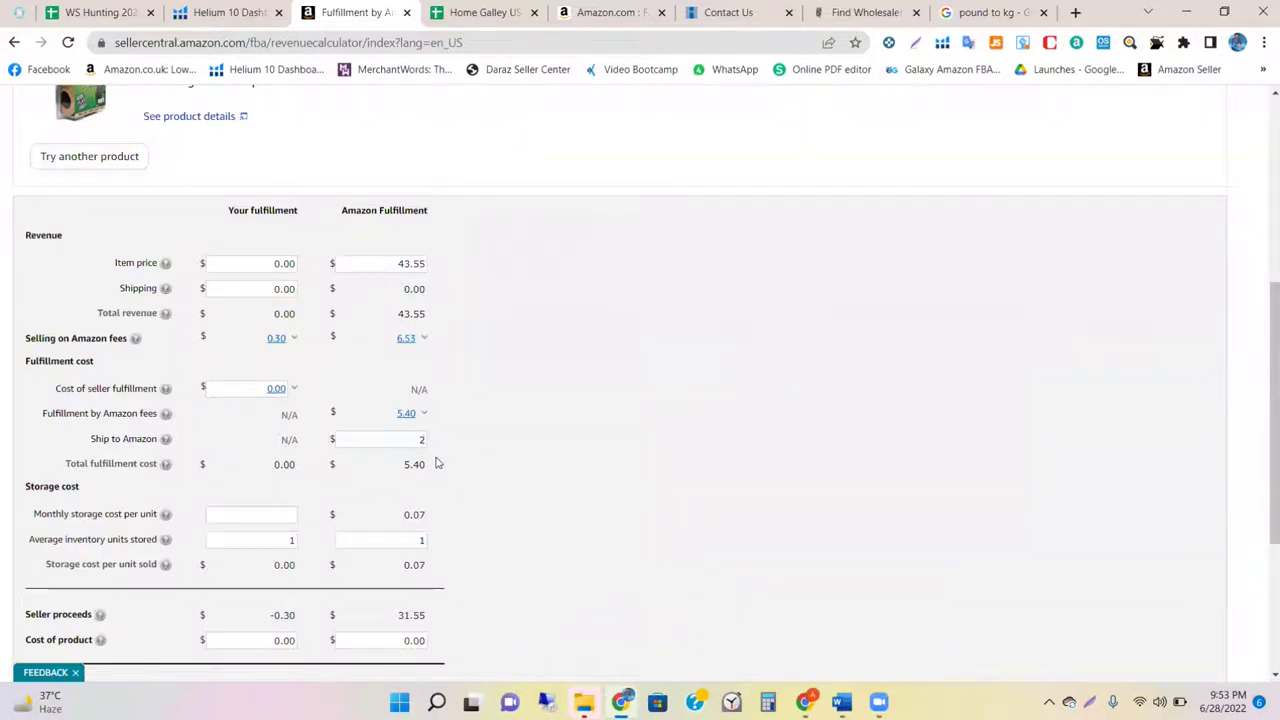
{"action": "scroll", "coordinate": [436, 463], "scroll_direction": "down", "scroll_amount": 3}
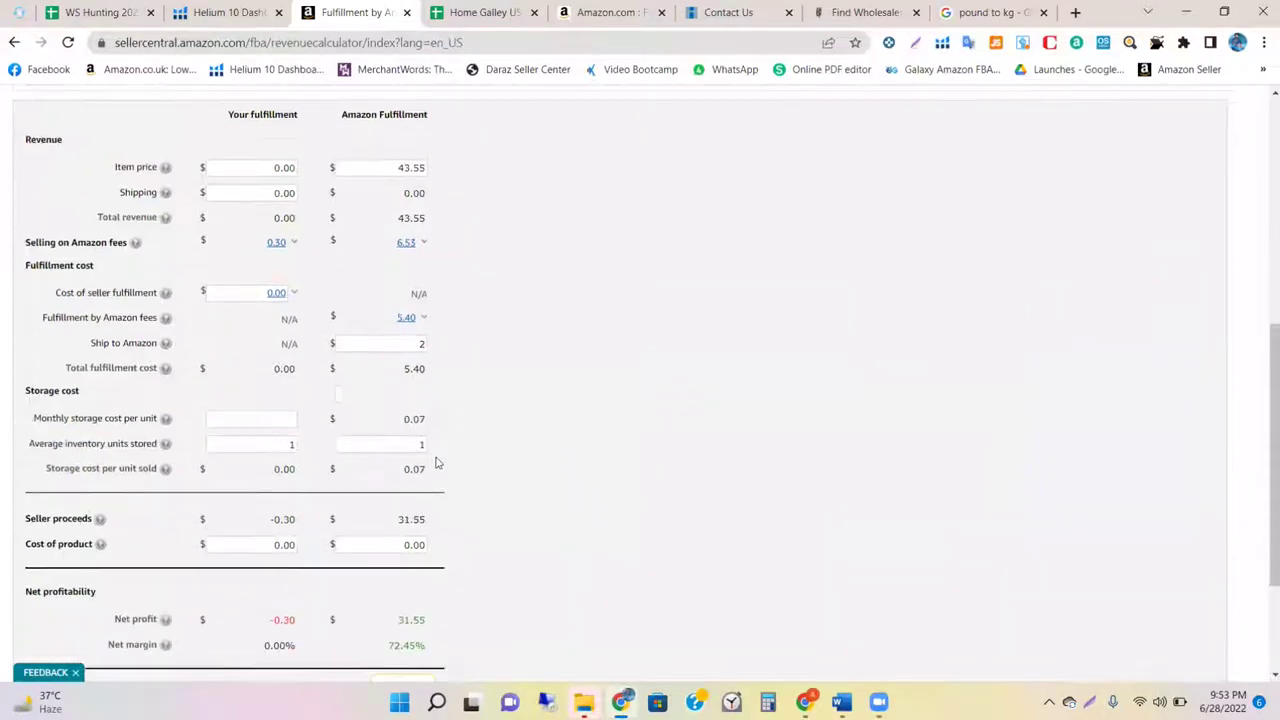
{"action": "scroll", "coordinate": [413, 409], "scroll_direction": "down", "scroll_amount": 2}
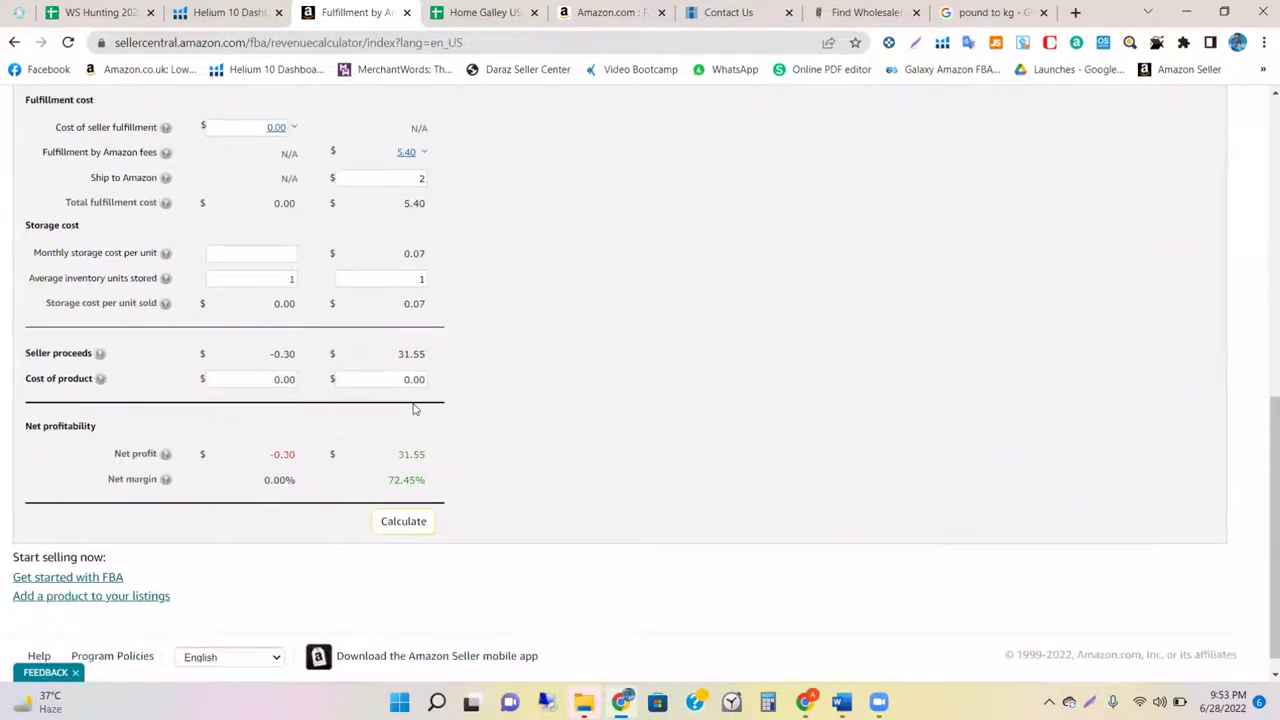
{"action": "left_click", "coordinate": [400, 521]}
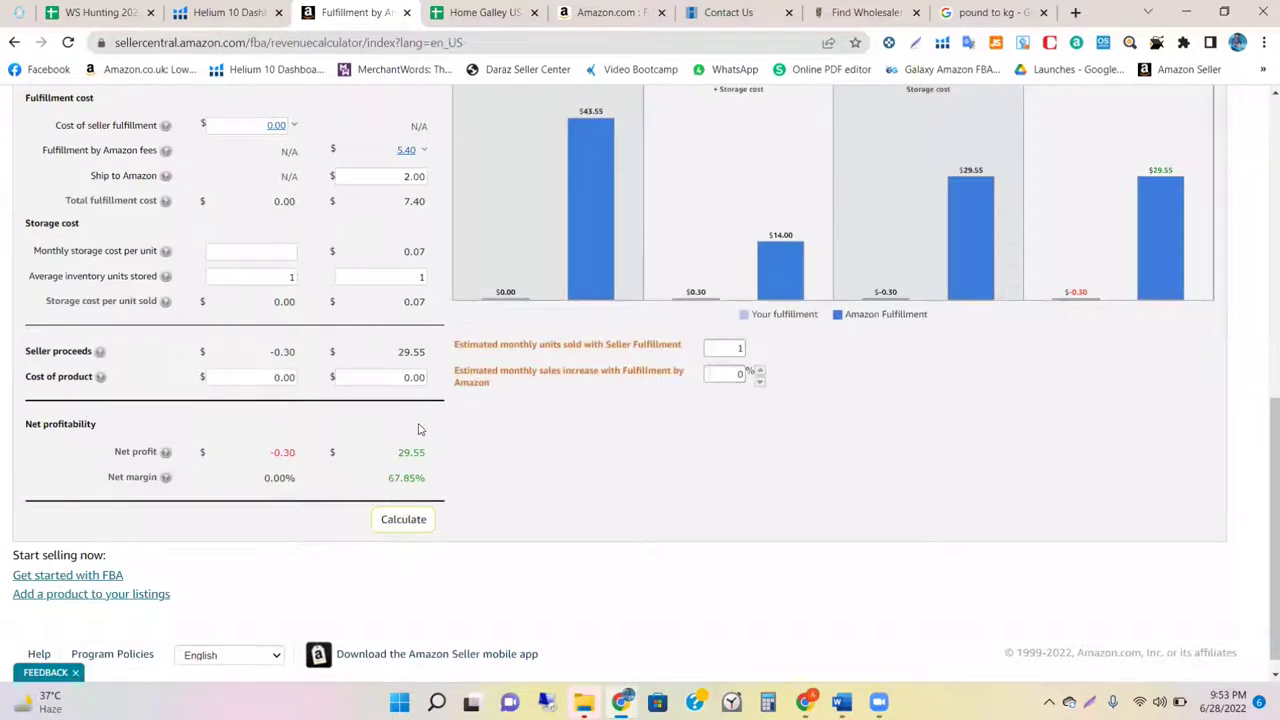
Step: Recheck the product's unit weight, set the Ship to Amazon cost to 3 and recalculate the profitability
{"action": "scroll", "coordinate": [416, 202], "scroll_direction": "up", "scroll_amount": 4}
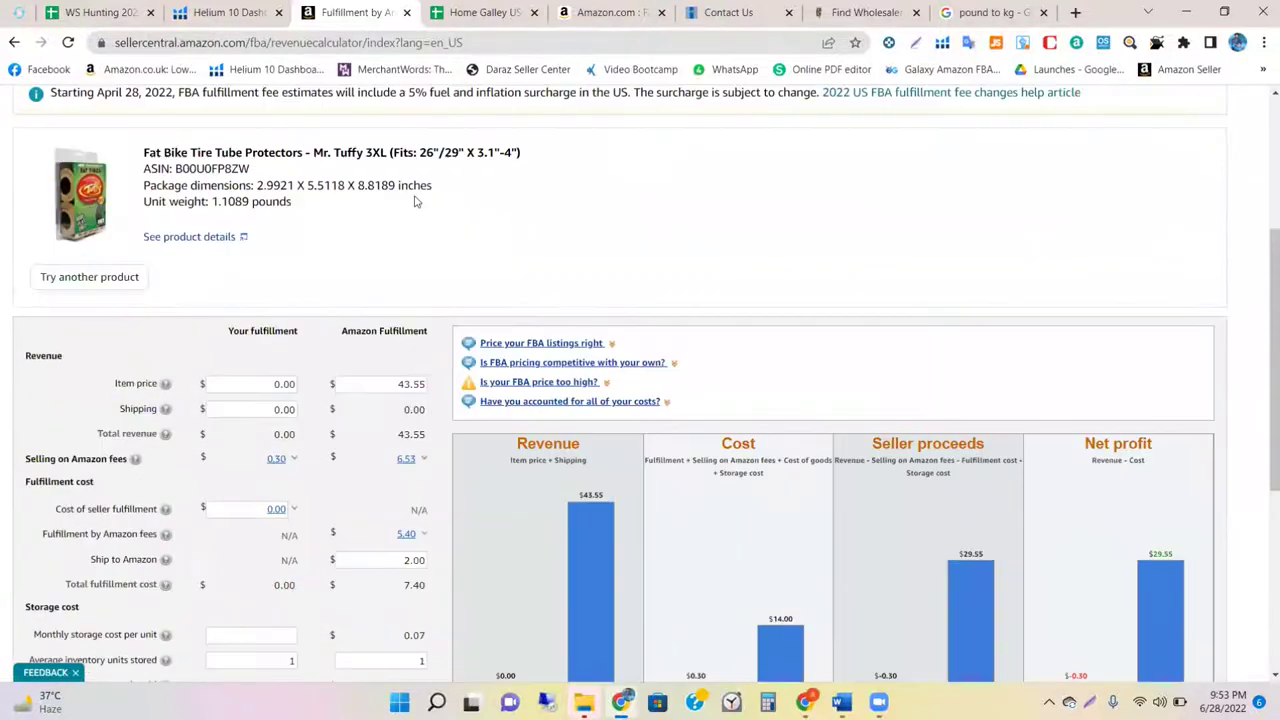
{"action": "triple_click", "coordinate": [220, 202]}
{"action": "left_click", "coordinate": [238, 202]}
{"action": "scroll", "coordinate": [323, 286], "scroll_direction": "down", "scroll_amount": 3}
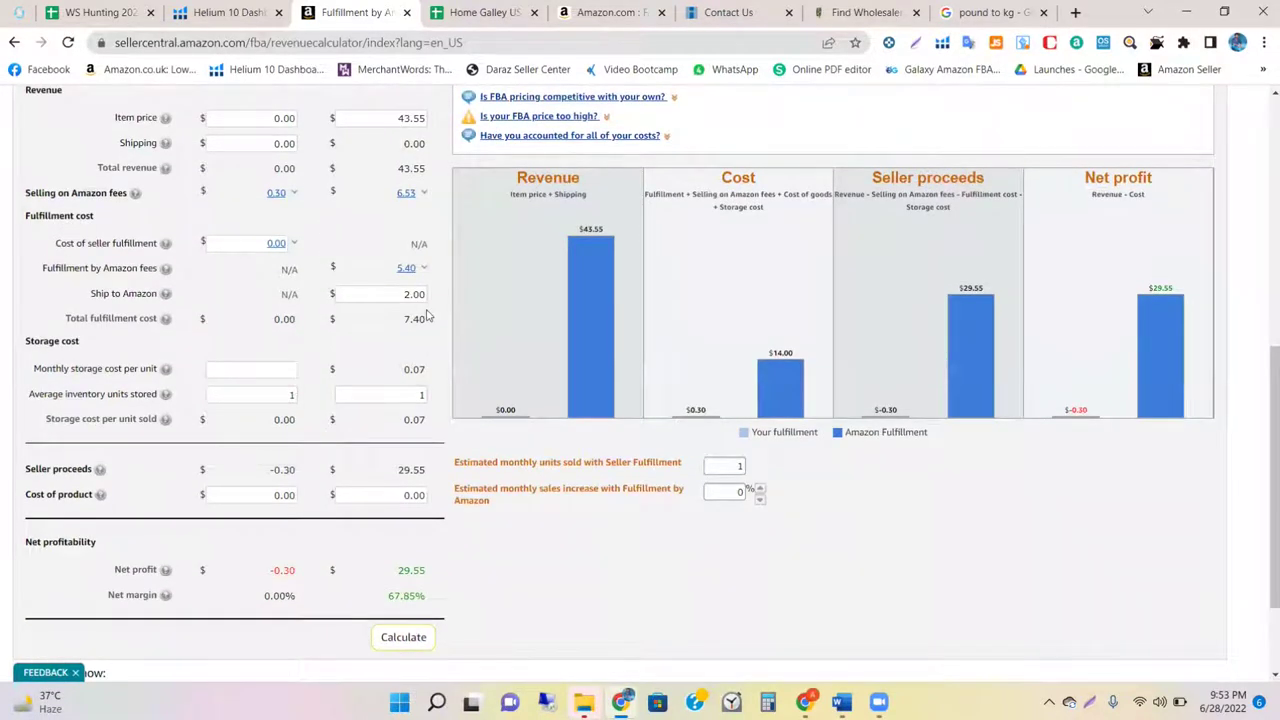
{"action": "left_click_drag", "start_coordinate": [405, 293], "coordinate": [437, 296]}
{"action": "type", "text": "3"}
{"action": "scroll", "coordinate": [437, 296], "scroll_direction": "down", "scroll_amount": 1}
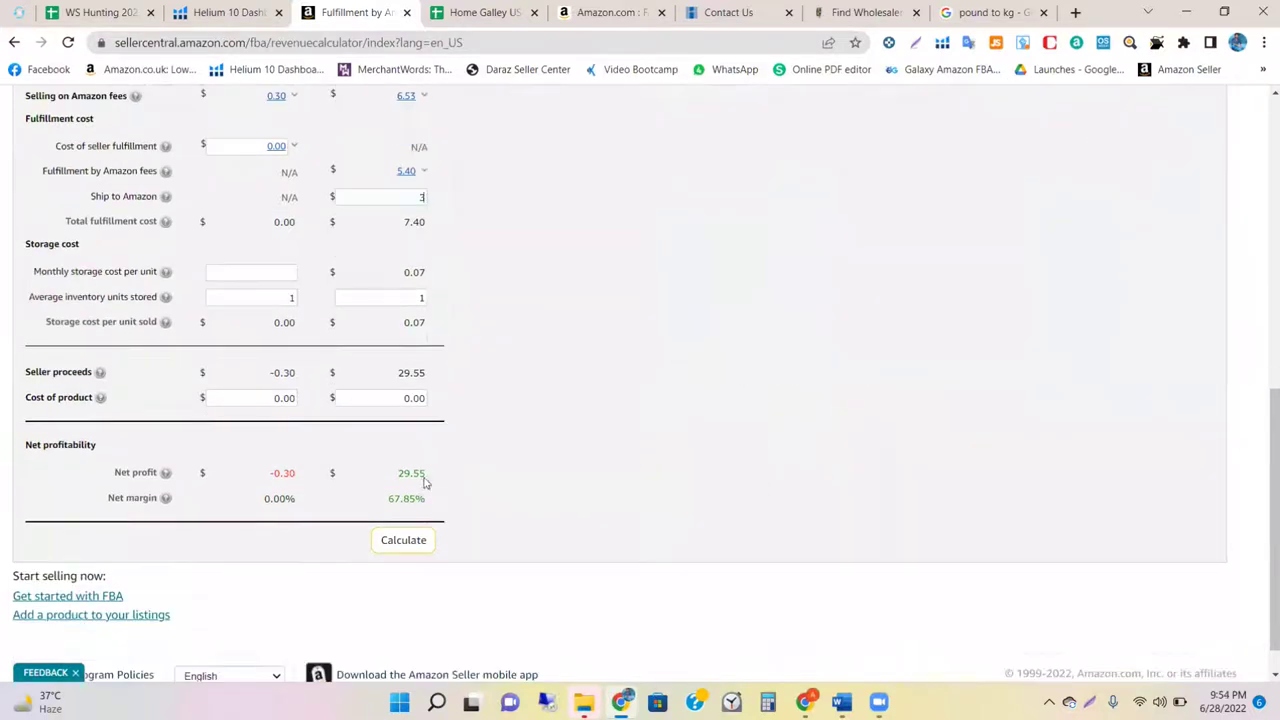
{"action": "left_click", "coordinate": [413, 540]}
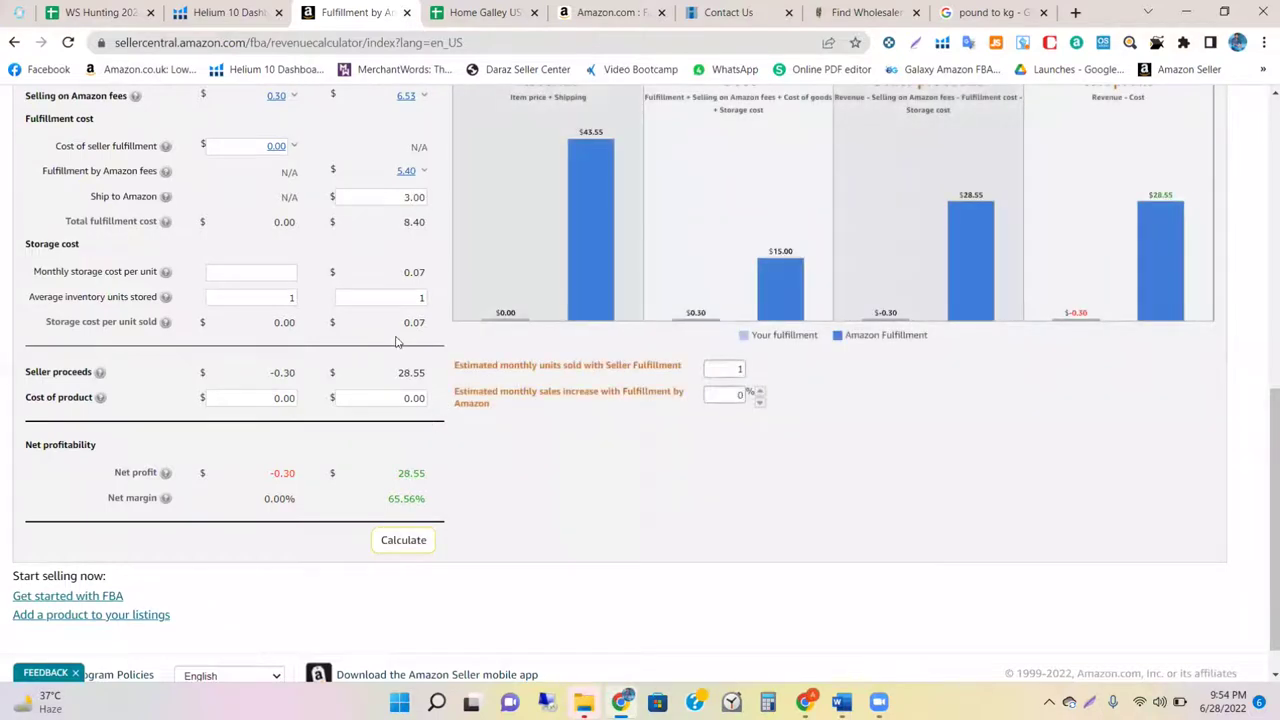
Step: Review the product's ASIN and details along with the Amazon Fulfillment fees, product cost and net profitability
{"action": "scroll", "coordinate": [395, 342], "scroll_direction": "up", "scroll_amount": 3}
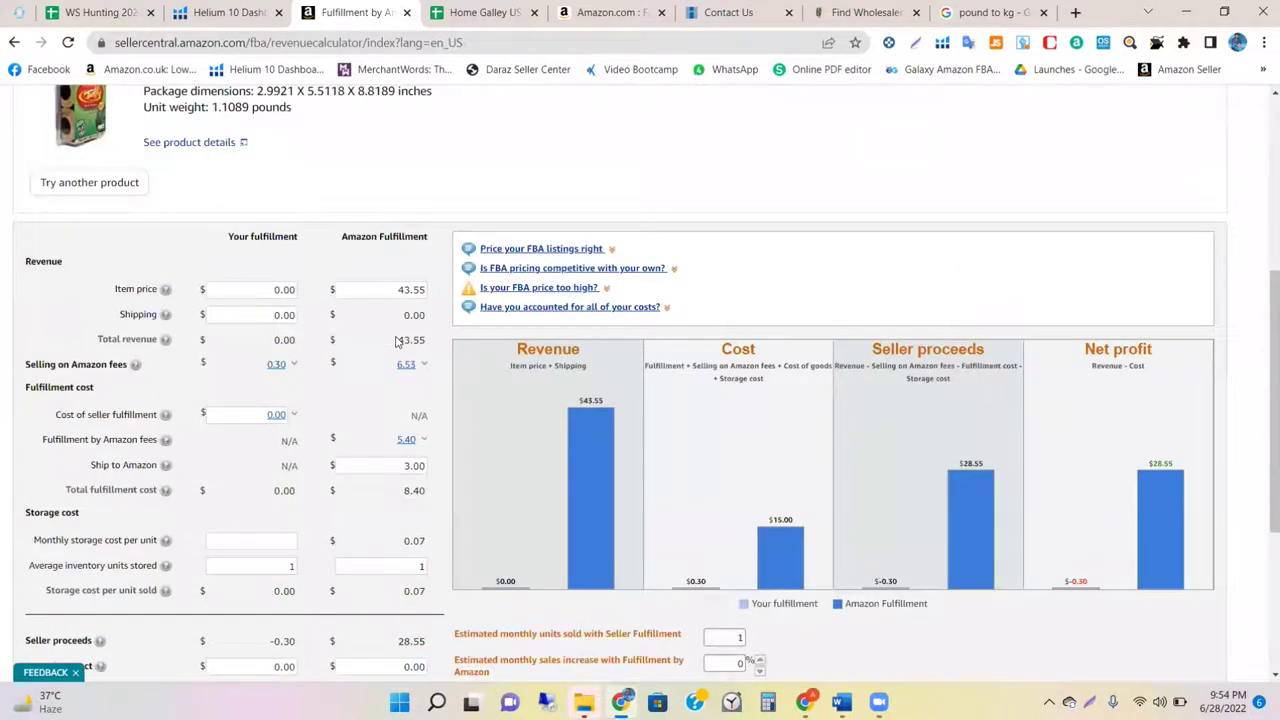
{"action": "scroll", "coordinate": [397, 342], "scroll_direction": "down", "scroll_amount": 1}
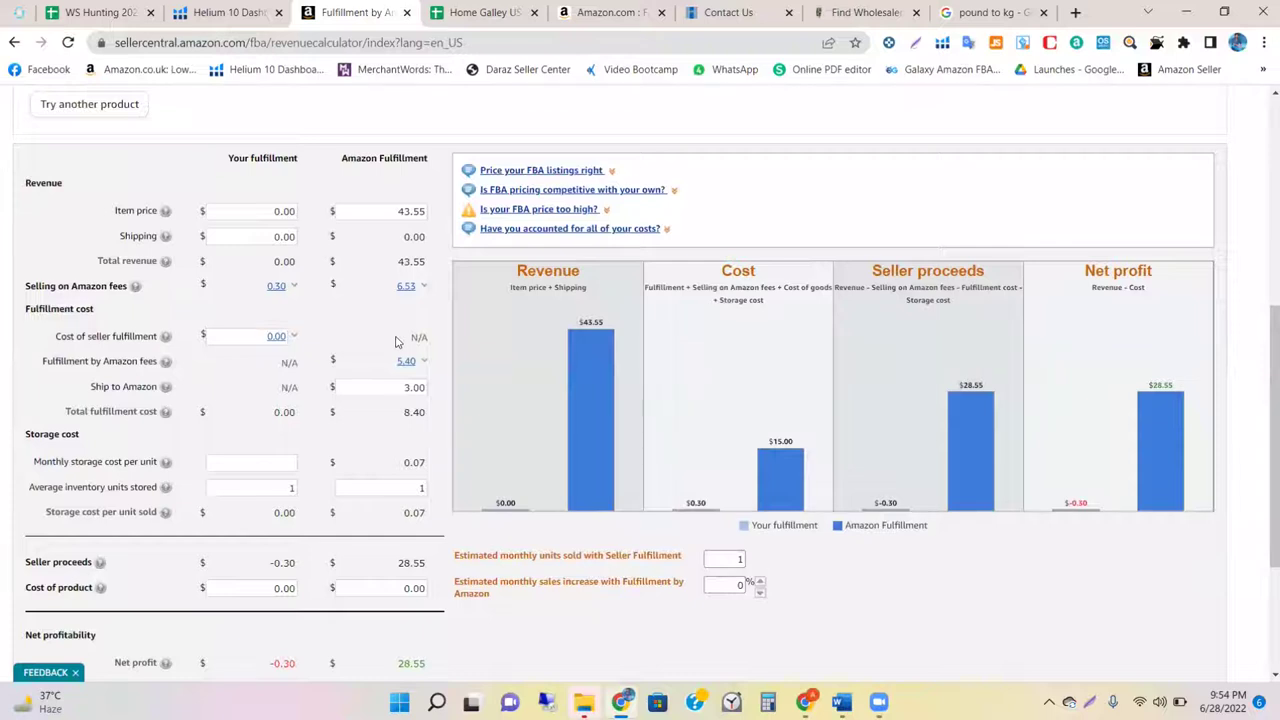
{"action": "scroll", "coordinate": [292, 215], "scroll_direction": "up", "scroll_amount": 4}
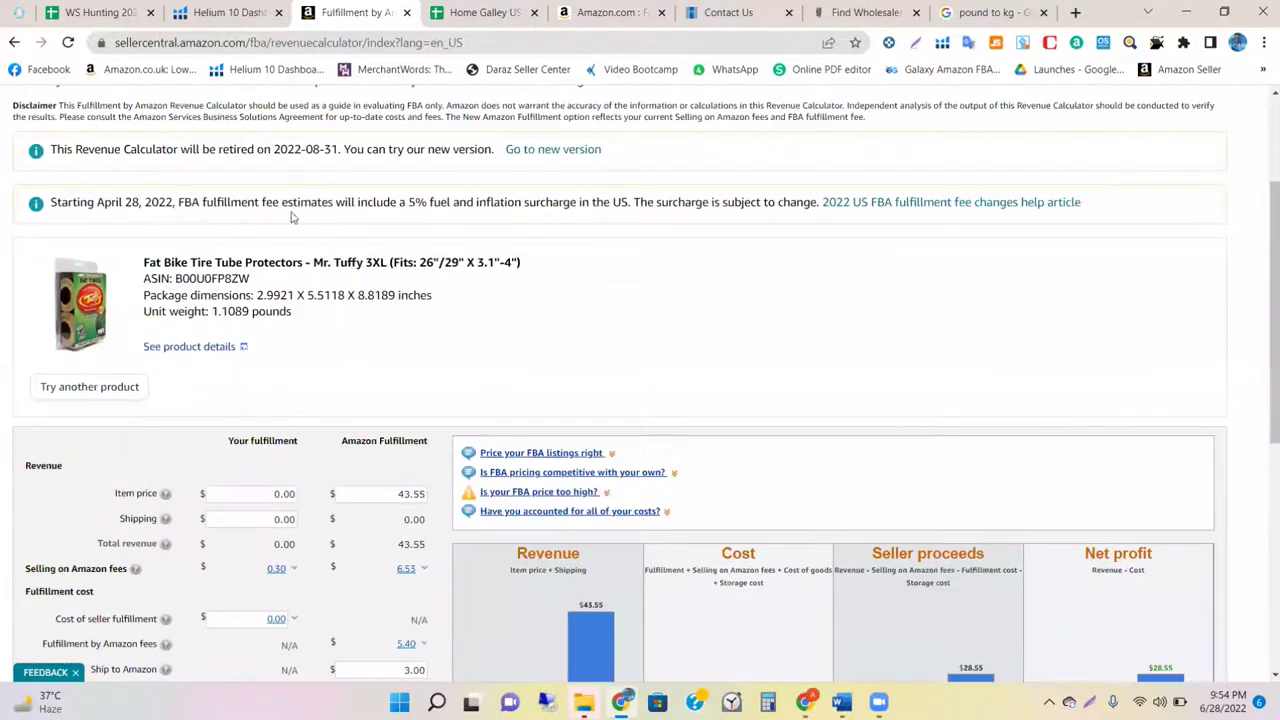
{"action": "double_click", "coordinate": [227, 279]}
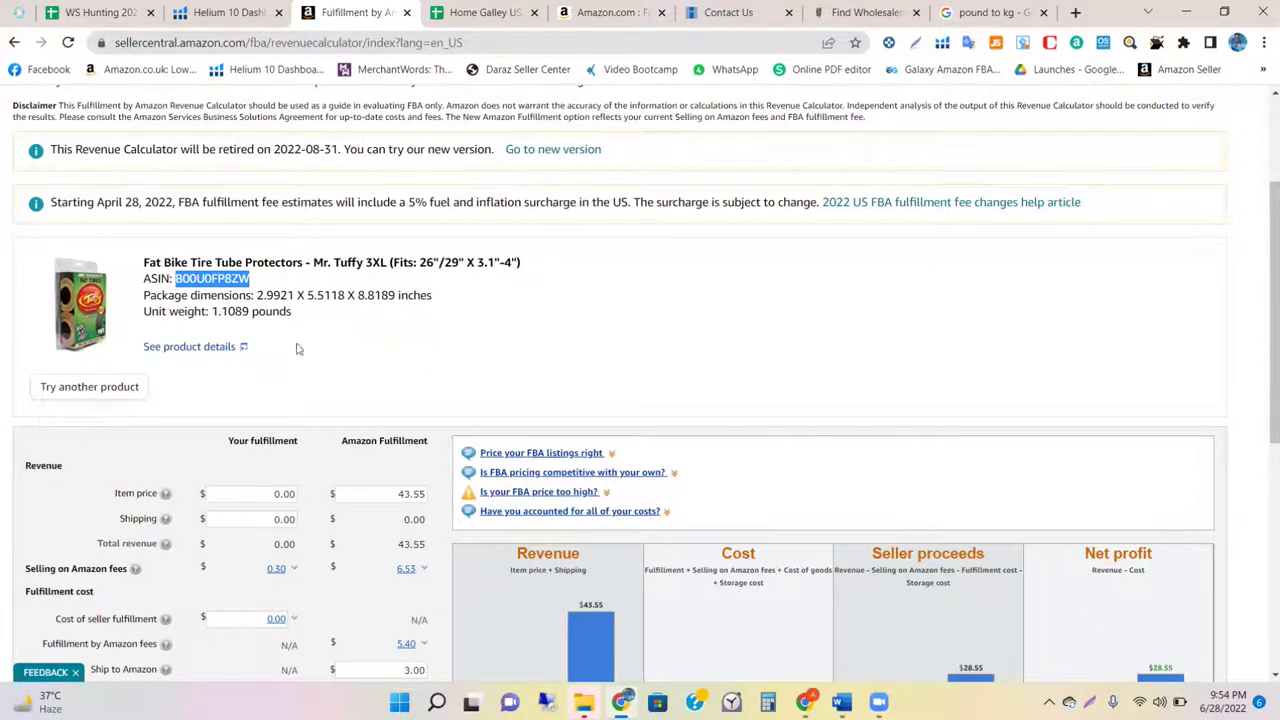
{"action": "scroll", "coordinate": [295, 362], "scroll_direction": "down", "scroll_amount": 4}
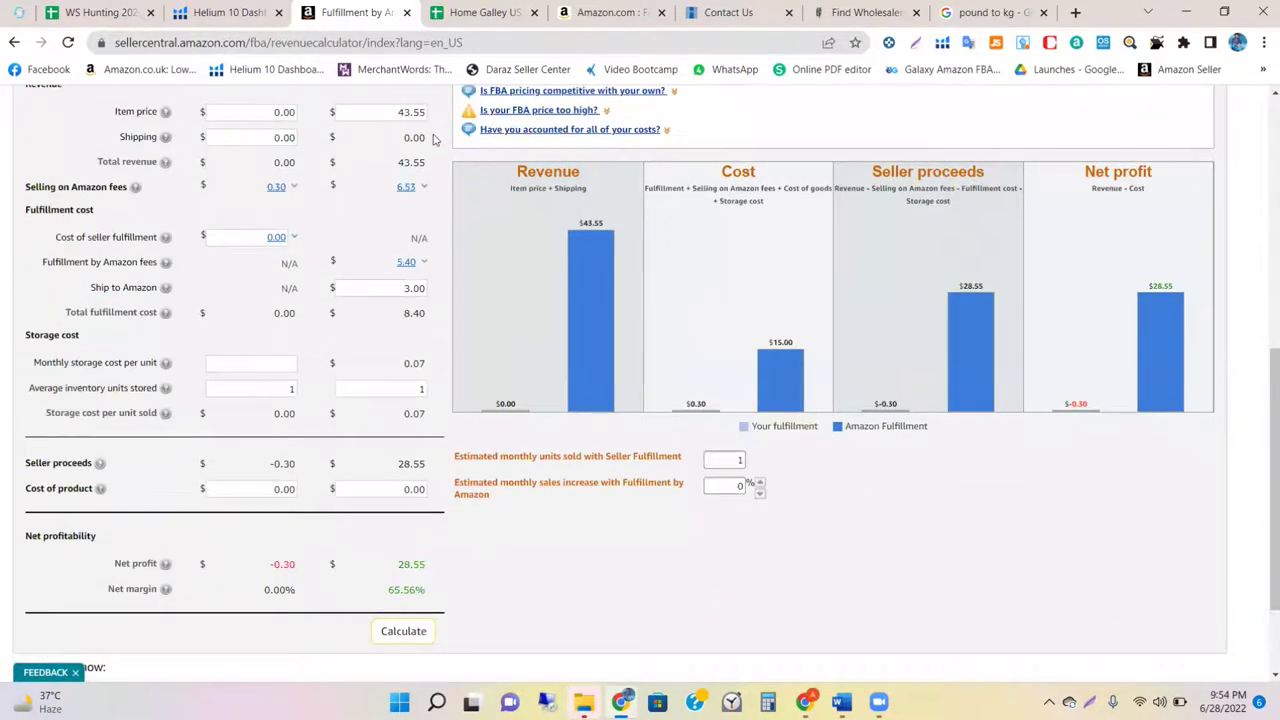
{"action": "scroll", "coordinate": [395, 130], "scroll_direction": "up", "scroll_amount": 1}
{"action": "scroll", "coordinate": [397, 131], "scroll_direction": "down", "scroll_amount": 2}
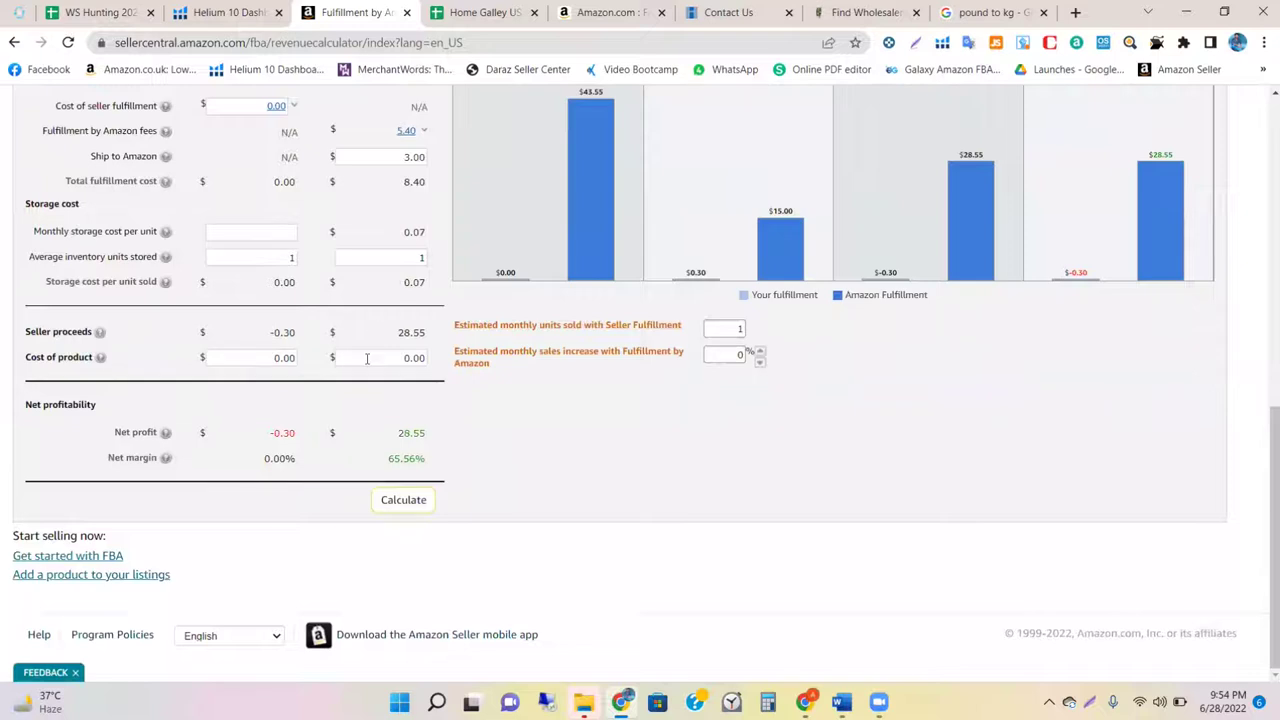
Step: Set the Amazon Fulfillment cost of product to 15, recalculate and check the net margin
{"action": "triple_click", "coordinate": [412, 357]}
{"action": "left_click", "coordinate": [404, 352]}
{"action": "left_click_drag", "start_coordinate": [404, 357], "coordinate": [420, 356]}
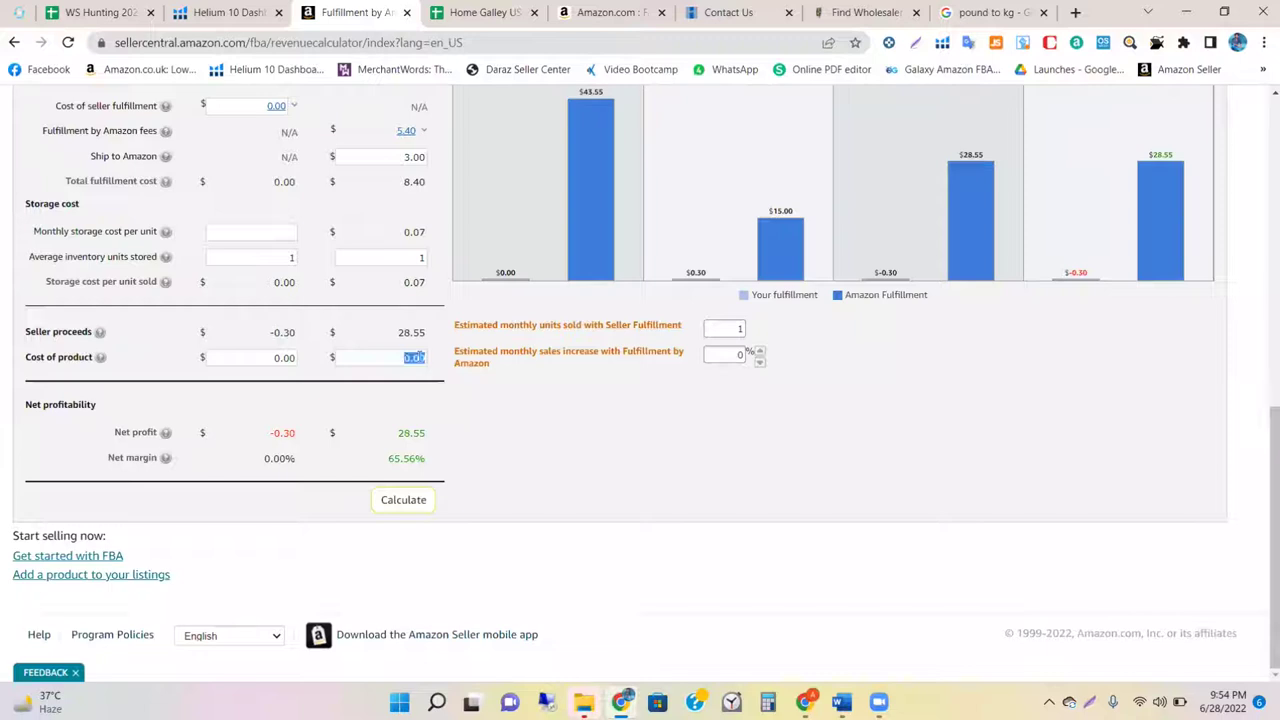
{"action": "type", "text": "15"}
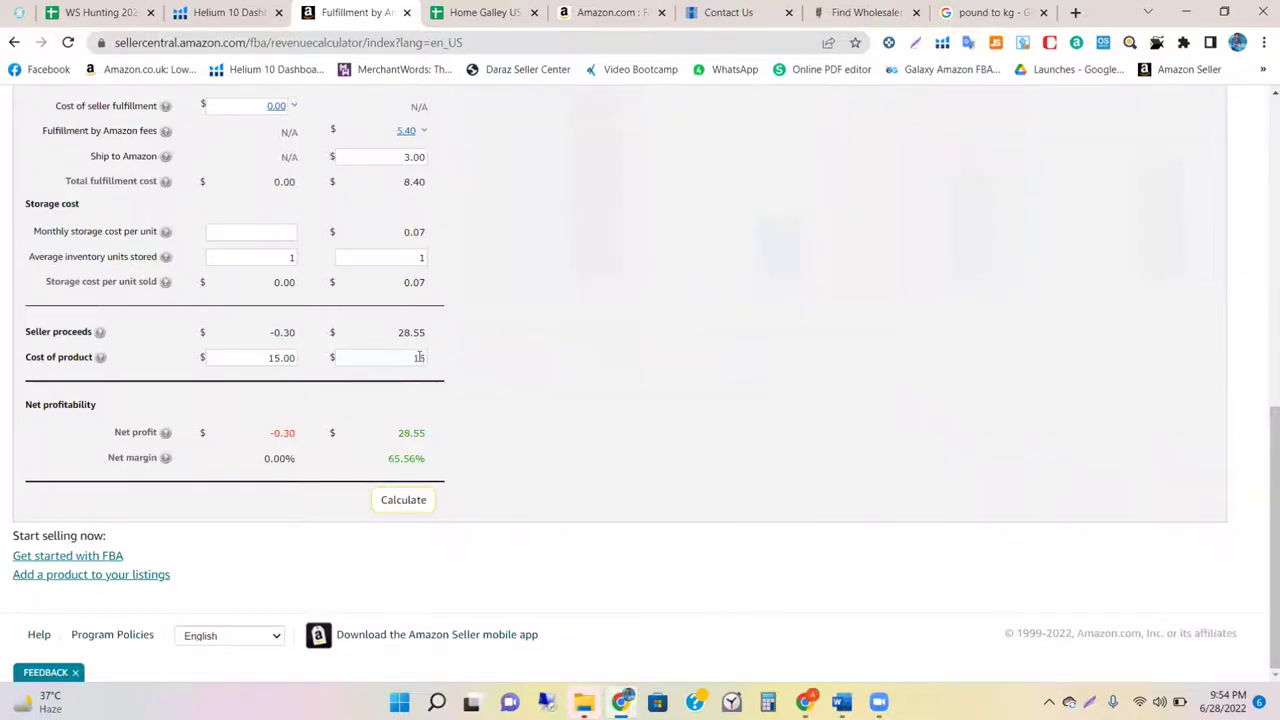
{"action": "left_click", "coordinate": [414, 500]}
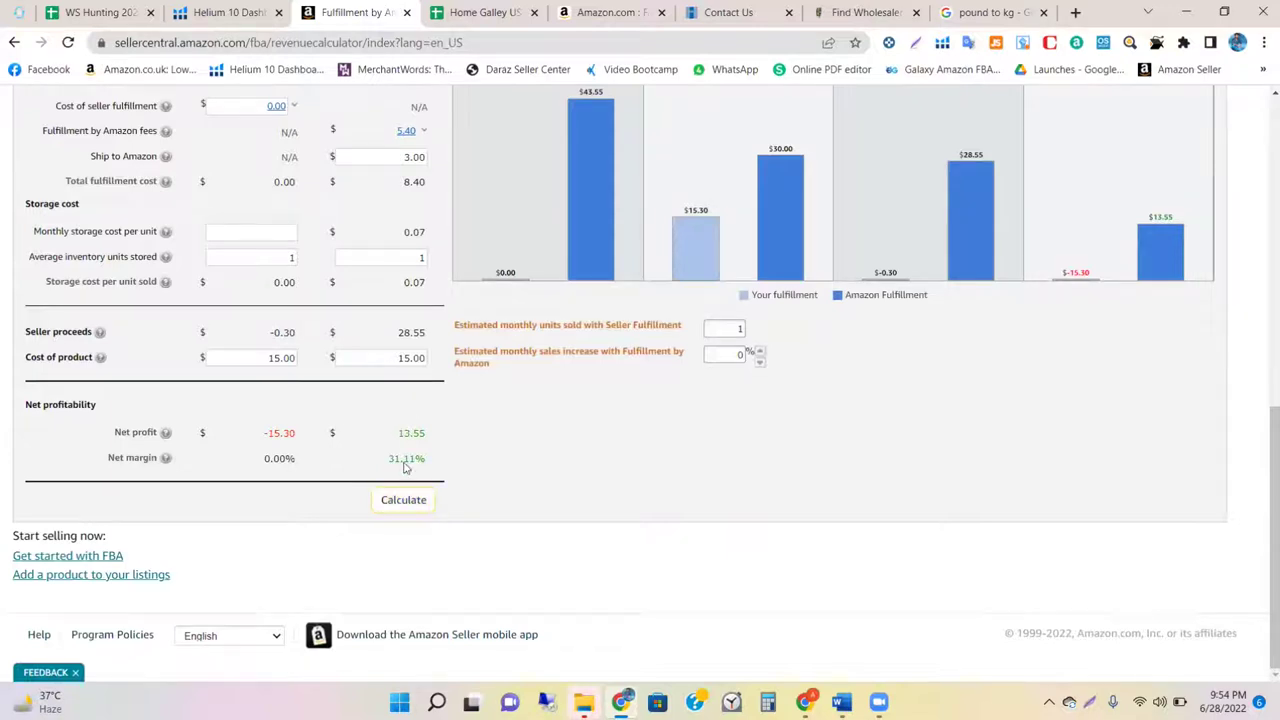
{"action": "left_click_drag", "start_coordinate": [386, 462], "coordinate": [430, 466]}
Step: Change the Amazon Fulfillment cost of product to 20 and recalculate the profitability
{"action": "left_click_drag", "start_coordinate": [399, 357], "coordinate": [430, 357]}
{"action": "type", "text": "20"}
{"action": "left_click", "coordinate": [403, 500]}
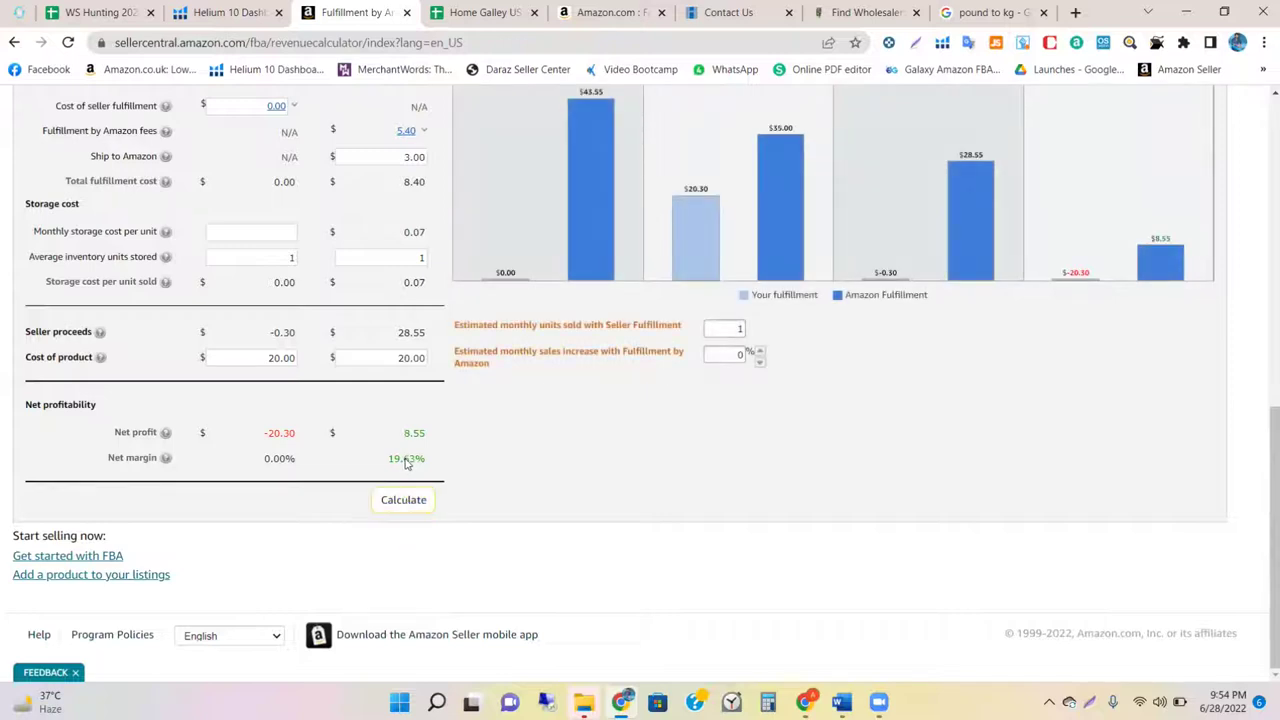
Step: Compare the Amazon Fulfillment seller proceeds, cost of product and net profit along with the fees above them
{"action": "scroll", "coordinate": [406, 462], "scroll_direction": "up", "scroll_amount": 2}
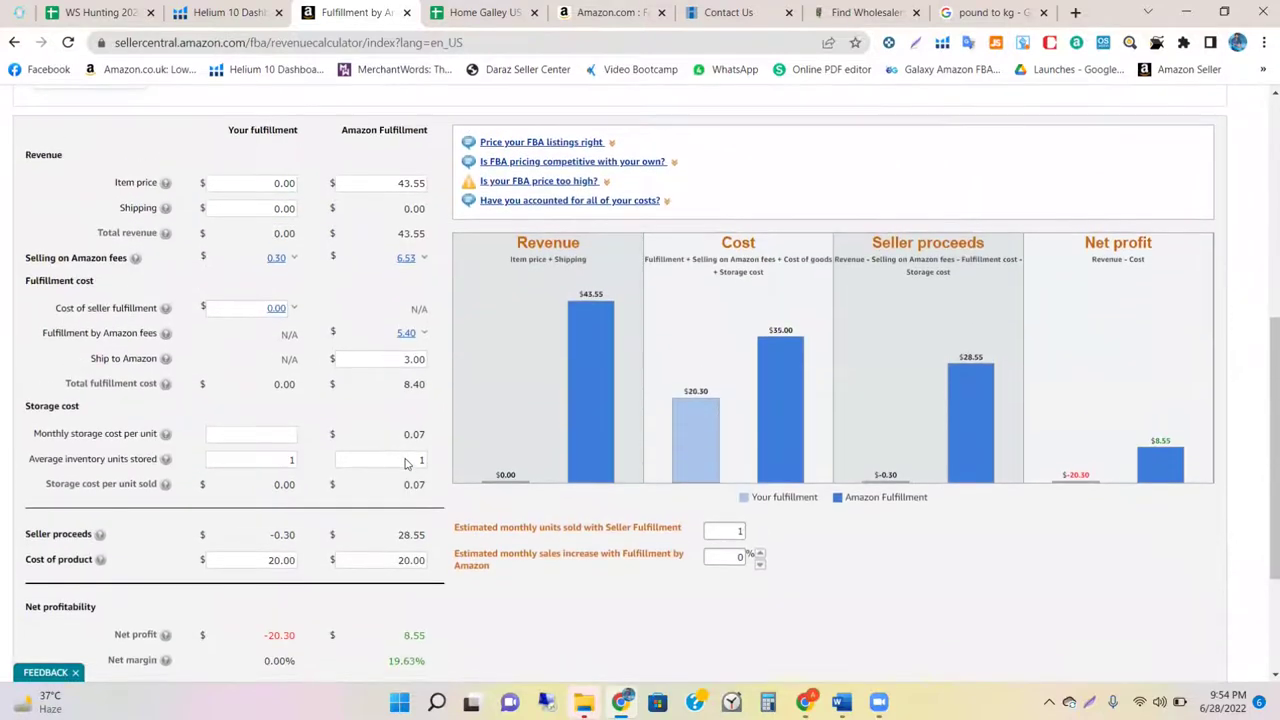
{"action": "double_click", "coordinate": [399, 514]}
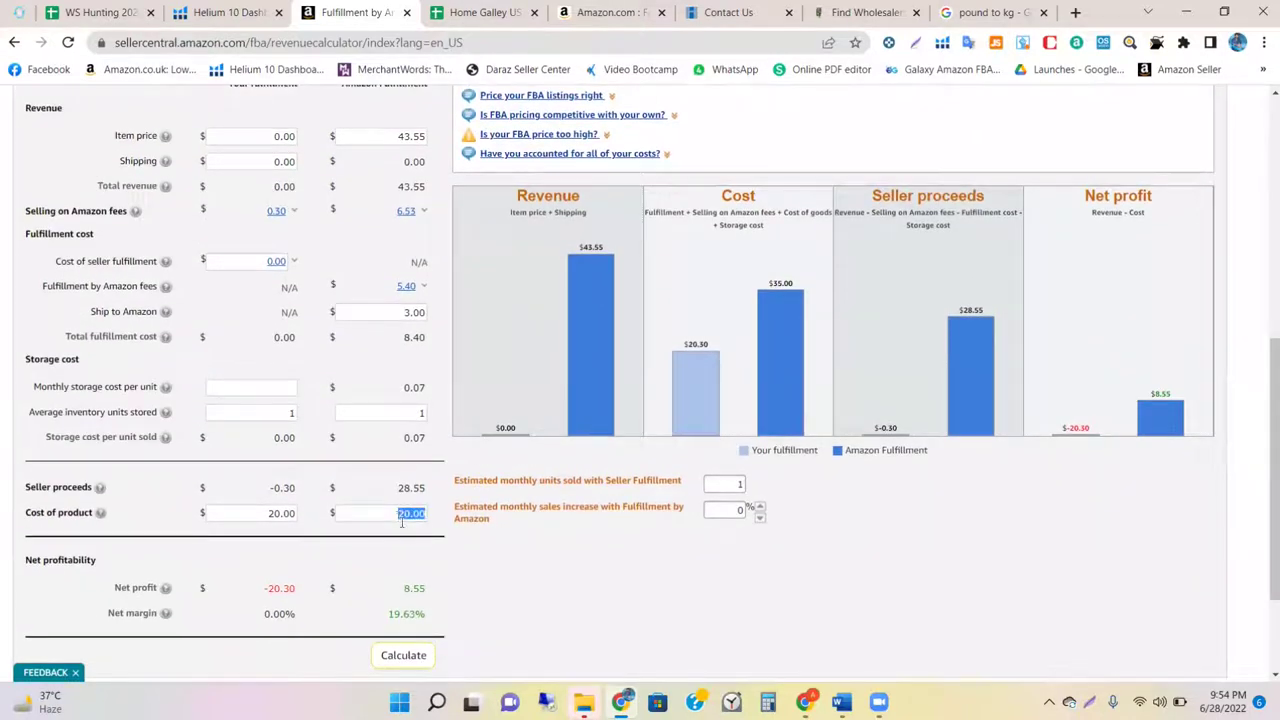
{"action": "left_click", "coordinate": [422, 549]}
{"action": "double_click", "coordinate": [406, 514]}
{"action": "scroll", "coordinate": [410, 513], "scroll_direction": "down", "scroll_amount": 1}
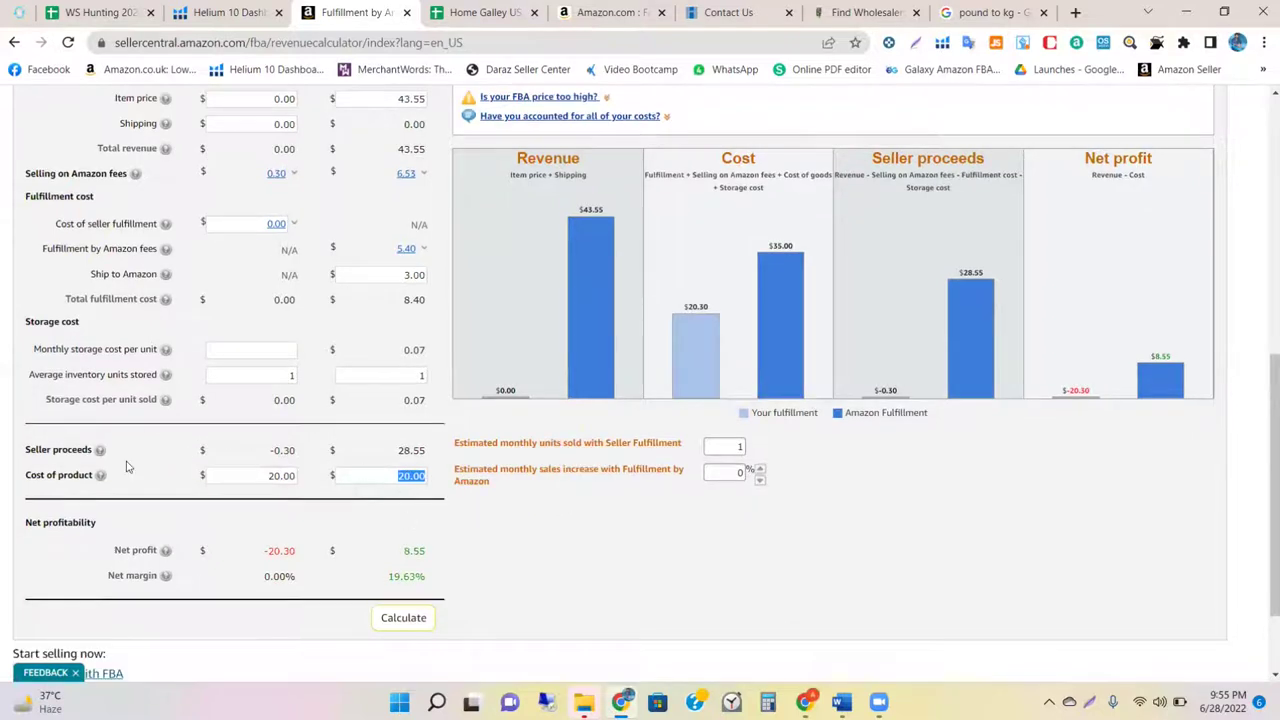
{"action": "double_click", "coordinate": [412, 450]}
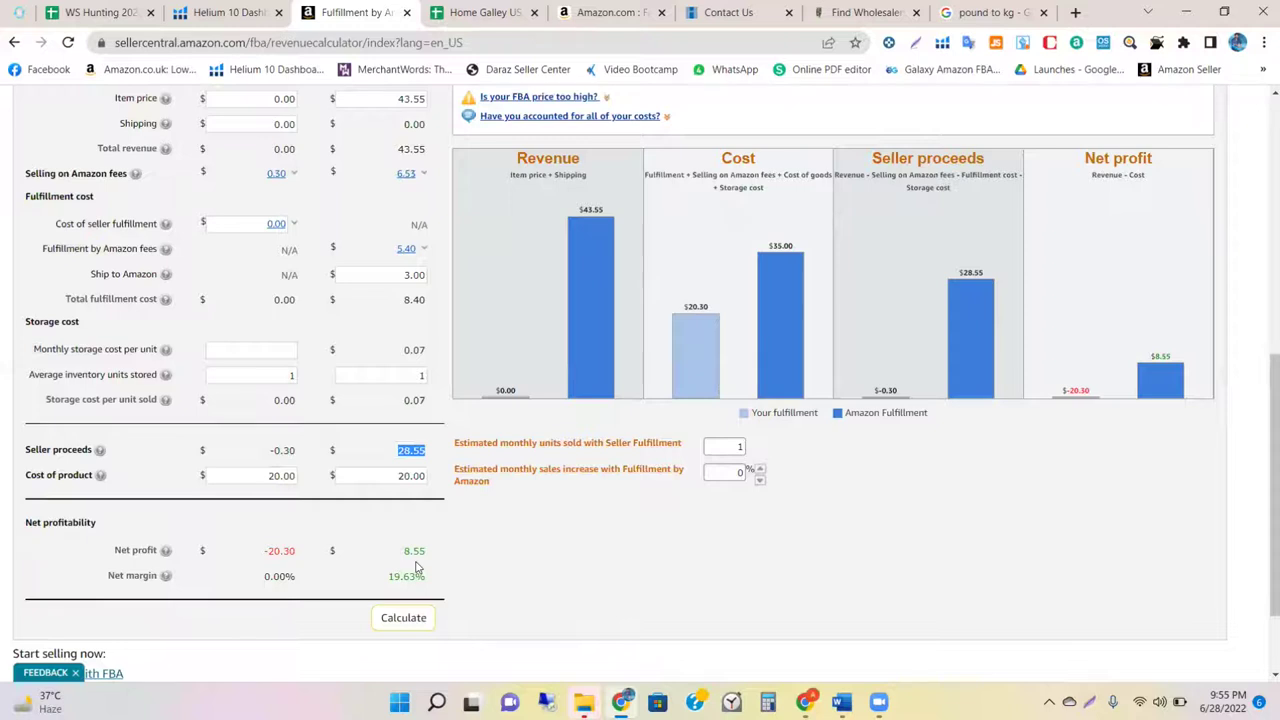
{"action": "scroll", "coordinate": [352, 576], "scroll_direction": "down", "scroll_amount": 1}
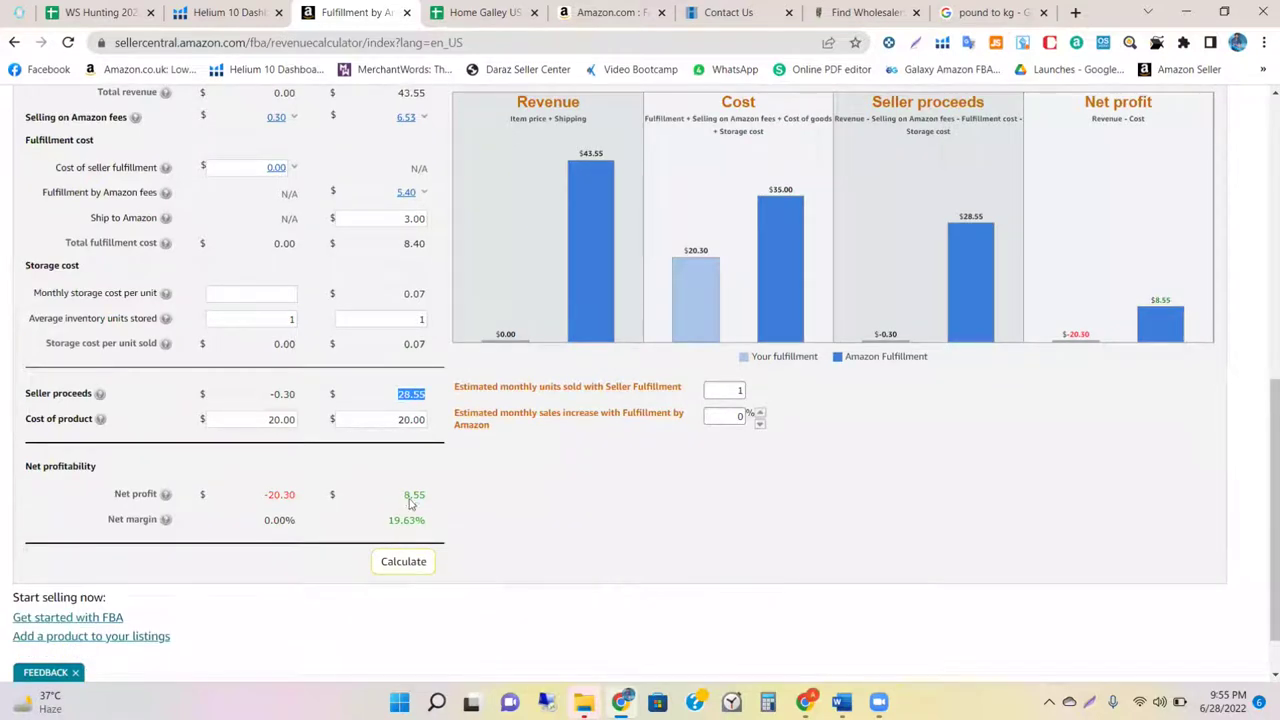
{"action": "double_click", "coordinate": [414, 494]}
{"action": "scroll", "coordinate": [398, 458], "scroll_direction": "up", "scroll_amount": 3}
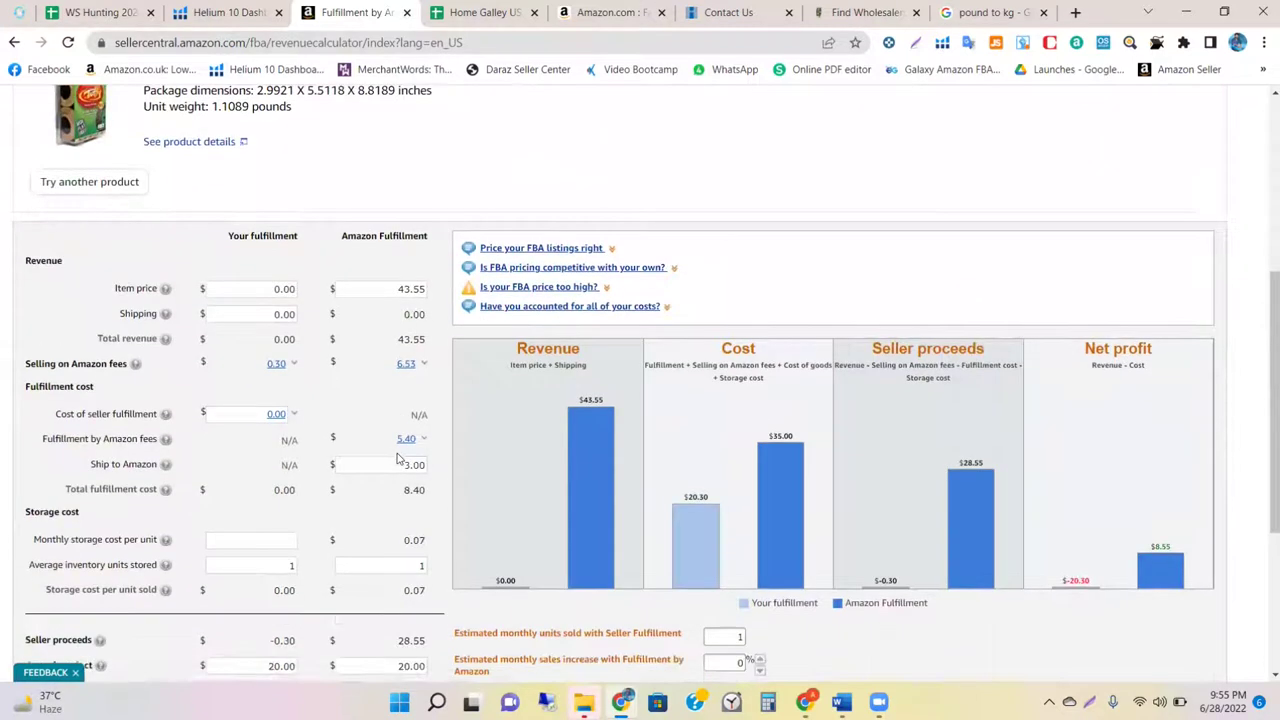
{"action": "scroll", "coordinate": [418, 300], "scroll_direction": "down", "scroll_amount": 3}
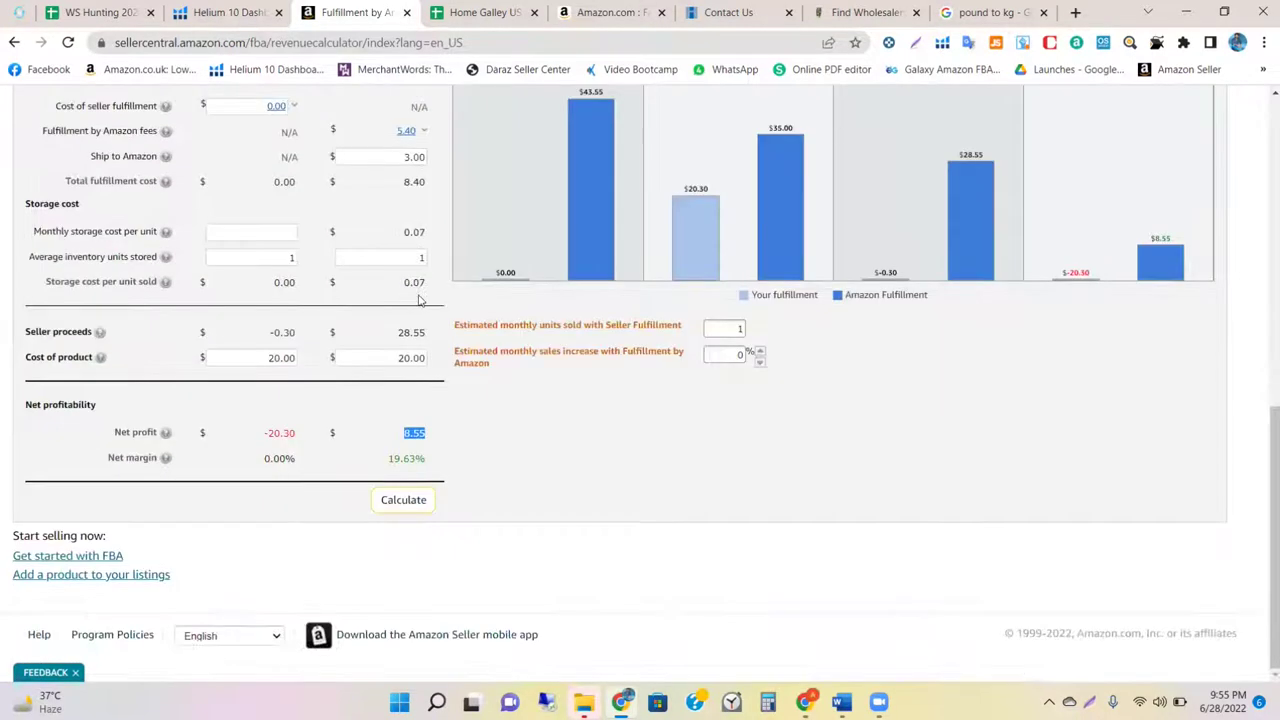
Step: Try a cost of product of 30 and one of 25 under Amazon Fulfillment, recalculating the profitability for each
{"action": "left_click_drag", "start_coordinate": [405, 358], "coordinate": [430, 360]}
{"action": "type", "text": "30"}
{"action": "left_click", "coordinate": [400, 505]}
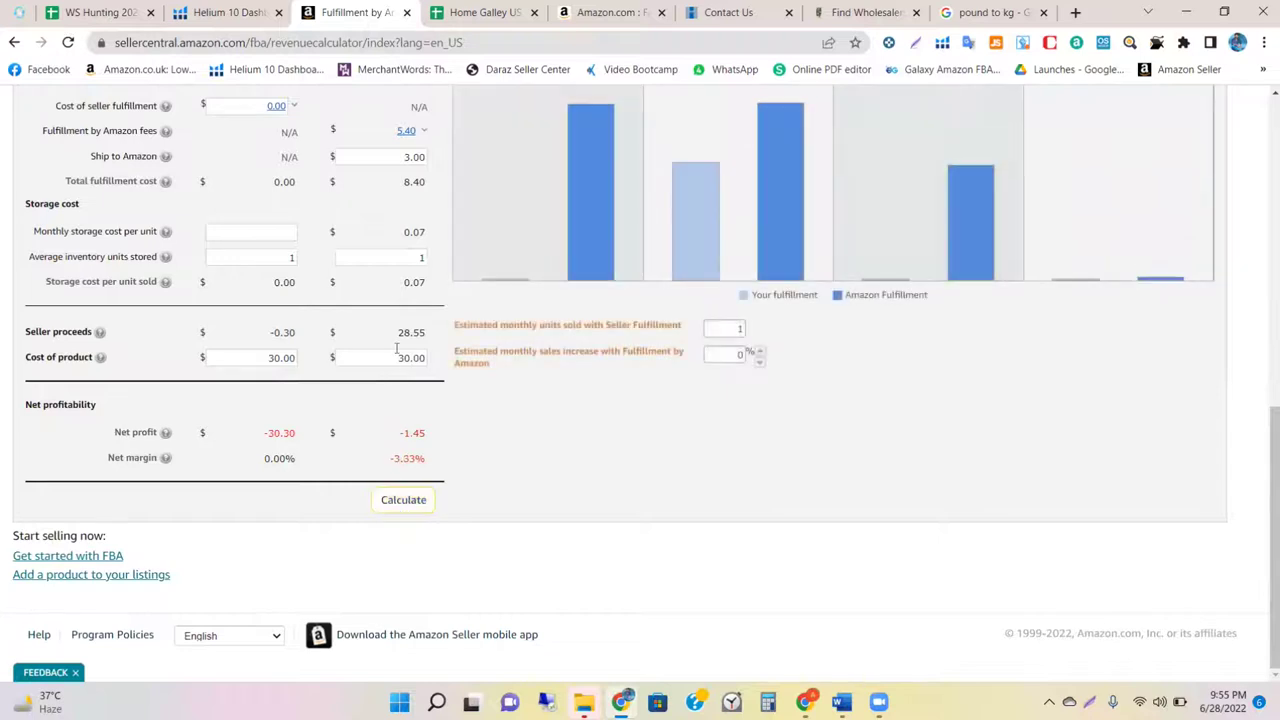
{"action": "left_click_drag", "start_coordinate": [394, 360], "coordinate": [444, 348]}
{"action": "type", "text": "25"}
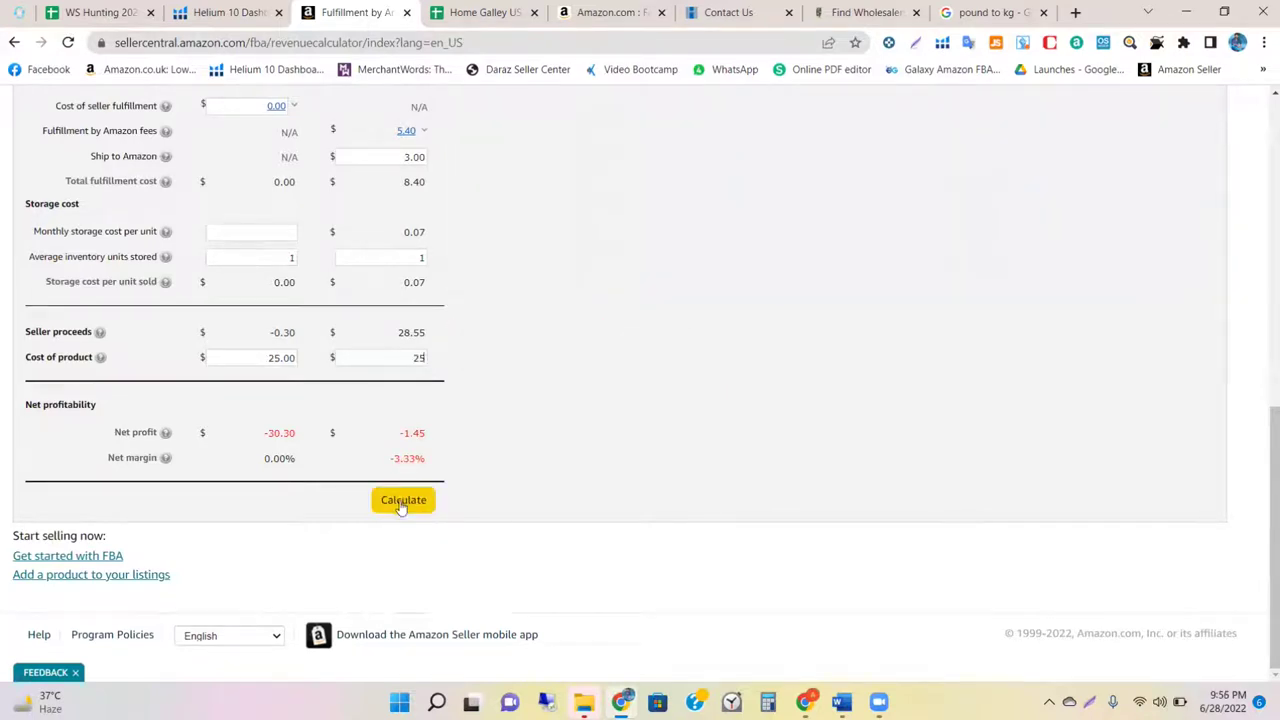
{"action": "left_click", "coordinate": [400, 503]}
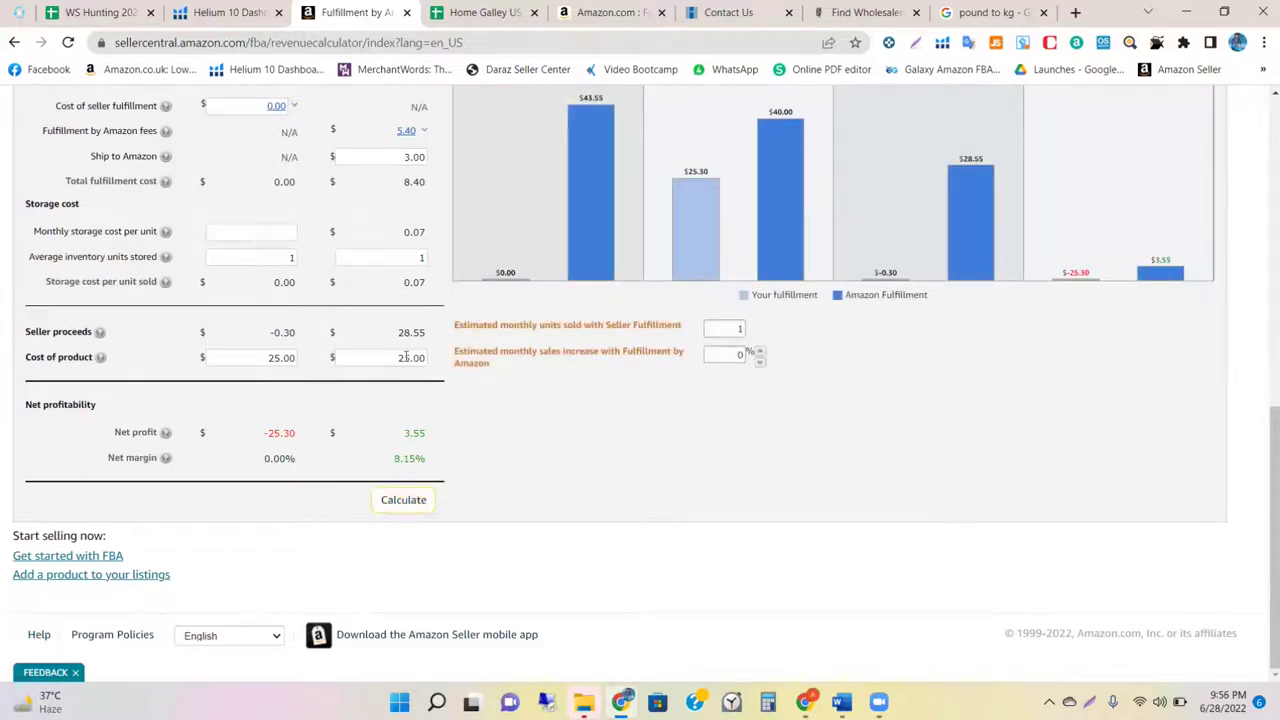
Step: Set the Amazon Fulfillment cost of product to 24, recalculate and review the net profit, net margin and fees
{"action": "left_click_drag", "start_coordinate": [403, 357], "coordinate": [406, 357]}
{"action": "type", "text": "4"}
{"action": "left_click", "coordinate": [403, 500]}
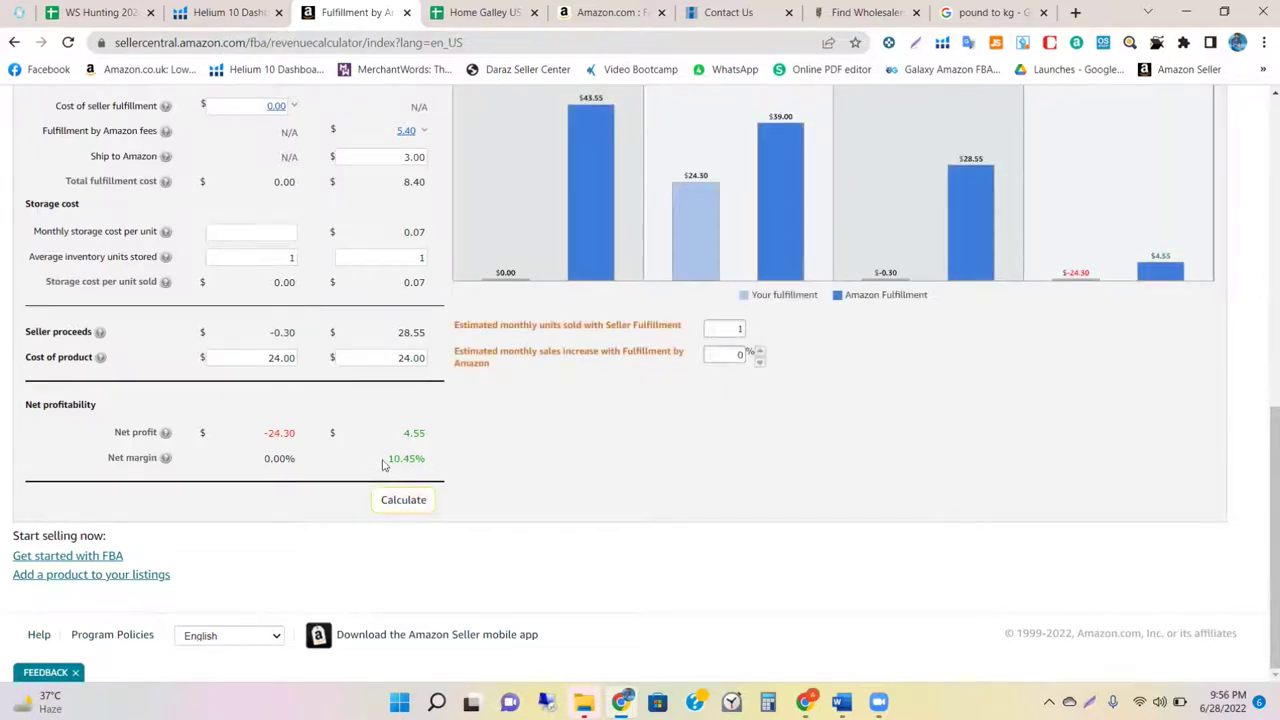
{"action": "double_click", "coordinate": [418, 432]}
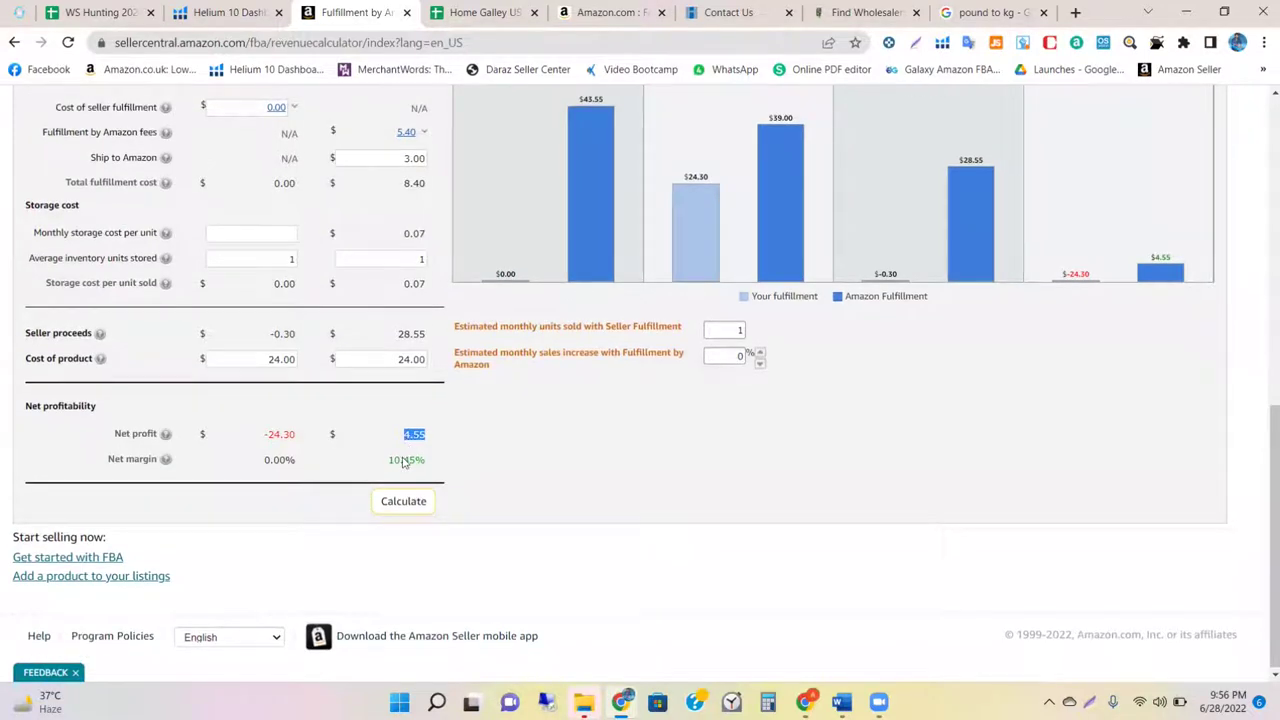
{"action": "double_click", "coordinate": [400, 462]}
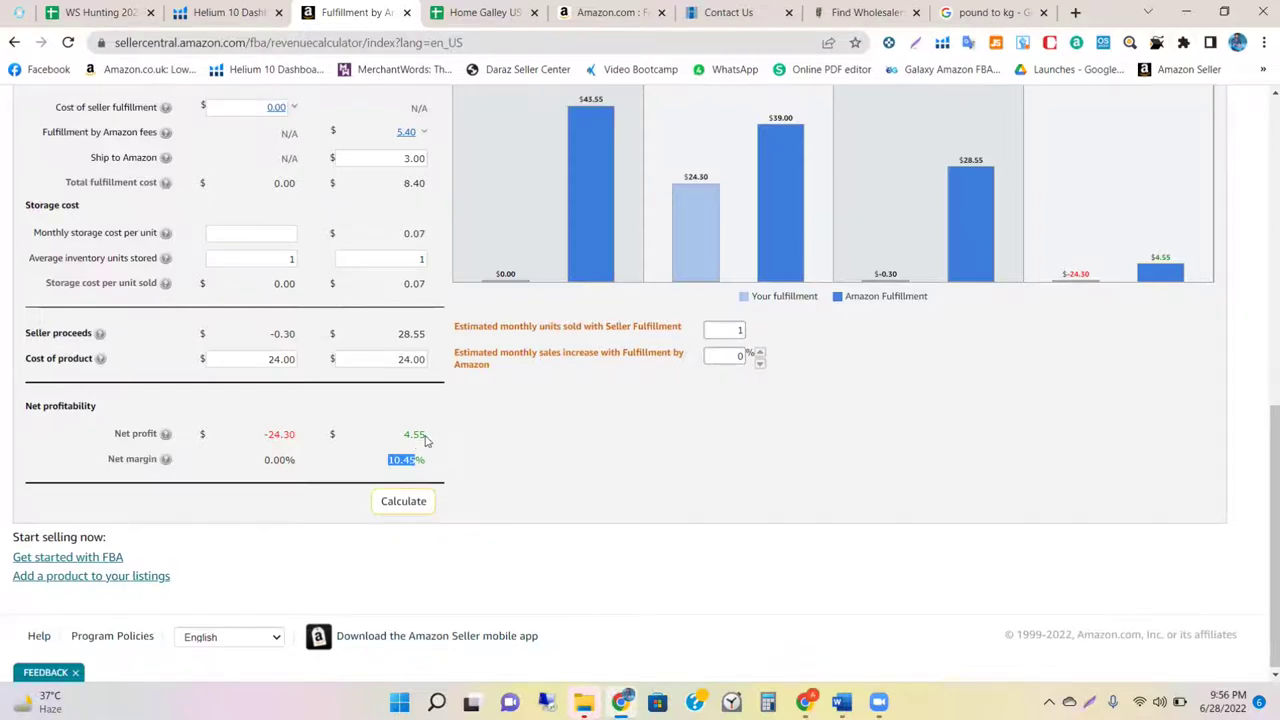
{"action": "scroll", "coordinate": [408, 394], "scroll_direction": "up", "scroll_amount": 3}
{"action": "scroll", "coordinate": [408, 394], "scroll_direction": "down", "scroll_amount": 1}
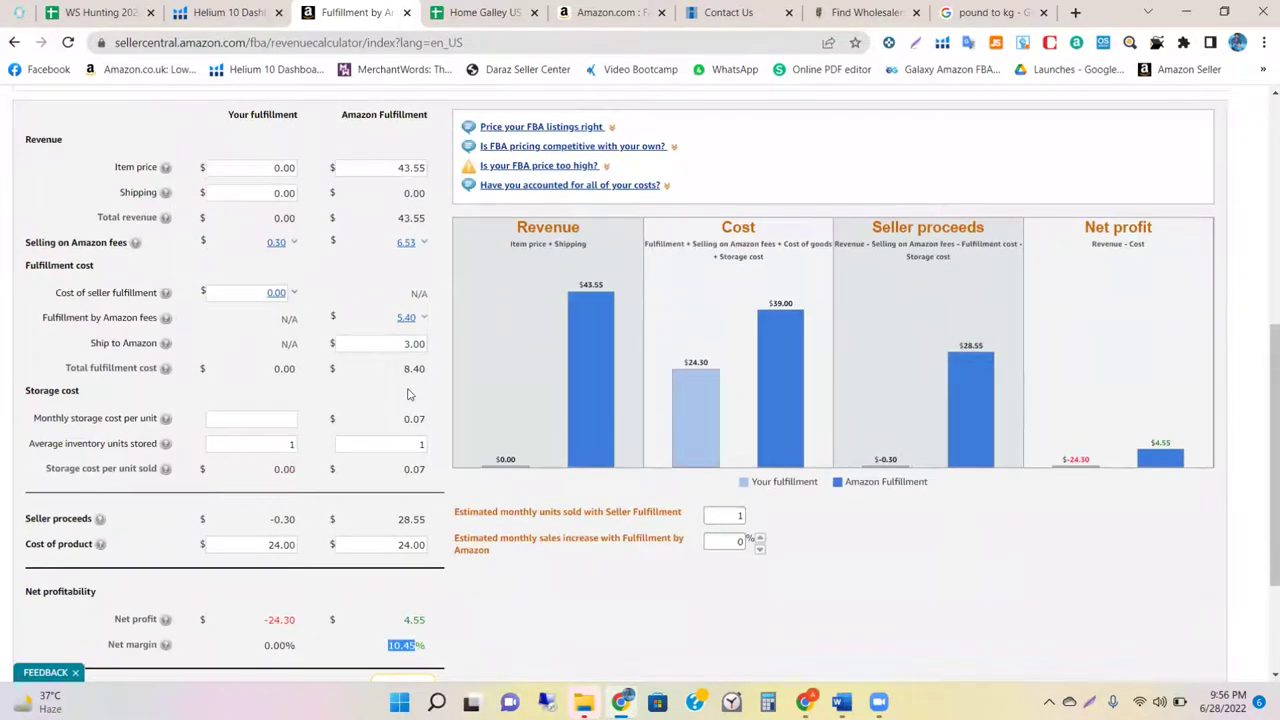
{"action": "scroll", "coordinate": [408, 394], "scroll_direction": "down", "scroll_amount": 2}
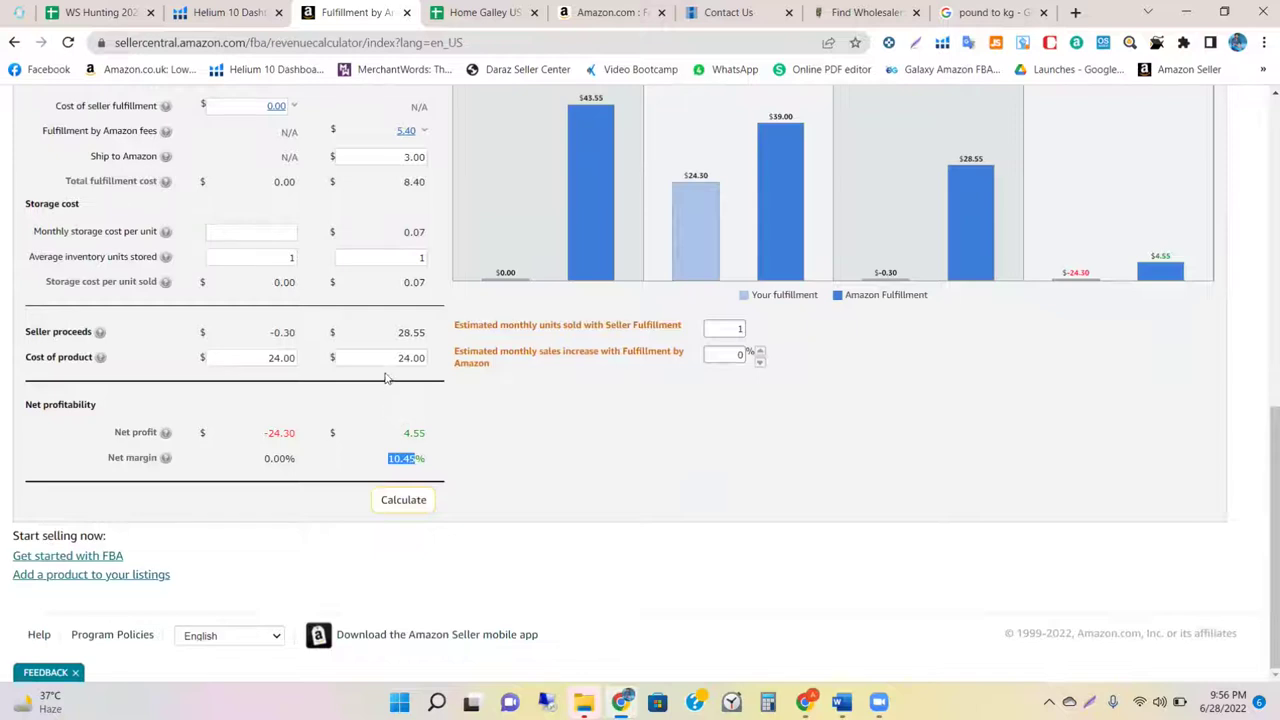
{"action": "double_click", "coordinate": [400, 365]}
{"action": "left_click", "coordinate": [398, 461]}
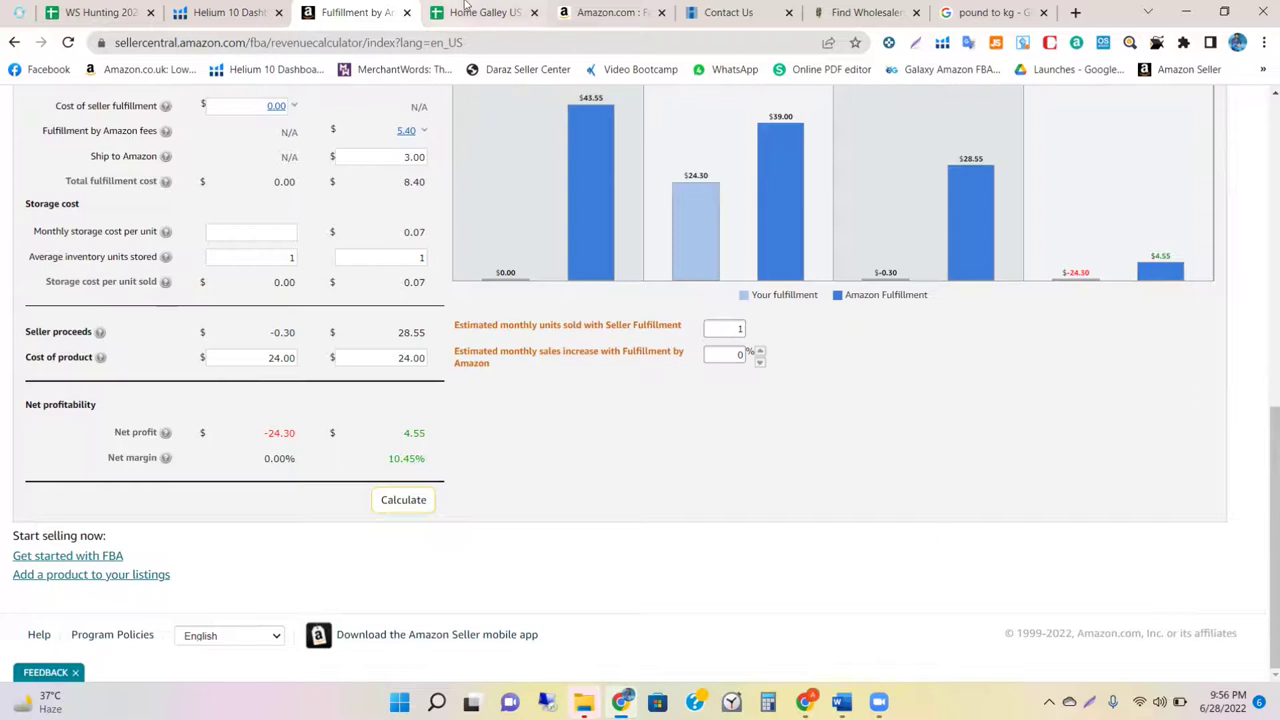
Step: Return to the product's Amazon listing and log in to Keepa with a saved account's username and password
{"action": "left_click", "coordinate": [605, 12]}
{"action": "scroll", "coordinate": [452, 428], "scroll_direction": "down", "scroll_amount": 7}
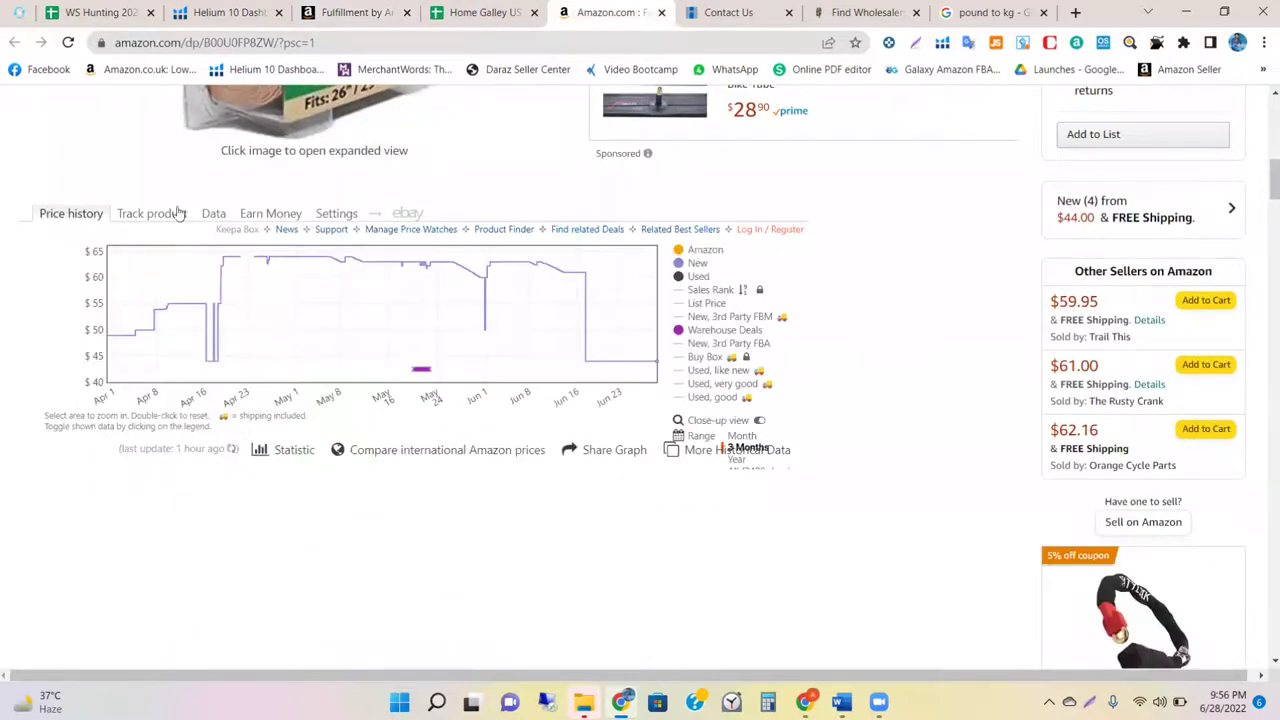
{"action": "left_click", "coordinate": [760, 230]}
{"action": "left_click", "coordinate": [480, 452]}
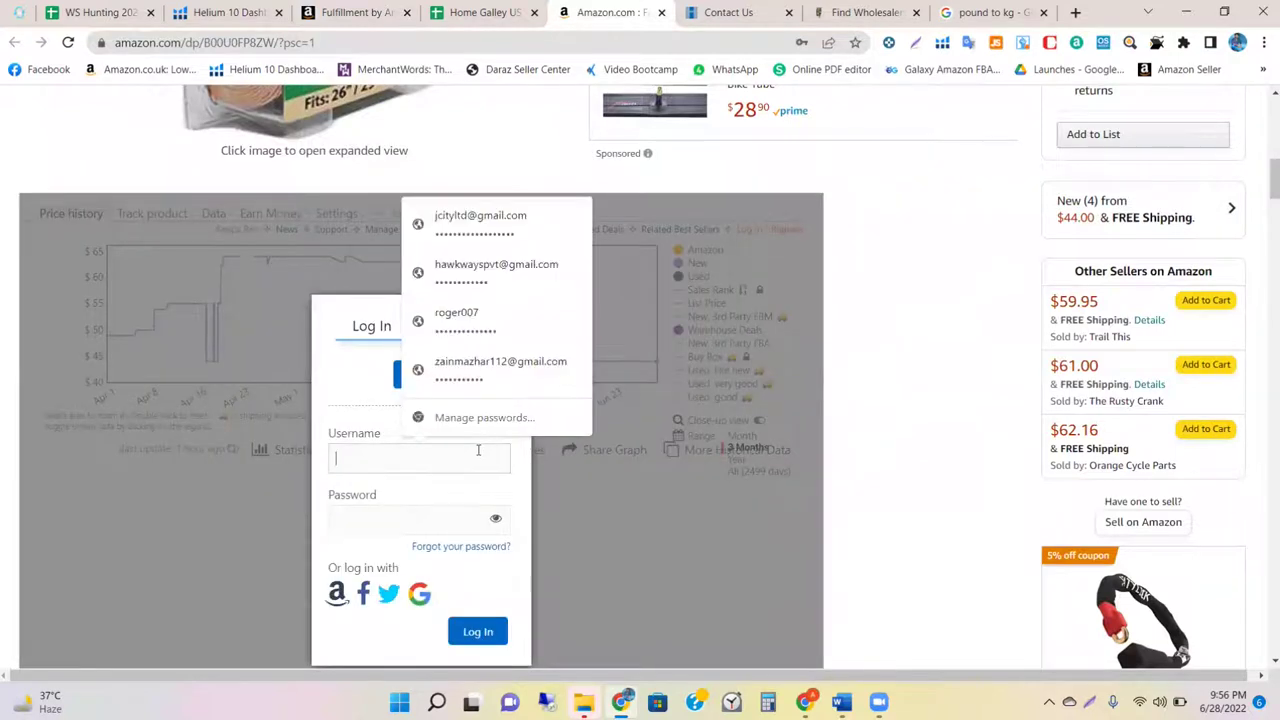
{"action": "left_click", "coordinate": [500, 222]}
{"action": "left_click", "coordinate": [528, 212]}
{"action": "scroll", "coordinate": [480, 420], "scroll_direction": "down", "scroll_amount": 2}
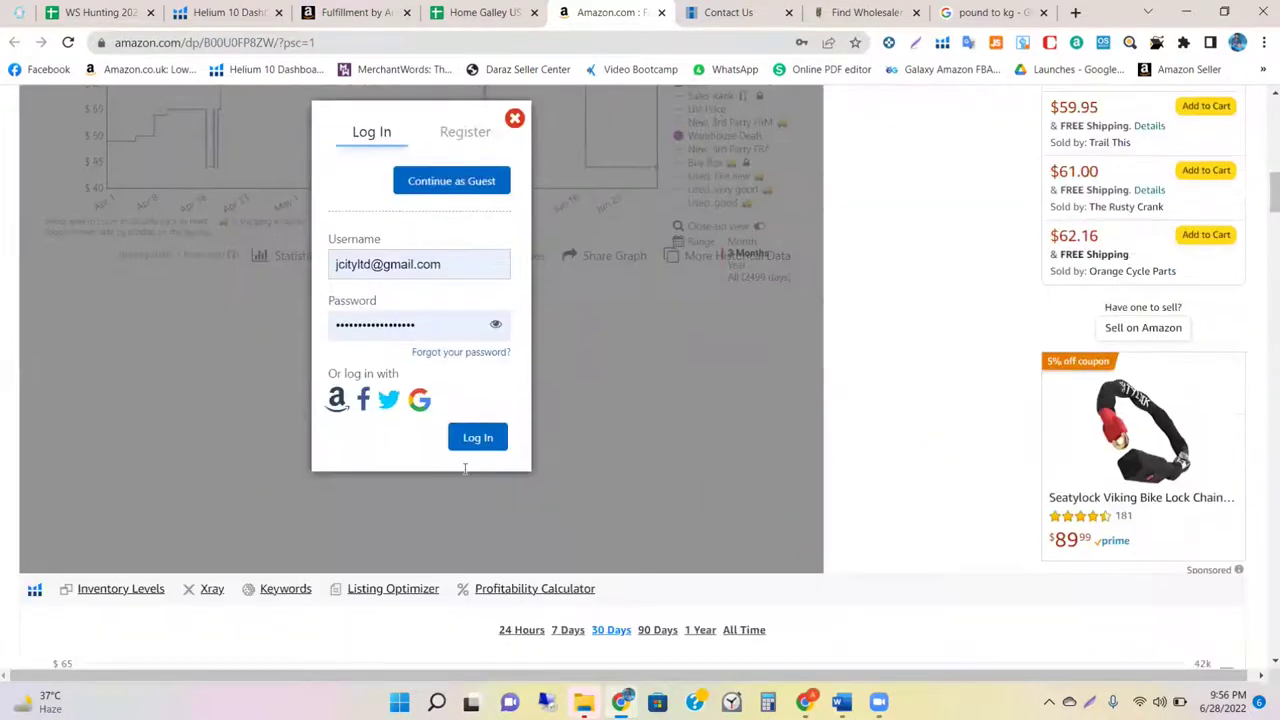
{"action": "left_click", "coordinate": [496, 440]}
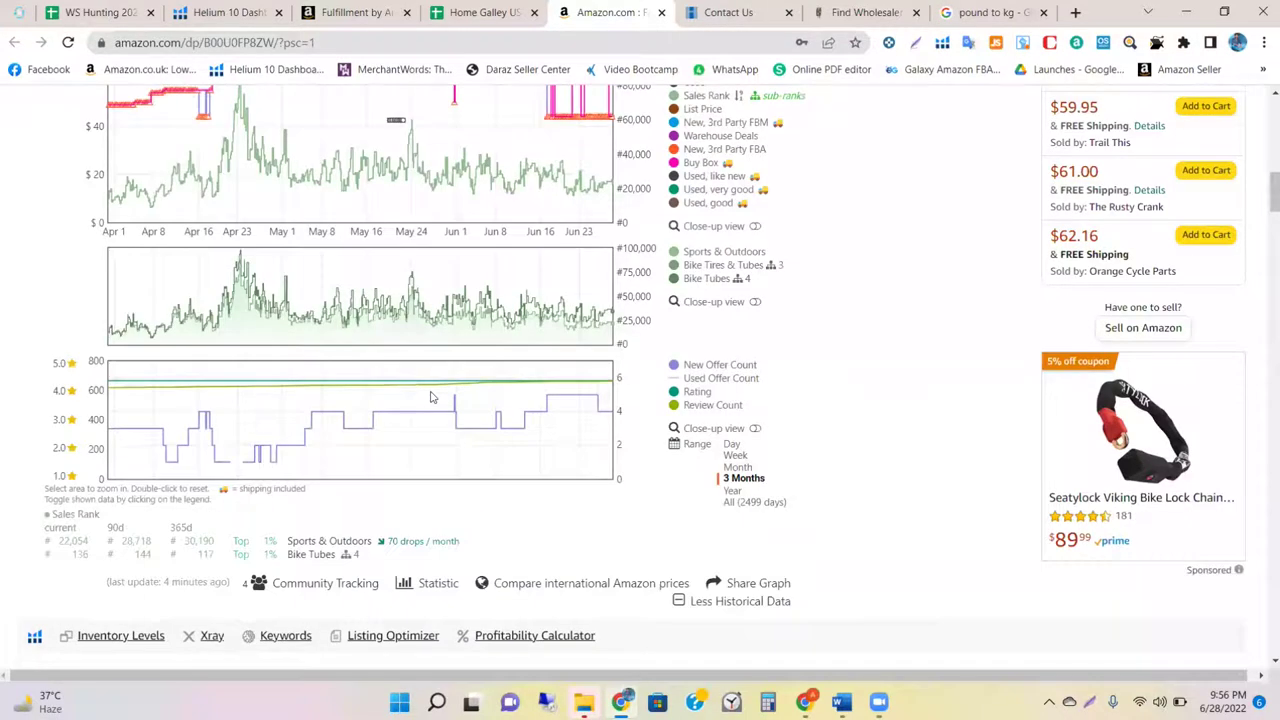
Step: Review Keepa's price, sales rank and offer charts, and view the Buy Box Statistics for 90 and 180 days
{"action": "scroll", "coordinate": [415, 480], "scroll_direction": "down", "scroll_amount": 1}
{"action": "mouse_move", "coordinate": [422, 545]}
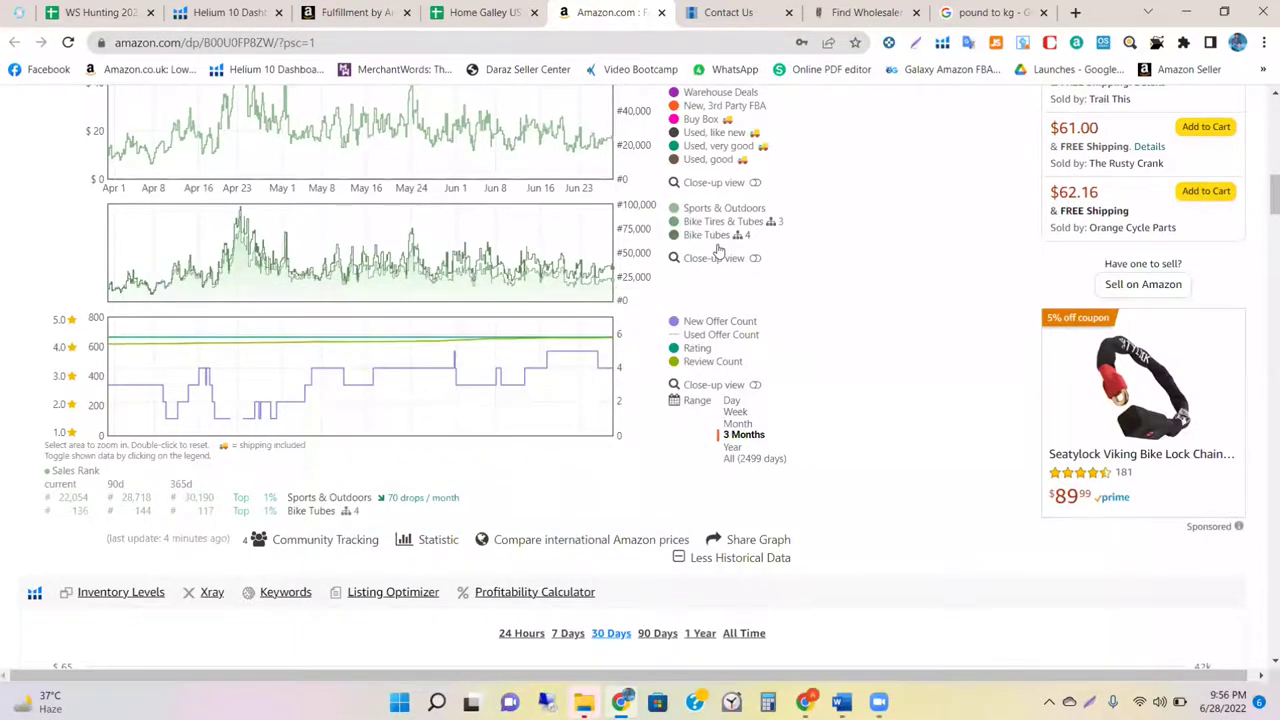
{"action": "scroll", "coordinate": [718, 250], "scroll_direction": "up", "scroll_amount": 3}
{"action": "scroll", "coordinate": [718, 250], "scroll_direction": "up", "scroll_amount": 1}
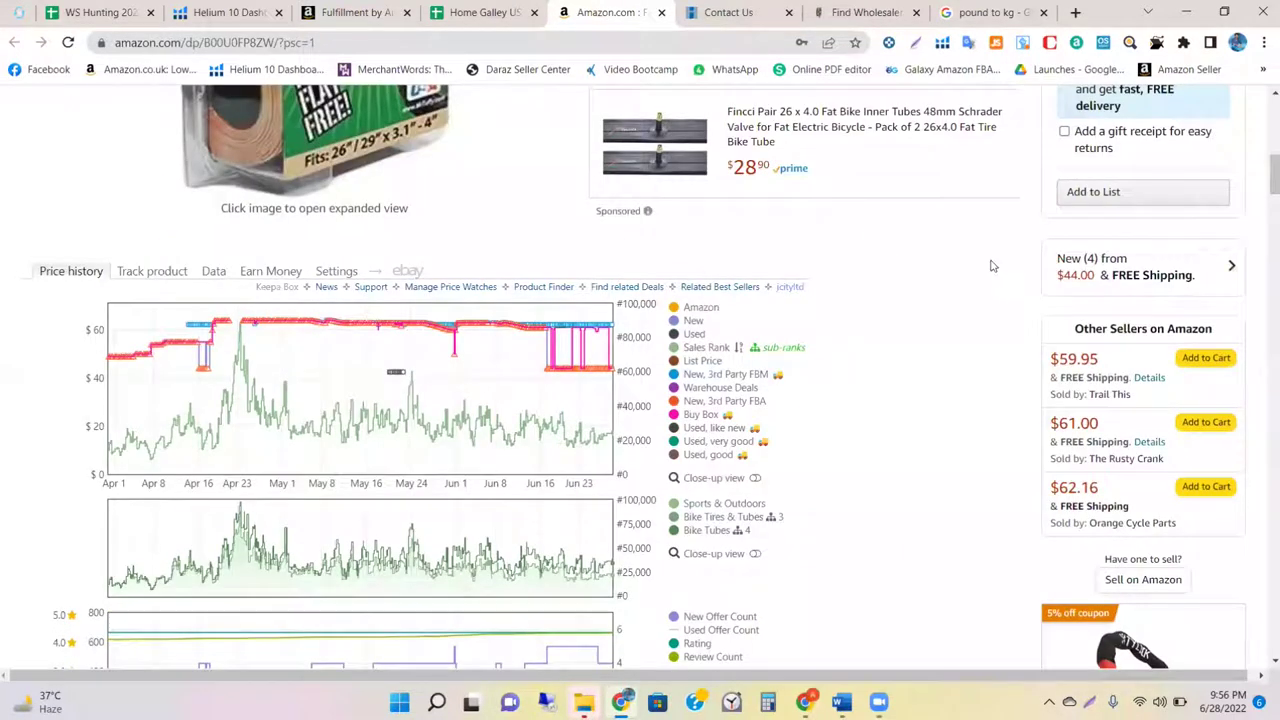
{"action": "left_click", "coordinate": [213, 272]}
{"action": "left_click", "coordinate": [244, 296]}
{"action": "scroll", "coordinate": [212, 372], "scroll_direction": "down", "scroll_amount": 2}
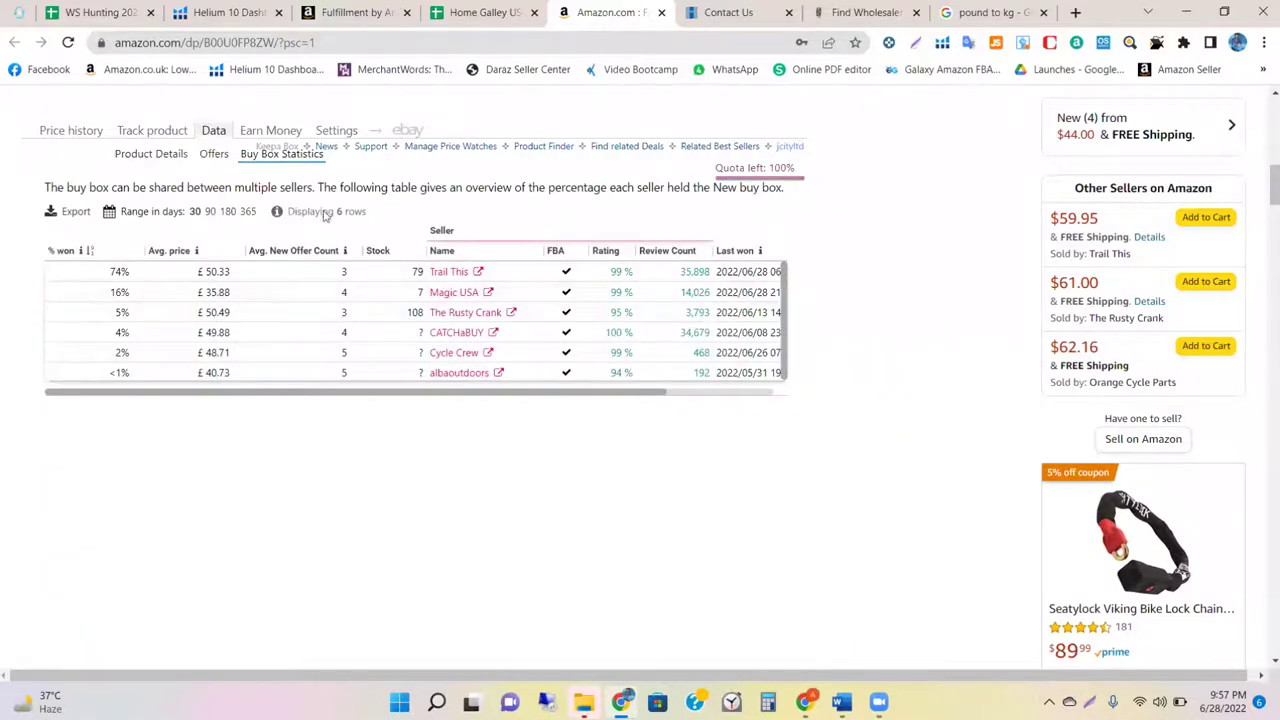
{"action": "left_click", "coordinate": [210, 212]}
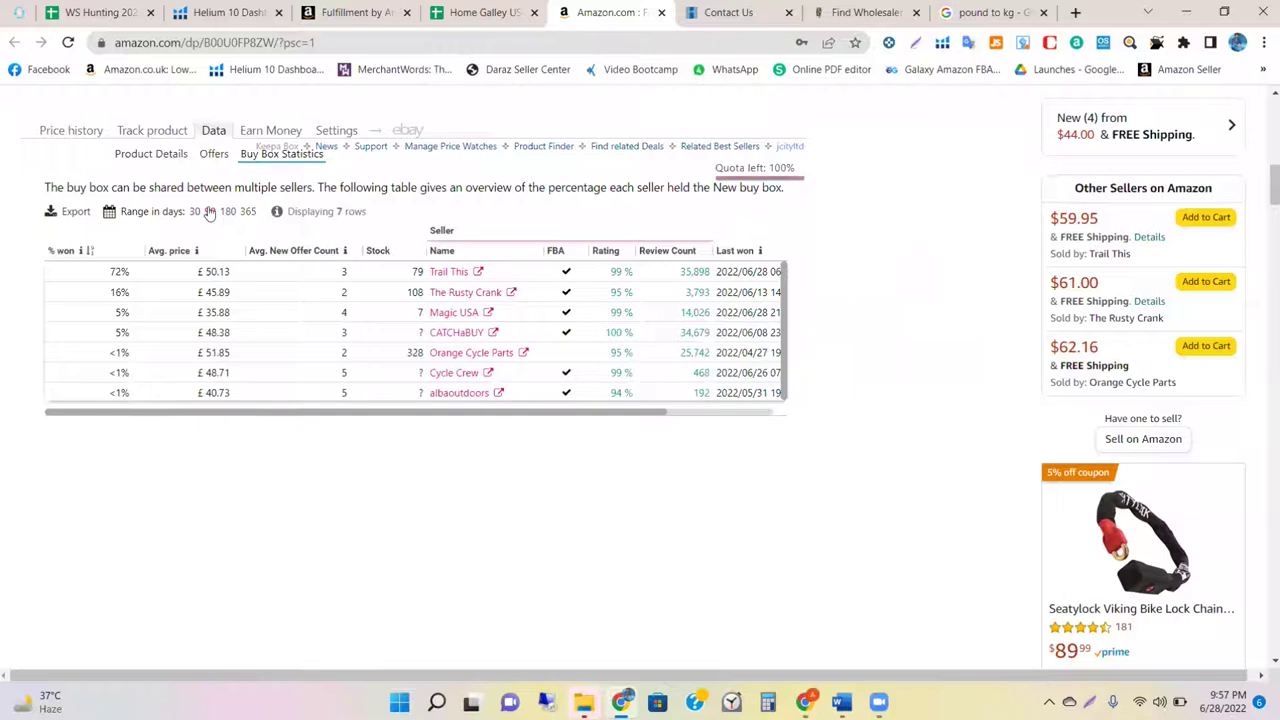
{"action": "left_click", "coordinate": [228, 211]}
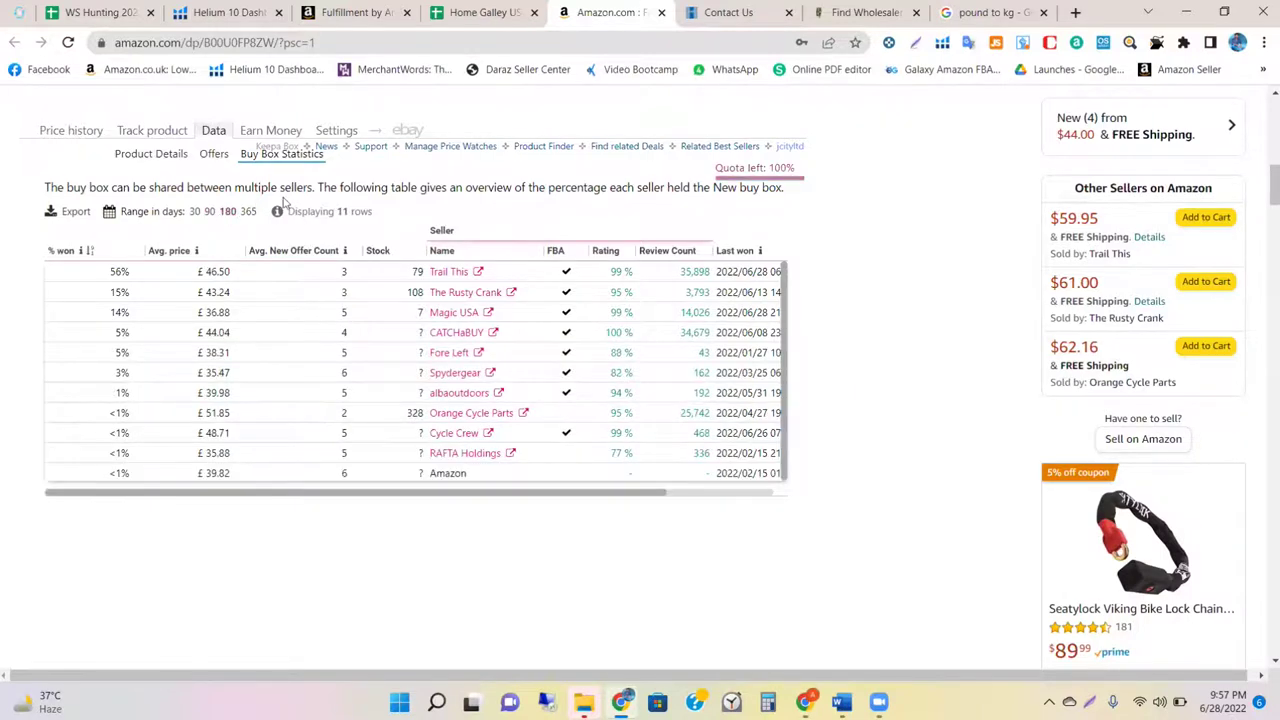
Step: Open the FBA Toolkit website, fbatoolkit.com, in place of the pound-to-kg search results
{"action": "scroll", "coordinate": [280, 206], "scroll_direction": "up", "scroll_amount": 2}
{"action": "scroll", "coordinate": [284, 203], "scroll_direction": "up", "scroll_amount": 4}
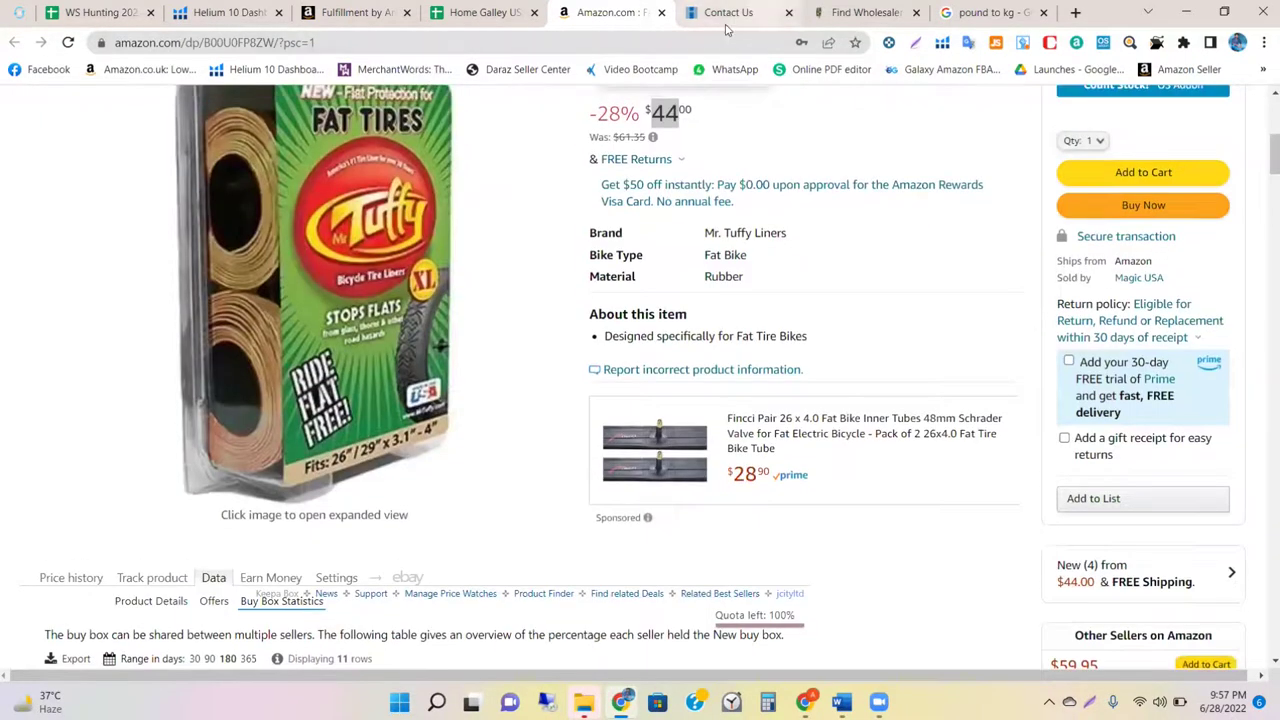
{"action": "scroll", "coordinate": [672, 158], "scroll_direction": "up", "scroll_amount": 1}
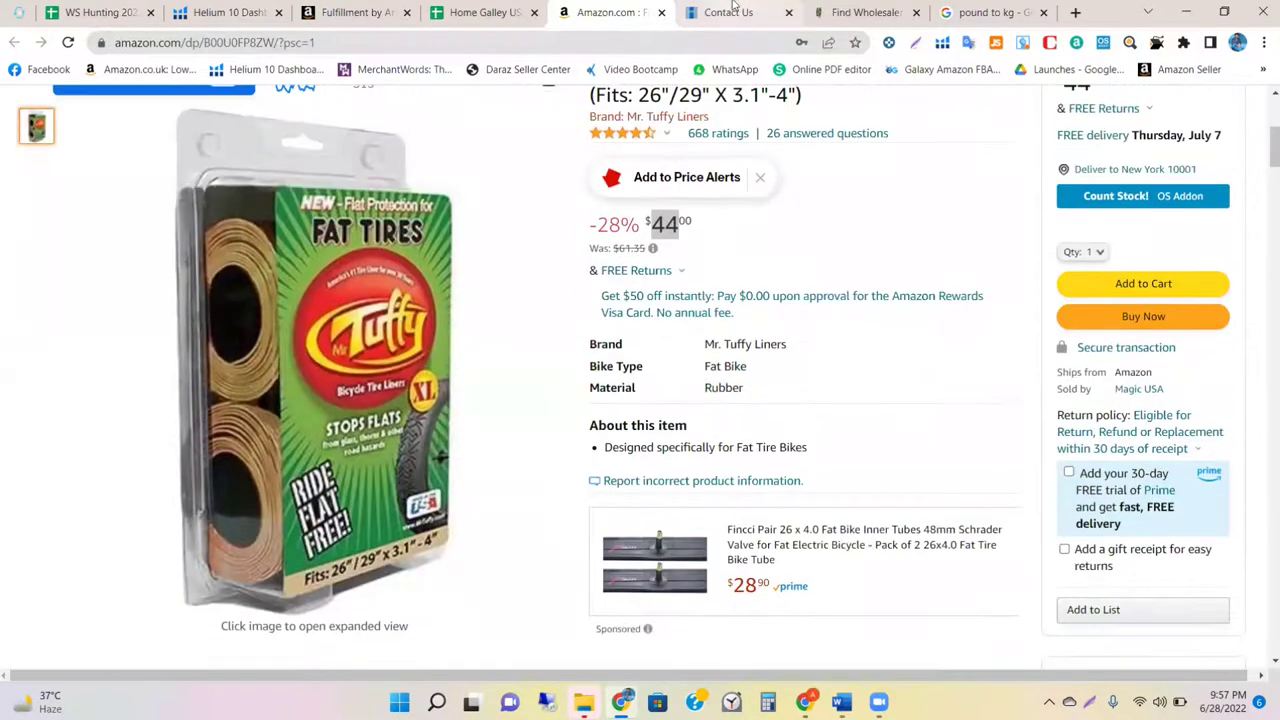
{"action": "left_click", "coordinate": [760, 10]}
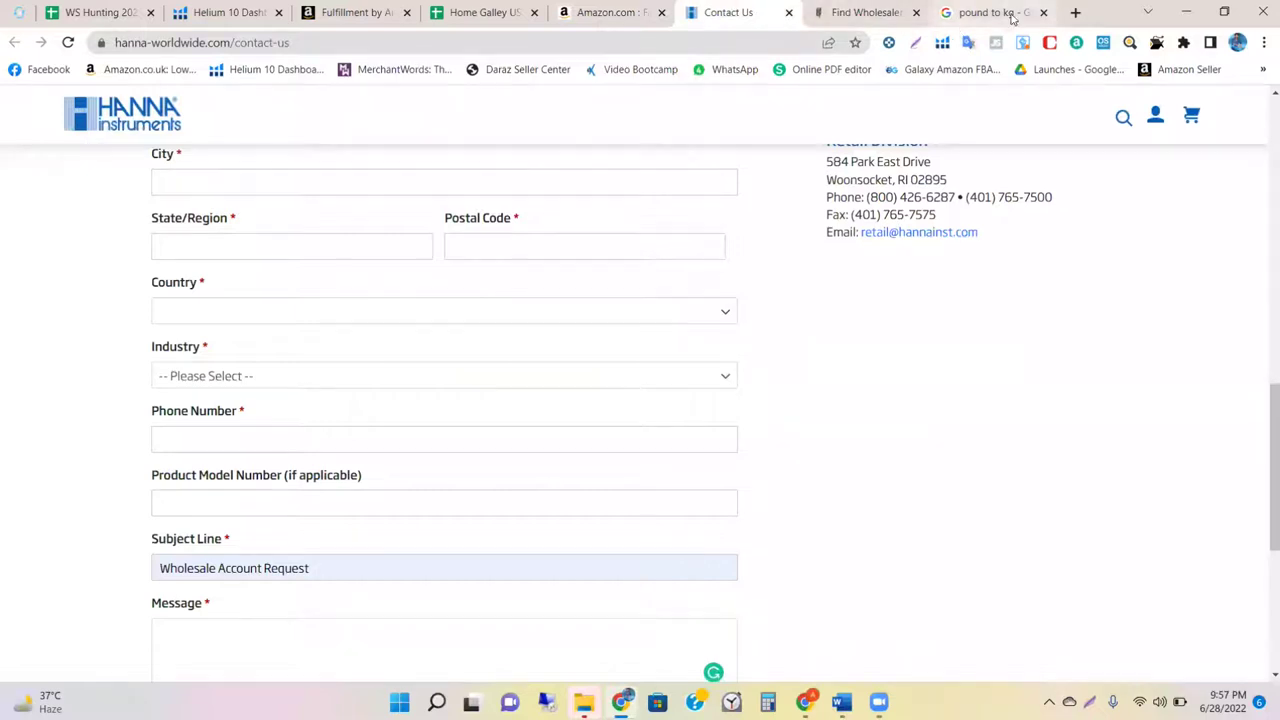
{"action": "left_click", "coordinate": [1005, 8]}
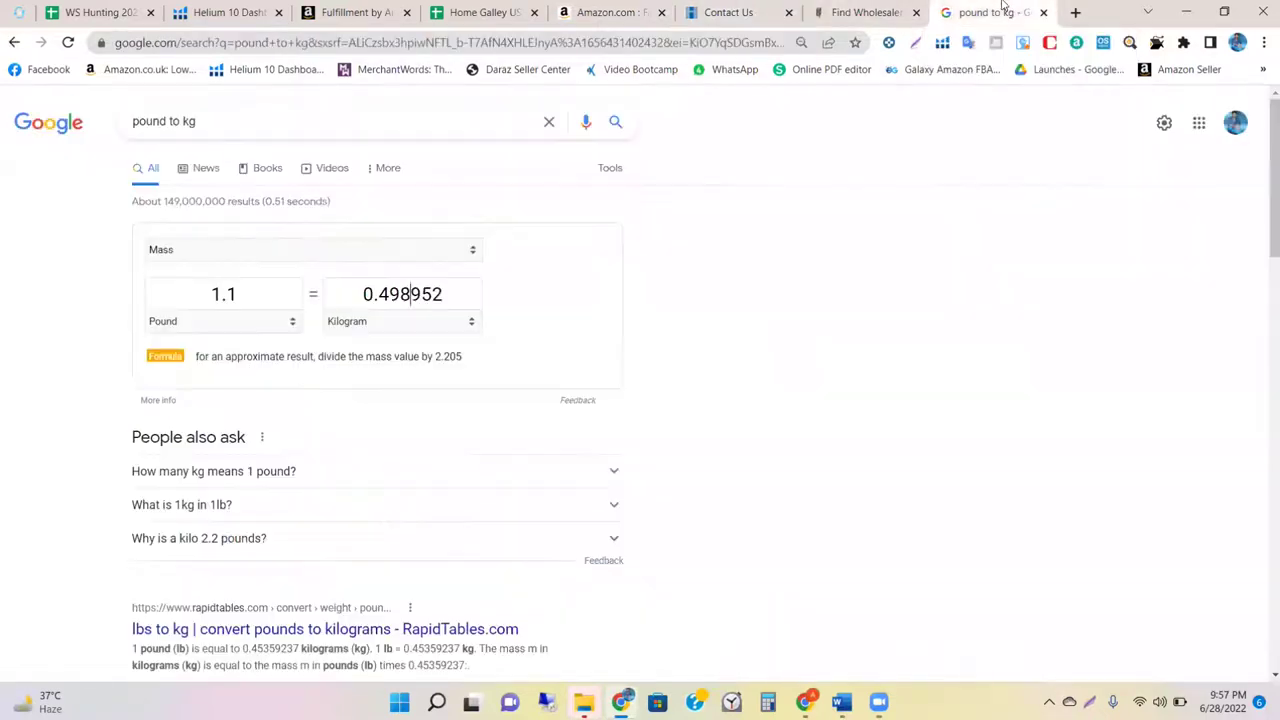
{"action": "left_click", "coordinate": [742, 42]}
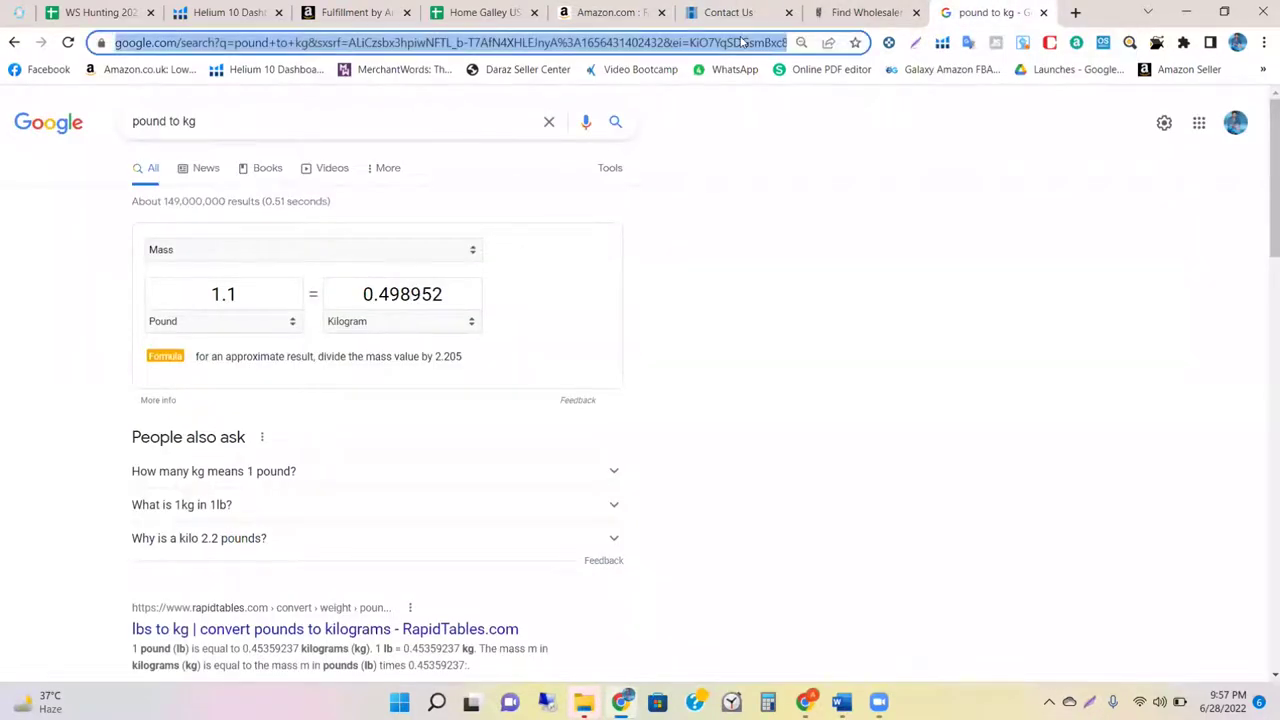
{"action": "type", "text": "fba"}
{"action": "key", "text": "Return"}
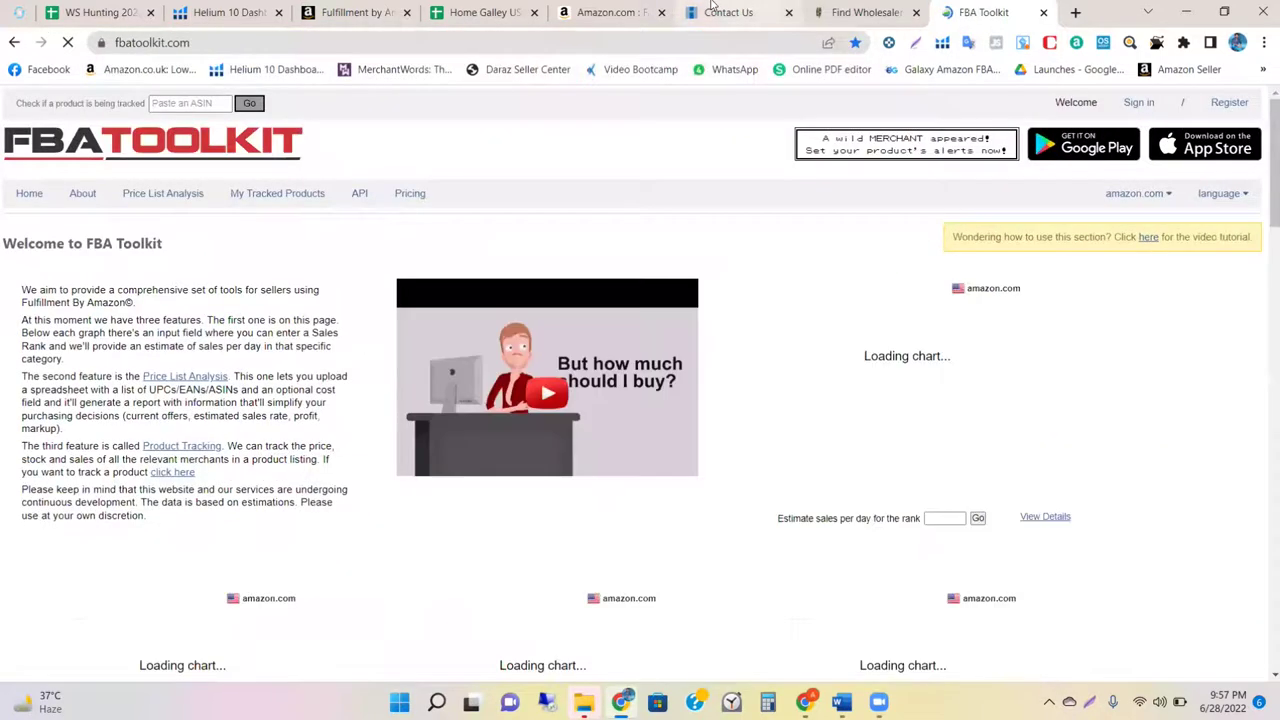
Step: Return to the product's Amazon listing and check the Keepa price history for the 90-day average sales rank in Sports & Outdoors
{"action": "left_click", "coordinate": [641, 7]}
{"action": "scroll", "coordinate": [547, 427], "scroll_direction": "down", "scroll_amount": 4}
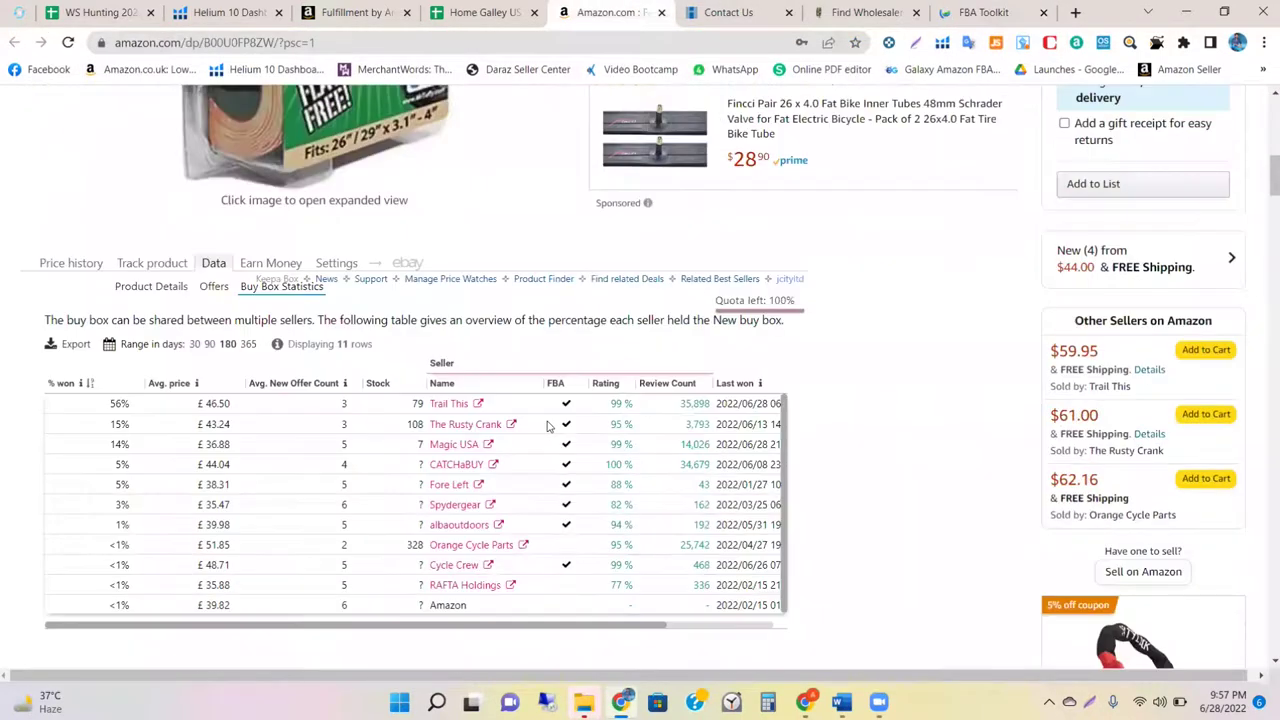
{"action": "left_click", "coordinate": [95, 270]}
{"action": "scroll", "coordinate": [367, 521], "scroll_direction": "down", "scroll_amount": 2}
{"action": "scroll", "coordinate": [367, 521], "scroll_direction": "down", "scroll_amount": 2}
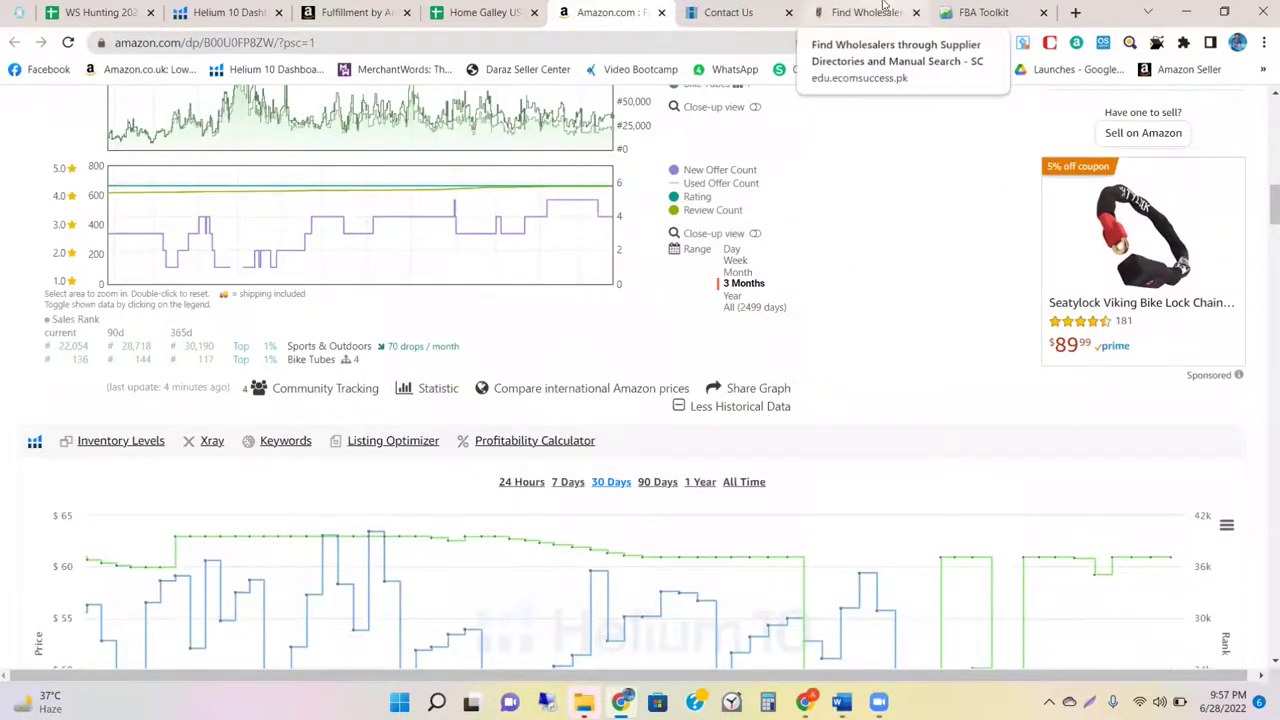
Step: Estimate the sales per day for rank 28718 under Sports & Outdoors on FBA Toolkit, and open the calculator
{"action": "left_click", "coordinate": [978, 12]}
{"action": "scroll", "coordinate": [860, 462], "scroll_direction": "down", "scroll_amount": 2}
{"action": "scroll", "coordinate": [860, 462], "scroll_direction": "down", "scroll_amount": 5}
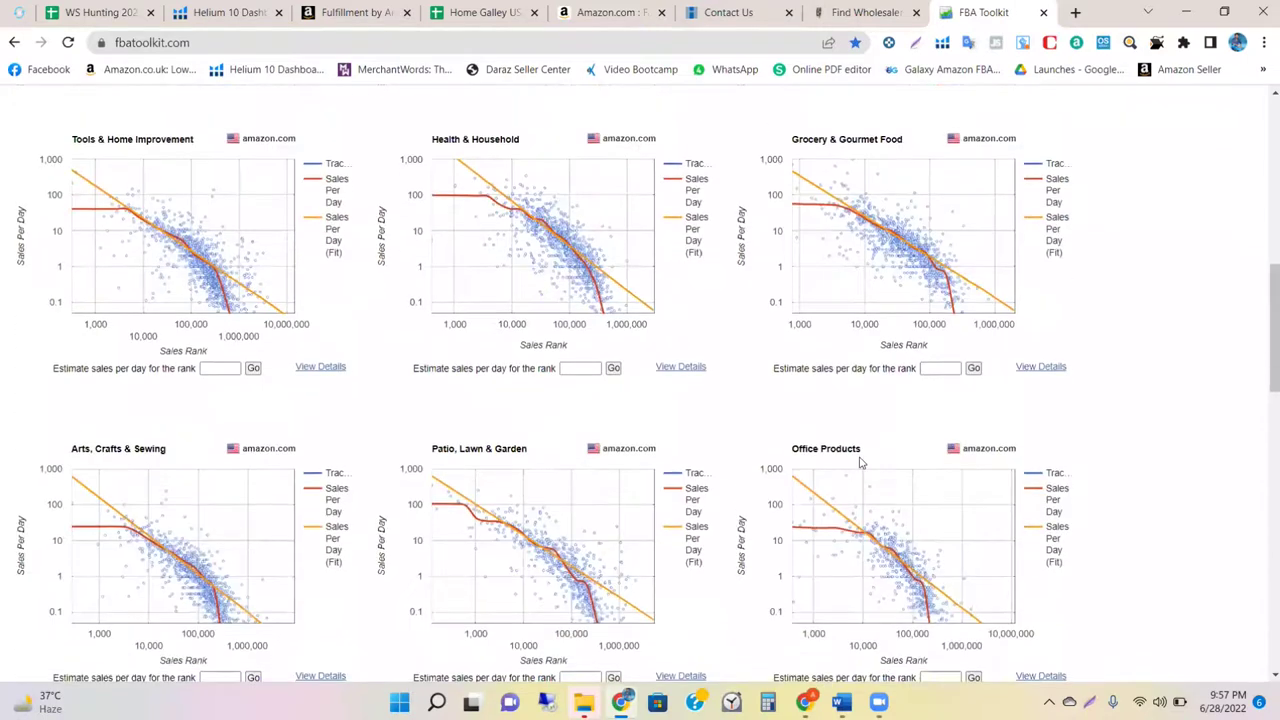
{"action": "scroll", "coordinate": [860, 460], "scroll_direction": "down", "scroll_amount": 4}
{"action": "scroll", "coordinate": [860, 462], "scroll_direction": "down", "scroll_amount": 1}
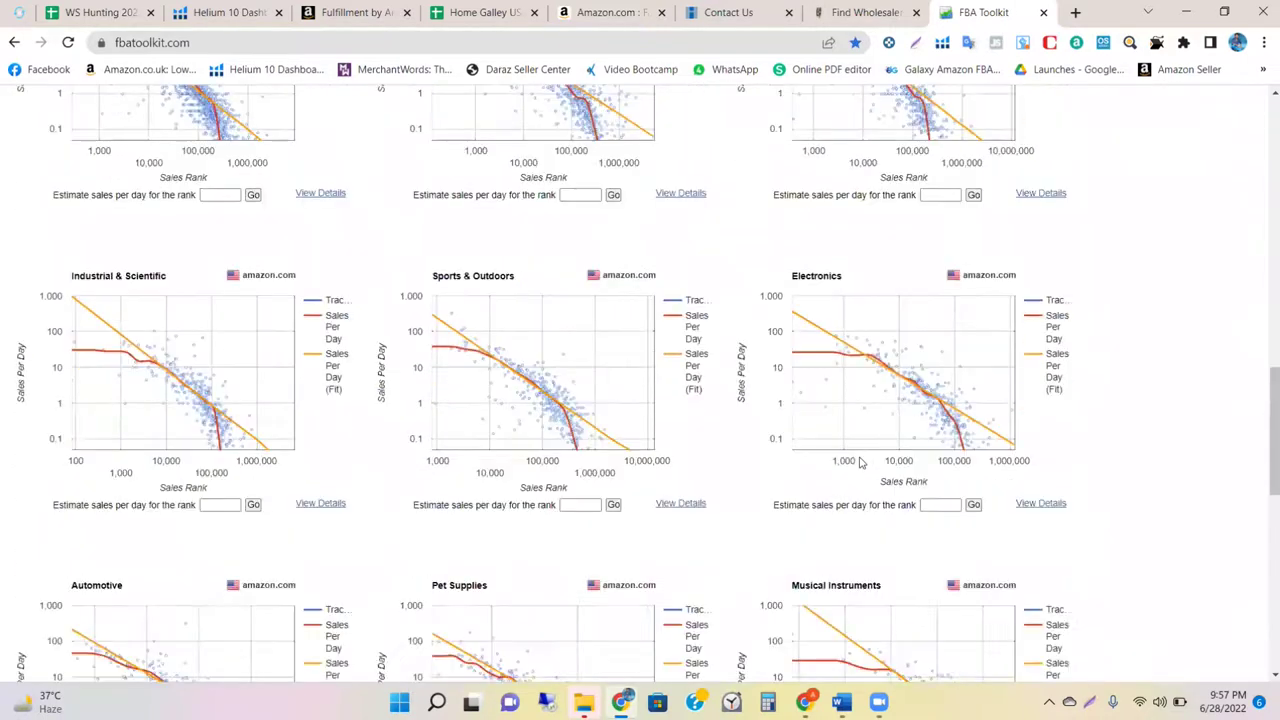
{"action": "left_click", "coordinate": [583, 509]}
{"action": "type", "text": "287118"}
{"action": "left_click", "coordinate": [613, 505]}
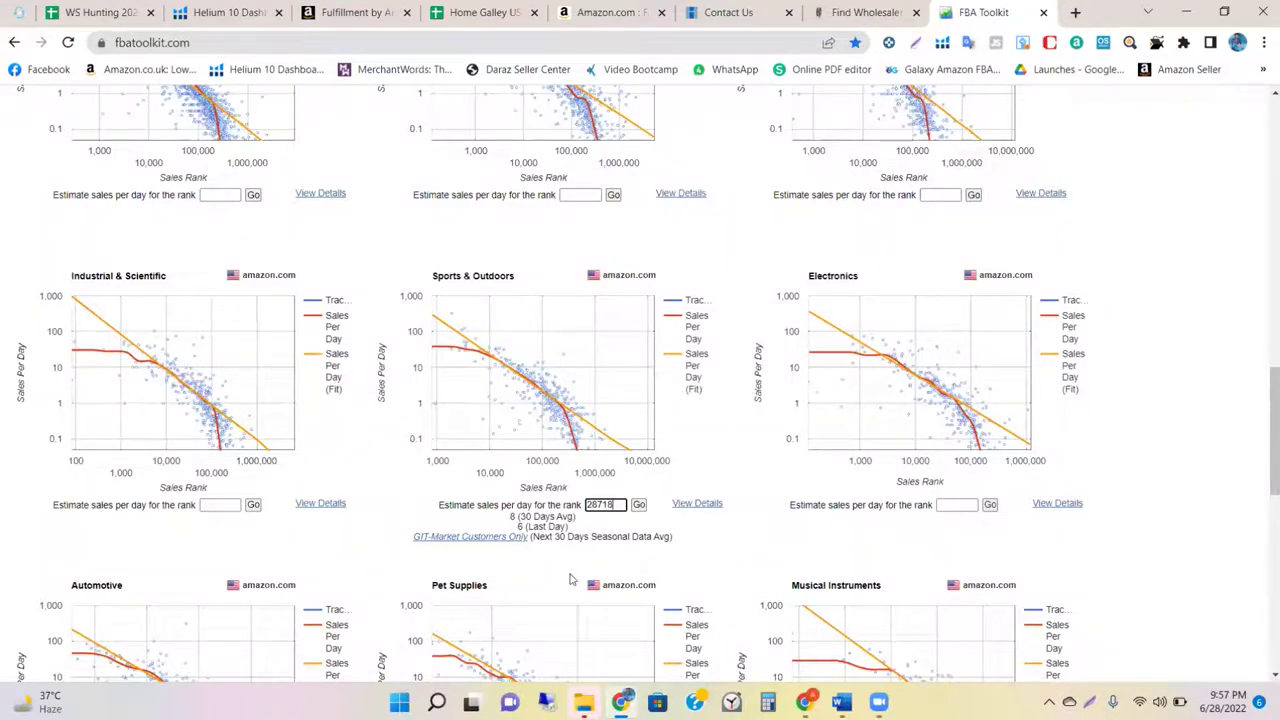
{"action": "left_click", "coordinate": [767, 702]}
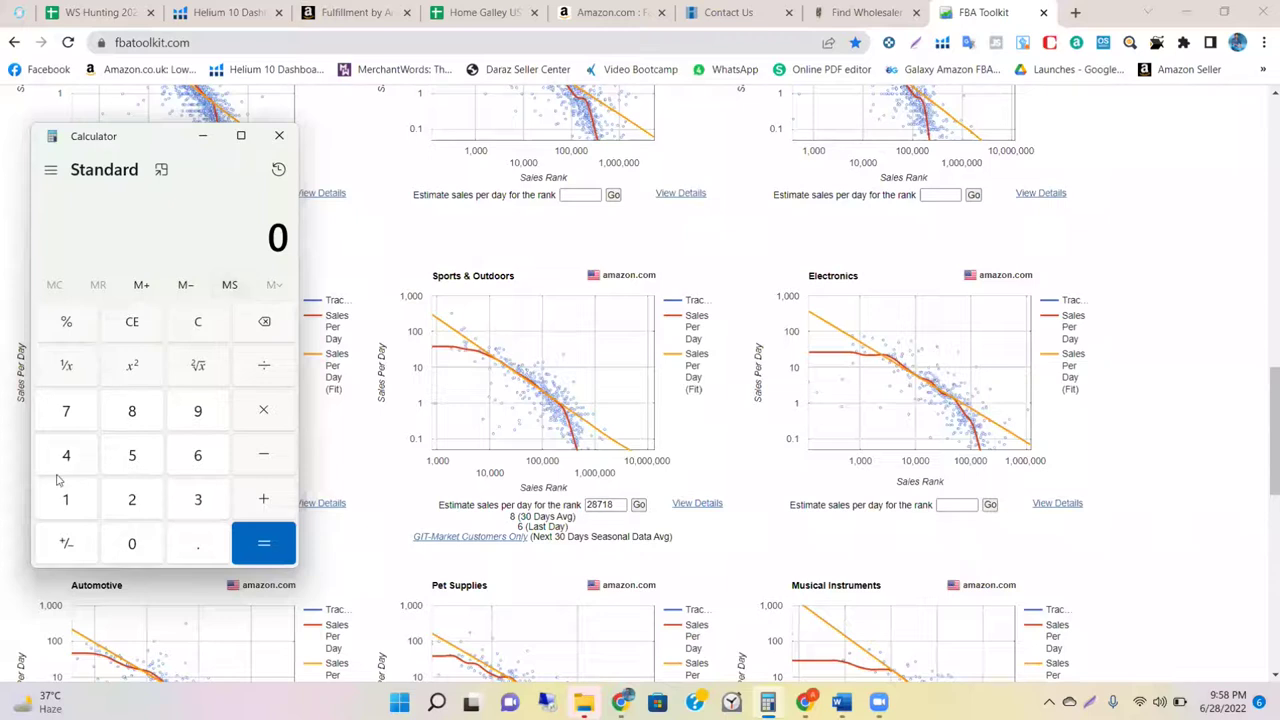
{"action": "left_click", "coordinate": [143, 497]}
{"action": "left_click", "coordinate": [67, 456]}
{"action": "left_click", "coordinate": [266, 369]}
{"action": "left_click", "coordinate": [66, 463]}
{"action": "left_click", "coordinate": [268, 558]}
{"action": "left_click", "coordinate": [207, 336]}
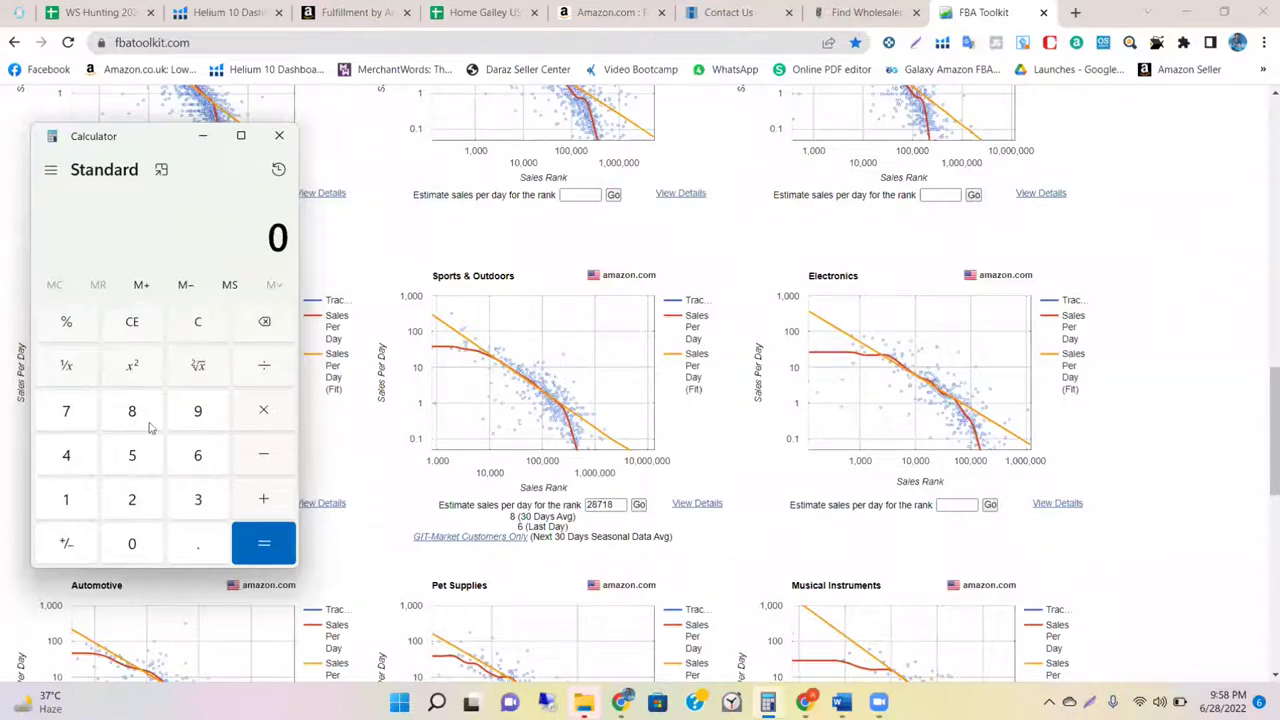
Step: Calculate one seller's monthly profit by dividing 240 by 4 and multiplying the result by 4.55
{"action": "type", "text": "24"}
{"action": "left_click", "coordinate": [124, 528]}
{"action": "left_click", "coordinate": [268, 366]}
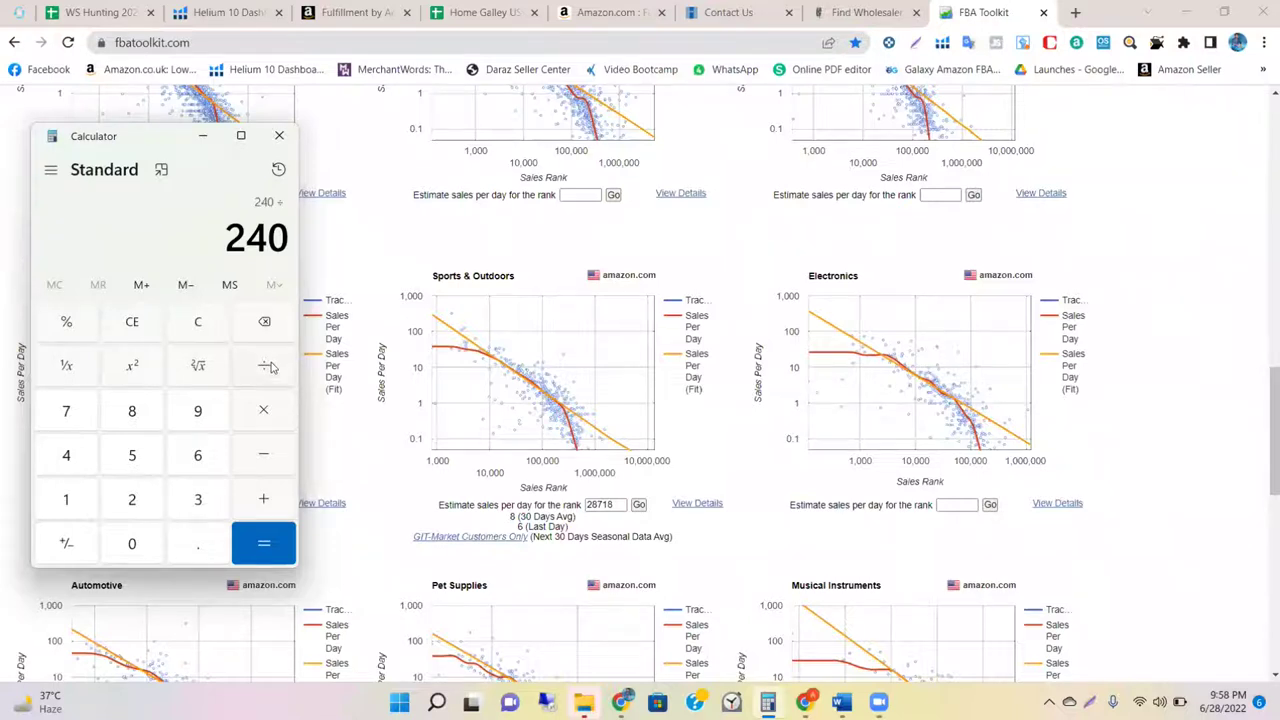
{"action": "type", "text": "4"}
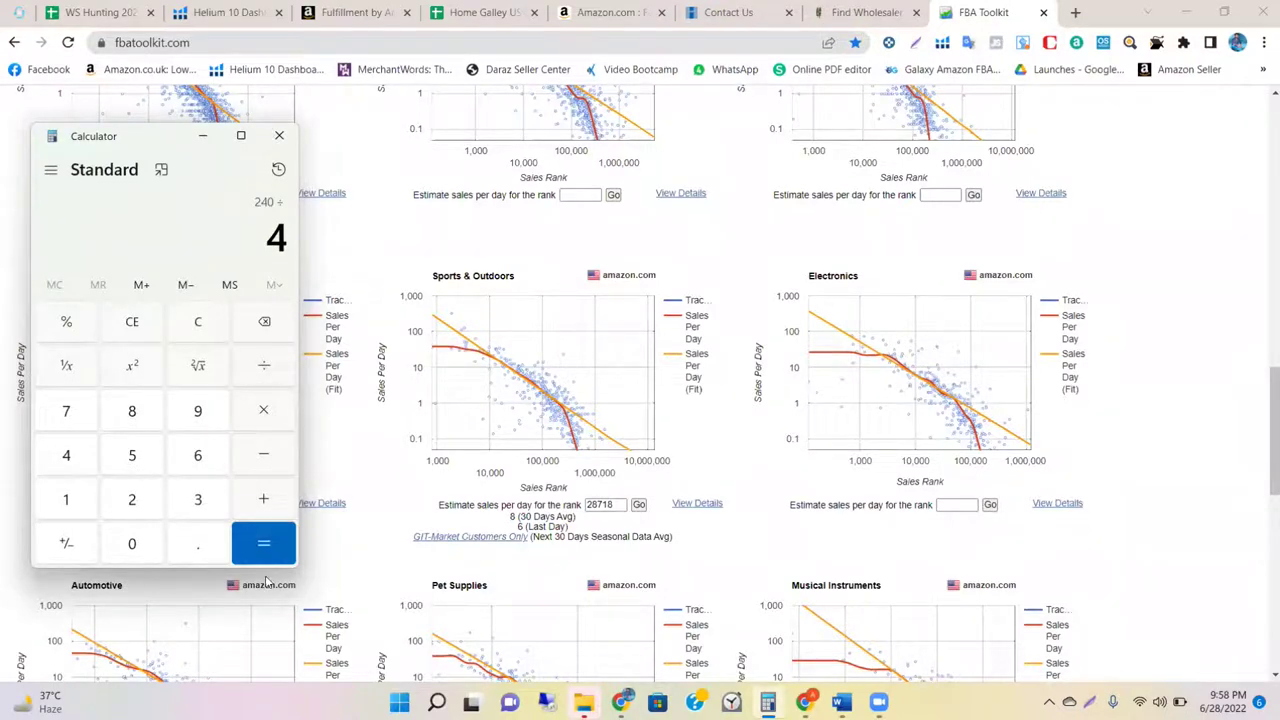
{"action": "left_click", "coordinate": [263, 543]}
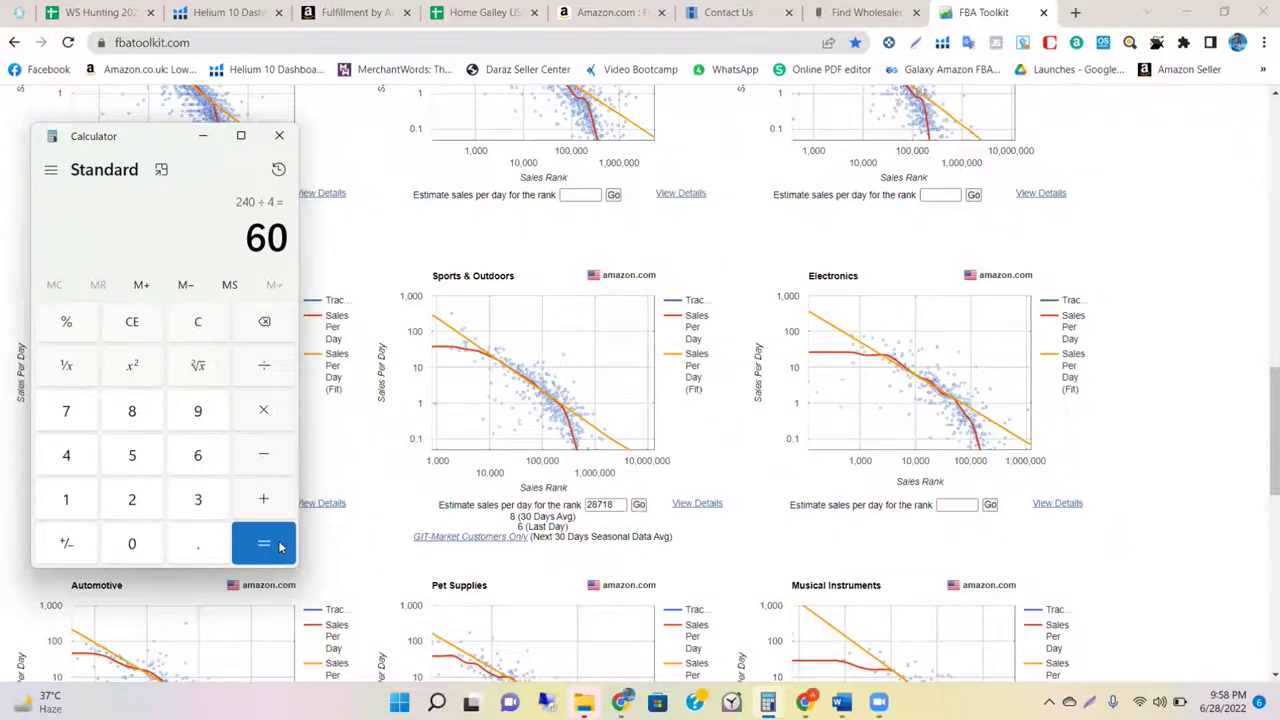
{"action": "left_click", "coordinate": [260, 412]}
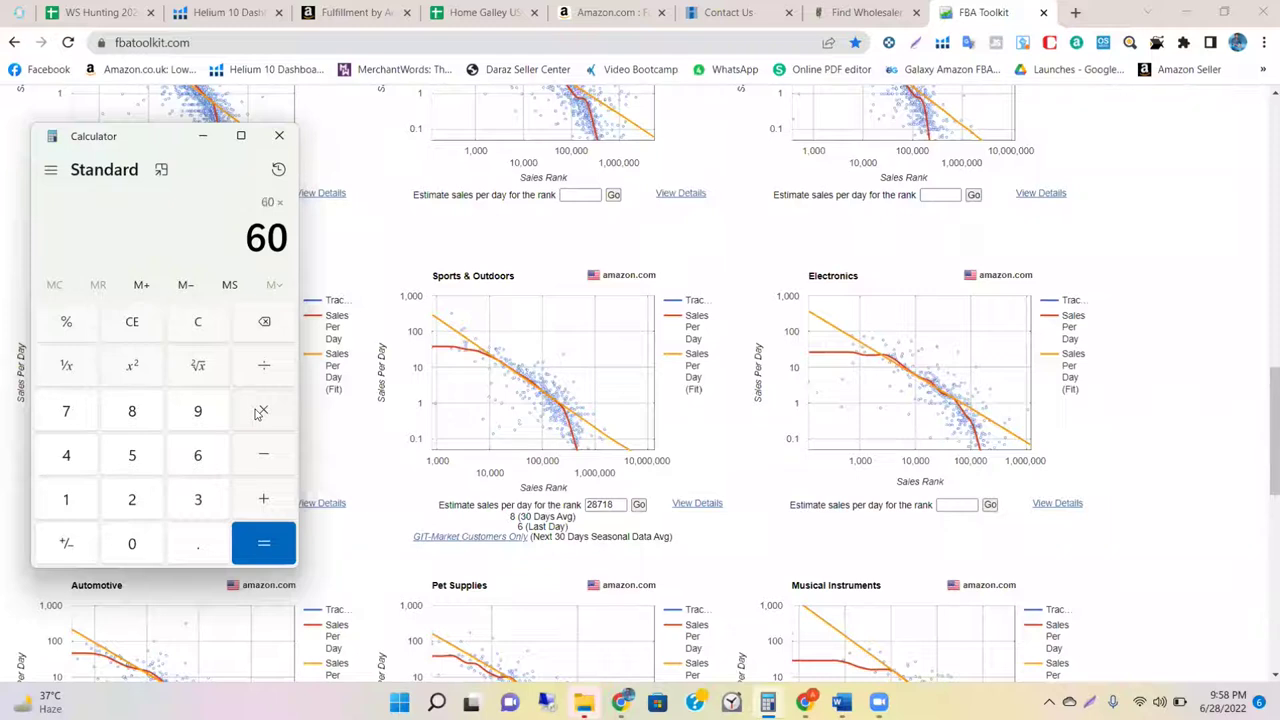
{"action": "type", "text": "4.55"}
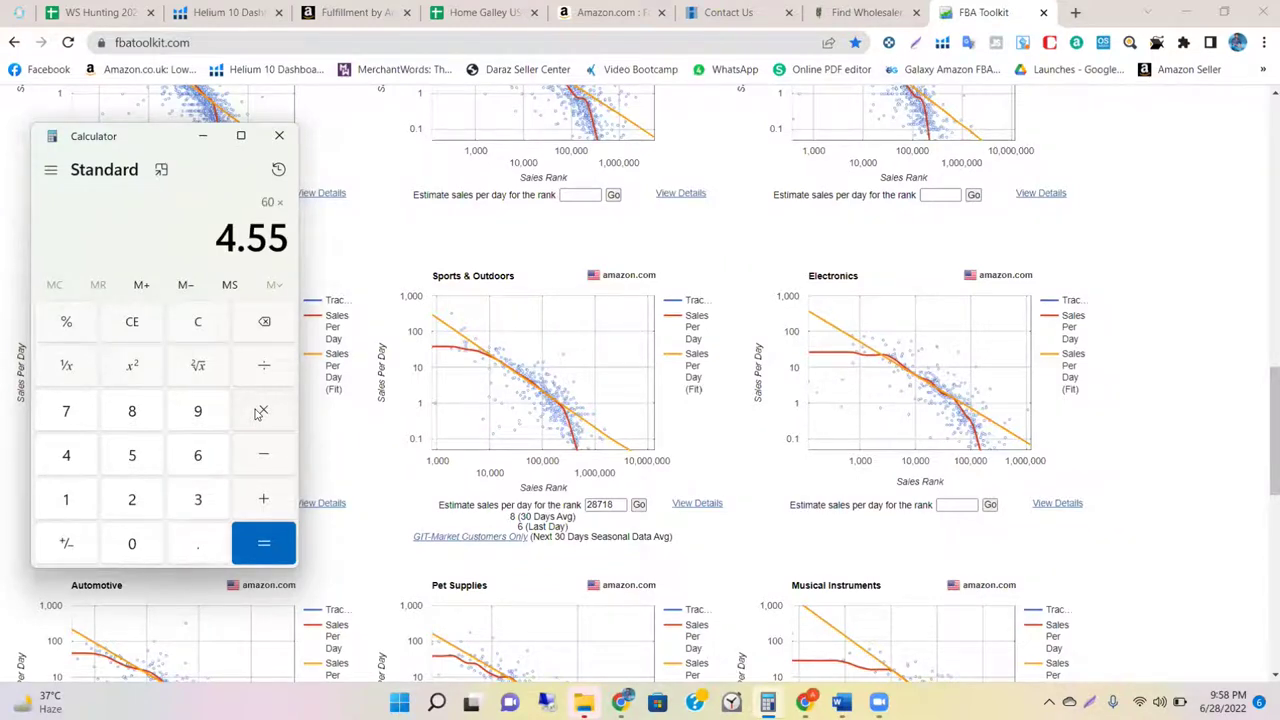
{"action": "left_click", "coordinate": [268, 542]}
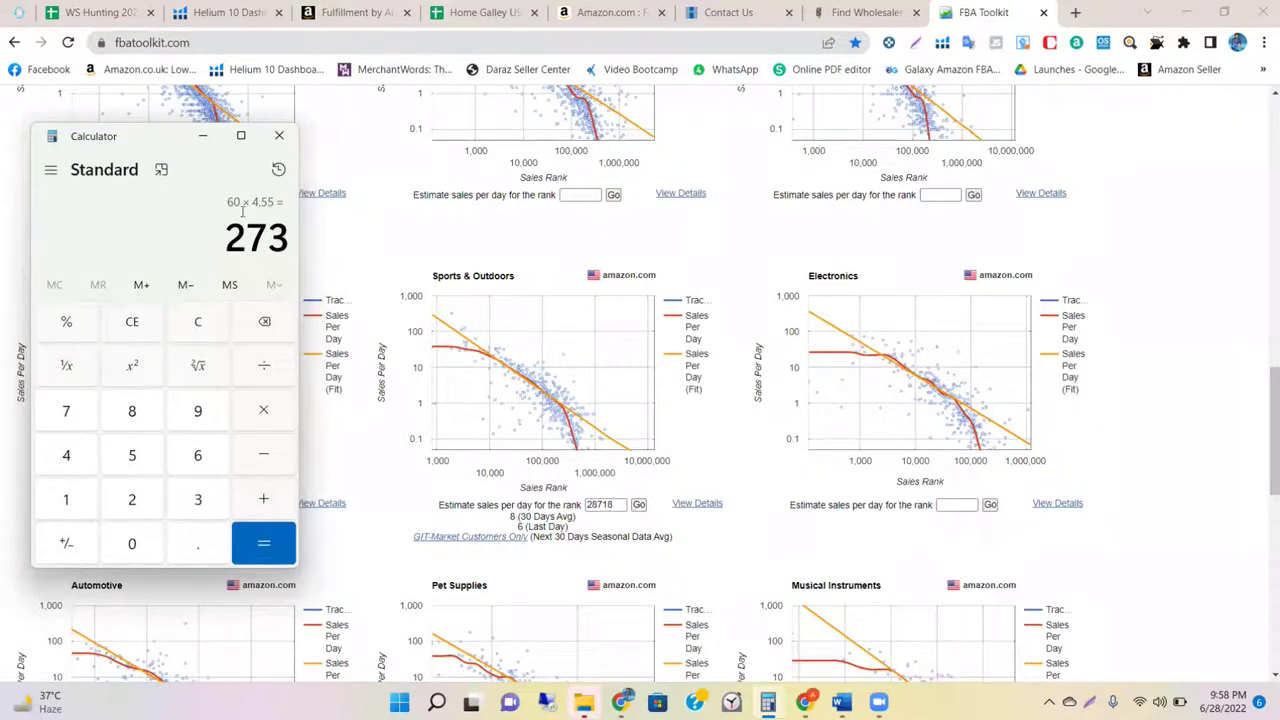
Step: Return to the FBA revenue calculator and review the product's fees, costs, net profit and net margin
{"action": "left_click", "coordinate": [375, 5]}
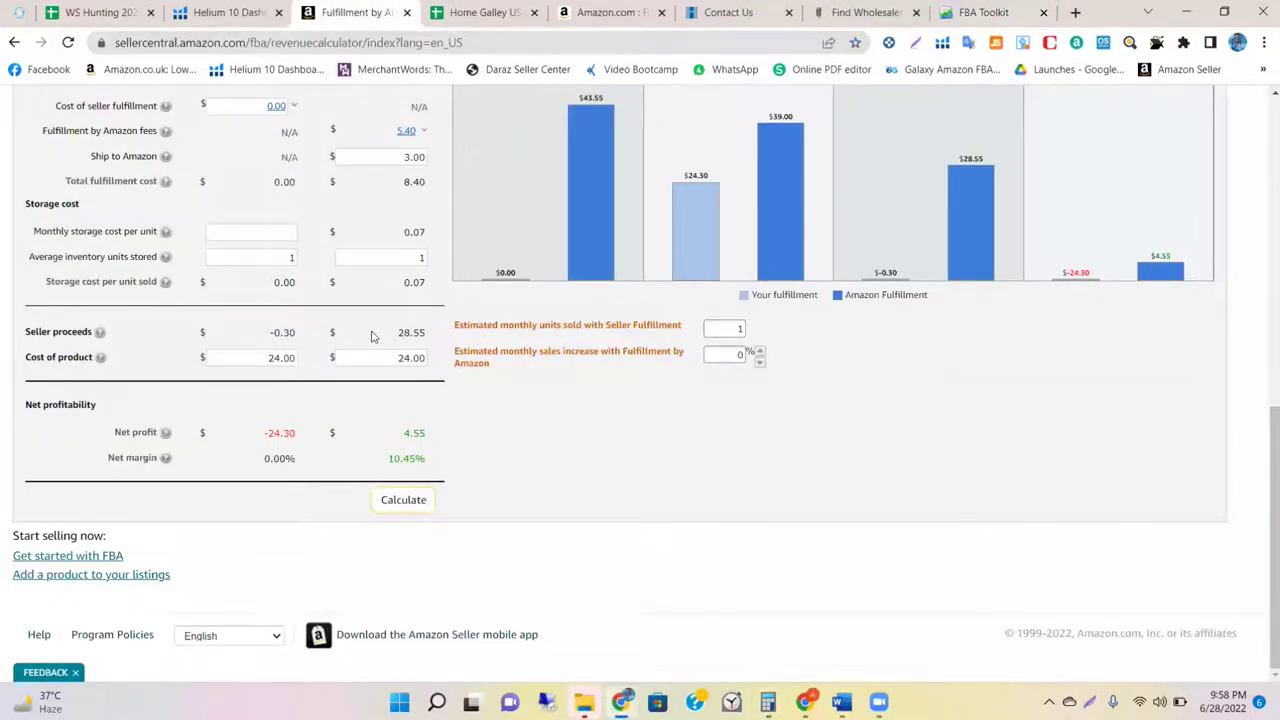
{"action": "scroll", "coordinate": [371, 337], "scroll_direction": "up", "scroll_amount": 2}
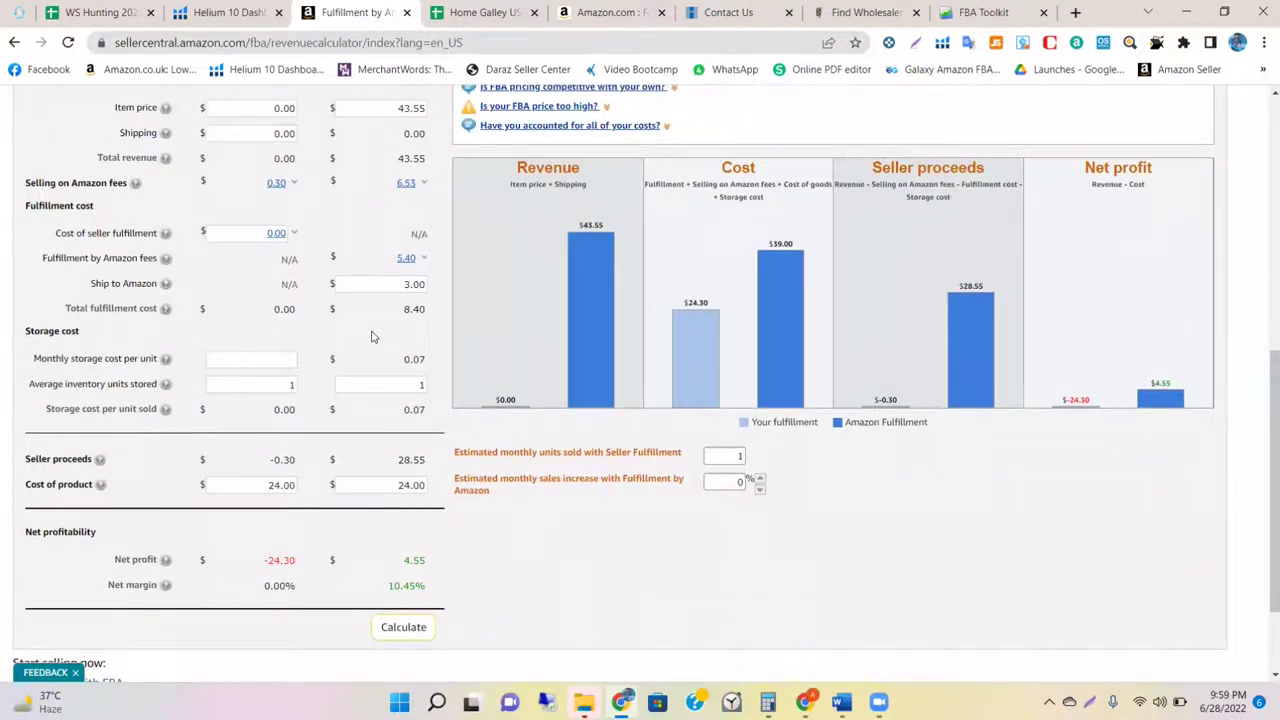
{"action": "scroll", "coordinate": [371, 337], "scroll_direction": "up", "scroll_amount": 1}
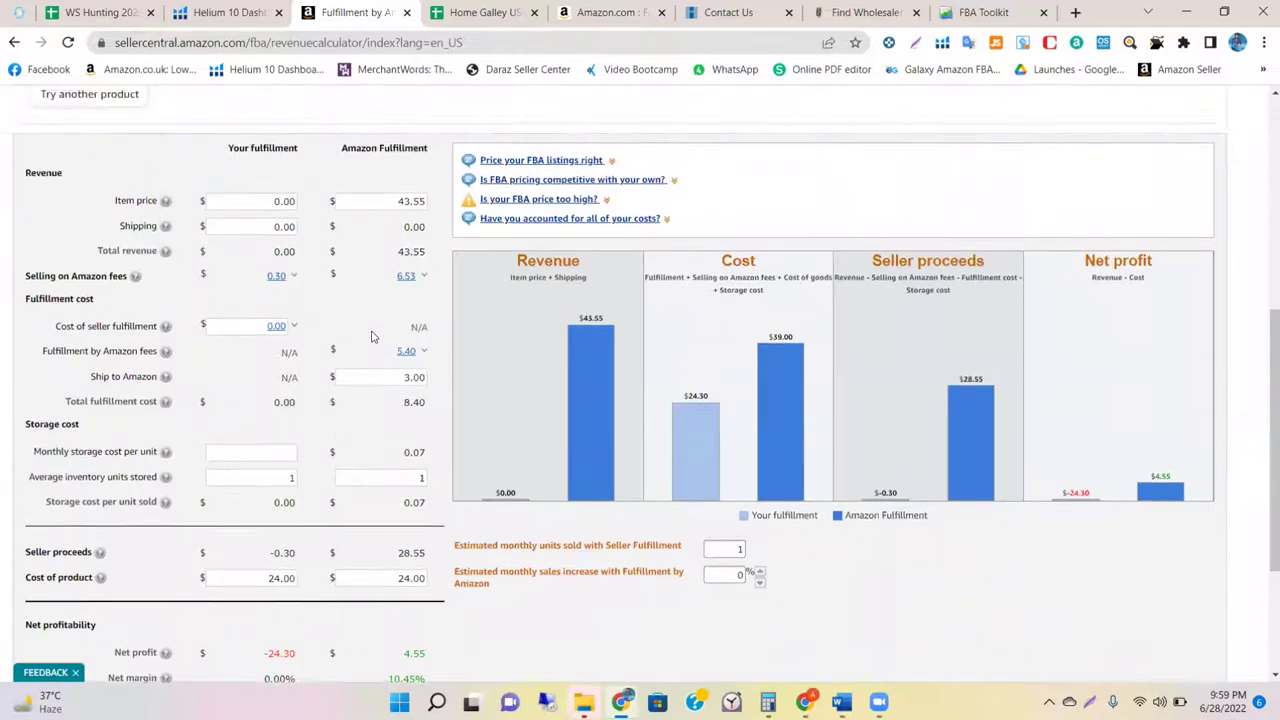
{"action": "scroll", "coordinate": [371, 337], "scroll_direction": "down", "scroll_amount": 1}
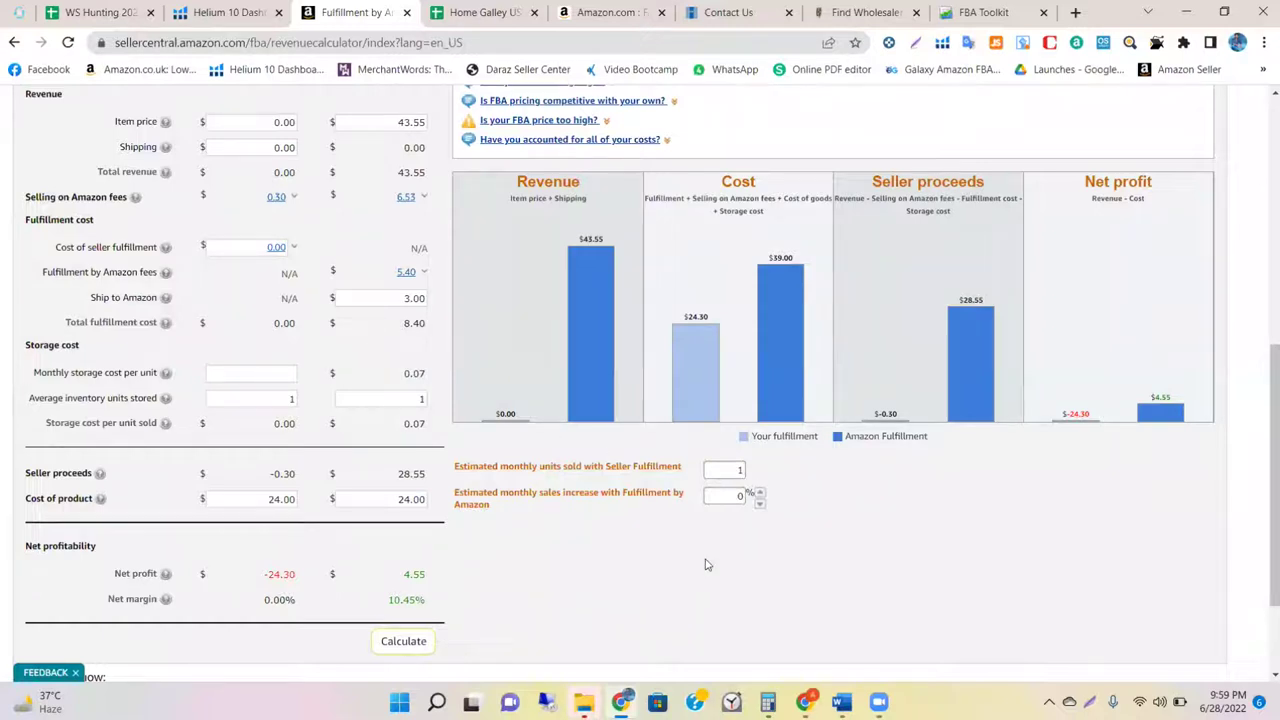
Step: Switch to the WholeSale Course Overview EC document in Word and review the 6th session's topics
{"action": "mouse_move", "coordinate": [804, 701]}
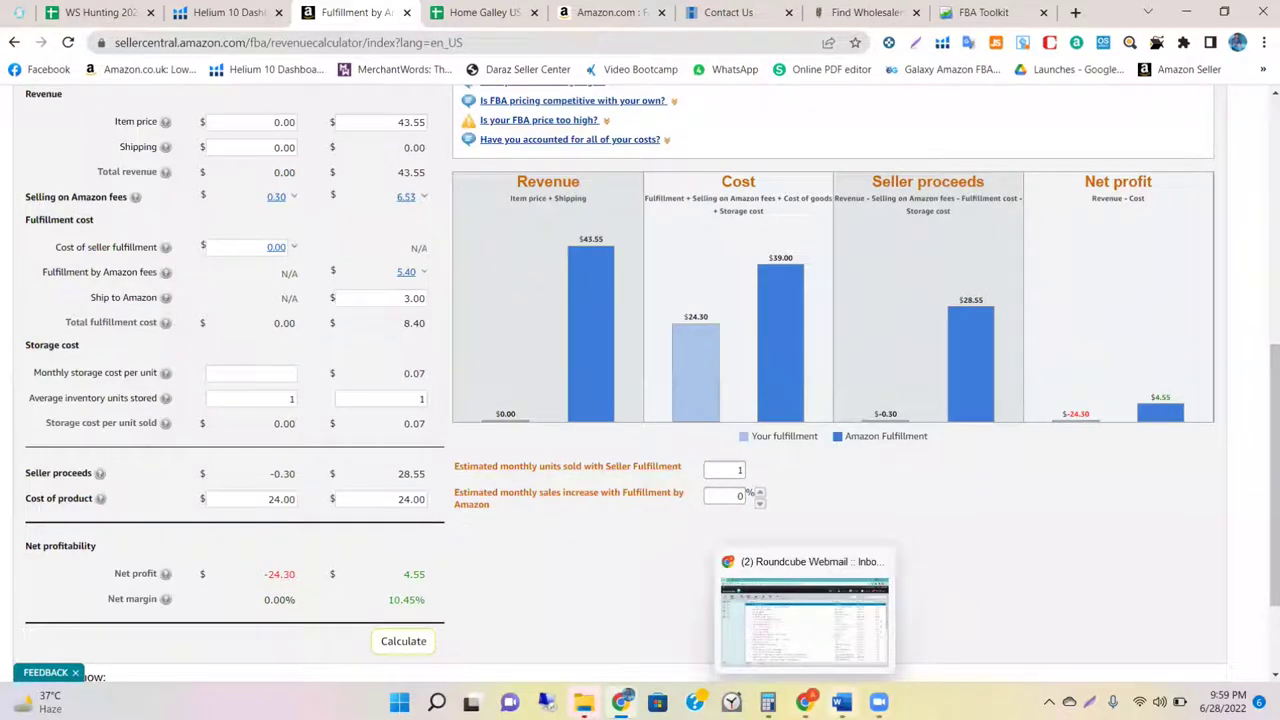
{"action": "left_click", "coordinate": [766, 555]}
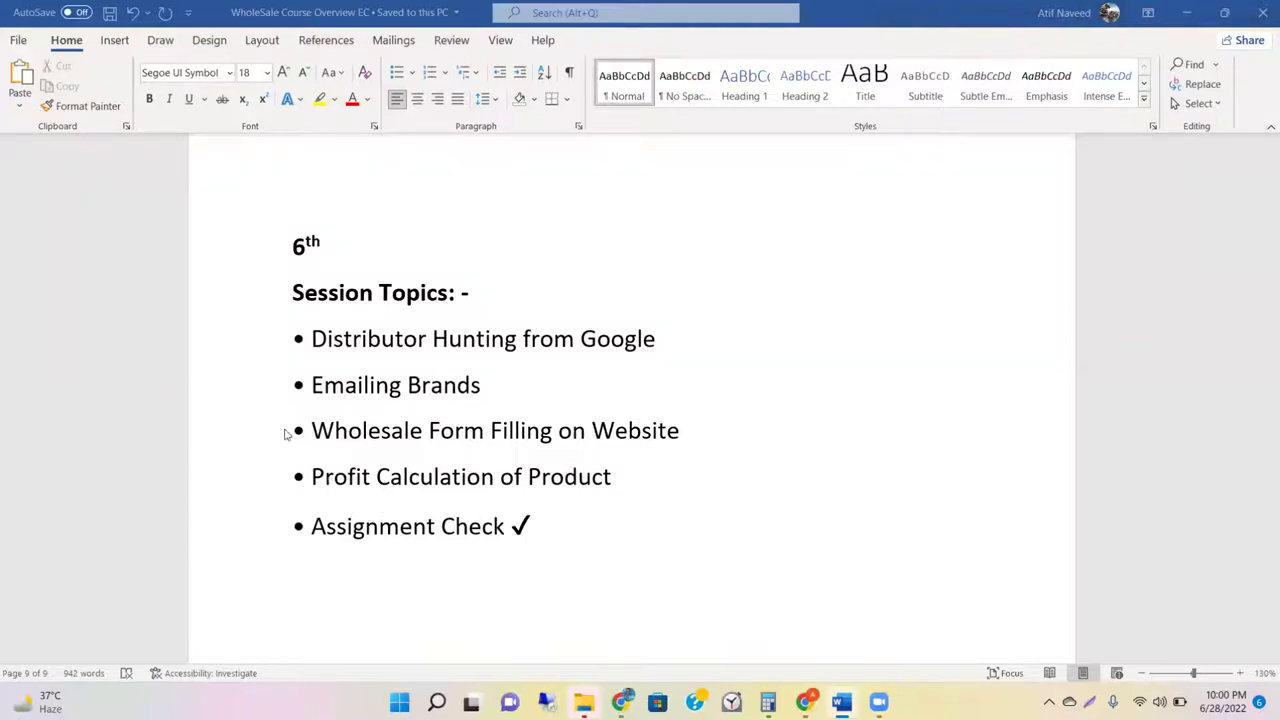
{"action": "left_click", "coordinate": [334, 430]}
{"action": "left_click", "coordinate": [379, 497]}
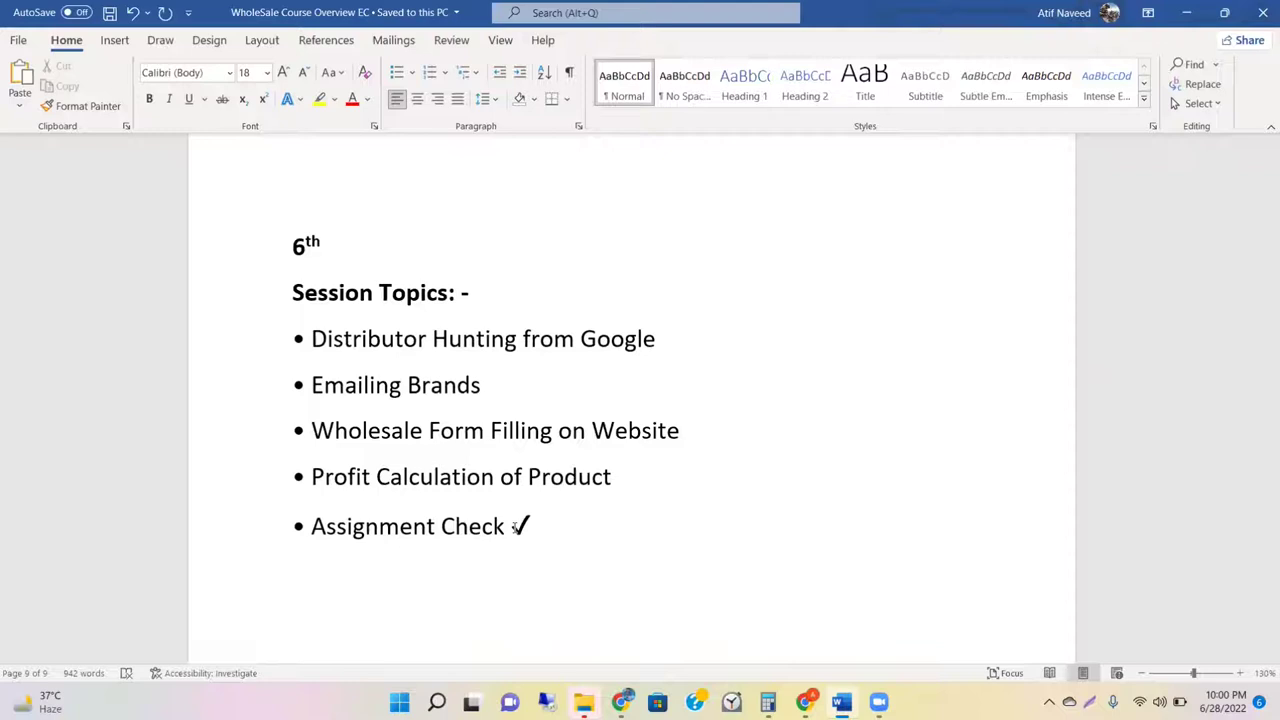
{"action": "left_click", "coordinate": [562, 532]}
Step: Switch to the WS Hunting 2022 spreadsheet in the browser and review the product entries on the third sheet
{"action": "left_click", "coordinate": [621, 701]}
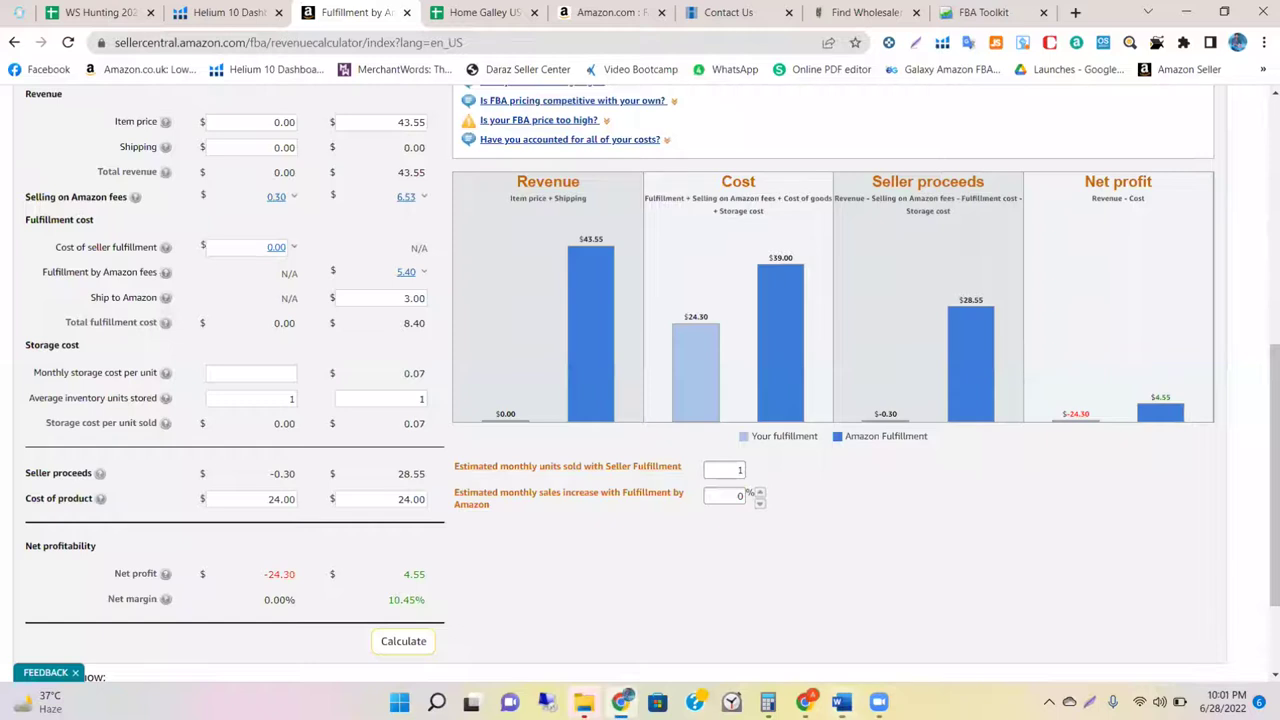
{"action": "left_click", "coordinate": [100, 12]}
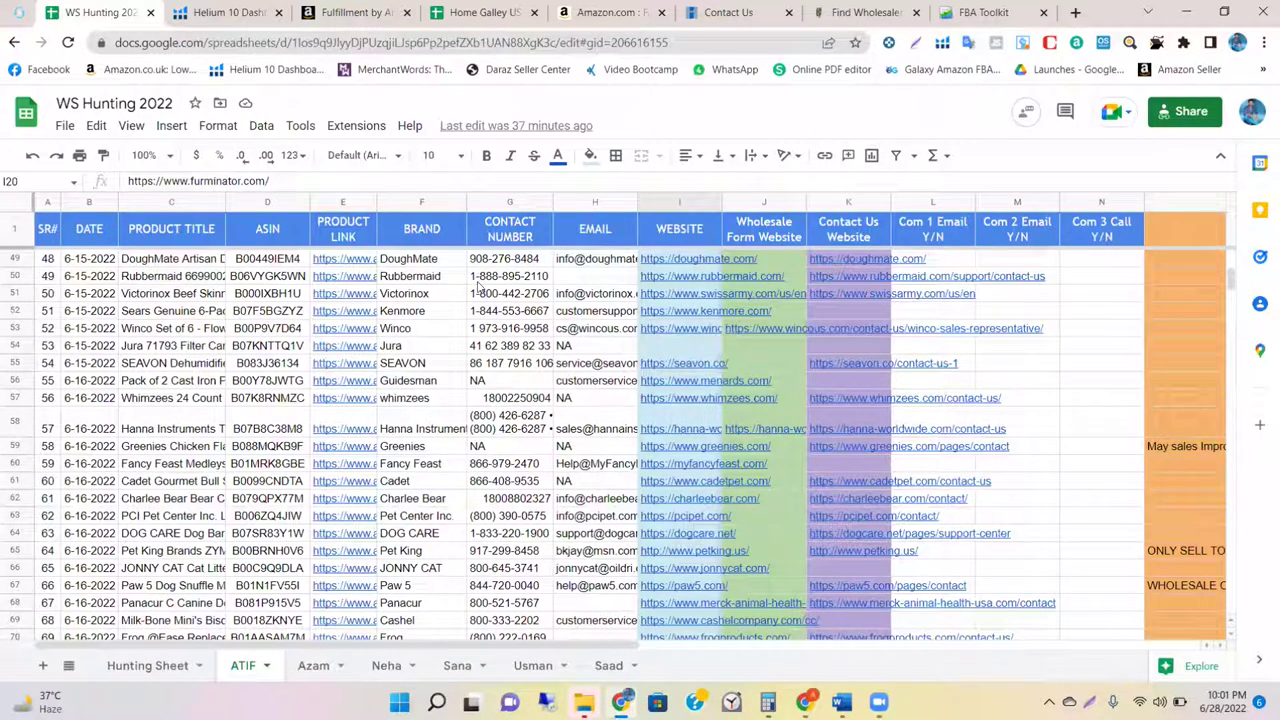
{"action": "left_click", "coordinate": [320, 666]}
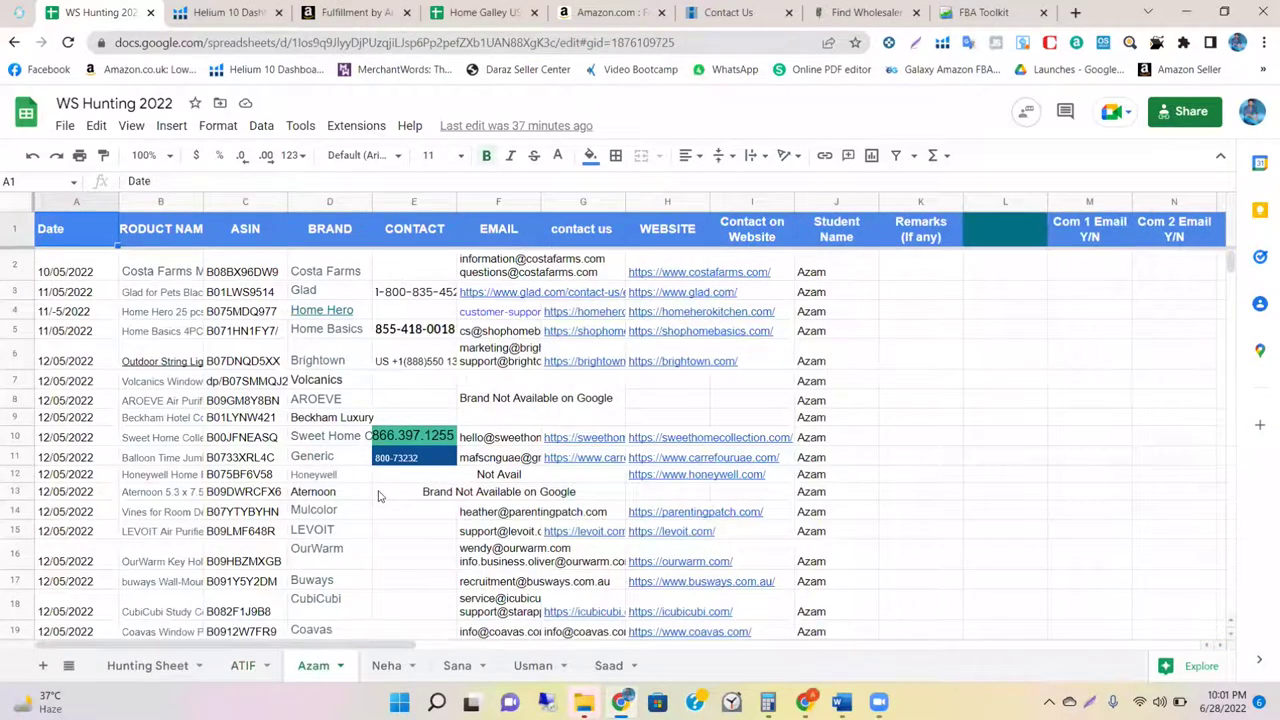
{"action": "scroll", "coordinate": [378, 496], "scroll_direction": "right", "scroll_amount": 10}
{"action": "scroll", "coordinate": [378, 496], "scroll_direction": "down", "scroll_amount": 5}
{"action": "scroll", "coordinate": [378, 496], "scroll_direction": "left", "scroll_amount": 9}
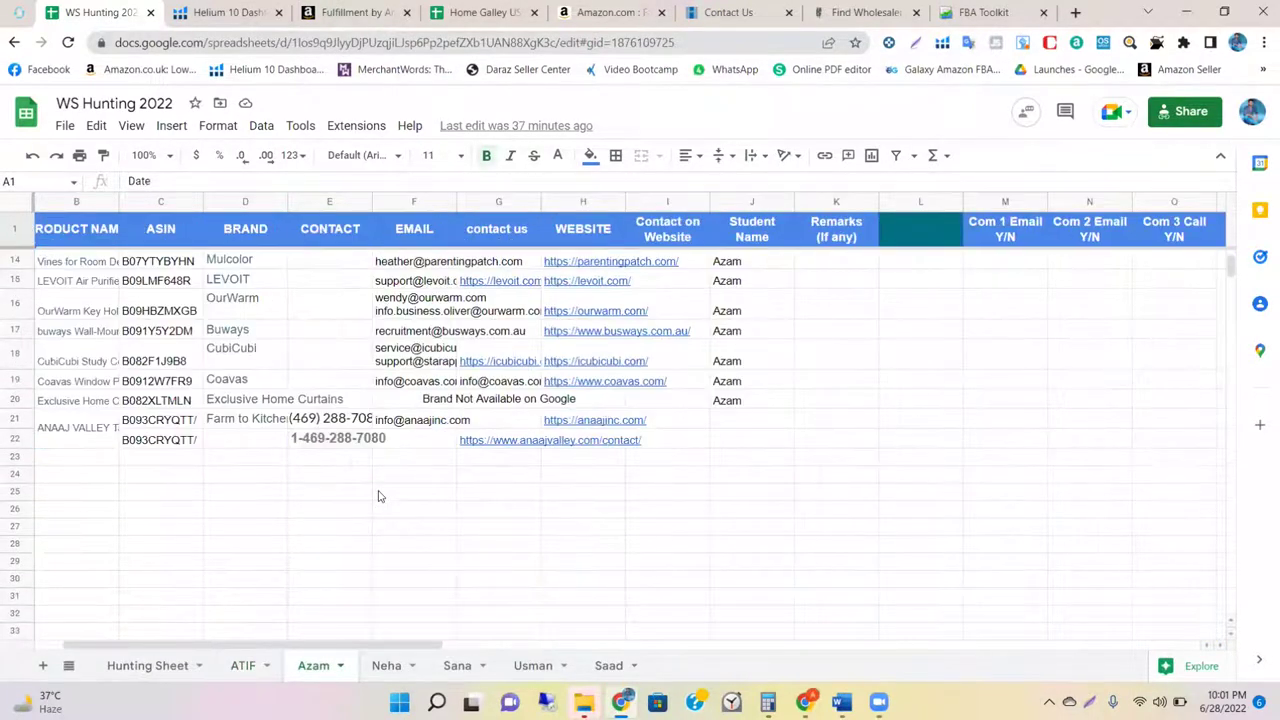
{"action": "scroll", "coordinate": [378, 496], "scroll_direction": "left", "scroll_amount": 1}
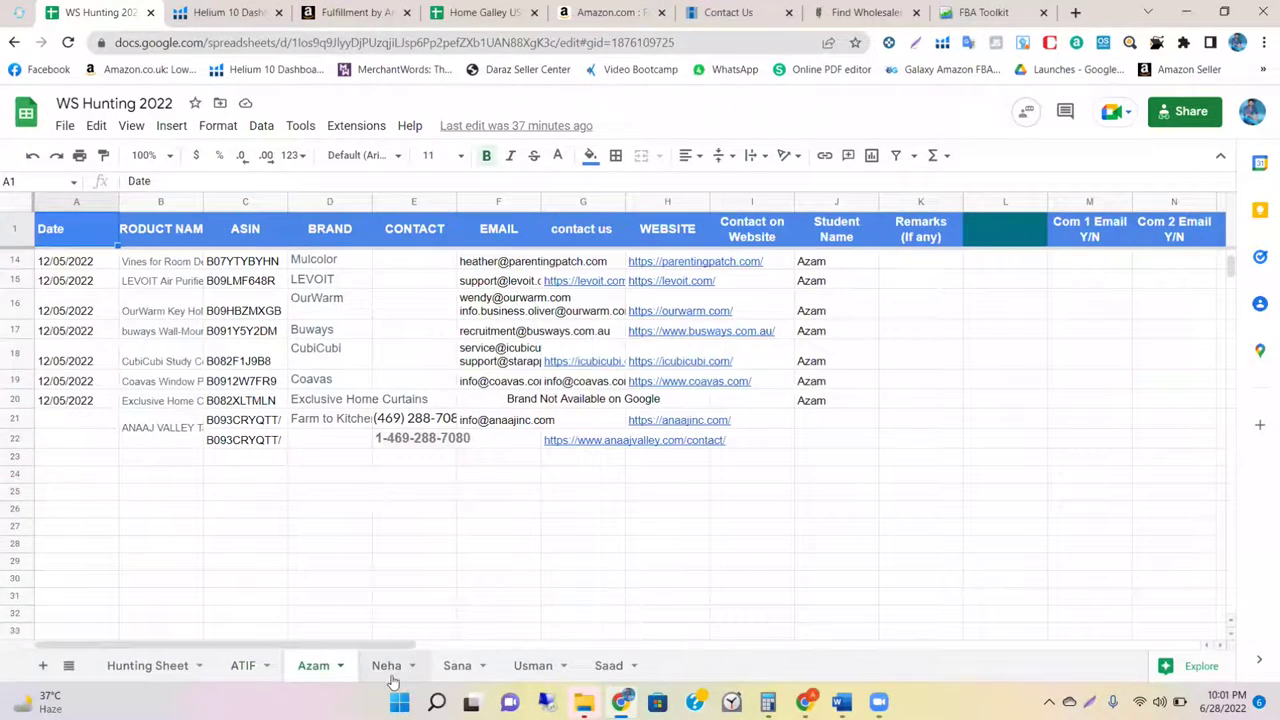
Step: Check the fourth and fifth sheets for student entries and the Senior's Remarks
{"action": "left_click", "coordinate": [388, 666]}
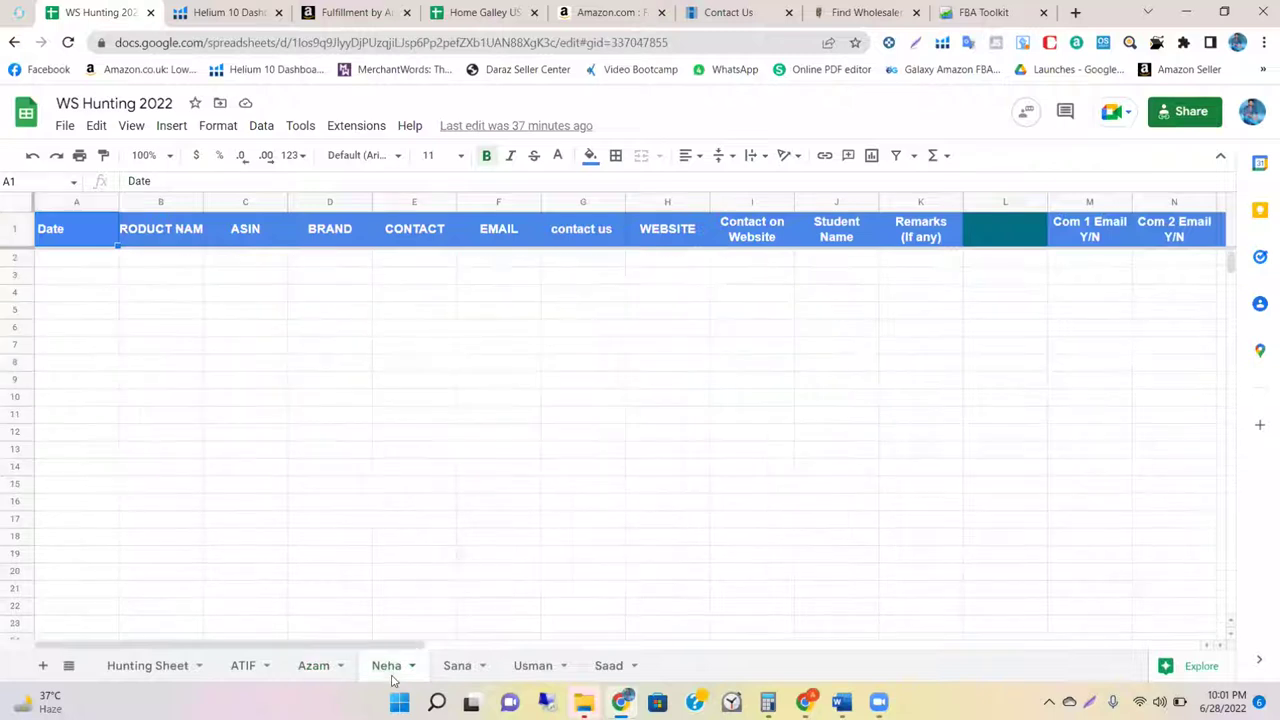
{"action": "left_click", "coordinate": [458, 666]}
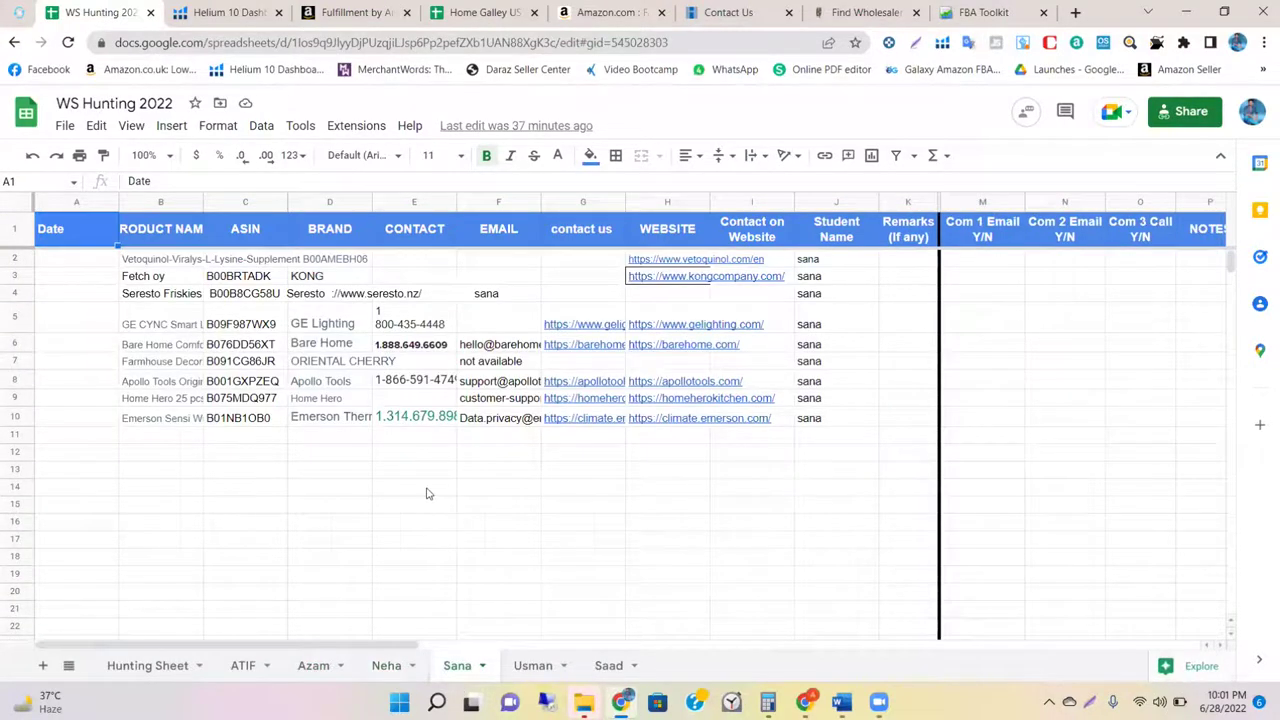
{"action": "scroll", "coordinate": [428, 493], "scroll_direction": "right", "scroll_amount": 5}
{"action": "scroll", "coordinate": [428, 493], "scroll_direction": "left", "scroll_amount": 5}
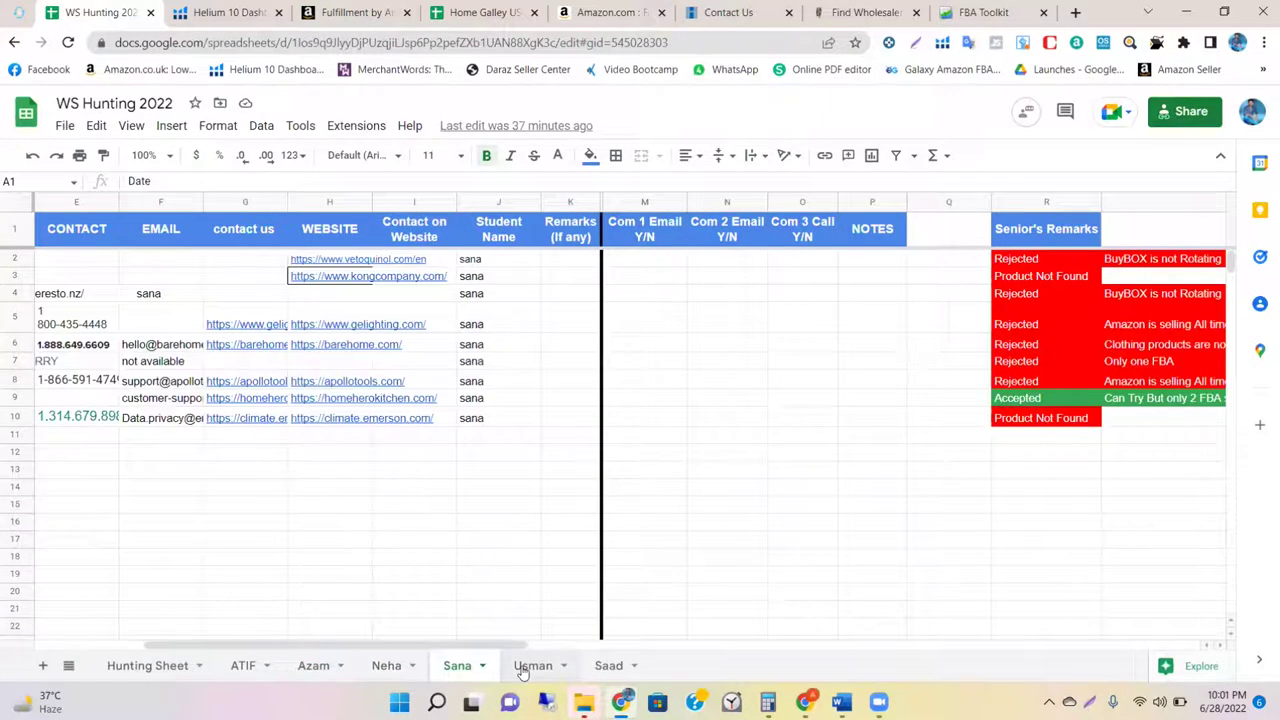
Step: Review the brand, contact and website entries on the sixth sheet, the one before the last student's sheet
{"action": "left_click", "coordinate": [522, 667]}
{"action": "scroll", "coordinate": [497, 537], "scroll_direction": "right", "scroll_amount": 5}
{"action": "scroll", "coordinate": [497, 537], "scroll_direction": "left", "scroll_amount": 5}
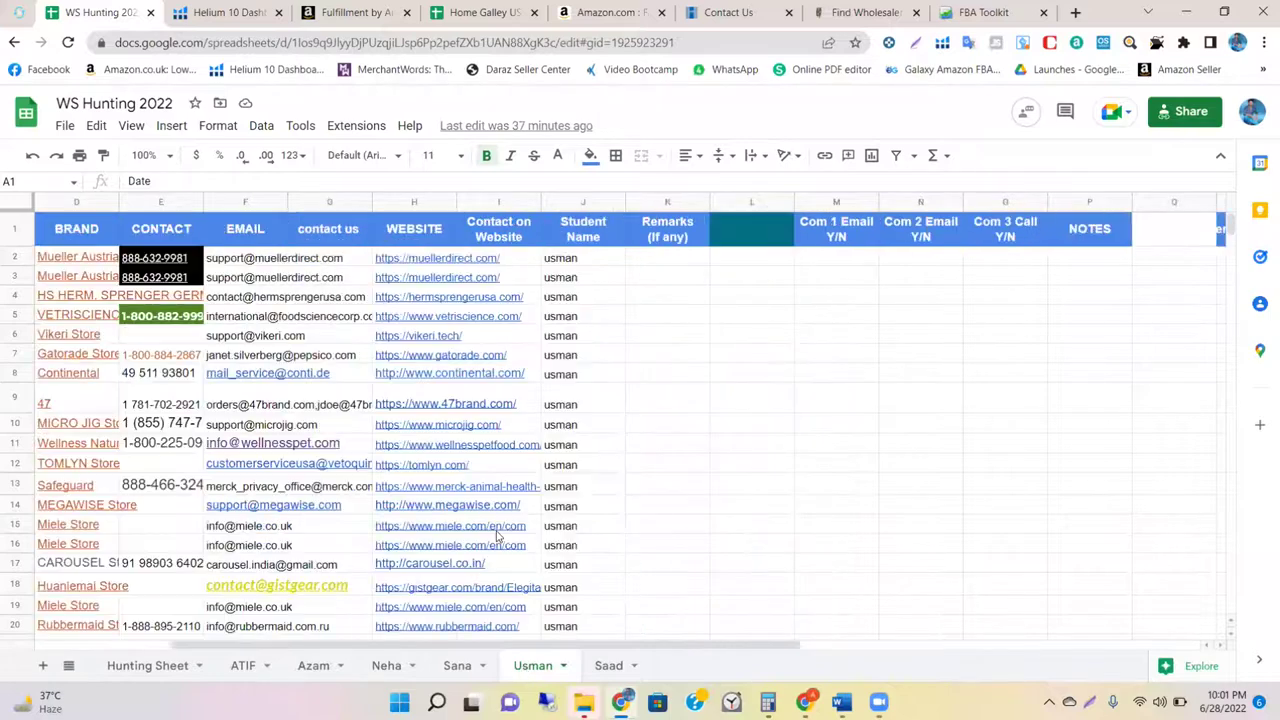
{"action": "scroll", "coordinate": [496, 537], "scroll_direction": "down", "scroll_amount": 7}
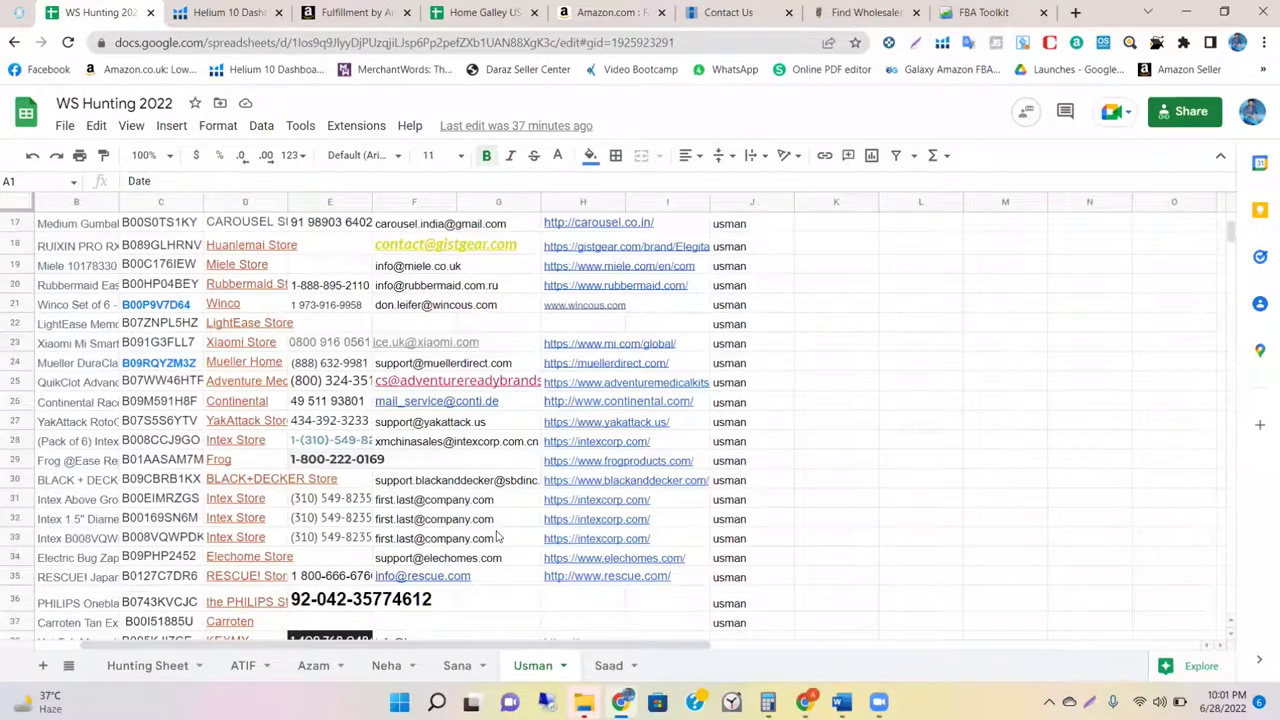
{"action": "scroll", "coordinate": [496, 537], "scroll_direction": "down", "scroll_amount": 3}
{"action": "scroll", "coordinate": [496, 537], "scroll_direction": "up", "scroll_amount": 8}
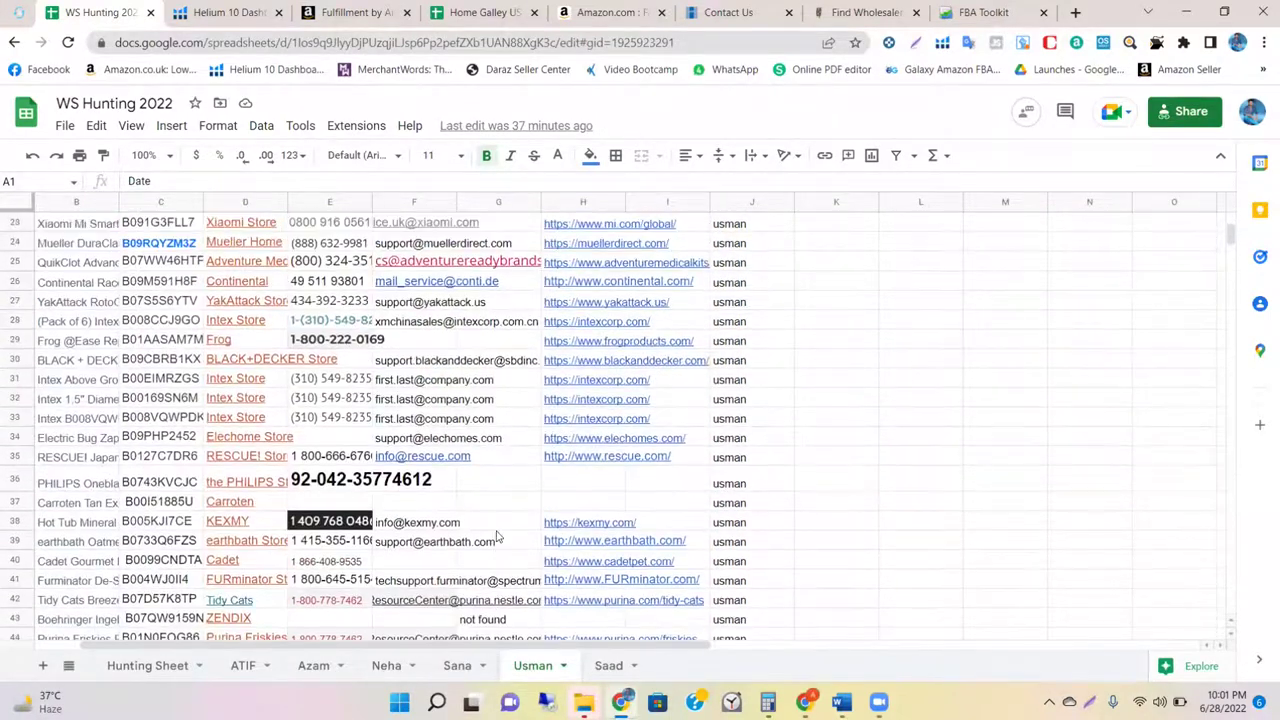
{"action": "scroll", "coordinate": [496, 537], "scroll_direction": "up", "scroll_amount": 2}
Step: Review the brand, email and website entries on the last student's sheet, including its wholesale link column
{"action": "left_click", "coordinate": [607, 666]}
{"action": "scroll", "coordinate": [631, 545], "scroll_direction": "right", "scroll_amount": 5}
{"action": "scroll", "coordinate": [631, 547], "scroll_direction": "left", "scroll_amount": 3}
{"action": "scroll", "coordinate": [631, 547], "scroll_direction": "left", "scroll_amount": 3}
{"action": "scroll", "coordinate": [631, 547], "scroll_direction": "down", "scroll_amount": 4}
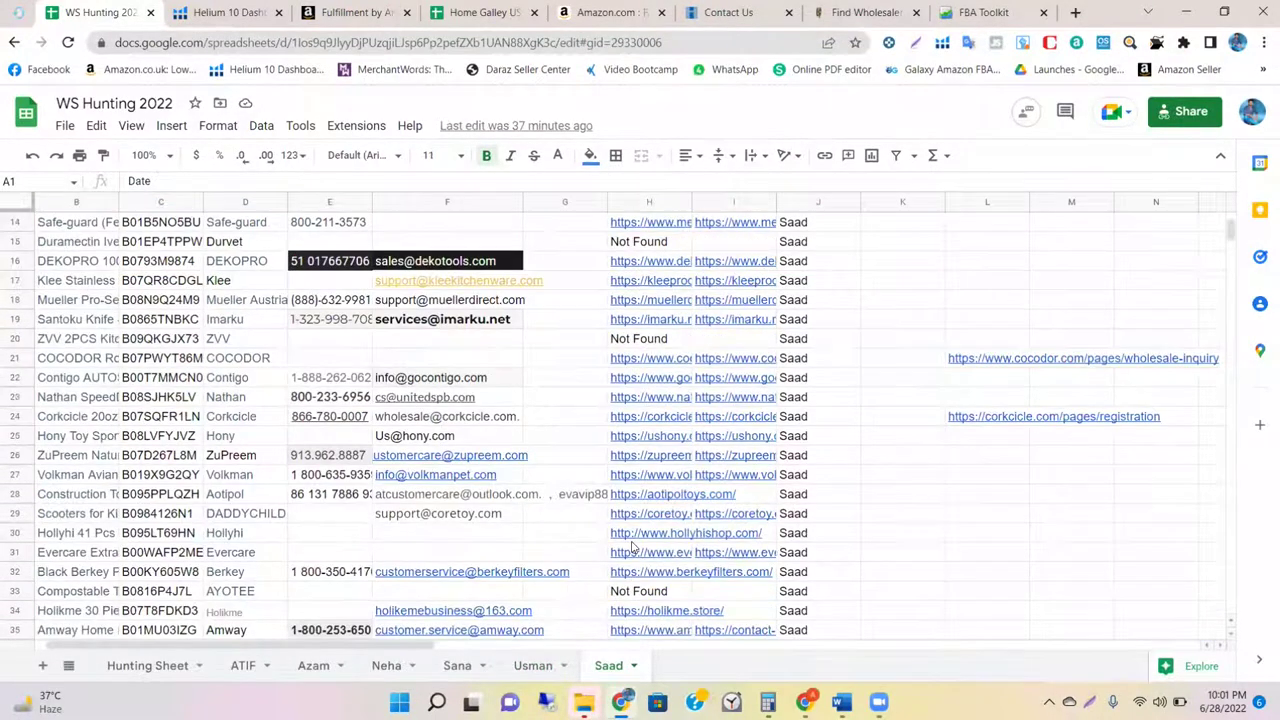
{"action": "scroll", "coordinate": [631, 547], "scroll_direction": "right", "scroll_amount": 5}
{"action": "scroll", "coordinate": [631, 547], "scroll_direction": "left", "scroll_amount": 5}
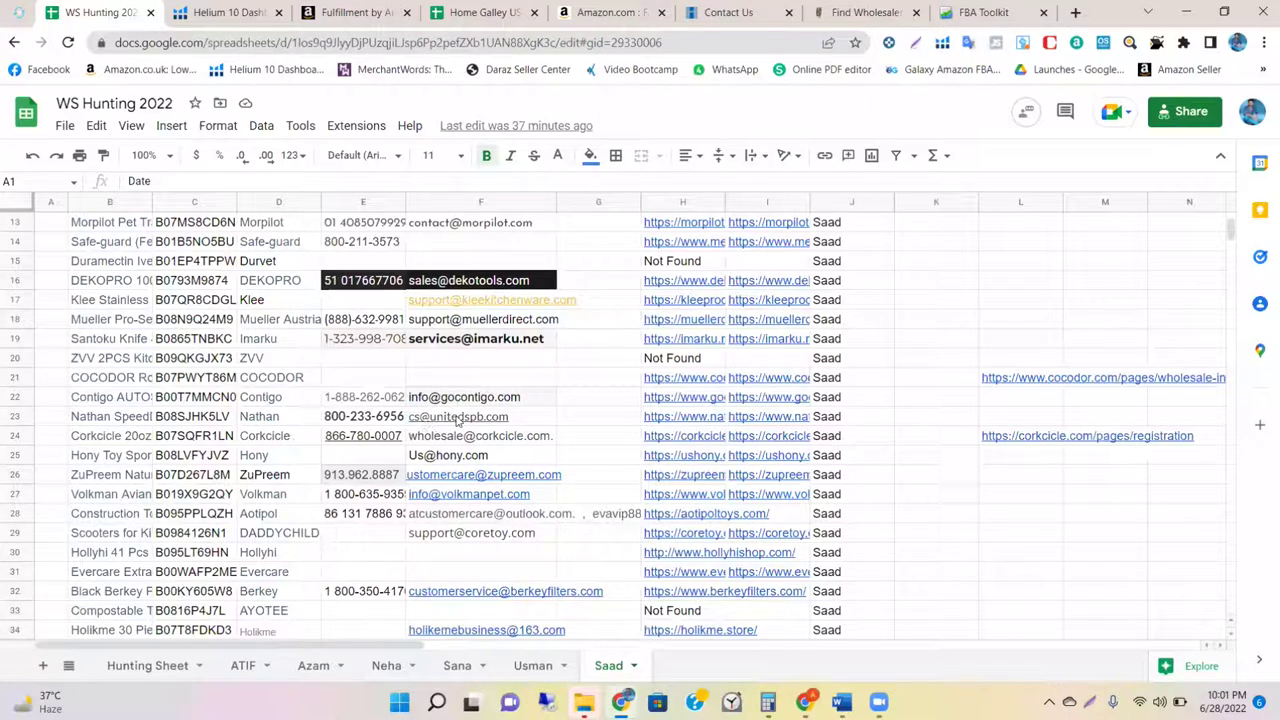
{"action": "mouse_move", "coordinate": [456, 421]}
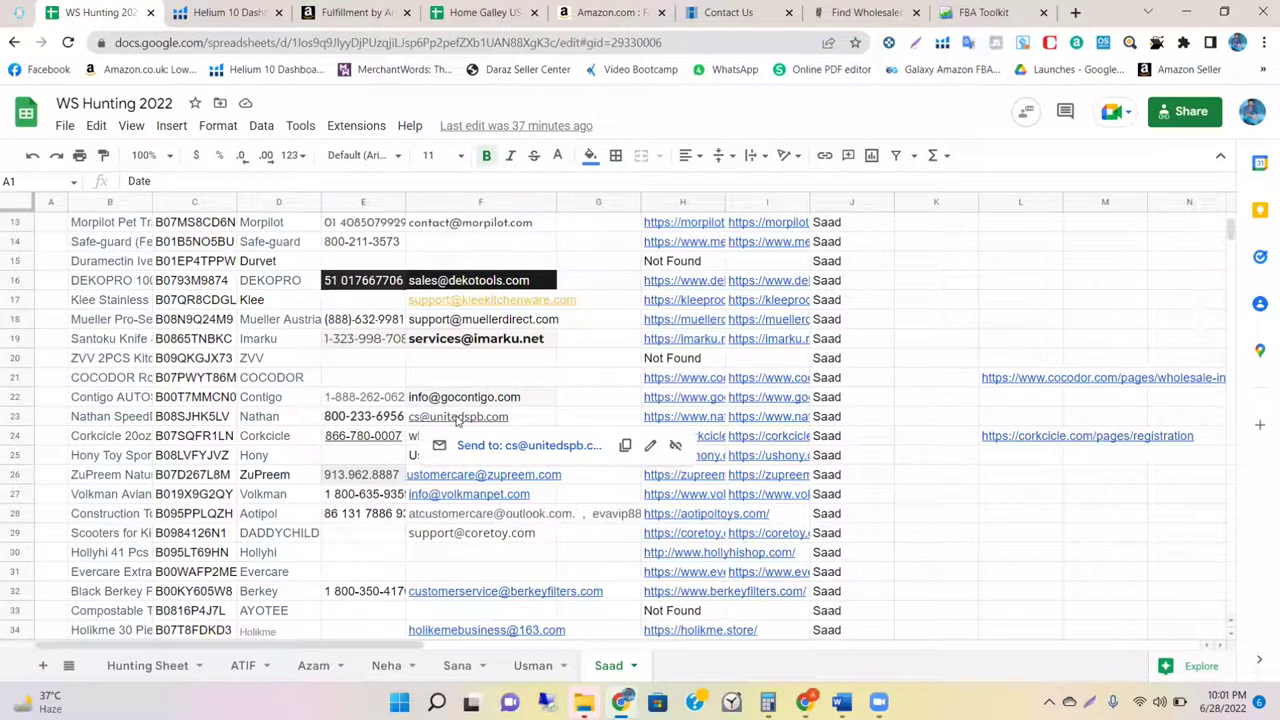
{"action": "scroll", "coordinate": [396, 383], "scroll_direction": "up", "scroll_amount": 5}
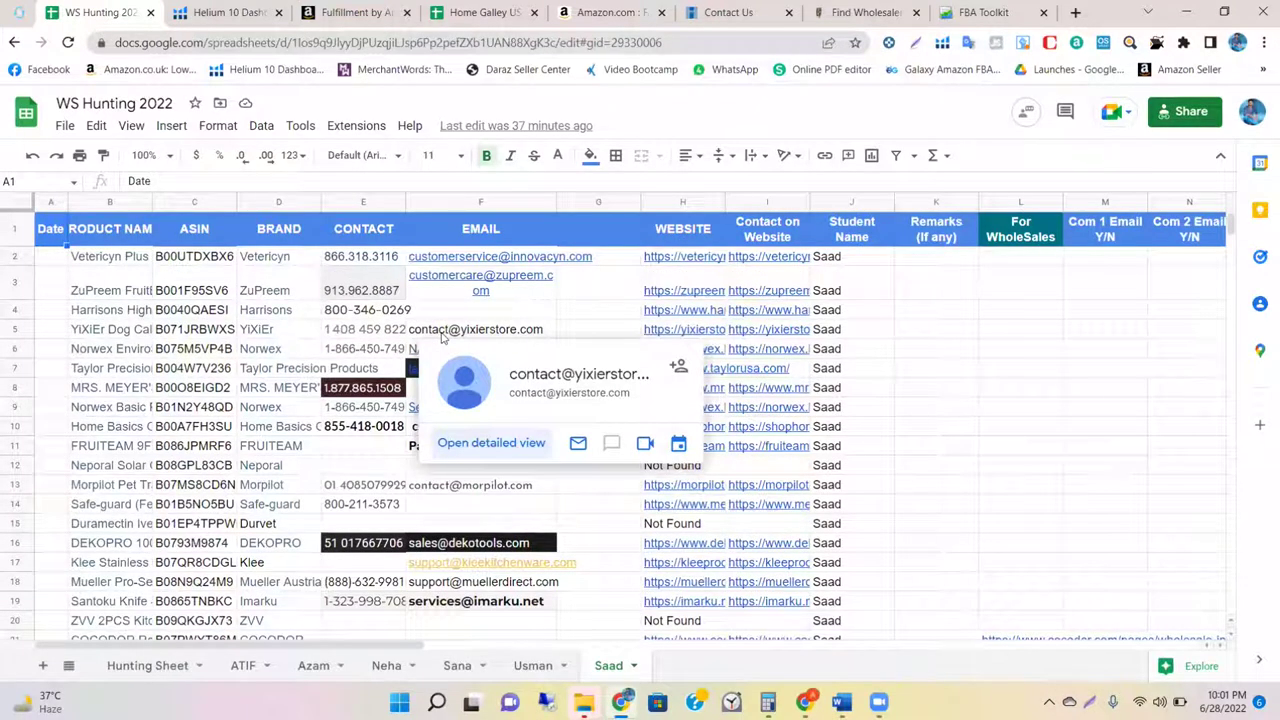
Step: Return to the sixth sheet and check the contact email recorded for the Continental product in row 8
{"action": "left_click", "coordinate": [443, 337]}
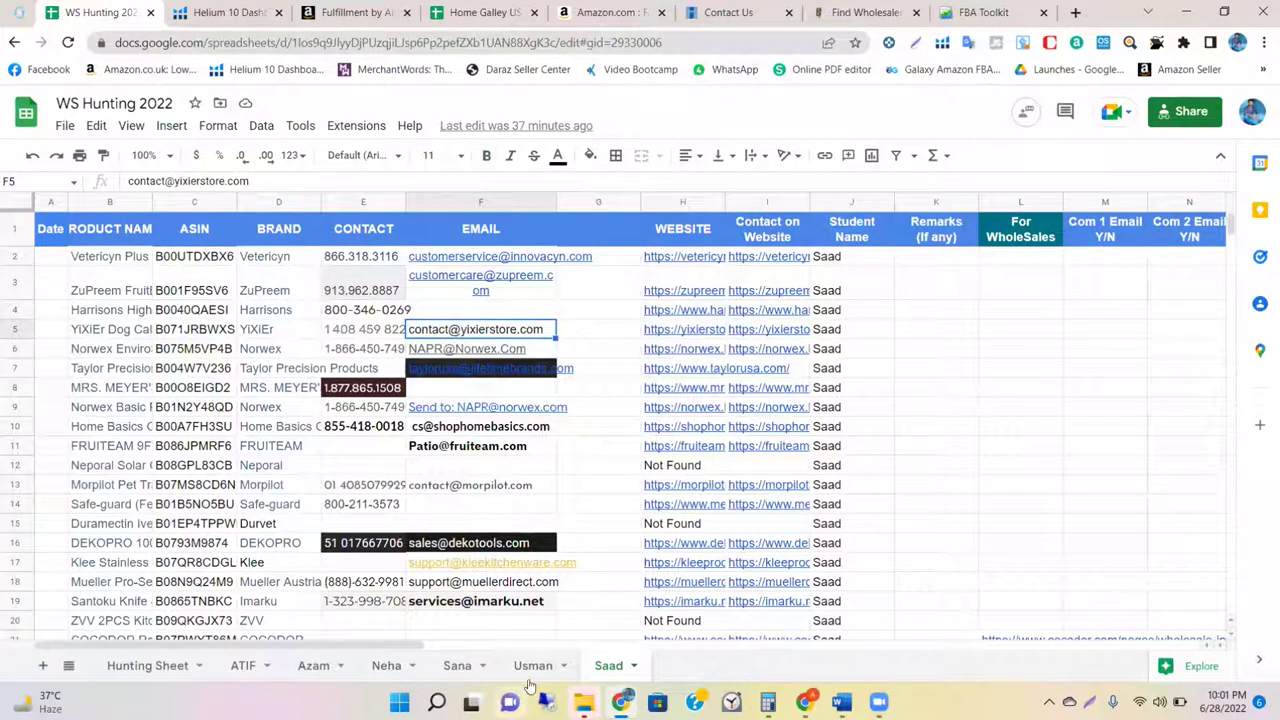
{"action": "left_click", "coordinate": [533, 667]}
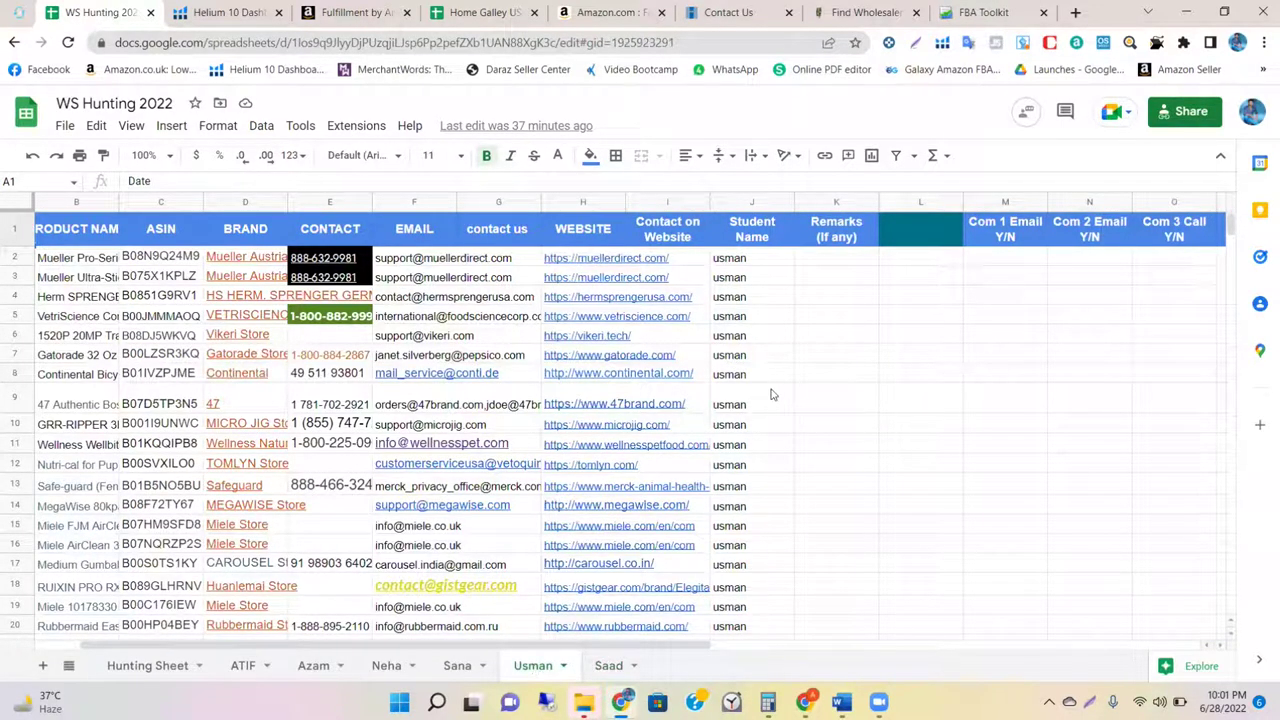
{"action": "left_click", "coordinate": [740, 378]}
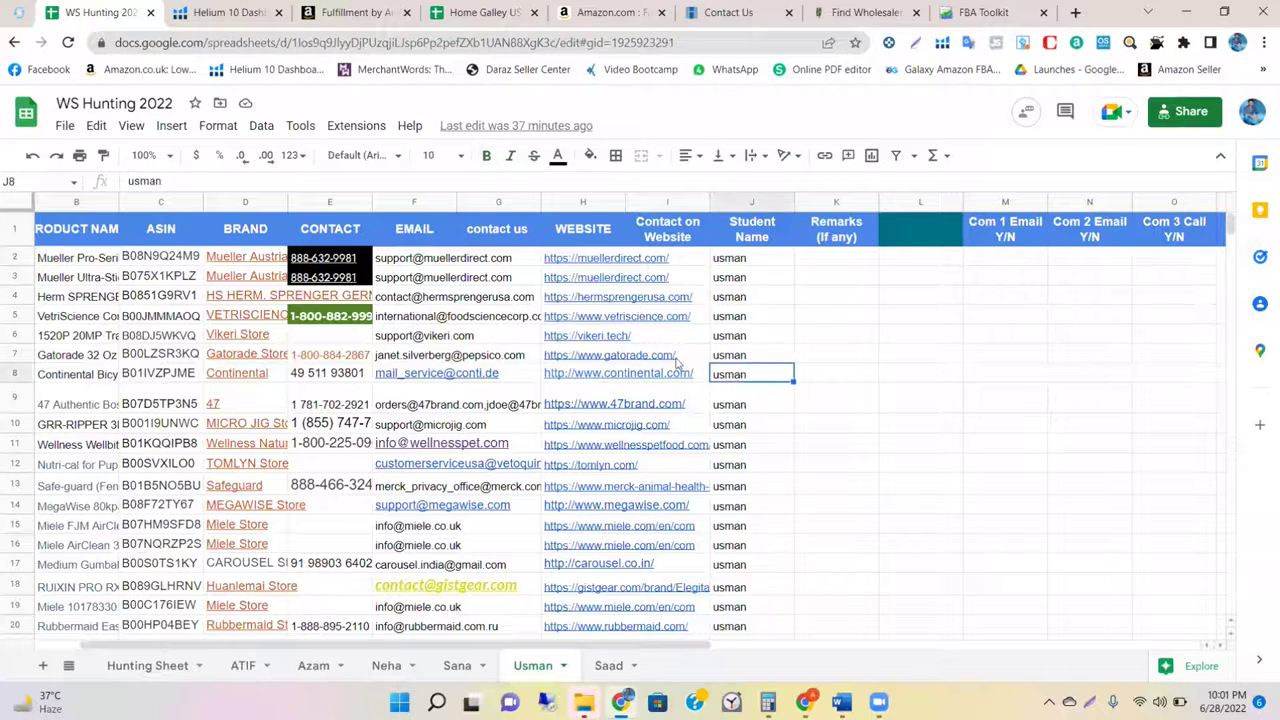
{"action": "left_click", "coordinate": [524, 372]}
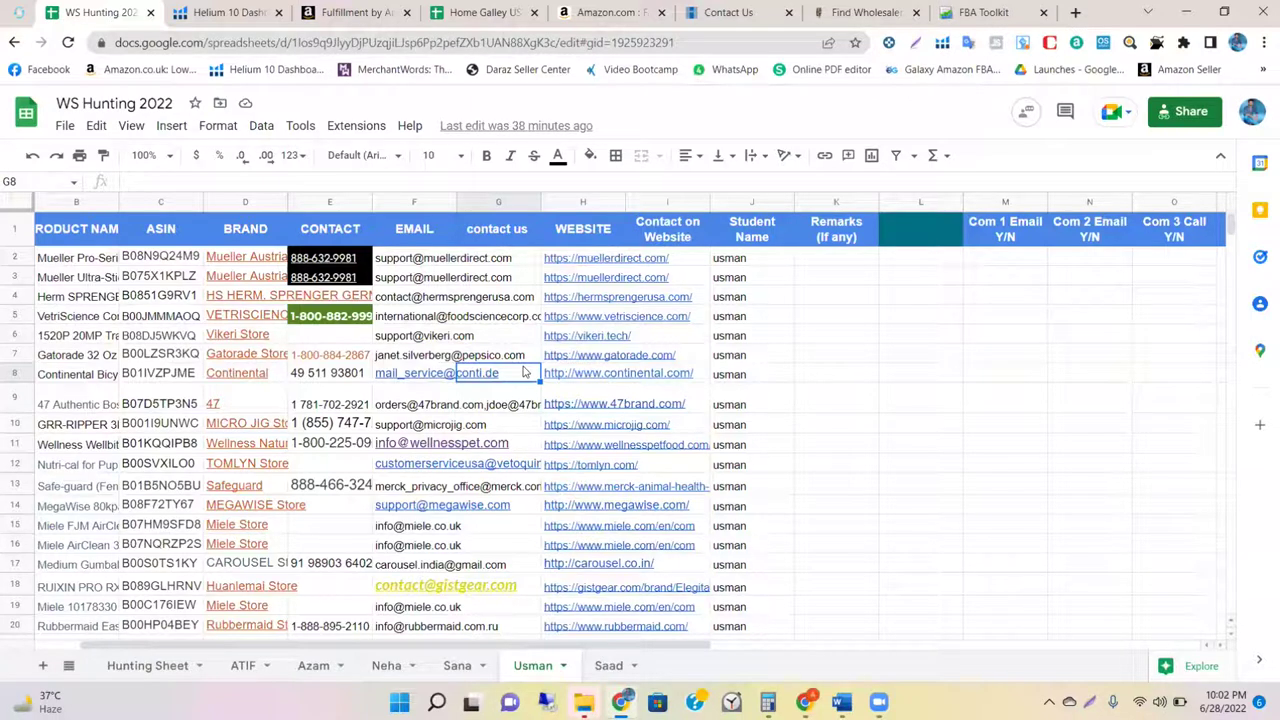
{"action": "left_click", "coordinate": [421, 372]}
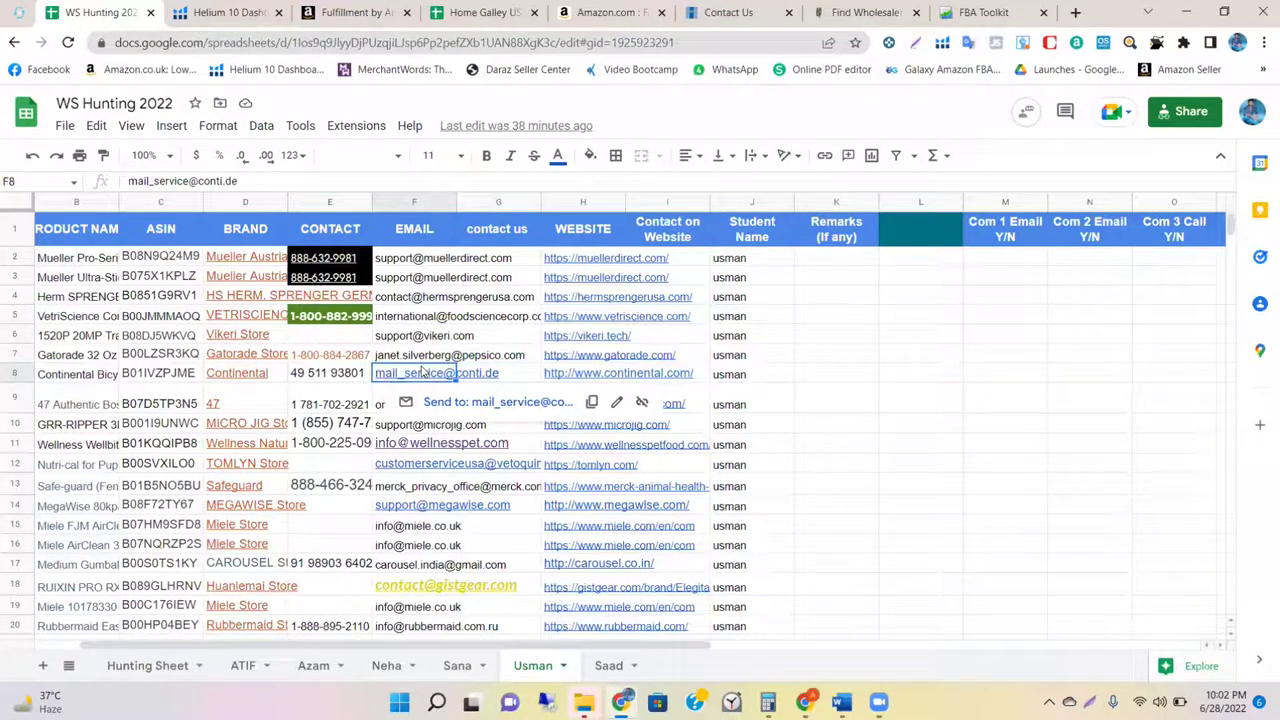
{"action": "left_click", "coordinate": [481, 377]}
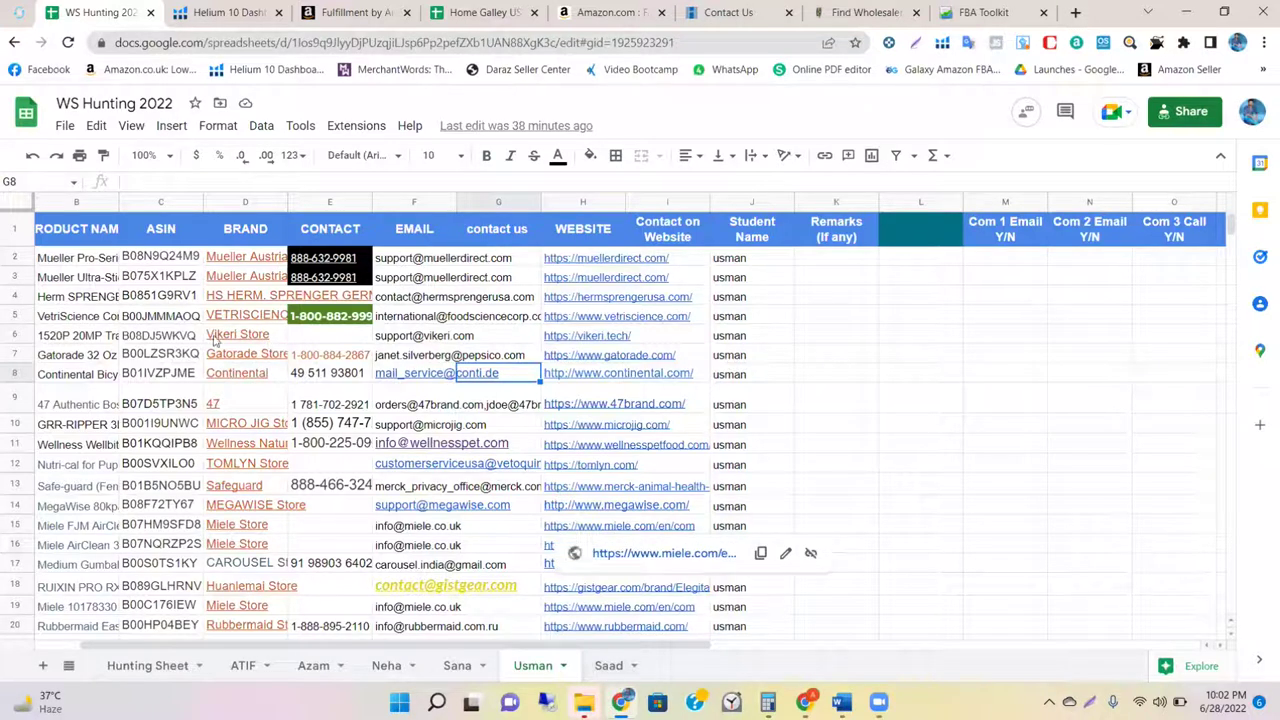
Step: Copy the Gatorade 32 oz product's ASIN from the sheet and search Amazon's Sports & Outdoors department for B00LZSR3KQ
{"action": "left_click", "coordinate": [157, 354]}
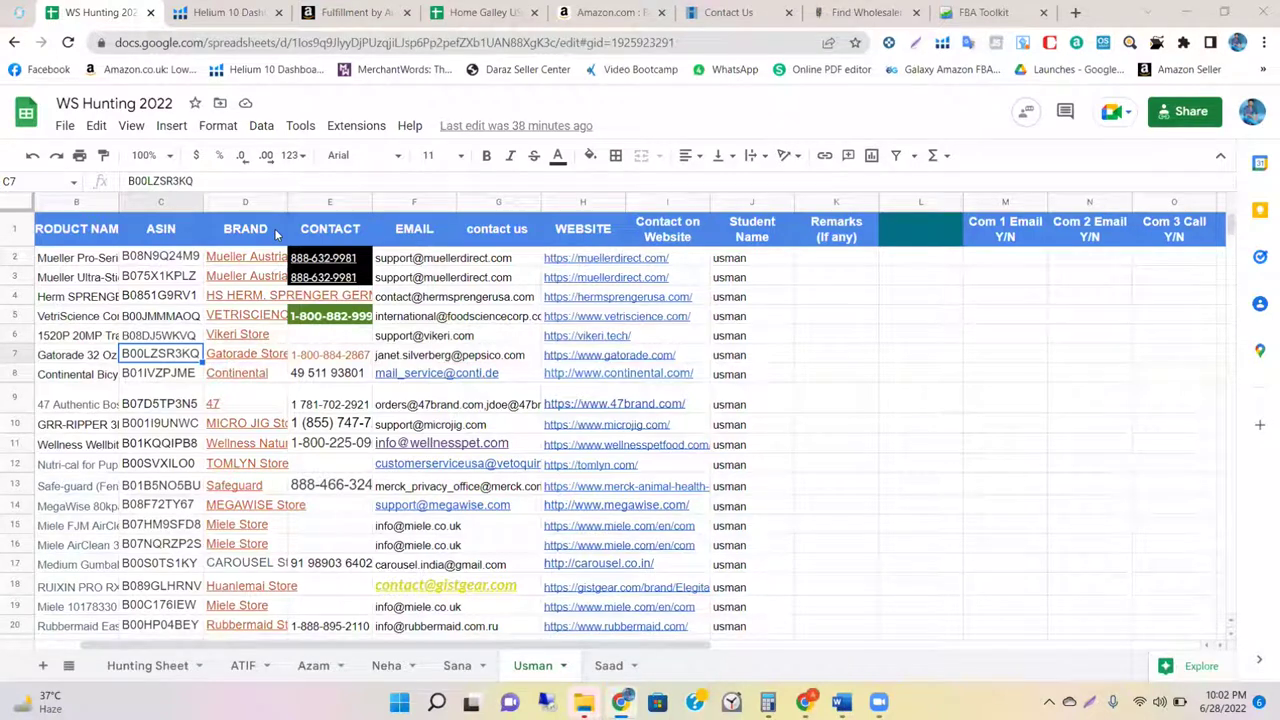
{"action": "mouse_move", "coordinate": [259, 437]}
{"action": "left_click", "coordinate": [624, 20]}
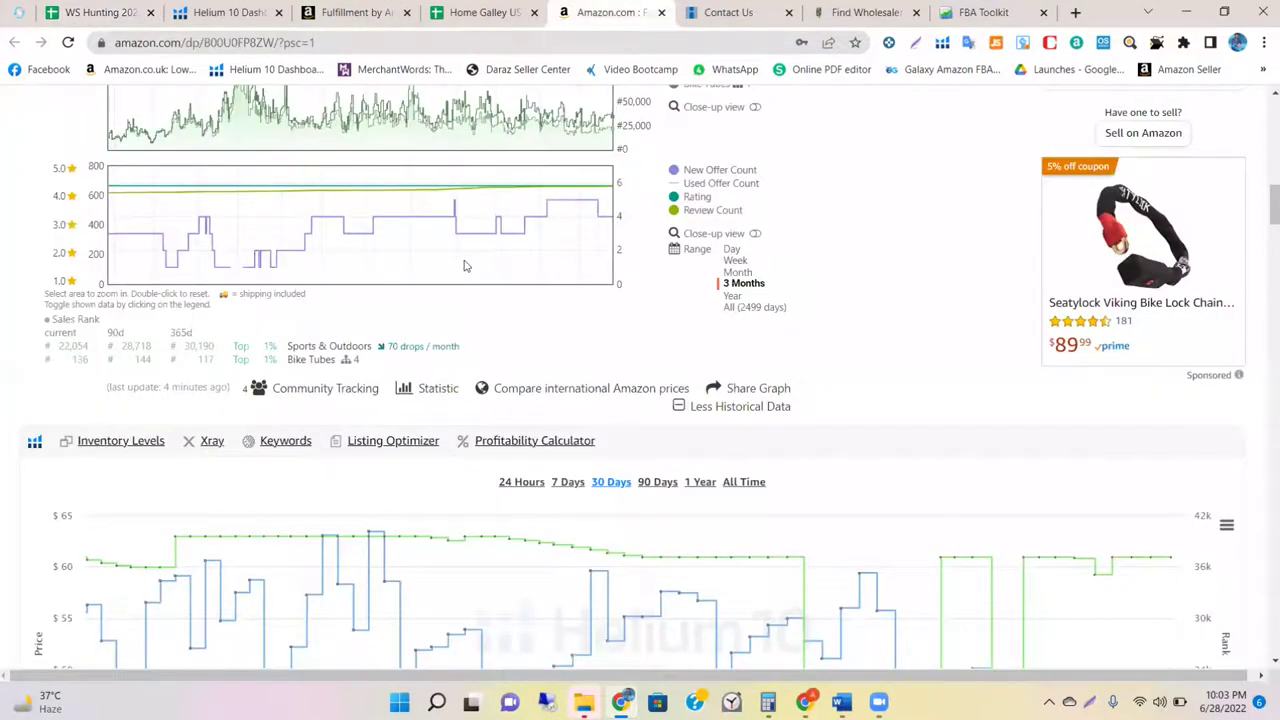
{"action": "scroll", "coordinate": [466, 263], "scroll_direction": "up", "scroll_amount": 10}
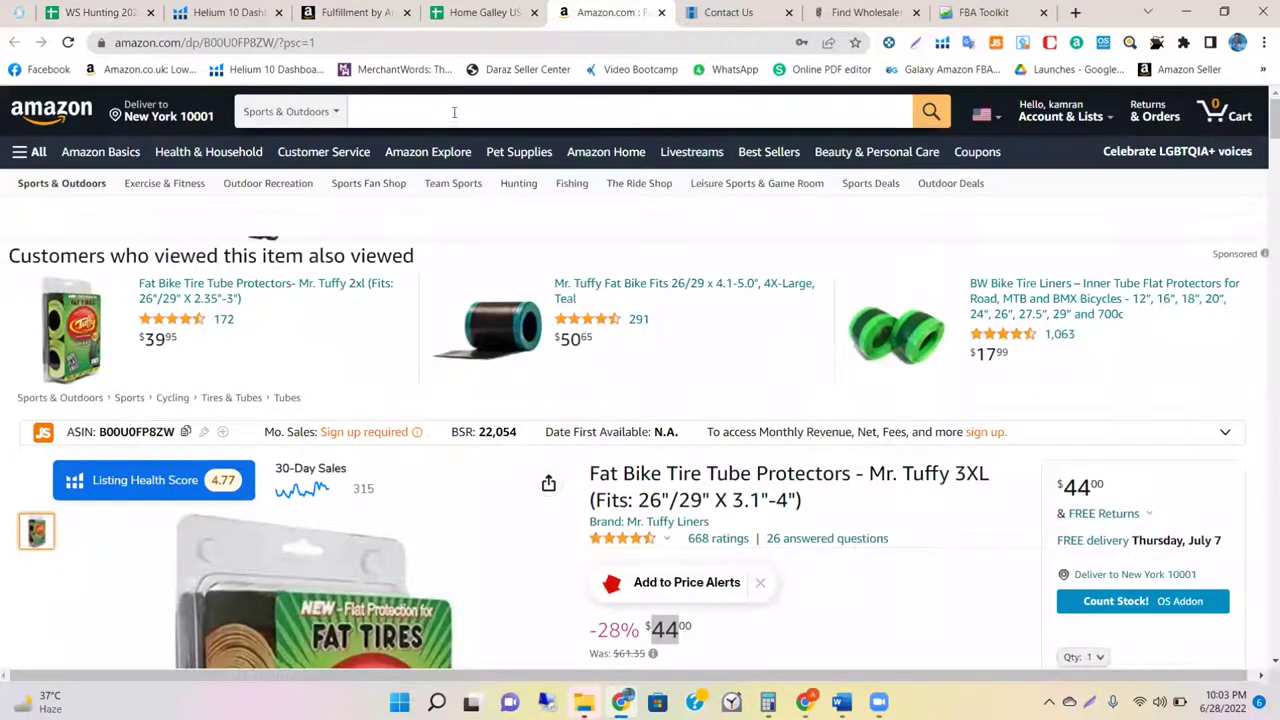
{"action": "left_click", "coordinate": [454, 118]}
{"action": "type", "text": "B00LZSR3KQ"}
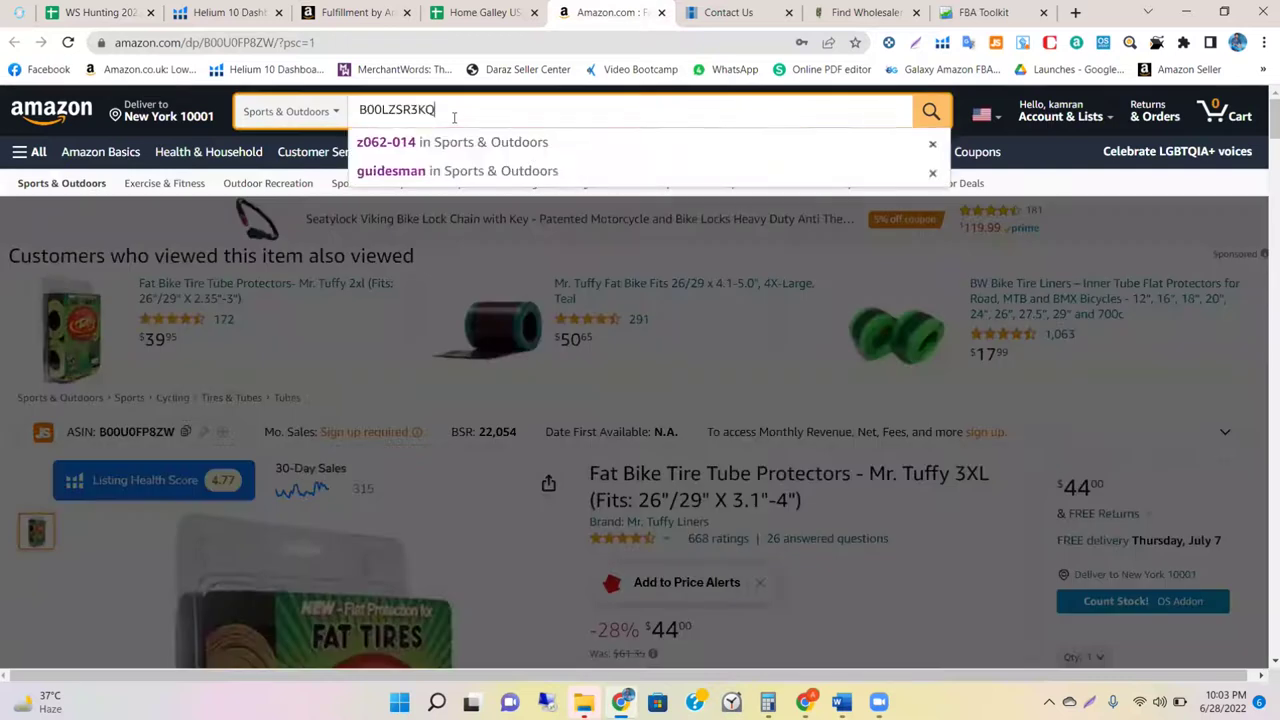
{"action": "key", "text": "Return"}
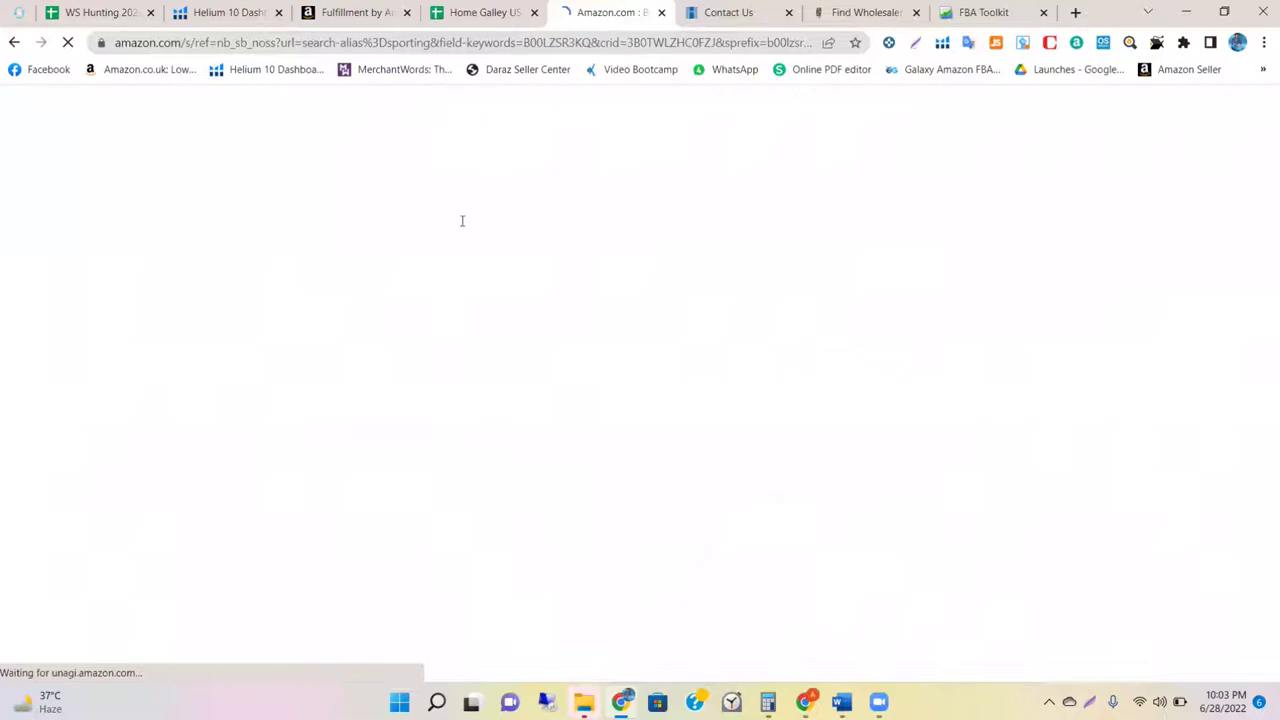
Step: Find ASIN B00LZSR3KQ within the search results and open the Gatorade 32 Oz Squeeze Water Sports Bottle six-pack listing
{"action": "scroll", "coordinate": [491, 314], "scroll_direction": "down", "scroll_amount": 5}
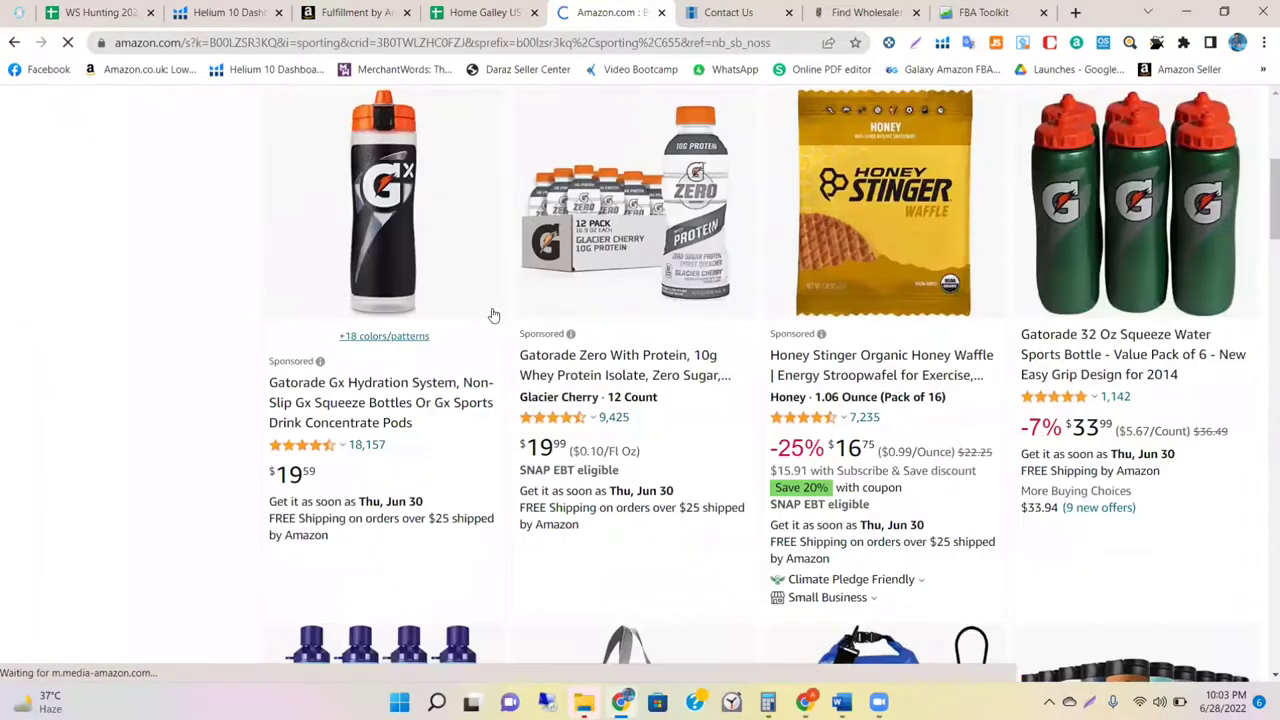
{"action": "scroll", "coordinate": [491, 314], "scroll_direction": "down", "scroll_amount": 6}
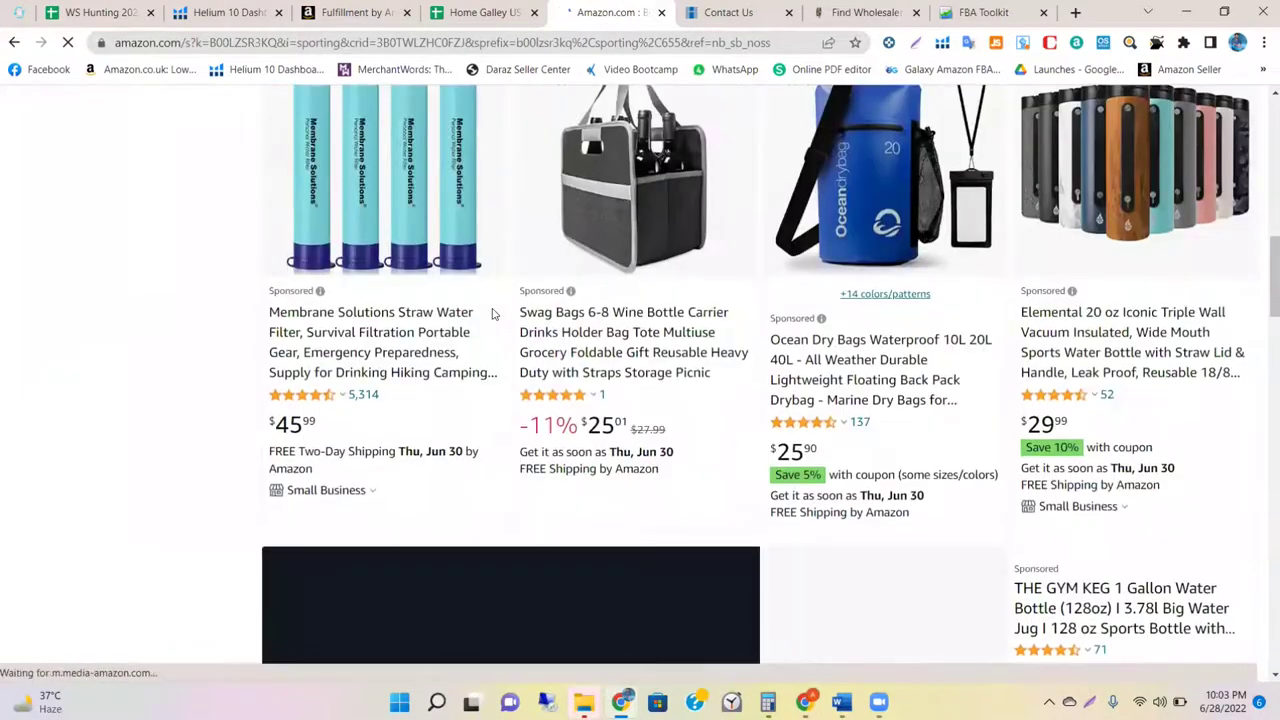
{"action": "scroll", "coordinate": [491, 314], "scroll_direction": "up", "scroll_amount": 5}
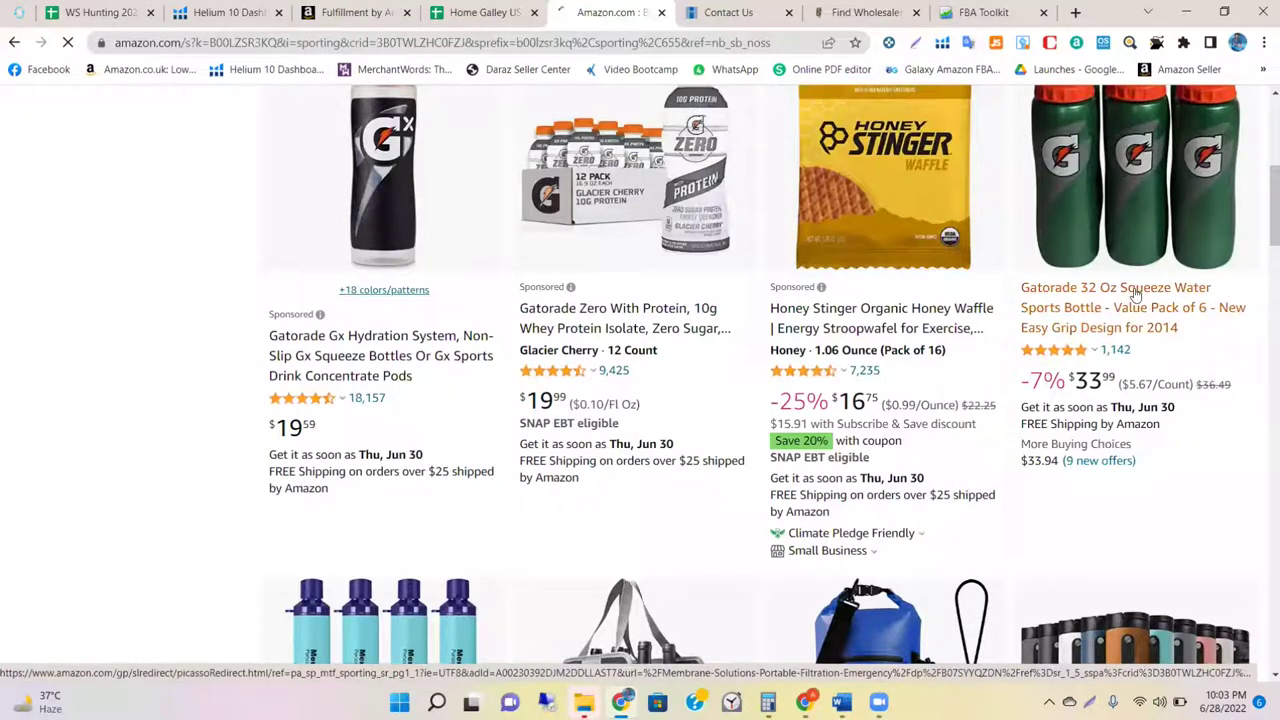
{"action": "scroll", "coordinate": [1081, 430], "scroll_direction": "down", "scroll_amount": 3}
{"action": "key", "text": "ctrl+f"}
{"action": "type", "text": "B00LZSR3KQ"}
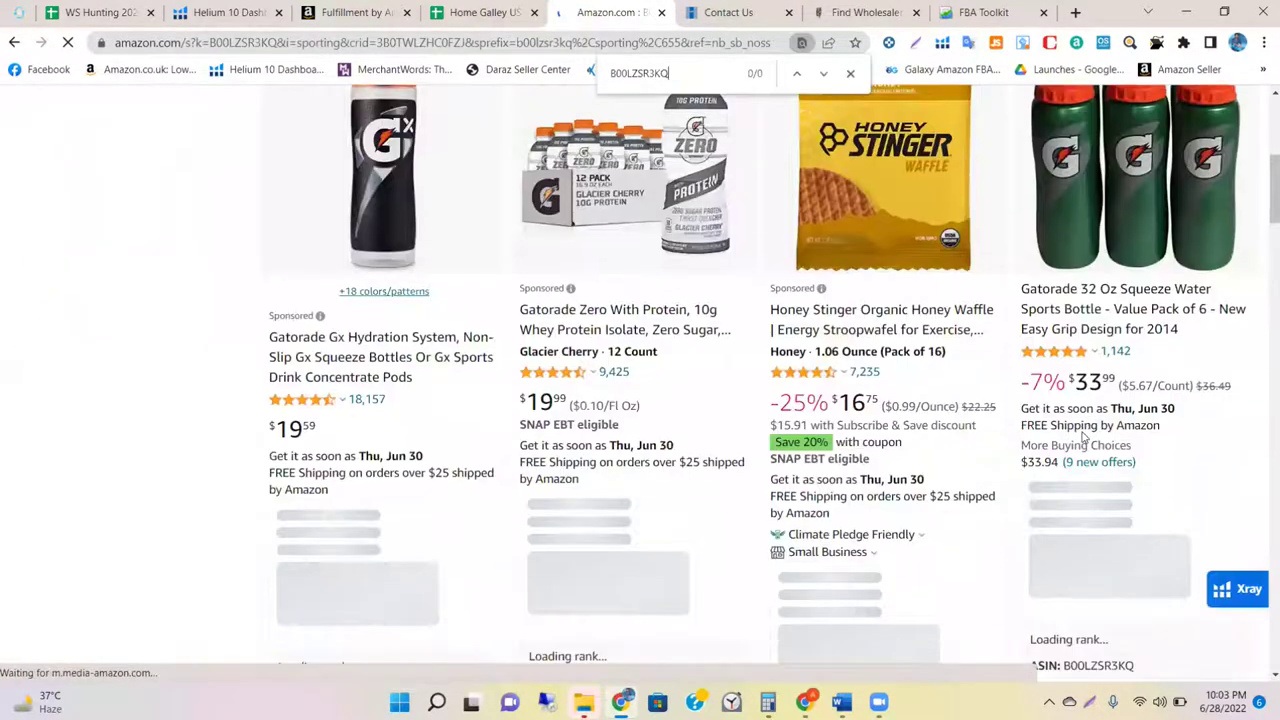
{"action": "scroll", "coordinate": [1080, 479], "scroll_direction": "down", "scroll_amount": 4}
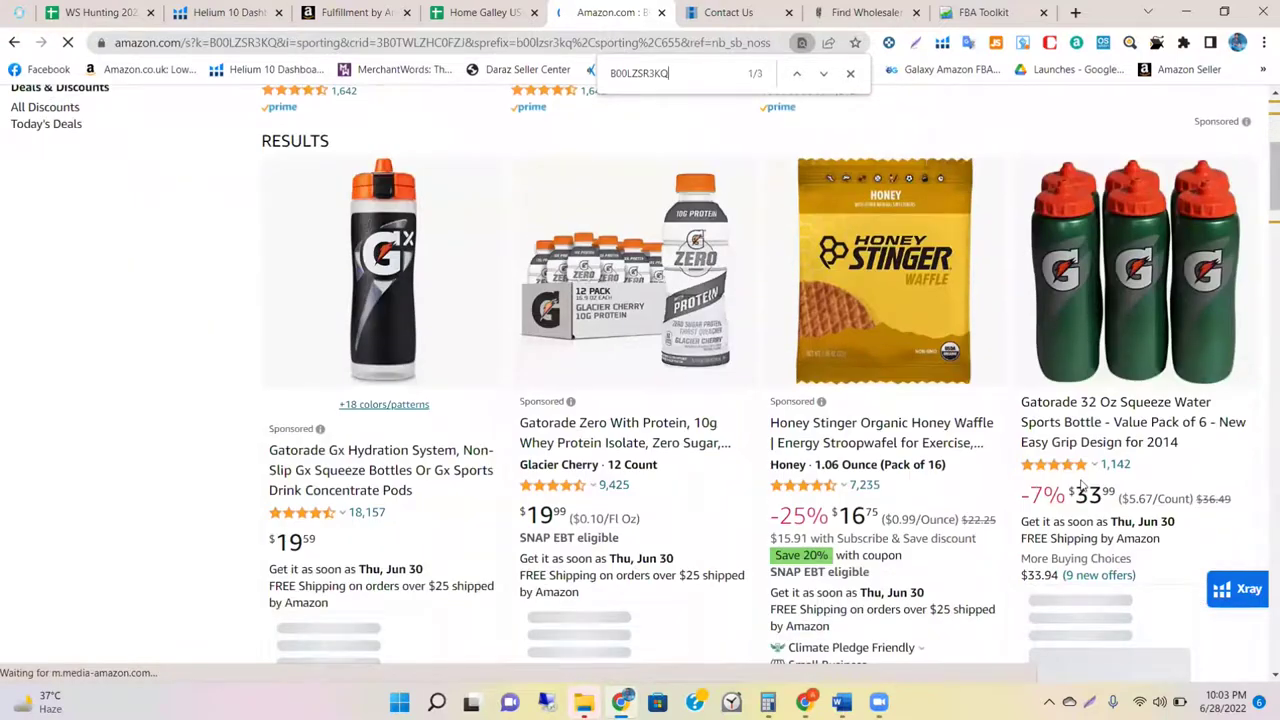
{"action": "scroll", "coordinate": [1081, 487], "scroll_direction": "down", "scroll_amount": 1}
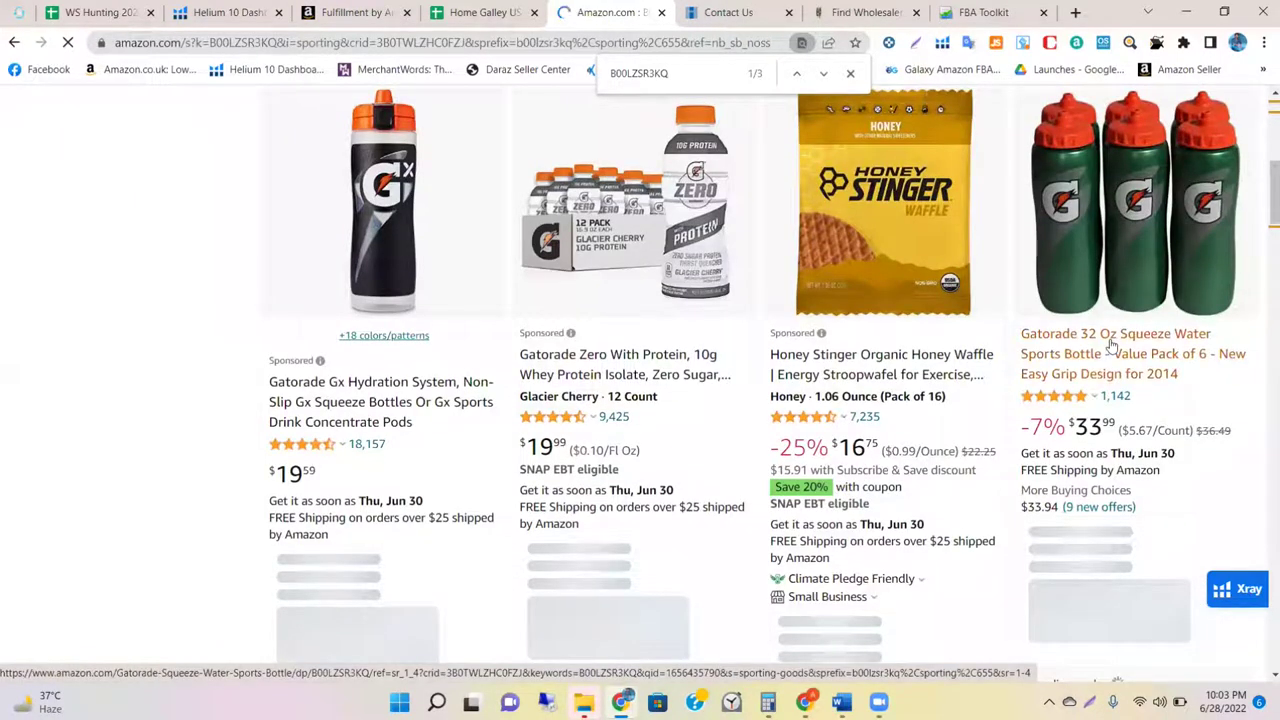
{"action": "left_click", "coordinate": [1110, 345]}
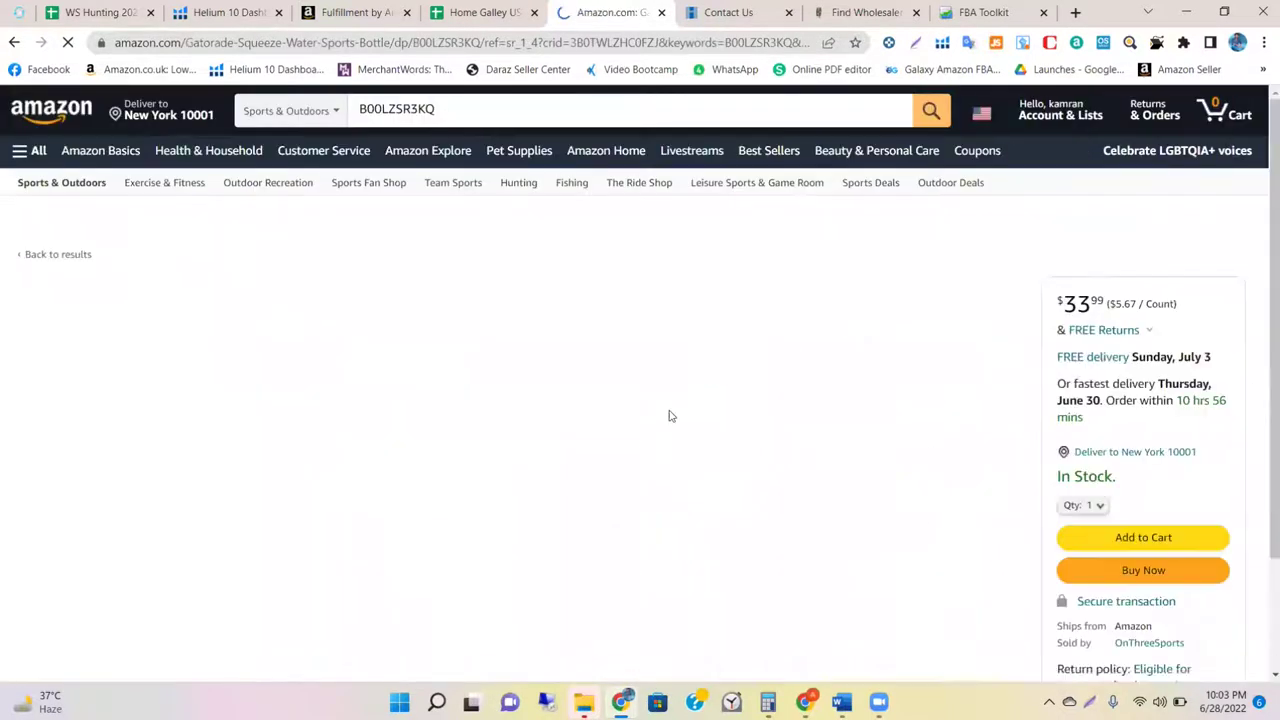
Step: Examine the Gatorade bottle listing's product details, competing sellers and Keepa price history
{"action": "scroll", "coordinate": [669, 414], "scroll_direction": "down", "scroll_amount": 4}
{"action": "scroll", "coordinate": [669, 414], "scroll_direction": "down", "scroll_amount": 2}
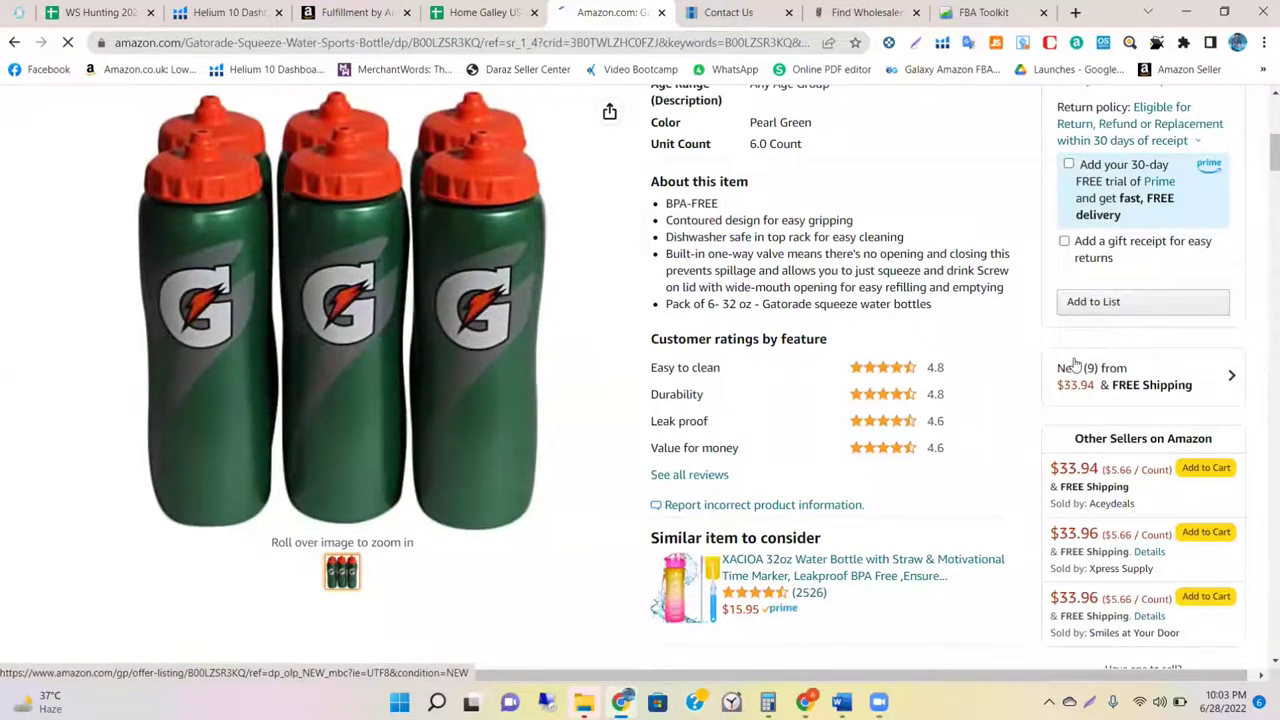
{"action": "scroll", "coordinate": [1075, 365], "scroll_direction": "down", "scroll_amount": 1}
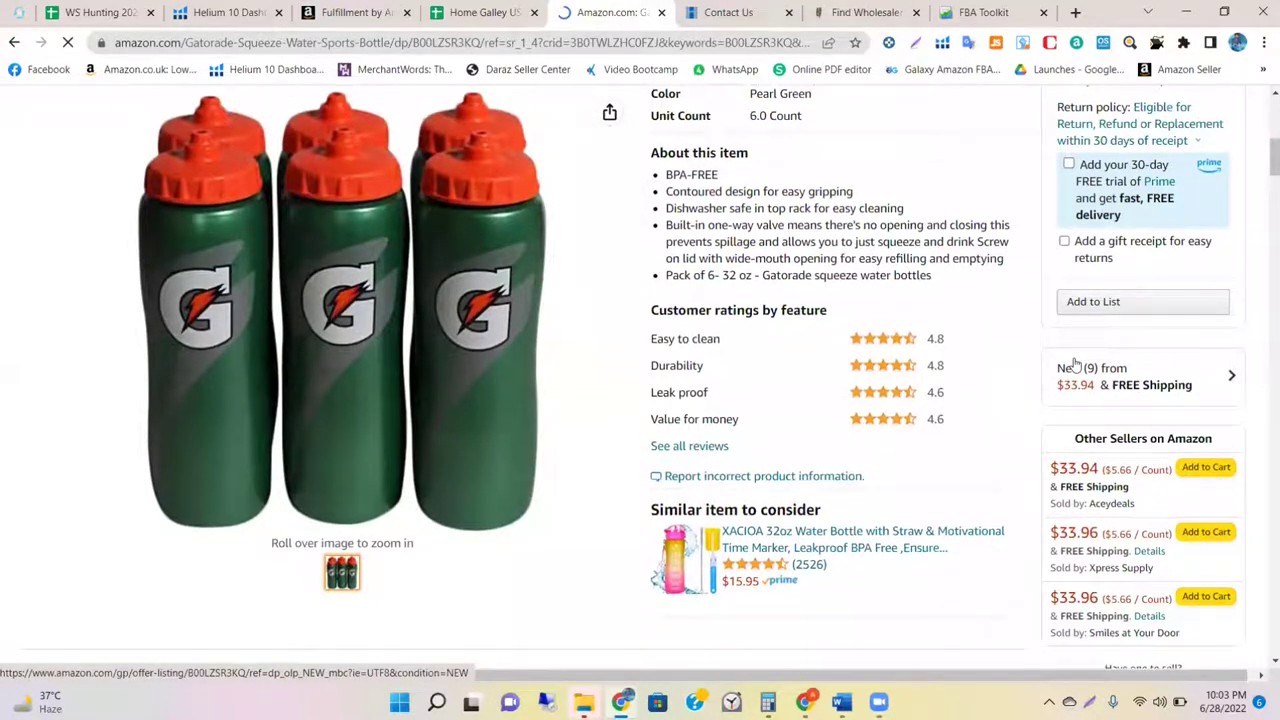
{"action": "scroll", "coordinate": [1075, 365], "scroll_direction": "down", "scroll_amount": 1}
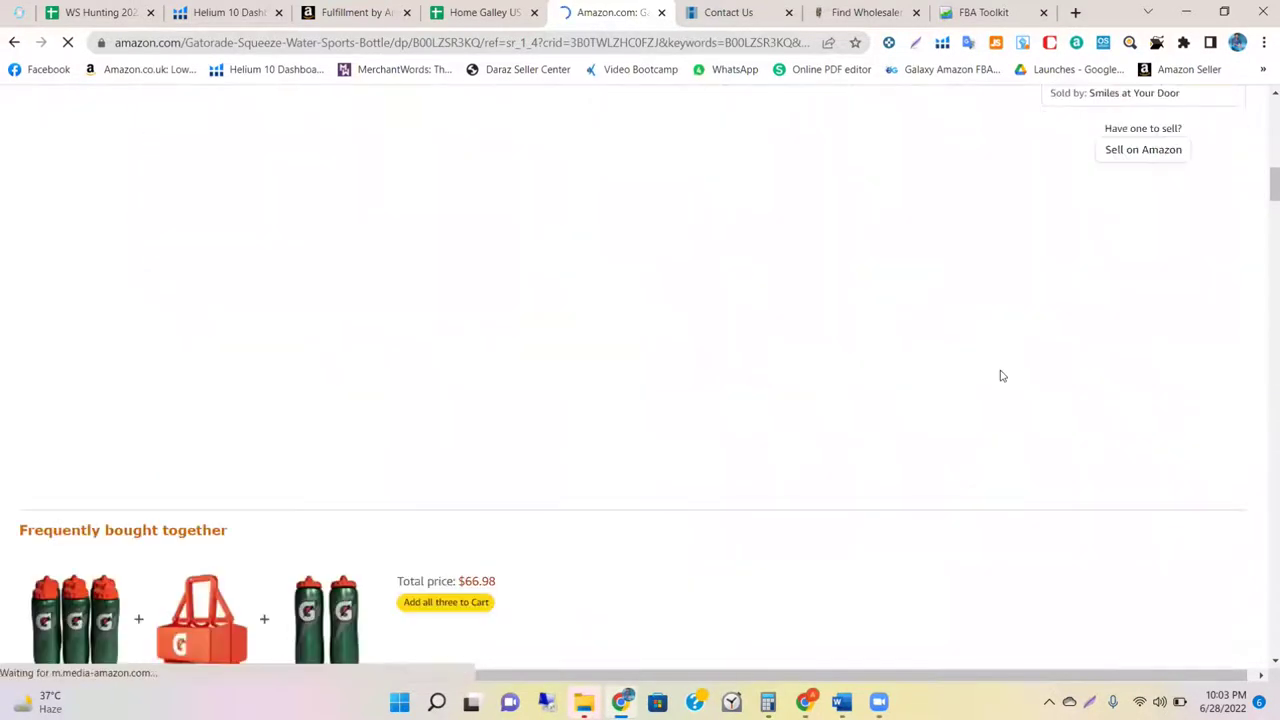
{"action": "scroll", "coordinate": [1000, 376], "scroll_direction": "up", "scroll_amount": 2}
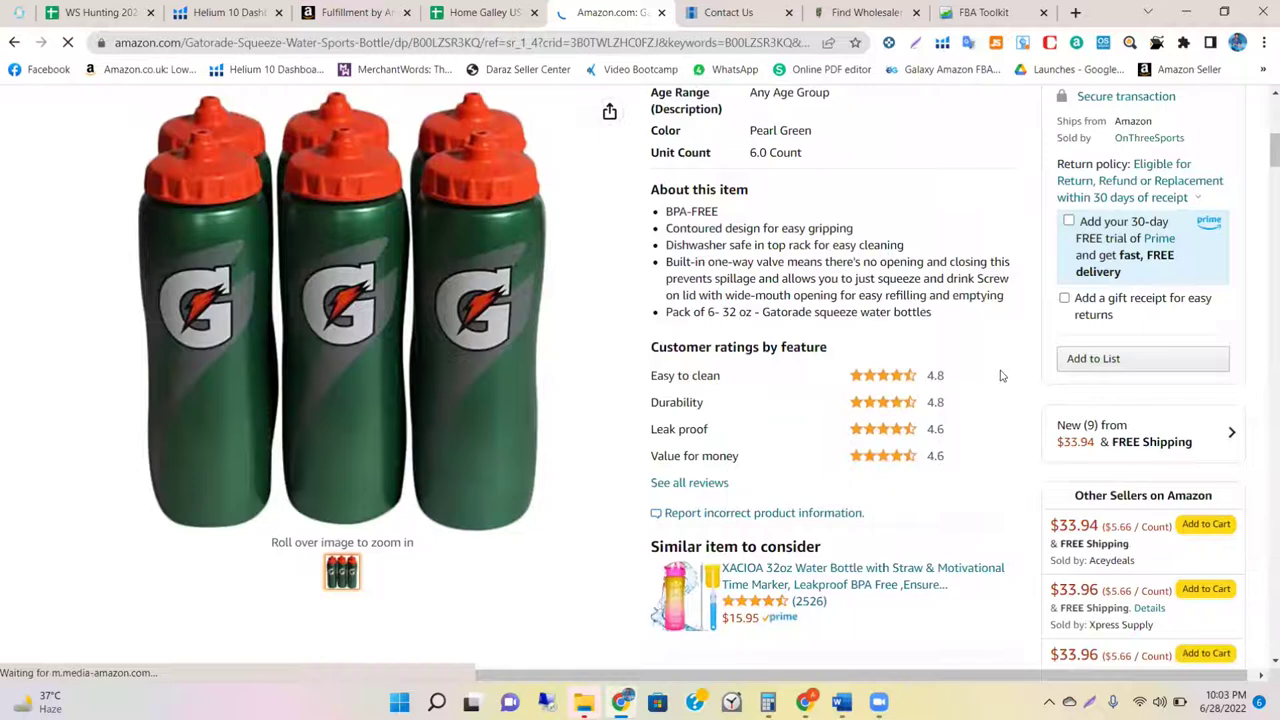
{"action": "scroll", "coordinate": [1000, 376], "scroll_direction": "down", "scroll_amount": 2}
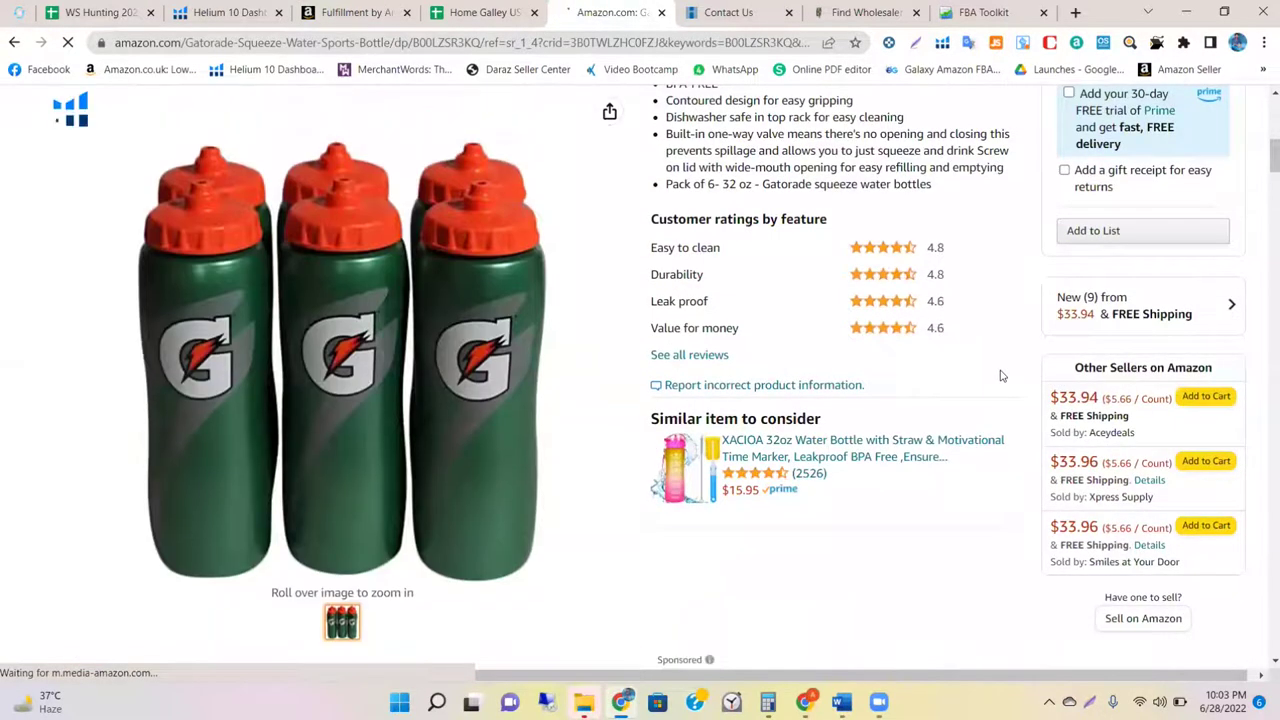
{"action": "scroll", "coordinate": [1000, 376], "scroll_direction": "down", "scroll_amount": 3}
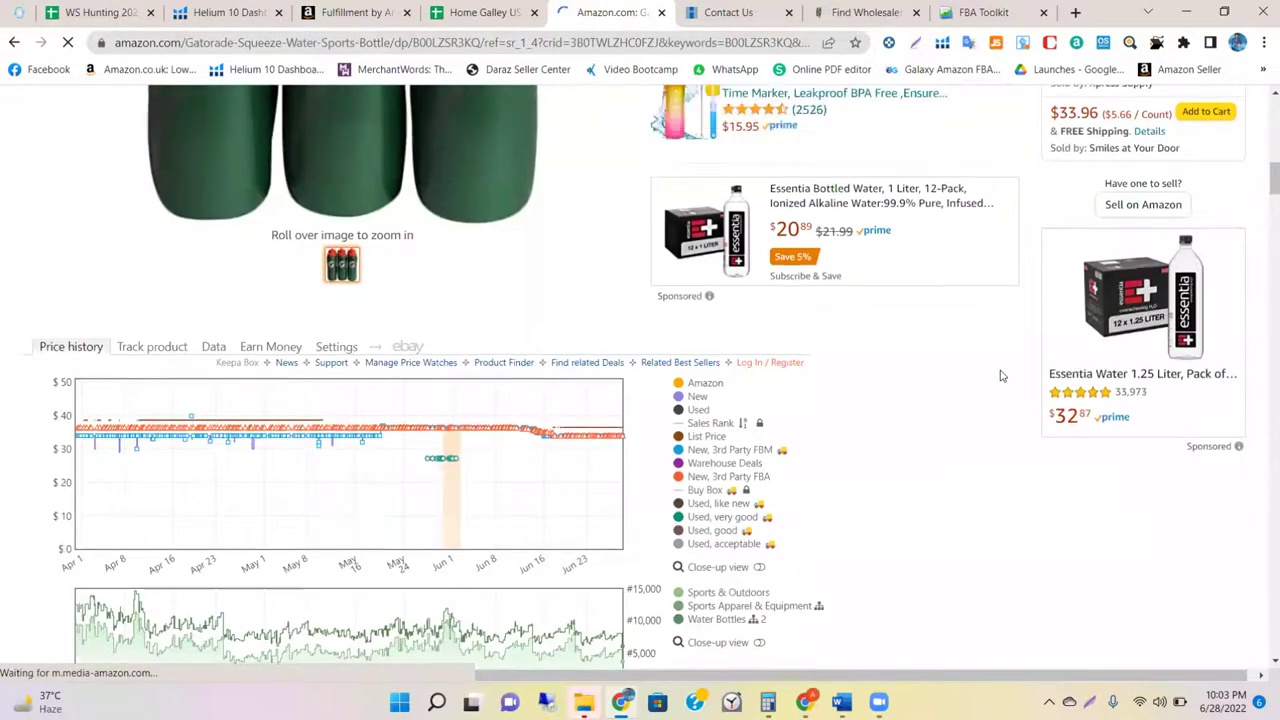
{"action": "scroll", "coordinate": [1000, 376], "scroll_direction": "up", "scroll_amount": 2}
{"action": "scroll", "coordinate": [1060, 350], "scroll_direction": "up", "scroll_amount": 2}
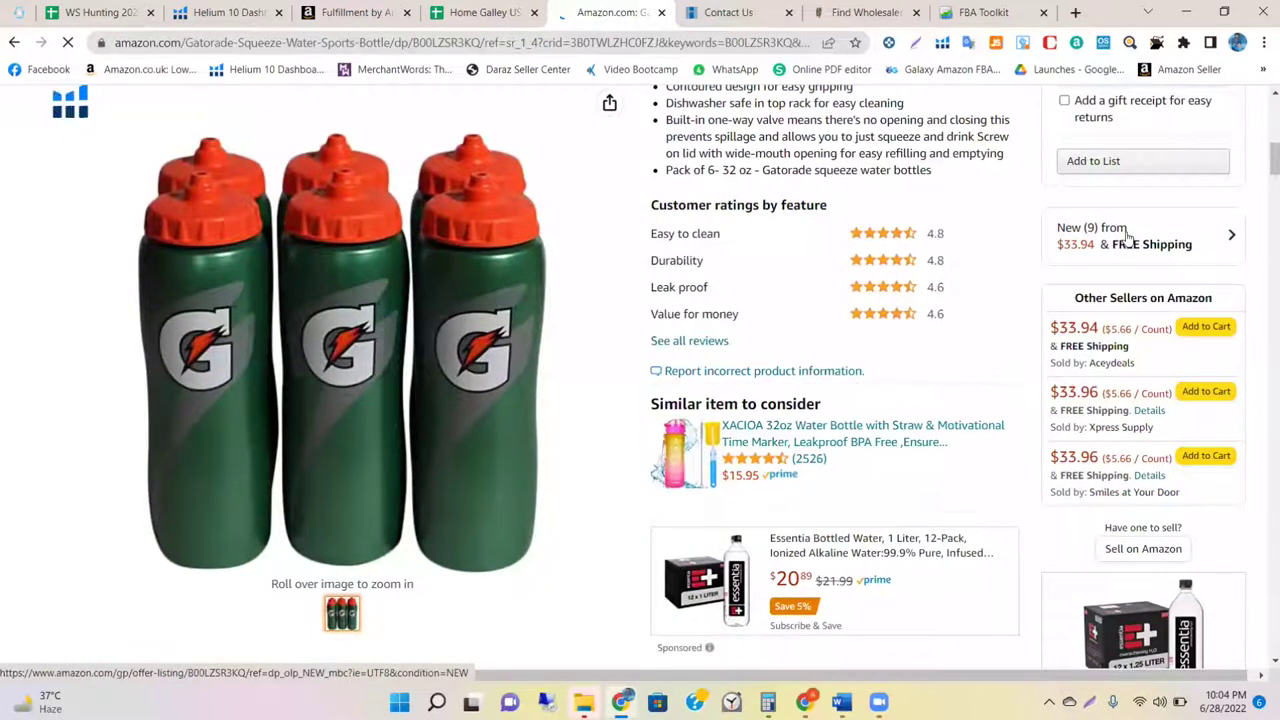
Step: Review all new offers for the Gatorade bottles, comparing sellers, prices, fulfilment and stock, and close the offer list
{"action": "left_click", "coordinate": [1127, 235]}
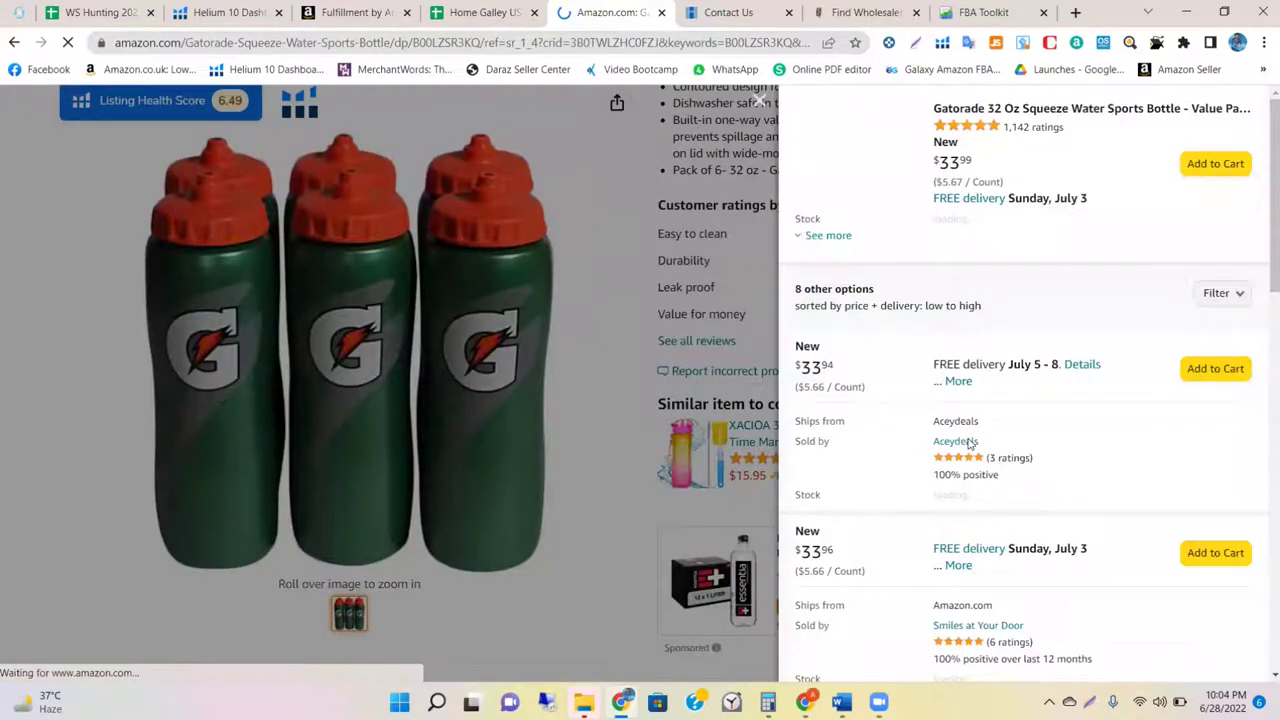
{"action": "scroll", "coordinate": [969, 443], "scroll_direction": "down", "scroll_amount": 3}
{"action": "scroll", "coordinate": [969, 445], "scroll_direction": "down", "scroll_amount": 2}
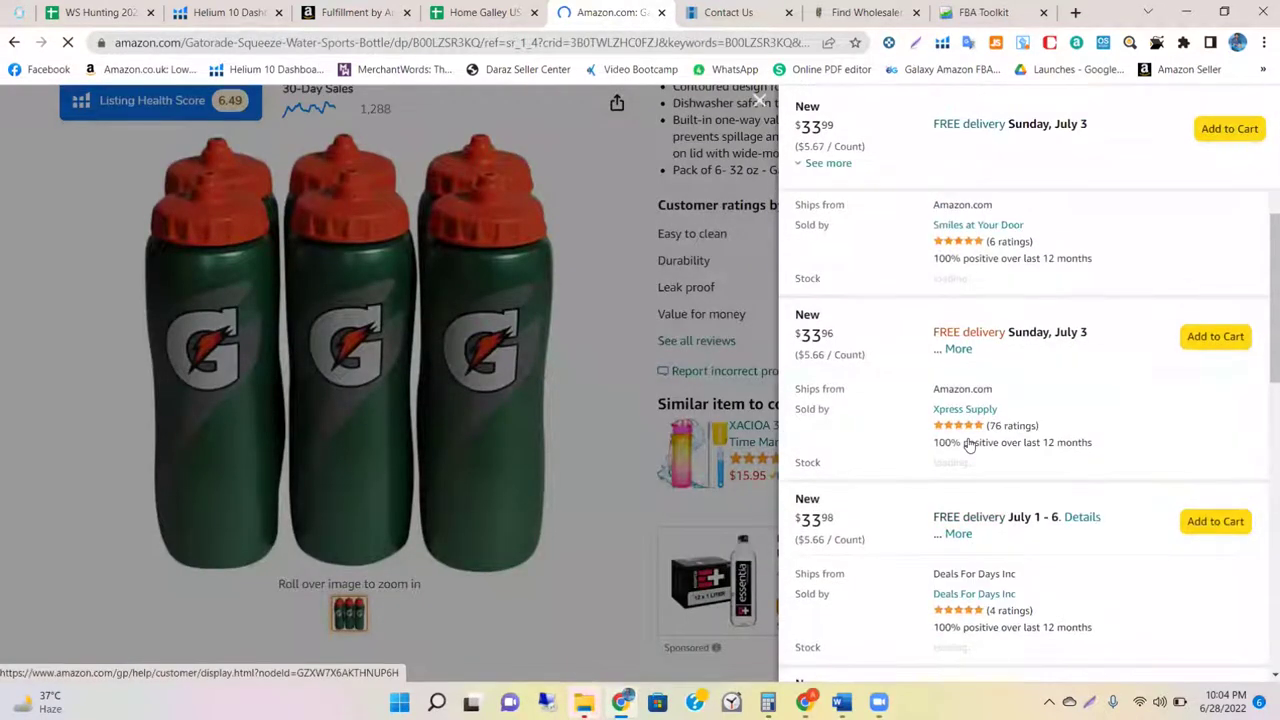
{"action": "scroll", "coordinate": [969, 445], "scroll_direction": "down", "scroll_amount": 2}
{"action": "scroll", "coordinate": [969, 445], "scroll_direction": "down", "scroll_amount": 4}
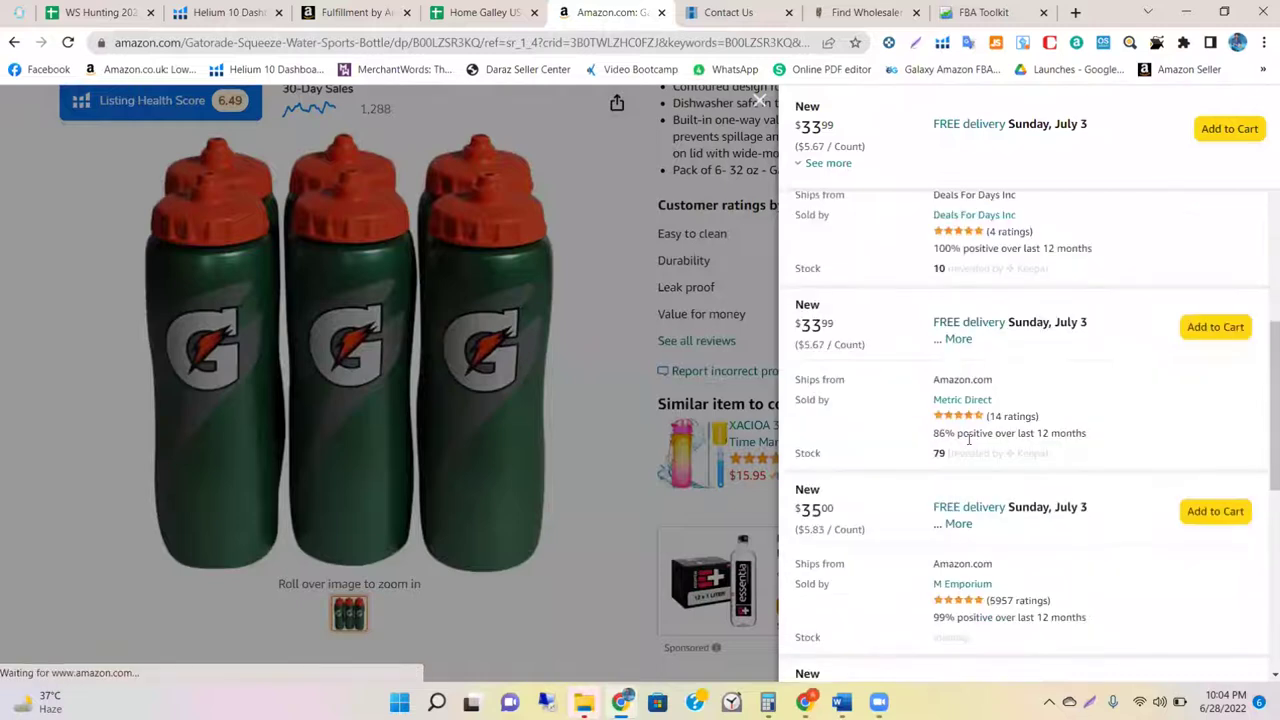
{"action": "scroll", "coordinate": [969, 445], "scroll_direction": "down", "scroll_amount": 2}
{"action": "scroll", "coordinate": [969, 445], "scroll_direction": "down", "scroll_amount": 3}
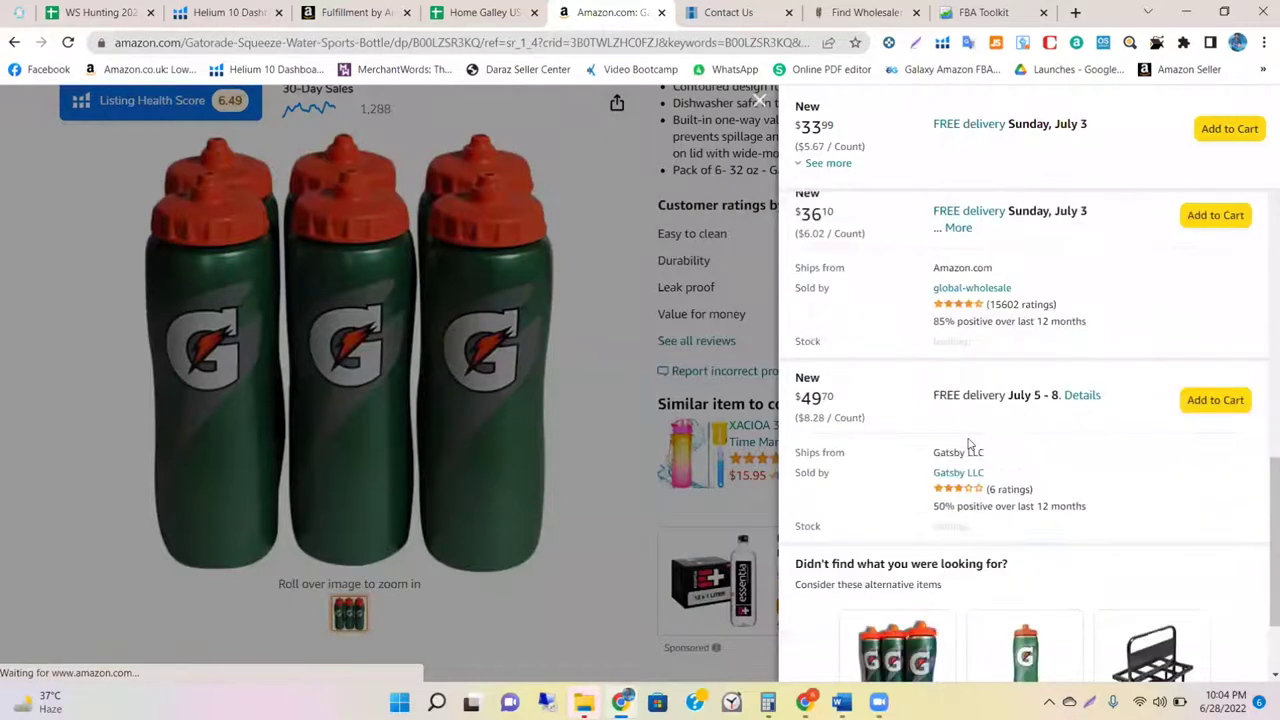
{"action": "scroll", "coordinate": [967, 443], "scroll_direction": "down", "scroll_amount": 2}
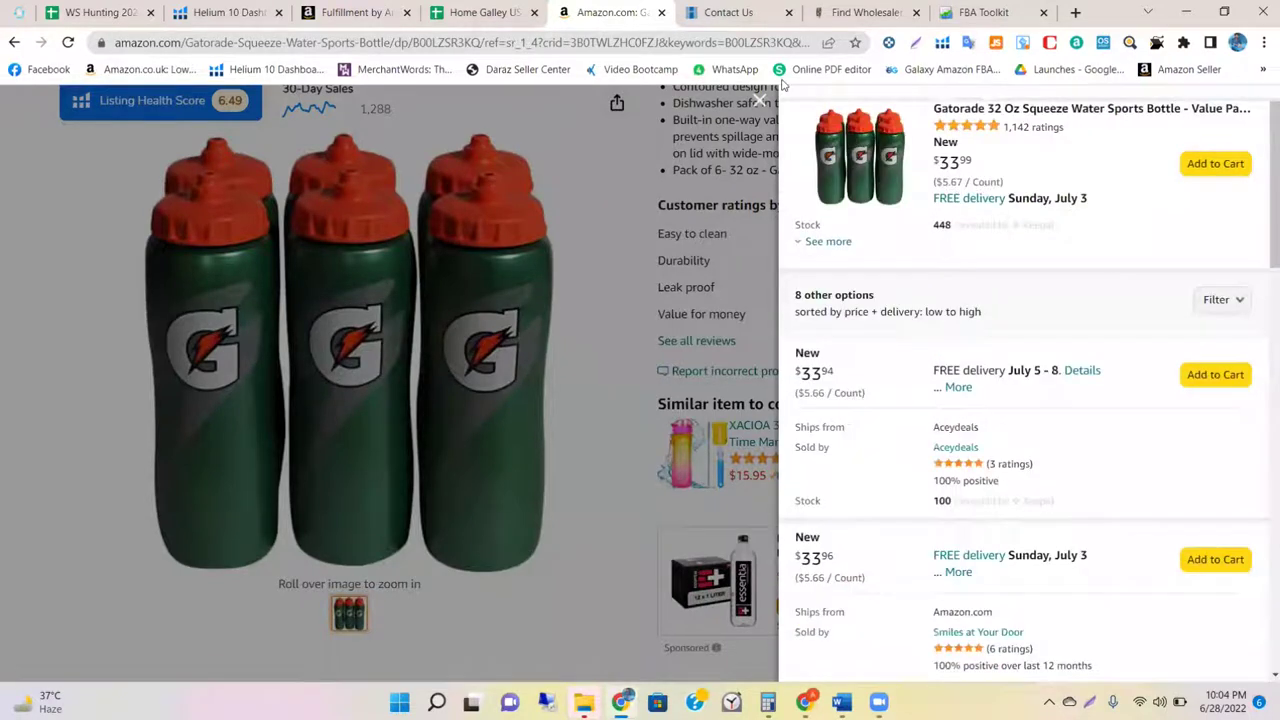
{"action": "left_click", "coordinate": [586, 414]}
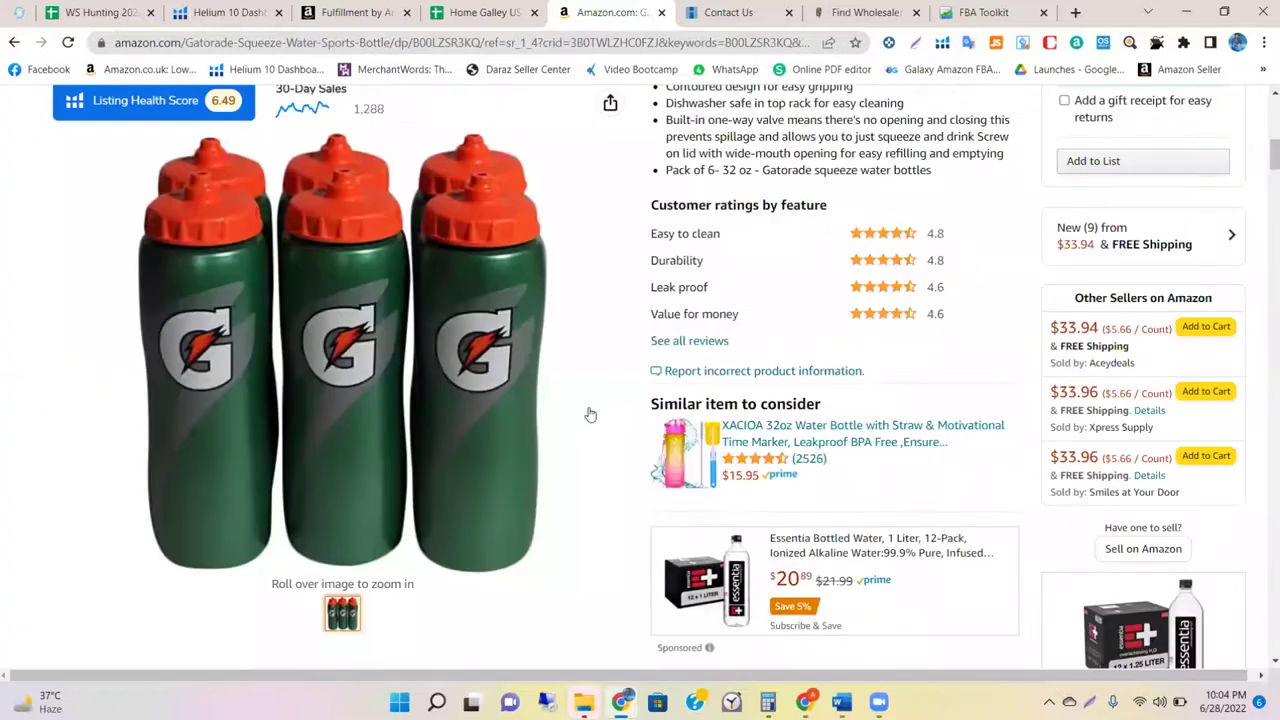
Step: Request Keepa's product data on the listing and log in with the account username and password
{"action": "scroll", "coordinate": [587, 437], "scroll_direction": "down", "scroll_amount": 5}
{"action": "scroll", "coordinate": [222, 147], "scroll_direction": "down", "scroll_amount": 1}
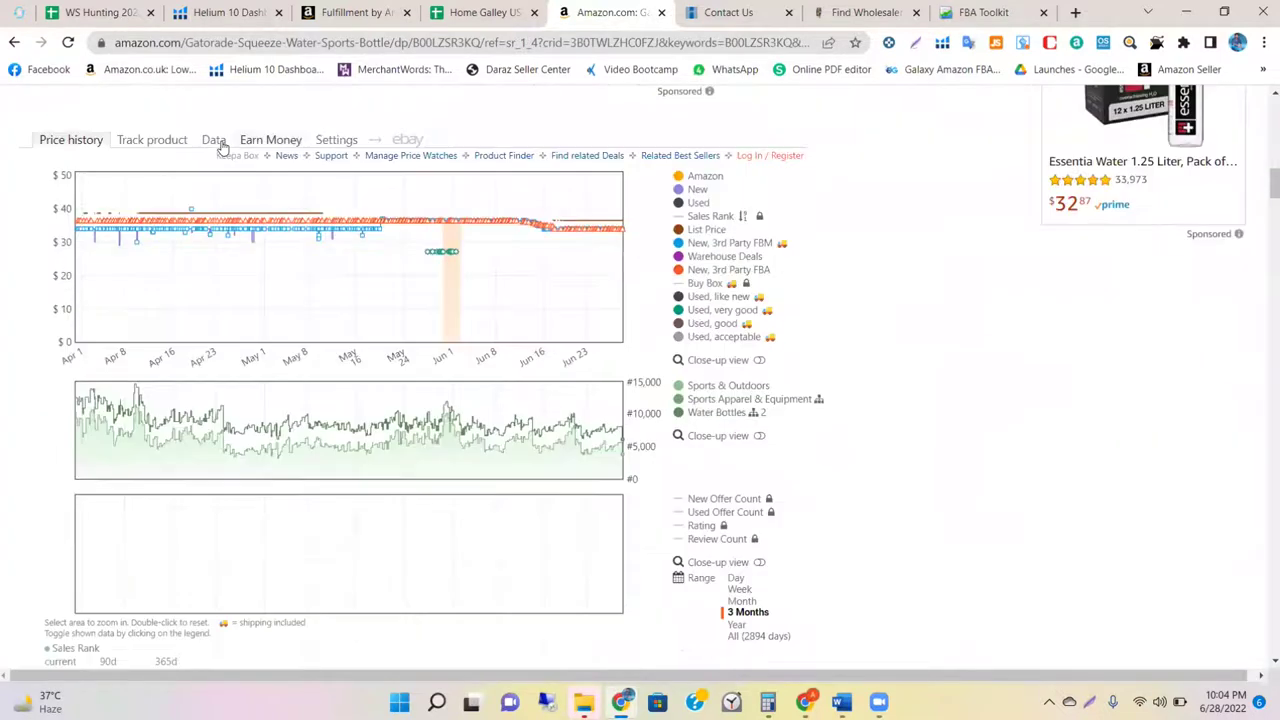
{"action": "left_click", "coordinate": [220, 143]}
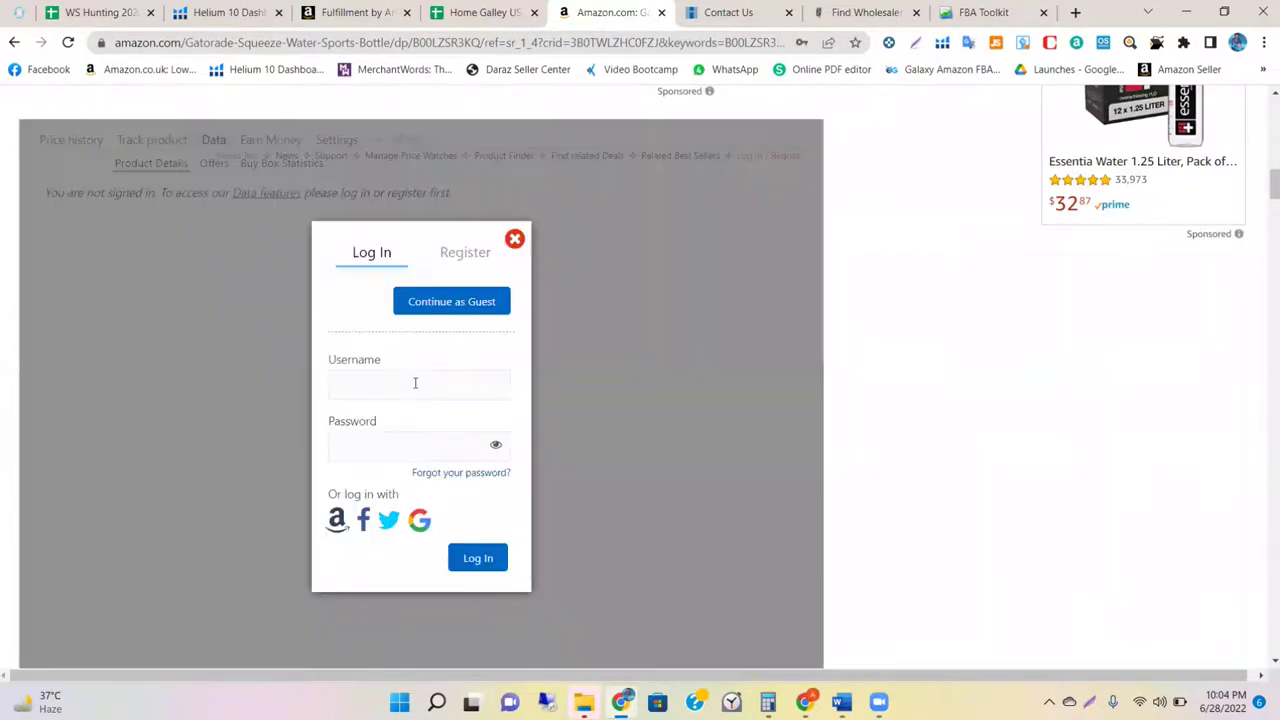
{"action": "left_click", "coordinate": [415, 383]}
{"action": "left_click", "coordinate": [467, 435]}
{"action": "left_click", "coordinate": [477, 558]}
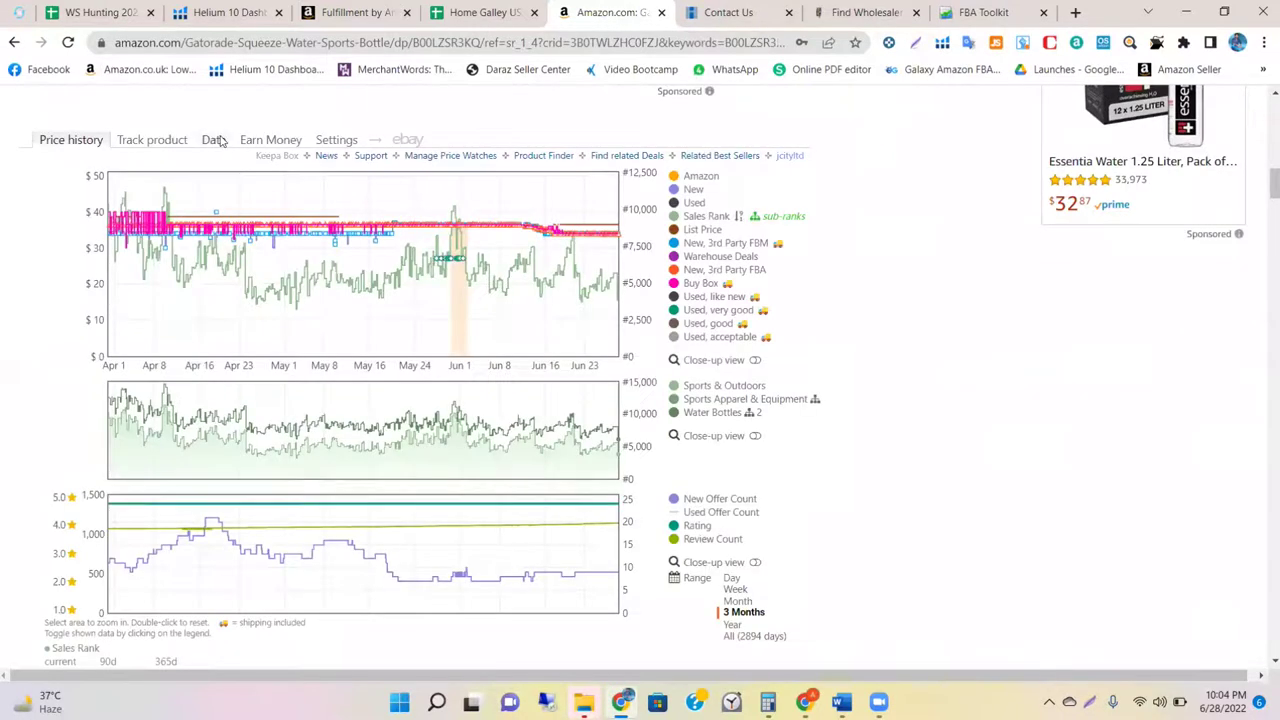
Step: Display Keepa's Buy Box Statistics for the Gatorade bottles to compare the sellers' buy box shares
{"action": "left_click", "coordinate": [224, 143]}
{"action": "left_click", "coordinate": [245, 165]}
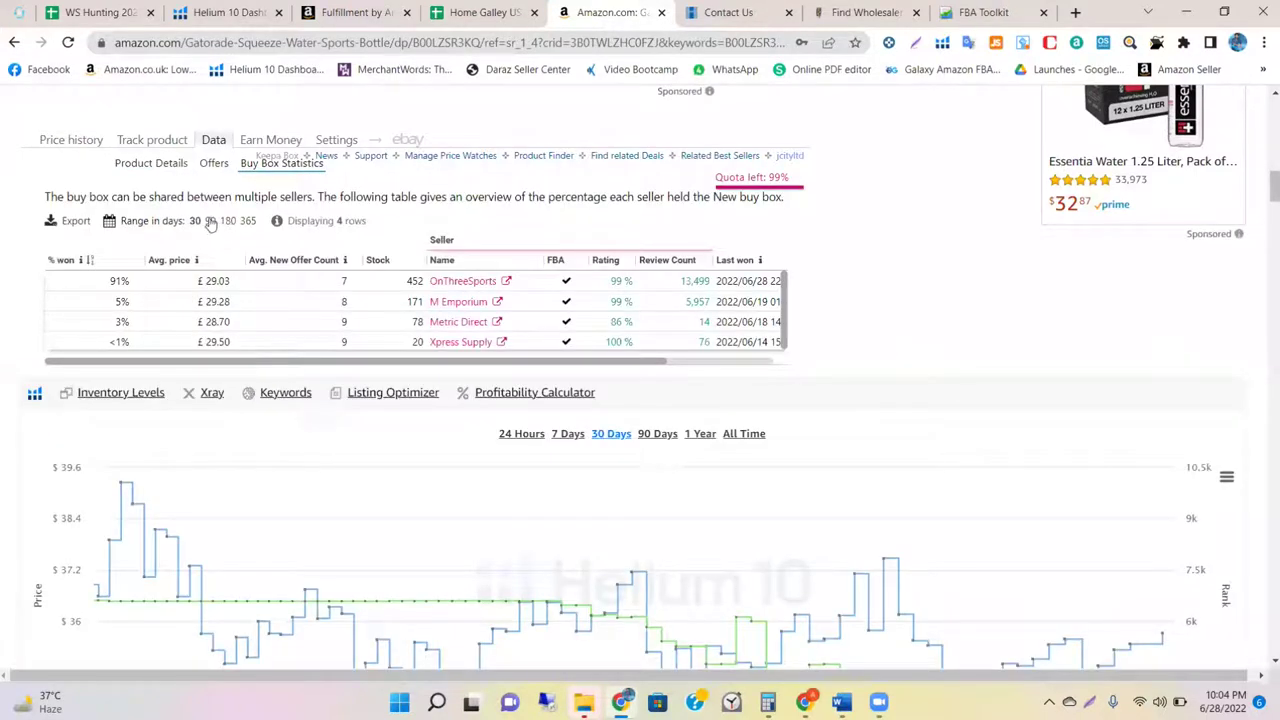
Step: Set the Buy Box Statistics range to 90 days and check the sellers' shares against the Gatorade listing's current offer
{"action": "left_click", "coordinate": [209, 221]}
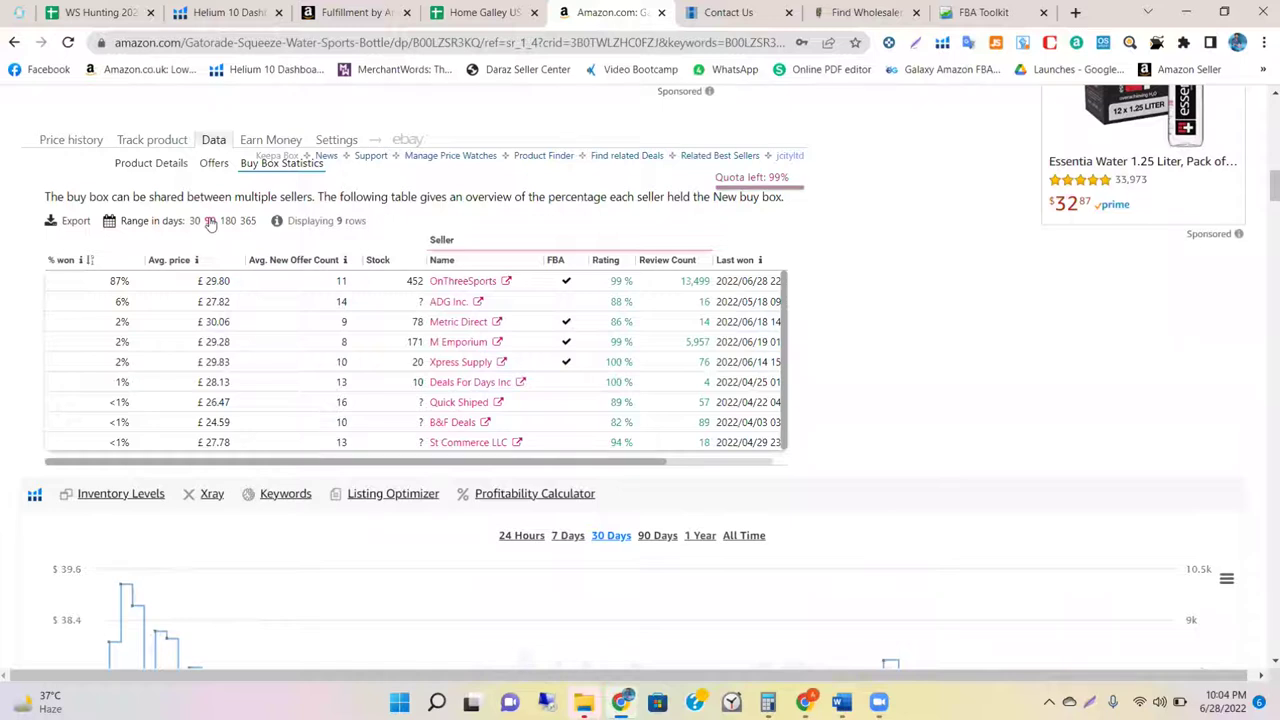
{"action": "scroll", "coordinate": [727, 177], "scroll_direction": "up", "scroll_amount": 8}
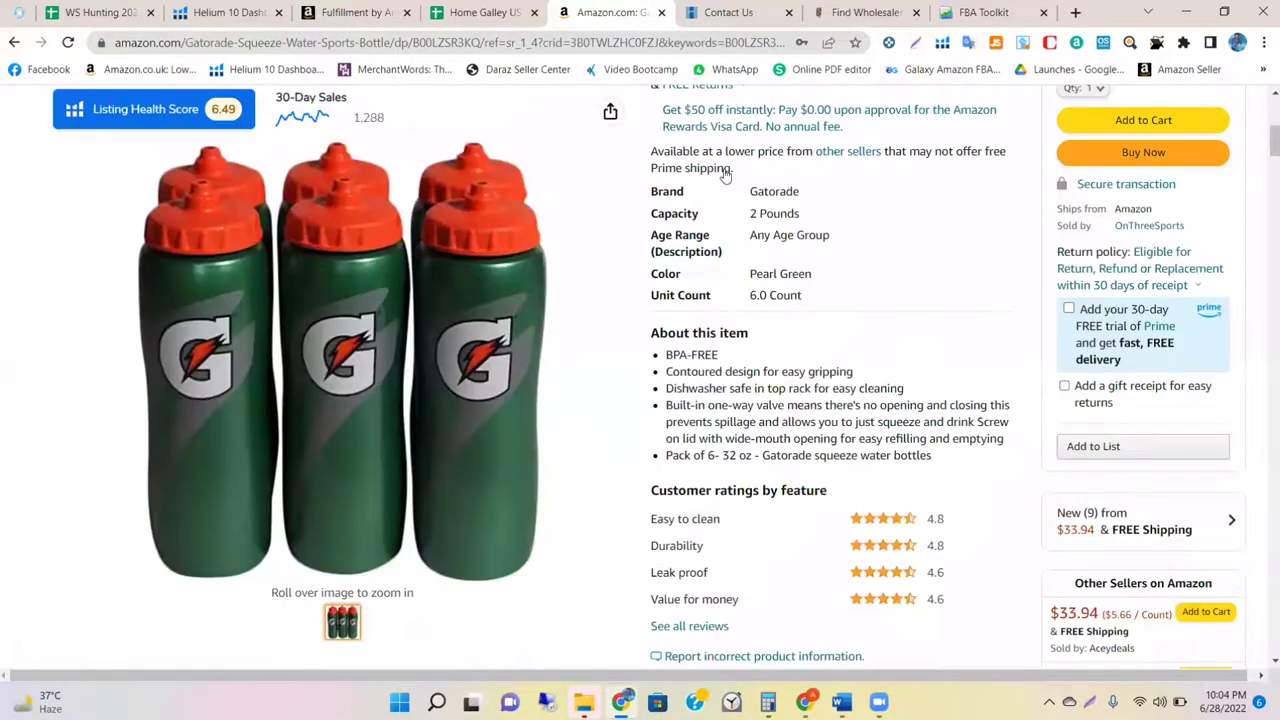
{"action": "scroll", "coordinate": [727, 175], "scroll_direction": "up", "scroll_amount": 4}
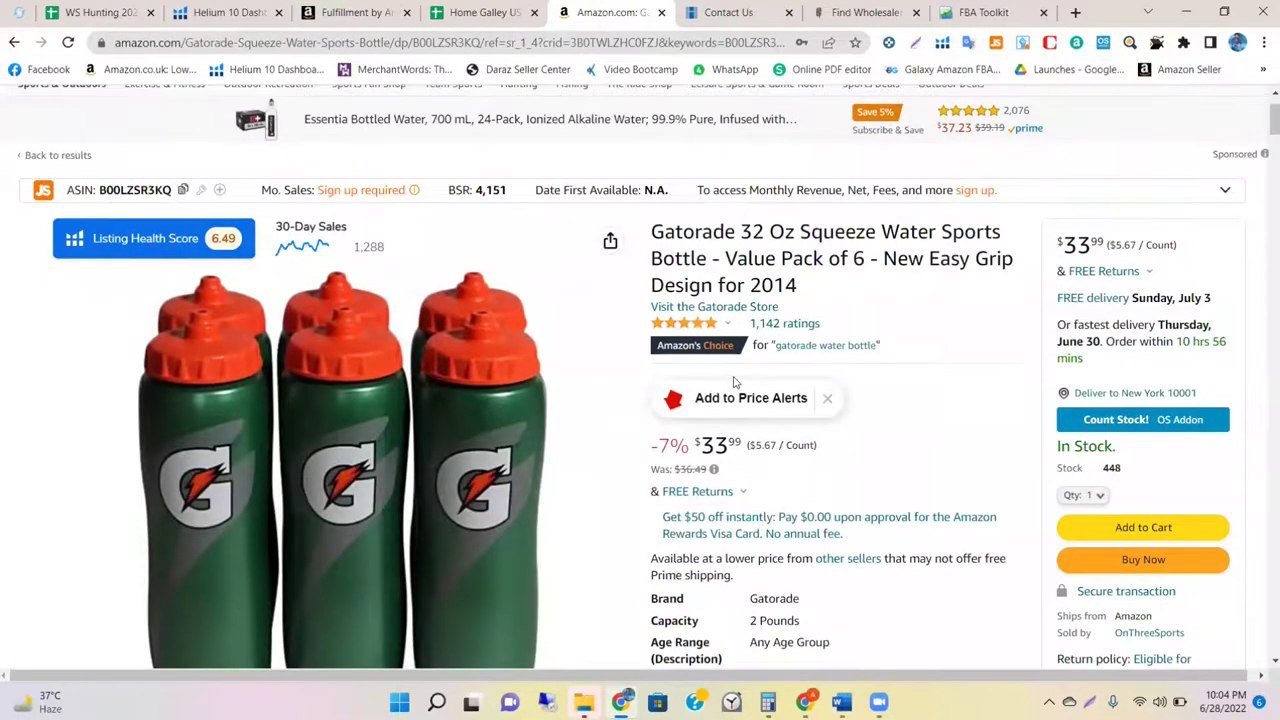
{"action": "scroll", "coordinate": [735, 382], "scroll_direction": "down", "scroll_amount": 12}
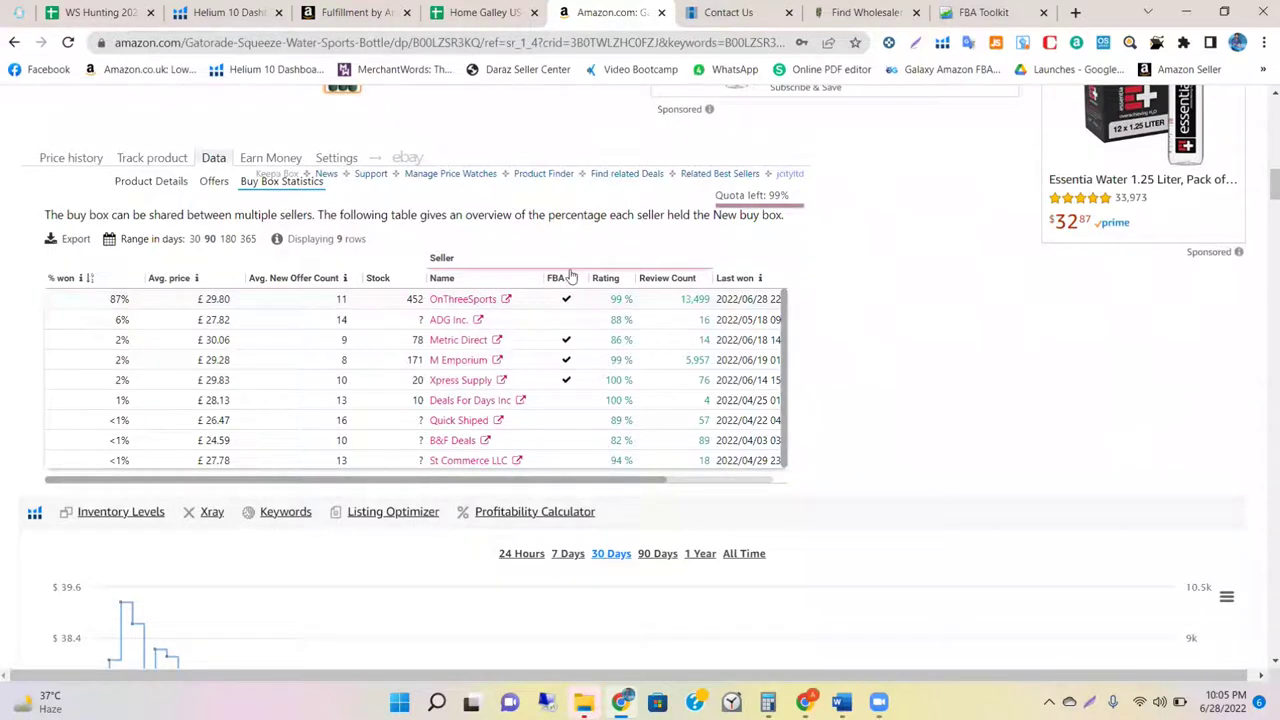
Step: Compare the review counts, ratings and average prices of OnThreeSports, M Emporium and ADG Inc. in the 90-day buy box table
{"action": "left_click", "coordinate": [701, 303]}
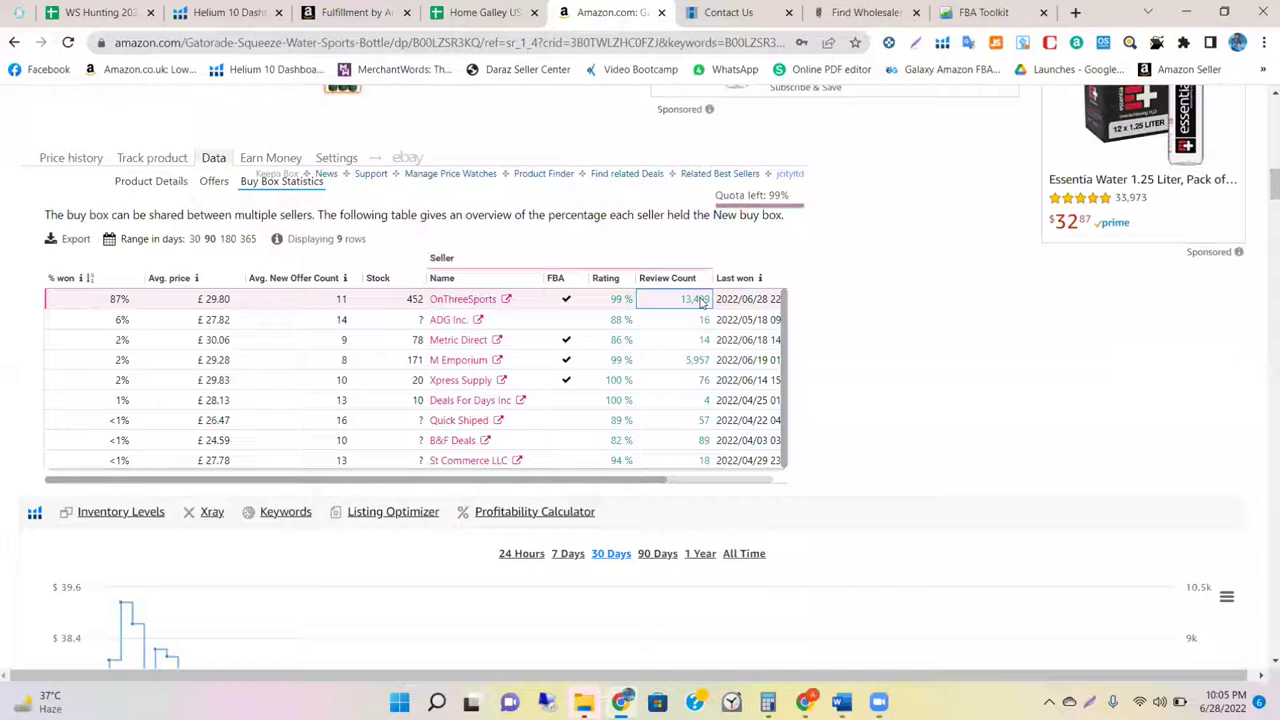
{"action": "left_click", "coordinate": [693, 362]}
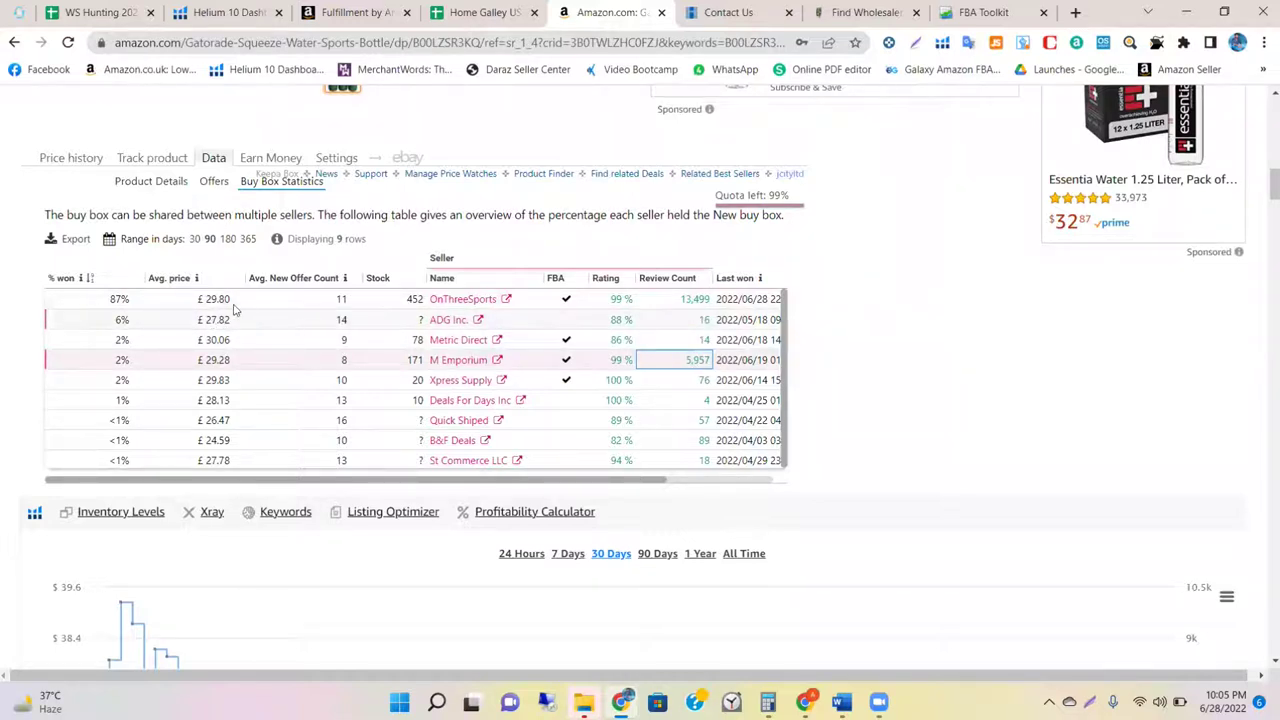
{"action": "left_click", "coordinate": [205, 322]}
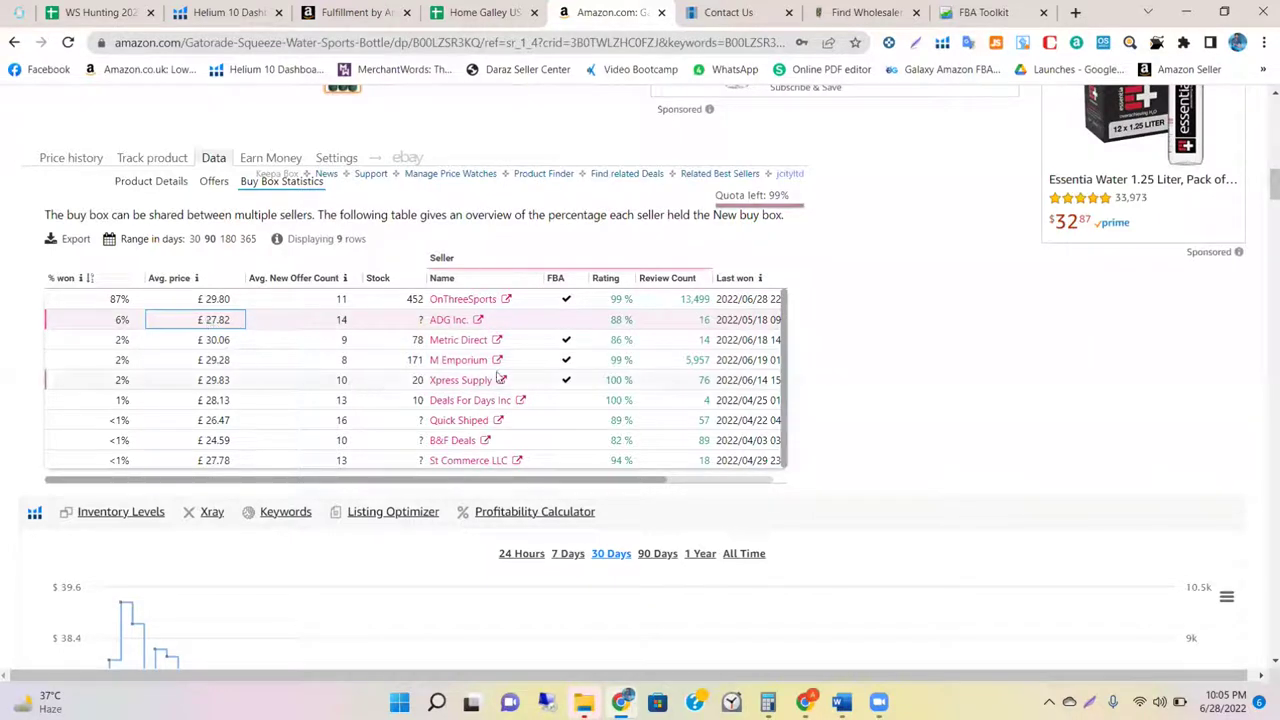
{"action": "left_click", "coordinate": [620, 320]}
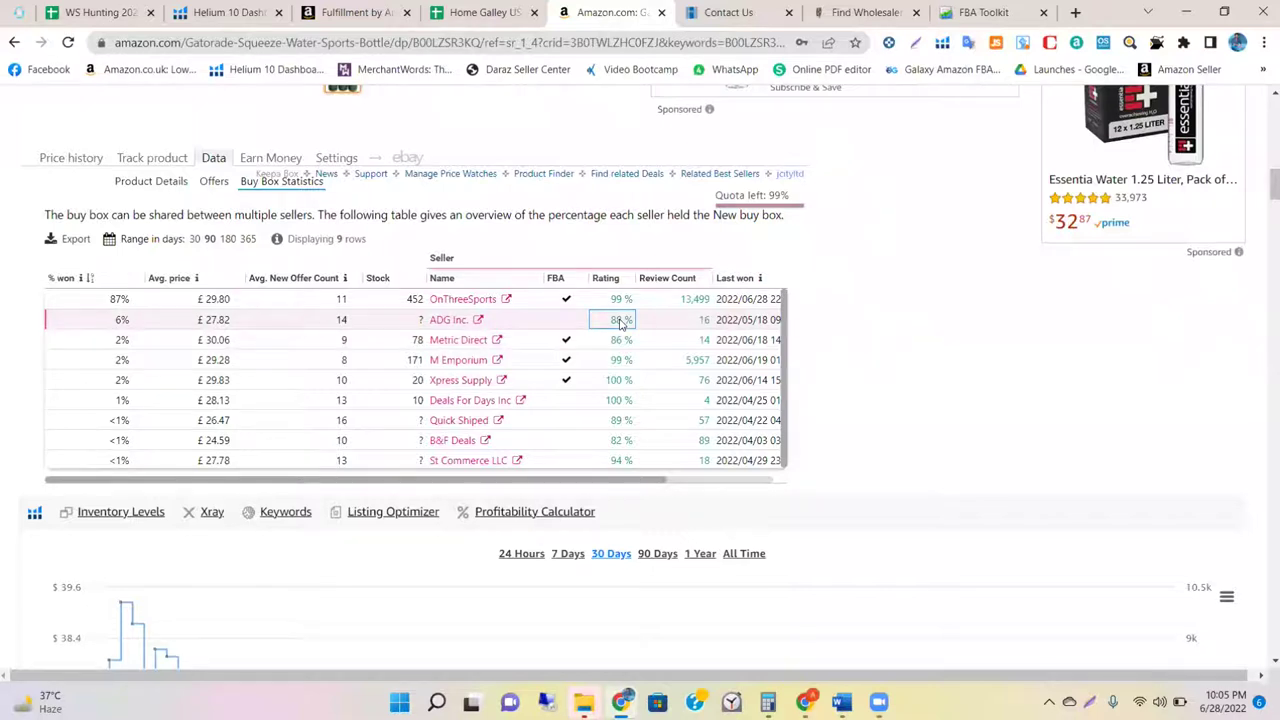
{"action": "left_click", "coordinate": [696, 303]}
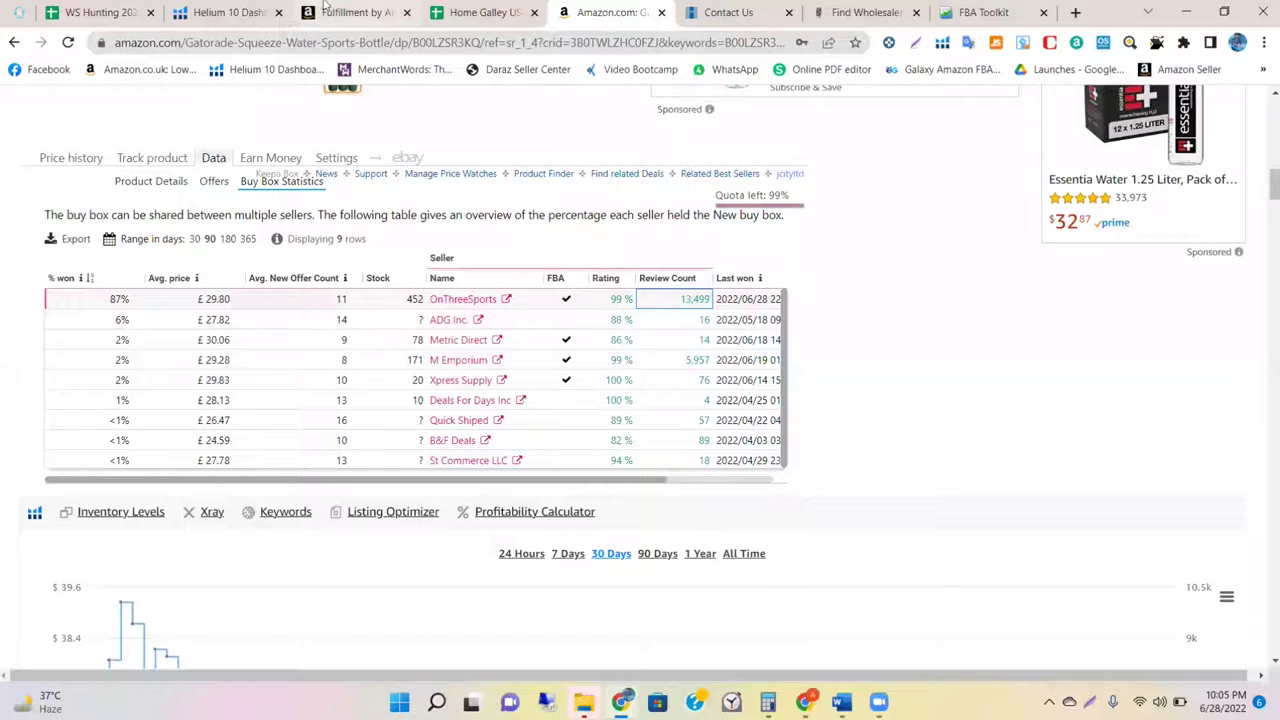
{"action": "left_click", "coordinate": [476, 12]}
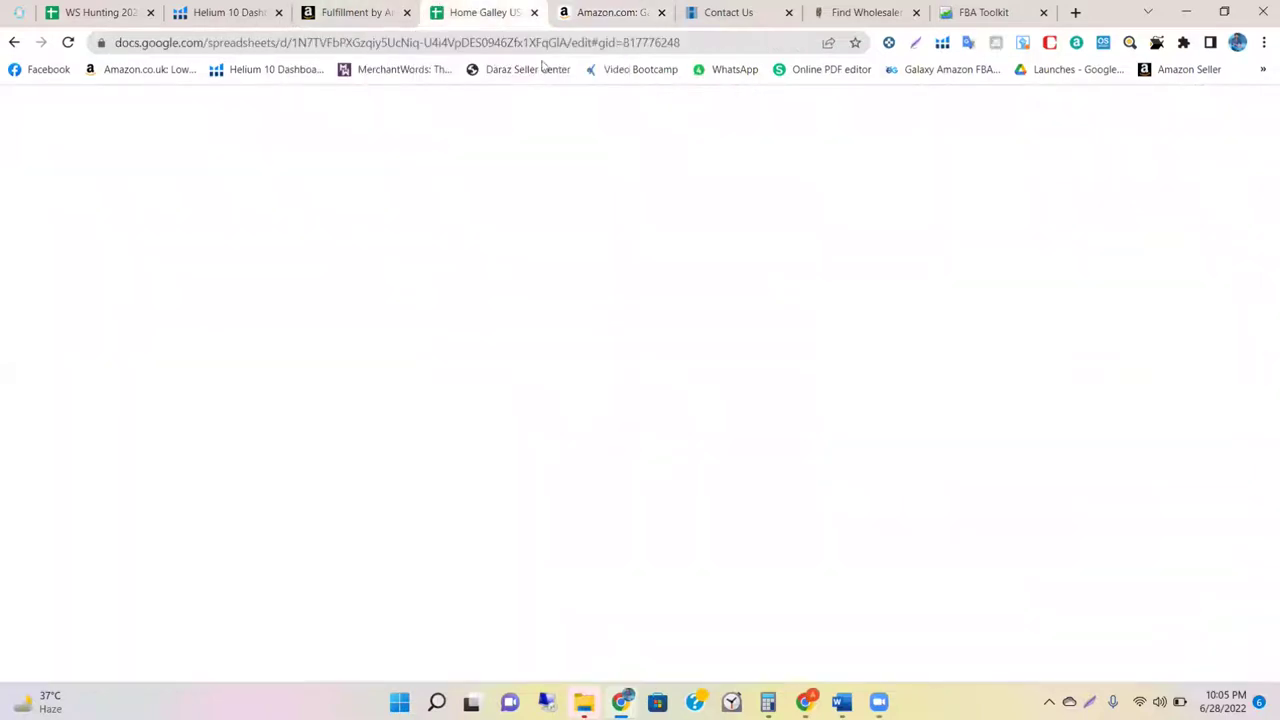
{"action": "left_click", "coordinate": [592, 10]}
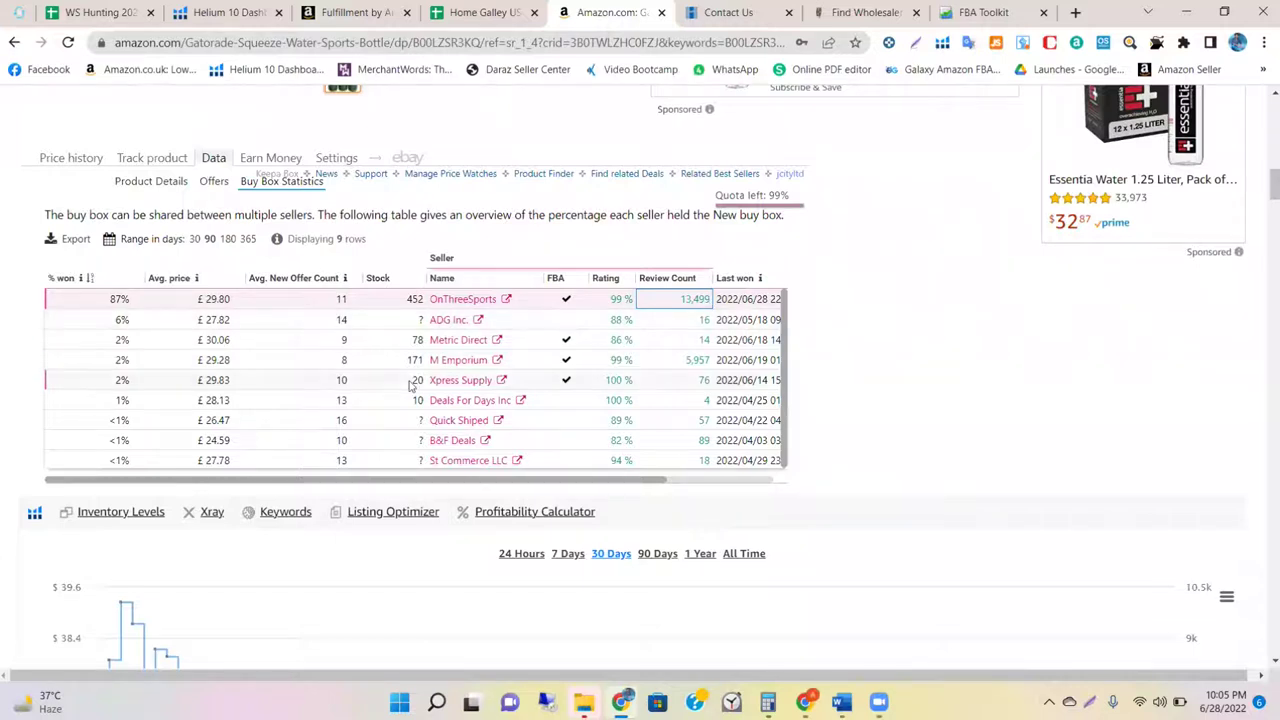
Step: Compare the average prices of OnThreeSports and ADG Inc., and the review counts of the FBA sellers holding the buy box
{"action": "left_click", "coordinate": [212, 301]}
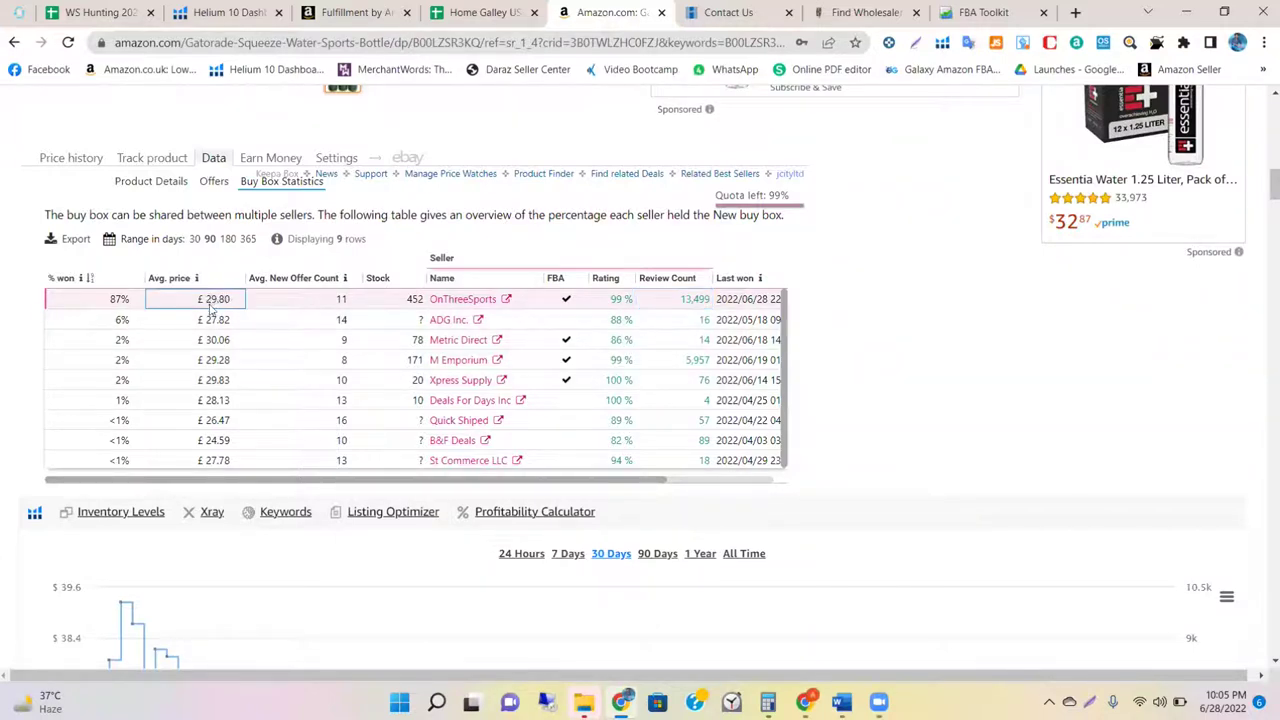
{"action": "left_click", "coordinate": [187, 327]}
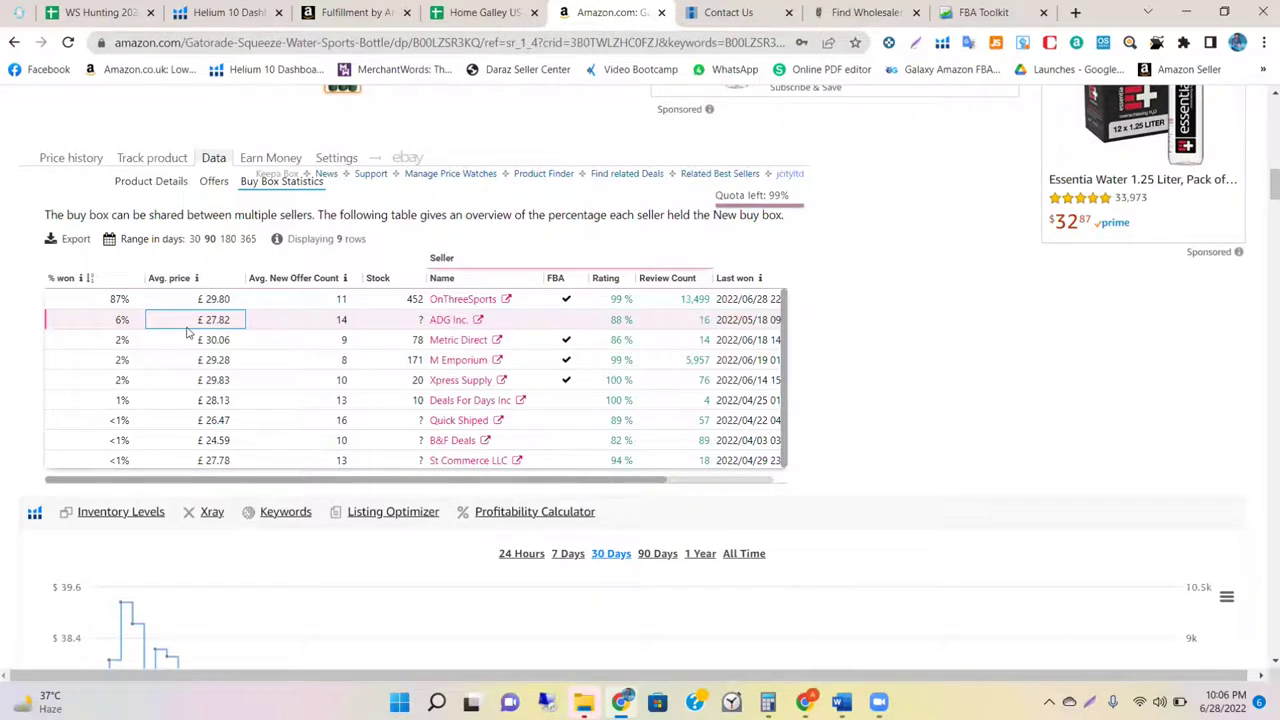
{"action": "left_click", "coordinate": [703, 345]}
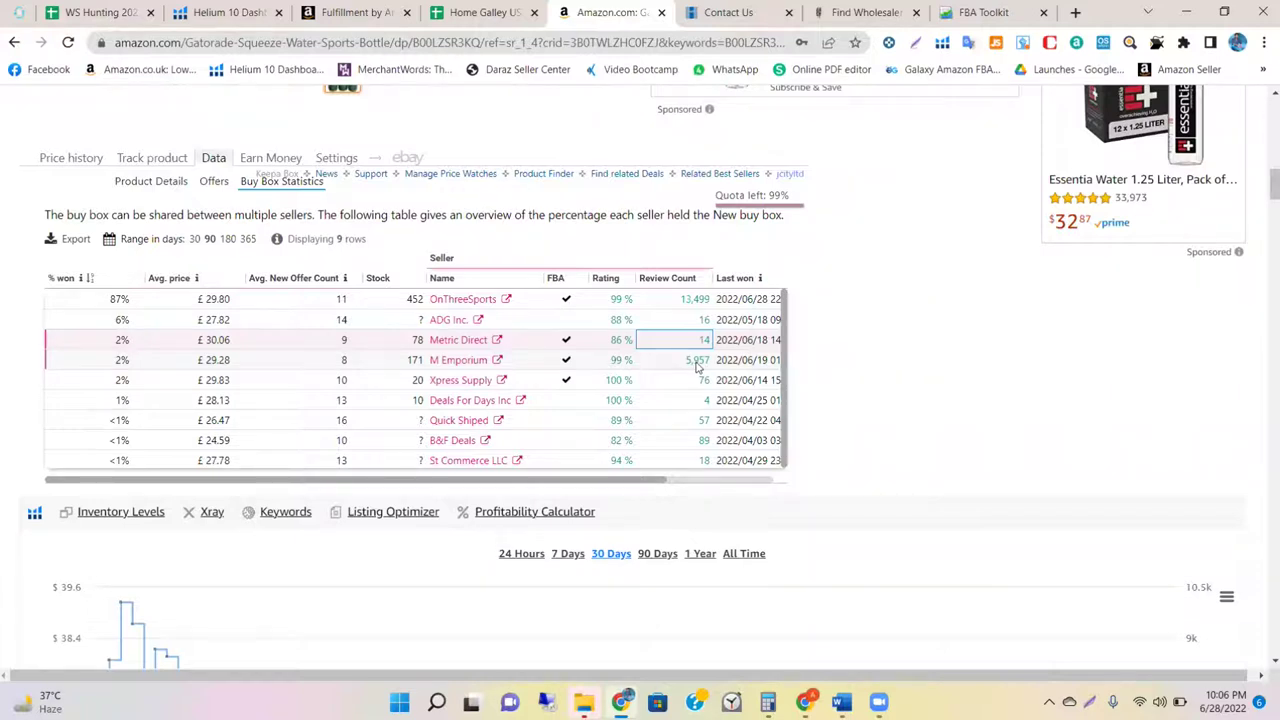
{"action": "left_click", "coordinate": [700, 300]}
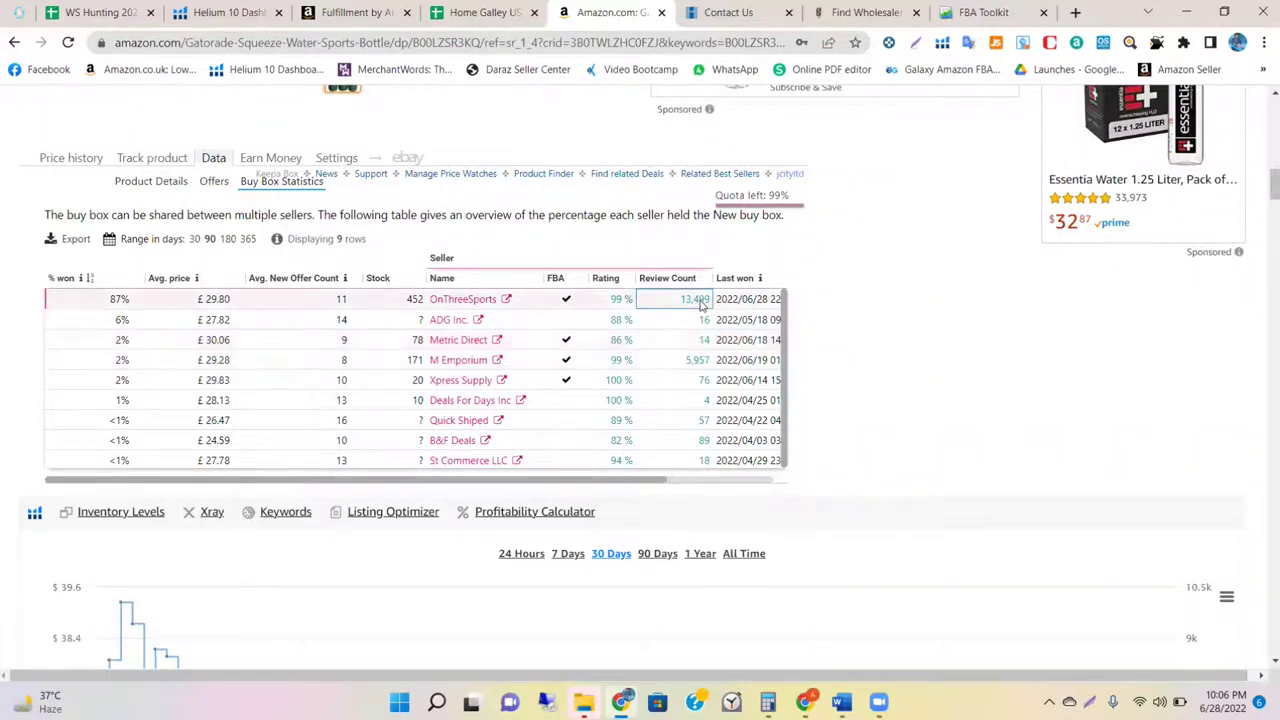
{"action": "left_click", "coordinate": [694, 357]}
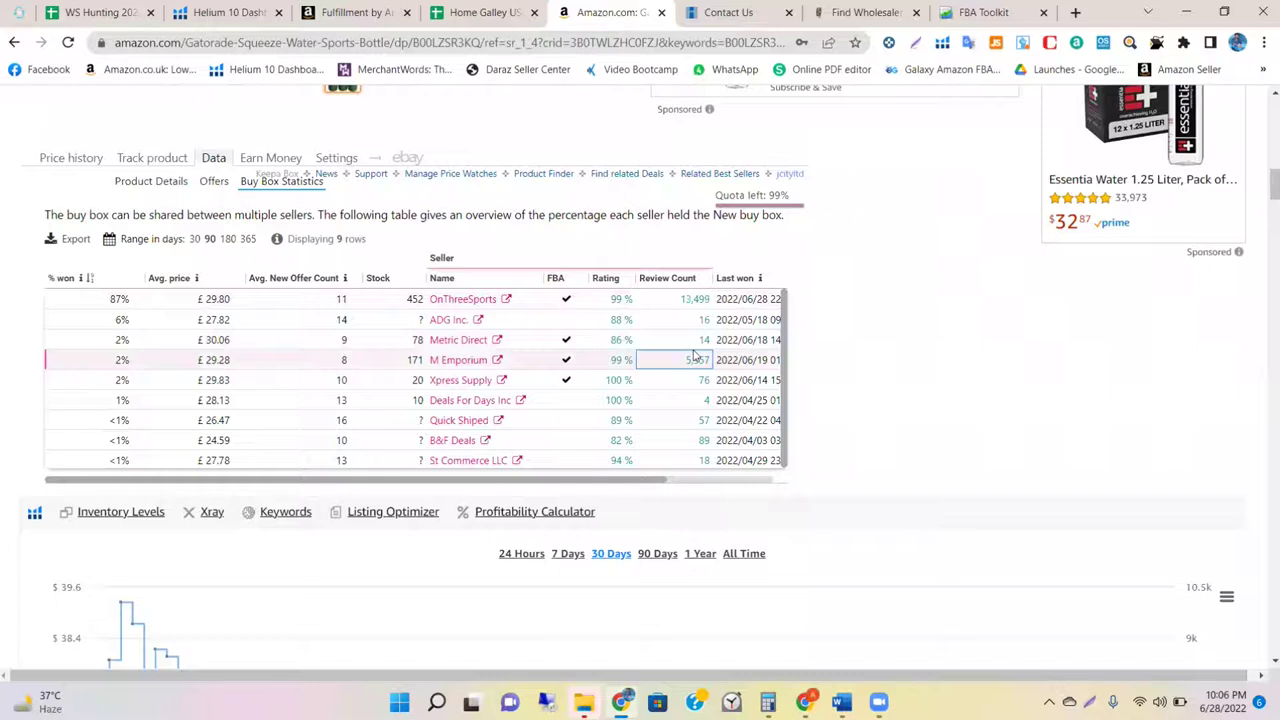
{"action": "left_click", "coordinate": [692, 340]}
{"action": "left_click", "coordinate": [673, 383]}
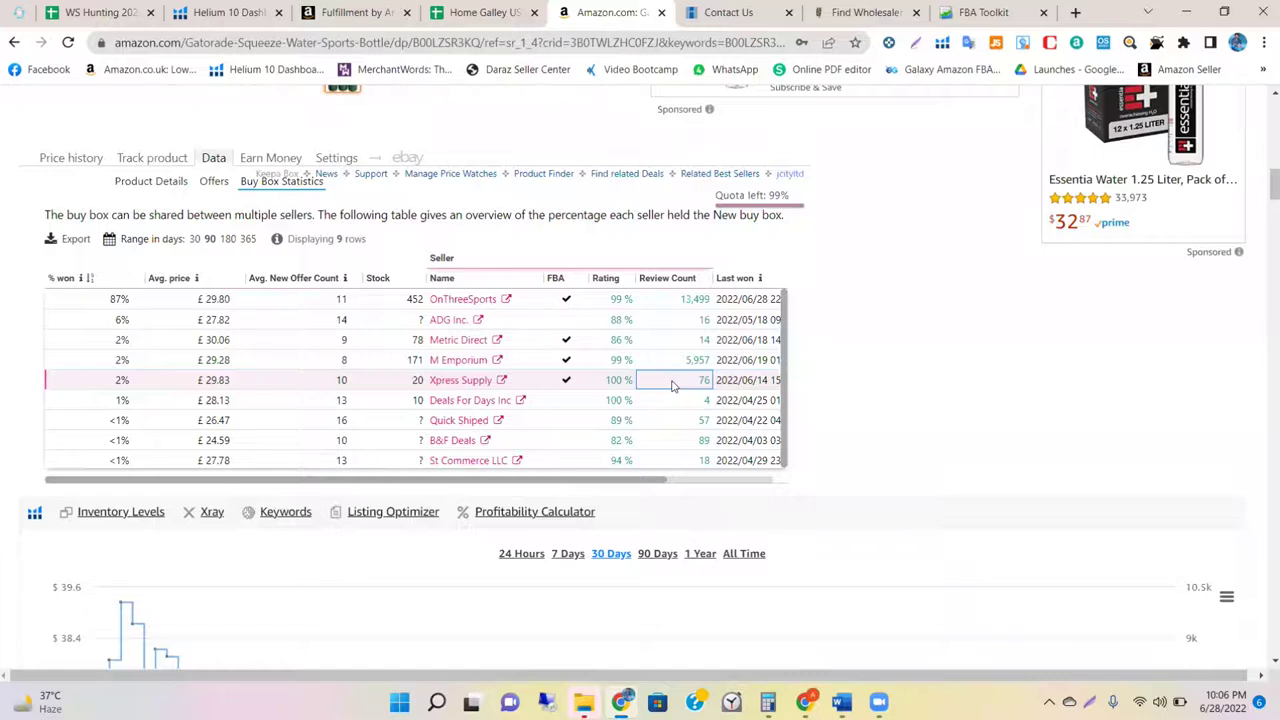
Step: Check OnThreeSports' average price and review count against Metric Direct's, and return to the Gatorade product overview
{"action": "scroll", "coordinate": [672, 386], "scroll_direction": "down", "scroll_amount": 4}
{"action": "scroll", "coordinate": [672, 386], "scroll_direction": "up", "scroll_amount": 5}
{"action": "scroll", "coordinate": [672, 386], "scroll_direction": "down", "scroll_amount": 3}
{"action": "scroll", "coordinate": [672, 386], "scroll_direction": "up", "scroll_amount": 2}
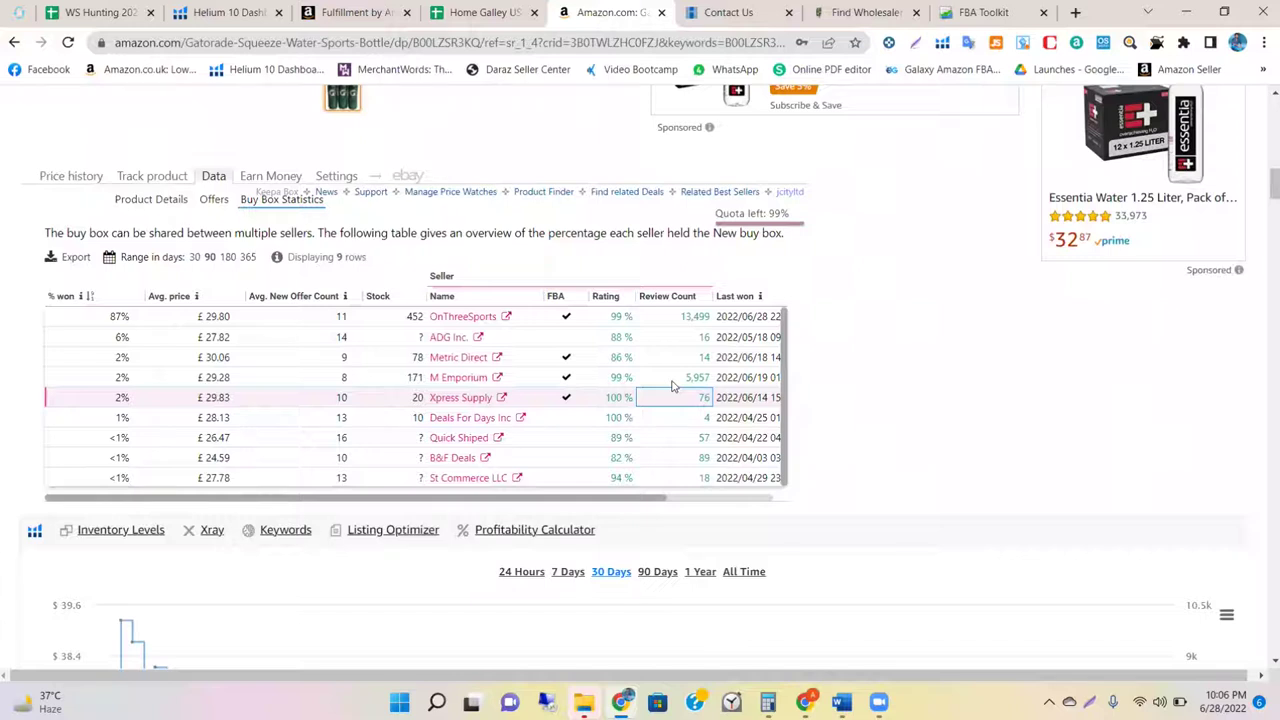
{"action": "left_click", "coordinate": [202, 324]}
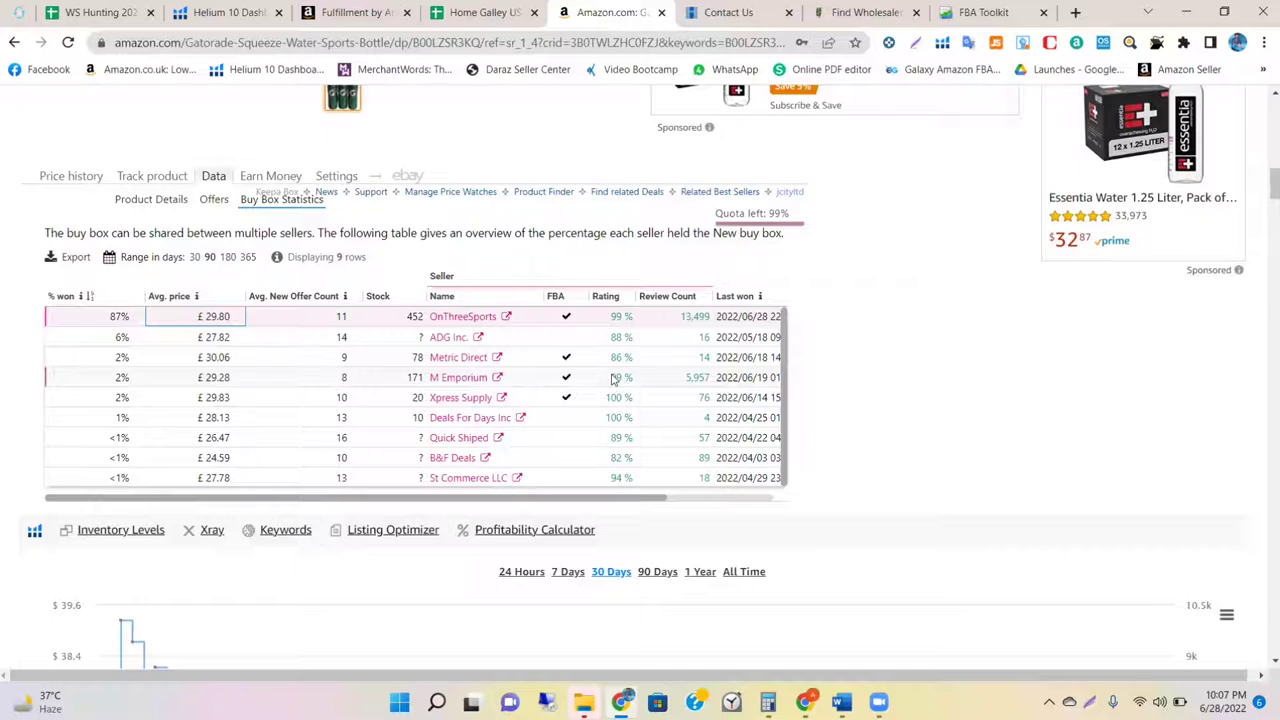
{"action": "left_click", "coordinate": [705, 357]}
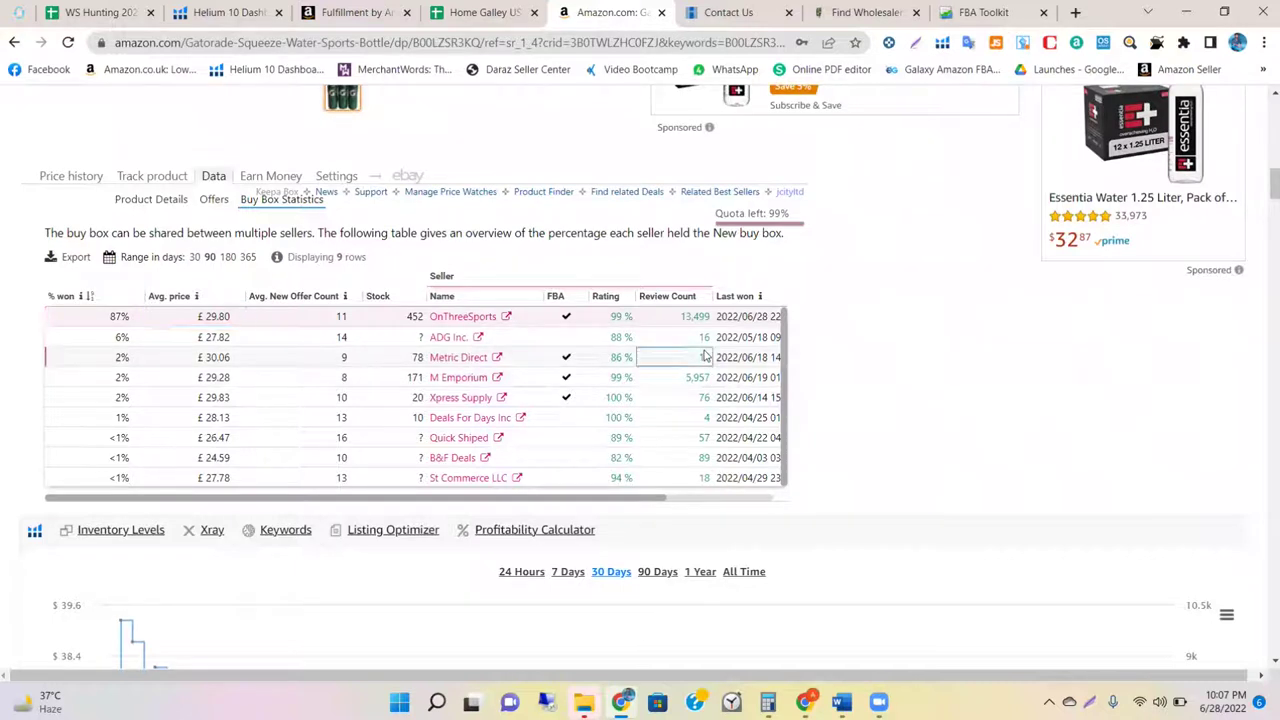
{"action": "left_click", "coordinate": [686, 316]}
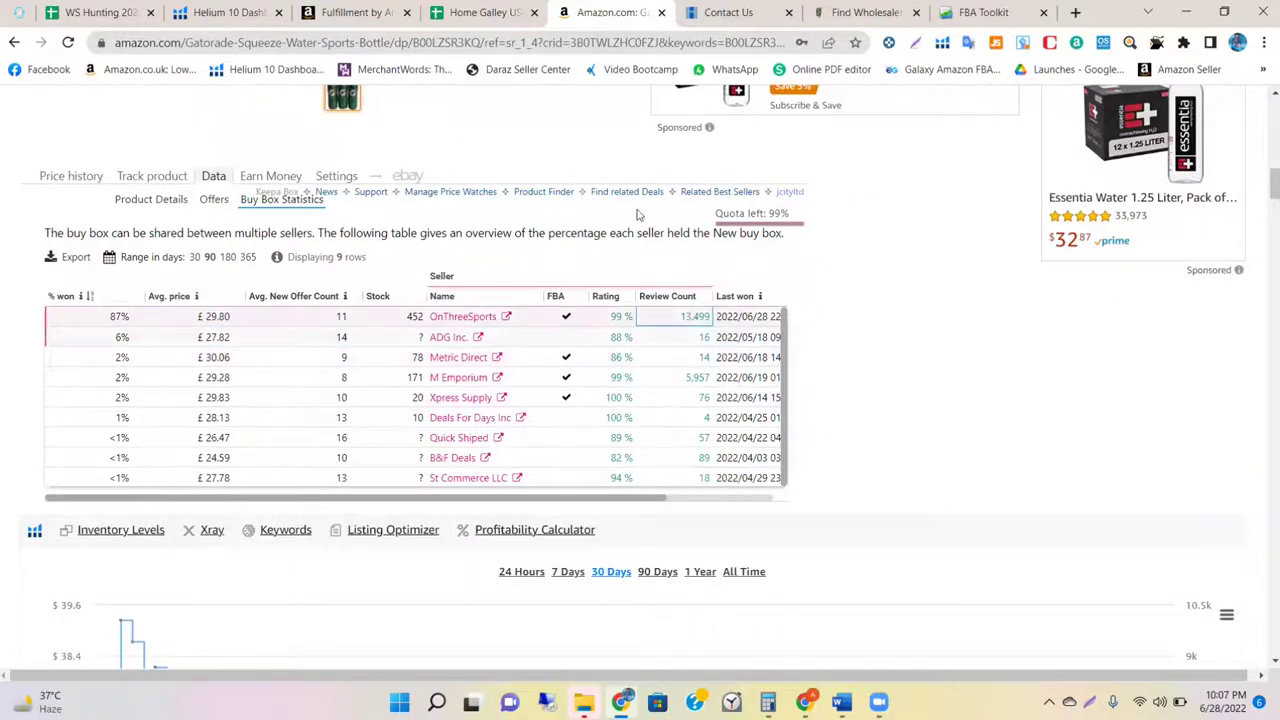
{"action": "scroll", "coordinate": [645, 200], "scroll_direction": "up", "scroll_amount": 5}
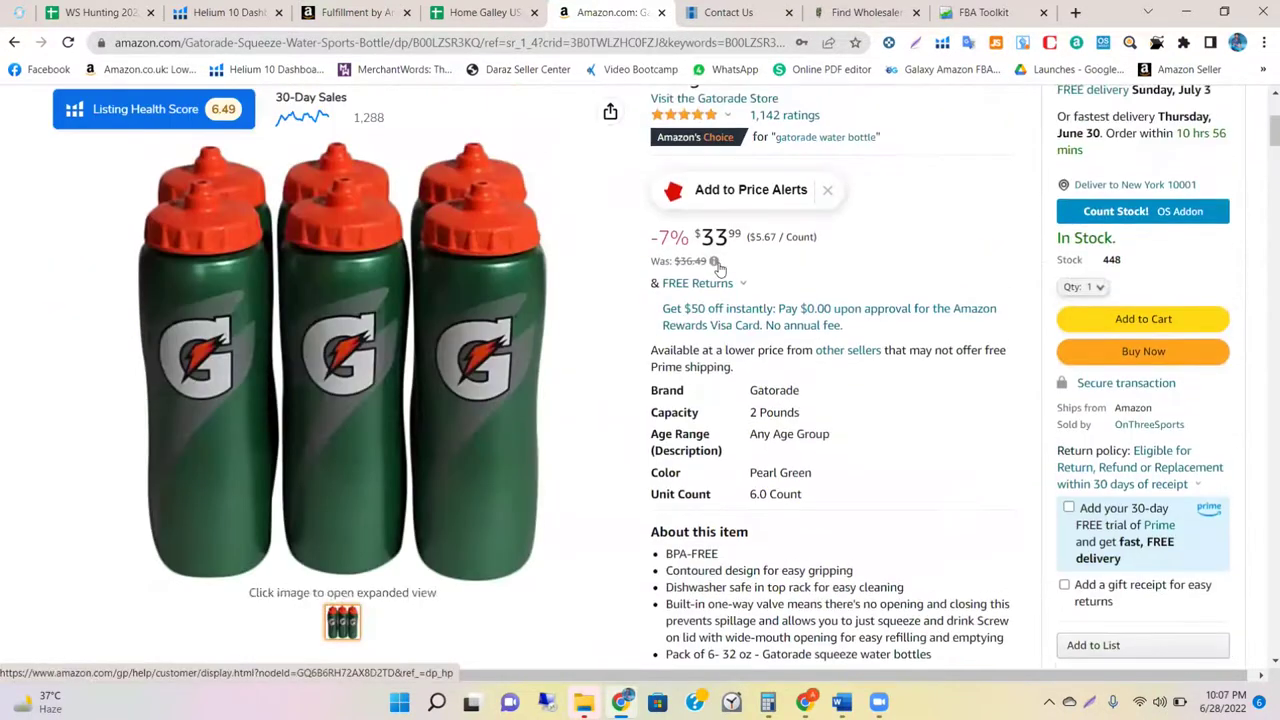
{"action": "scroll", "coordinate": [720, 270], "scroll_direction": "up", "scroll_amount": 1}
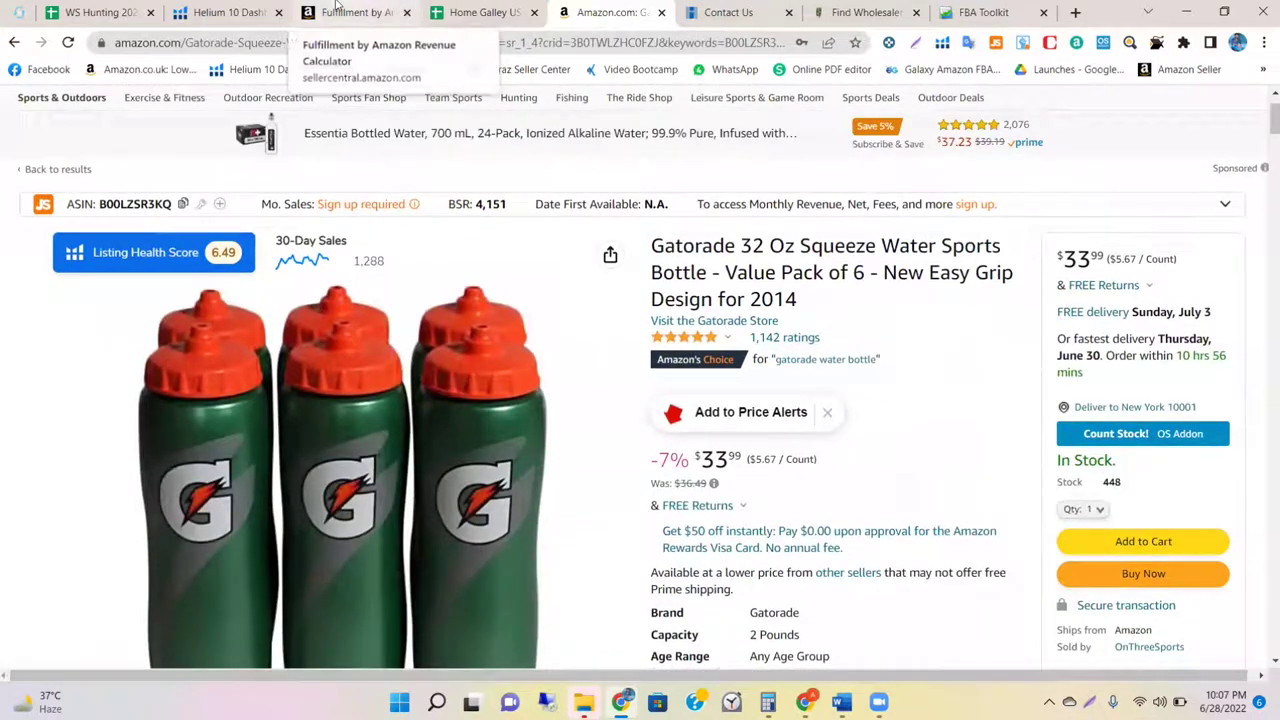
Step: Switch to the WS Hunting 2022 sheet and copy the MegaWise product's ASIN from cell C14
{"action": "left_click", "coordinate": [486, 12]}
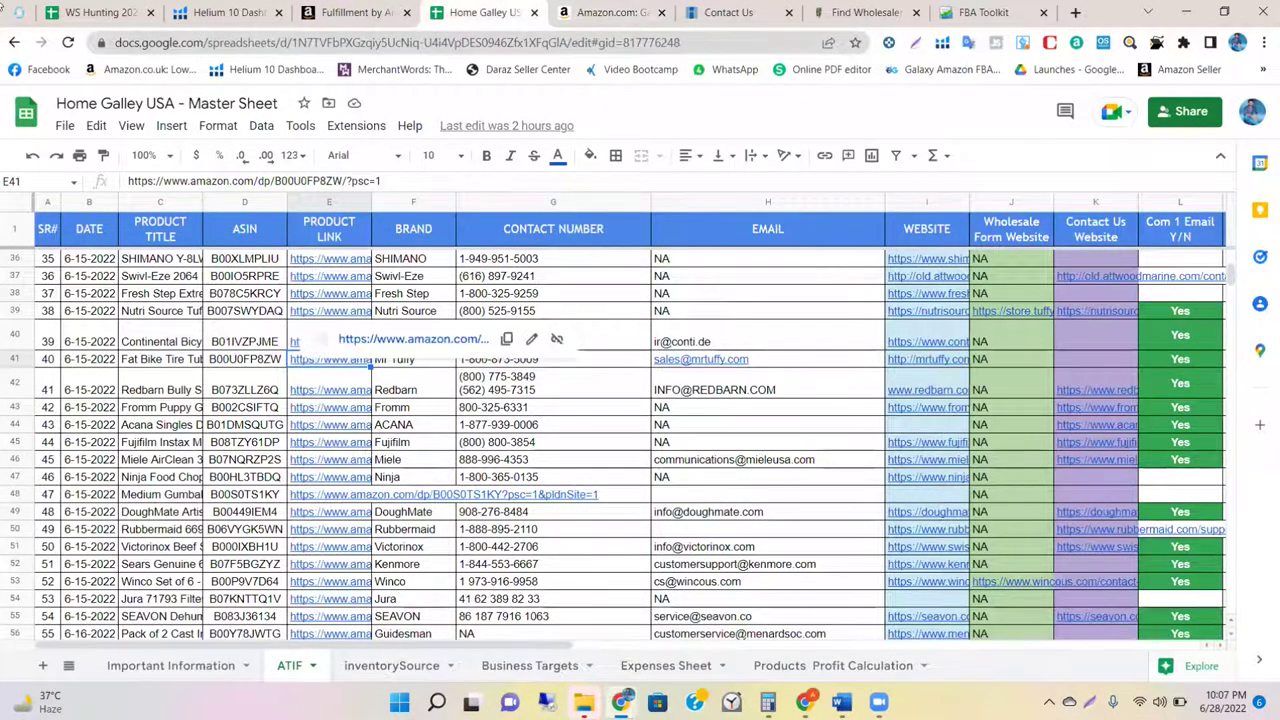
{"action": "left_click", "coordinate": [132, 8]}
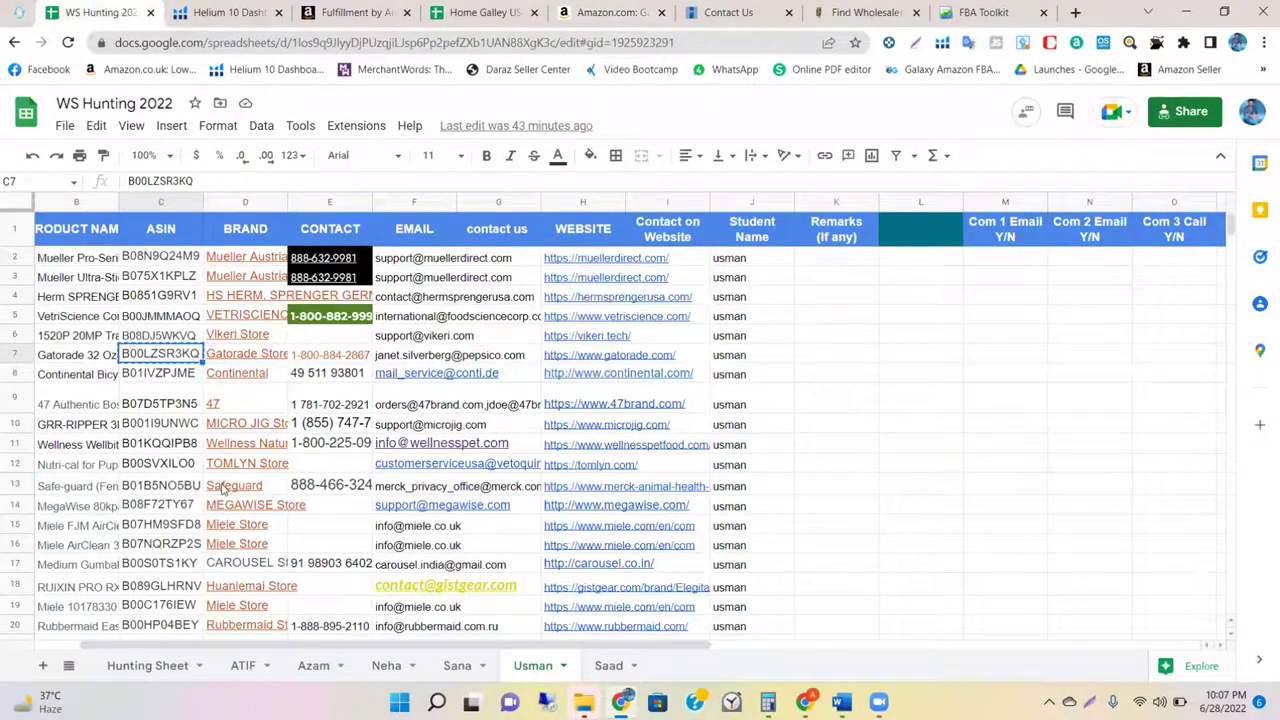
{"action": "scroll", "coordinate": [224, 490], "scroll_direction": "down", "scroll_amount": 1}
{"action": "scroll", "coordinate": [224, 490], "scroll_direction": "down", "scroll_amount": 1}
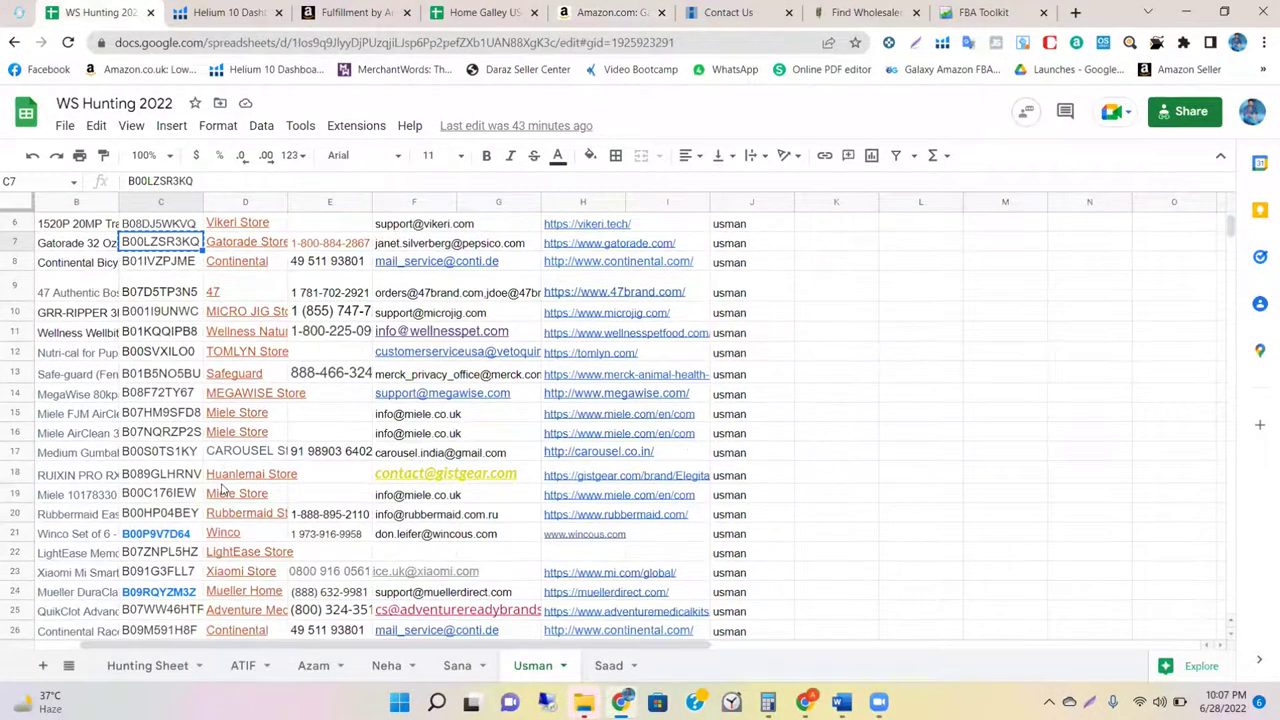
{"action": "left_click", "coordinate": [172, 398]}
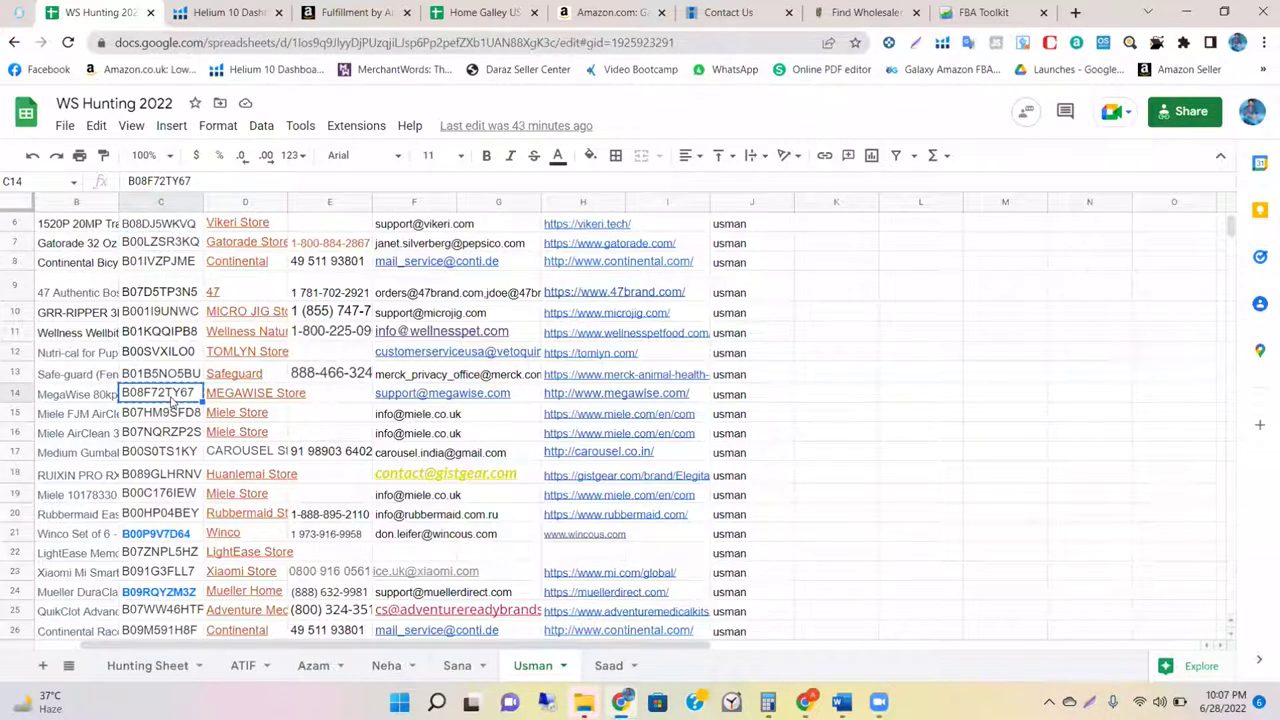
Step: Return to Amazon and search for the ASIN B08F72TY67
{"action": "left_click", "coordinate": [610, 12]}
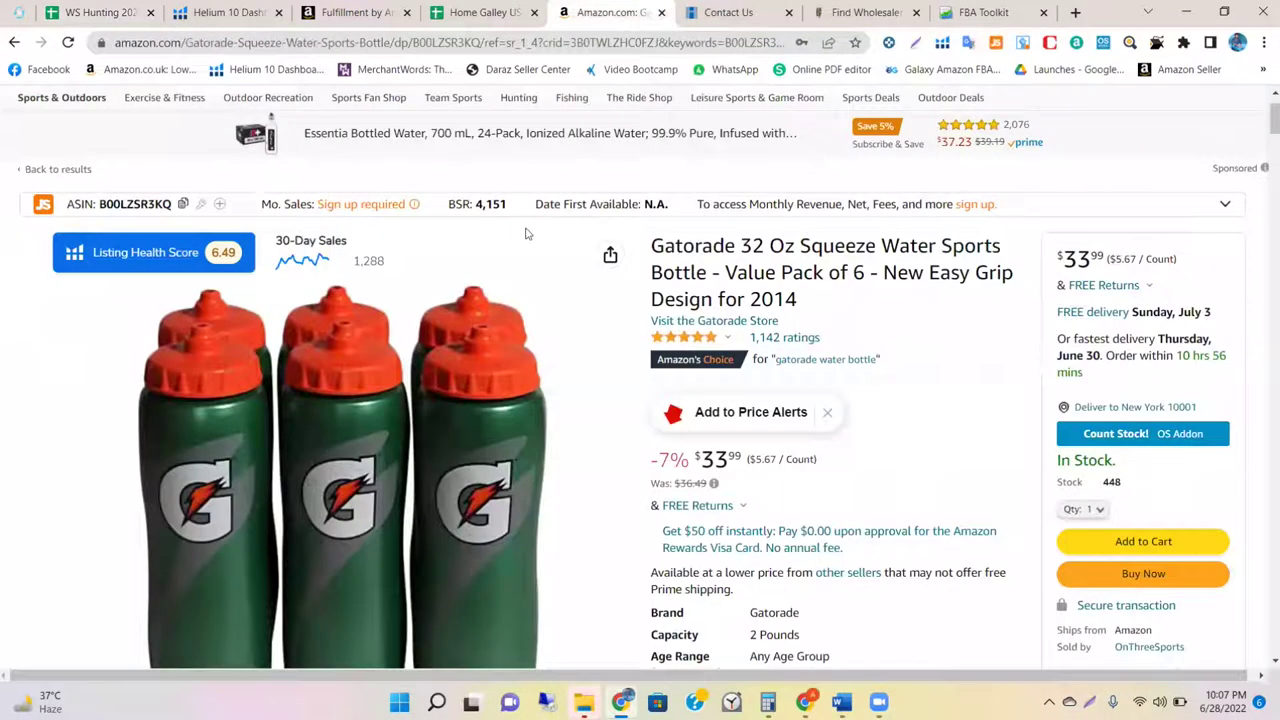
{"action": "scroll", "coordinate": [527, 233], "scroll_direction": "up", "scroll_amount": 1}
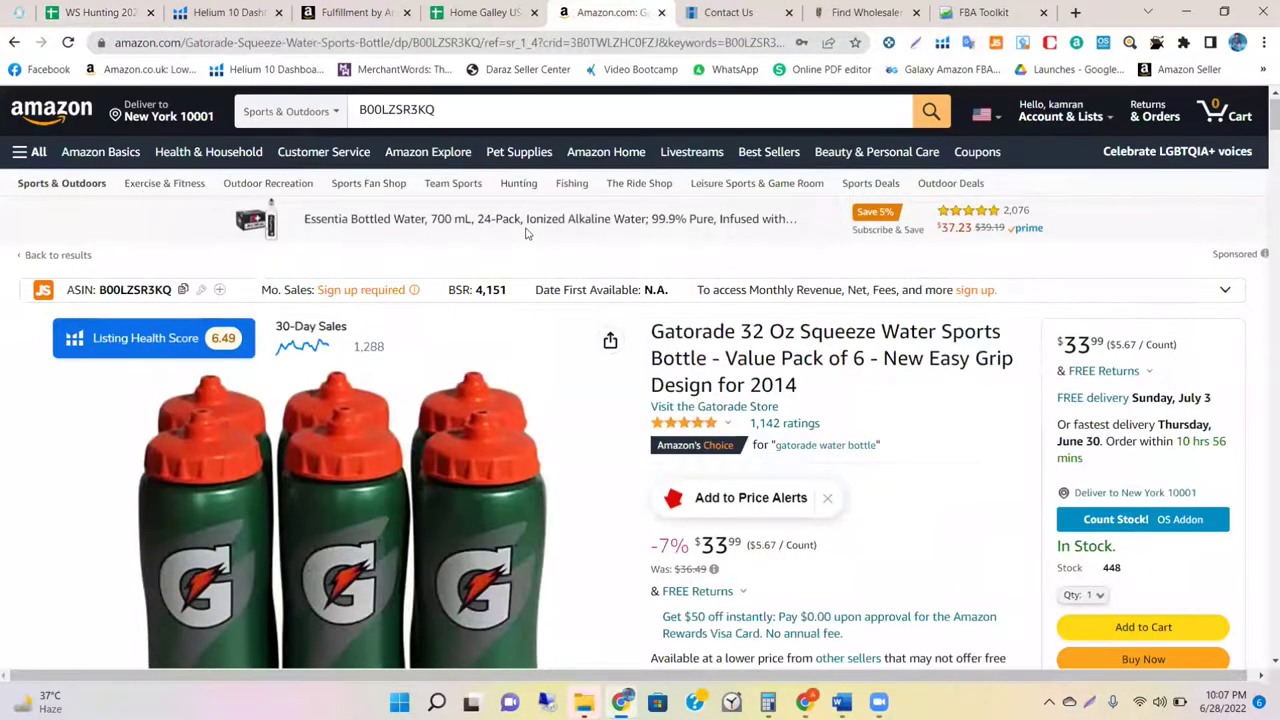
{"action": "left_click", "coordinate": [551, 112]}
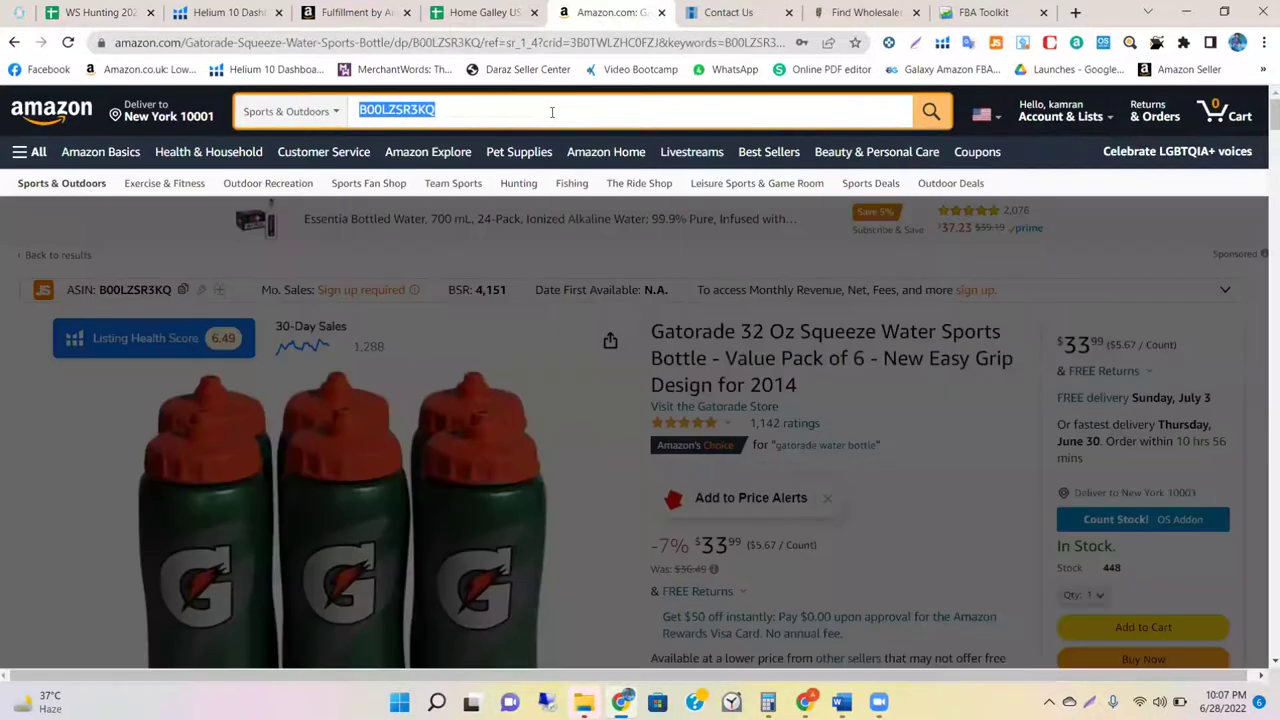
{"action": "type", "text": "B08F72TY67"}
{"action": "key", "text": "Return"}
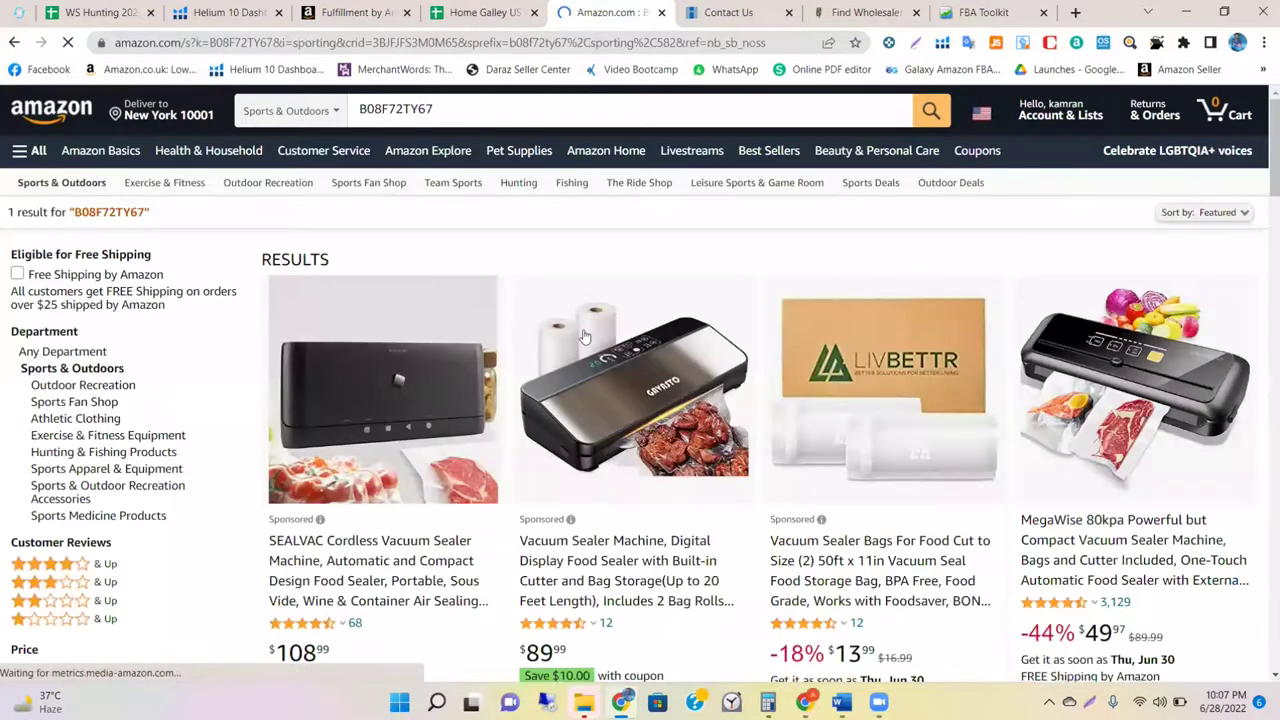
Step: Find the unsponsored MegaWise 80kpa vacuum sealer in the search results and open its listing
{"action": "scroll", "coordinate": [582, 404], "scroll_direction": "down", "scroll_amount": 5}
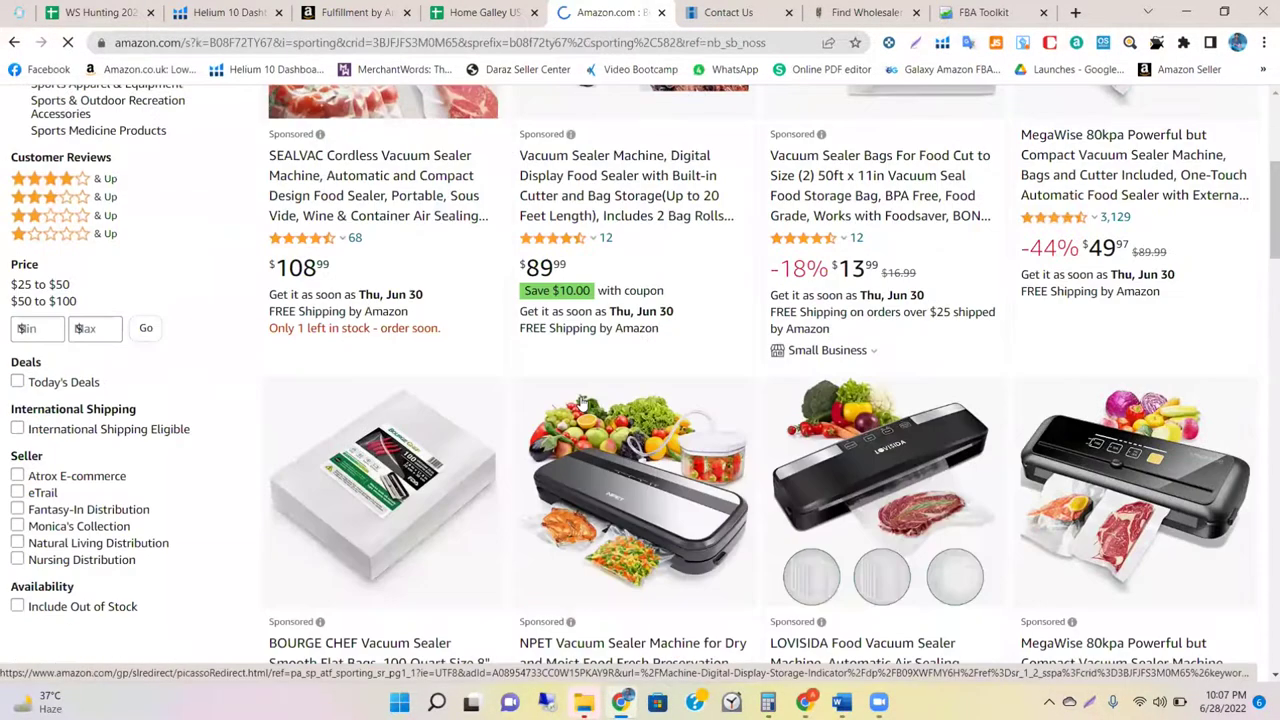
{"action": "scroll", "coordinate": [582, 404], "scroll_direction": "up", "scroll_amount": 3}
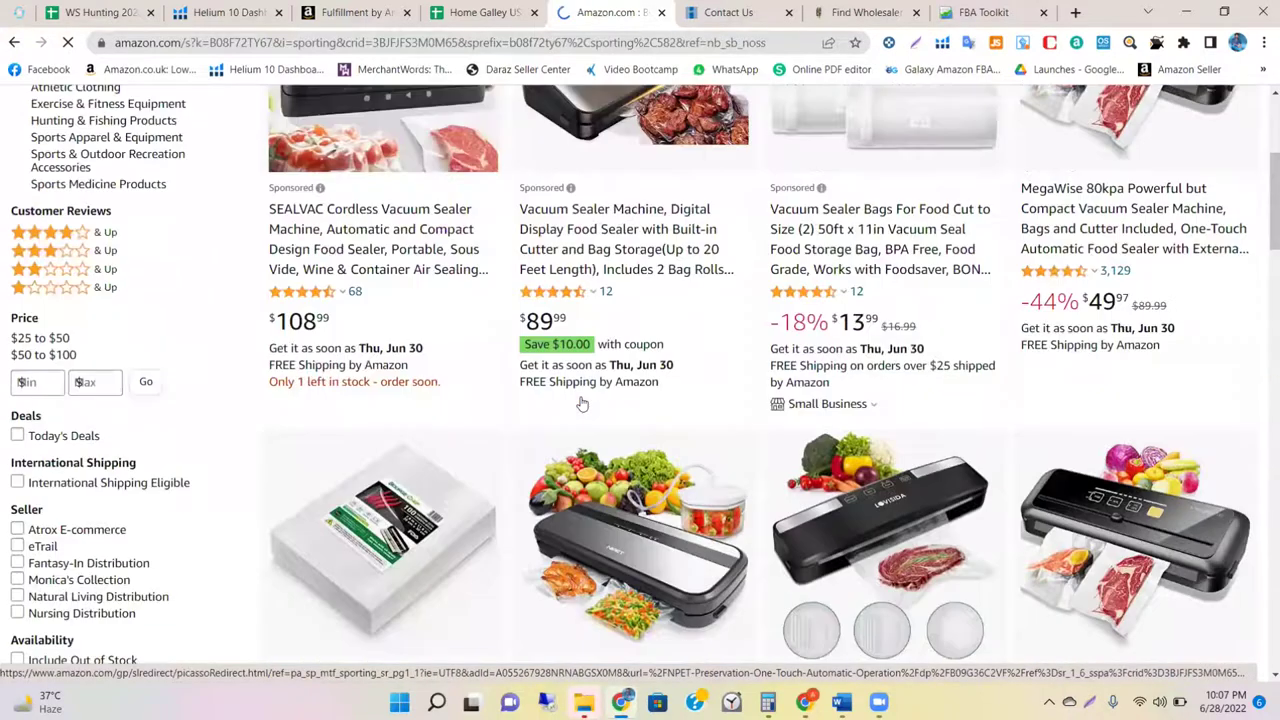
{"action": "scroll", "coordinate": [582, 404], "scroll_direction": "up", "scroll_amount": 1}
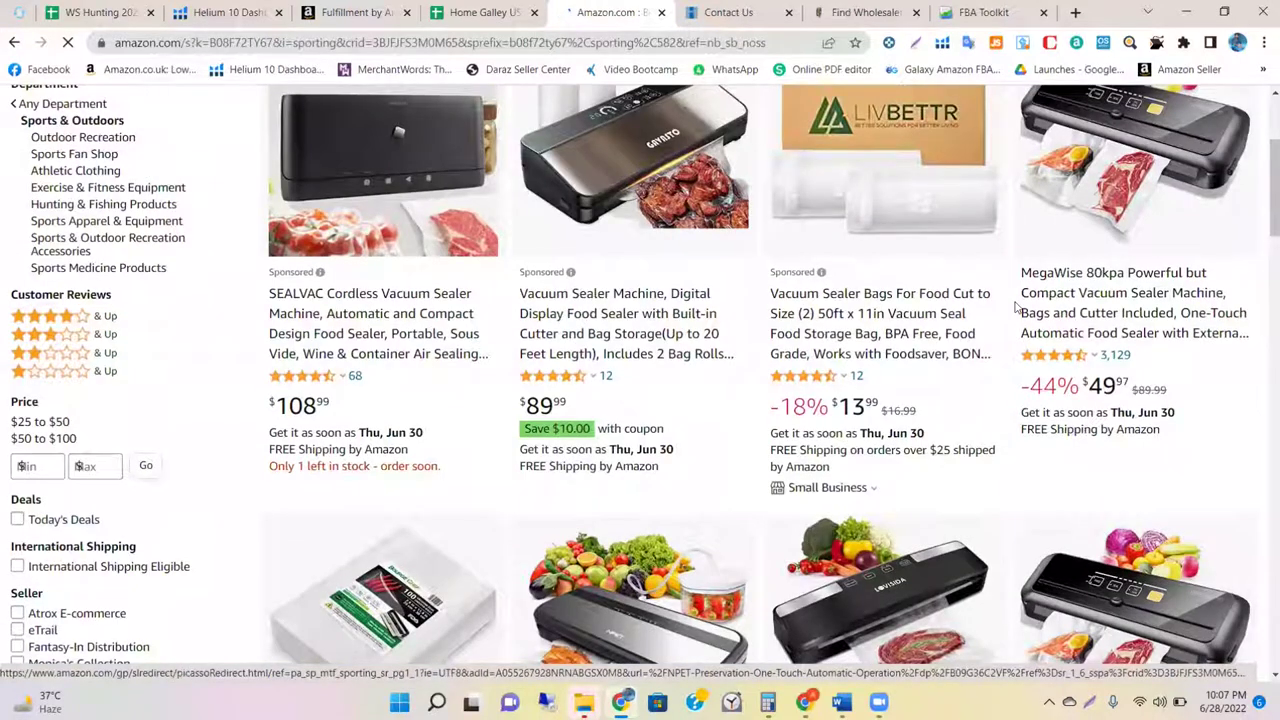
{"action": "left_click", "coordinate": [1088, 272]}
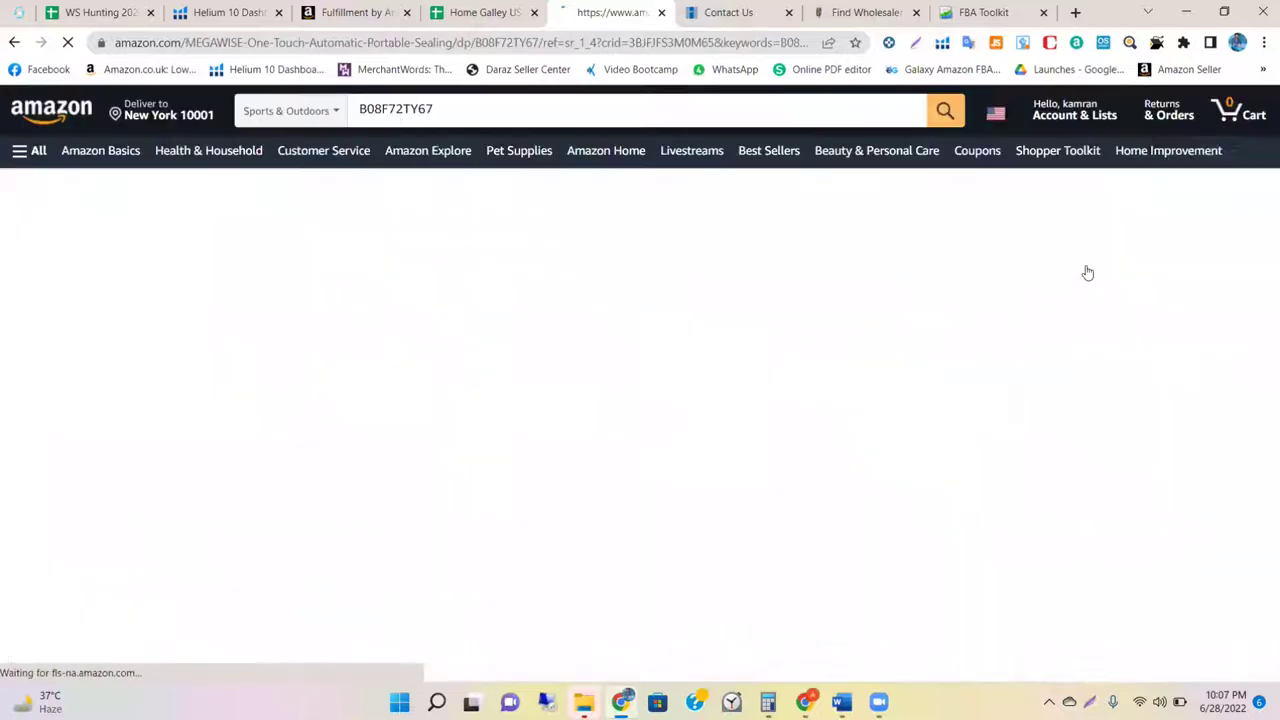
Step: Review the vacuum sealer listing's price, buy box seller, description and other sellers, and bring up its full list of new offers
{"action": "scroll", "coordinate": [692, 343], "scroll_direction": "down", "scroll_amount": 1}
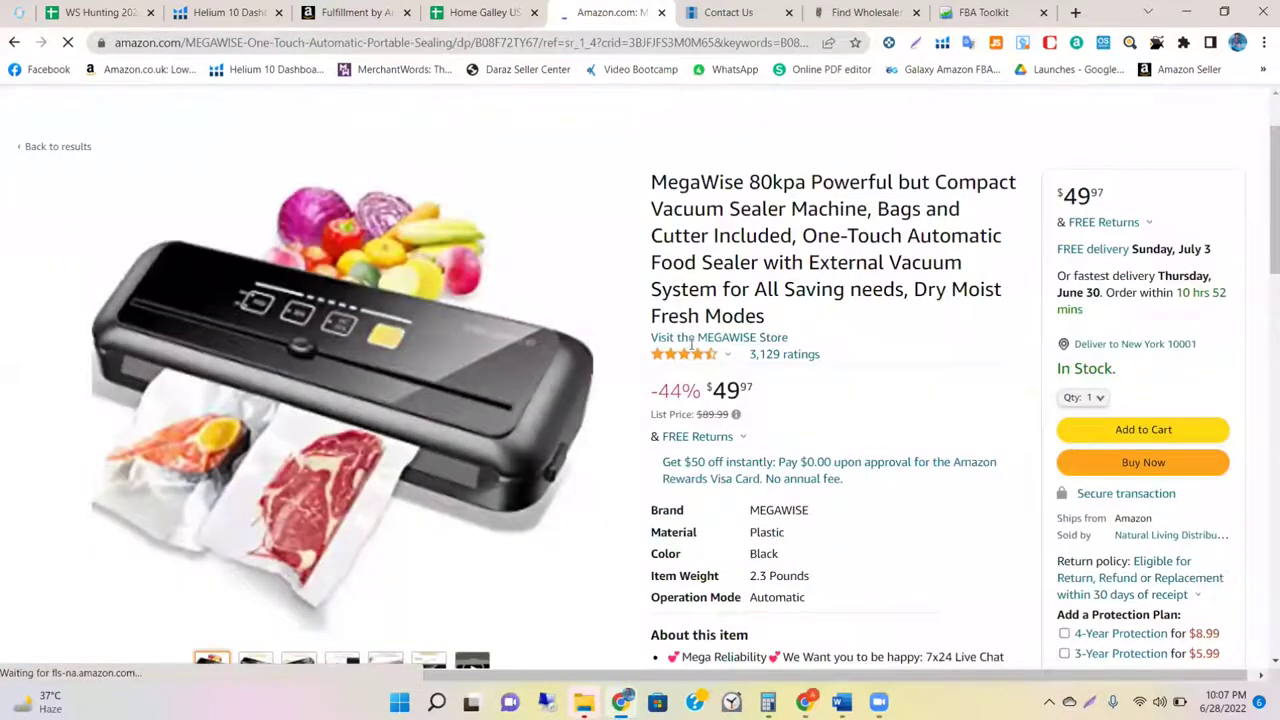
{"action": "scroll", "coordinate": [692, 343], "scroll_direction": "down", "scroll_amount": 2}
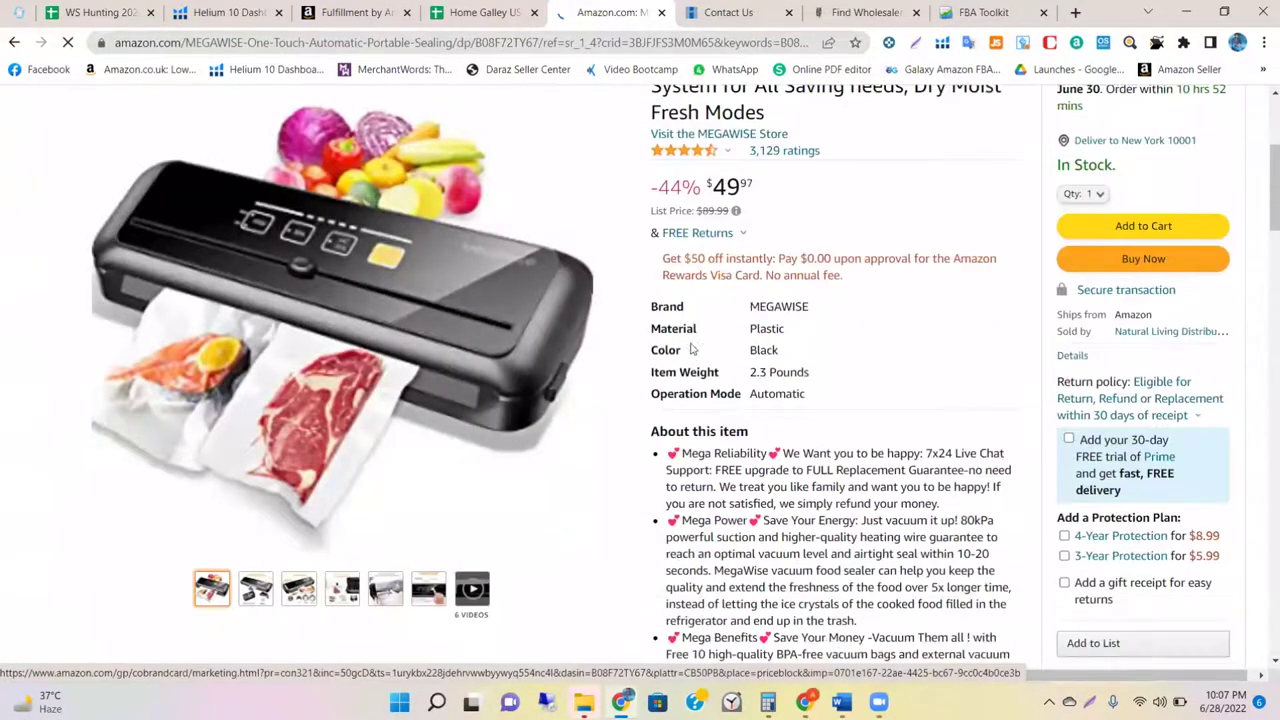
{"action": "scroll", "coordinate": [692, 348], "scroll_direction": "down", "scroll_amount": 2}
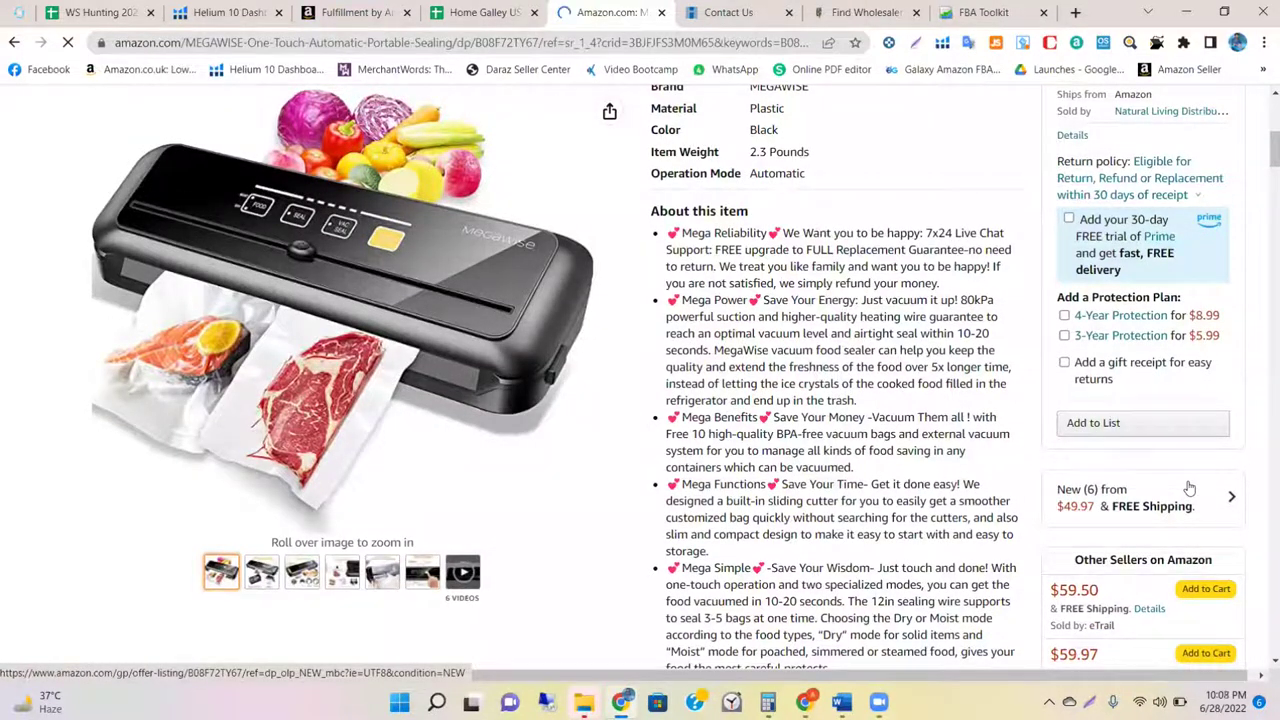
{"action": "scroll", "coordinate": [856, 385], "scroll_direction": "down", "scroll_amount": 4}
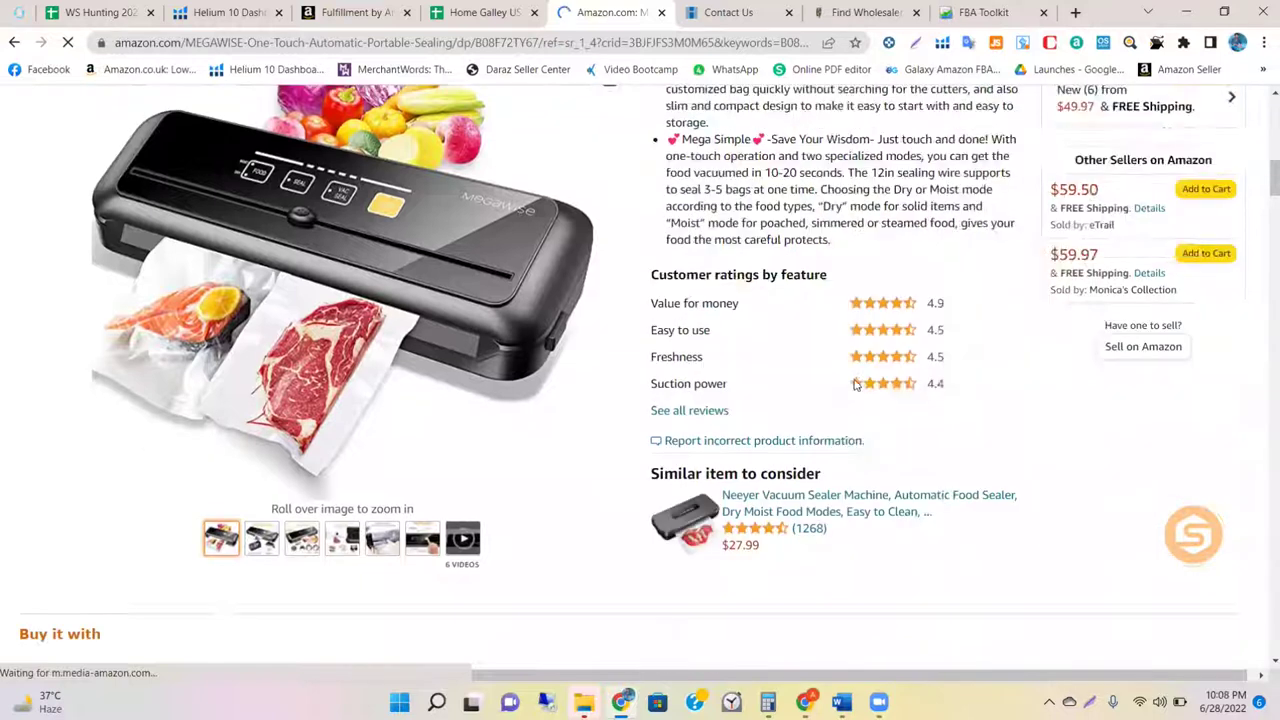
{"action": "scroll", "coordinate": [856, 385], "scroll_direction": "down", "scroll_amount": 4}
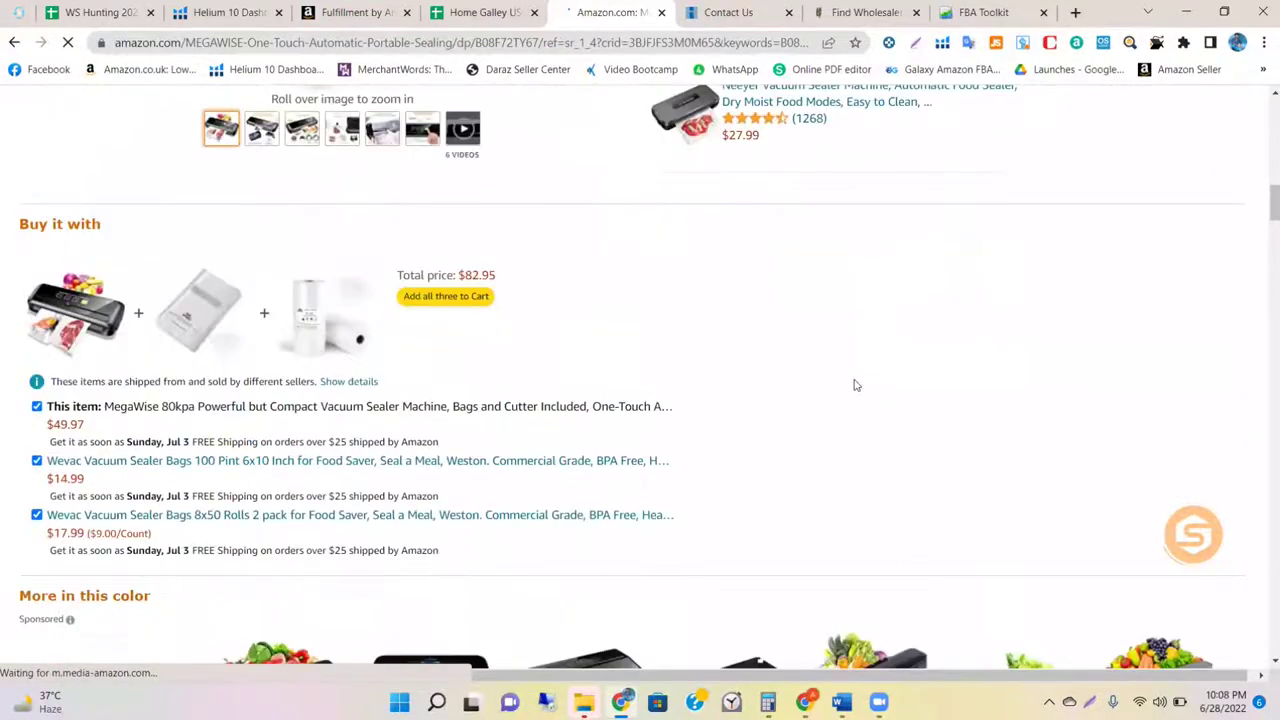
{"action": "scroll", "coordinate": [856, 385], "scroll_direction": "up", "scroll_amount": 4}
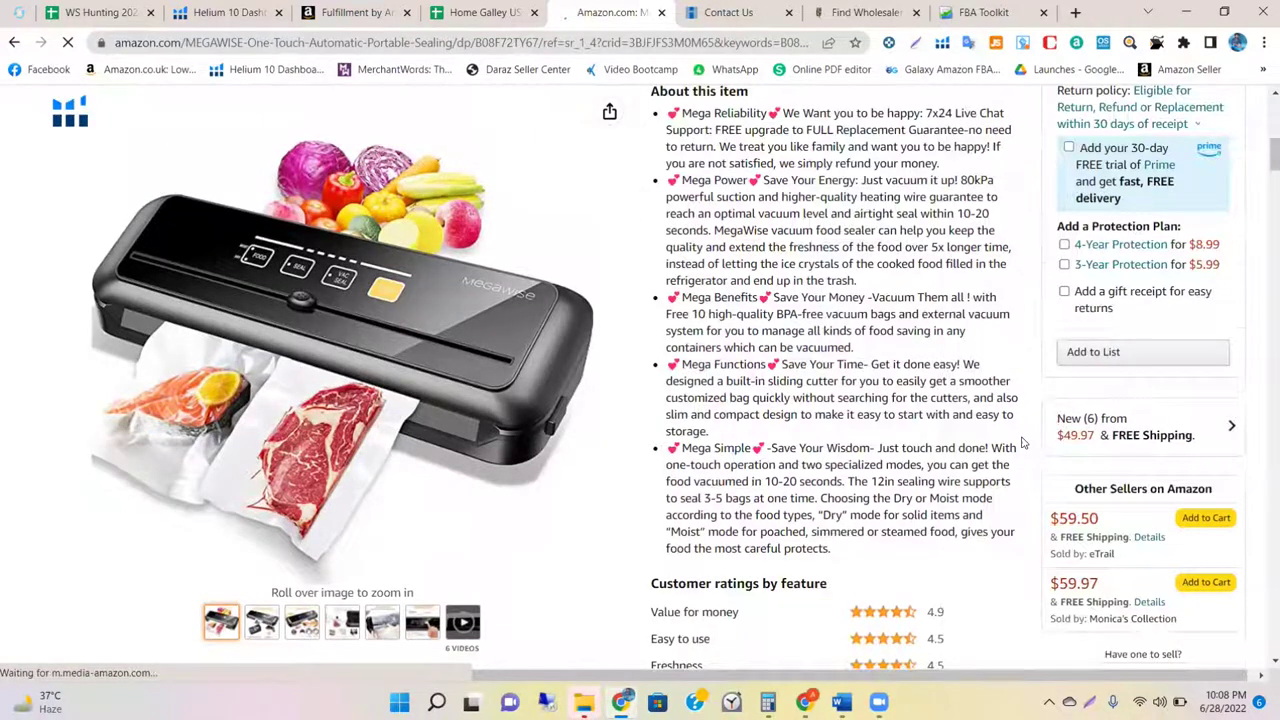
{"action": "scroll", "coordinate": [1022, 443], "scroll_direction": "down", "scroll_amount": 8}
{"action": "scroll", "coordinate": [1022, 443], "scroll_direction": "down", "scroll_amount": 1}
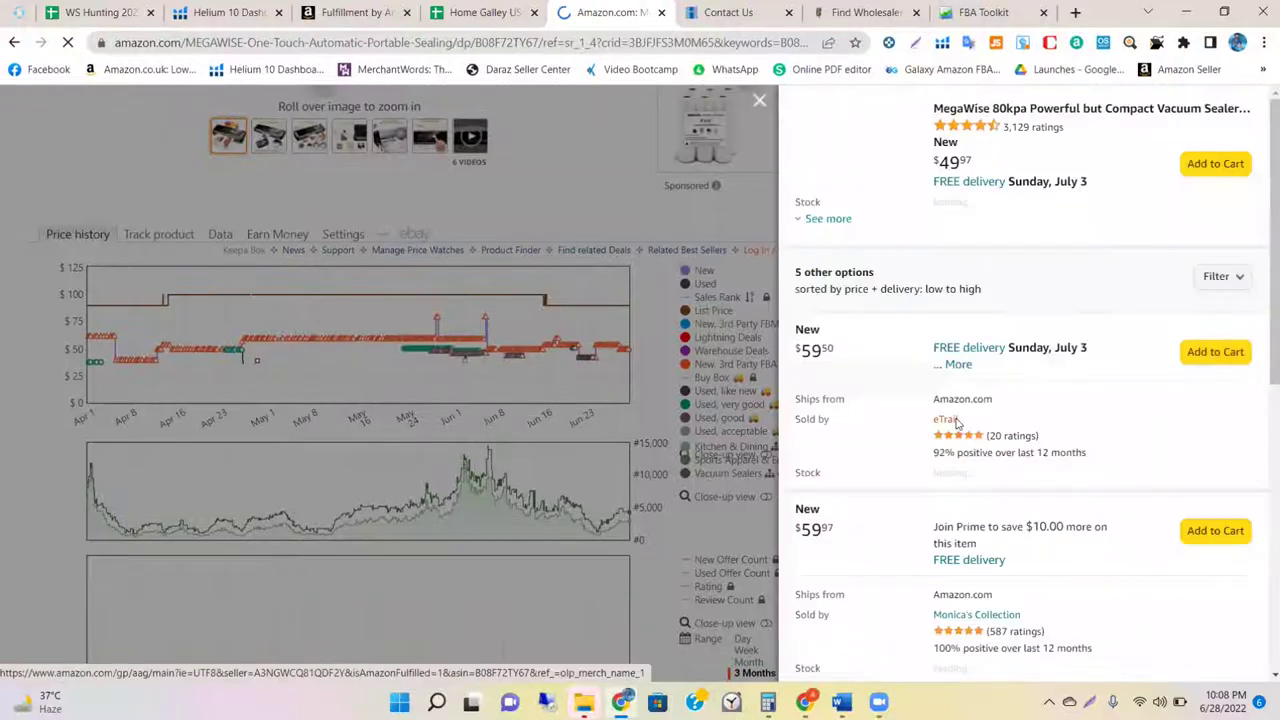
Step: Check the competing offers' prices, seller ratings and stock levels in the vacuum sealer's offer list
{"action": "scroll", "coordinate": [955, 422], "scroll_direction": "down", "scroll_amount": 1}
{"action": "scroll", "coordinate": [955, 422], "scroll_direction": "down", "scroll_amount": 1}
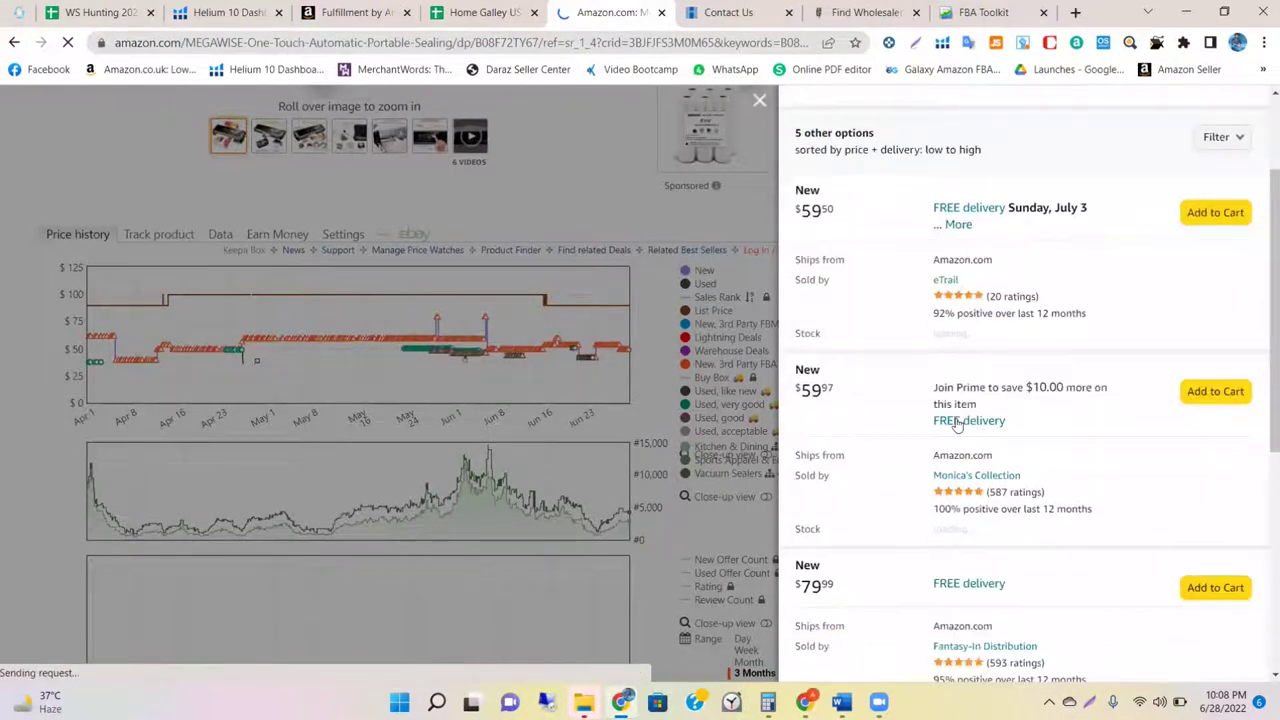
{"action": "scroll", "coordinate": [955, 422], "scroll_direction": "down", "scroll_amount": 3}
{"action": "scroll", "coordinate": [957, 423], "scroll_direction": "up", "scroll_amount": 3}
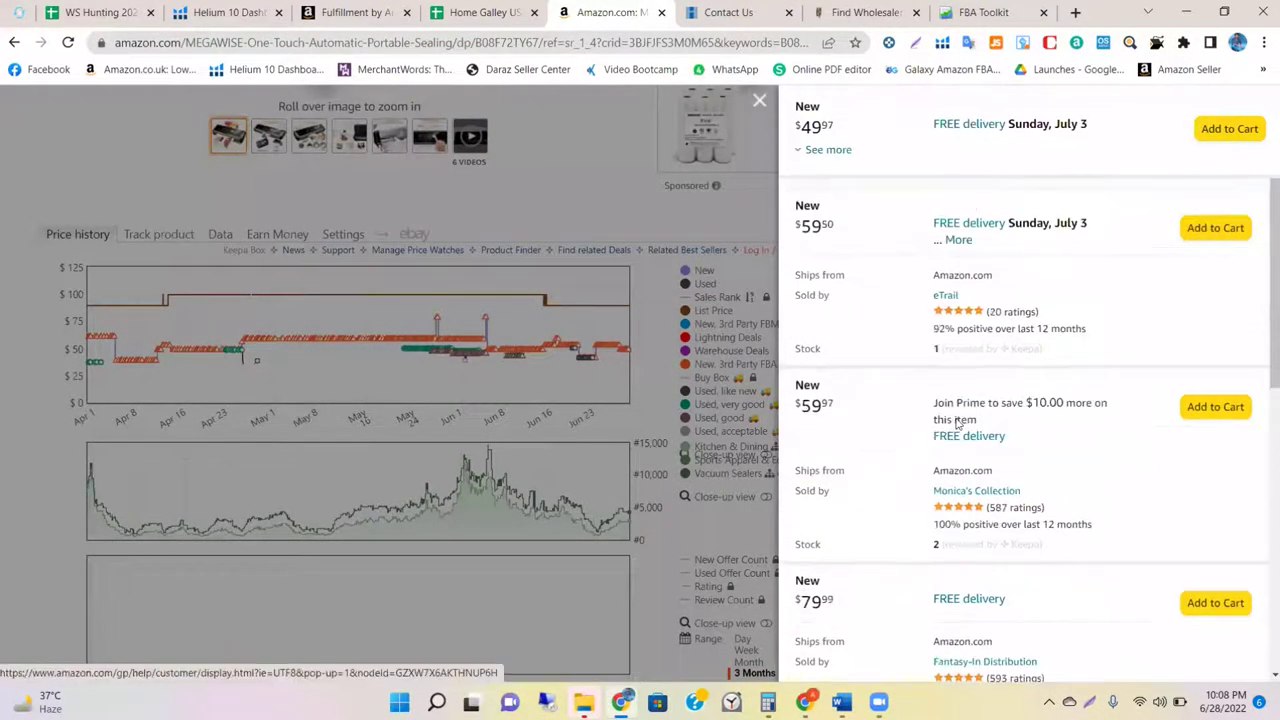
{"action": "scroll", "coordinate": [885, 295], "scroll_direction": "up", "scroll_amount": 2}
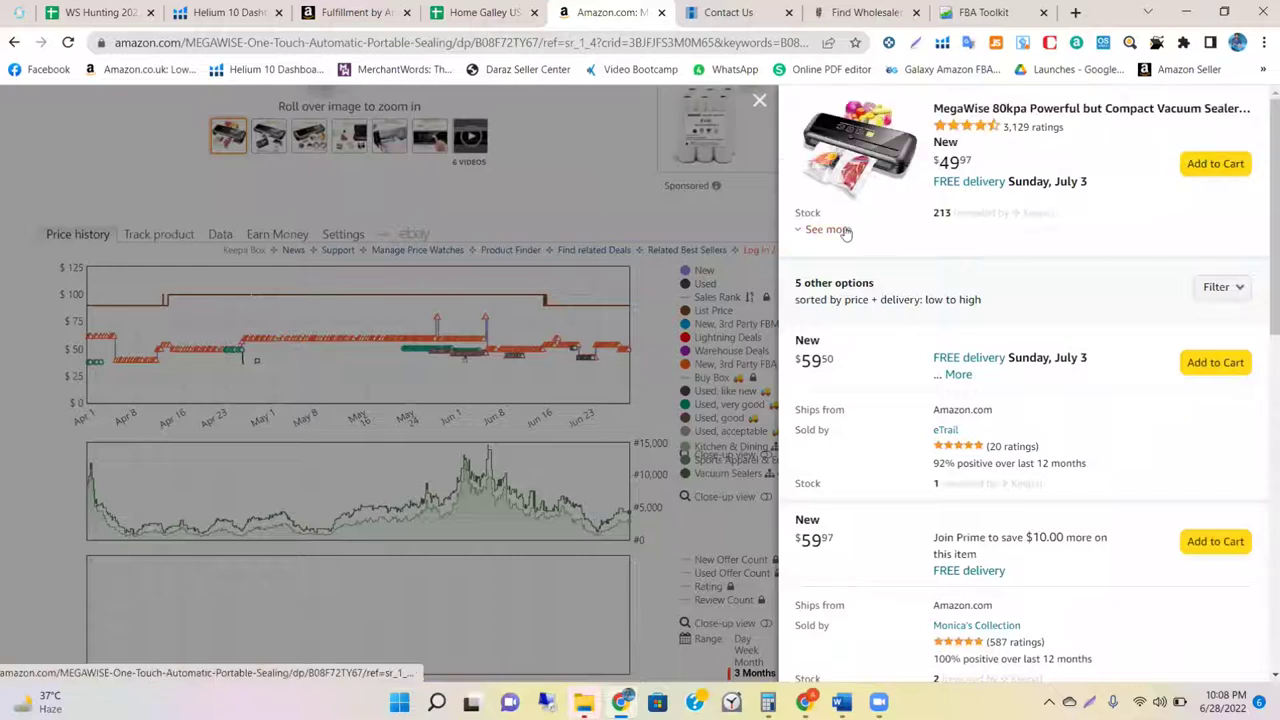
Step: Expand the featured offer's seller details, compare them with all remaining offers, and close the offer list
{"action": "left_click", "coordinate": [845, 230]}
{"action": "scroll", "coordinate": [863, 363], "scroll_direction": "down", "scroll_amount": 3}
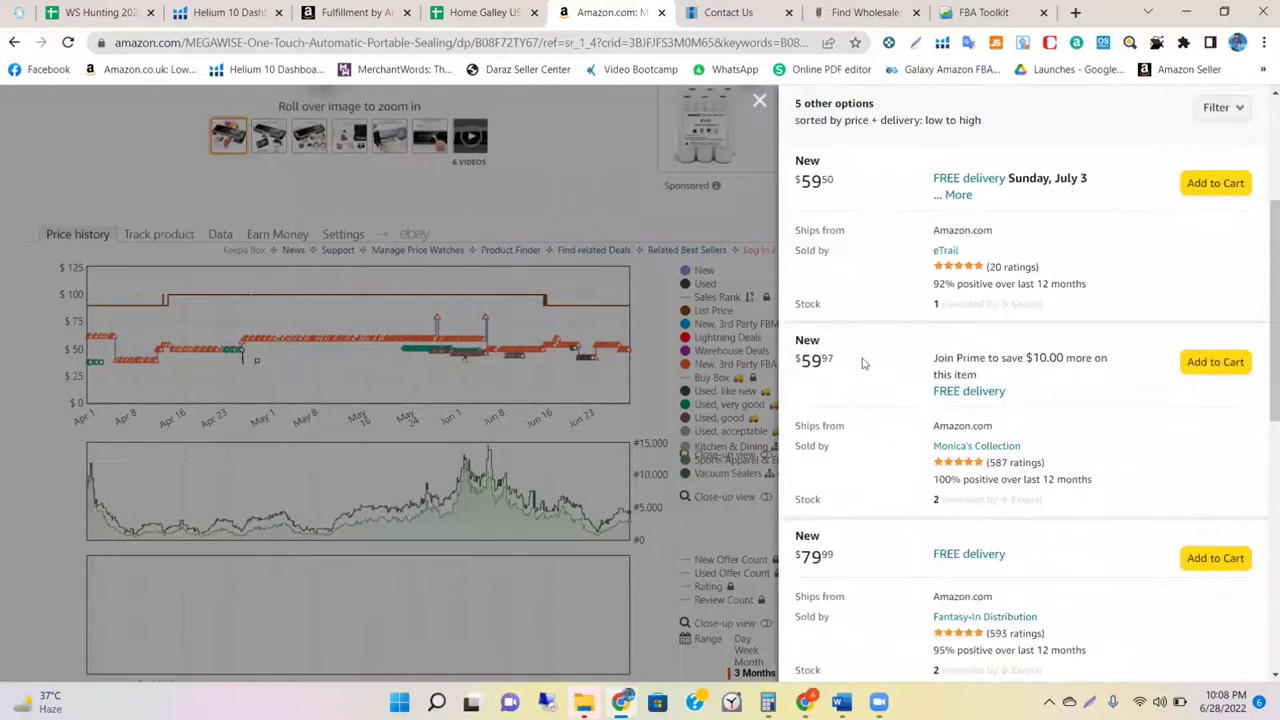
{"action": "scroll", "coordinate": [863, 363], "scroll_direction": "down", "scroll_amount": 3}
{"action": "scroll", "coordinate": [864, 364], "scroll_direction": "down", "scroll_amount": 2}
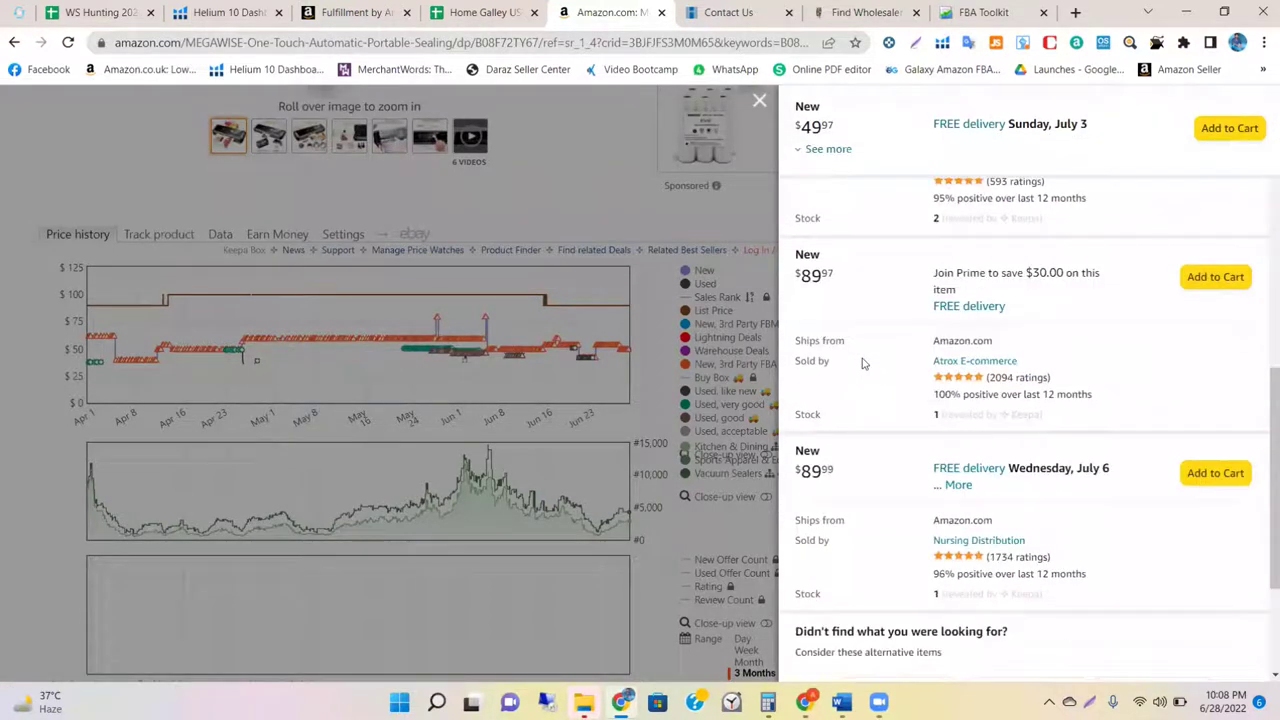
{"action": "scroll", "coordinate": [863, 364], "scroll_direction": "down", "scroll_amount": 1}
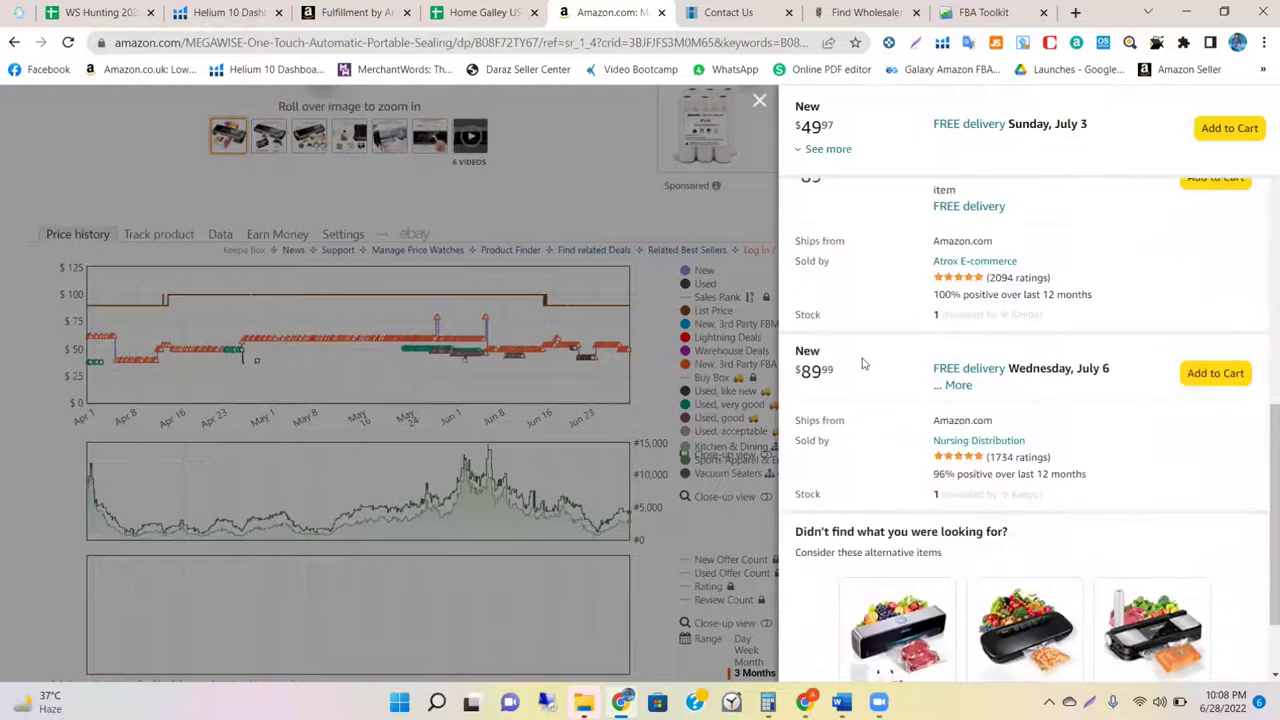
{"action": "scroll", "coordinate": [863, 363], "scroll_direction": "up", "scroll_amount": 3}
{"action": "scroll", "coordinate": [864, 364], "scroll_direction": "up", "scroll_amount": 3}
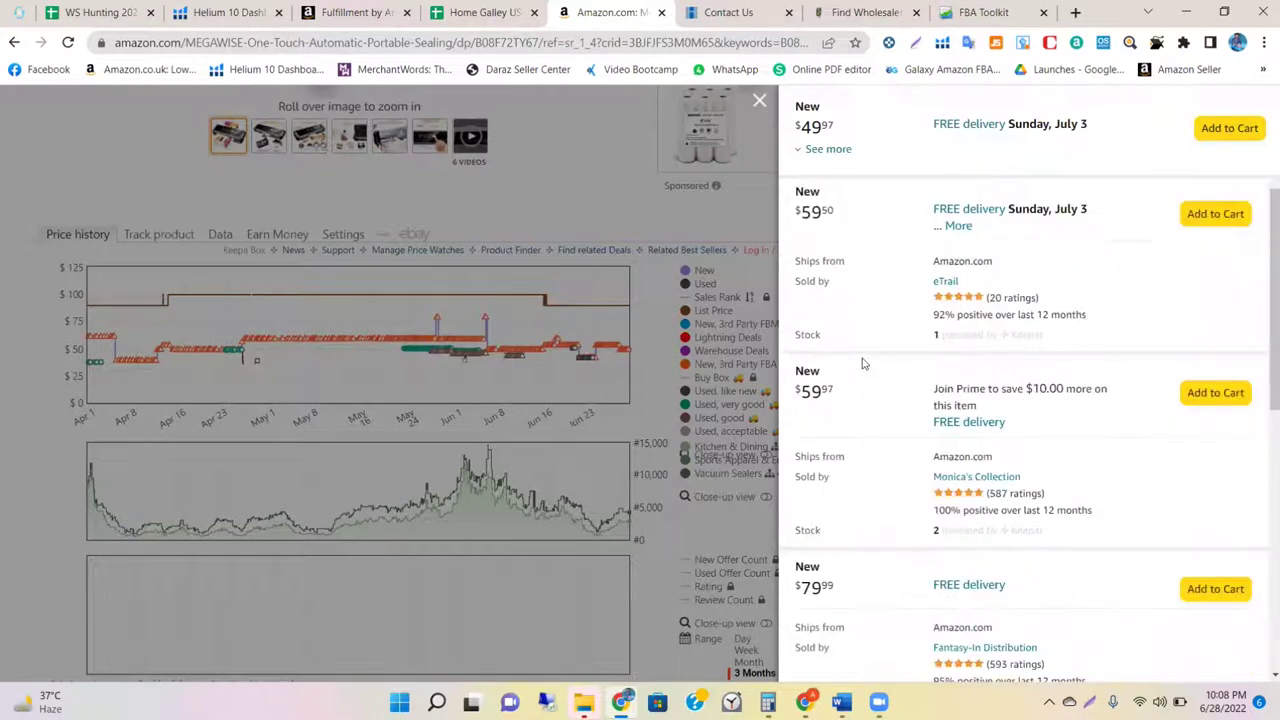
{"action": "scroll", "coordinate": [863, 364], "scroll_direction": "up", "scroll_amount": 2}
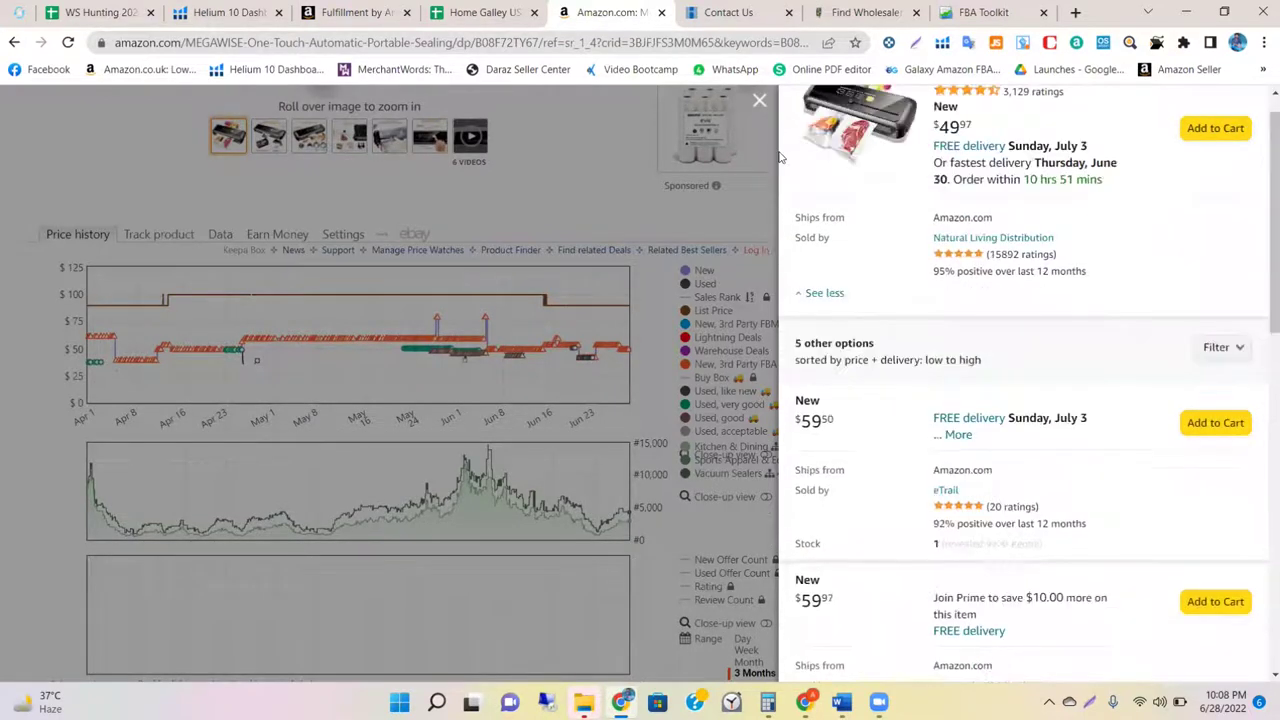
{"action": "left_click", "coordinate": [759, 101]}
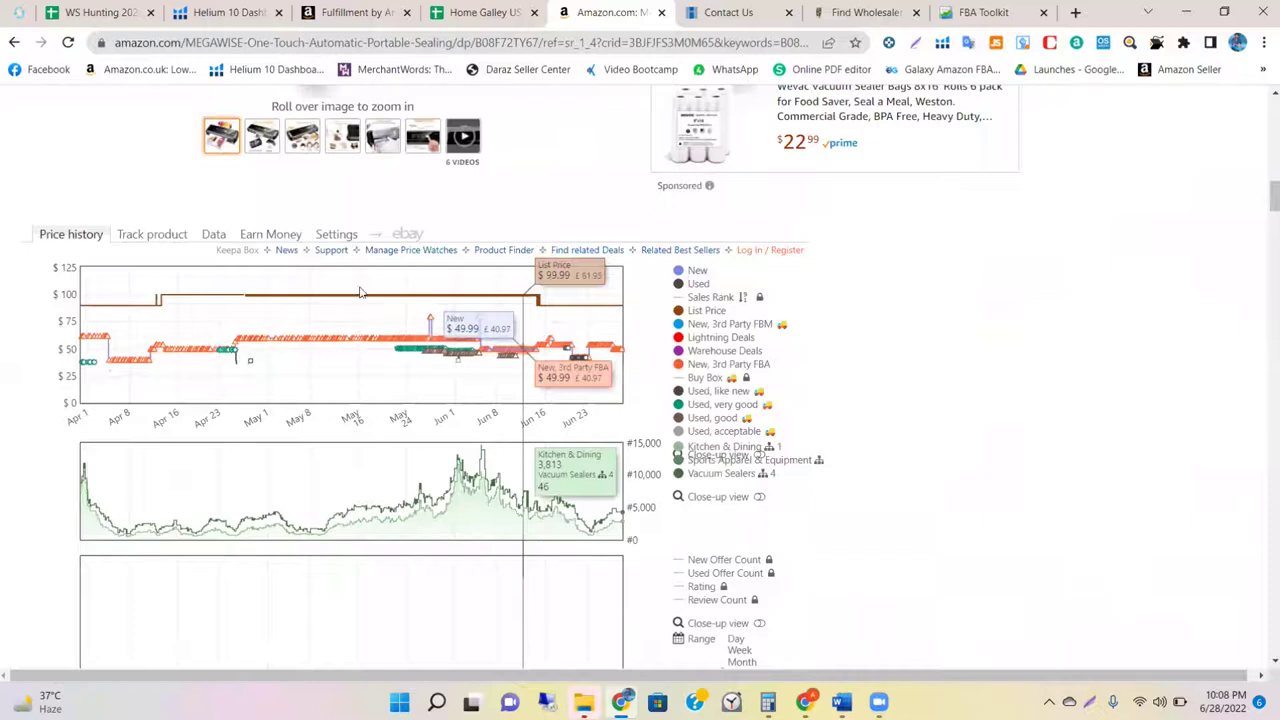
Step: Log in to Keepa on the listing with the saved account's username and password
{"action": "left_click", "coordinate": [745, 253]}
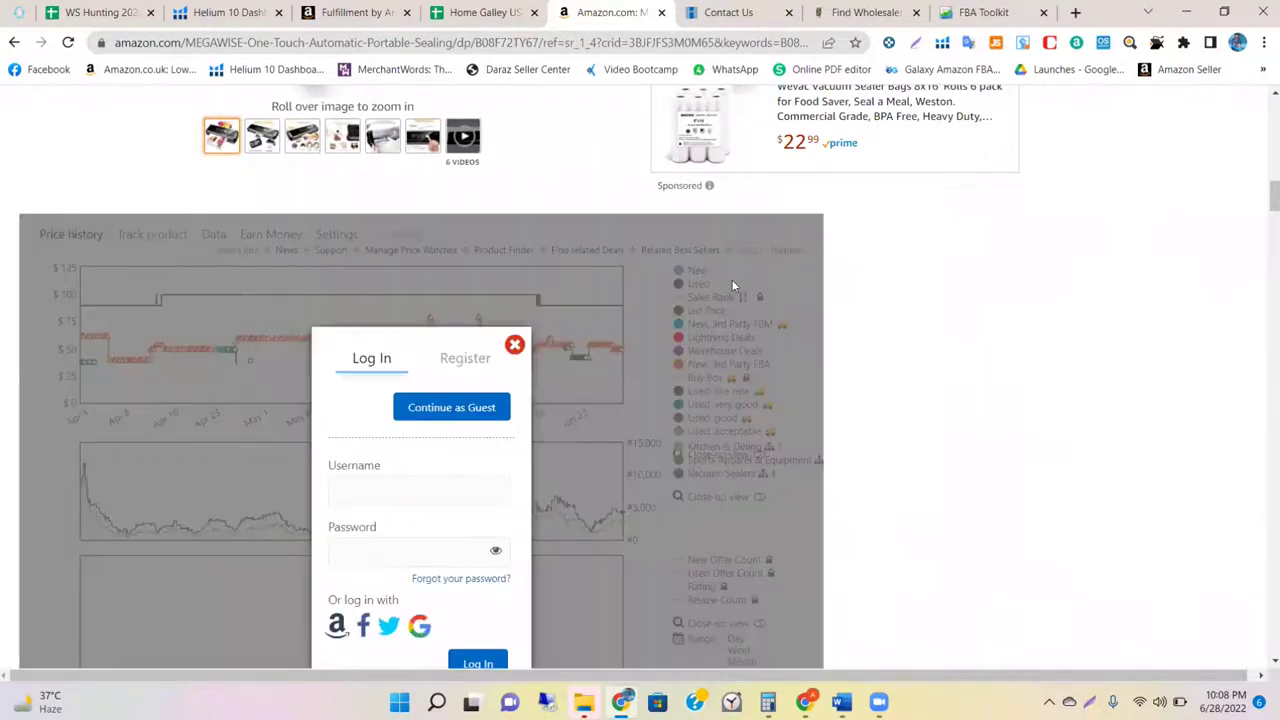
{"action": "left_click", "coordinate": [377, 477]}
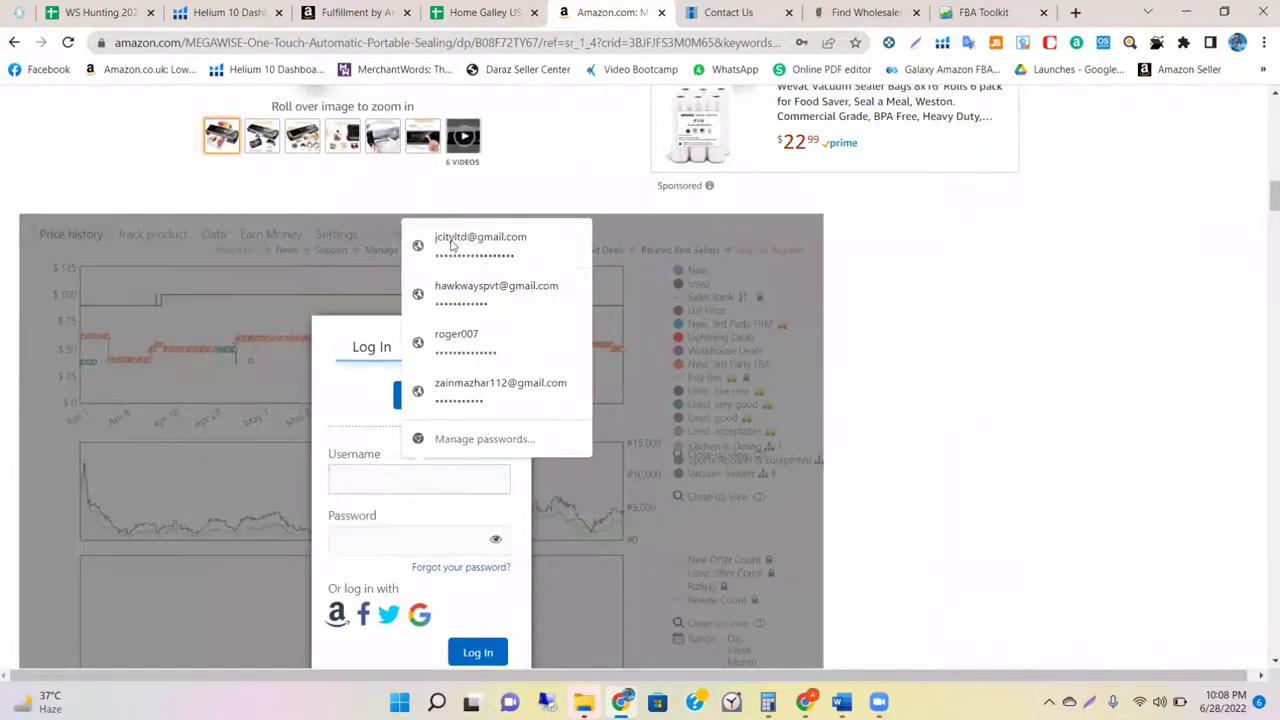
{"action": "left_click", "coordinate": [449, 246]}
{"action": "scroll", "coordinate": [437, 503], "scroll_direction": "down", "scroll_amount": 1}
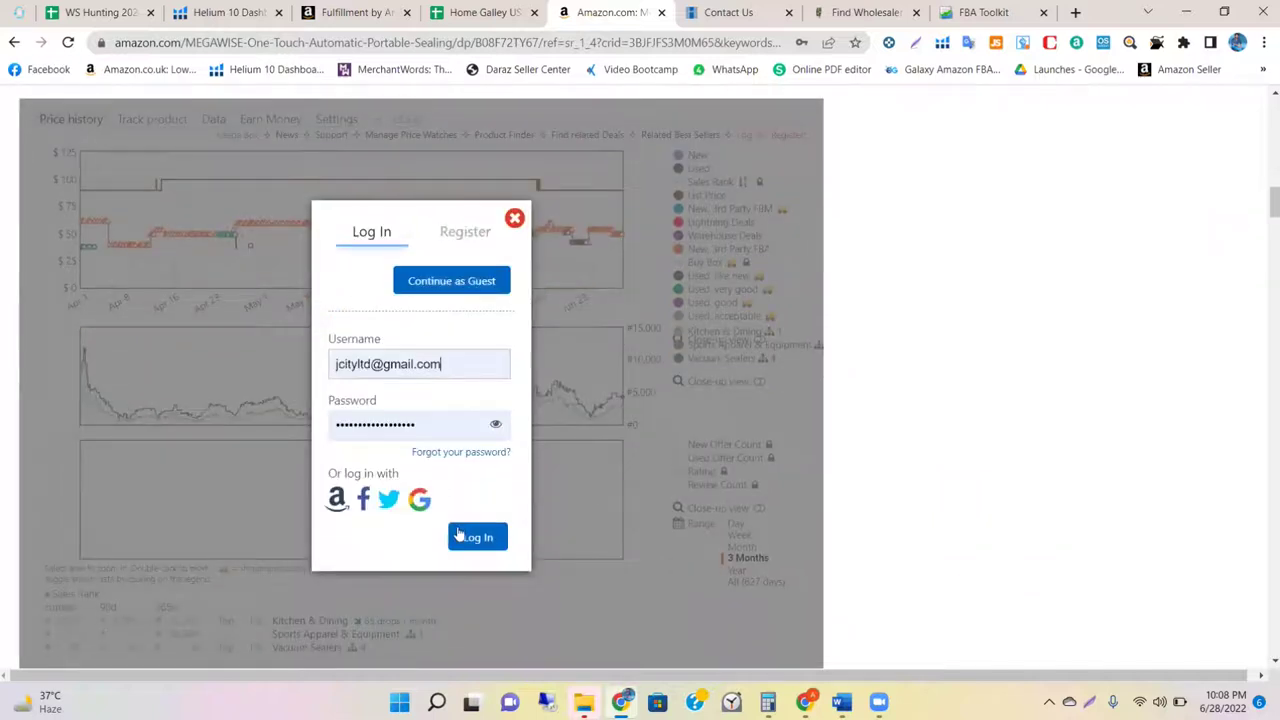
{"action": "left_click", "coordinate": [460, 540]}
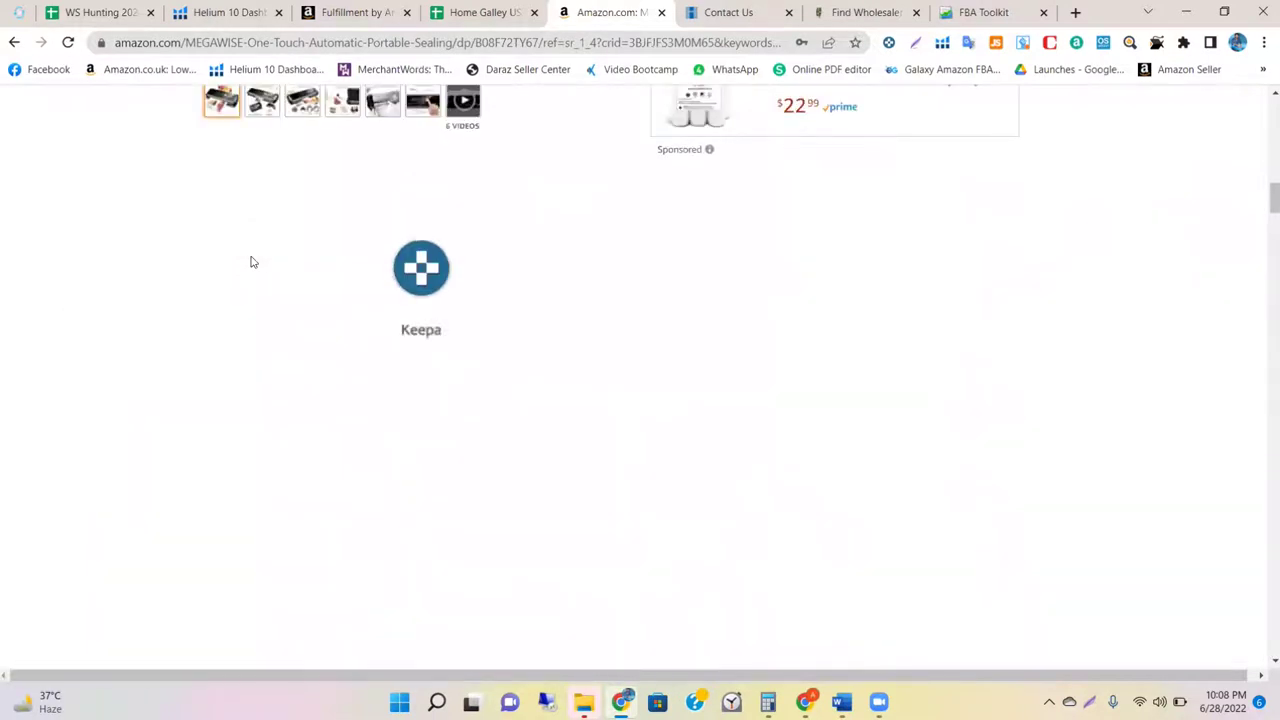
Step: Show Keepa's buy box statistics for the vacuum sealer over a 90-day range
{"action": "left_click", "coordinate": [214, 198]}
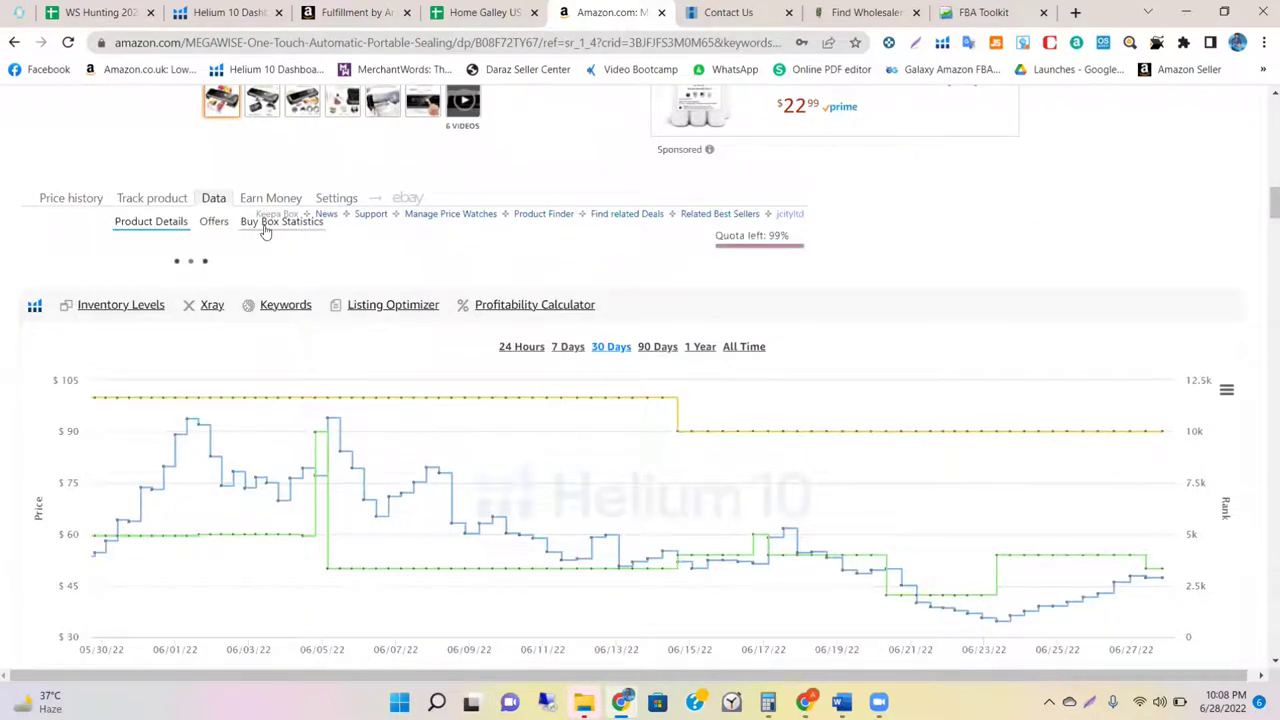
{"action": "left_click", "coordinate": [265, 224]}
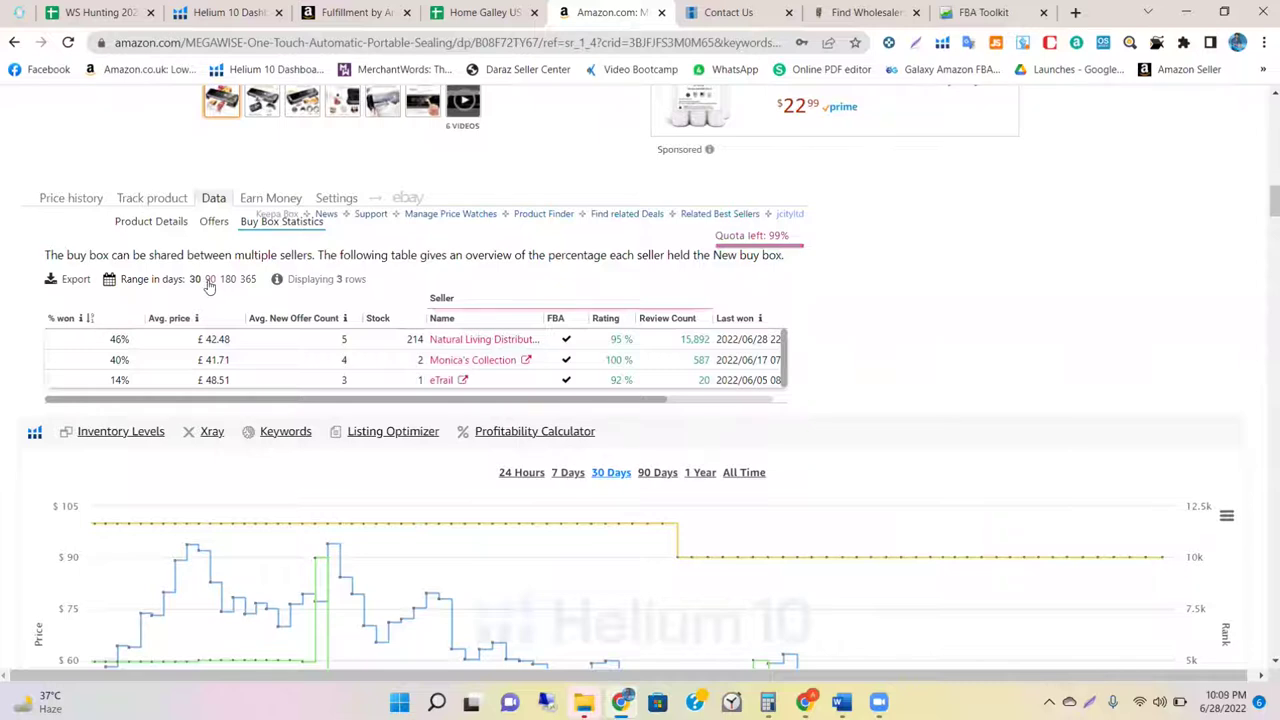
{"action": "left_click", "coordinate": [209, 280]}
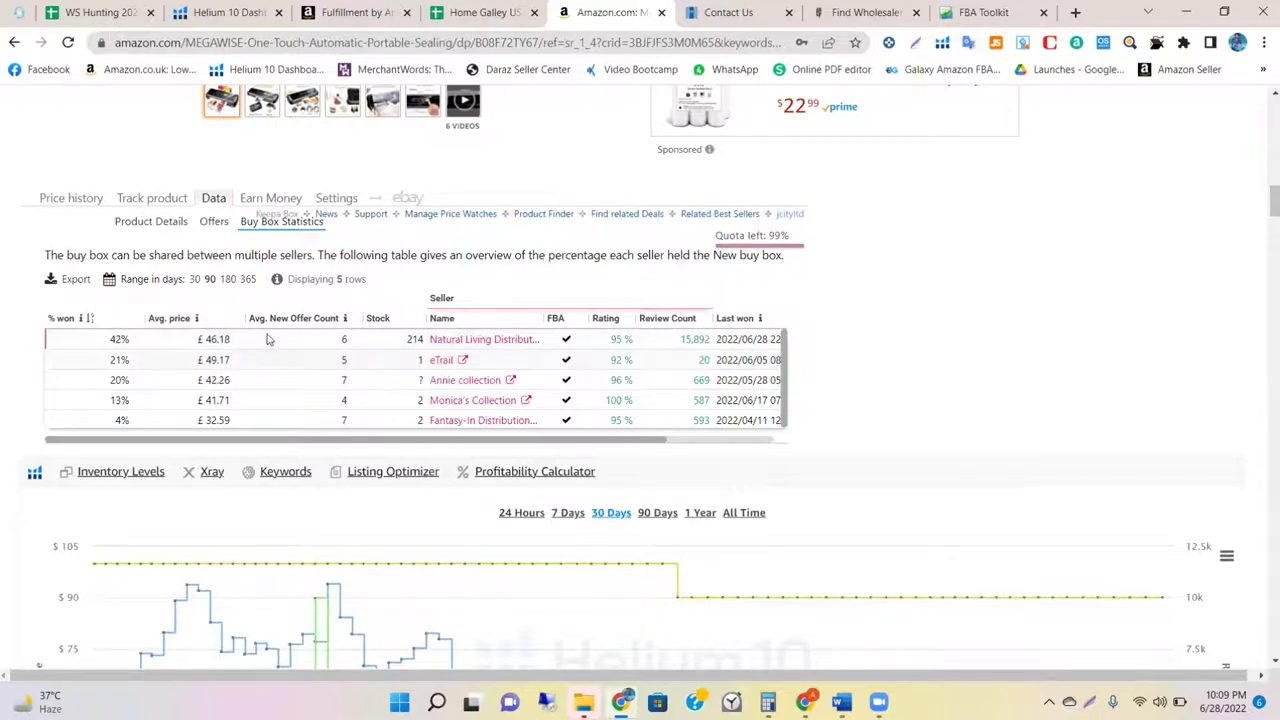
Step: Compare the buy box sellers' review counts with their win percentages, focusing on Natural Living Distribution, eTrail, Annie collection and Monica's Collection
{"action": "left_click", "coordinate": [700, 340]}
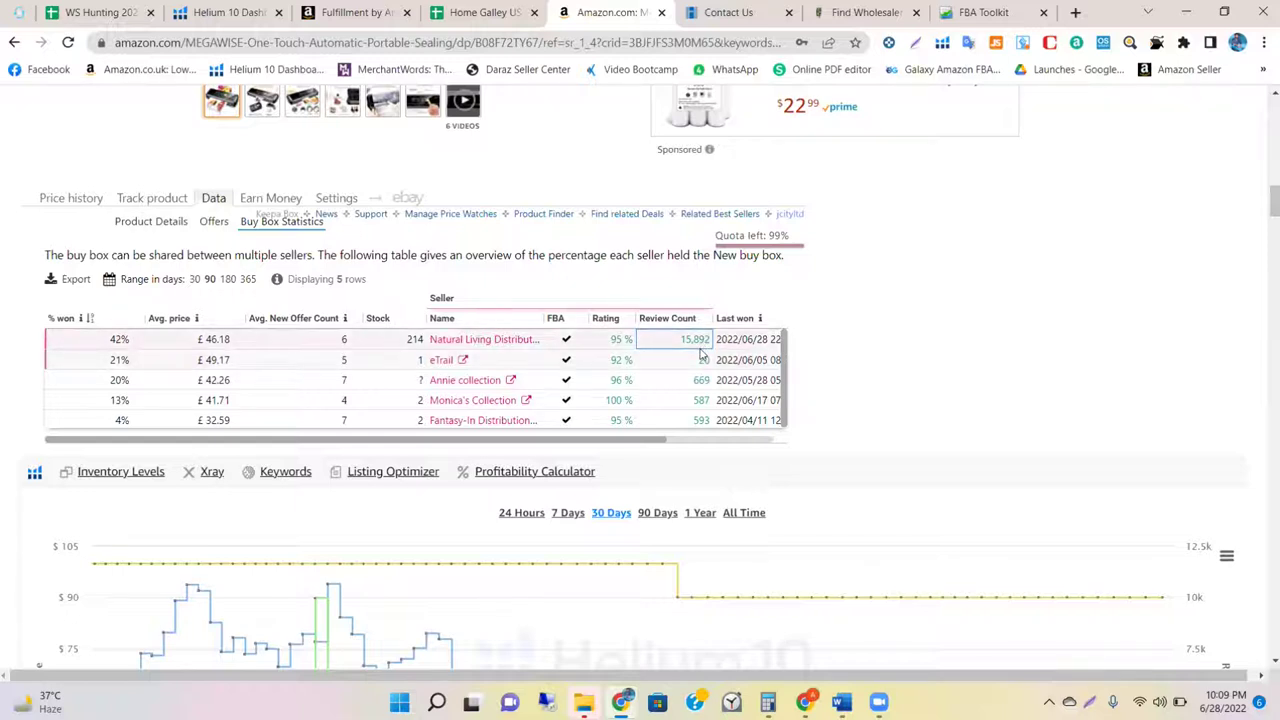
{"action": "left_click", "coordinate": [705, 362]}
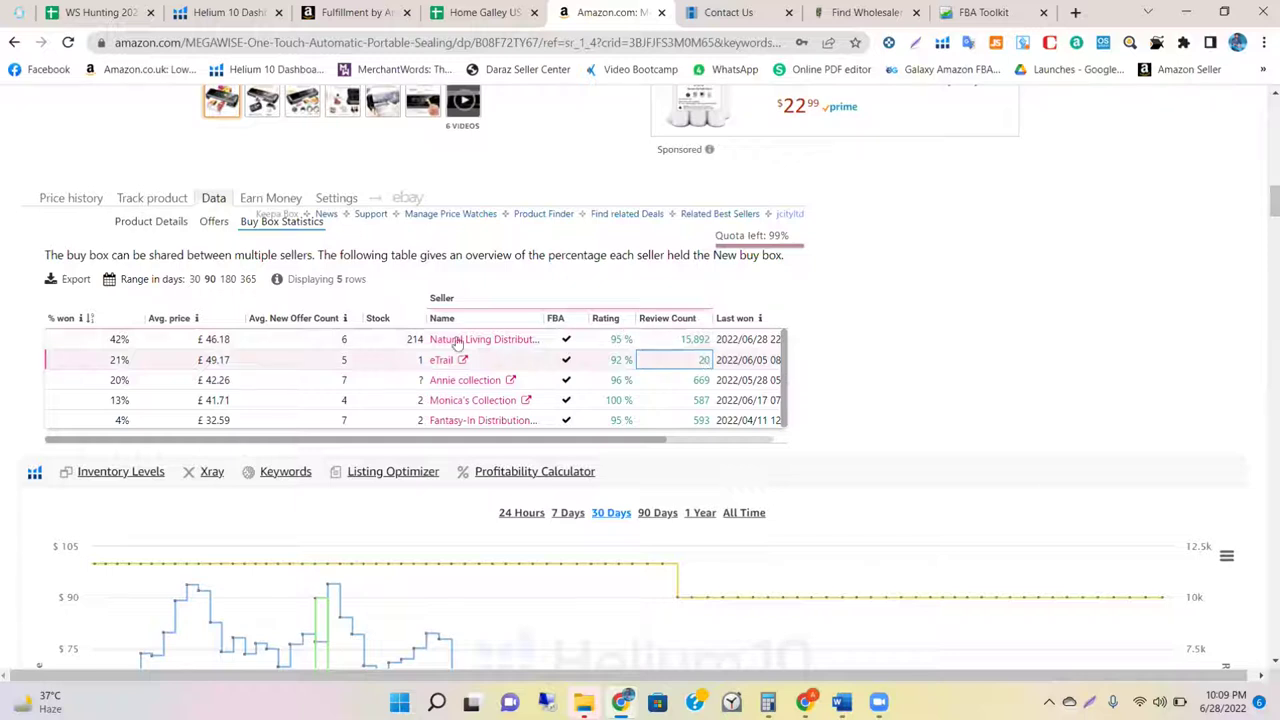
{"action": "left_click", "coordinate": [115, 363]}
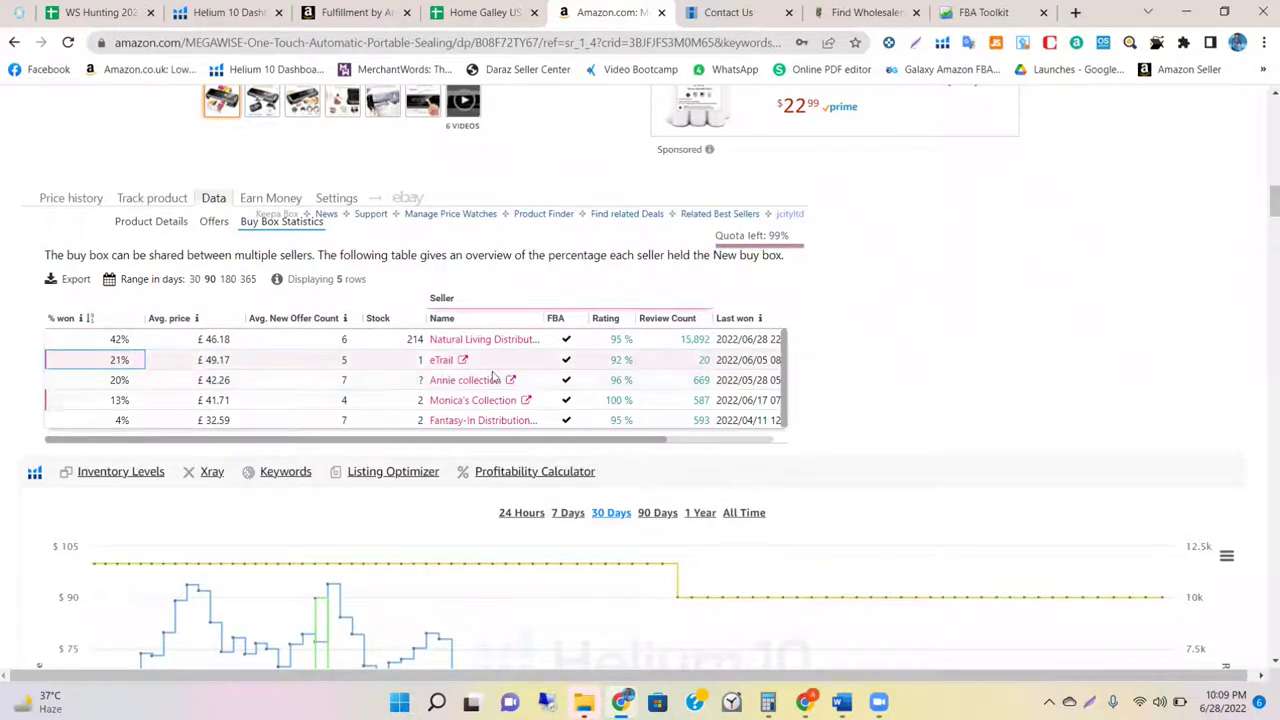
{"action": "left_click", "coordinate": [700, 386]}
{"action": "left_click", "coordinate": [695, 406]}
{"action": "left_click", "coordinate": [700, 363]}
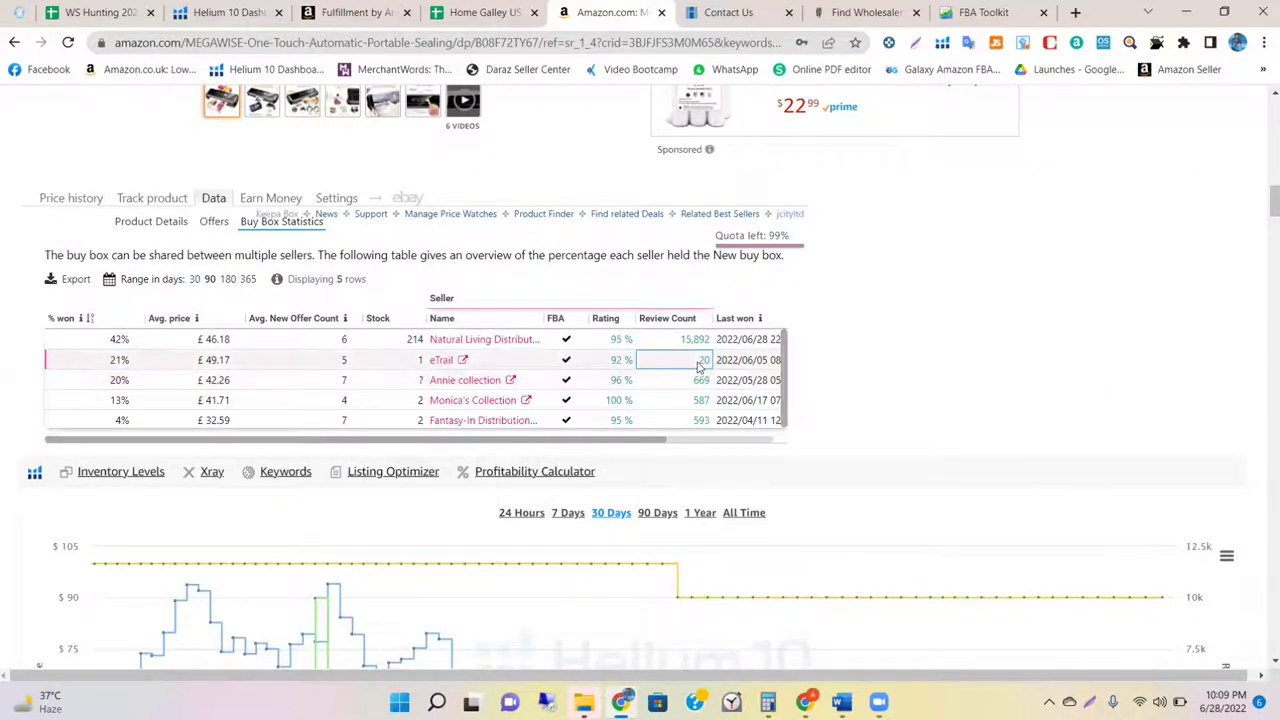
{"action": "left_click", "coordinate": [697, 404]}
{"action": "left_click", "coordinate": [697, 404]}
{"action": "left_click", "coordinate": [107, 401]}
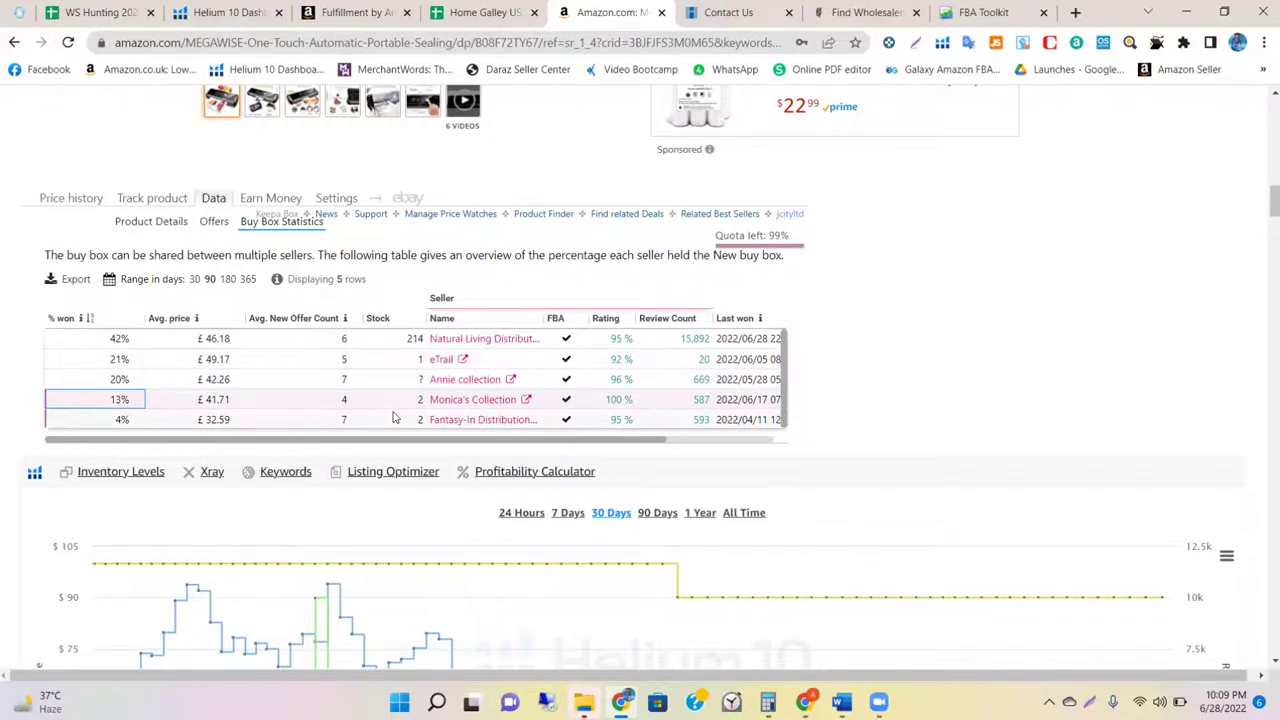
Step: Return to Keepa's price history and check the product's average sales rank in the Statistic summary
{"action": "scroll", "coordinate": [114, 271], "scroll_direction": "up", "scroll_amount": 1}
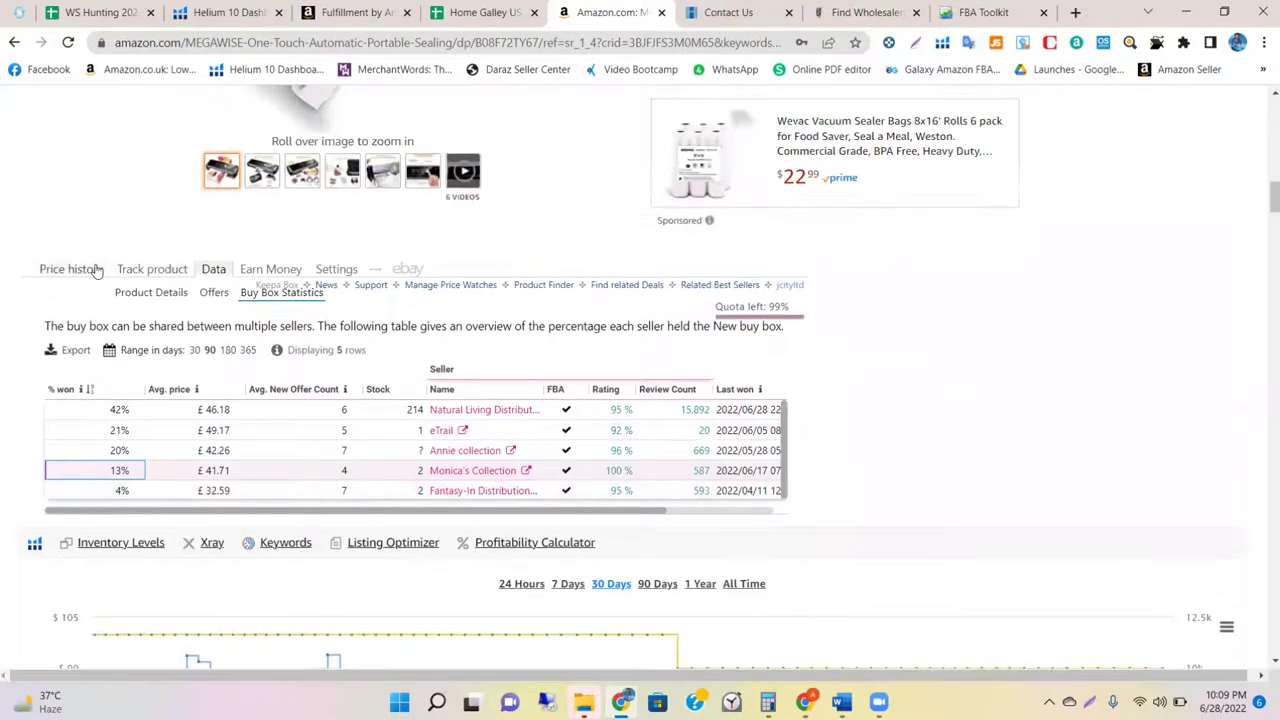
{"action": "left_click", "coordinate": [96, 271]}
{"action": "scroll", "coordinate": [422, 295], "scroll_direction": "down", "scroll_amount": 5}
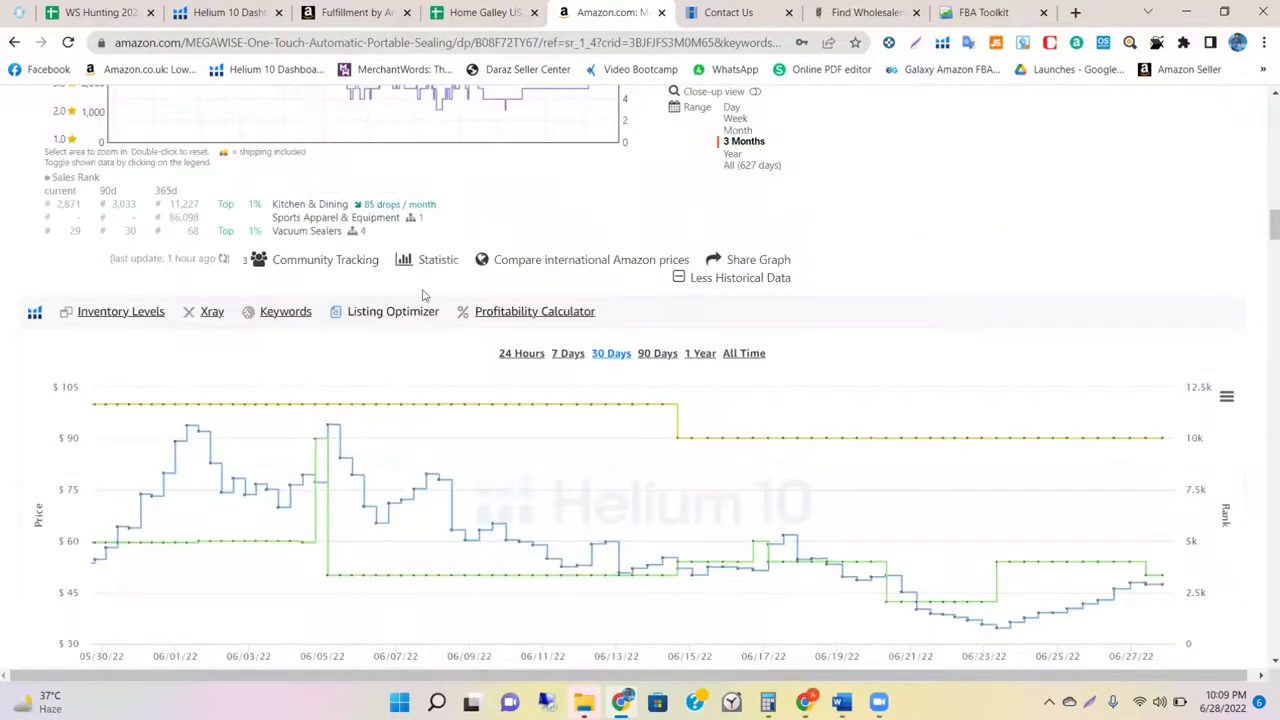
{"action": "mouse_move", "coordinate": [442, 256]}
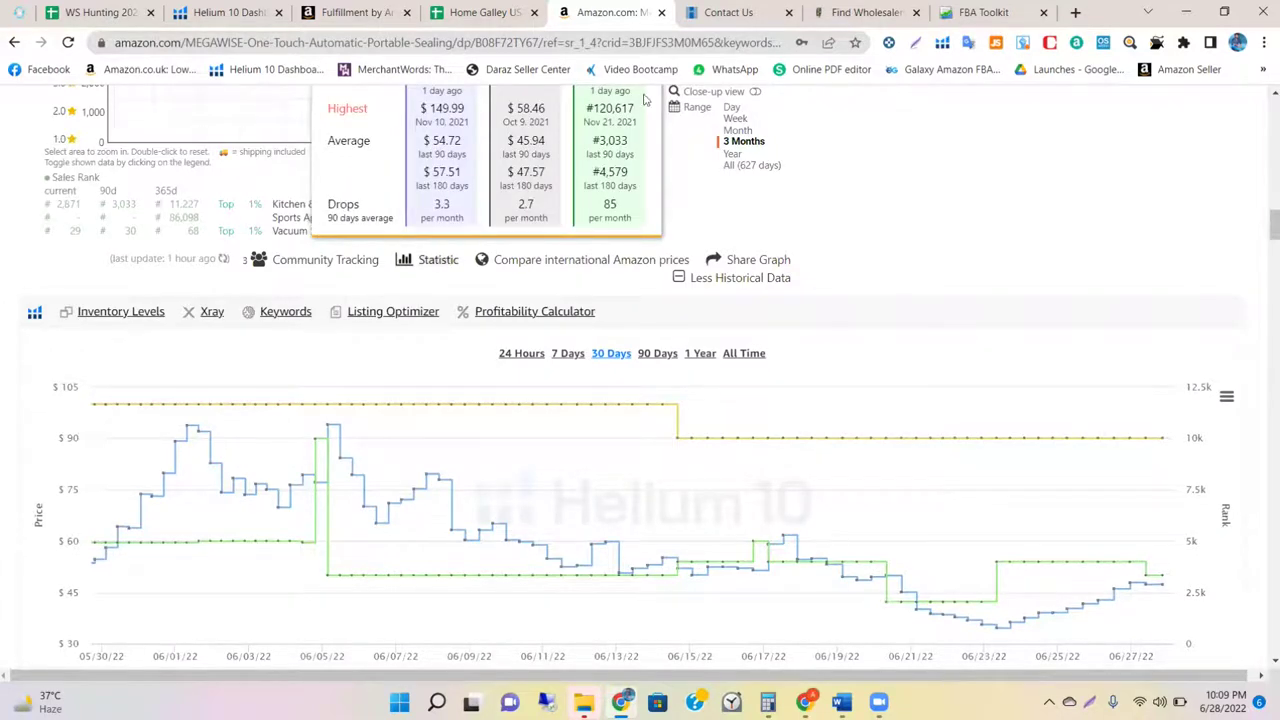
Step: Estimate the vacuum sealer's daily sales in FBA Toolkit for rank 3033 in the Home & Kitchen category
{"action": "left_click", "coordinate": [1014, 8]}
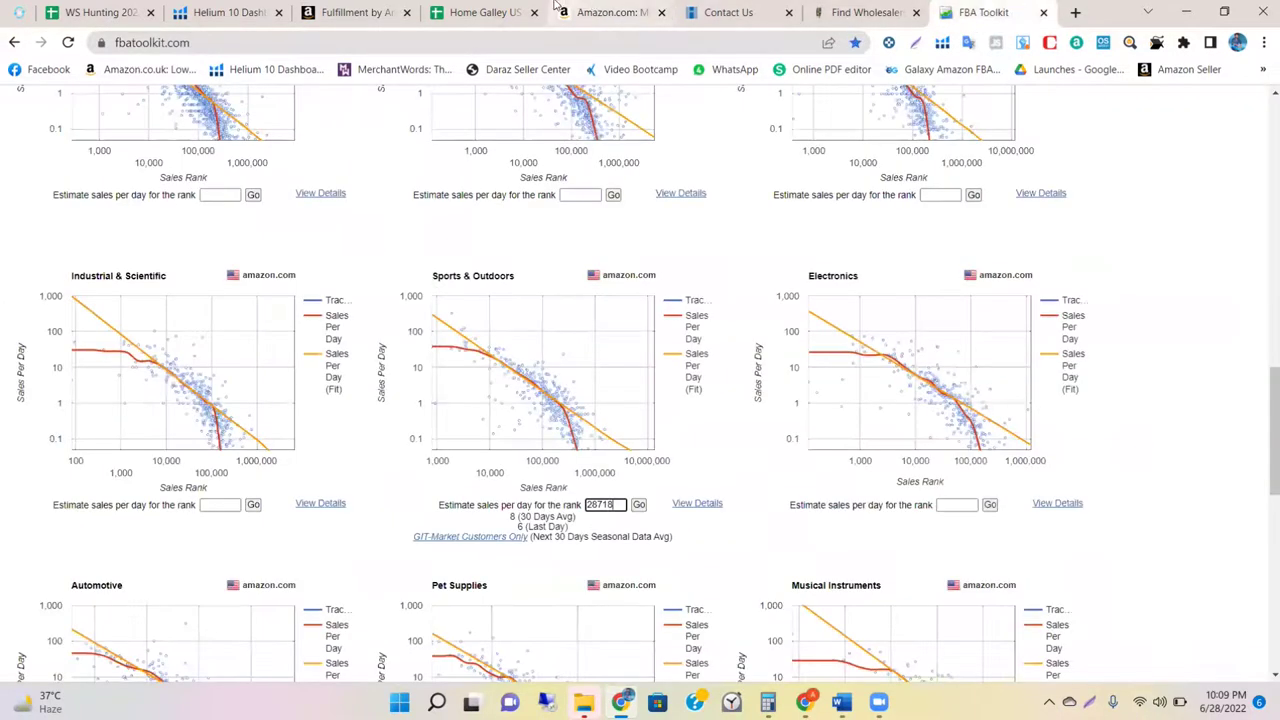
{"action": "left_click", "coordinate": [610, 10]}
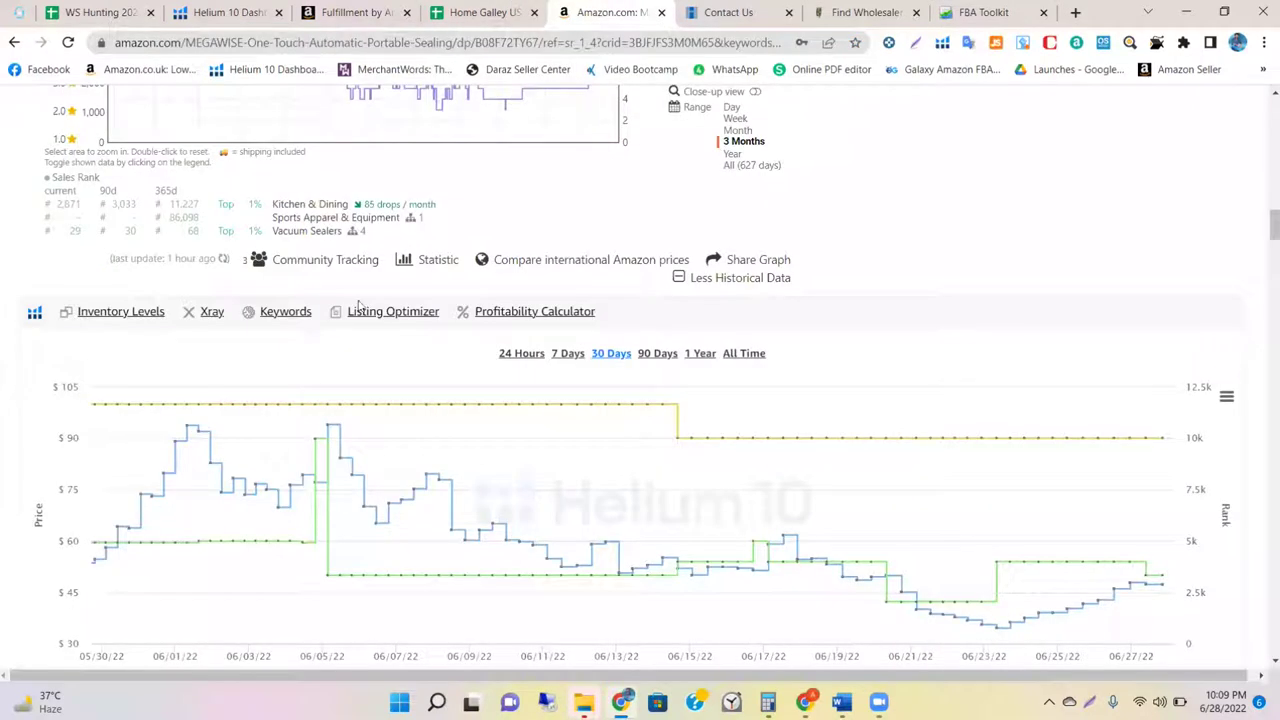
{"action": "left_click", "coordinate": [1028, 8]}
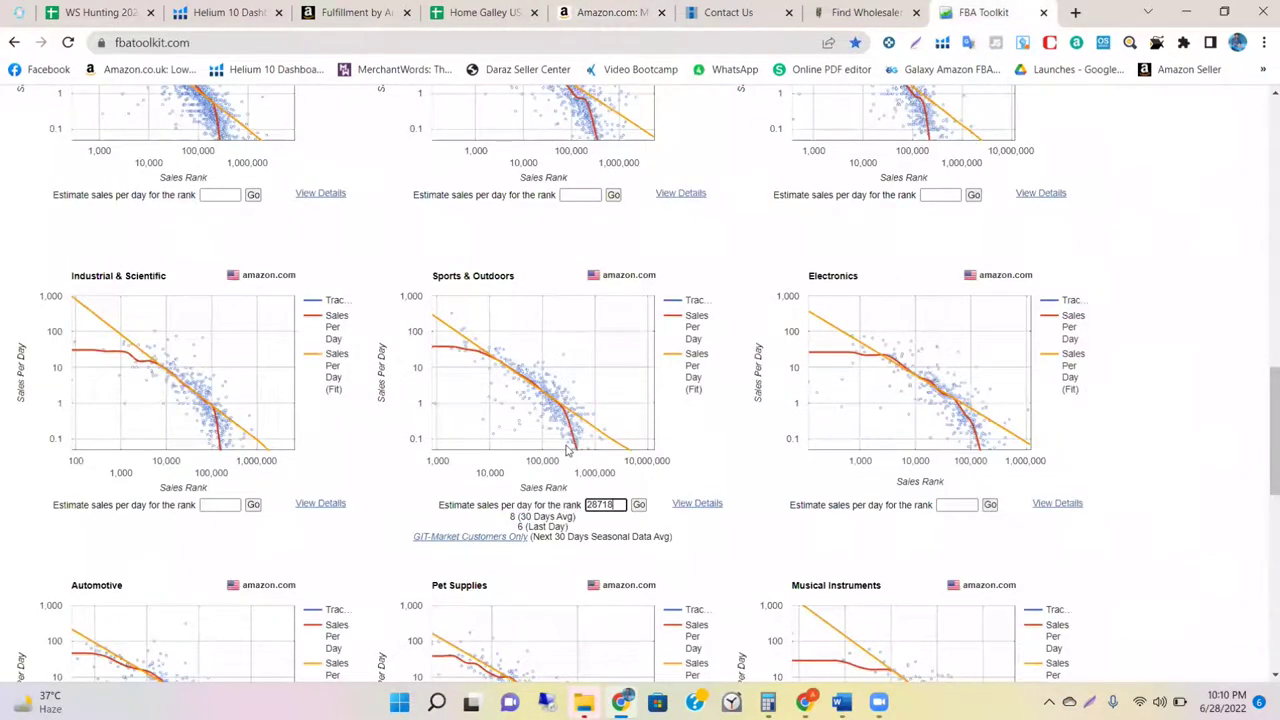
{"action": "scroll", "coordinate": [567, 452], "scroll_direction": "up", "scroll_amount": 1}
{"action": "scroll", "coordinate": [567, 452], "scroll_direction": "up", "scroll_amount": 6}
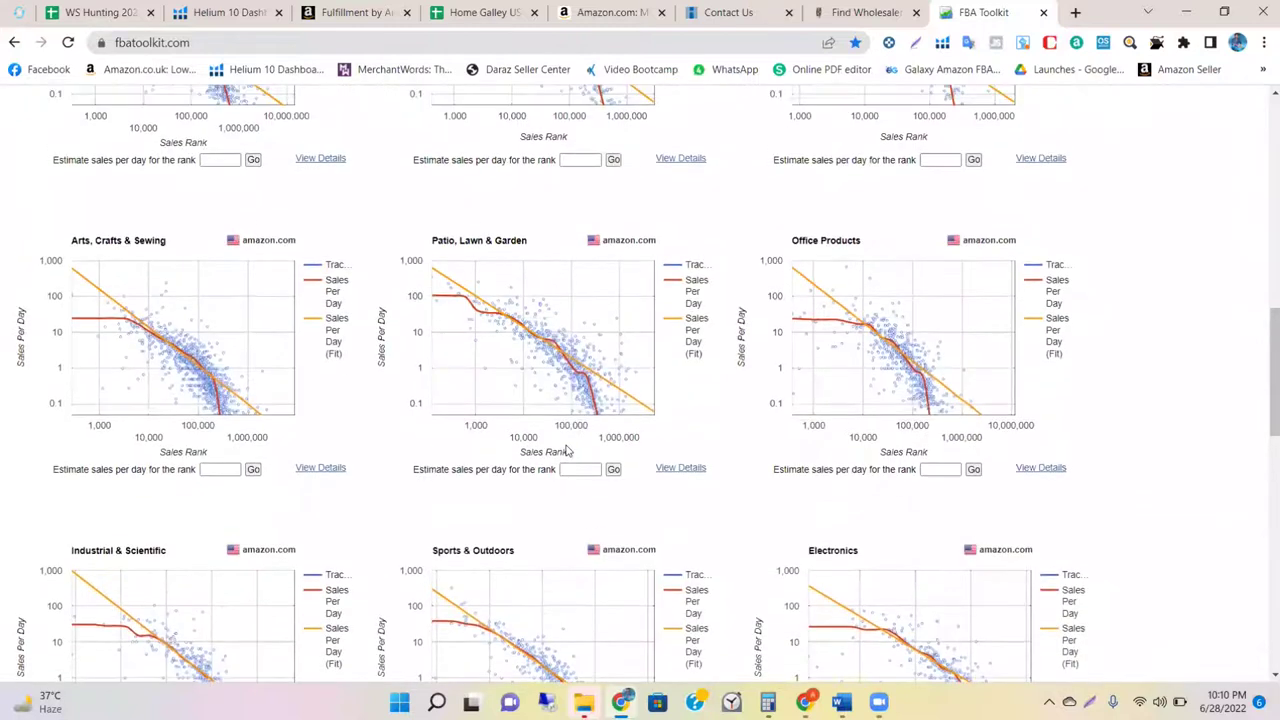
{"action": "scroll", "coordinate": [563, 546], "scroll_direction": "up", "scroll_amount": 3}
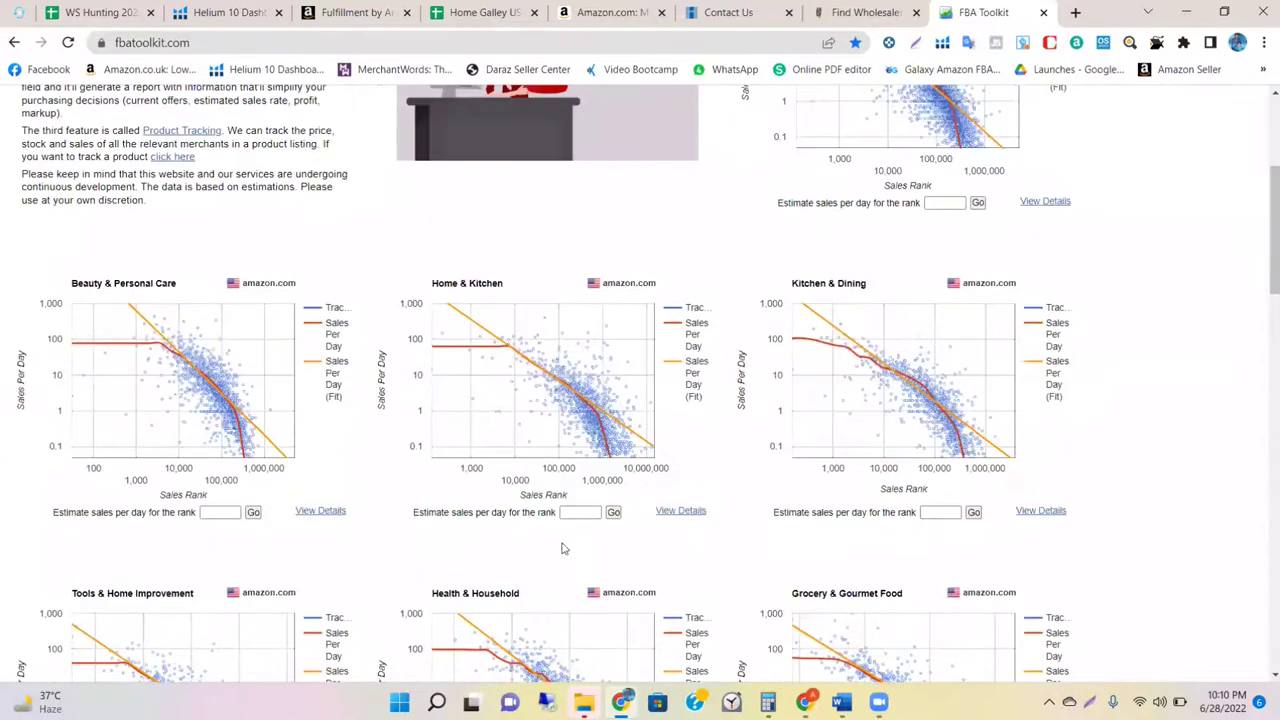
{"action": "left_click", "coordinate": [580, 512]}
{"action": "type", "text": "3033"}
{"action": "key", "text": "Return"}
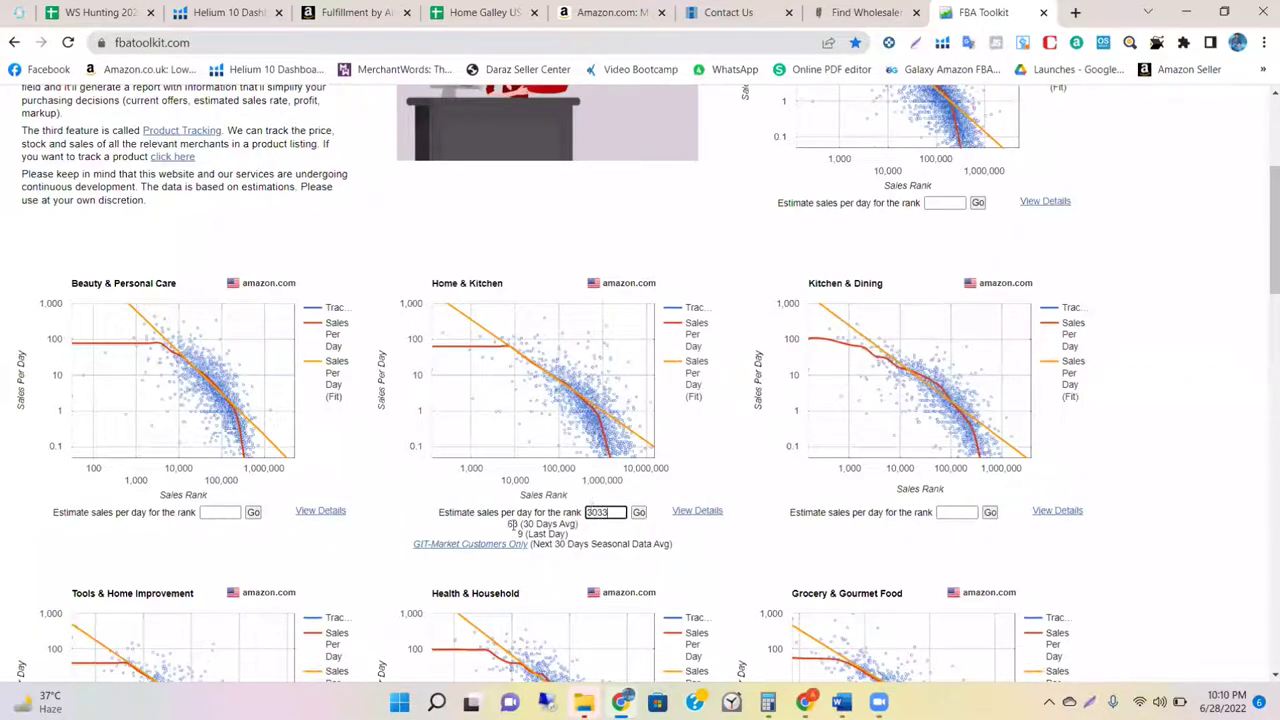
{"action": "left_click", "coordinate": [511, 525]}
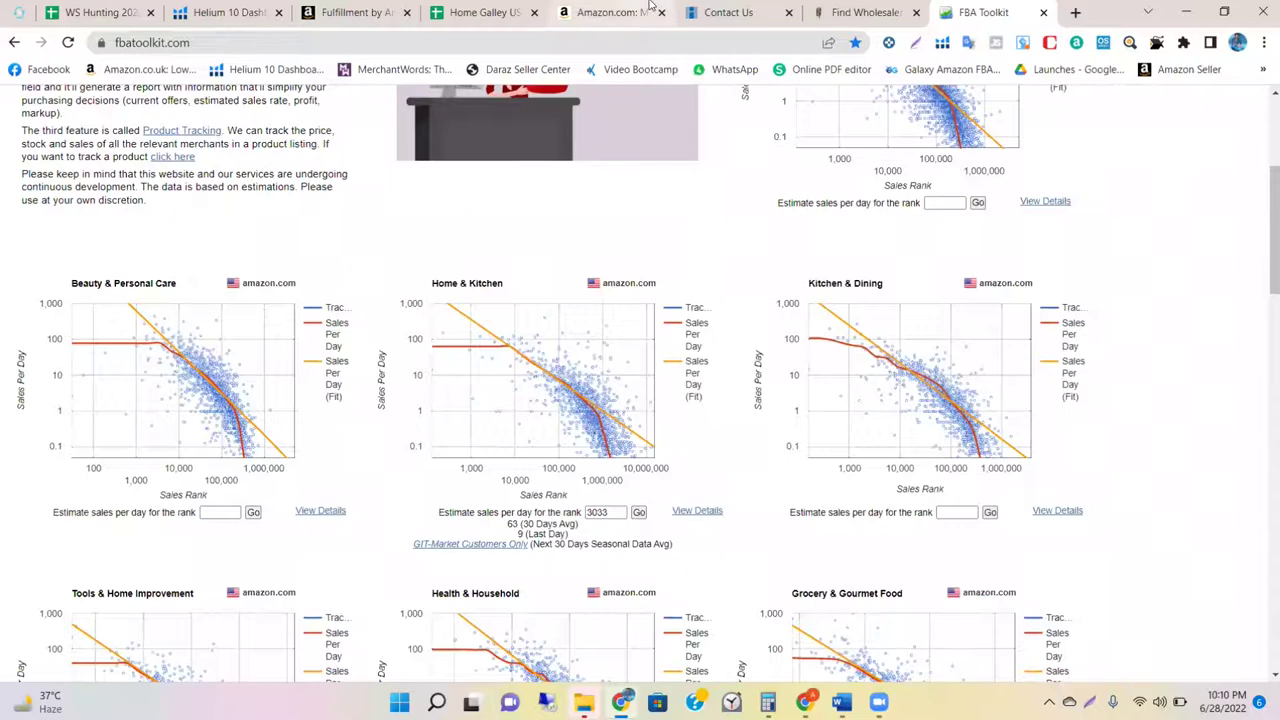
Step: Review the vacuum sealer's Amazon listing and its product description, and check the profit figures in the FBA revenue calculator
{"action": "left_click", "coordinate": [610, 12]}
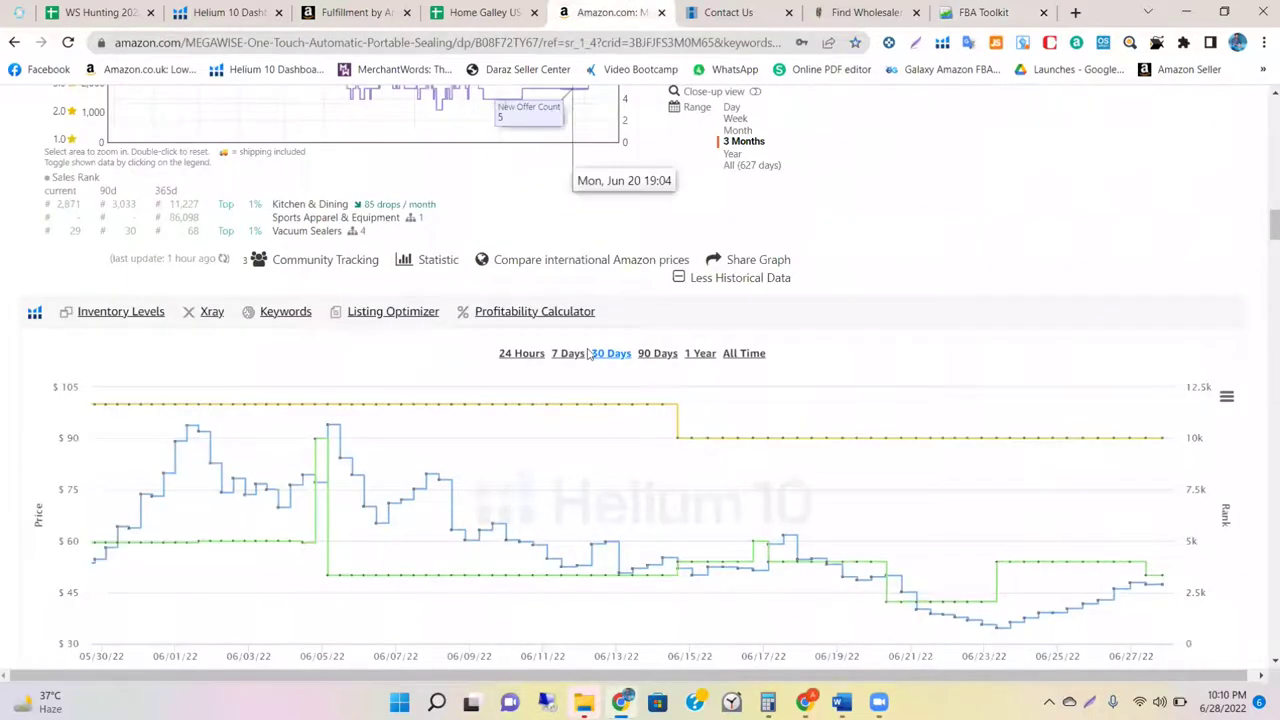
{"action": "scroll", "coordinate": [620, 190], "scroll_direction": "up", "scroll_amount": 6}
{"action": "scroll", "coordinate": [588, 354], "scroll_direction": "up", "scroll_amount": 4}
{"action": "scroll", "coordinate": [588, 354], "scroll_direction": "down", "scroll_amount": 13}
{"action": "scroll", "coordinate": [588, 354], "scroll_direction": "down", "scroll_amount": 20}
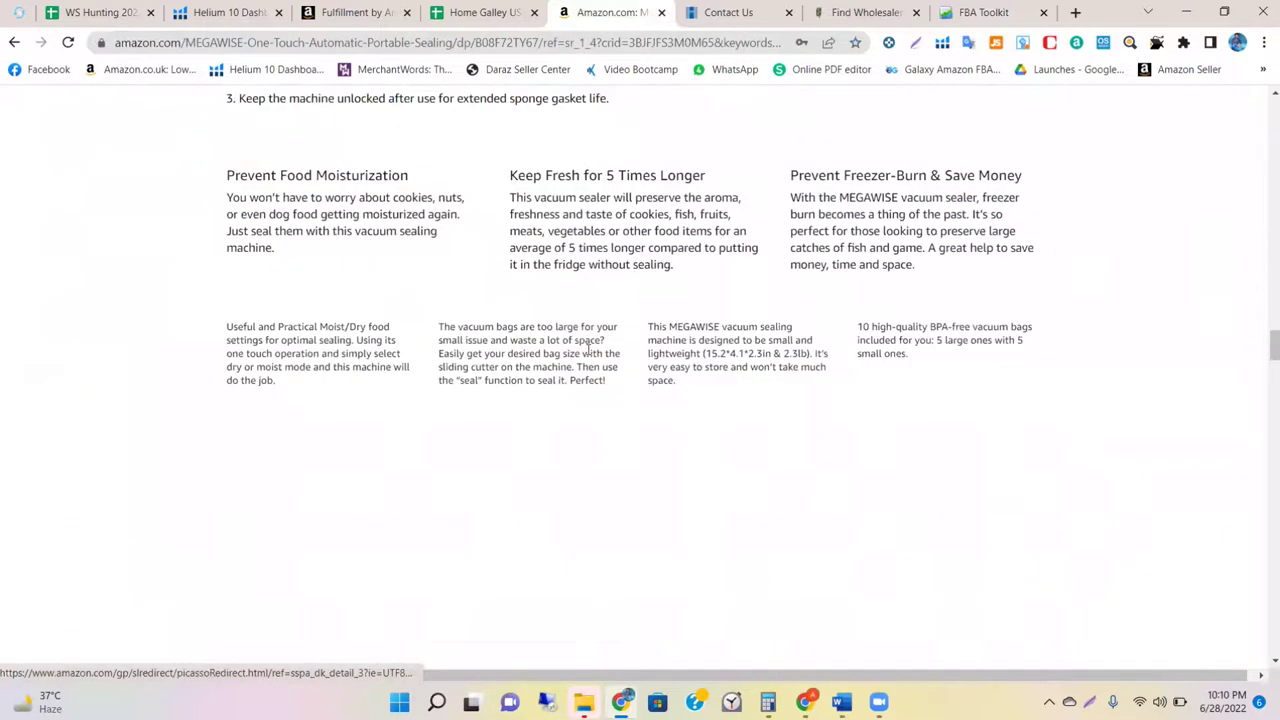
{"action": "scroll", "coordinate": [463, 183], "scroll_direction": "down", "scroll_amount": 5}
{"action": "left_click", "coordinate": [333, 12]}
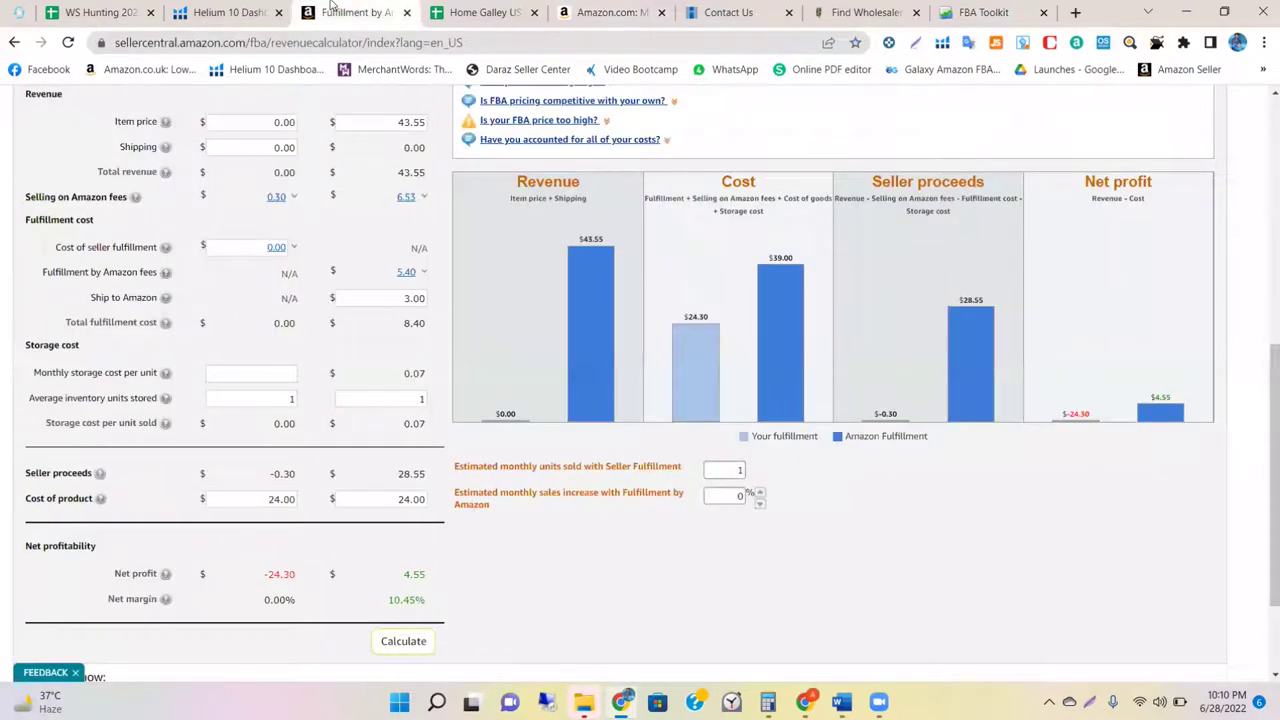
{"action": "left_click", "coordinate": [613, 12]}
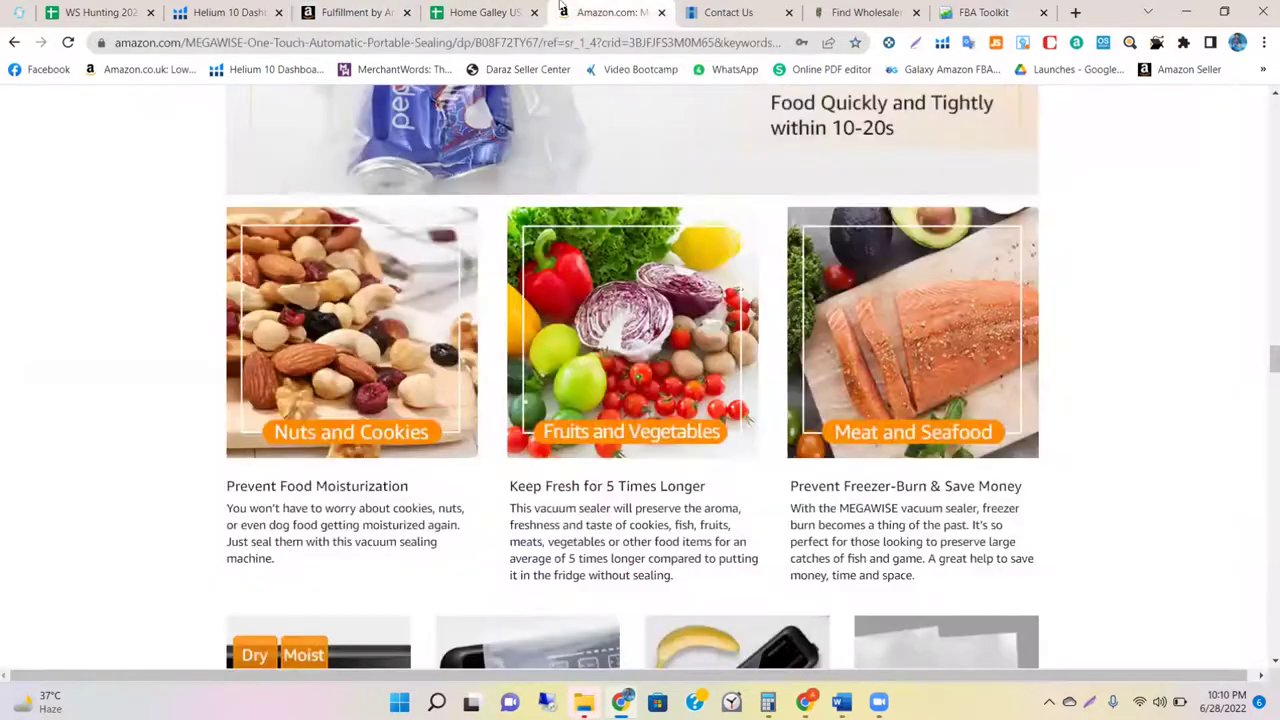
Step: Enter "Approved" and "Good" on two lines in cell O14 of the MegaWise row in the WS Hunting 2022 sheet
{"action": "left_click", "coordinate": [88, 10]}
{"action": "key", "text": "ctrl+c"}
{"action": "key", "text": "Right"}
{"action": "key", "text": "Right"}
{"action": "key", "text": "Right"}
{"action": "key", "text": "Right"}
{"action": "key", "text": "Right"}
{"action": "key", "text": "Right"}
{"action": "key", "text": "Right"}
{"action": "key", "text": "Right"}
{"action": "key", "text": "Right"}
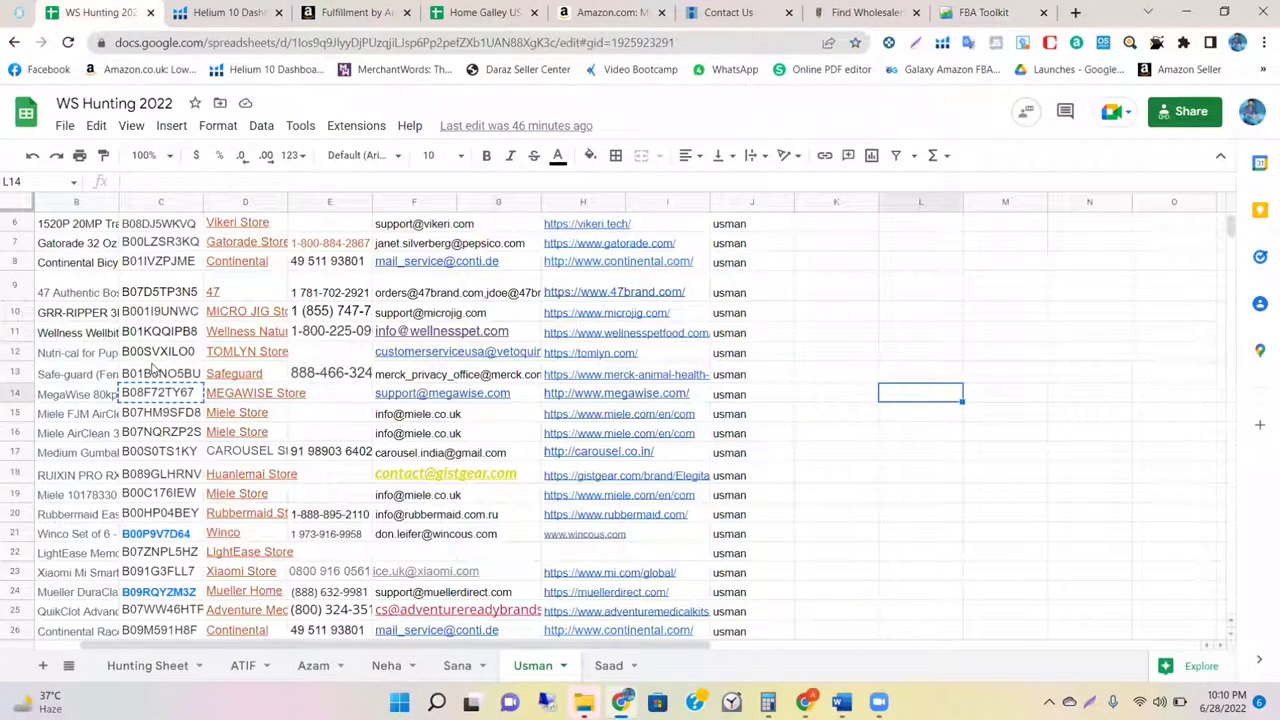
{"action": "key", "text": "Right"}
{"action": "key", "text": "Right"}
{"action": "key", "text": "Right"}
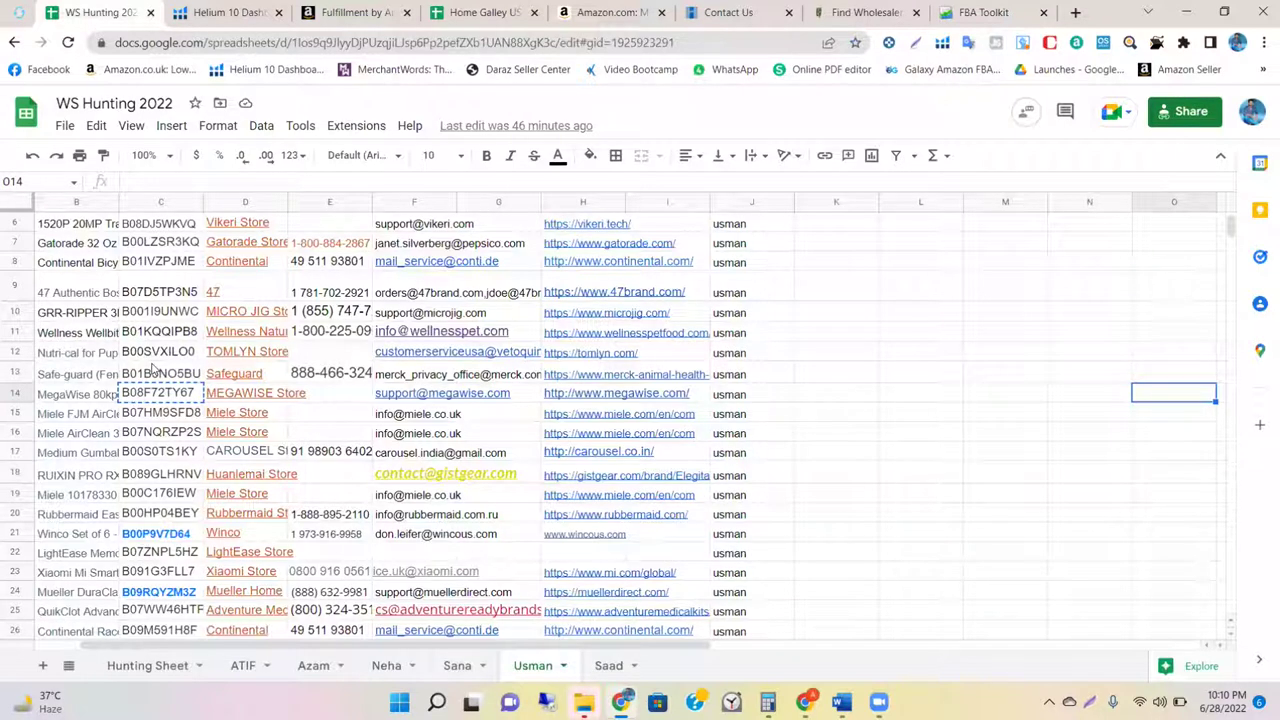
{"action": "type", "text": "Approved"}
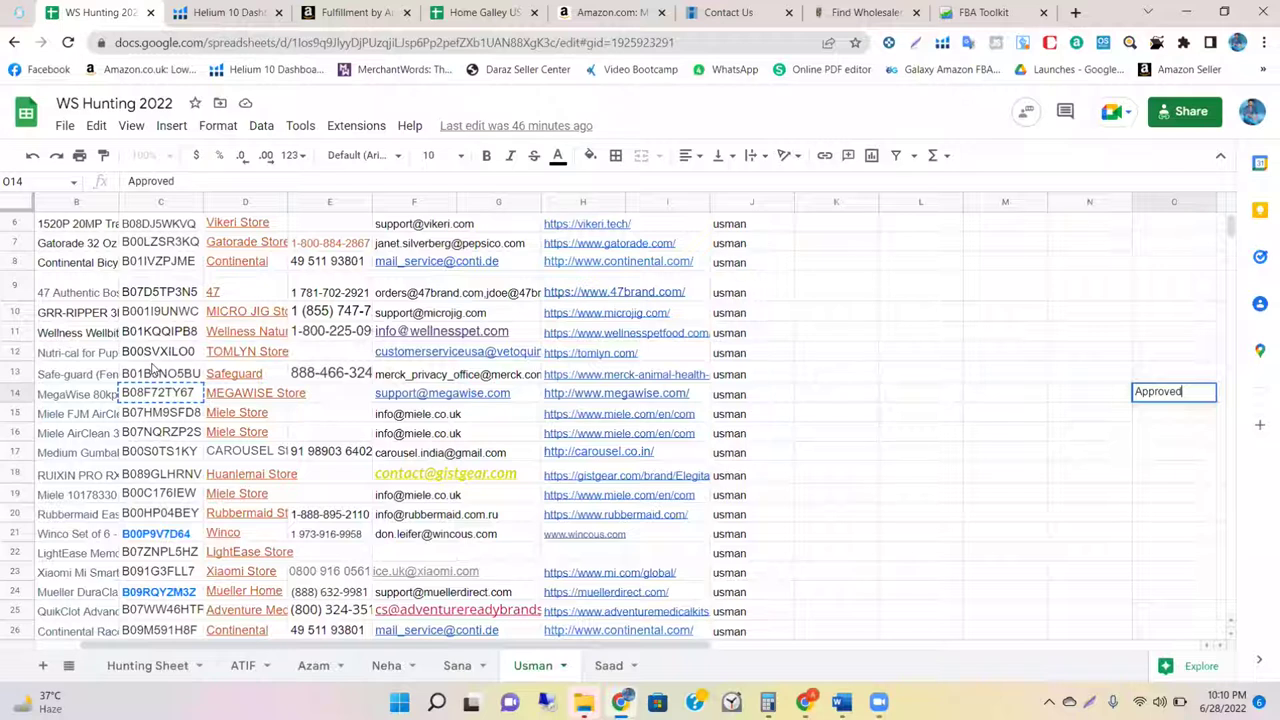
{"action": "key", "text": "alt+Return"}
{"action": "type", "text": "Good"}
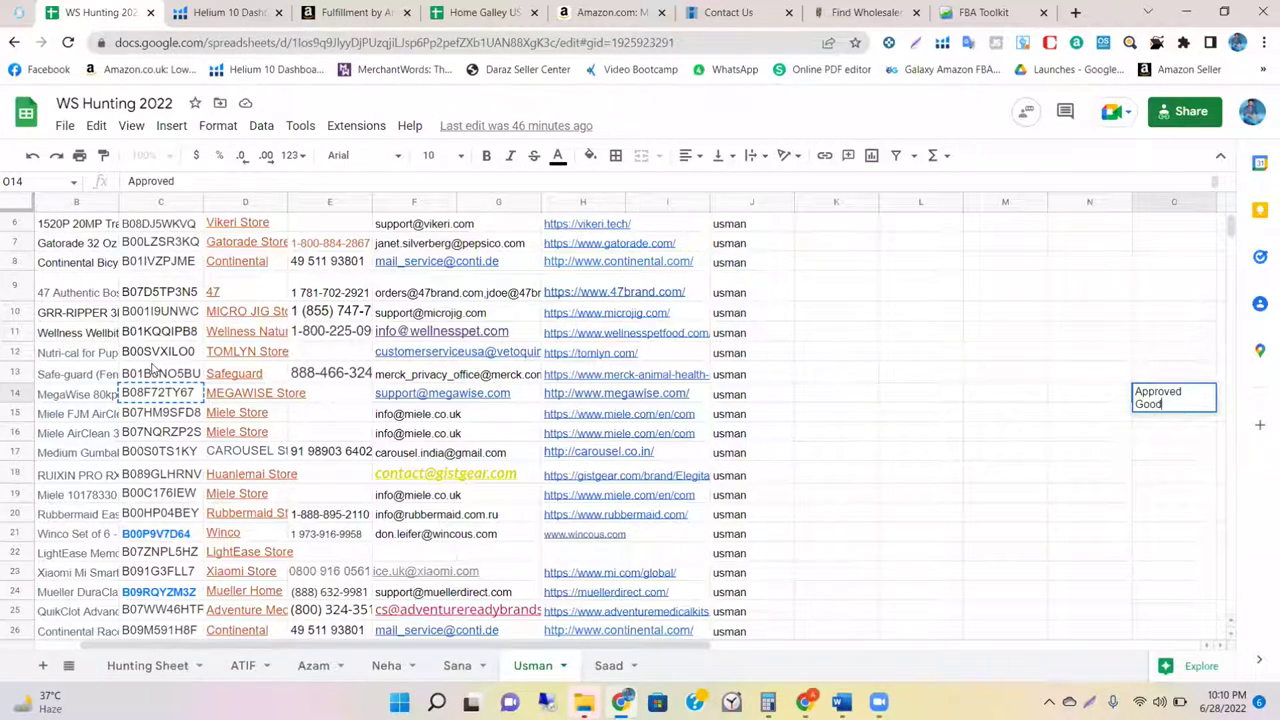
{"action": "key", "text": "Return"}
Step: Open the MegaWise website from the link in cell H14
{"action": "key", "text": "Up"}
{"action": "key", "text": "Left"}
{"action": "key", "text": "Left"}
{"action": "key", "text": "Left"}
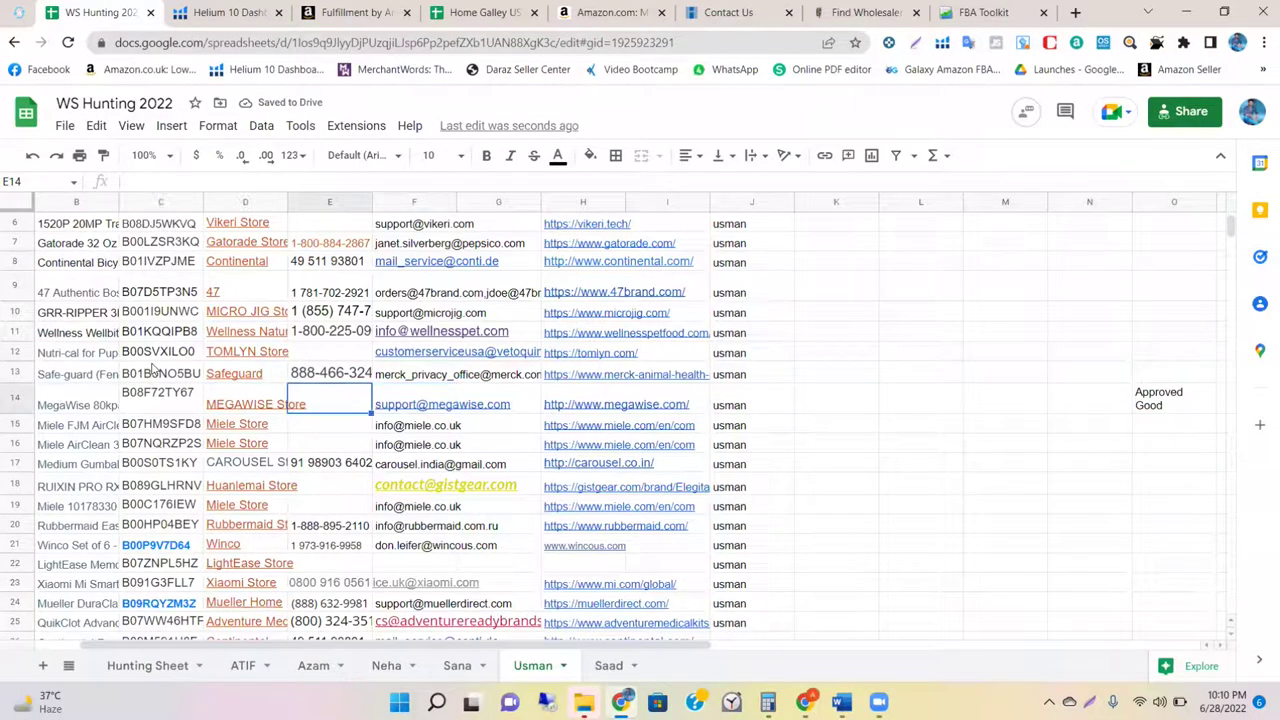
{"action": "key", "text": "Right"}
{"action": "key", "text": "Right"}
{"action": "key", "text": "Right"}
{"action": "key", "text": "Right"}
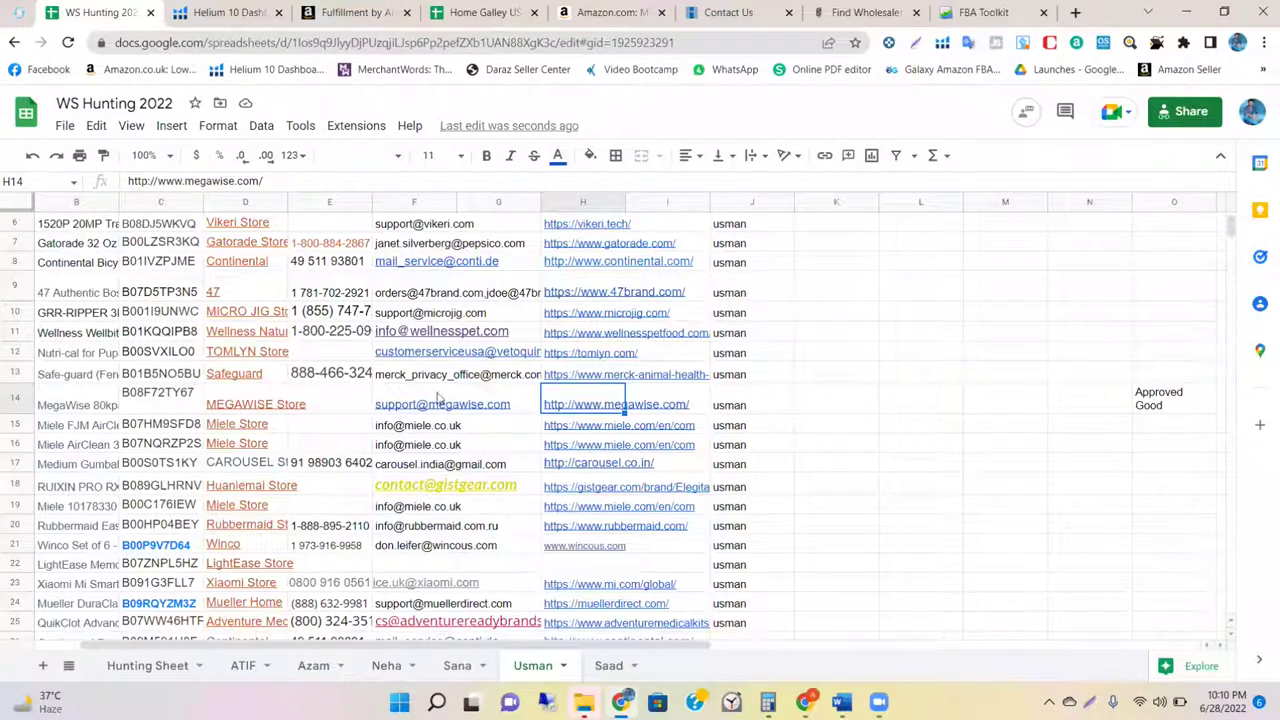
{"action": "mouse_move", "coordinate": [562, 398]}
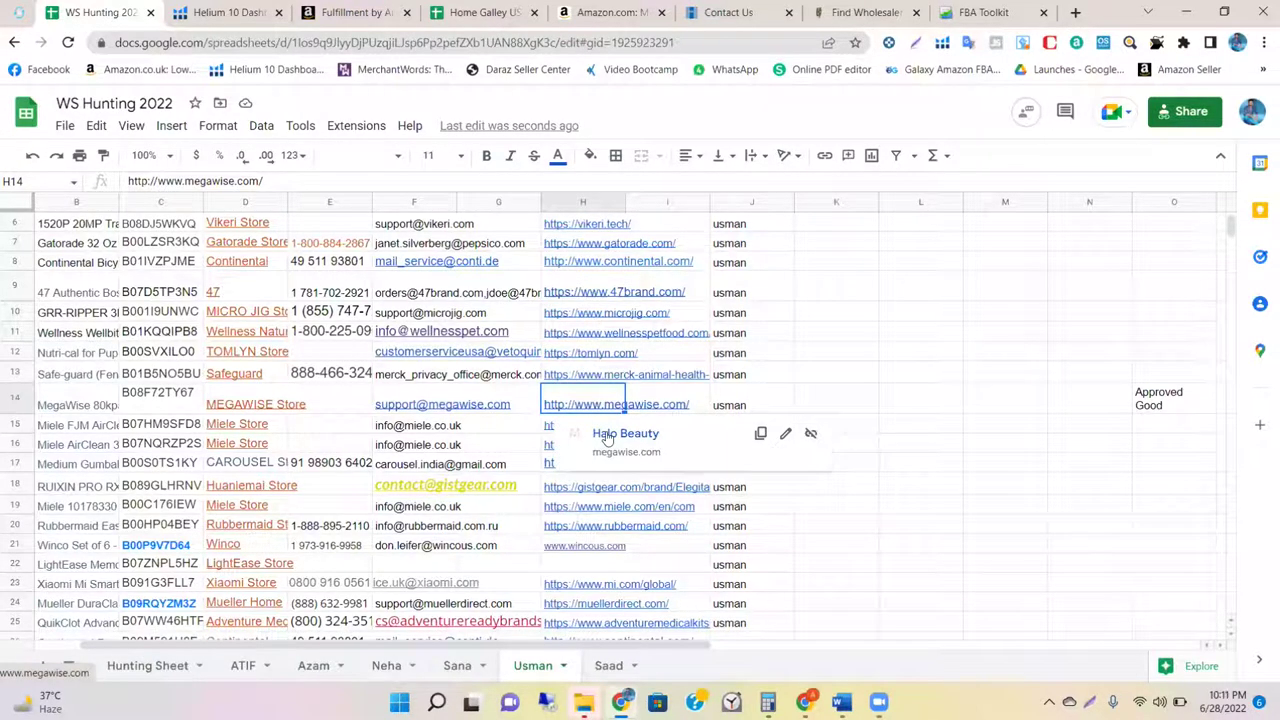
{"action": "left_click", "coordinate": [607, 436]}
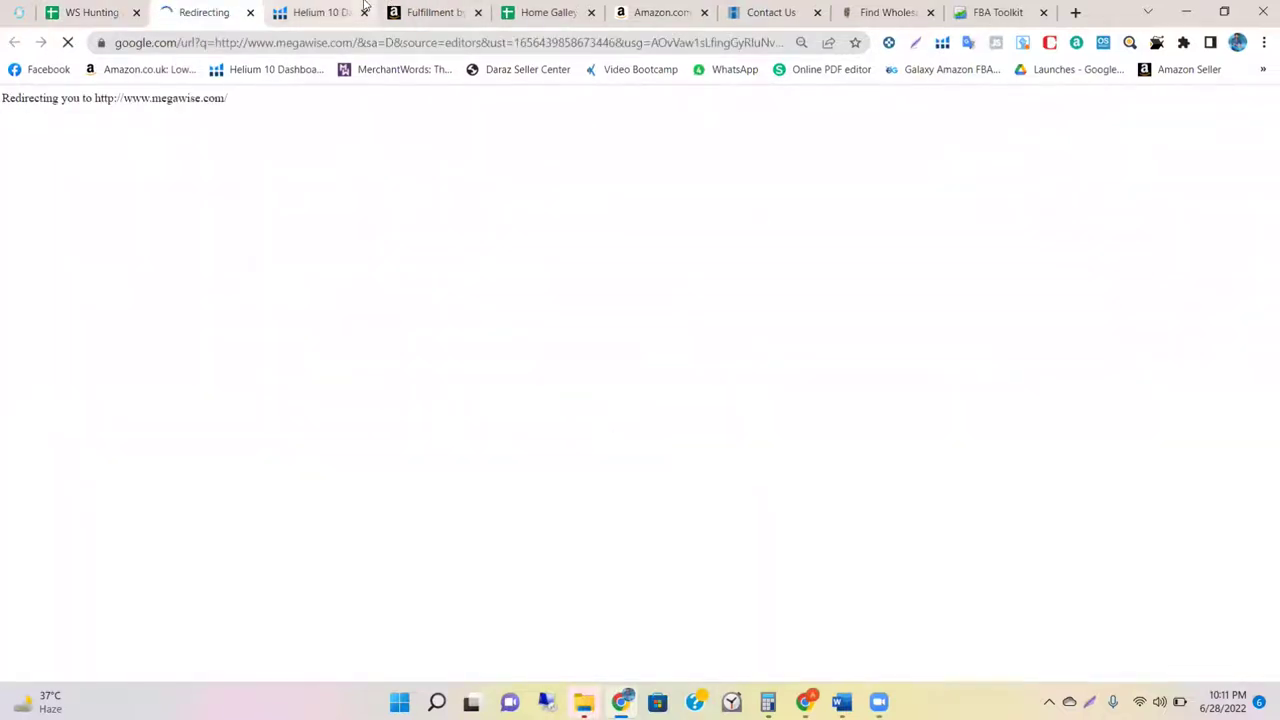
Step: Return to the vacuum sealer's Amazon listing and view its title, price and other sellers
{"action": "left_click", "coordinate": [680, 12]}
{"action": "scroll", "coordinate": [593, 275], "scroll_direction": "up", "scroll_amount": 20}
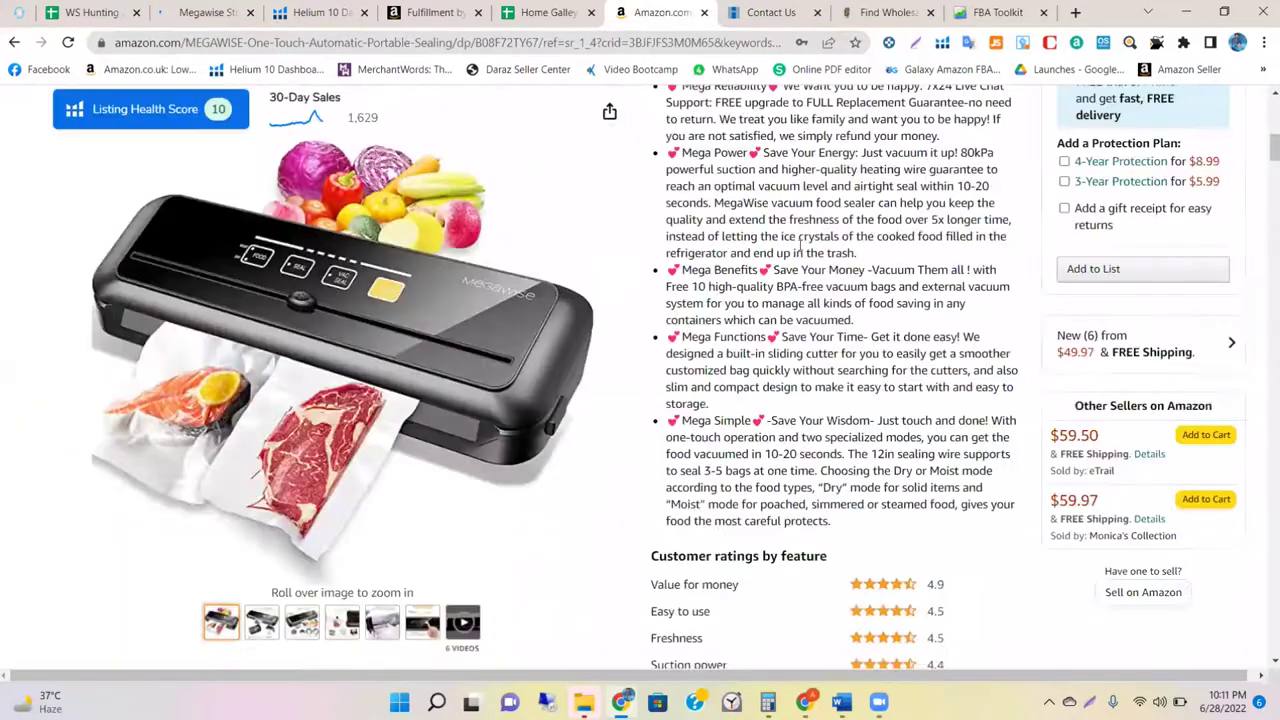
{"action": "scroll", "coordinate": [790, 262], "scroll_direction": "up", "scroll_amount": 5}
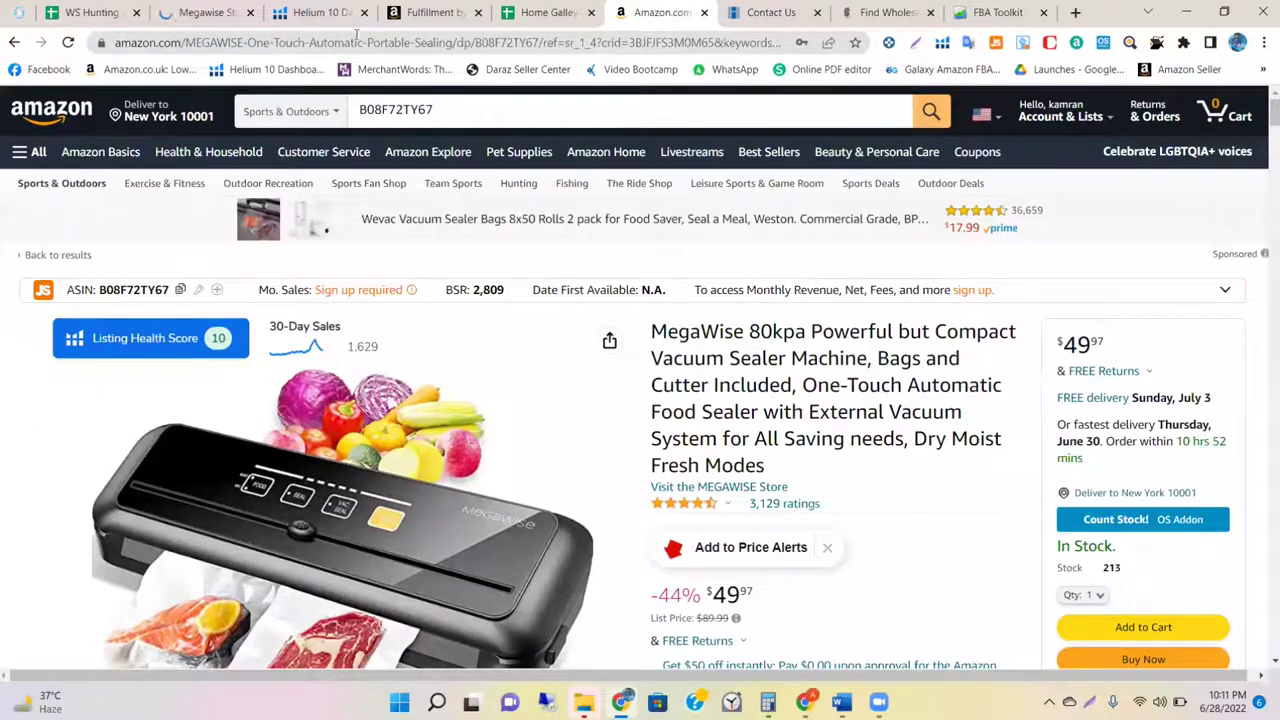
Step: Look through the MegaWise homepage and its footer for contact or wholesale information
{"action": "left_click", "coordinate": [208, 12]}
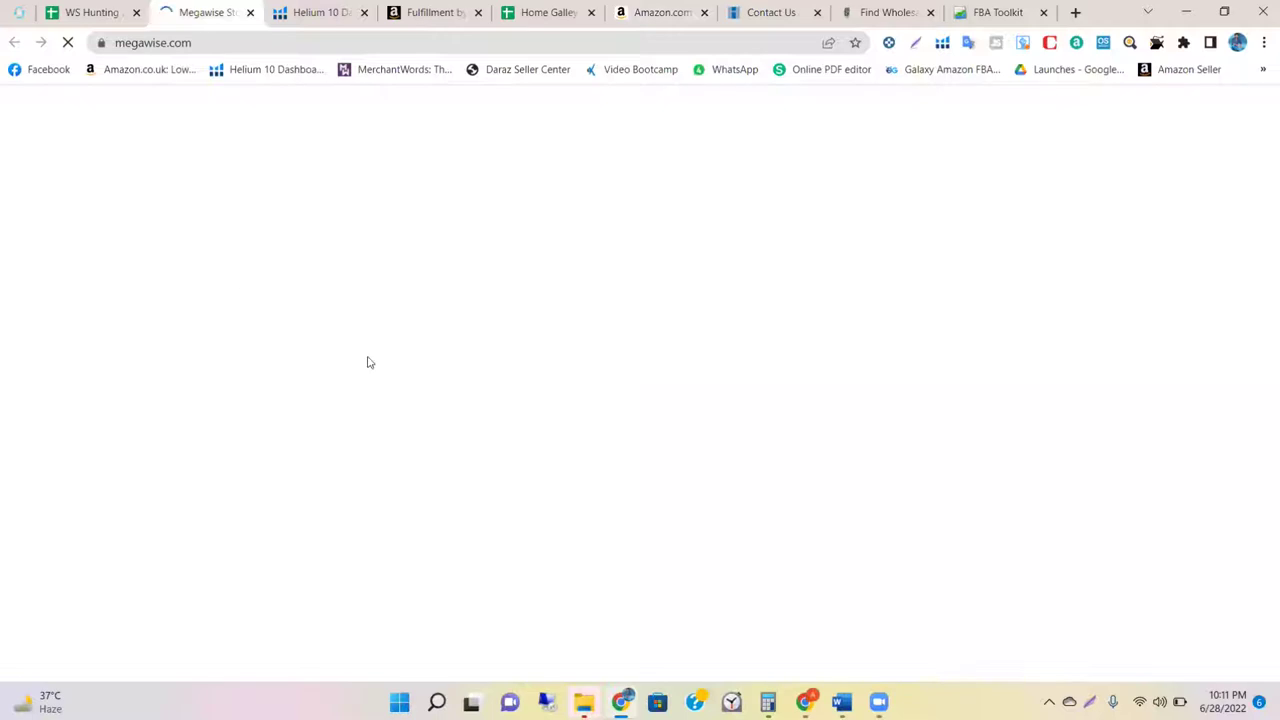
{"action": "scroll", "coordinate": [645, 443], "scroll_direction": "down", "scroll_amount": 20}
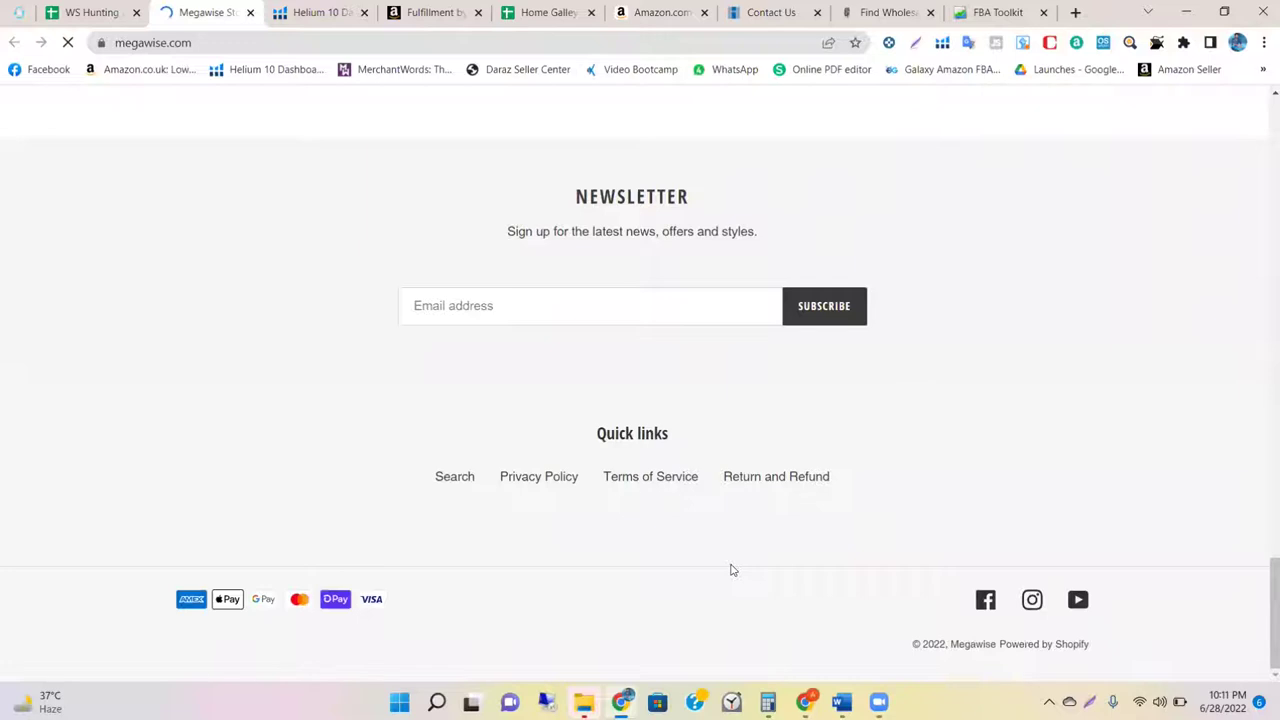
{"action": "scroll", "coordinate": [903, 380], "scroll_direction": "up", "scroll_amount": 20}
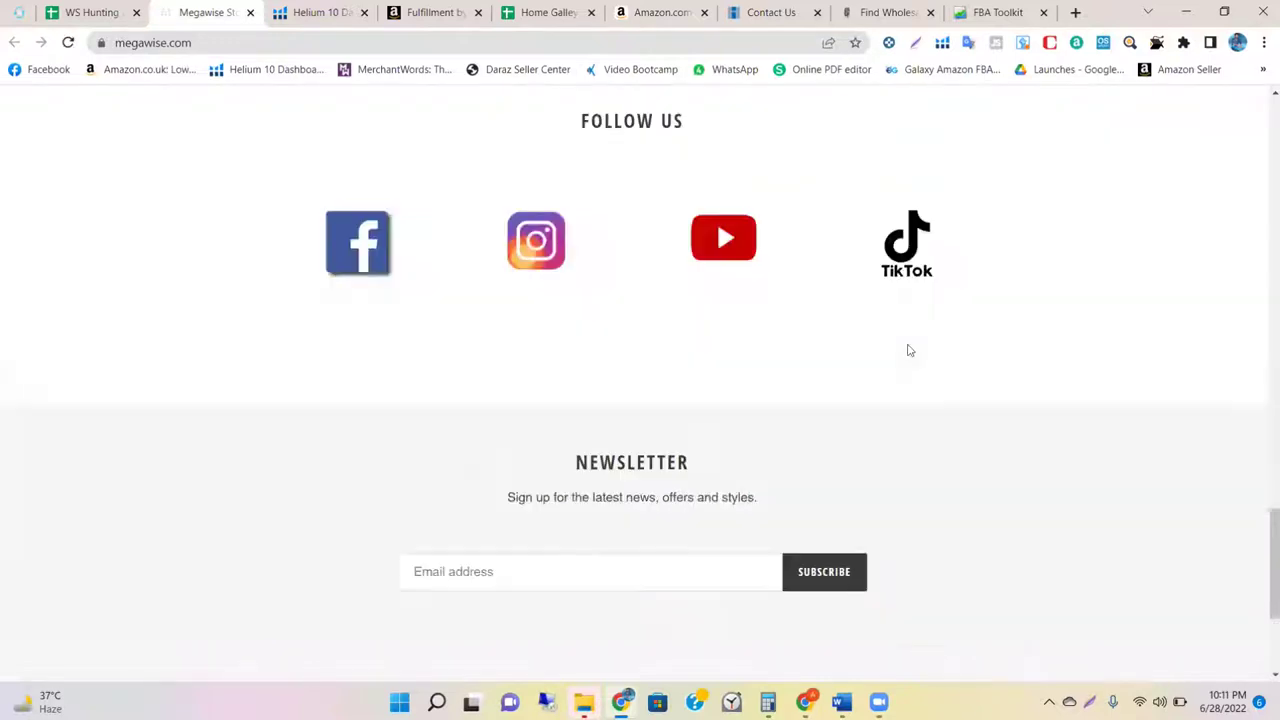
{"action": "scroll", "coordinate": [909, 350], "scroll_direction": "up", "scroll_amount": 5}
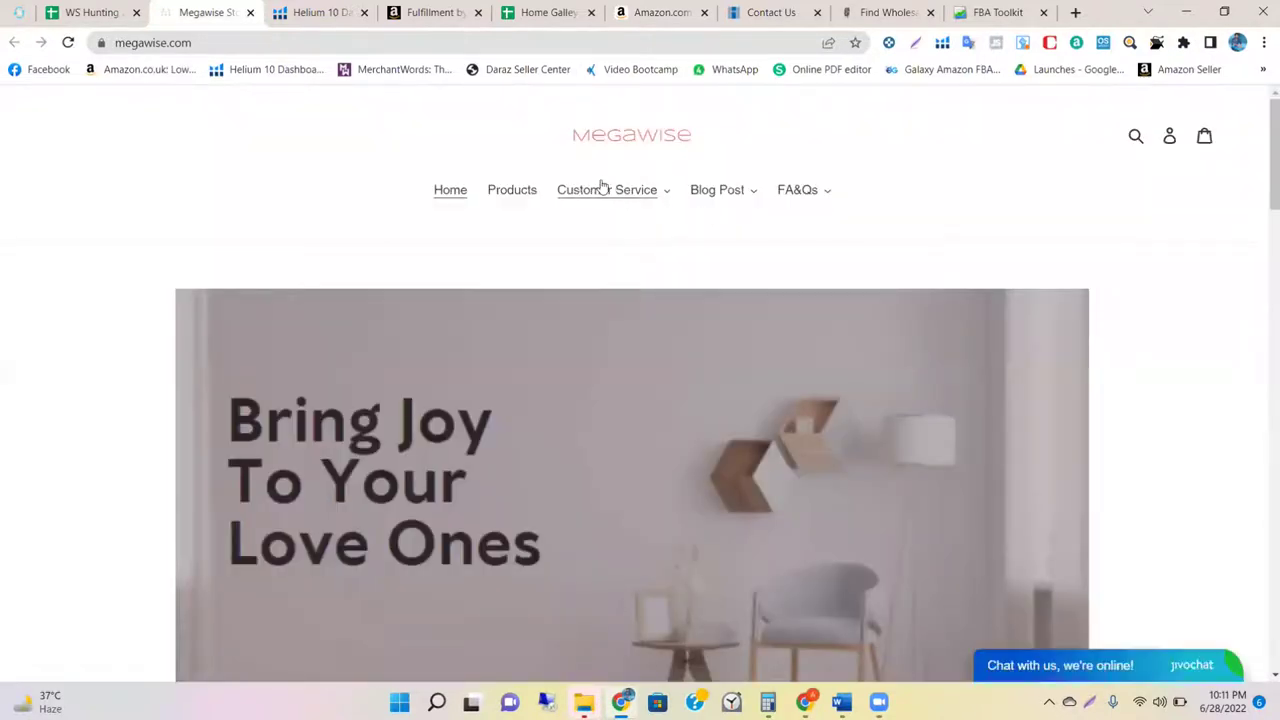
{"action": "left_click", "coordinate": [814, 193]}
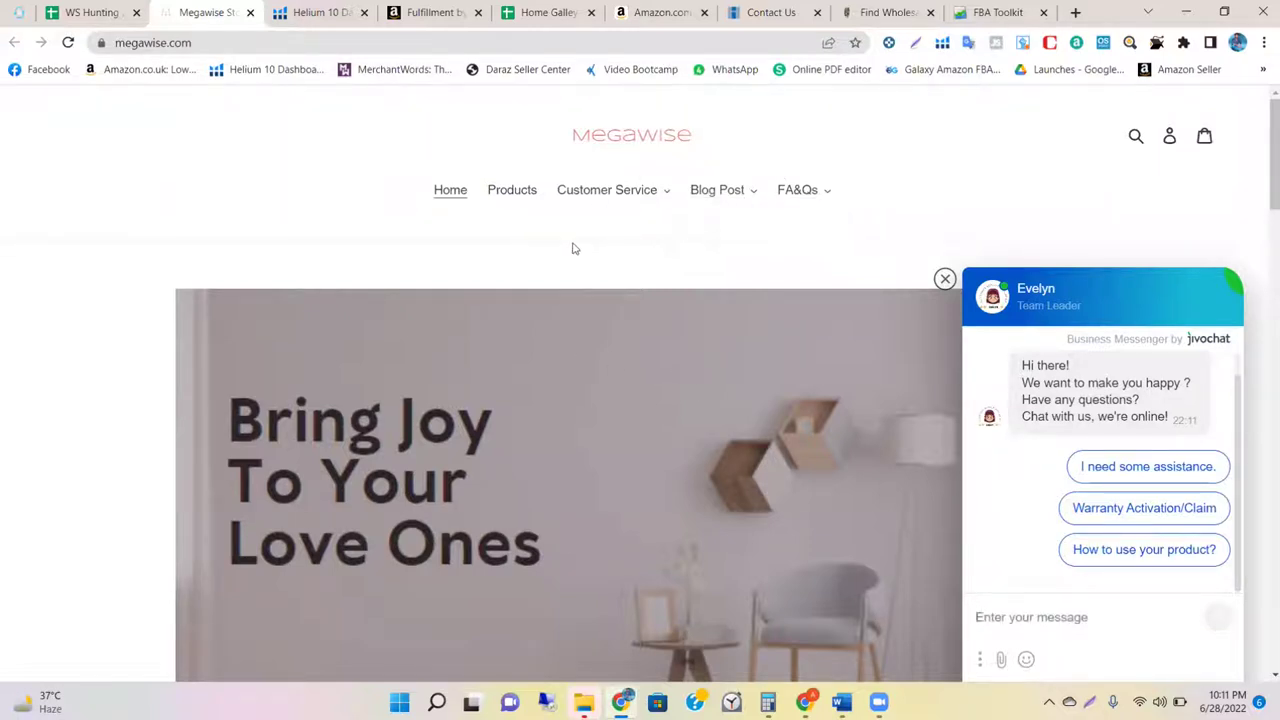
Step: Open MegaWise's Contact Us page and look over its contact form
{"action": "left_click", "coordinate": [655, 189]}
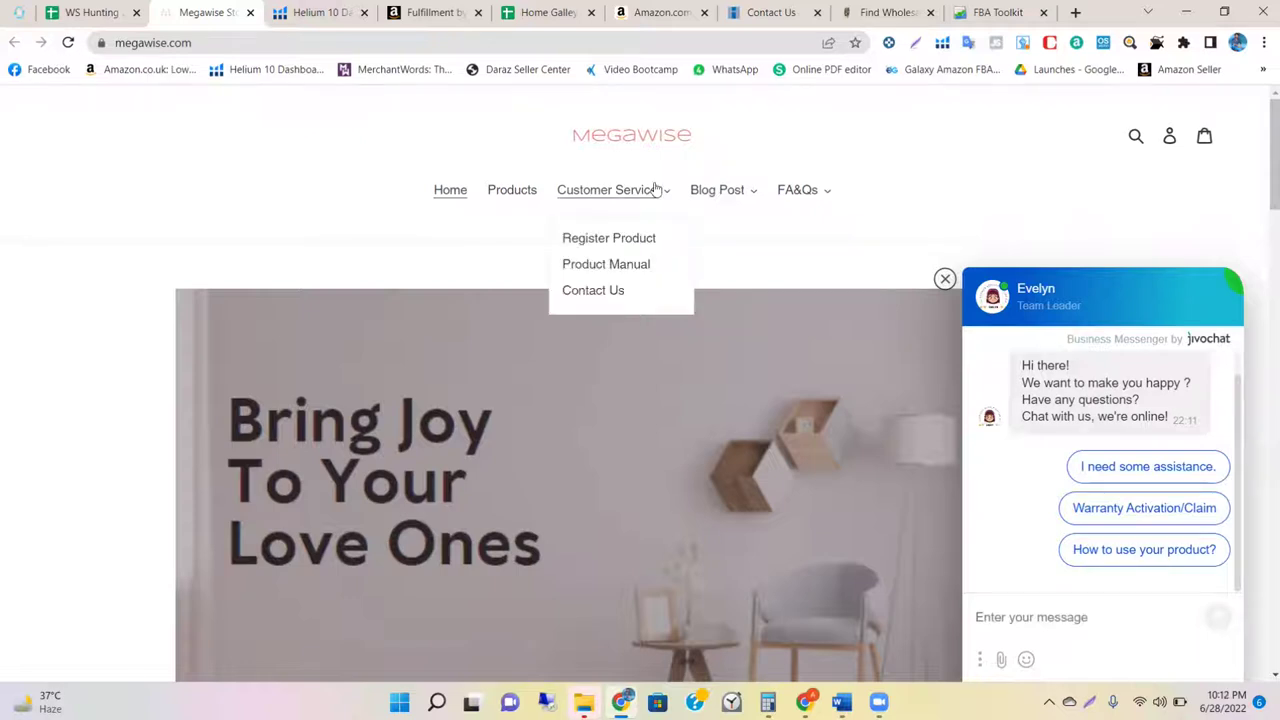
{"action": "left_click", "coordinate": [620, 290]}
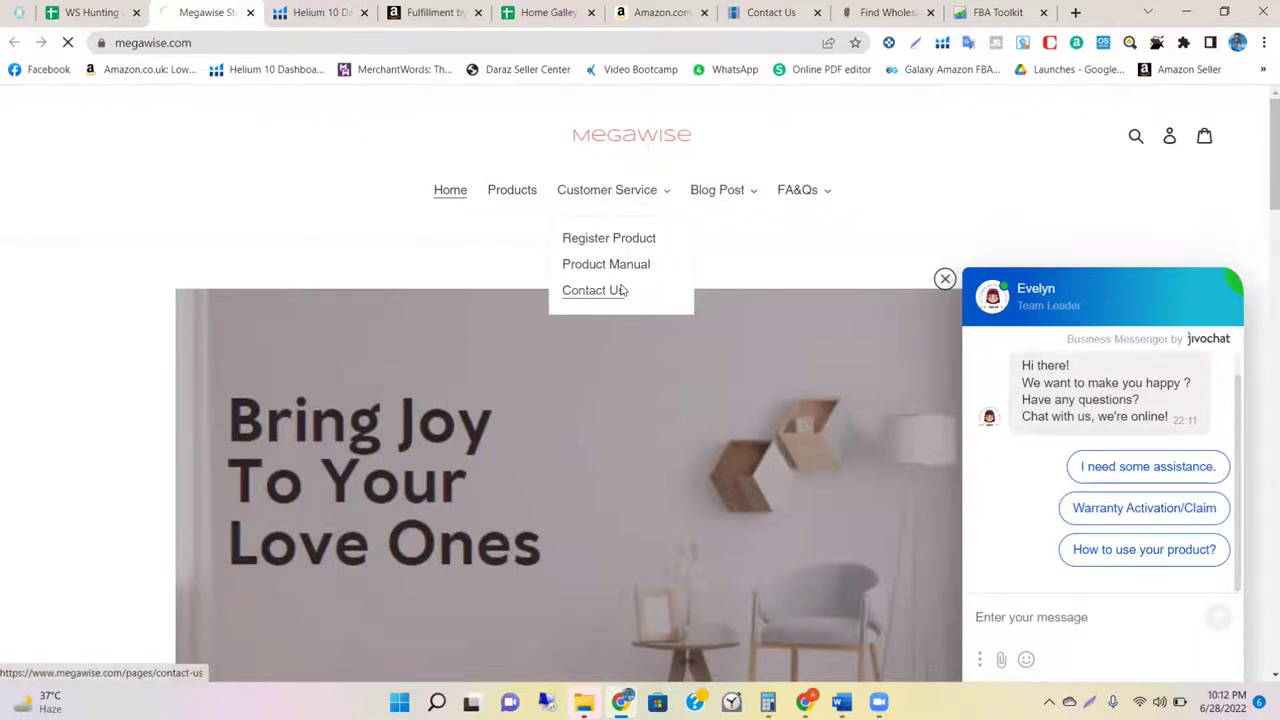
{"action": "scroll", "coordinate": [508, 368], "scroll_direction": "down", "scroll_amount": 2}
{"action": "scroll", "coordinate": [508, 368], "scroll_direction": "down", "scroll_amount": 1}
{"action": "scroll", "coordinate": [508, 366], "scroll_direction": "down", "scroll_amount": 3}
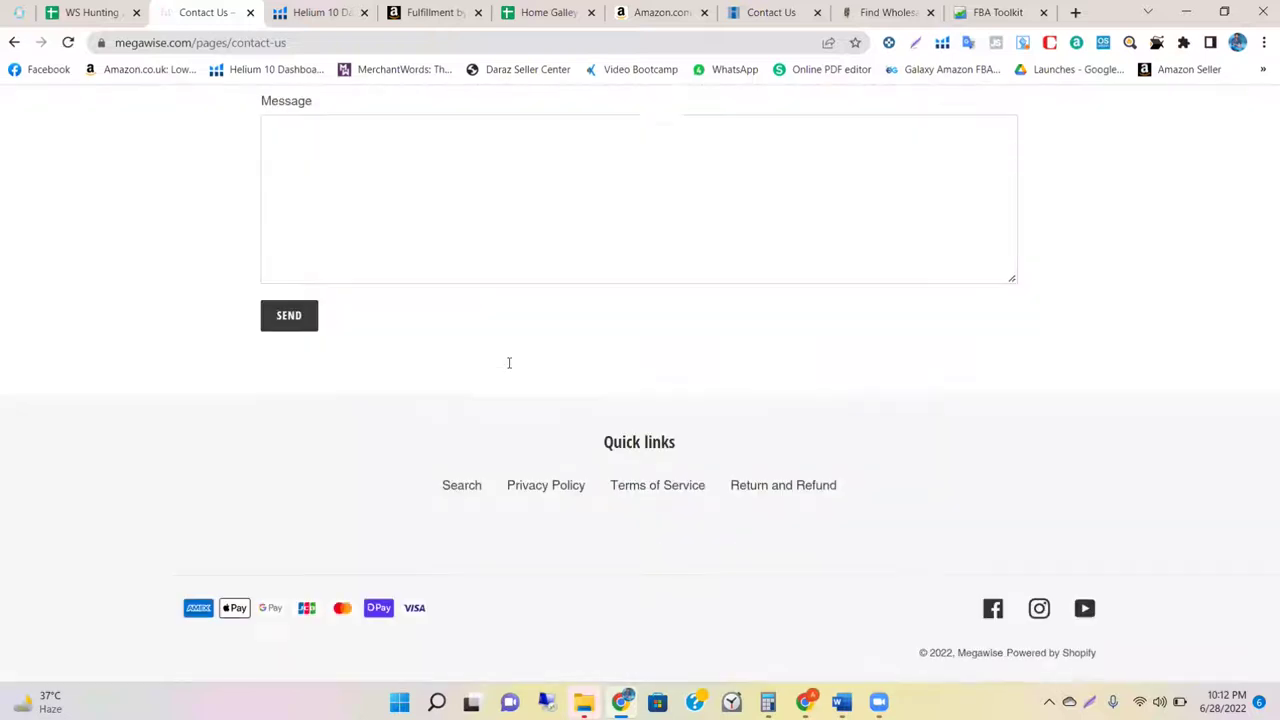
{"action": "scroll", "coordinate": [508, 363], "scroll_direction": "up", "scroll_amount": 4}
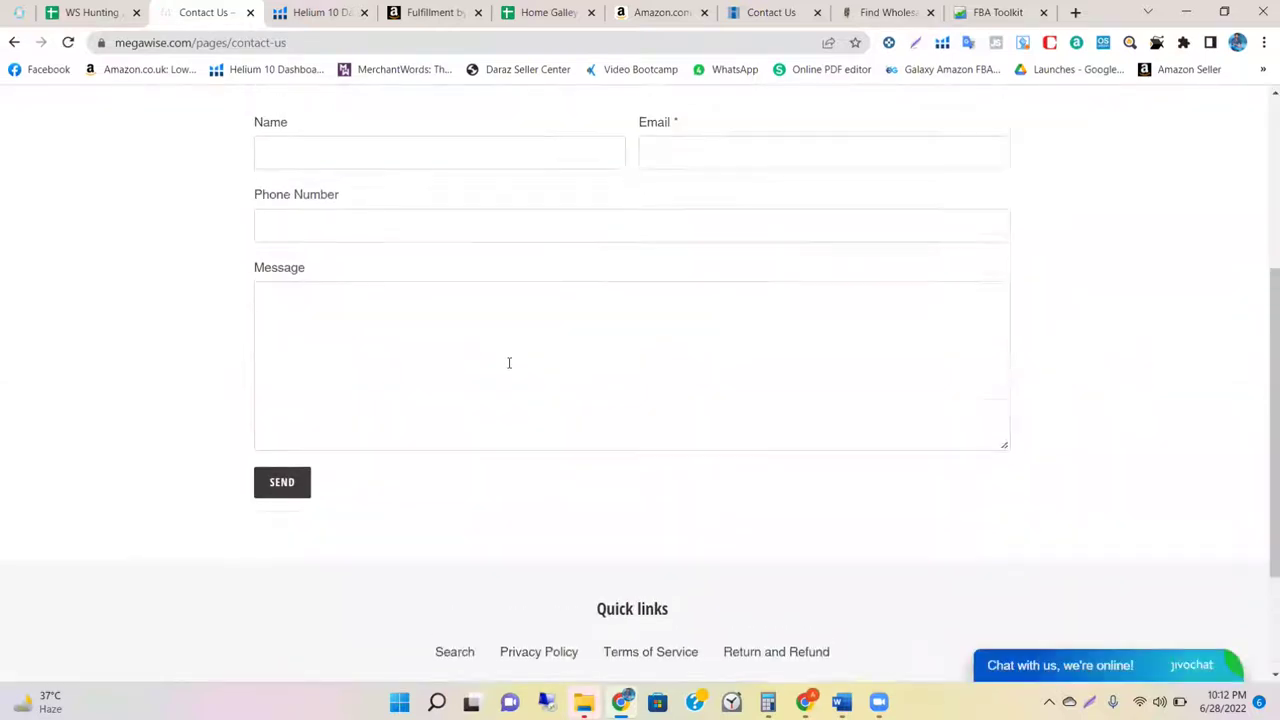
Step: Record the MegaWise Contact Us page's URL in cell I14 of the hunting sheet and return to that page
{"action": "left_click", "coordinate": [336, 45]}
{"action": "key", "text": "ctrl+c"}
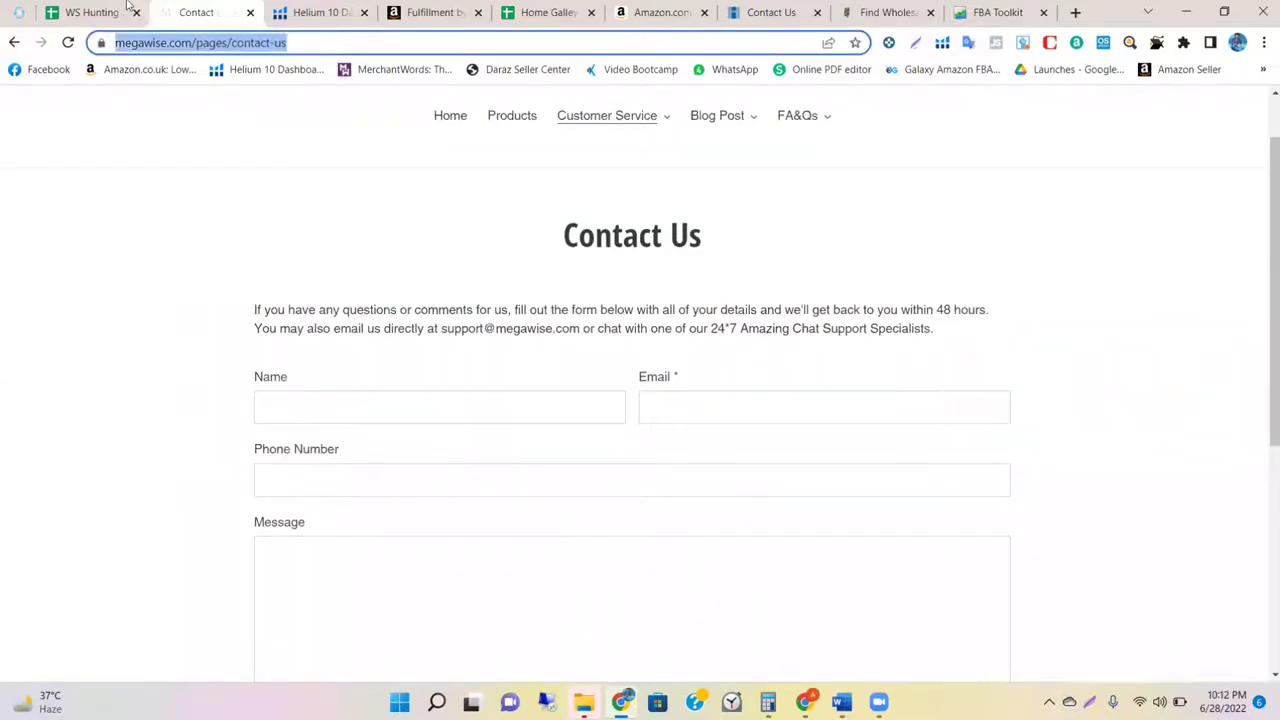
{"action": "key", "text": "ctrl+shift+Tab"}
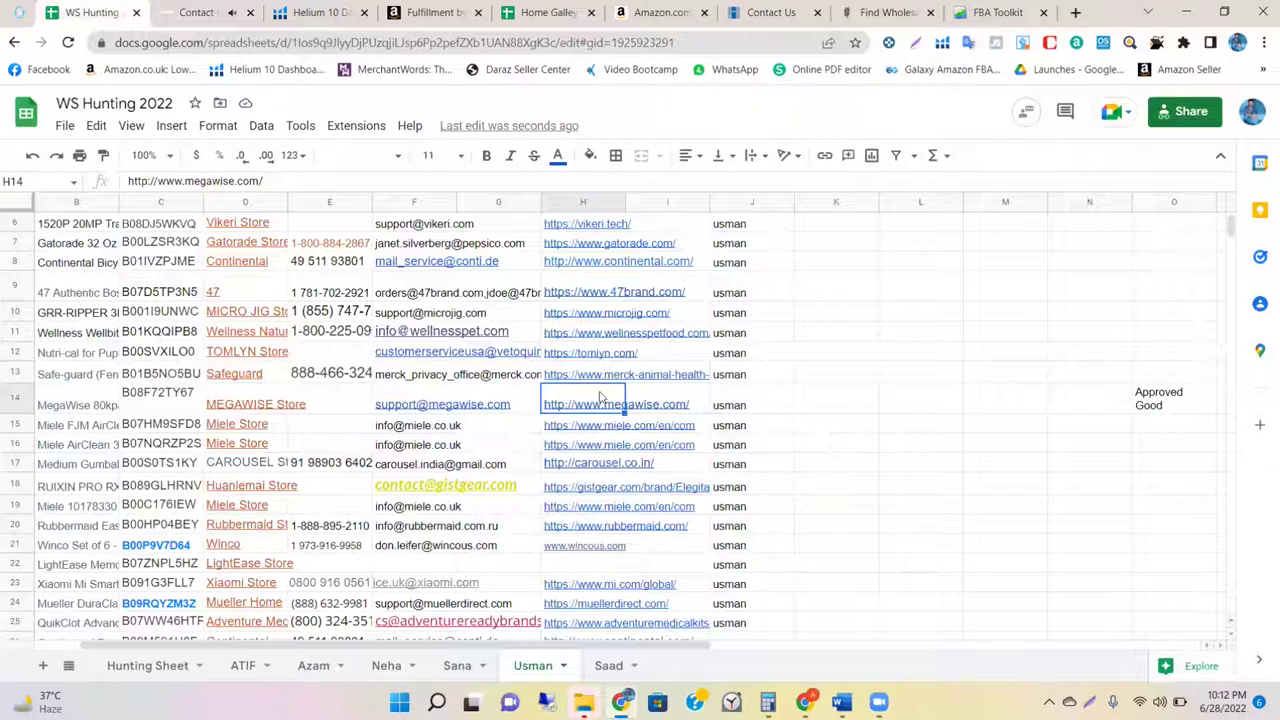
{"action": "double_click", "coordinate": [668, 404]}
{"action": "key", "text": "ctrl+v"}
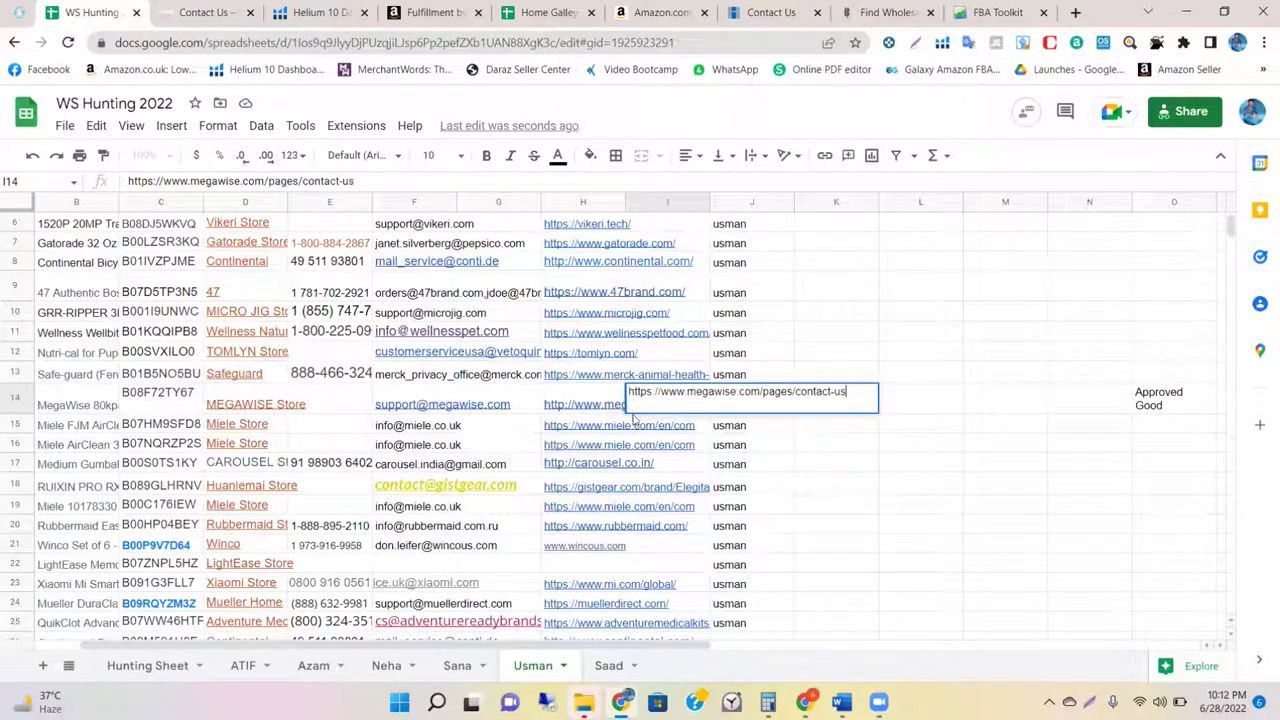
{"action": "left_click", "coordinate": [525, 405]}
{"action": "left_click", "coordinate": [677, 408]}
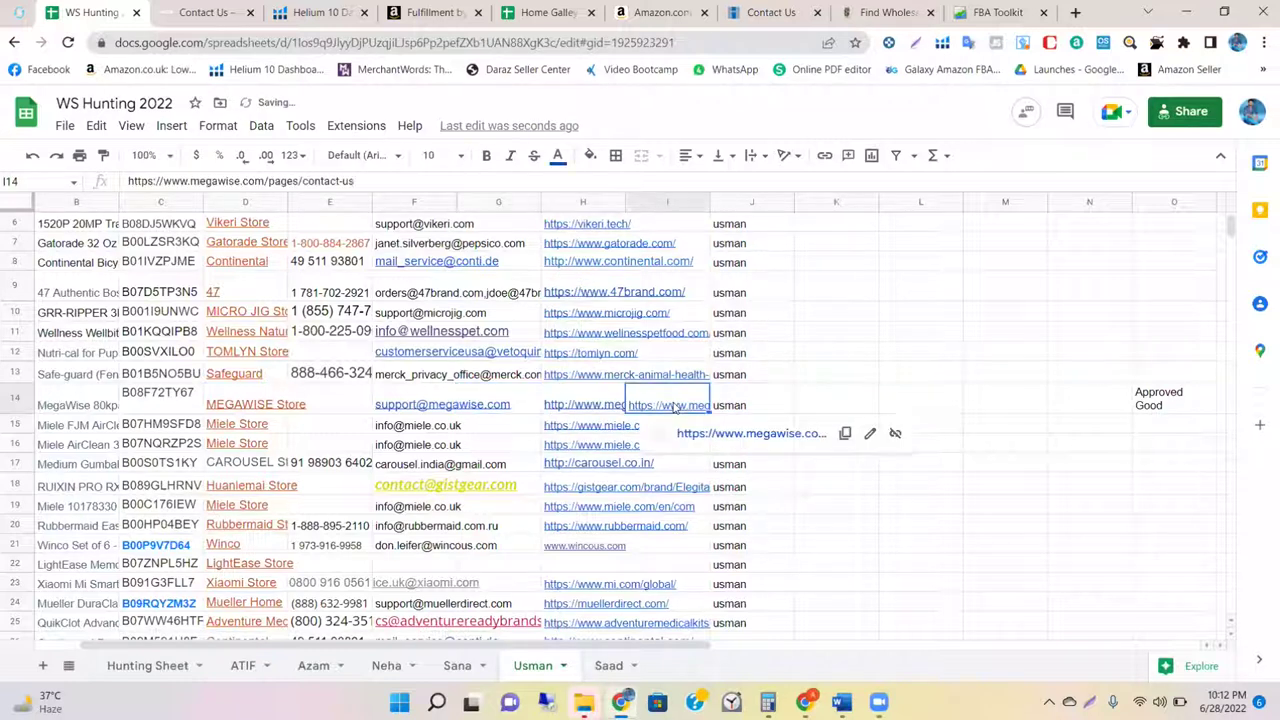
{"action": "left_click", "coordinate": [220, 10]}
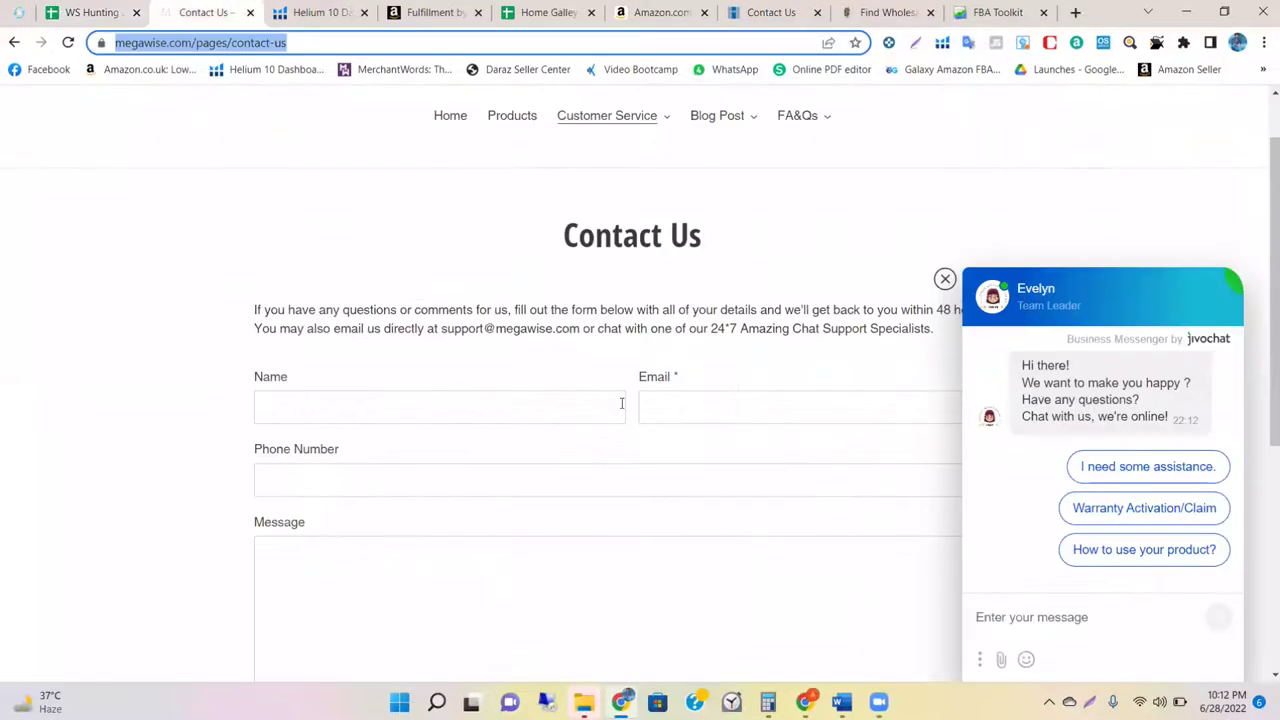
Step: Look over the MegaWise Contact Us page, its footer links and the Customer Service options for further contact routes
{"action": "scroll", "coordinate": [621, 403], "scroll_direction": "down", "scroll_amount": 4}
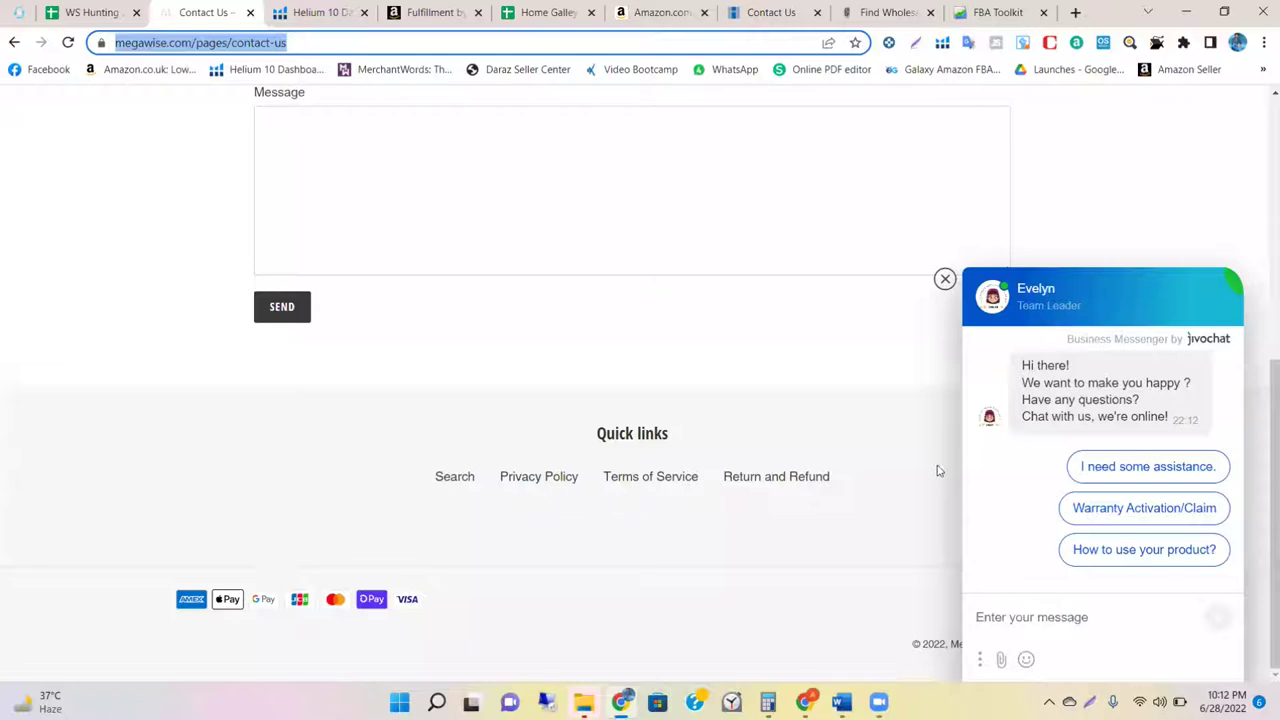
{"action": "left_click", "coordinate": [820, 565]}
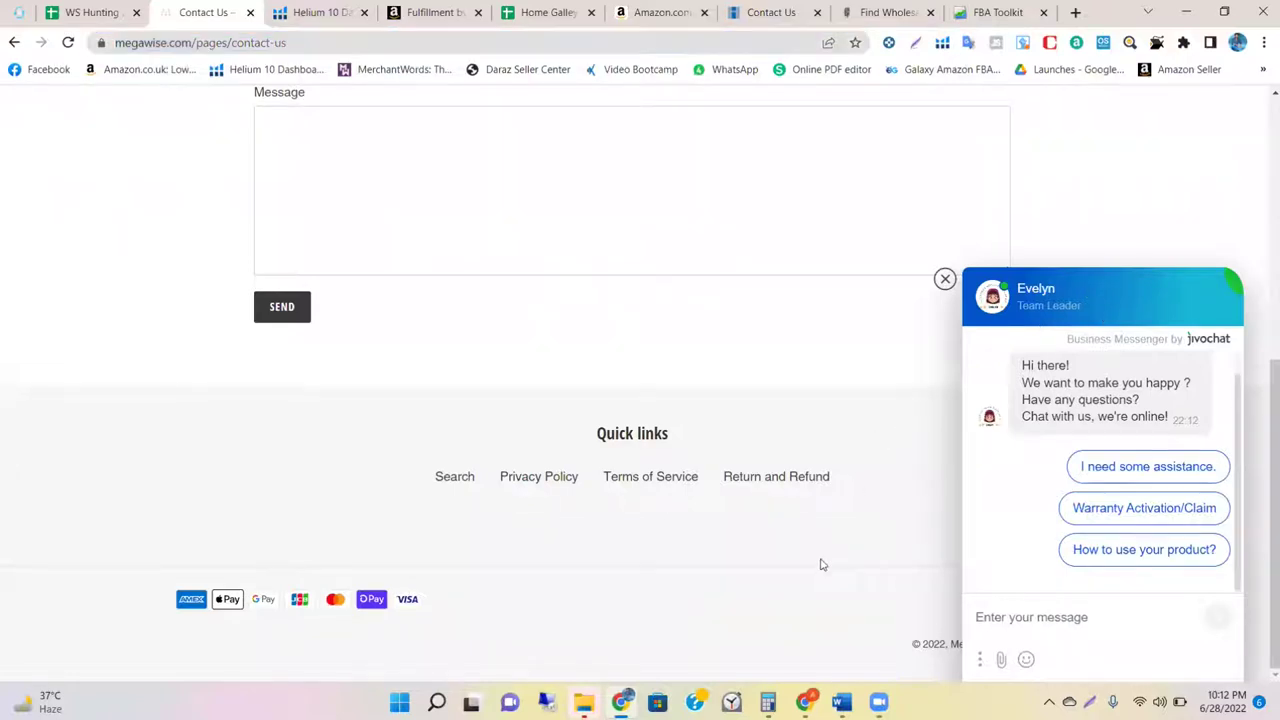
{"action": "scroll", "coordinate": [806, 578], "scroll_direction": "up", "scroll_amount": 5}
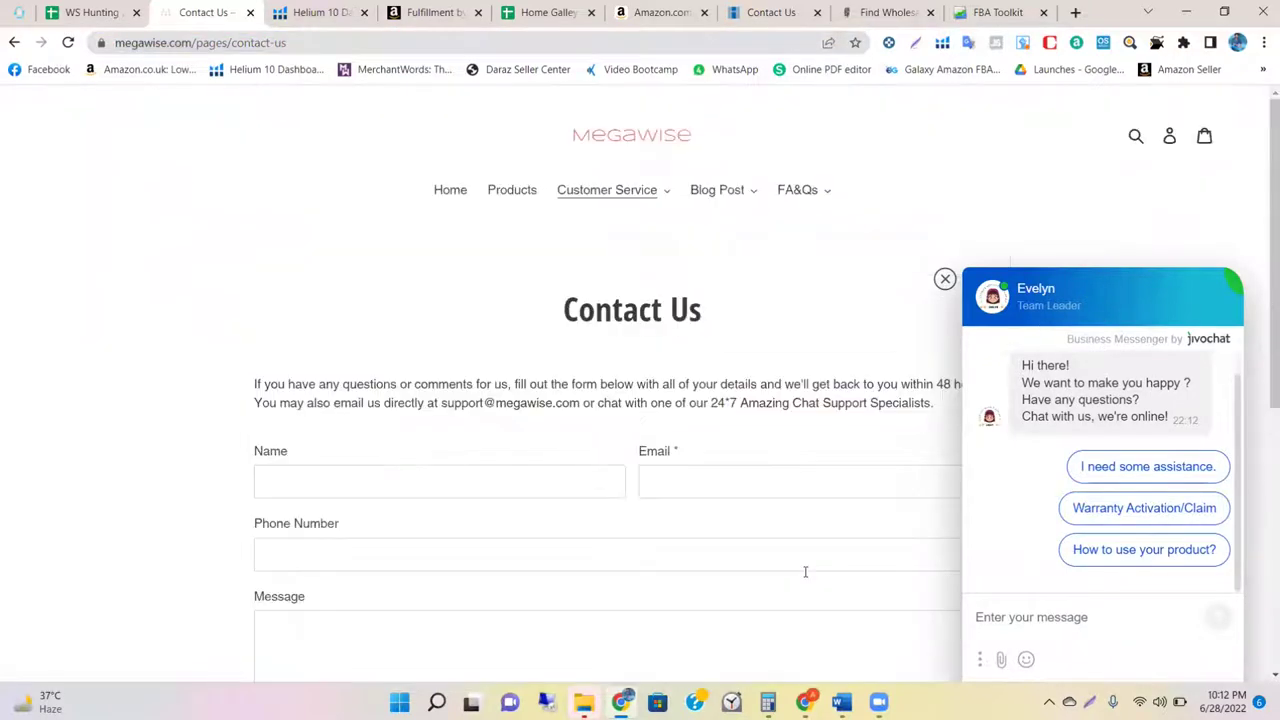
{"action": "scroll", "coordinate": [805, 572], "scroll_direction": "down", "scroll_amount": 5}
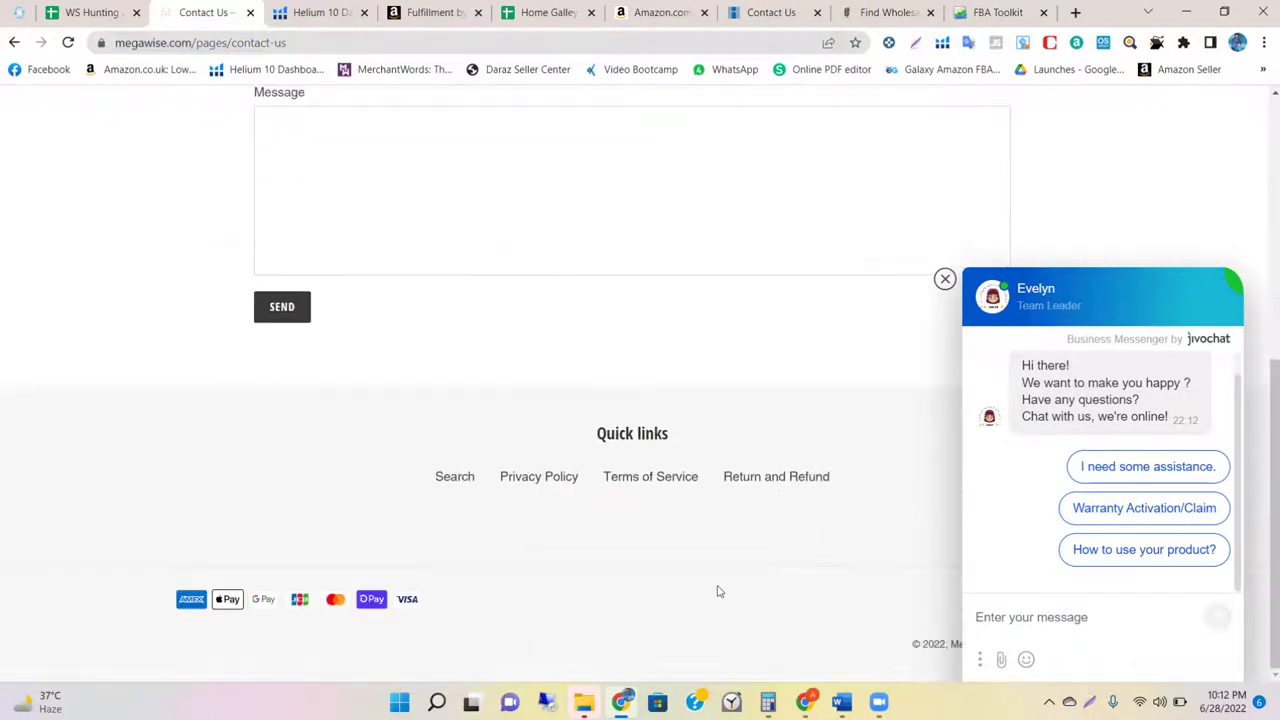
{"action": "scroll", "coordinate": [576, 520], "scroll_direction": "up", "scroll_amount": 5}
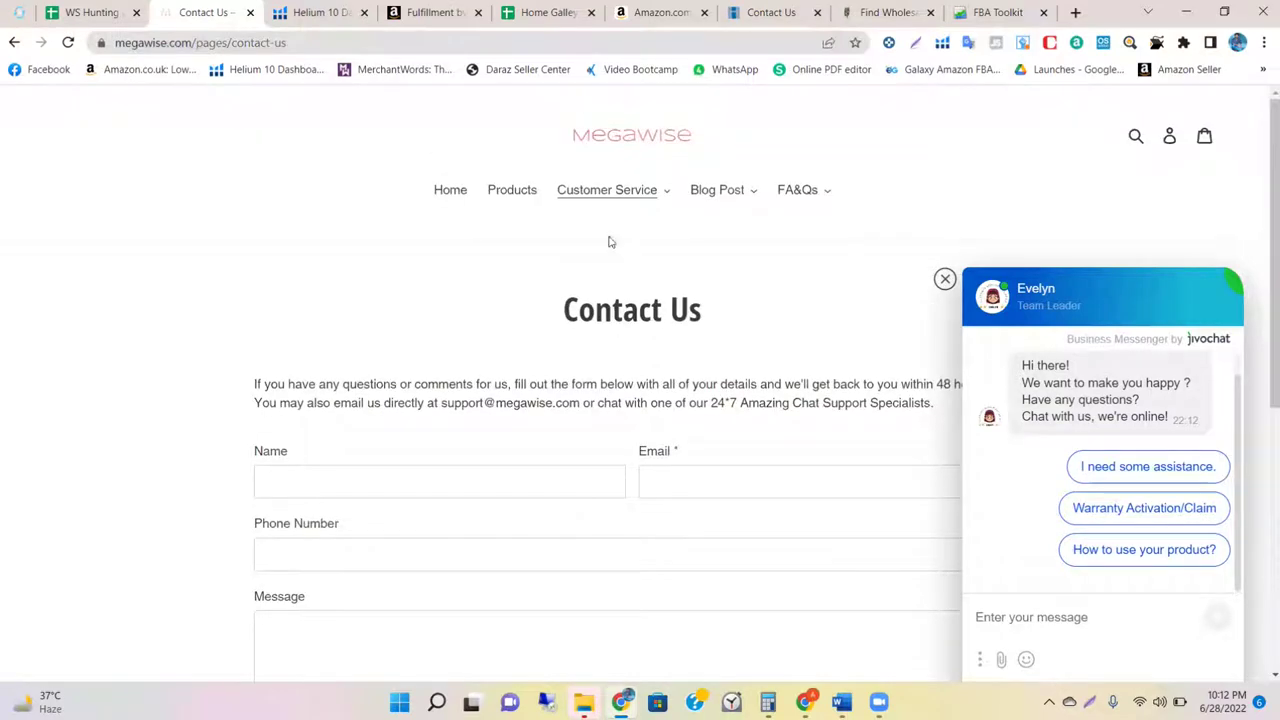
{"action": "left_click", "coordinate": [606, 198]}
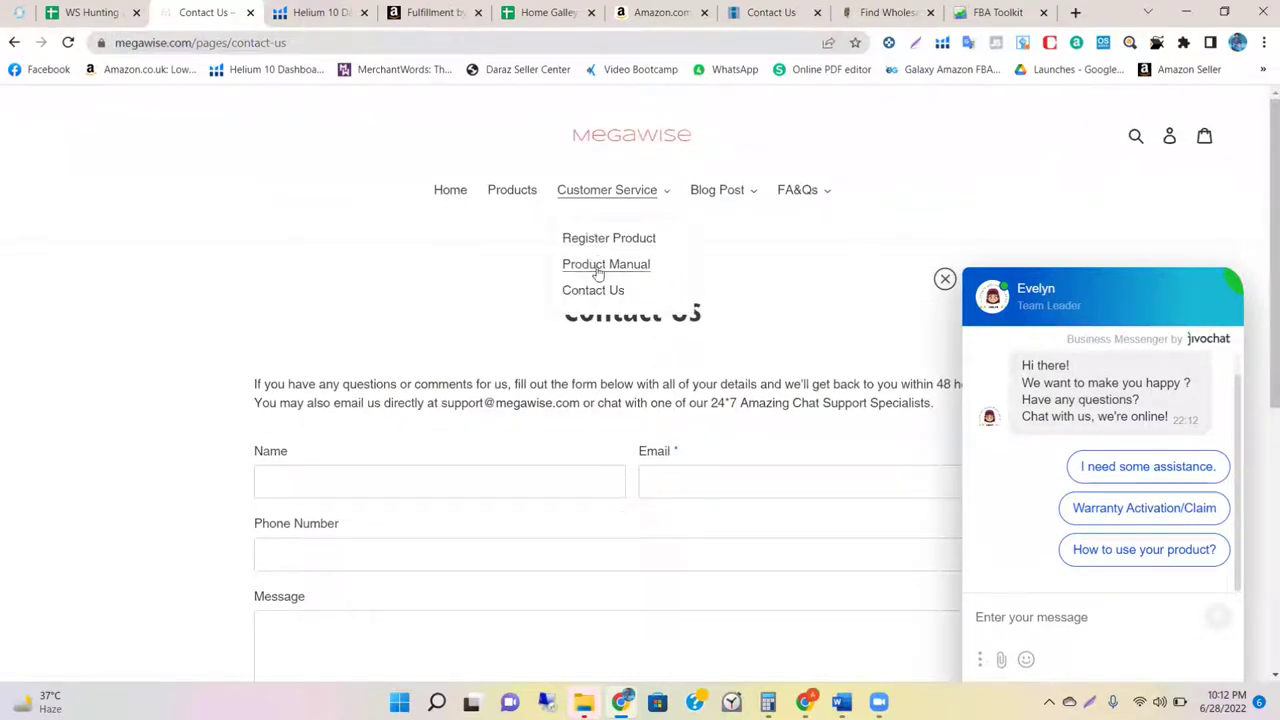
Step: Go to the MegaWise homepage, follow its Facebook link and view the contact details in the About section
{"action": "left_click", "coordinate": [455, 196]}
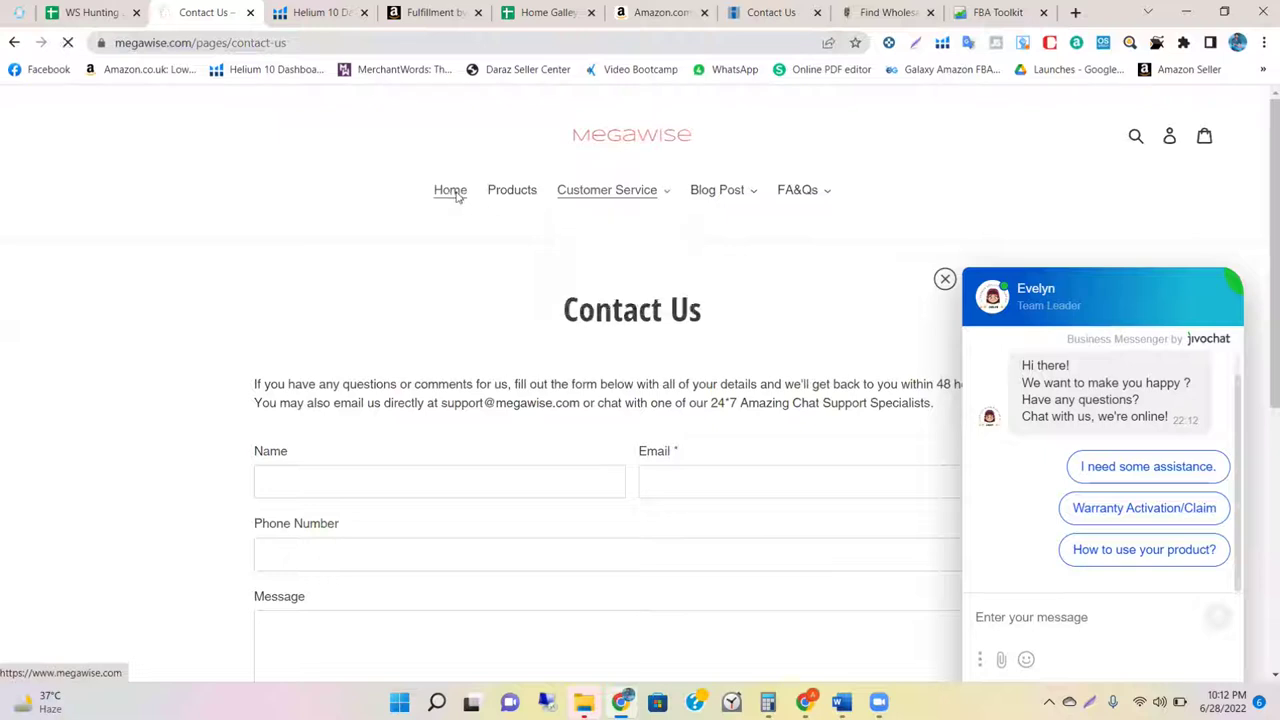
{"action": "scroll", "coordinate": [543, 346], "scroll_direction": "down", "scroll_amount": 10}
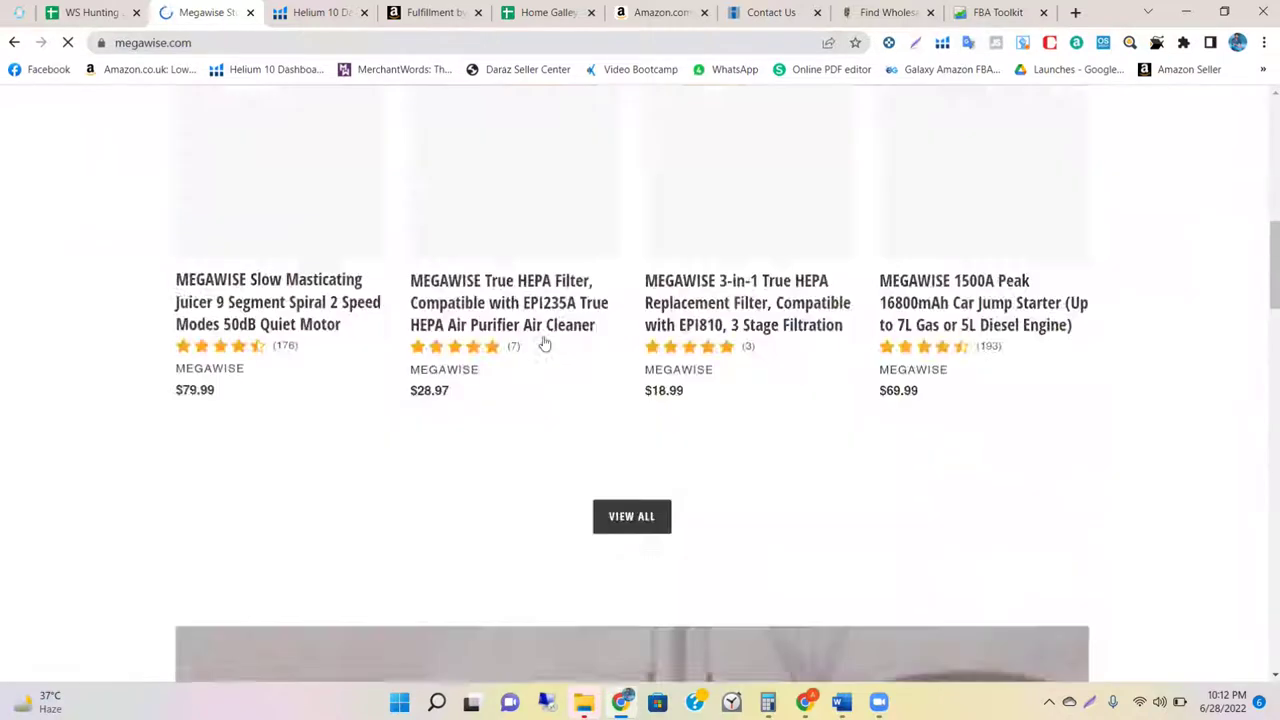
{"action": "scroll", "coordinate": [543, 343], "scroll_direction": "down", "scroll_amount": 15}
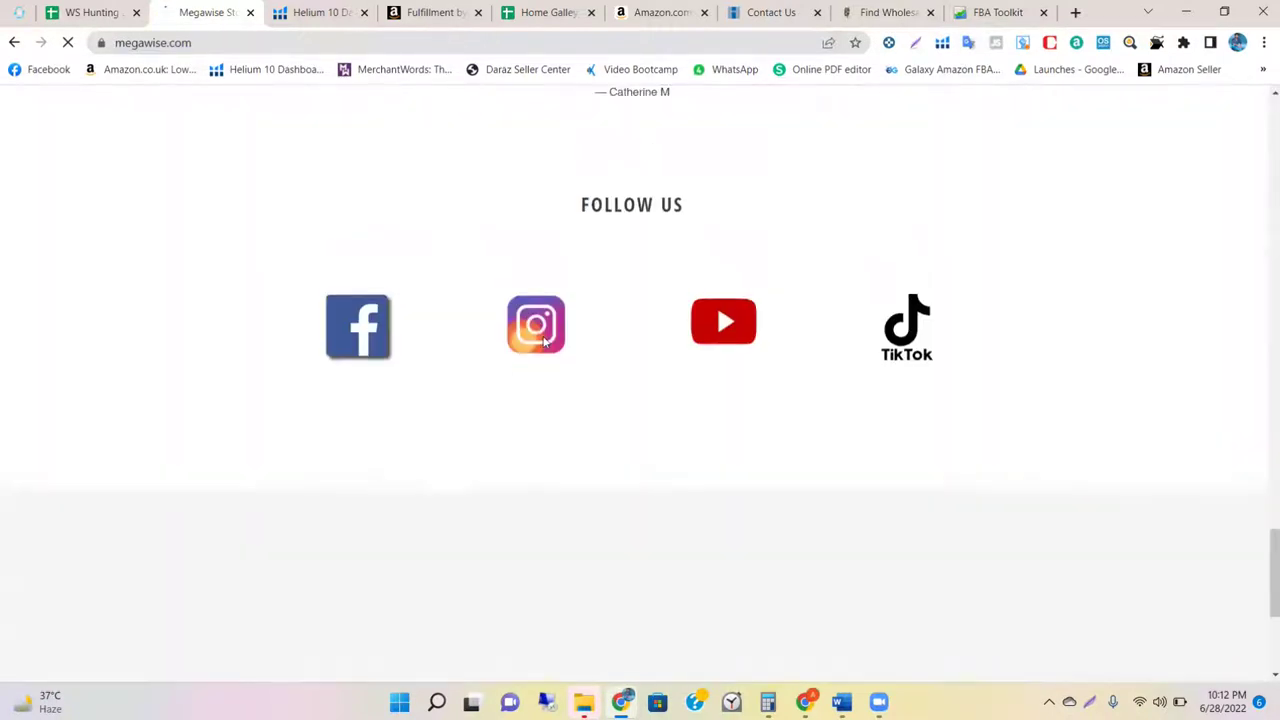
{"action": "left_click", "coordinate": [369, 327]}
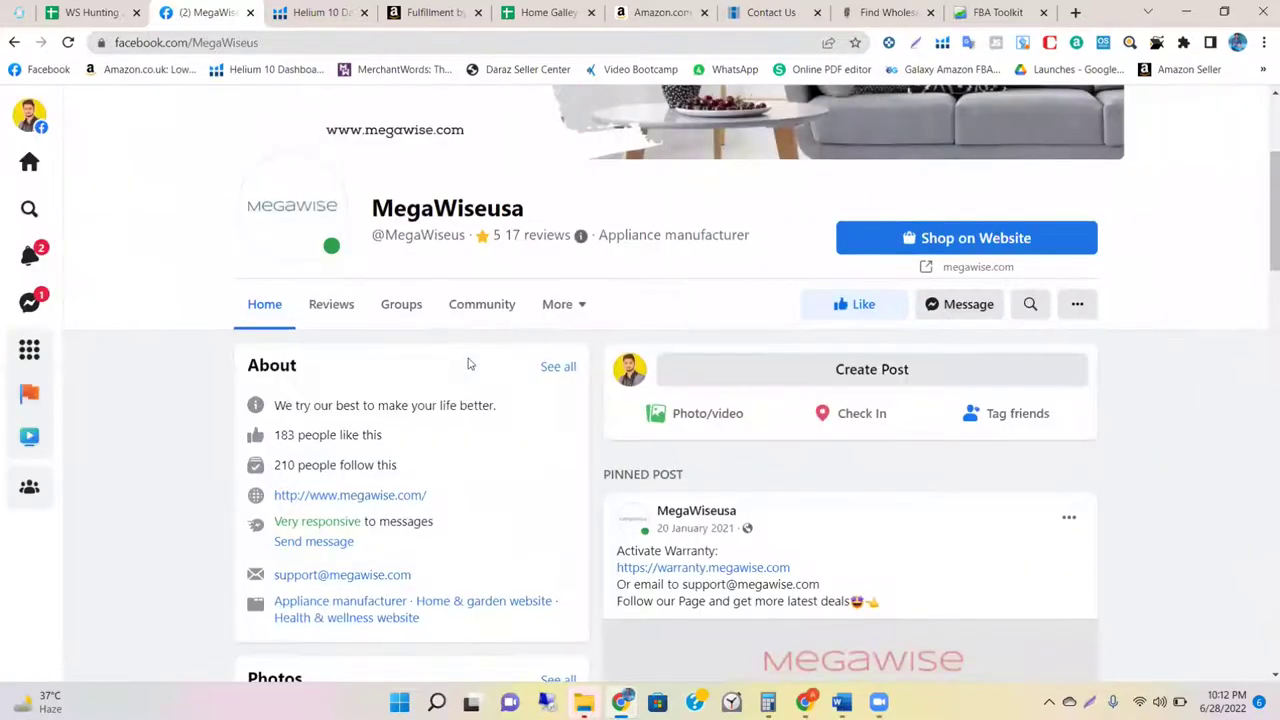
{"action": "scroll", "coordinate": [467, 364], "scroll_direction": "down", "scroll_amount": 2}
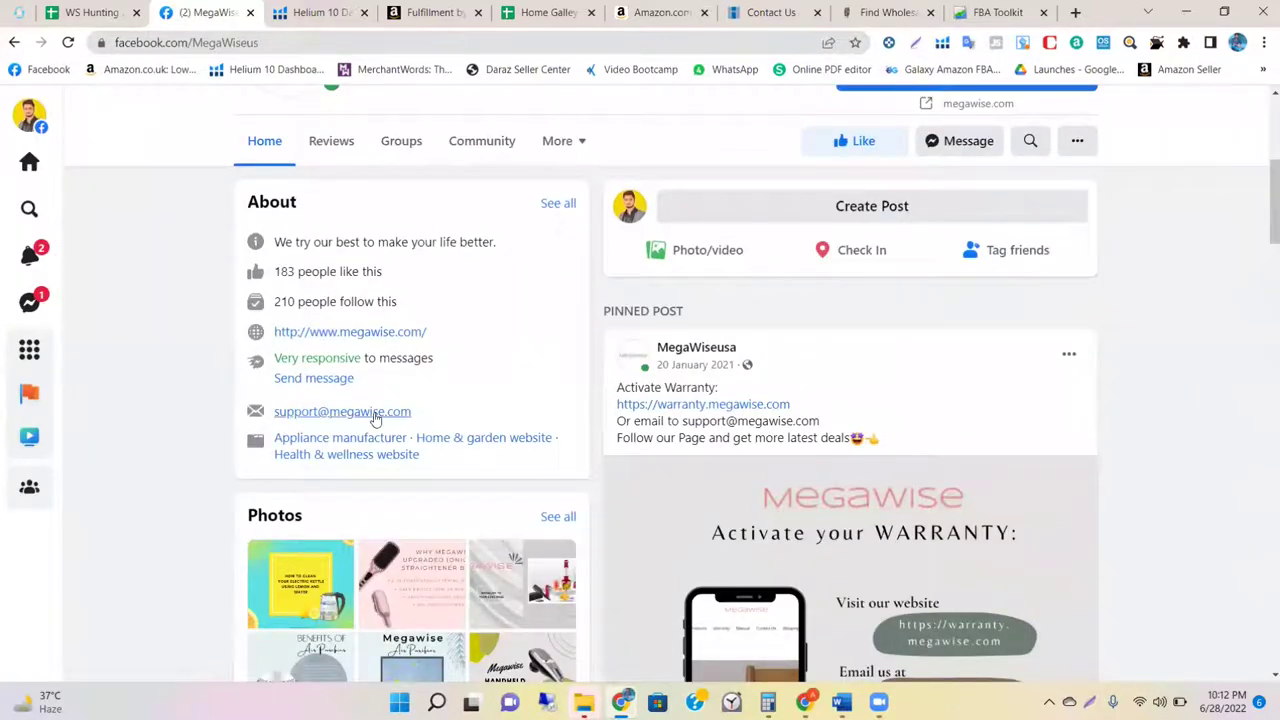
Step: Check the MegaWise website and contact-page links in row 14 of the hunting sheet and close the Facebook page
{"action": "left_click", "coordinate": [123, 7]}
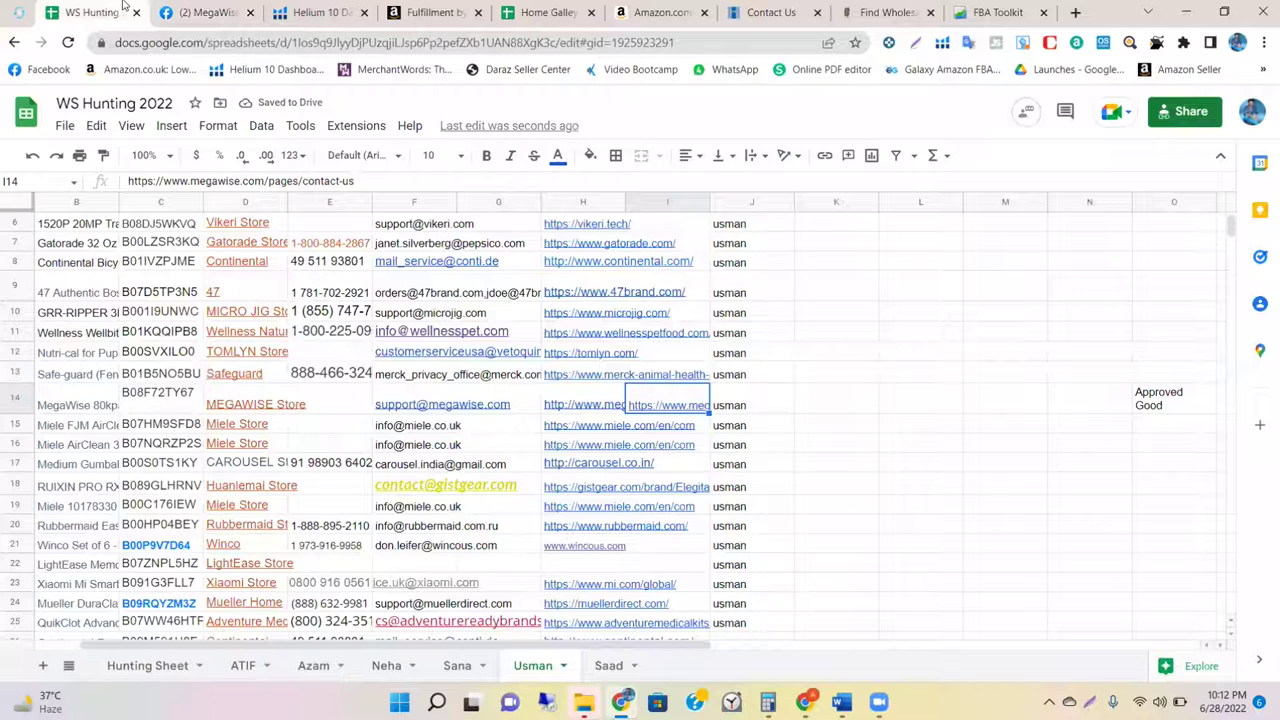
{"action": "left_click", "coordinate": [598, 403]}
{"action": "left_click", "coordinate": [660, 400]}
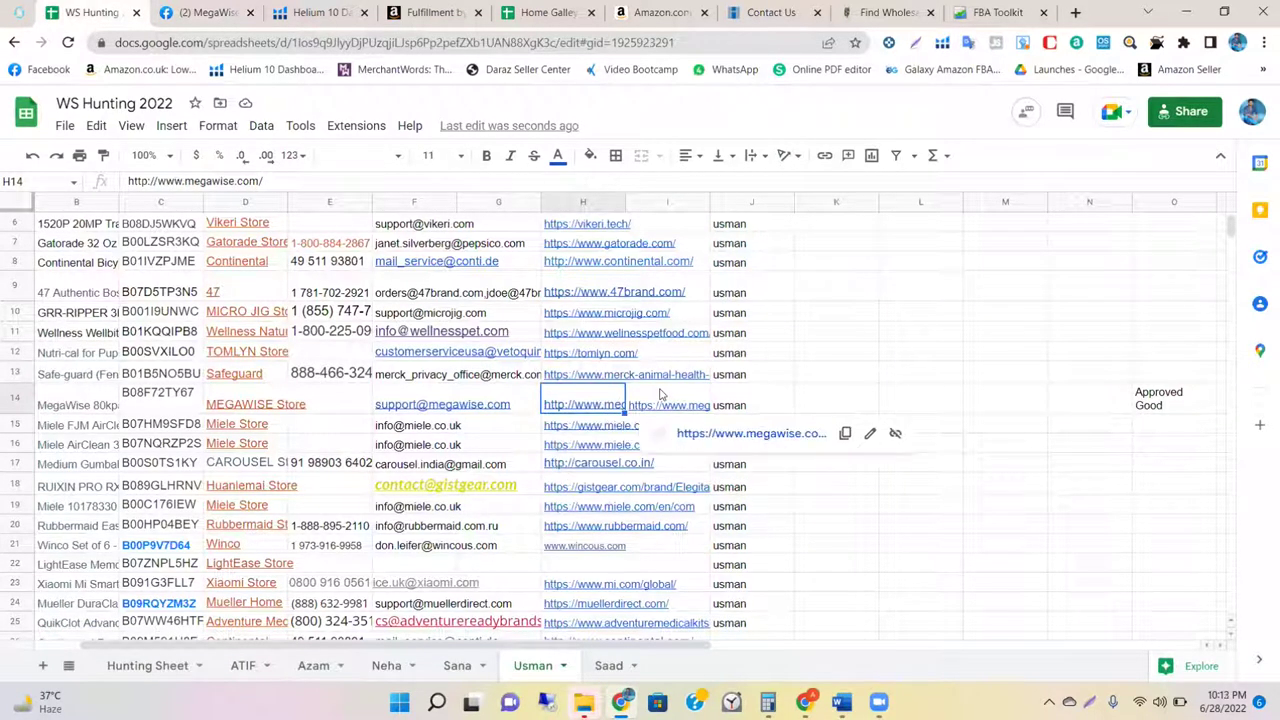
{"action": "left_click", "coordinate": [214, 11]}
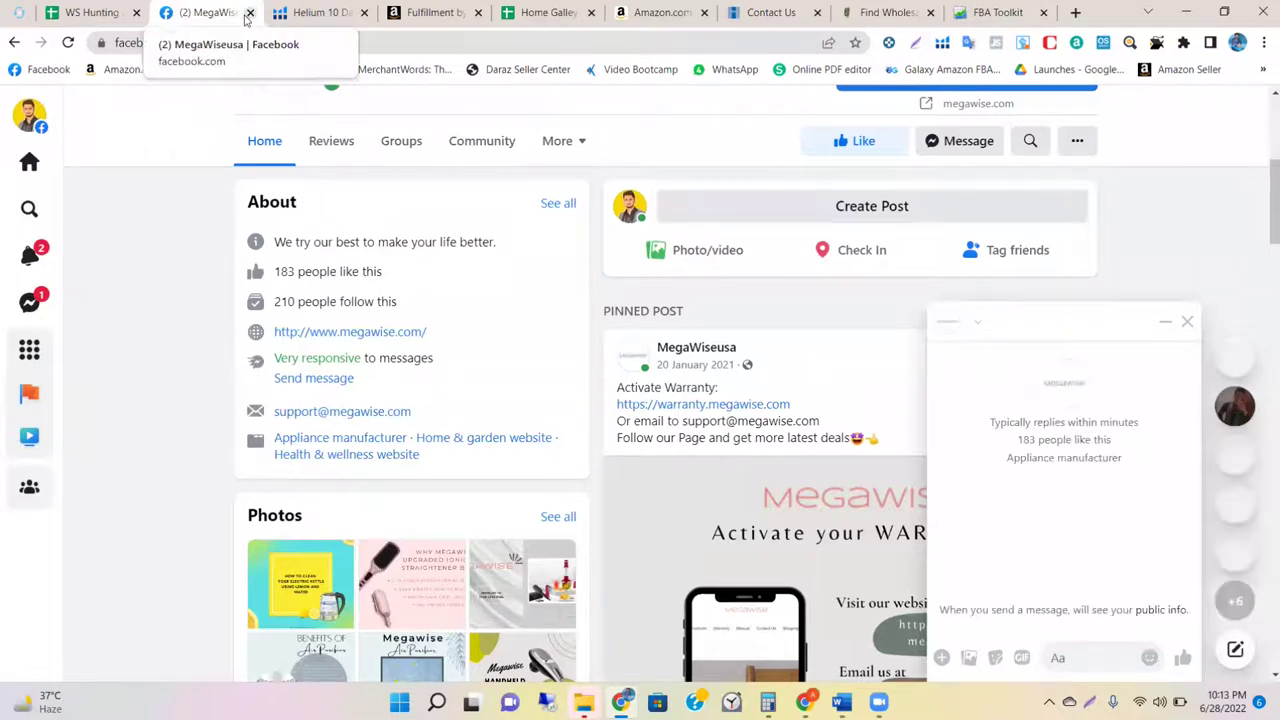
{"action": "left_click", "coordinate": [250, 12]}
{"action": "left_click", "coordinate": [92, 12]}
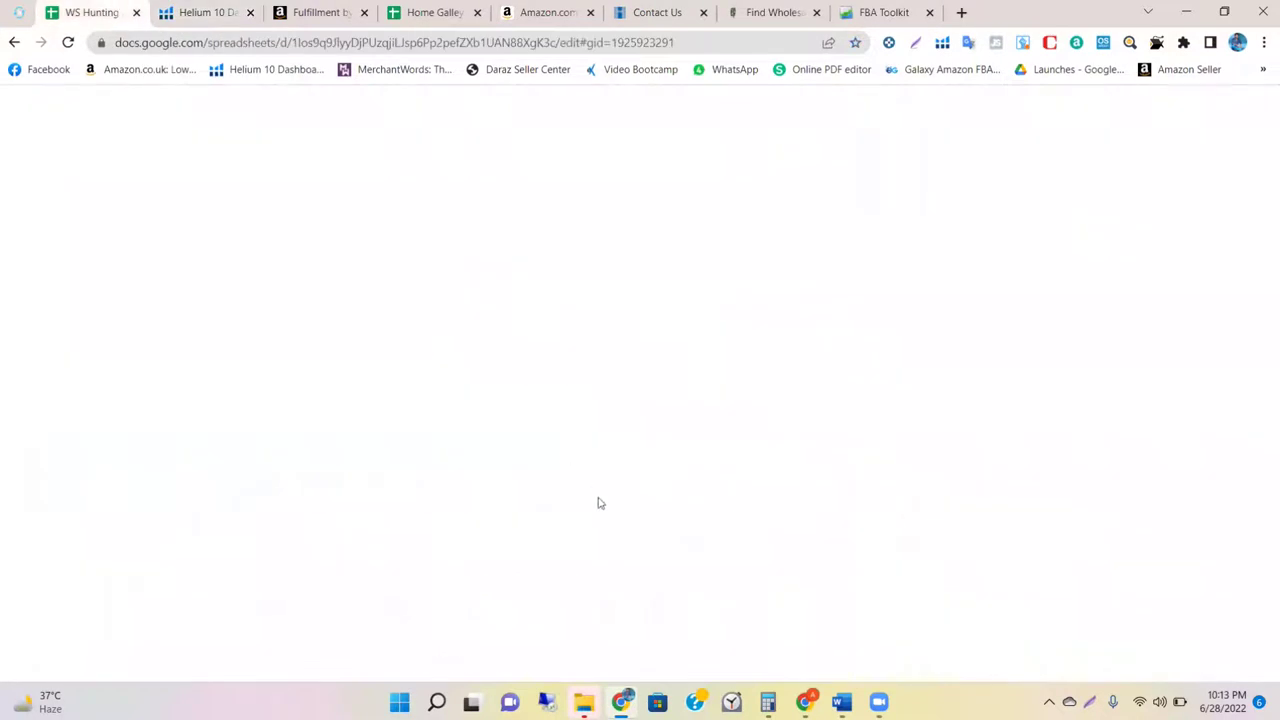
{"action": "mouse_move", "coordinate": [581, 402]}
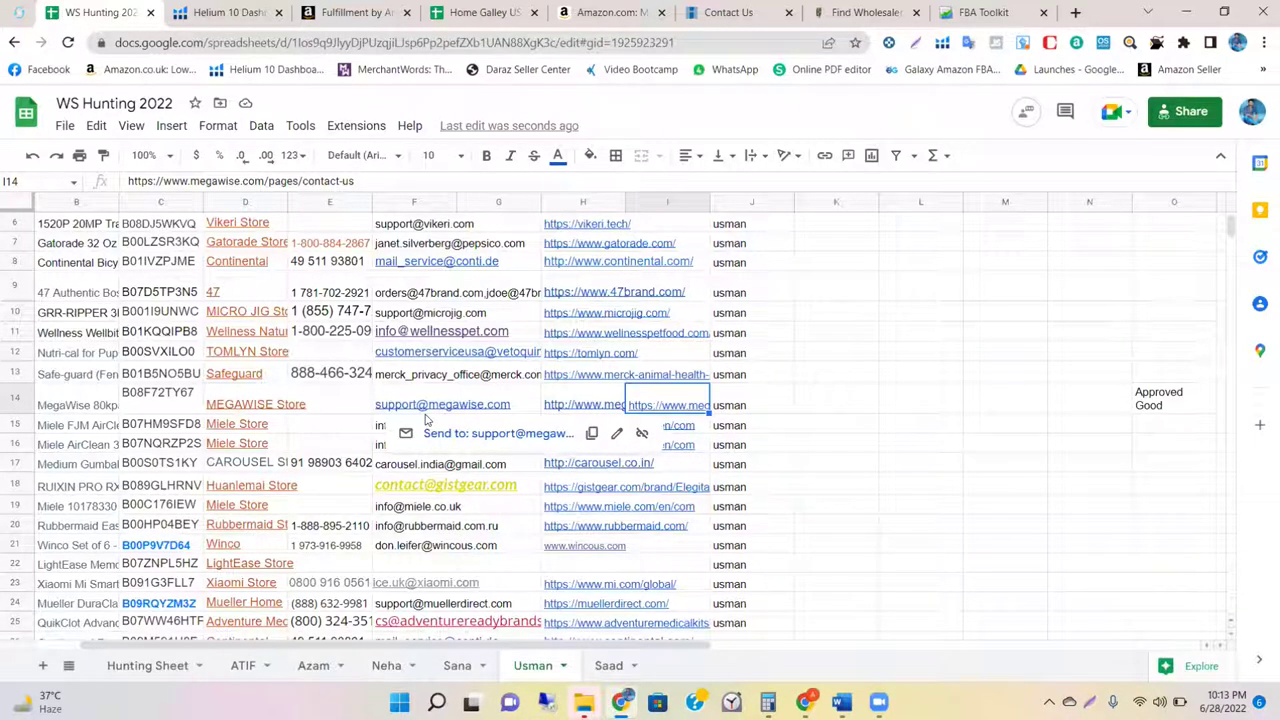
Step: Look over the product rows below MegaWise and compare the Miele Store brand entries in D15 and D16
{"action": "left_click", "coordinate": [284, 425]}
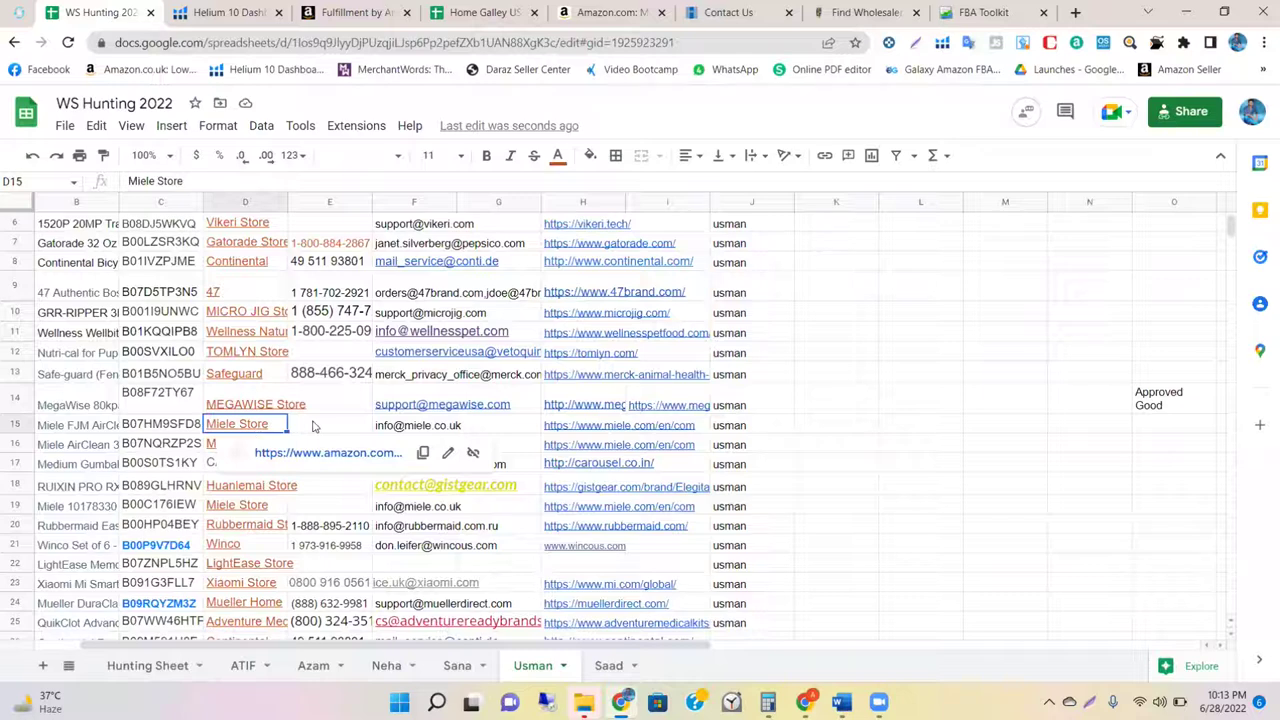
{"action": "left_click", "coordinate": [312, 427]}
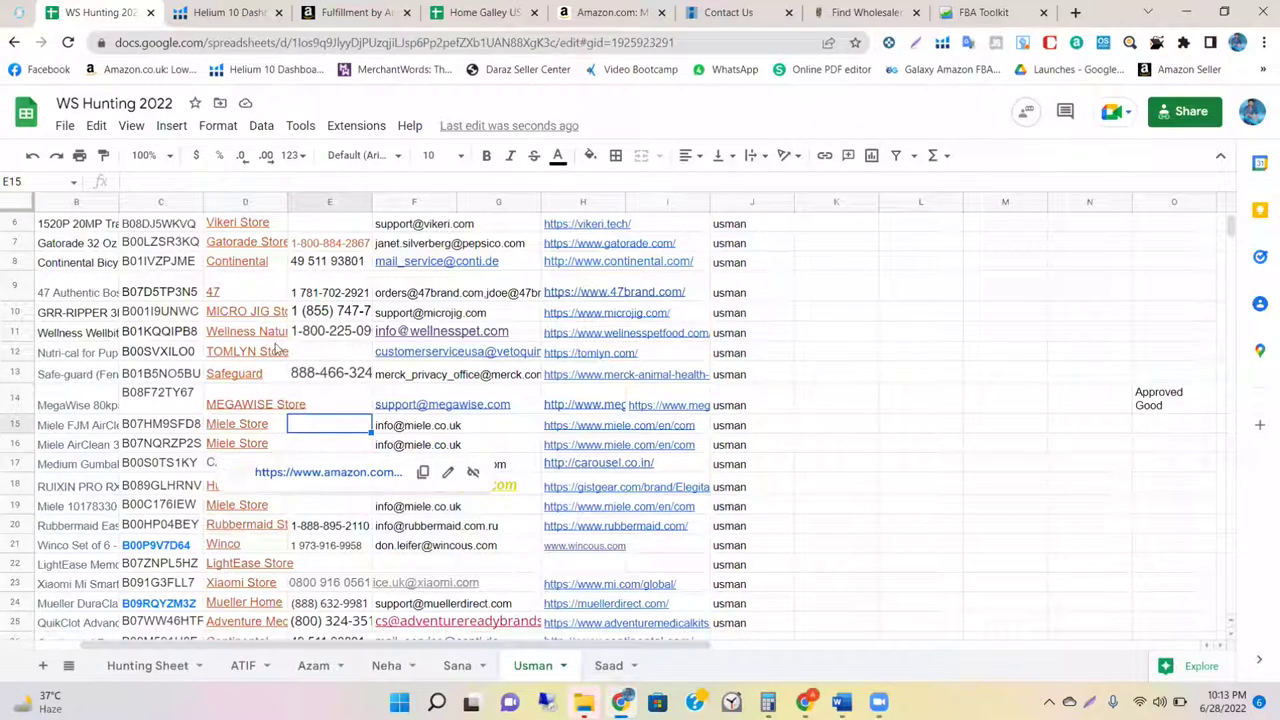
{"action": "scroll", "coordinate": [280, 345], "scroll_direction": "up", "scroll_amount": 3}
{"action": "scroll", "coordinate": [280, 345], "scroll_direction": "down", "scroll_amount": 5}
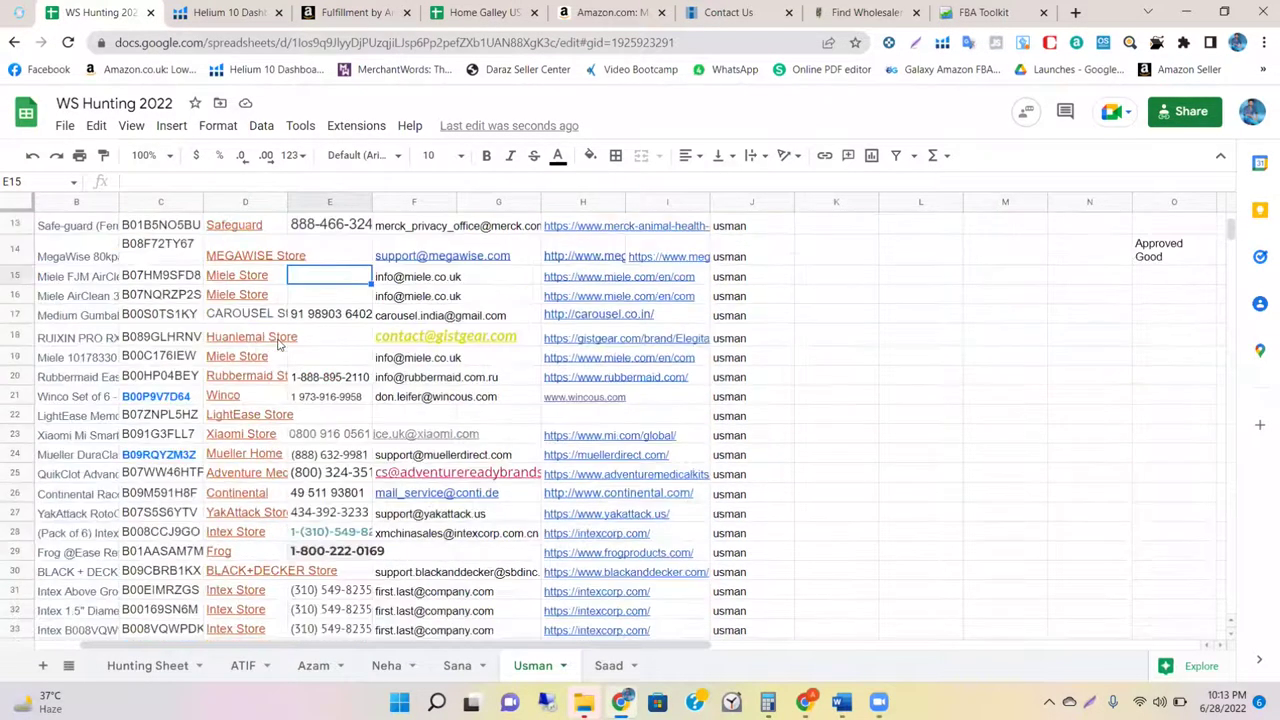
{"action": "scroll", "coordinate": [280, 345], "scroll_direction": "up", "scroll_amount": 1}
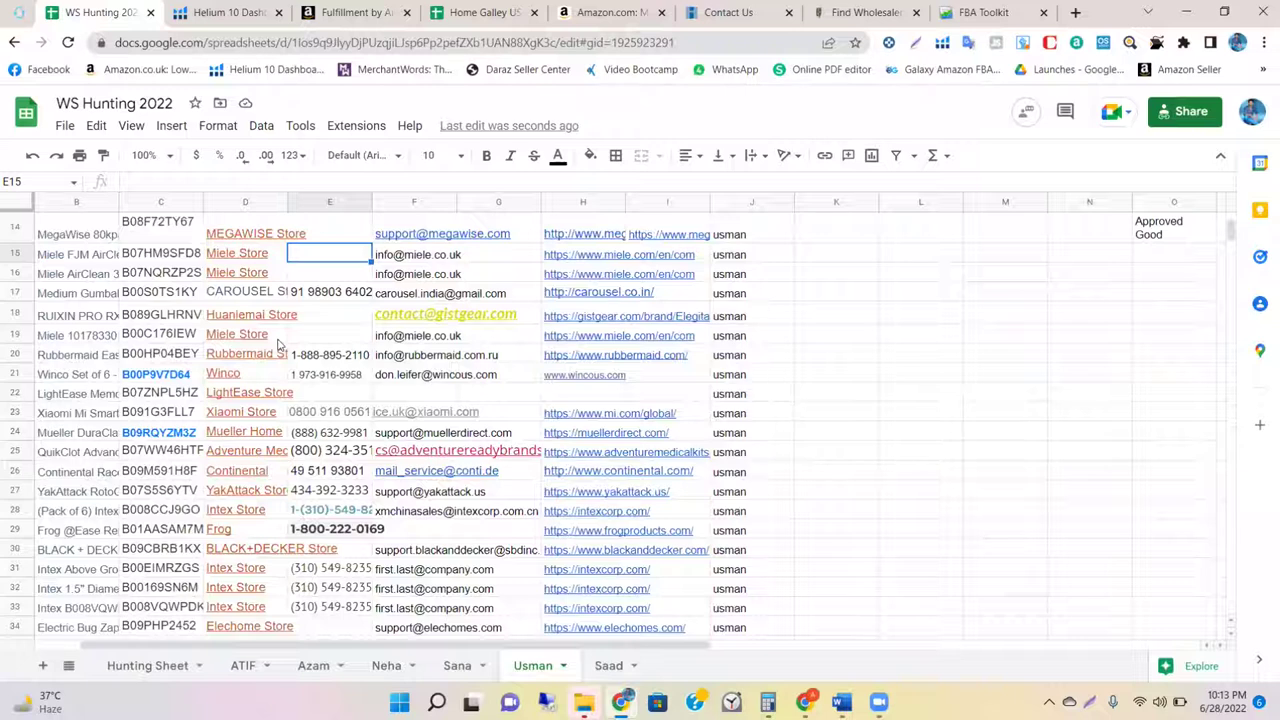
{"action": "left_click", "coordinate": [252, 253]}
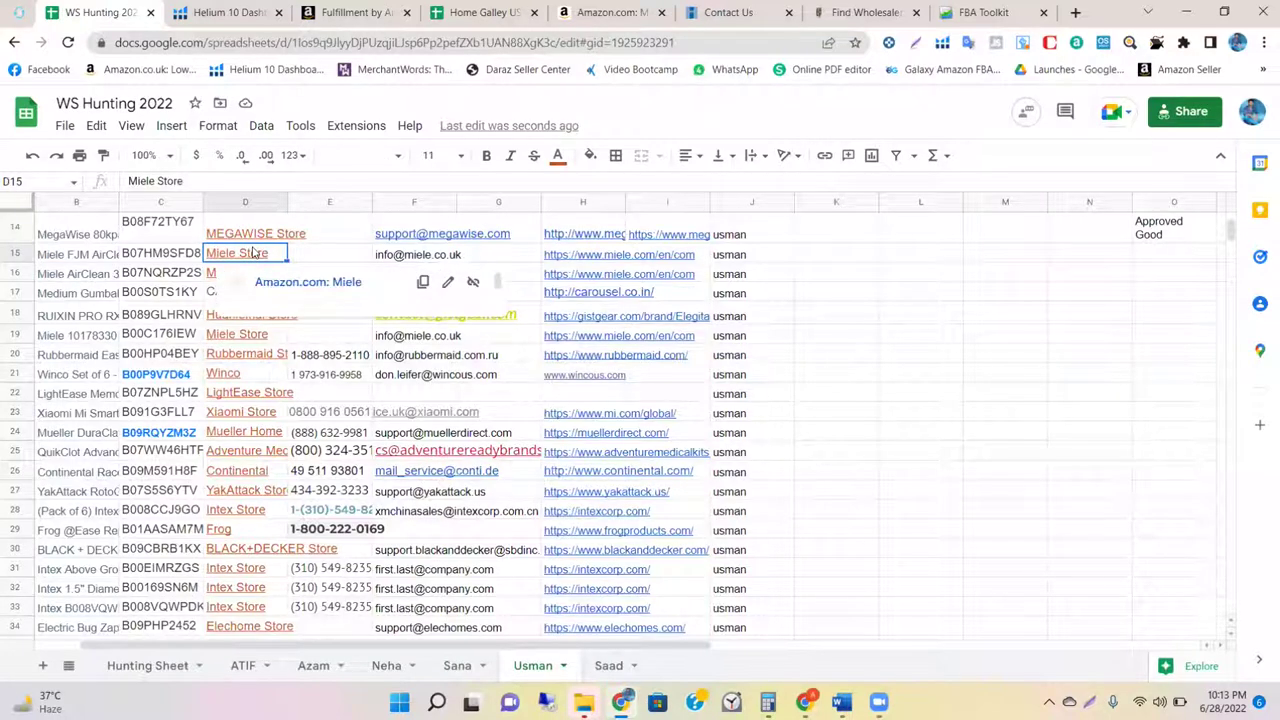
{"action": "key", "text": "Down"}
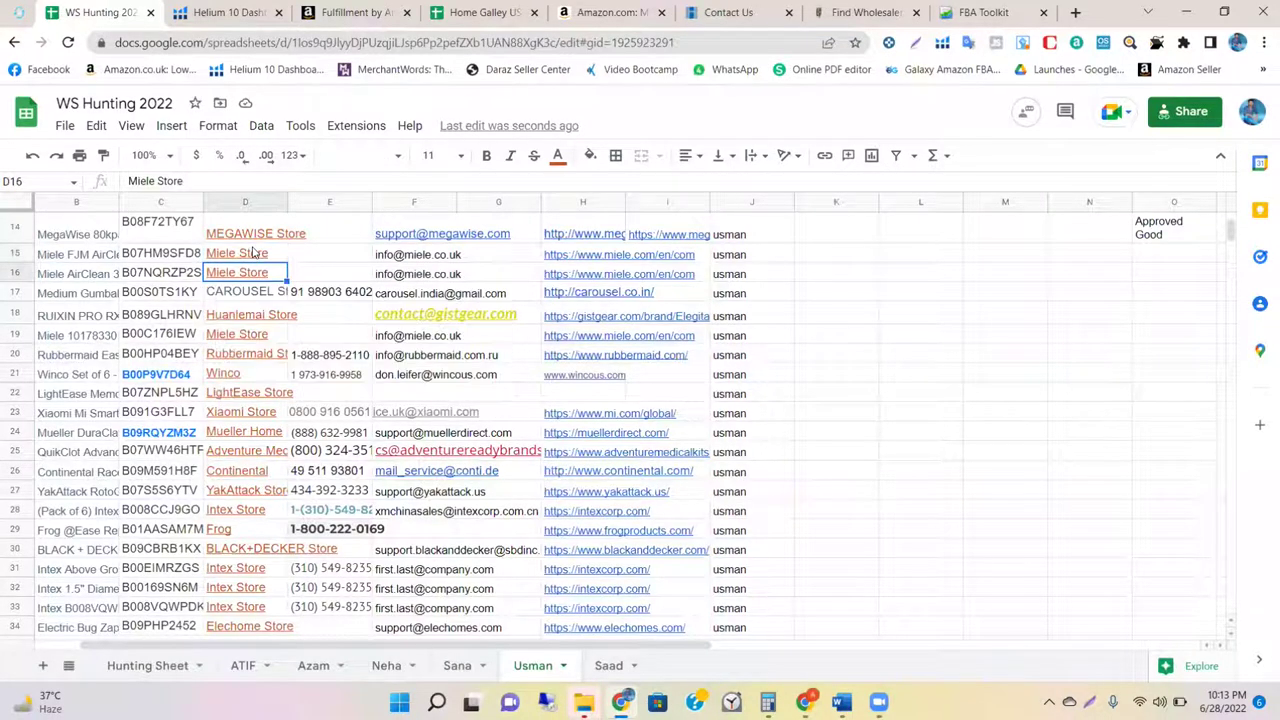
{"action": "left_click", "coordinate": [252, 253]}
{"action": "key", "text": "Down"}
{"action": "key", "text": "Up"}
{"action": "key", "text": "Up"}
{"action": "key", "text": "Down"}
{"action": "key", "text": "Down"}
{"action": "key", "text": "Up"}
{"action": "key", "text": "Down"}
{"action": "key", "text": "Up"}
{"action": "key", "text": "Down"}
{"action": "key", "text": "Up"}
{"action": "key", "text": "Down"}
{"action": "key", "text": "Up"}
{"action": "key", "text": "Down"}
{"action": "key", "text": "Up"}
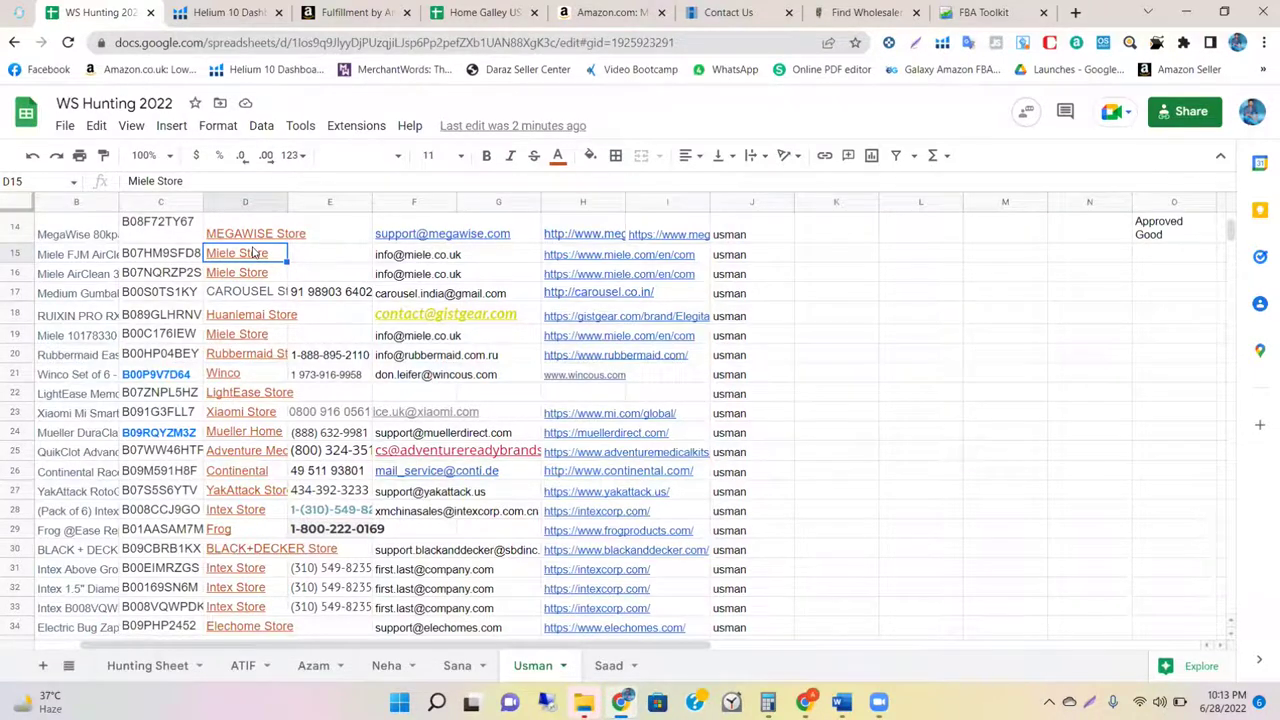
Step: Examine the ASIN, brand, contact, email and website cells of the two Miele products in rows 15 and 16
{"action": "key", "text": "Left"}
{"action": "key", "text": "Left"}
{"action": "key", "text": "Left"}
{"action": "key", "text": "Right"}
{"action": "key", "text": "Right"}
{"action": "key", "text": "Right"}
{"action": "key", "text": "Right"}
{"action": "key", "text": "Right"}
{"action": "key", "text": "Right"}
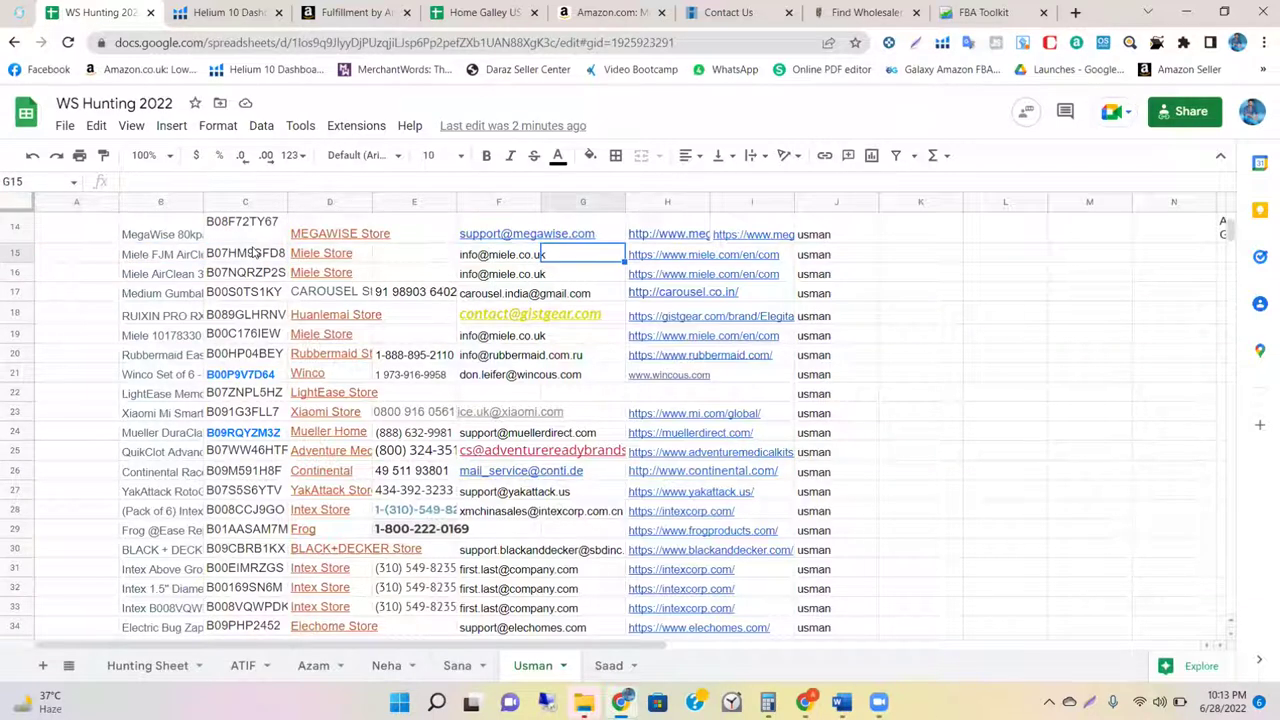
{"action": "key", "text": "Left"}
{"action": "key", "text": "Left"}
{"action": "key", "text": "Left"}
{"action": "key", "text": "Right"}
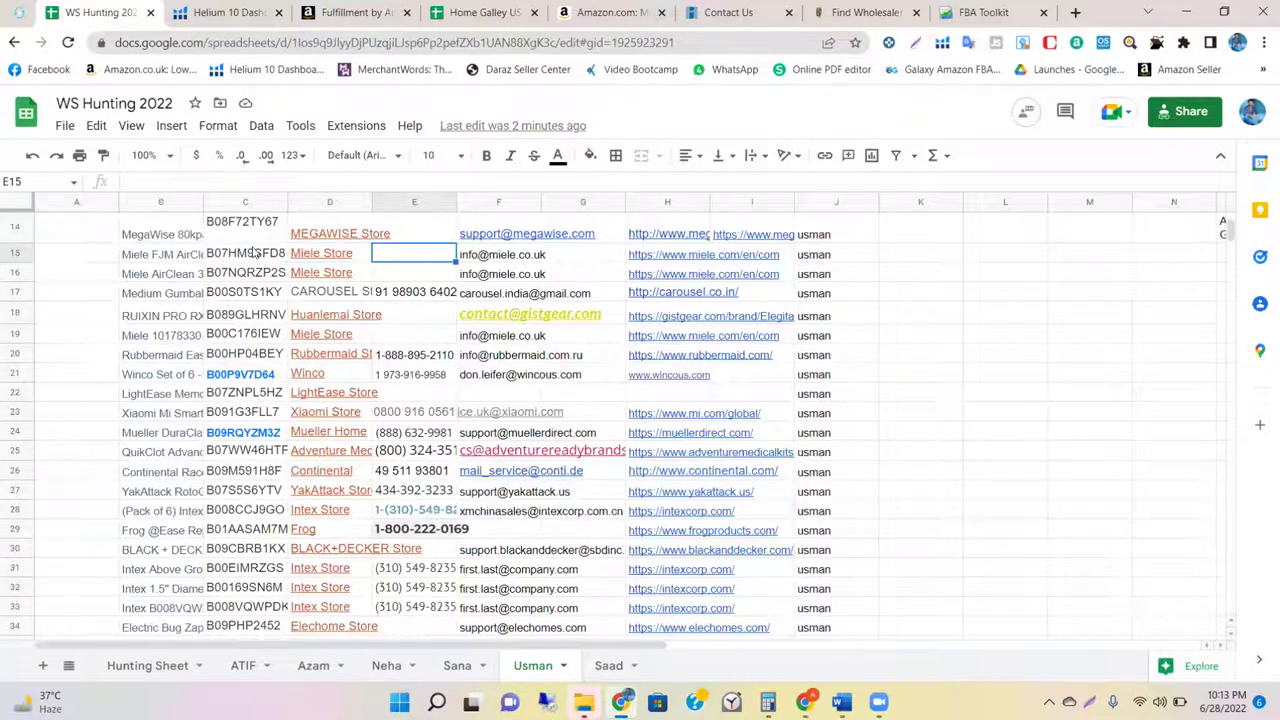
{"action": "key", "text": "Left"}
{"action": "key", "text": "Left"}
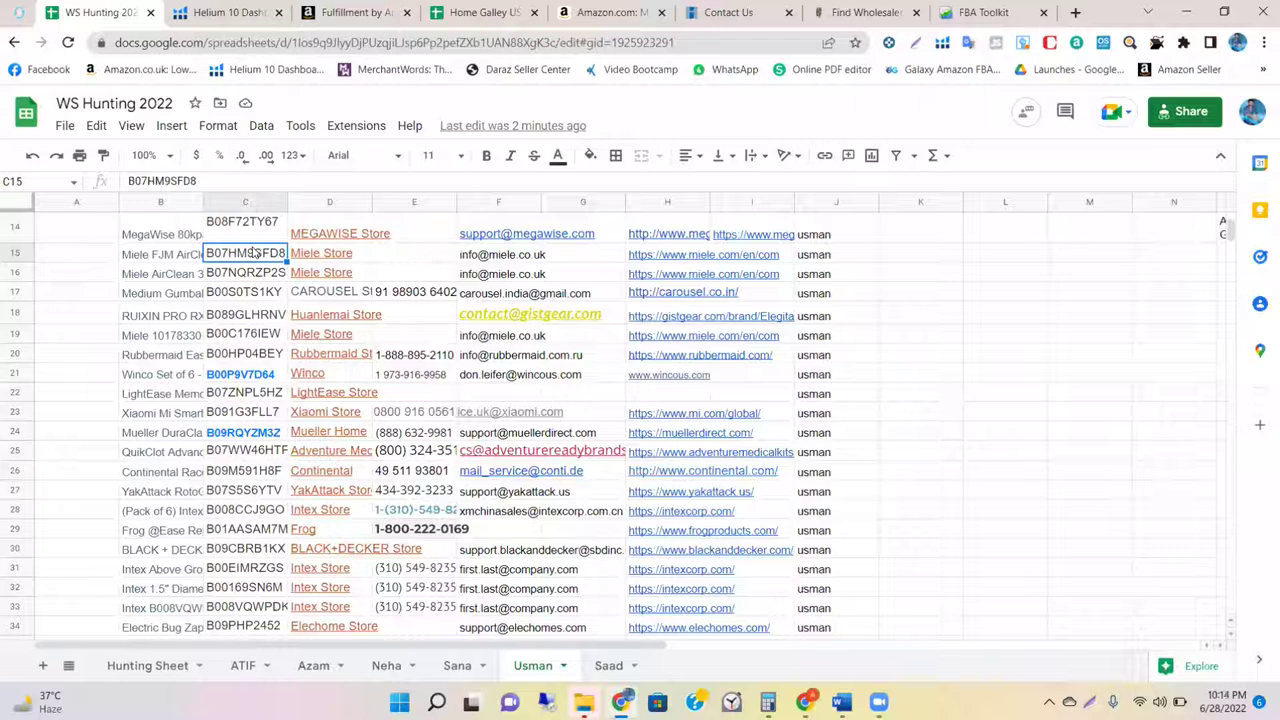
{"action": "key", "text": "Right"}
{"action": "key", "text": "Right"}
{"action": "key", "text": "Right"}
{"action": "key", "text": "Right"}
{"action": "key", "text": "Right"}
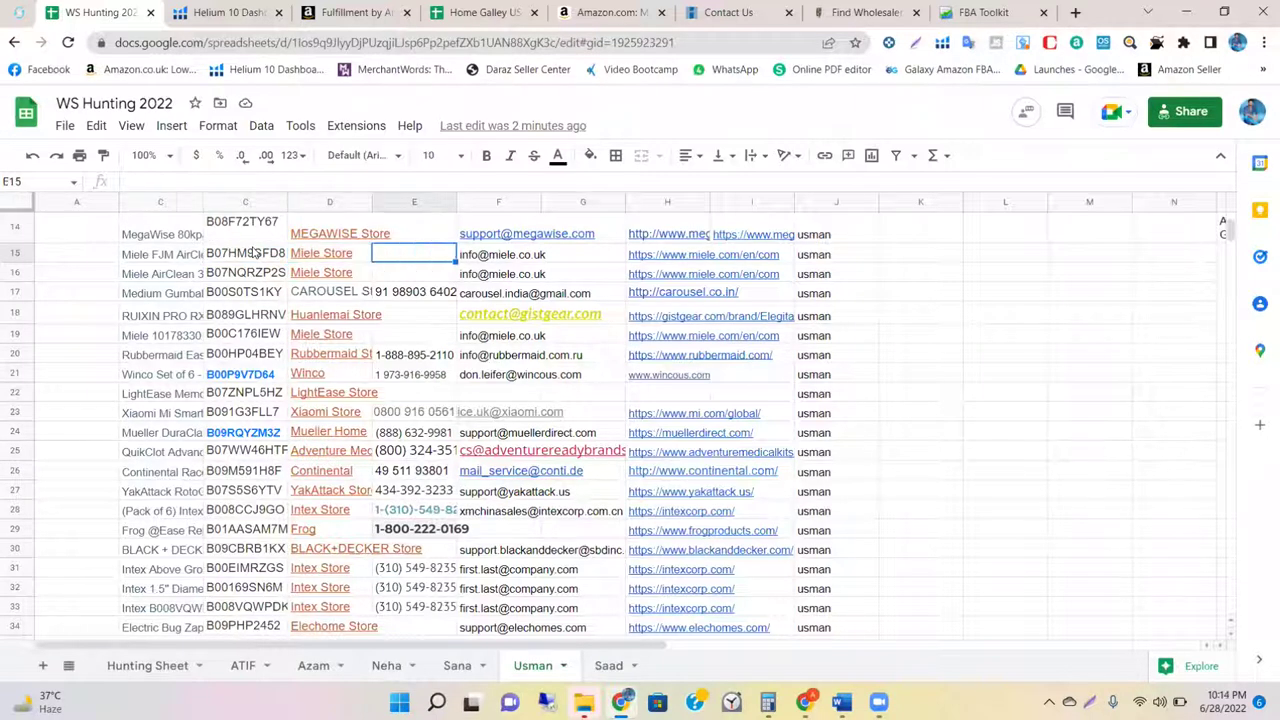
{"action": "key", "text": "Down"}
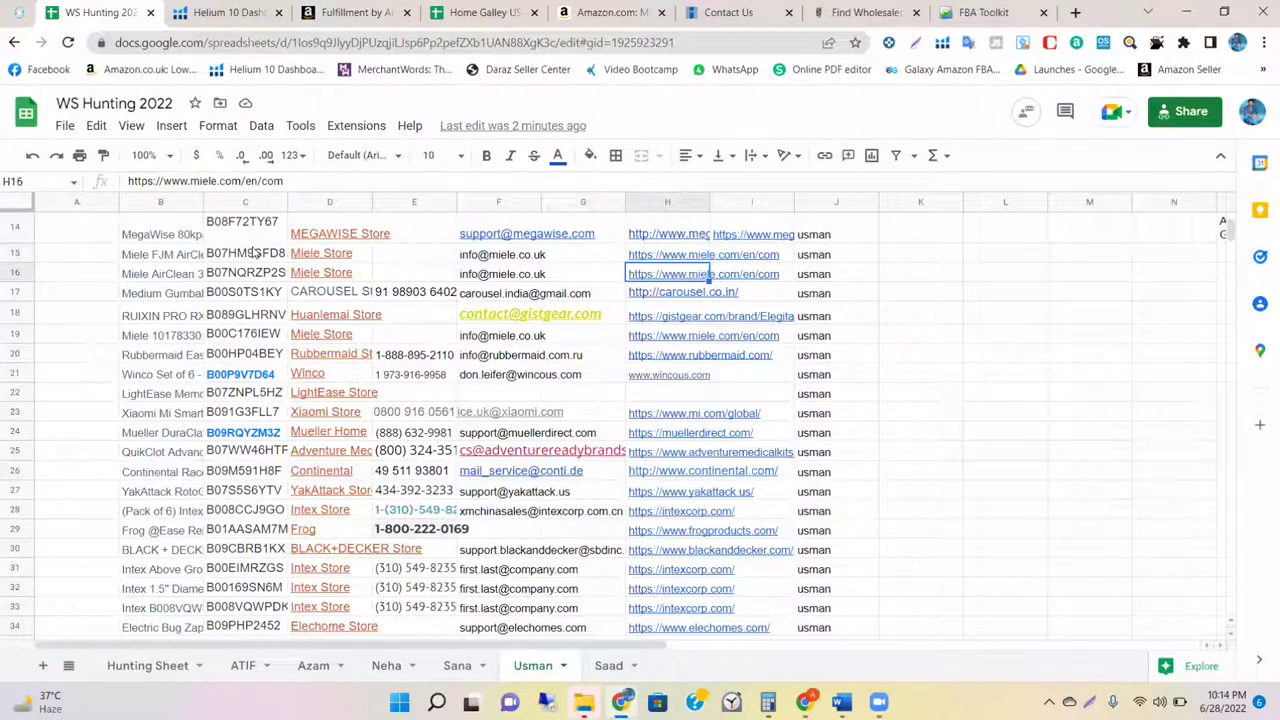
{"action": "key", "text": "Left"}
{"action": "key", "text": "Left"}
{"action": "key", "text": "Left"}
{"action": "key", "text": "Left"}
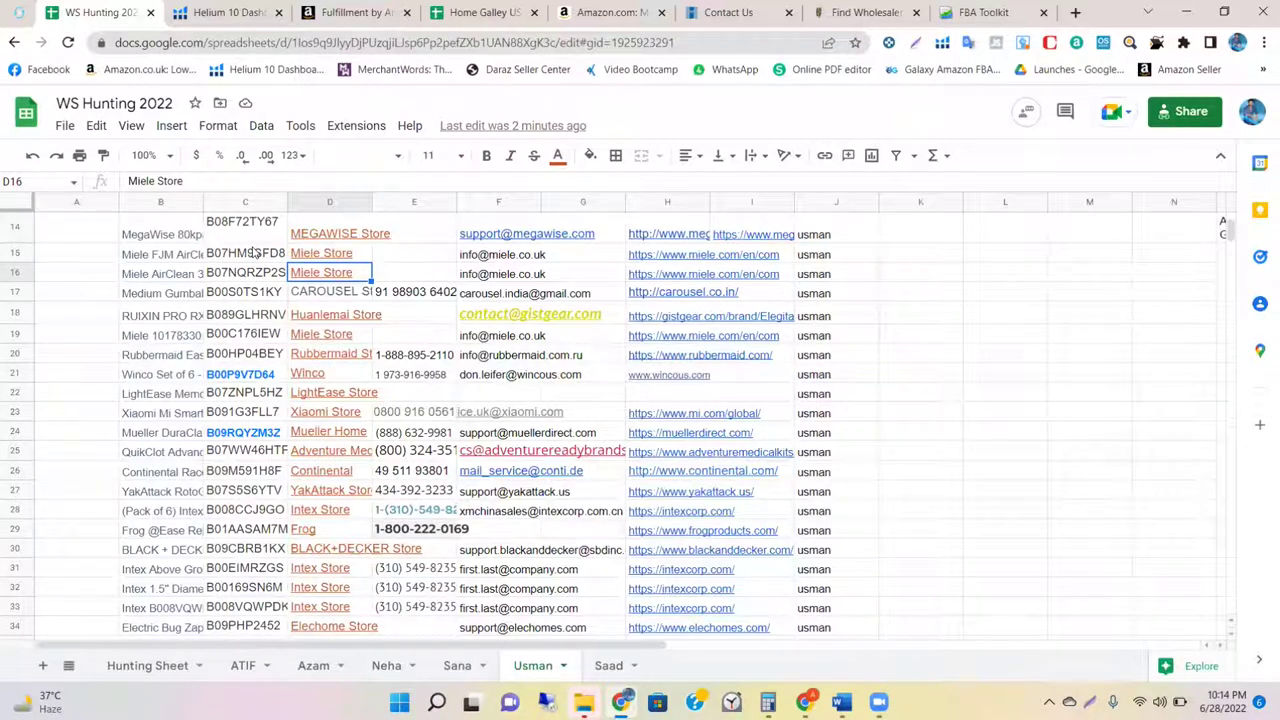
Step: Look through the brands and their contact details in the rows below the Miele products
{"action": "key", "text": "Down"}
{"action": "key", "text": "Down"}
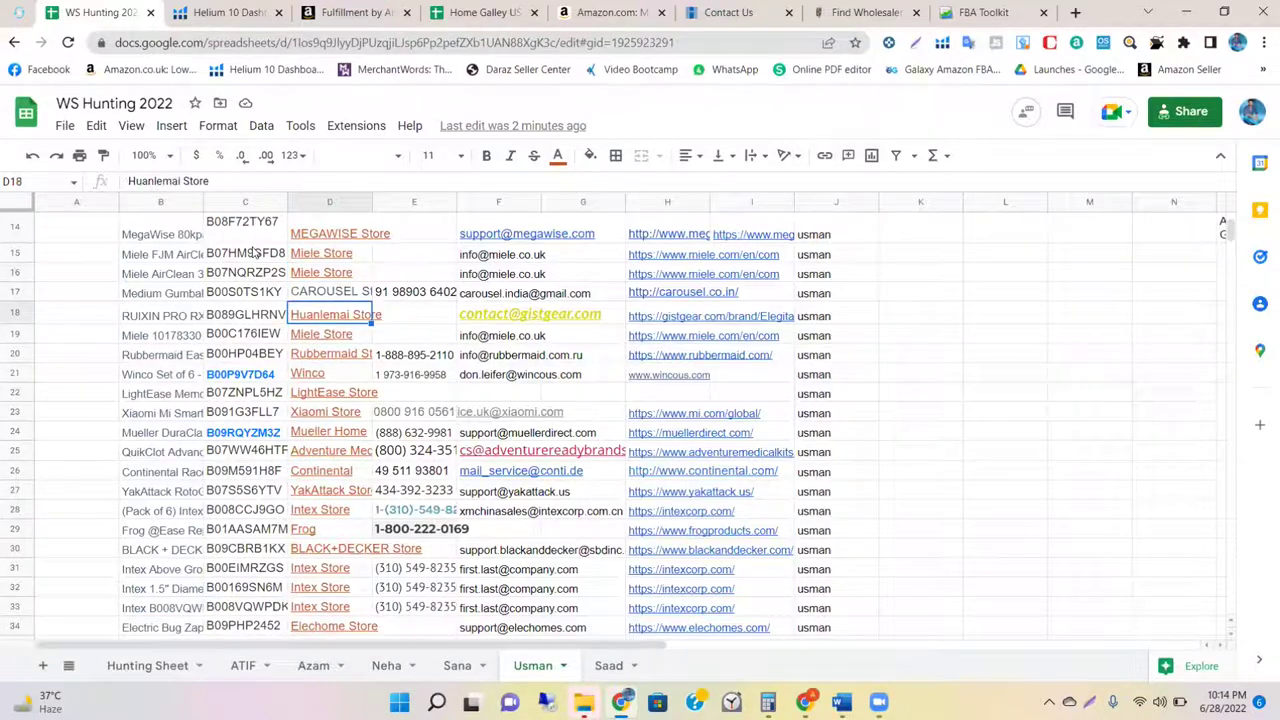
{"action": "scroll", "coordinate": [411, 398], "scroll_direction": "down", "scroll_amount": 3}
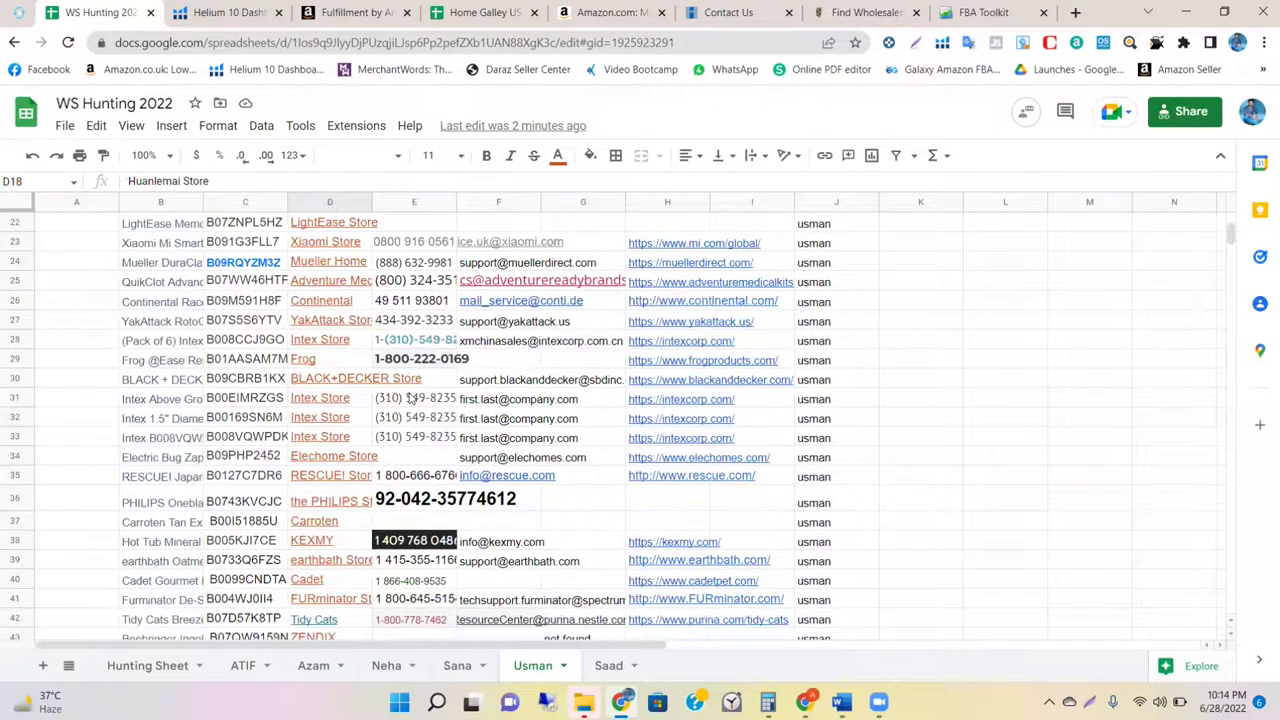
{"action": "scroll", "coordinate": [411, 398], "scroll_direction": "down", "scroll_amount": 1}
{"action": "mouse_move", "coordinate": [344, 378]}
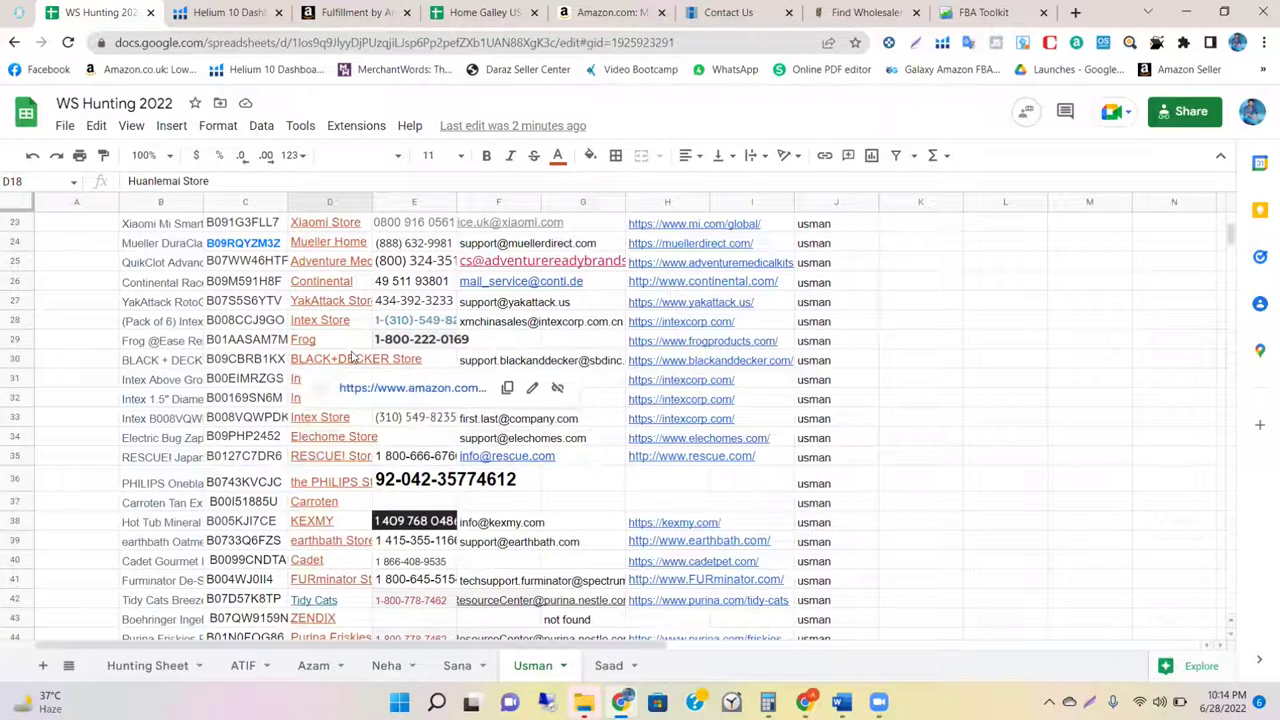
{"action": "scroll", "coordinate": [352, 359], "scroll_direction": "up", "scroll_amount": 4}
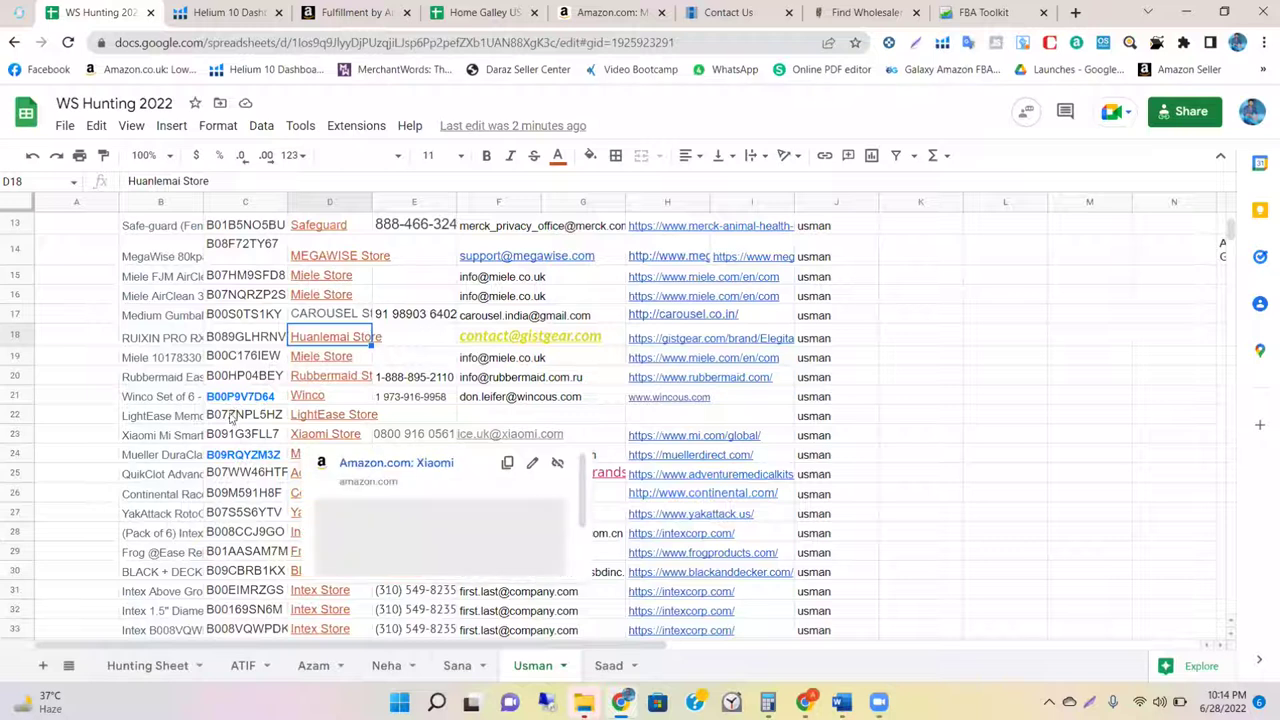
Step: Copy the LightEase product's ASIN B07ZNPL5HZ from cell C22 and open the last student's hunting sheet
{"action": "left_click", "coordinate": [232, 418]}
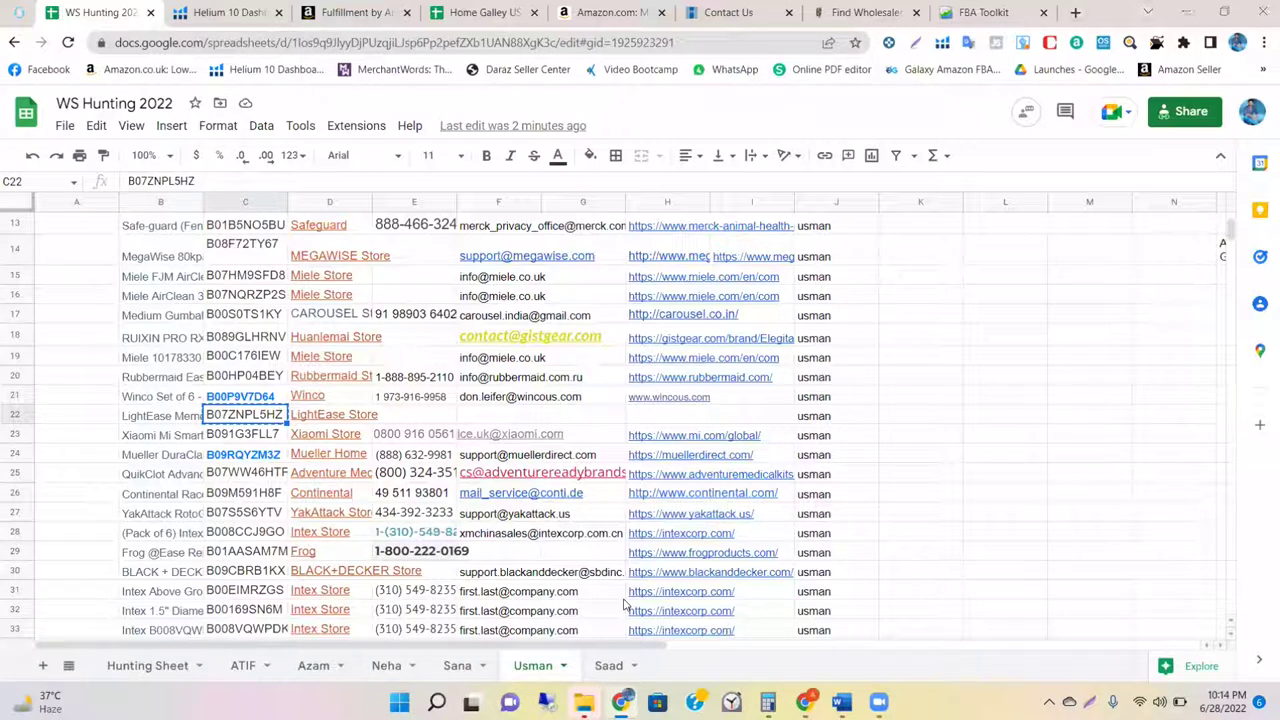
{"action": "left_click", "coordinate": [600, 666]}
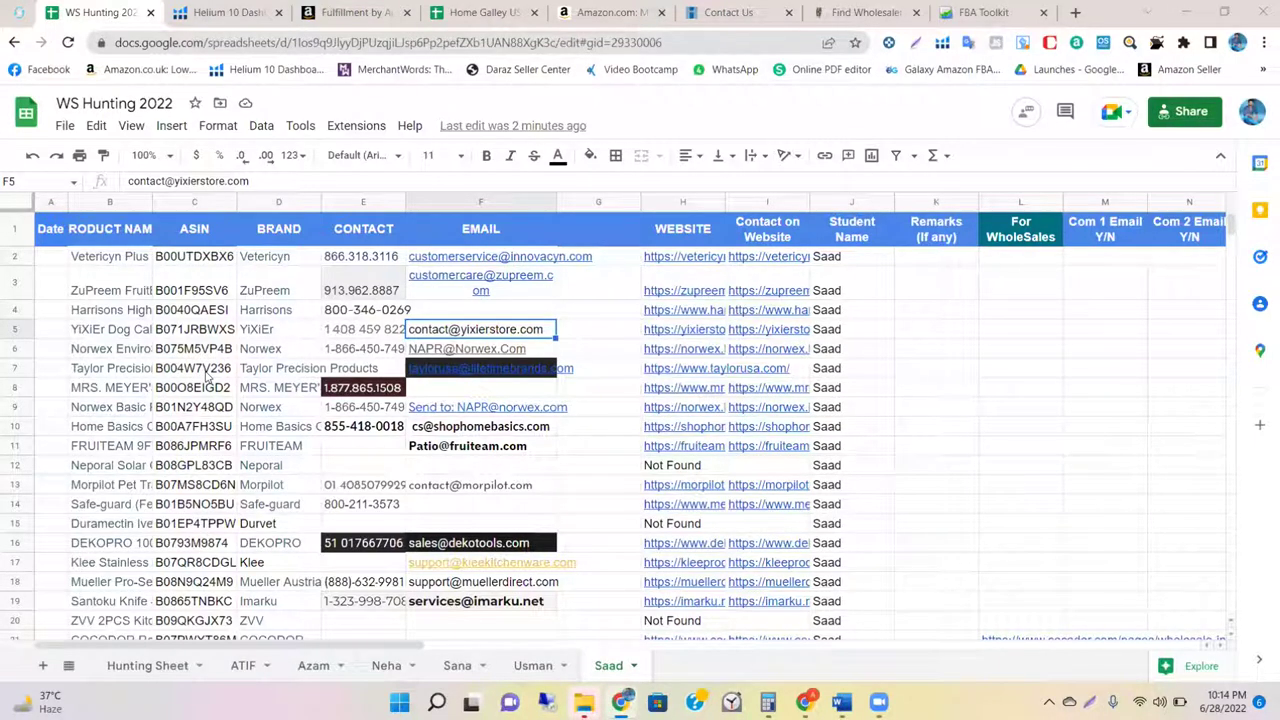
Step: Copy ASIN B004W7V236 from cell C7, search Amazon for it and open the Taylor Precision Products 5839N timer listing
{"action": "left_click", "coordinate": [208, 371]}
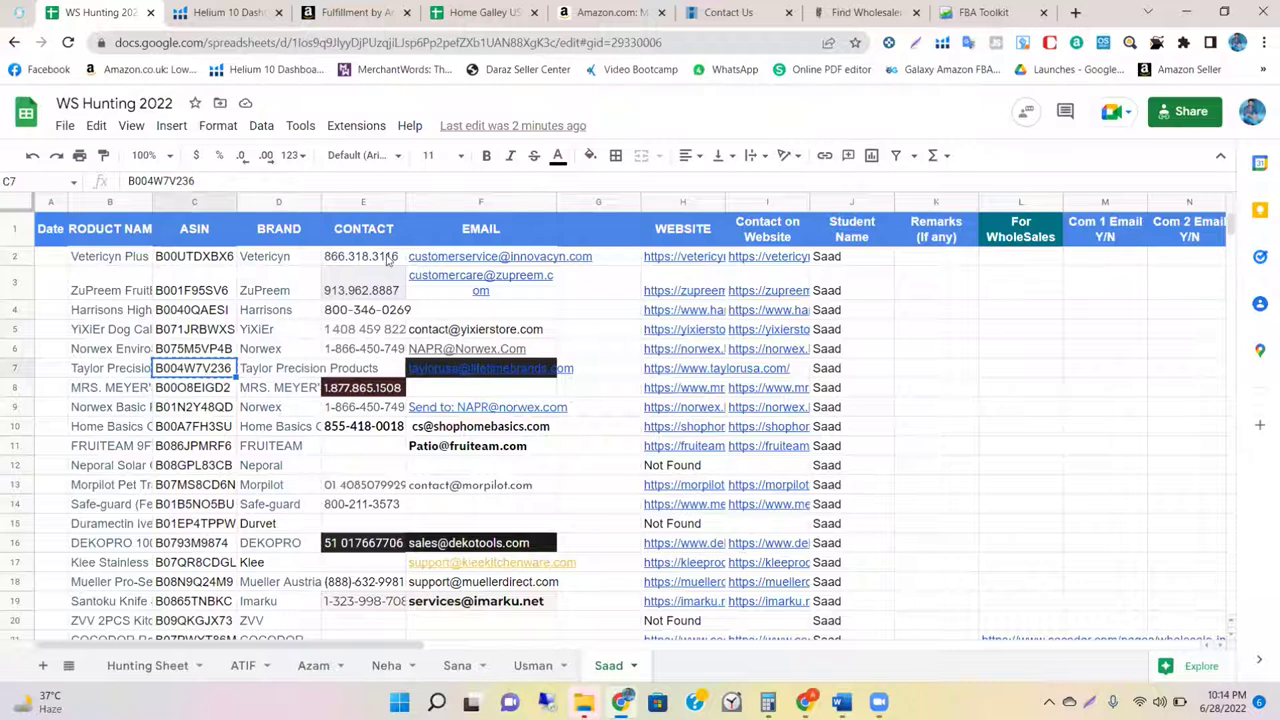
{"action": "left_click", "coordinate": [628, 12]}
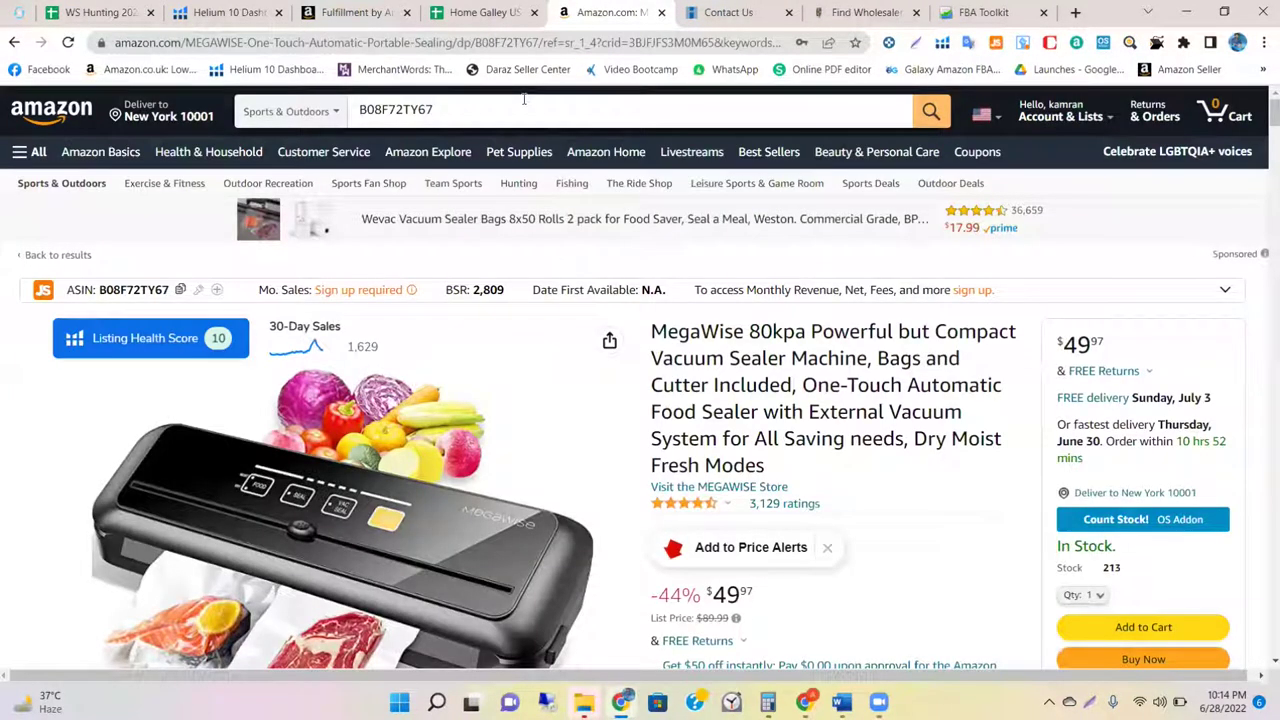
{"action": "left_click", "coordinate": [523, 101]}
{"action": "type", "text": "B004W7V236"}
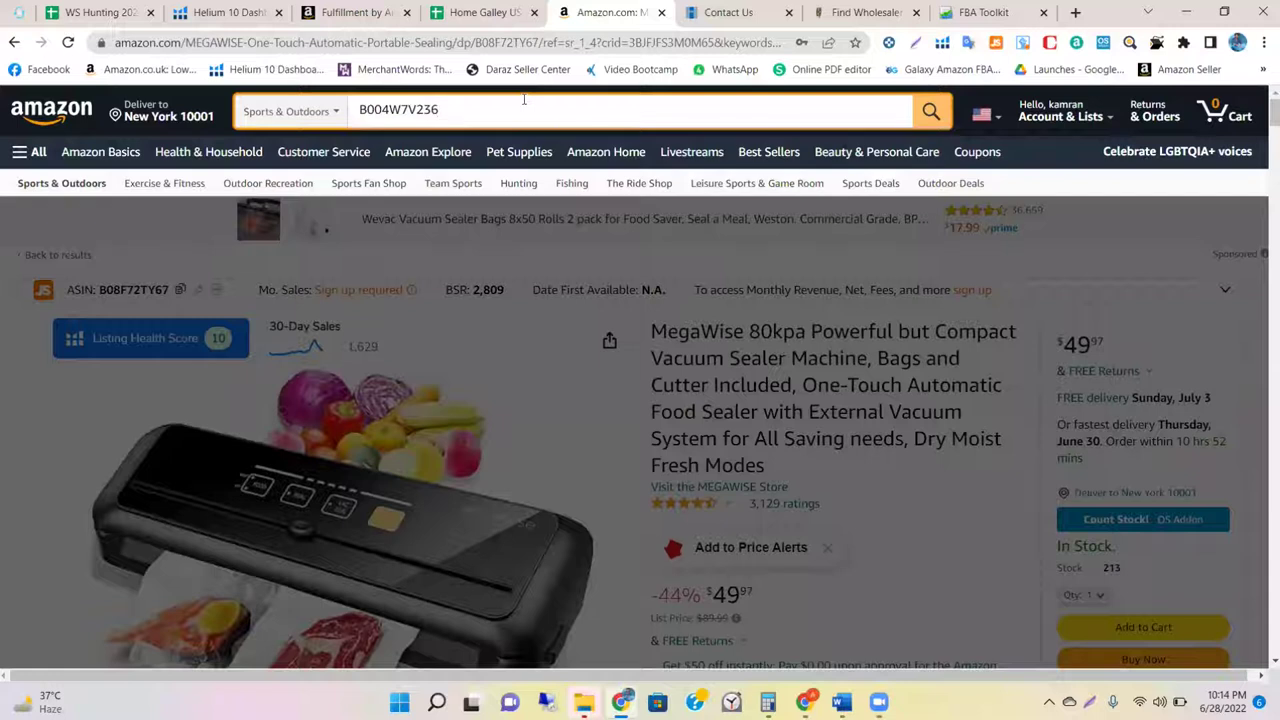
{"action": "key", "text": "Return"}
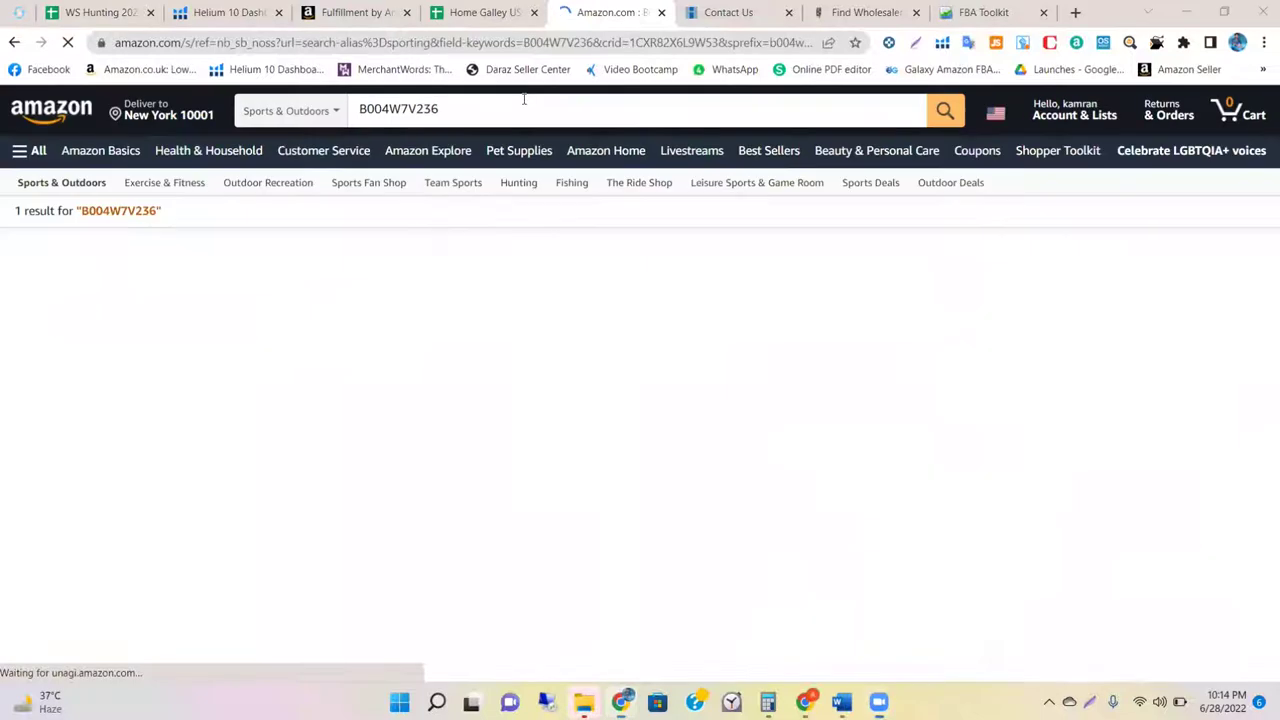
{"action": "scroll", "coordinate": [760, 428], "scroll_direction": "down", "scroll_amount": 2}
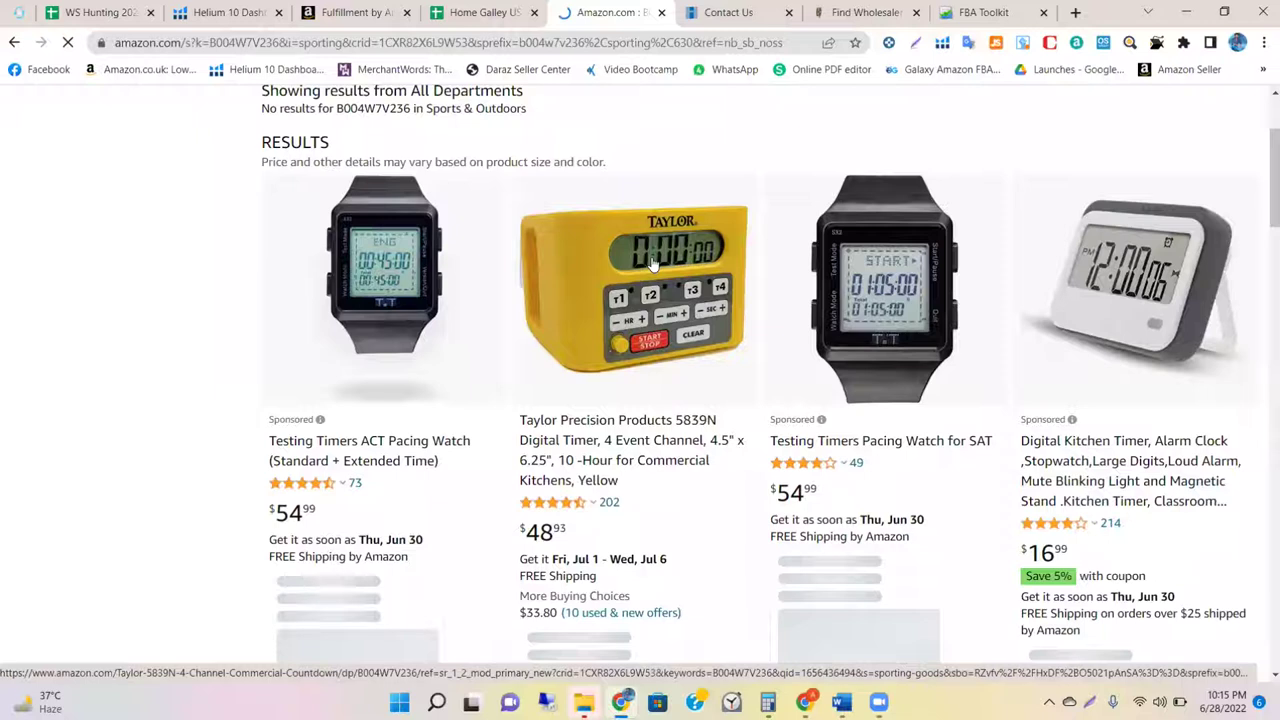
{"action": "left_click", "coordinate": [651, 262]}
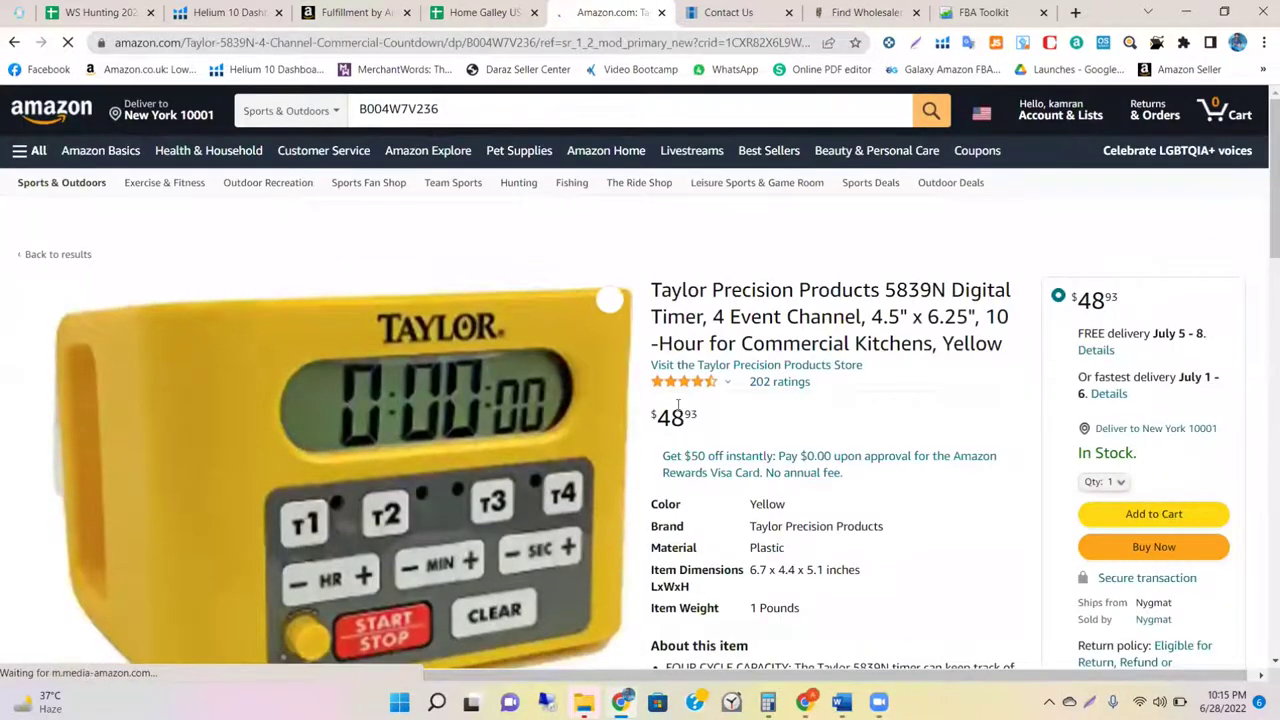
Step: Examine the Taylor timer's brand, seller and product details, its other sellers, and the Keepa price and sales rank history
{"action": "scroll", "coordinate": [678, 410], "scroll_direction": "down", "scroll_amount": 3}
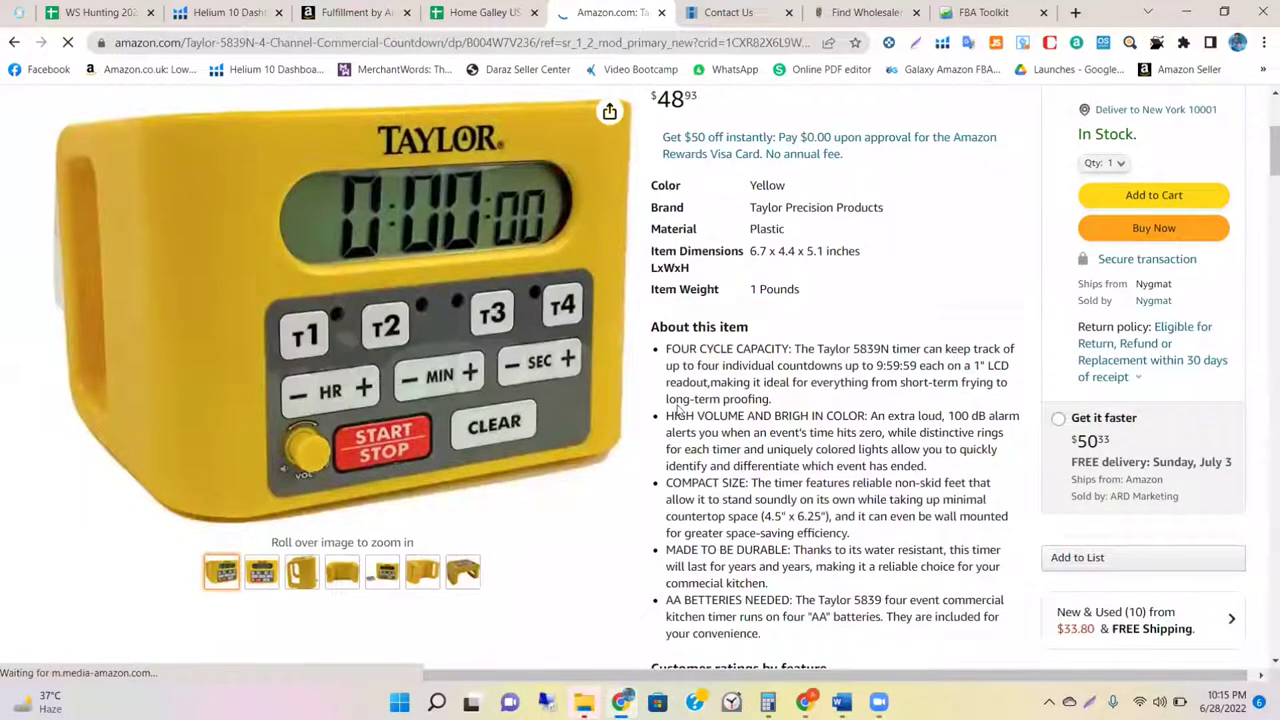
{"action": "scroll", "coordinate": [678, 410], "scroll_direction": "up", "scroll_amount": 1}
{"action": "scroll", "coordinate": [678, 410], "scroll_direction": "up", "scroll_amount": 1}
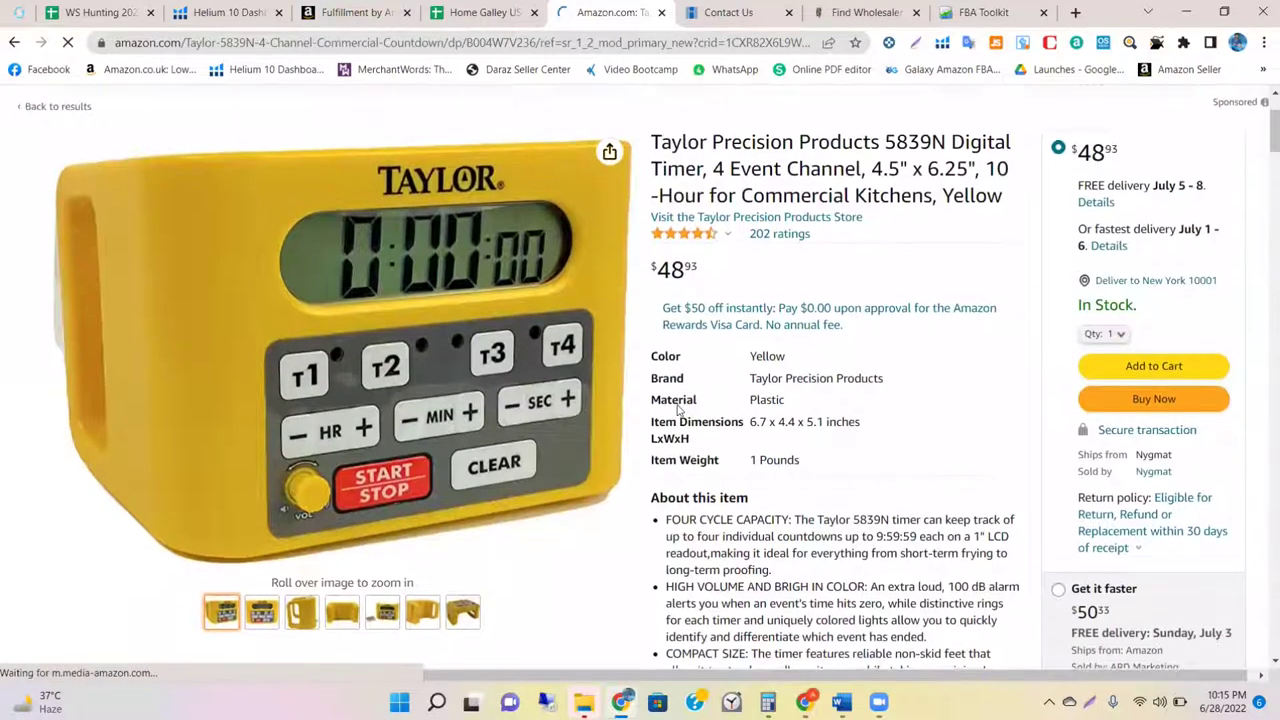
{"action": "scroll", "coordinate": [678, 410], "scroll_direction": "down", "scroll_amount": 1}
{"action": "scroll", "coordinate": [678, 410], "scroll_direction": "down", "scroll_amount": 1}
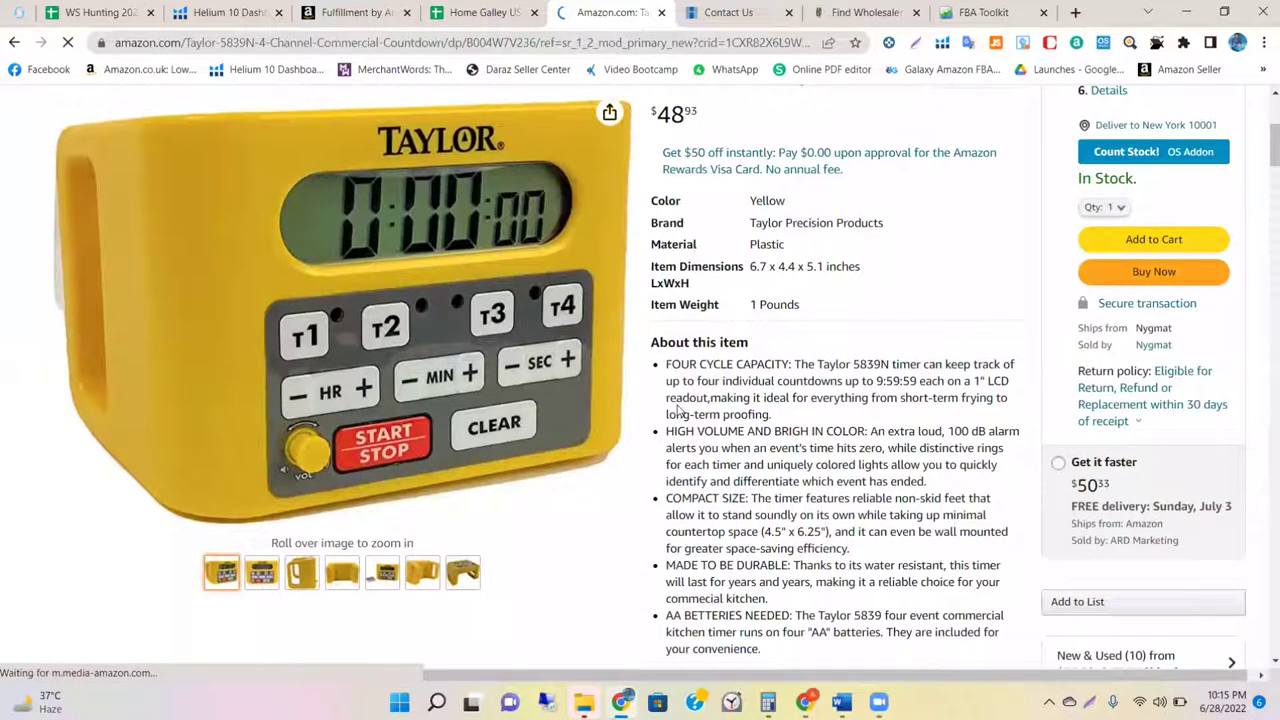
{"action": "scroll", "coordinate": [678, 410], "scroll_direction": "down", "scroll_amount": 1}
{"action": "scroll", "coordinate": [678, 410], "scroll_direction": "down", "scroll_amount": 5}
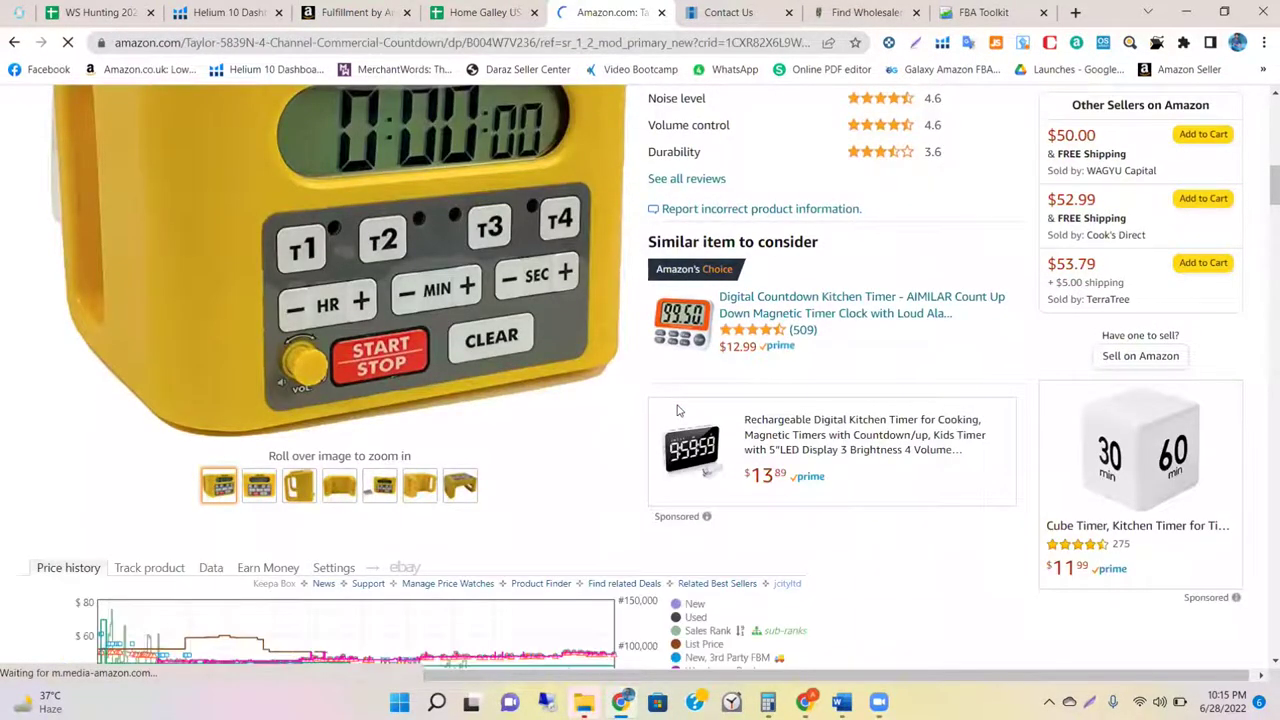
{"action": "scroll", "coordinate": [677, 410], "scroll_direction": "down", "scroll_amount": 2}
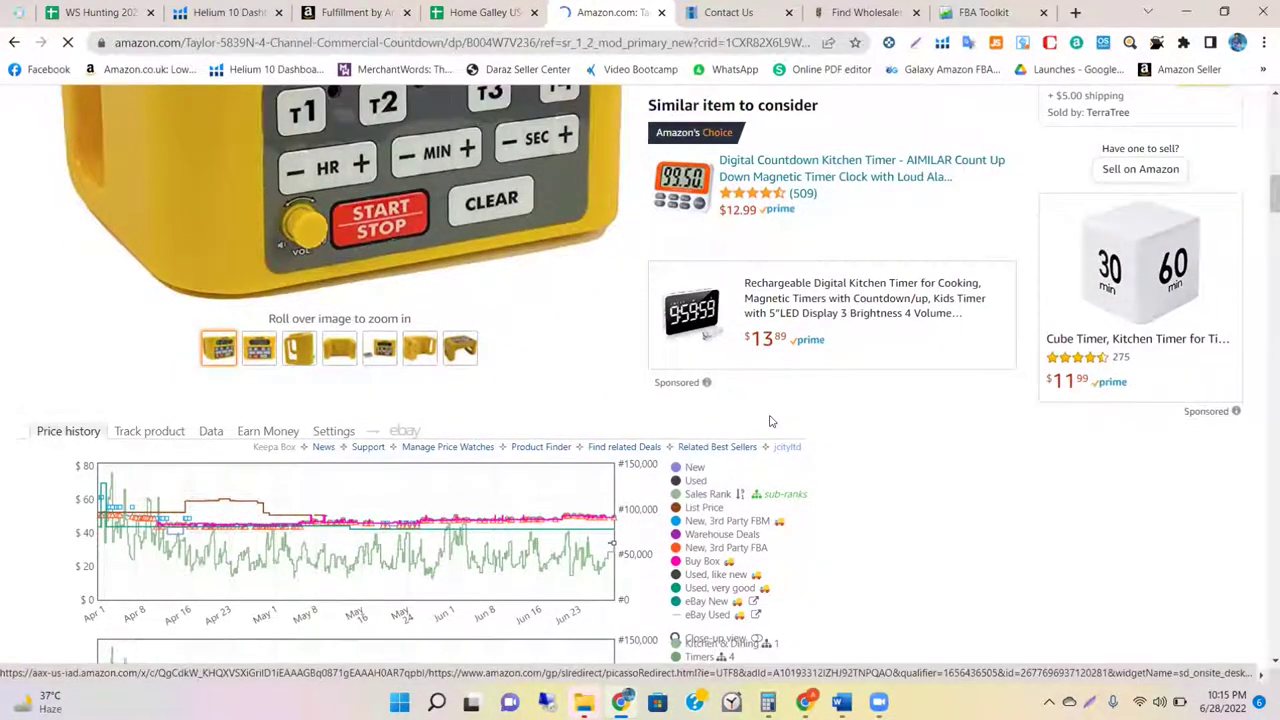
{"action": "scroll", "coordinate": [770, 421], "scroll_direction": "down", "scroll_amount": 2}
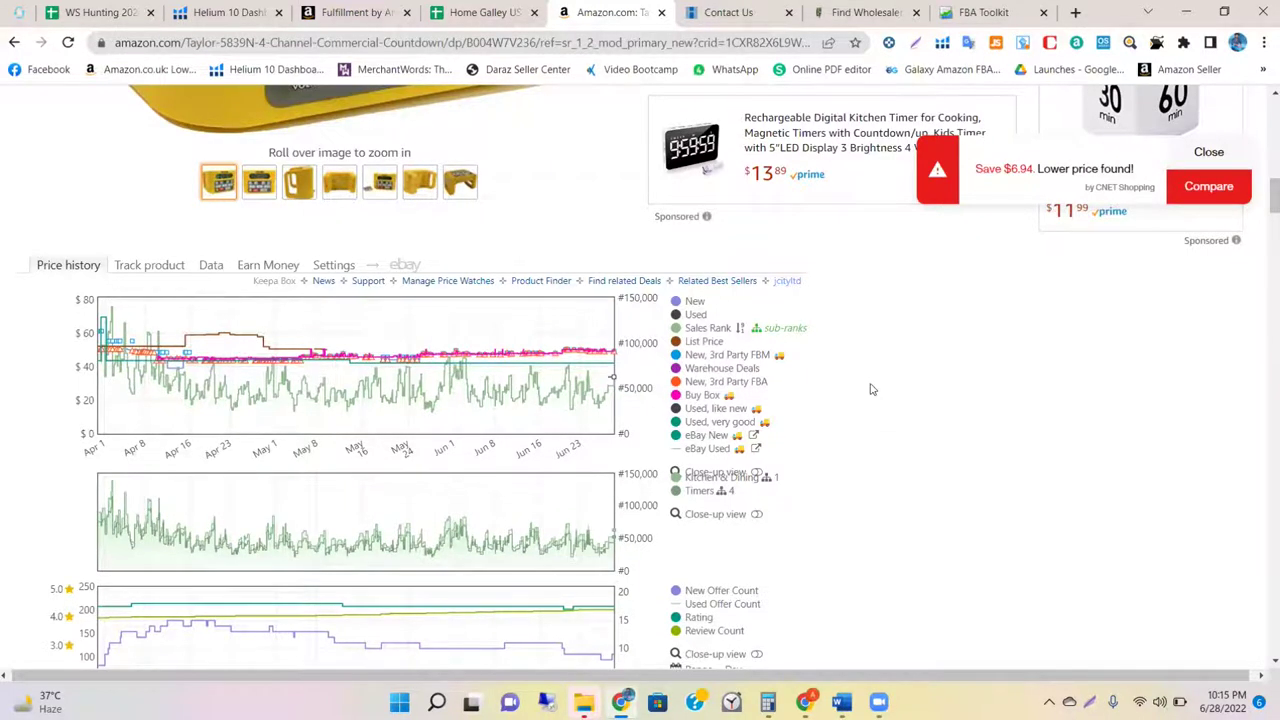
Step: Open the Taylor timer's new and used offers and show the filter options for delivery and condition
{"action": "scroll", "coordinate": [910, 390], "scroll_direction": "up", "scroll_amount": 5}
{"action": "scroll", "coordinate": [910, 390], "scroll_direction": "up", "scroll_amount": 2}
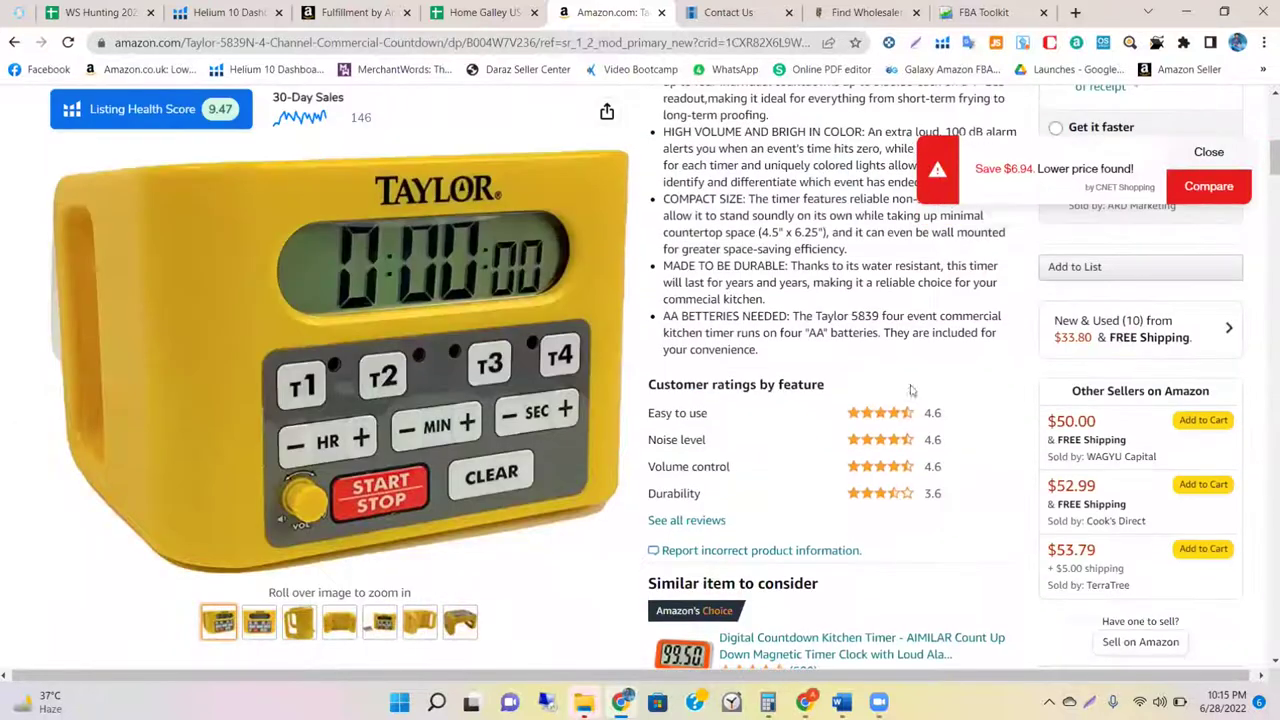
{"action": "left_click", "coordinate": [1127, 338]}
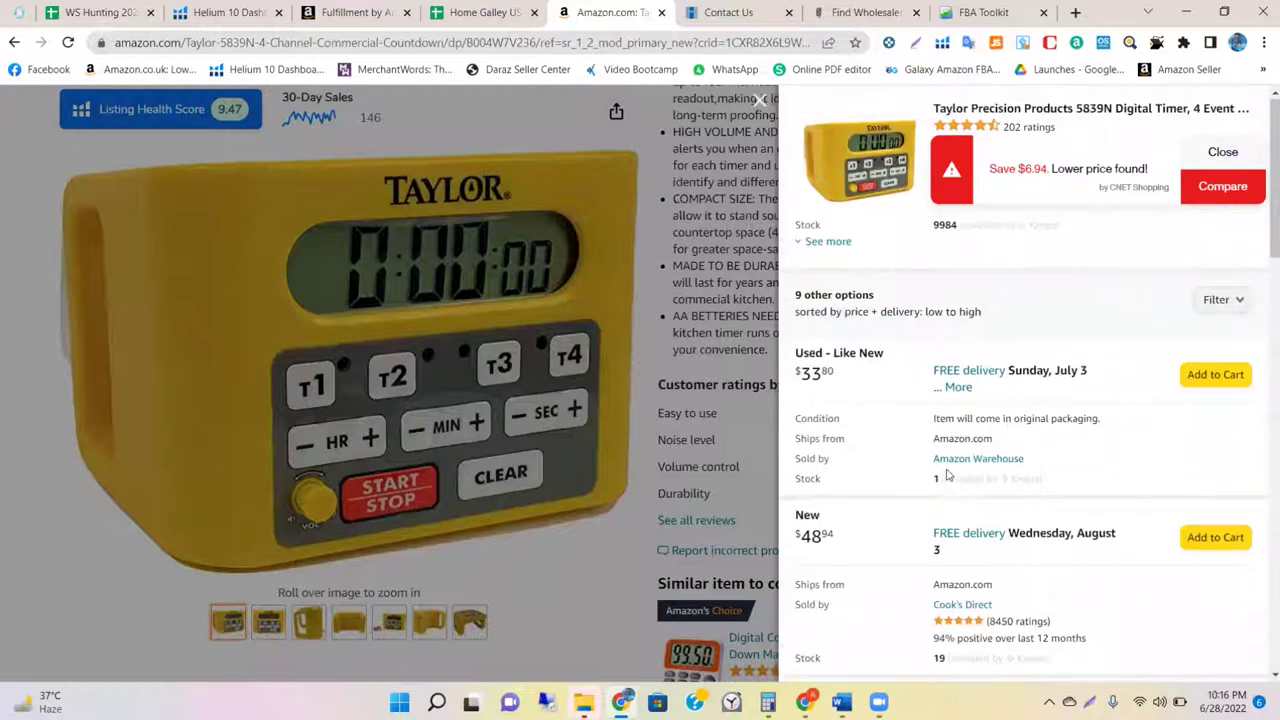
{"action": "left_click", "coordinate": [1236, 305]}
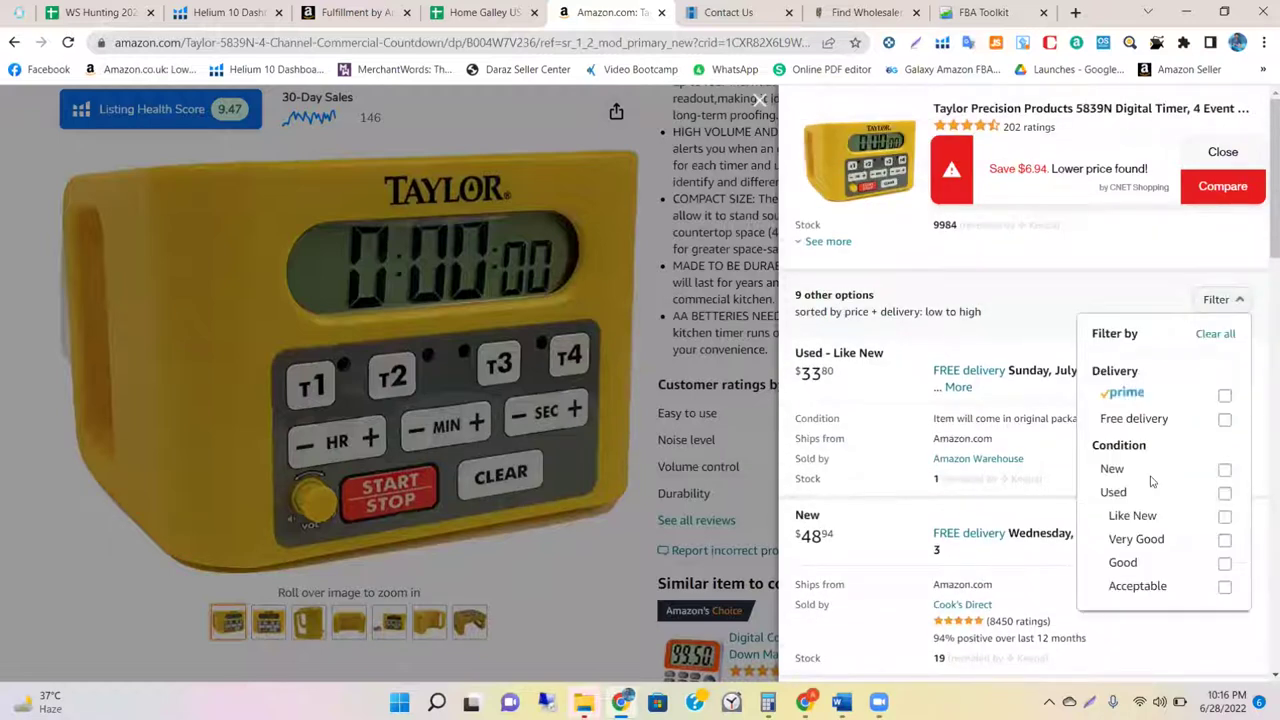